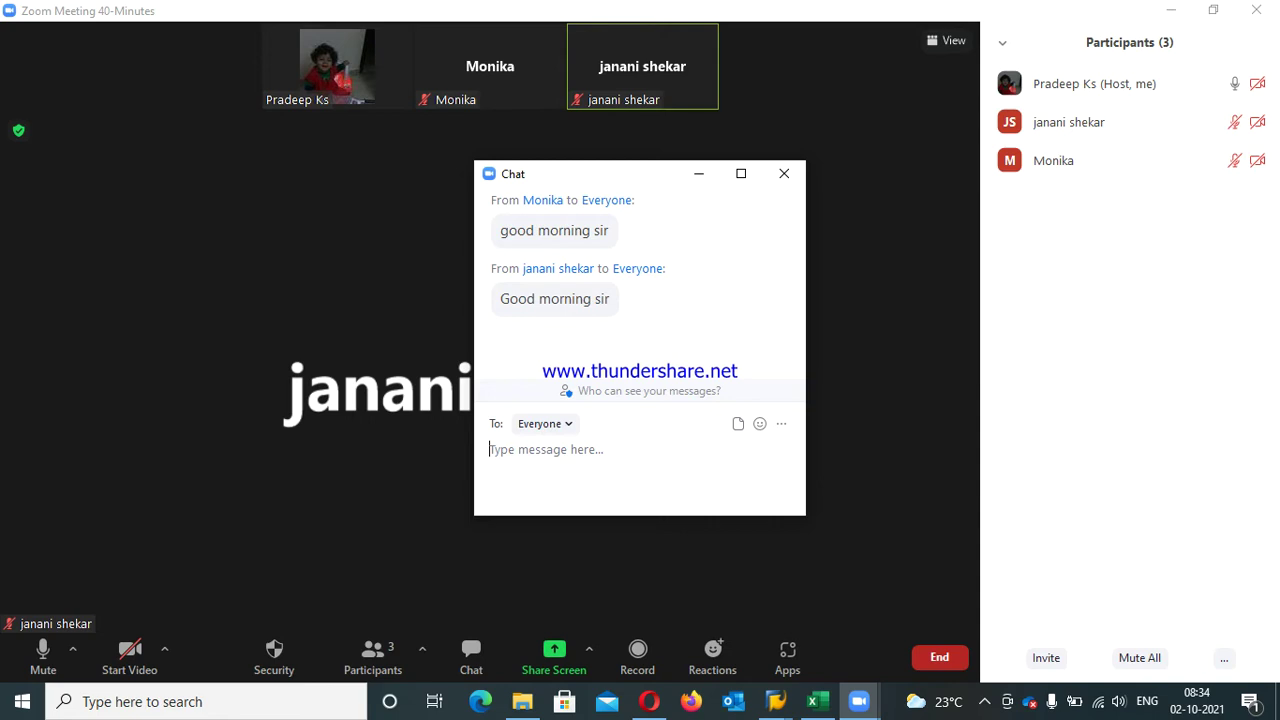
Send the message "HI GM" to everyone in the meeting chat and close the chat window
key(BackSpace)
key(BackSpace)
key(BackSpace)
key(BackSpace)
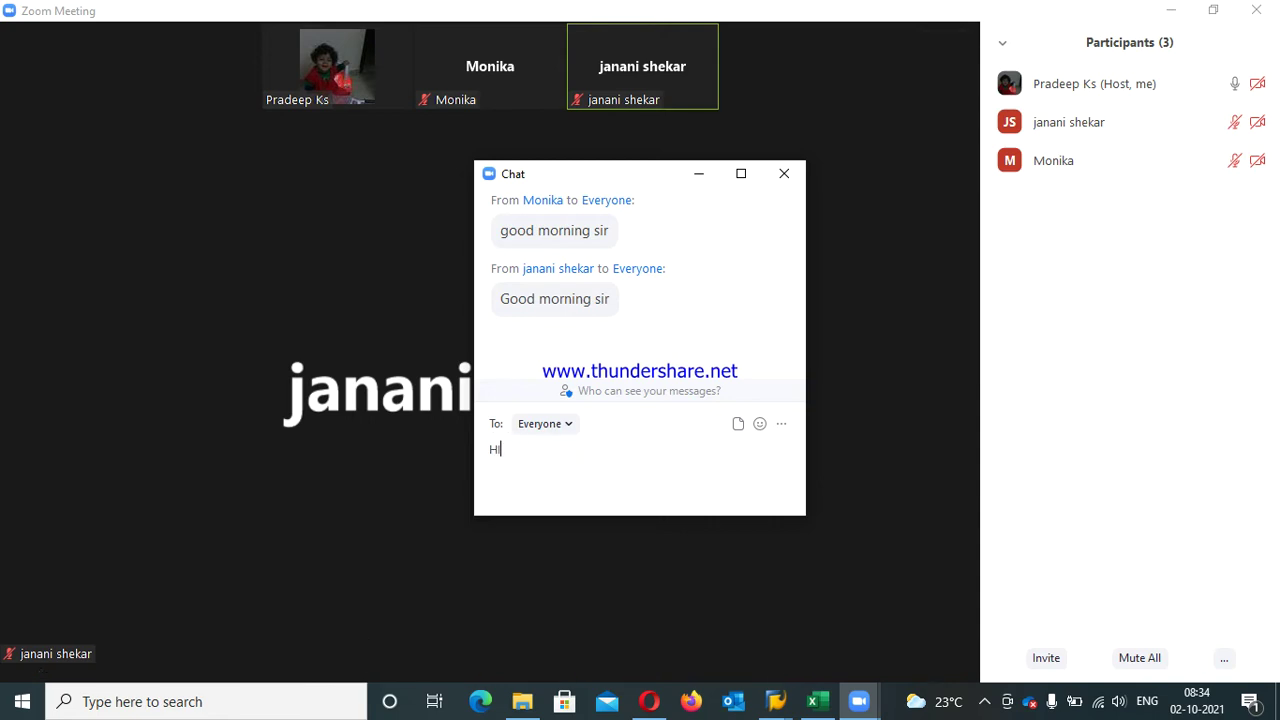
text(GM)
key(Return)
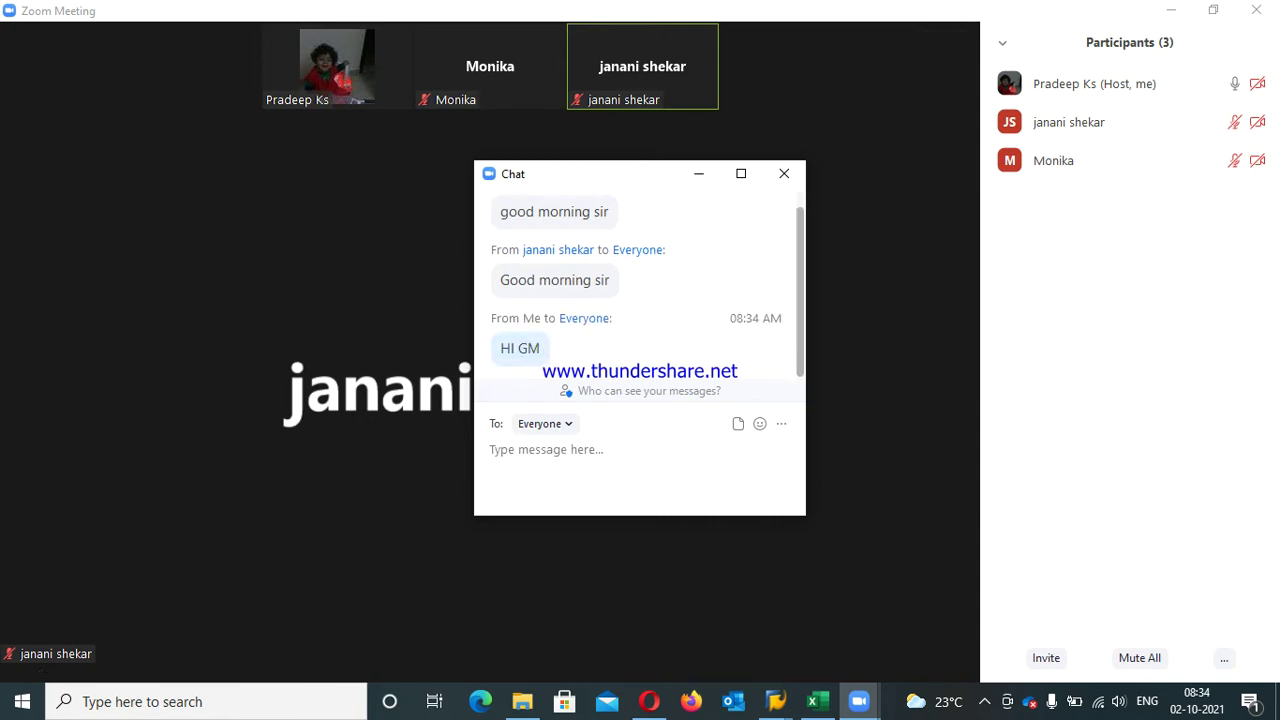
click(784, 173)
Share the entire screen in the meeting and switch to the PSD.xlsx workbook in Excel
click(558, 662)
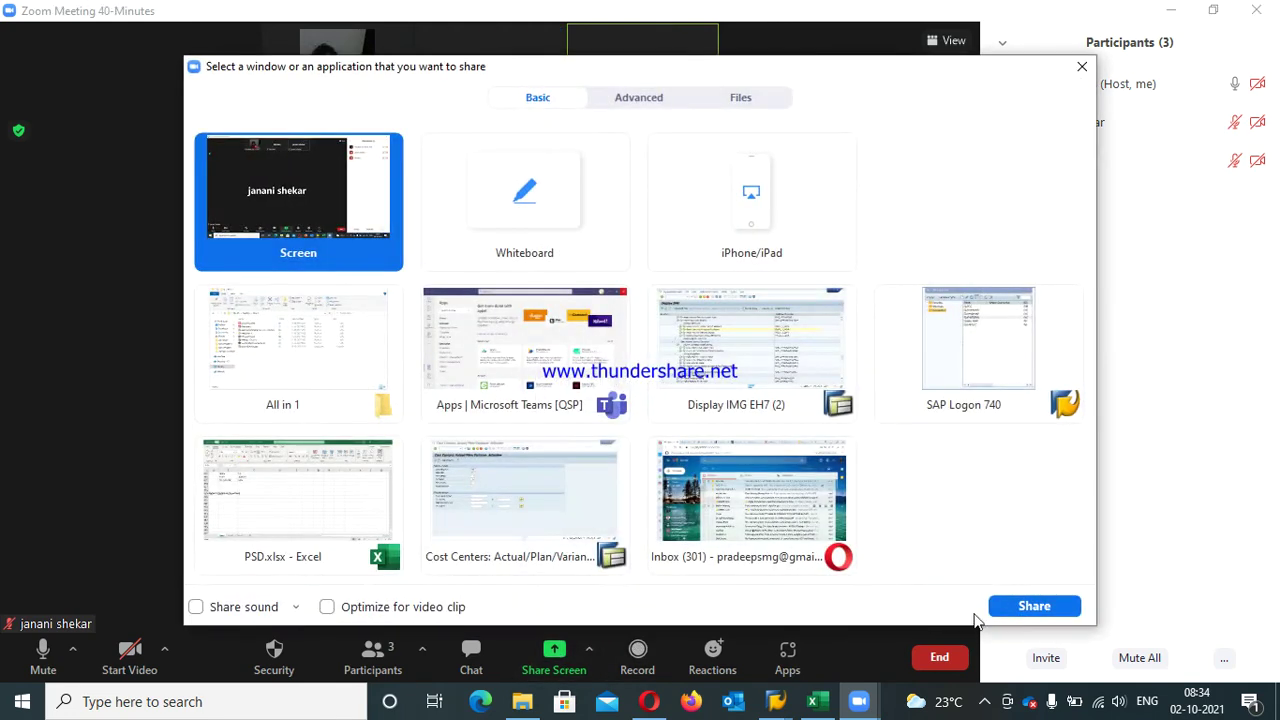
click(1025, 609)
click(817, 701)
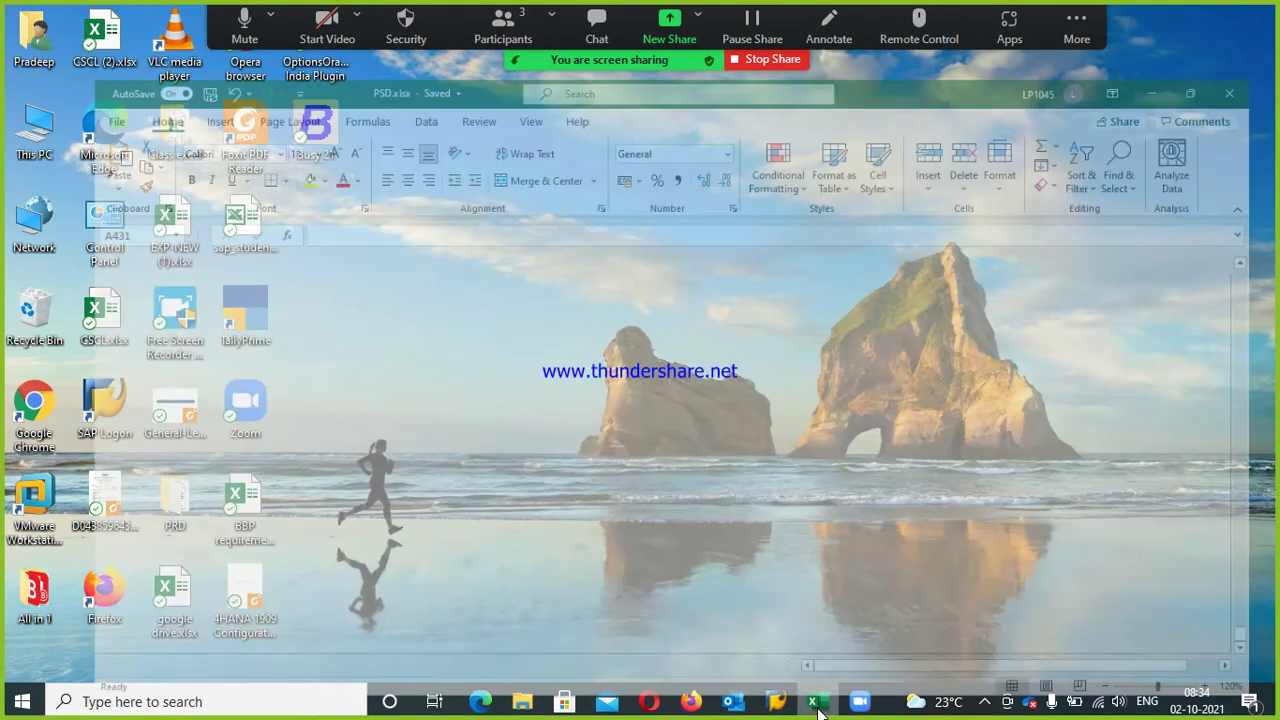
Enter "PROFIT = REVENUE - EXPENSES" in cell B431 under the PROFIT CENTER ACCOUNTING heading
scroll(210, 441, up, 7)
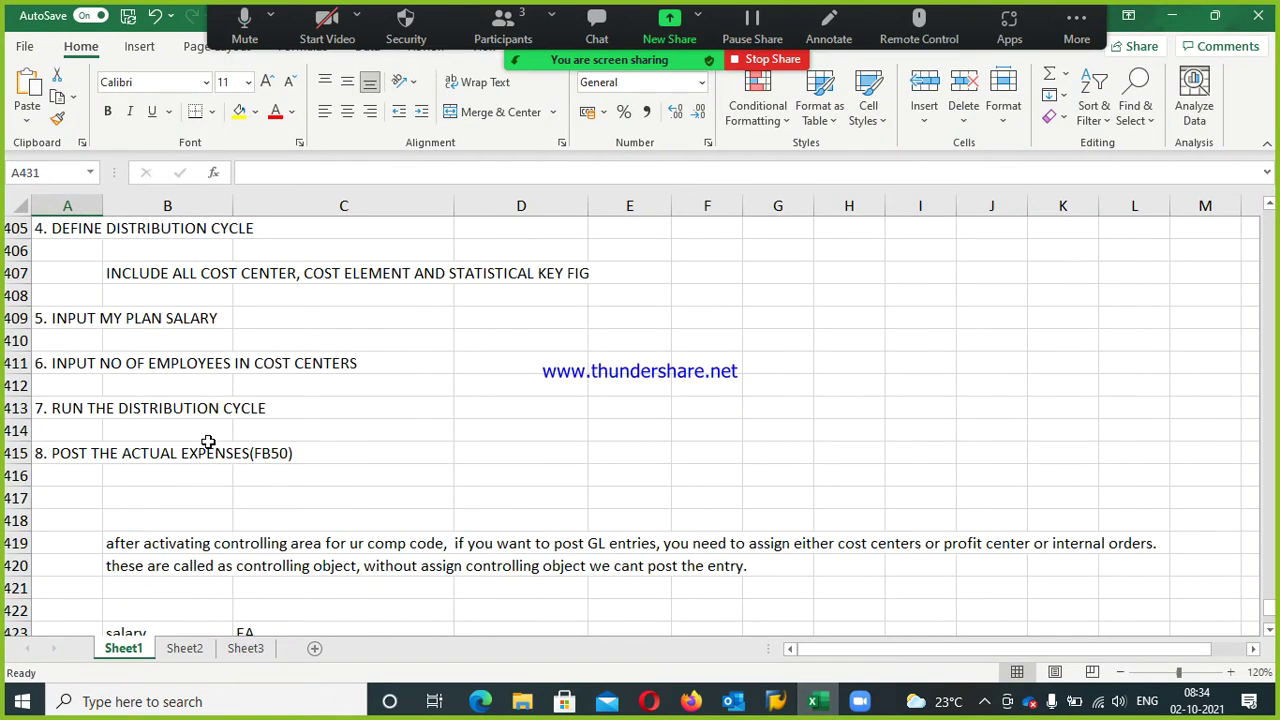
scroll(302, 428, down, 6)
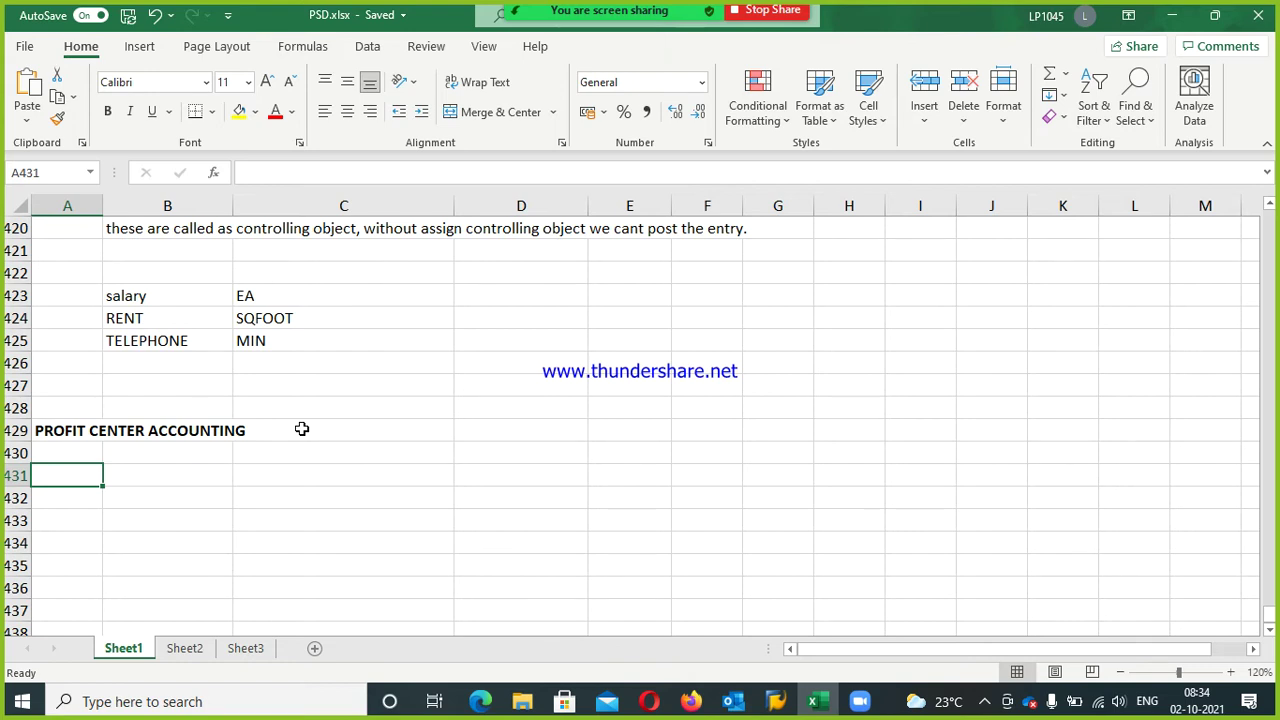
key(Right)
text(PTO)
key(BackSpace)
key(BackSpace)
text(R)
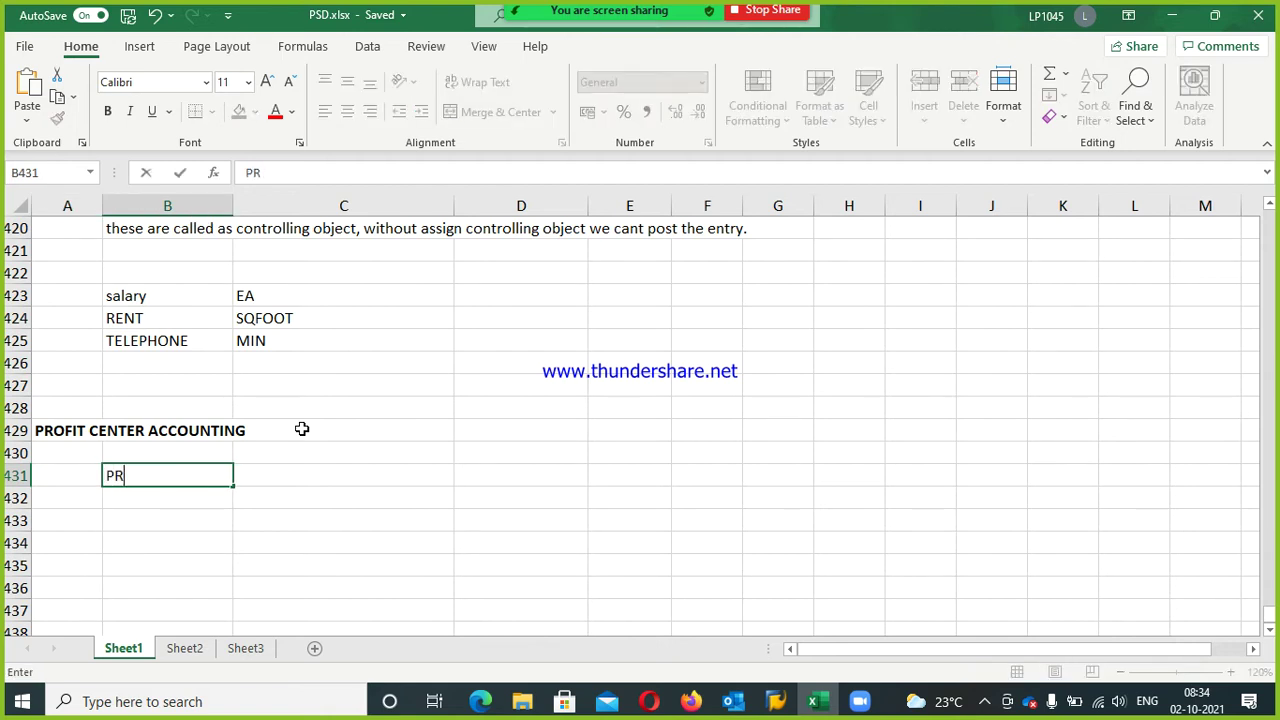
text(OFIT = REVENUE - EXPENSES)
key(Return)
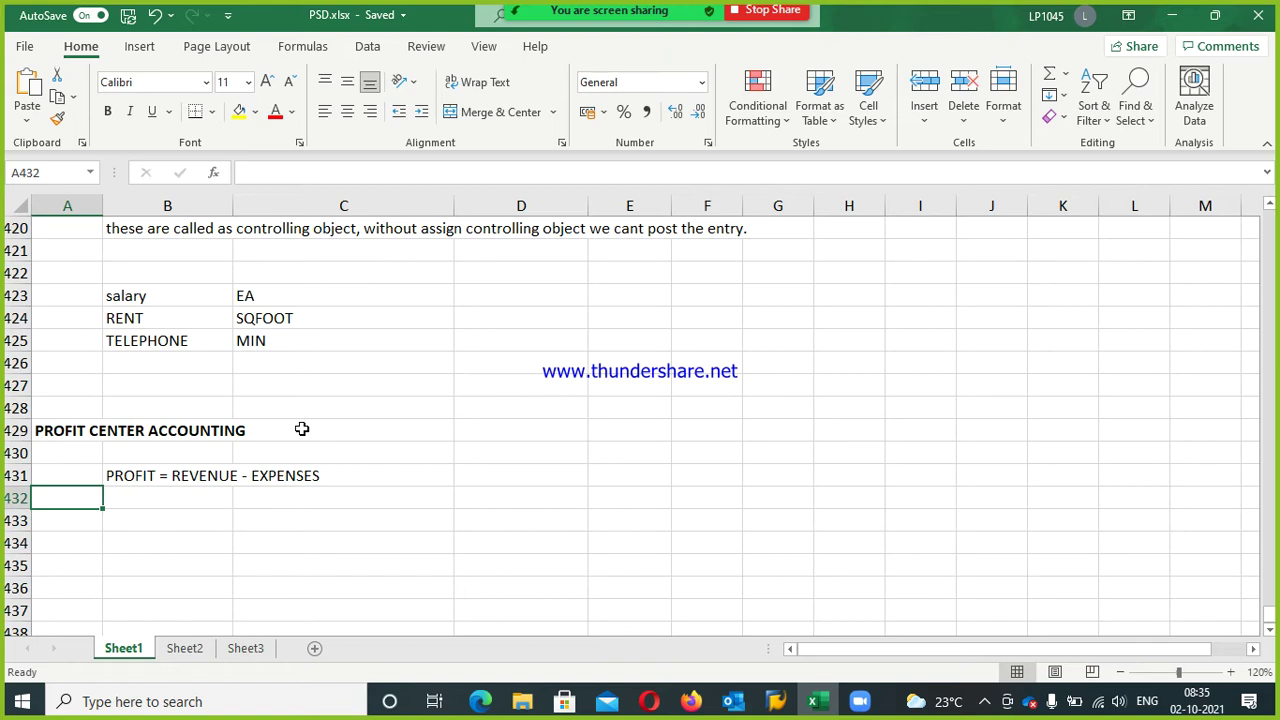
Enter the subheading "CONFIGS" in cell A434, below the profit formula
key(Down)
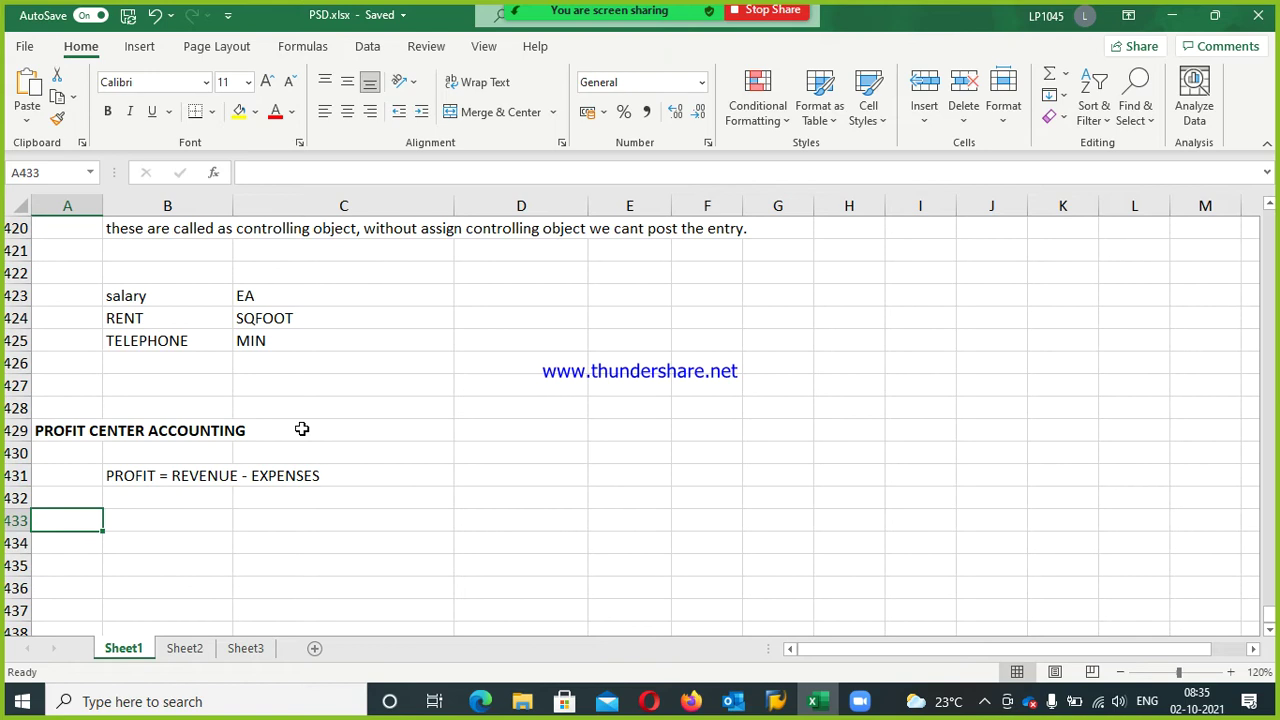
key(Down)
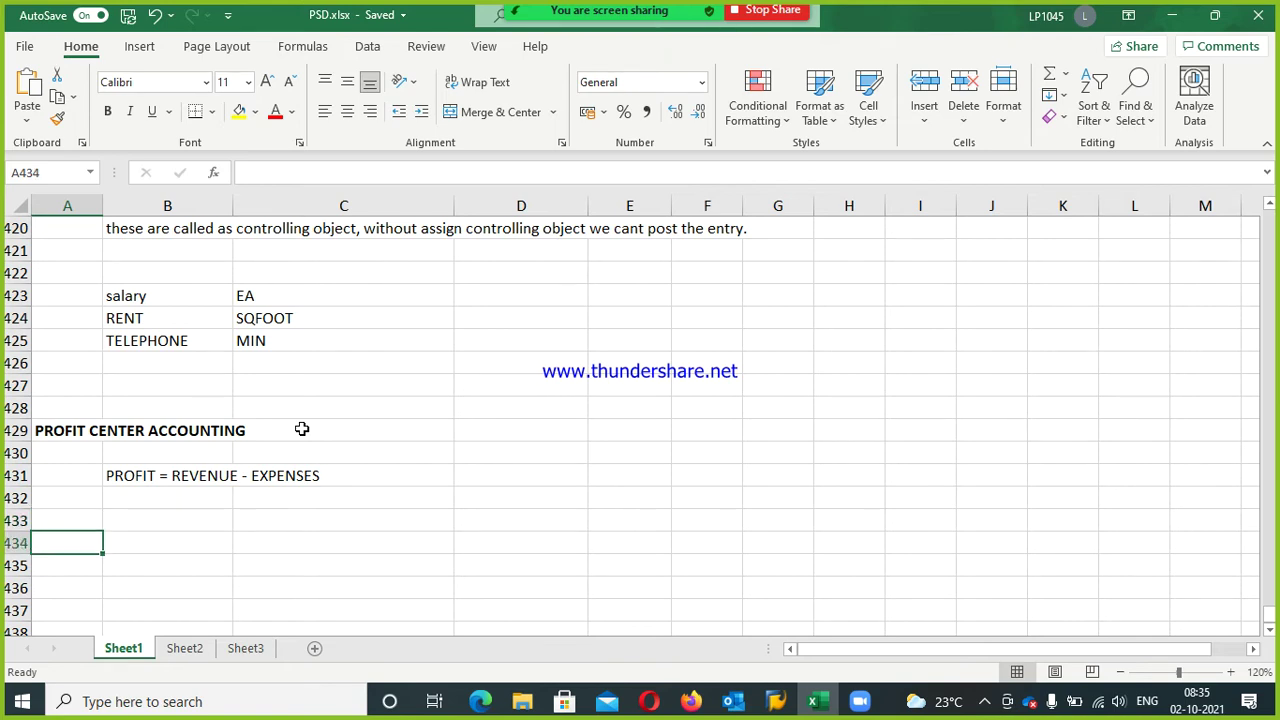
text(CONFIG)
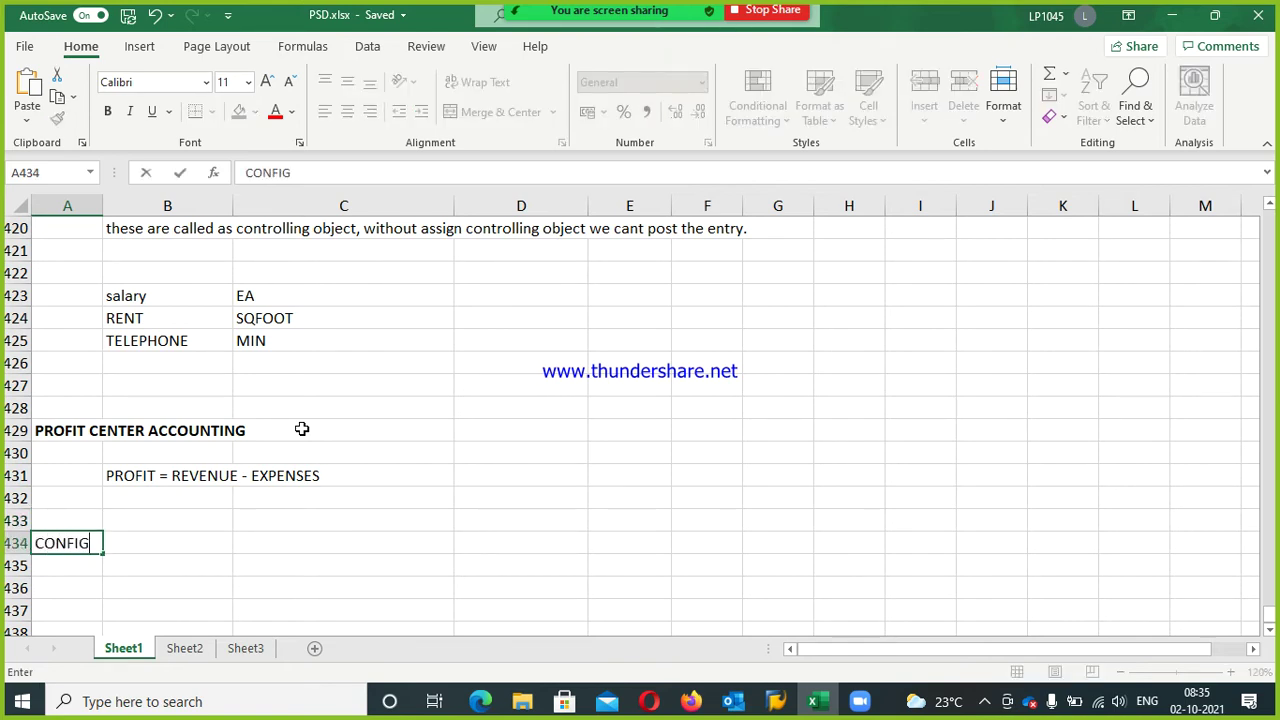
text(S)
key(Return)
key(Return)
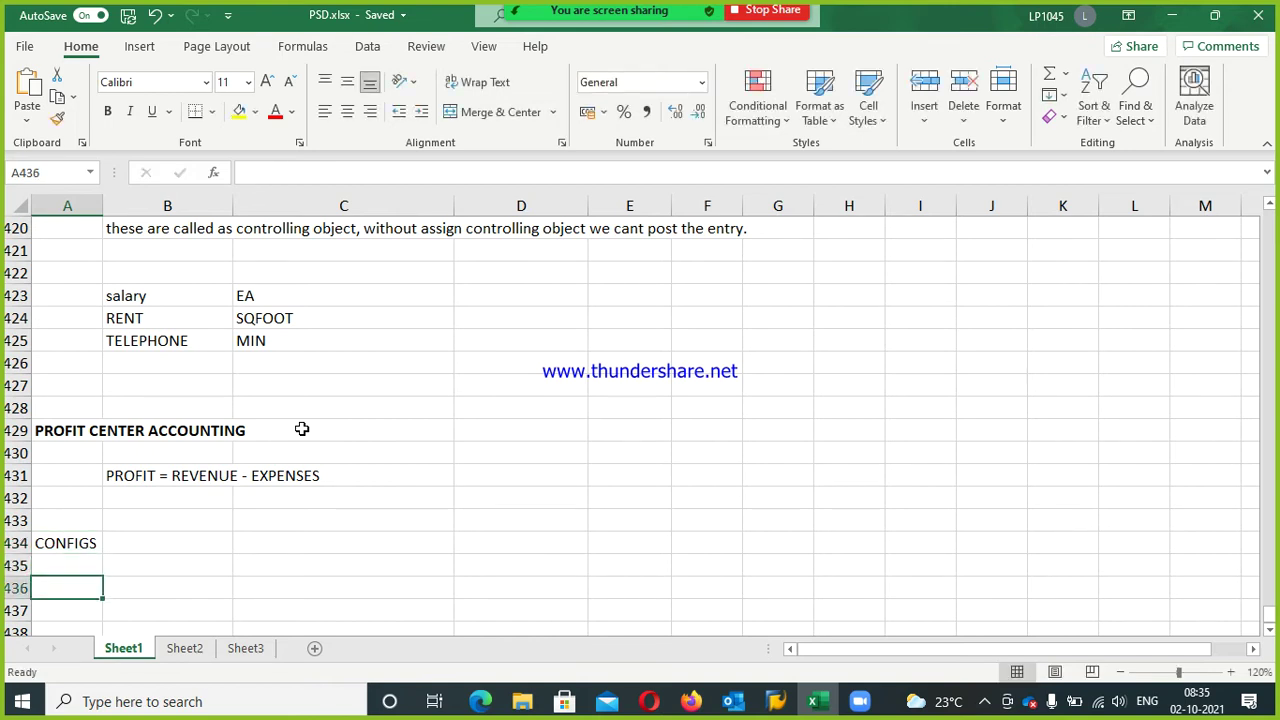
Enter the first configuration item, "1. MAINTAIN CONTROLLING FOR PROFIT CENTER", in cell A436
text(1.)
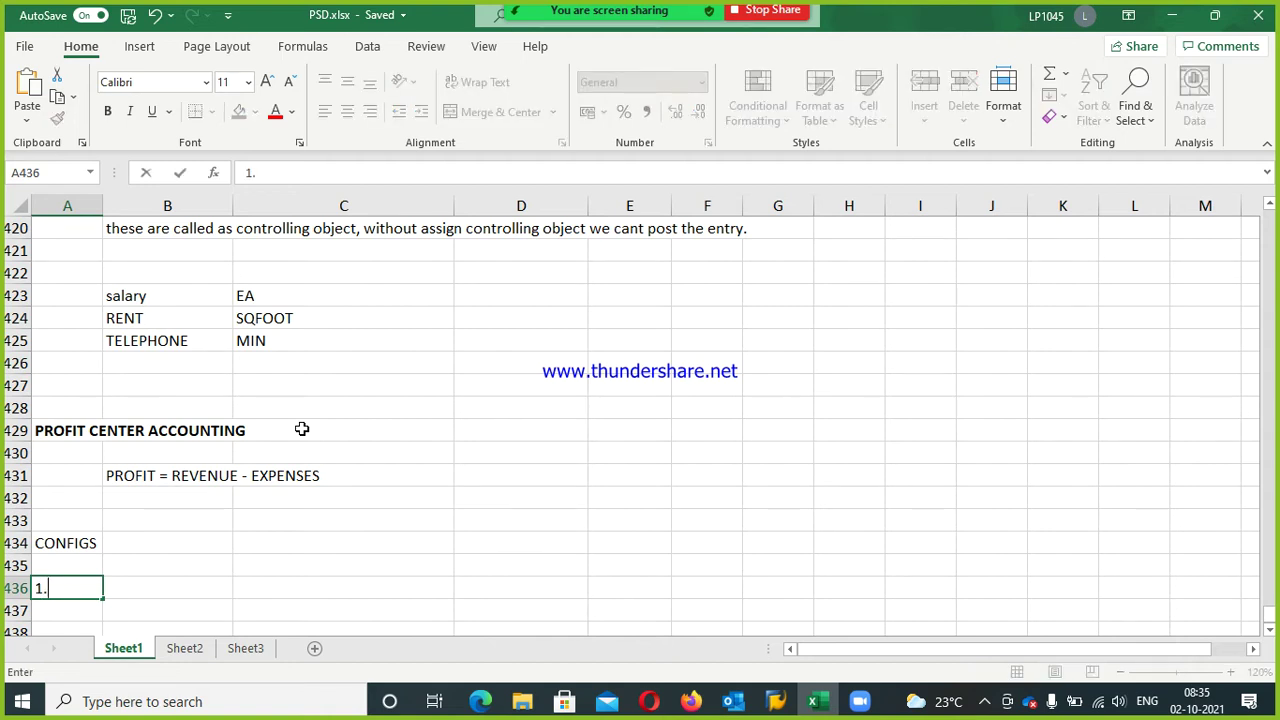
text( MSINY)
key(BackSpace)
key(BackSpace)
key(BackSpace)
key(BackSpace)
text(AINTAIN)
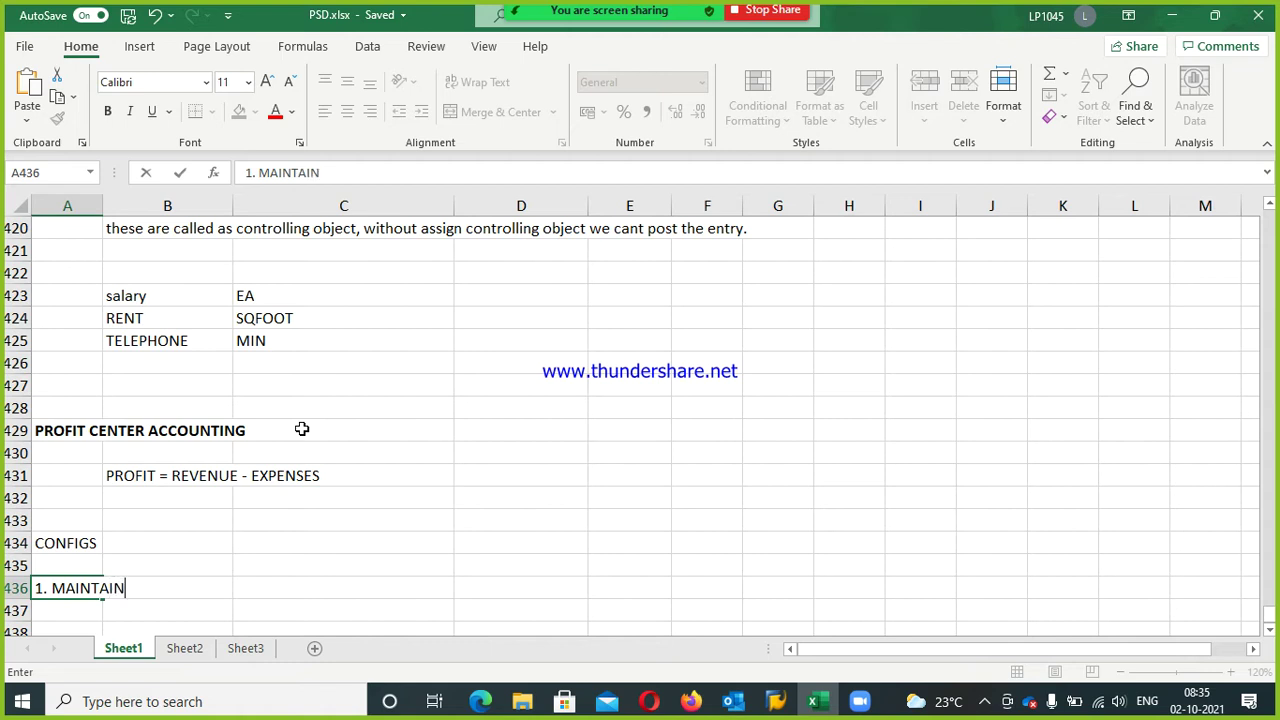
text( CONTR)
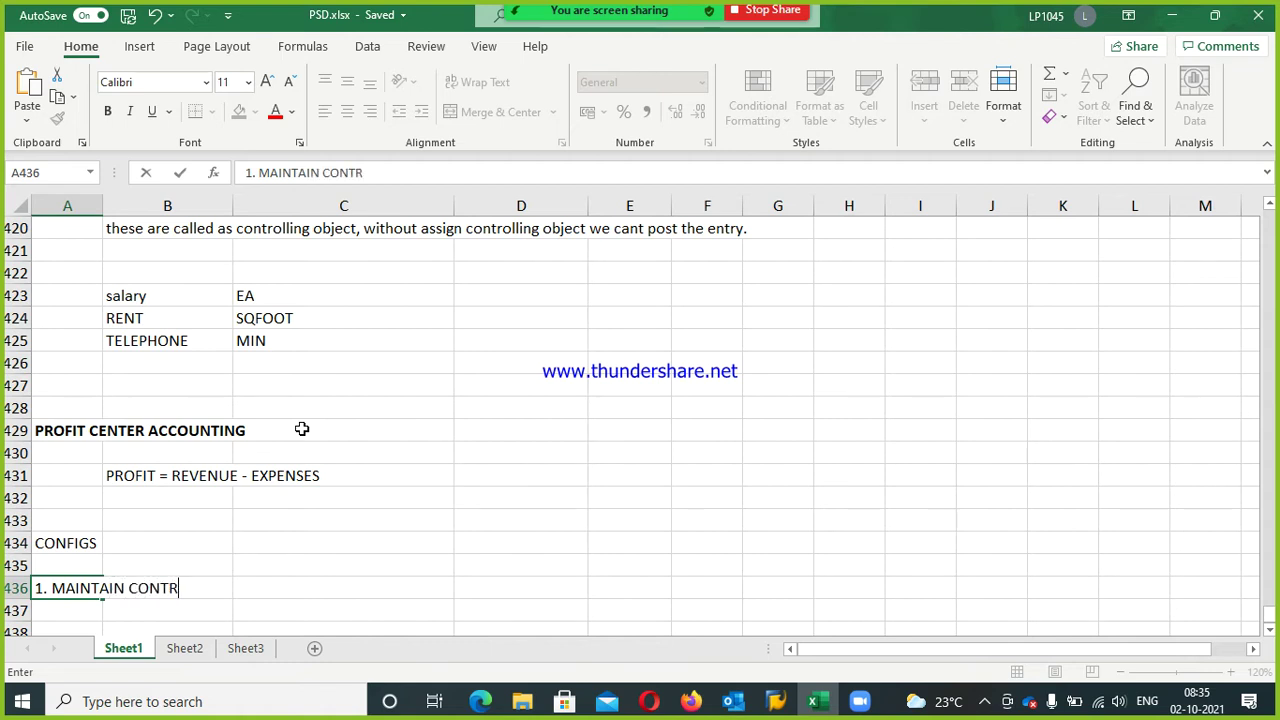
text(OLLING FO)
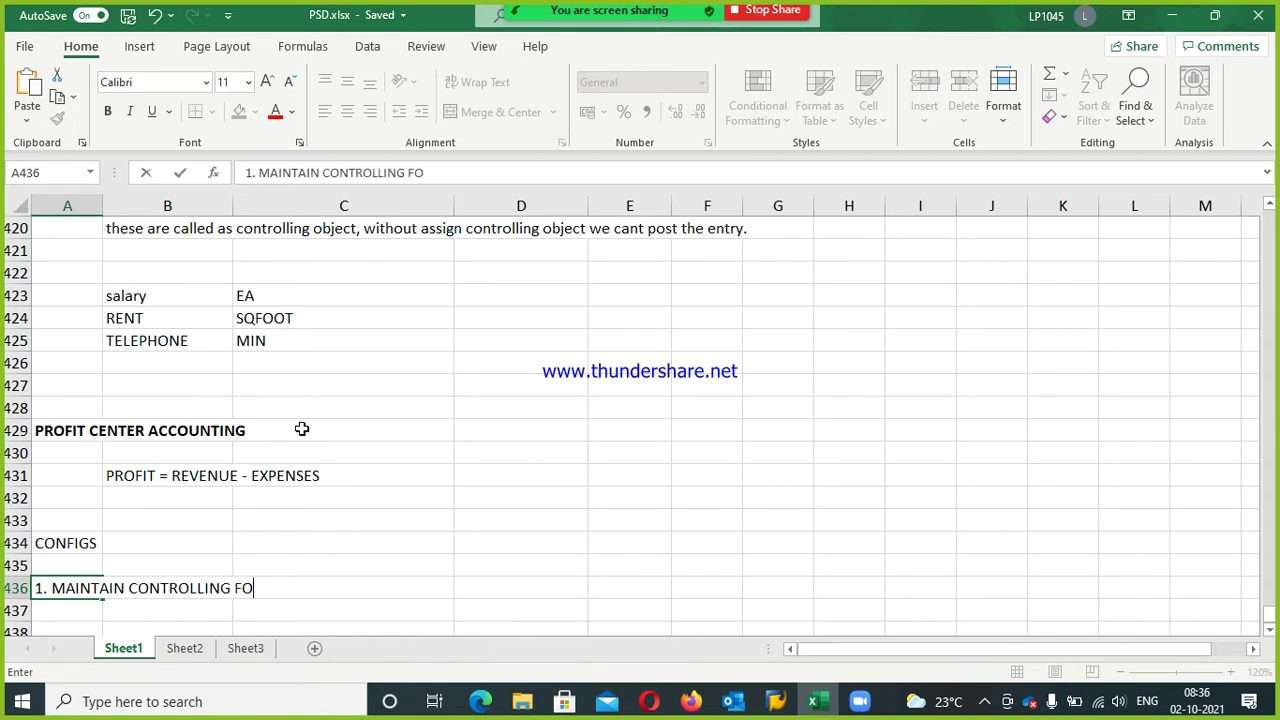
text(R PROFI T CENTER)
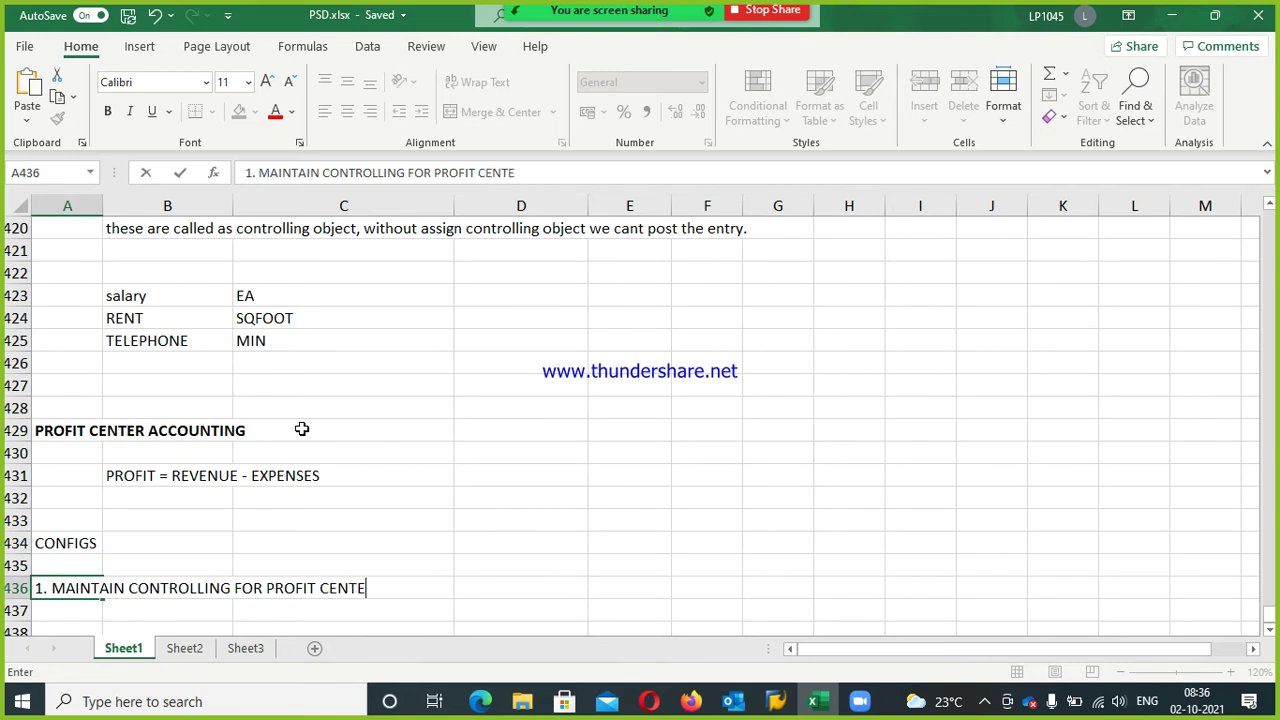
key(Return)
key(Return)
Enter the second configuration item, "2. CREATE THE STANDARD HIERARCHY OR PROFIT CENTER GROUP", in cell A438
text(2)
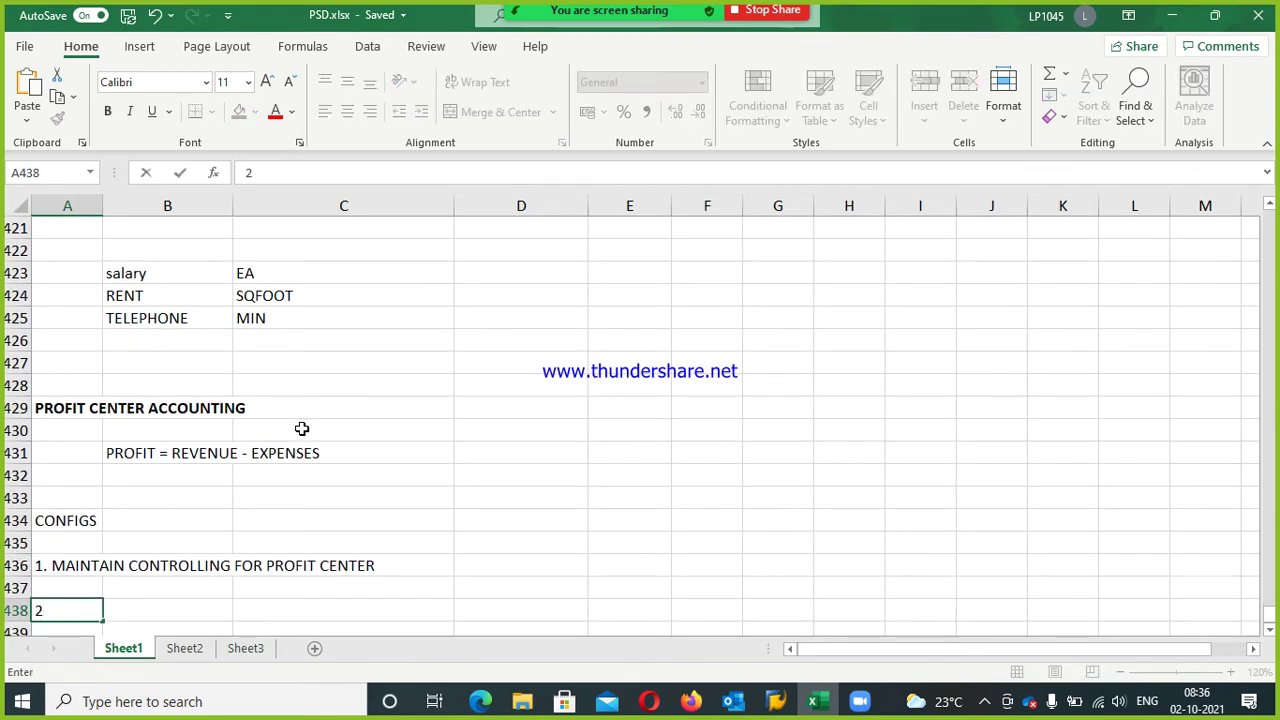
text(. CREATE THE S)
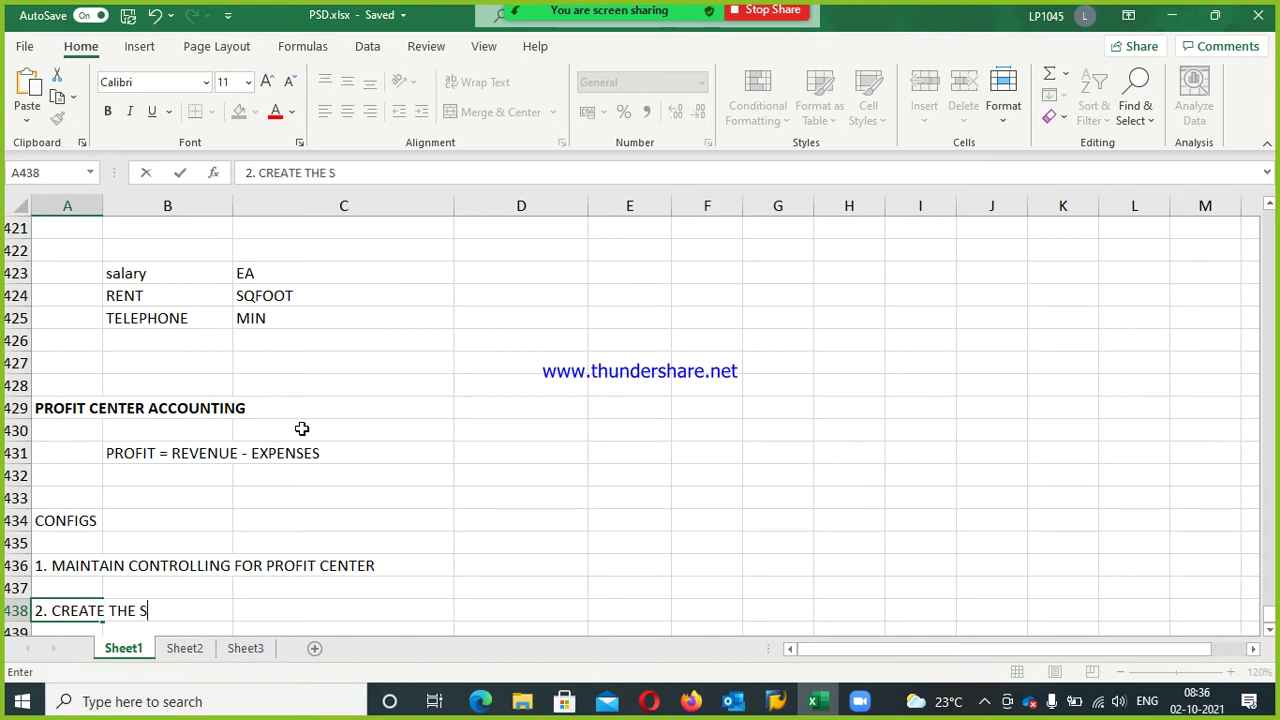
text(TANDARD HIER)
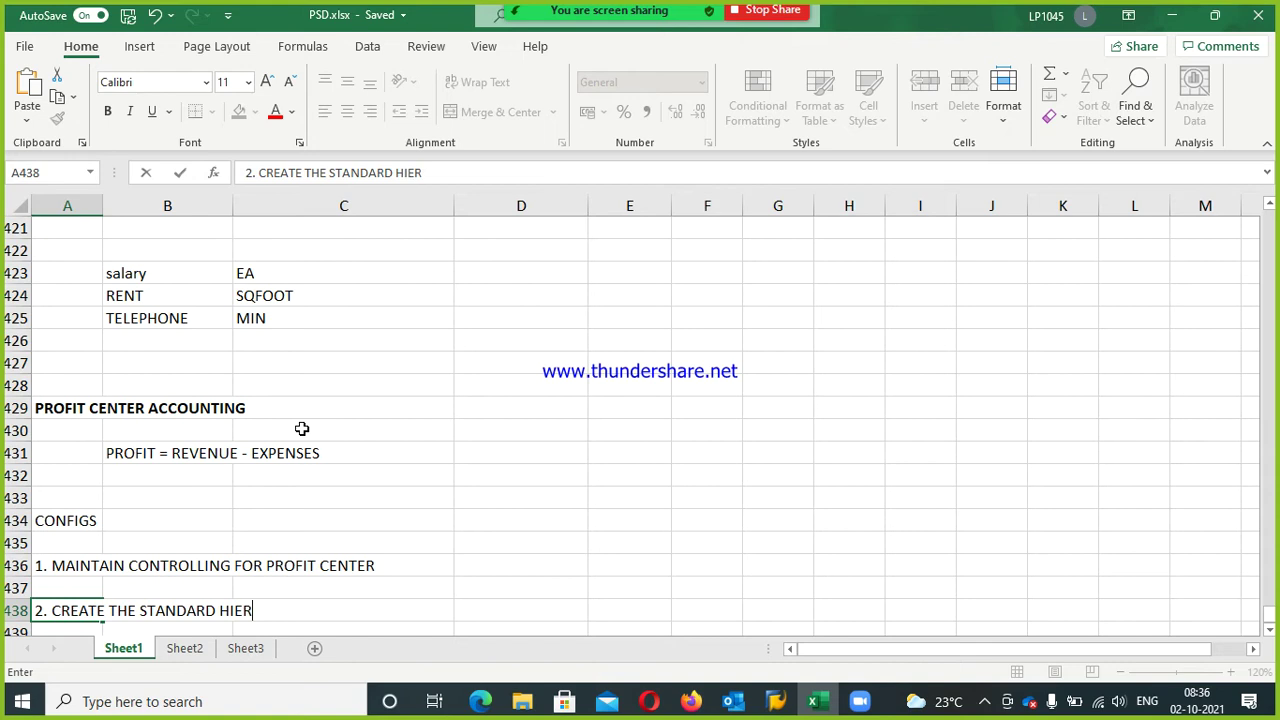
text(ARCHY OR PROFT)
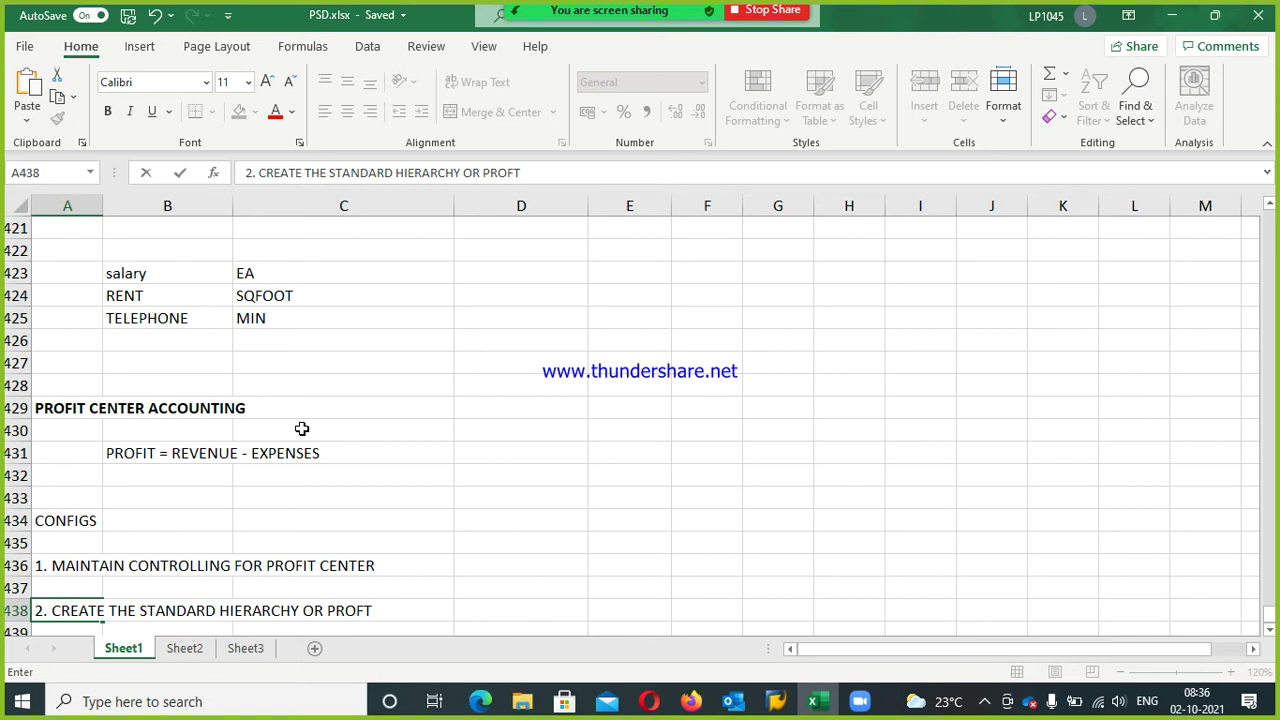
key(BackSpace)
text(IT CENTER GRO)
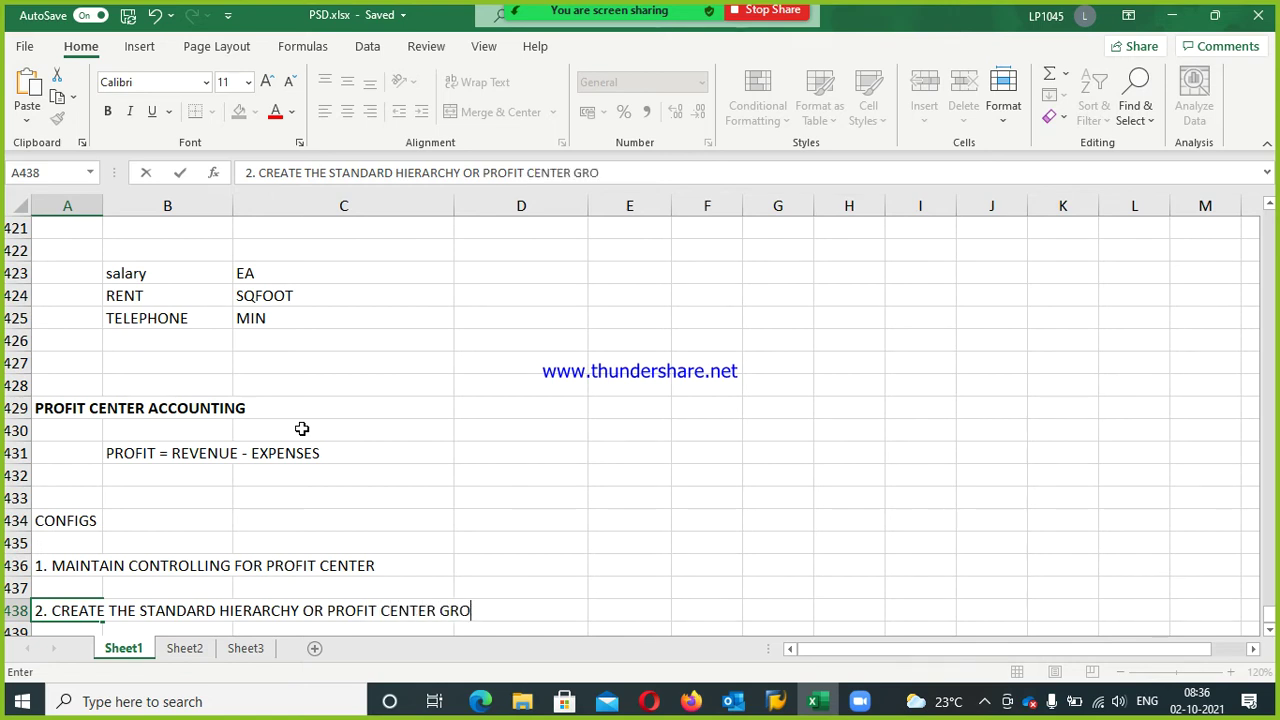
text(UP)
key(Return)
key(Return)
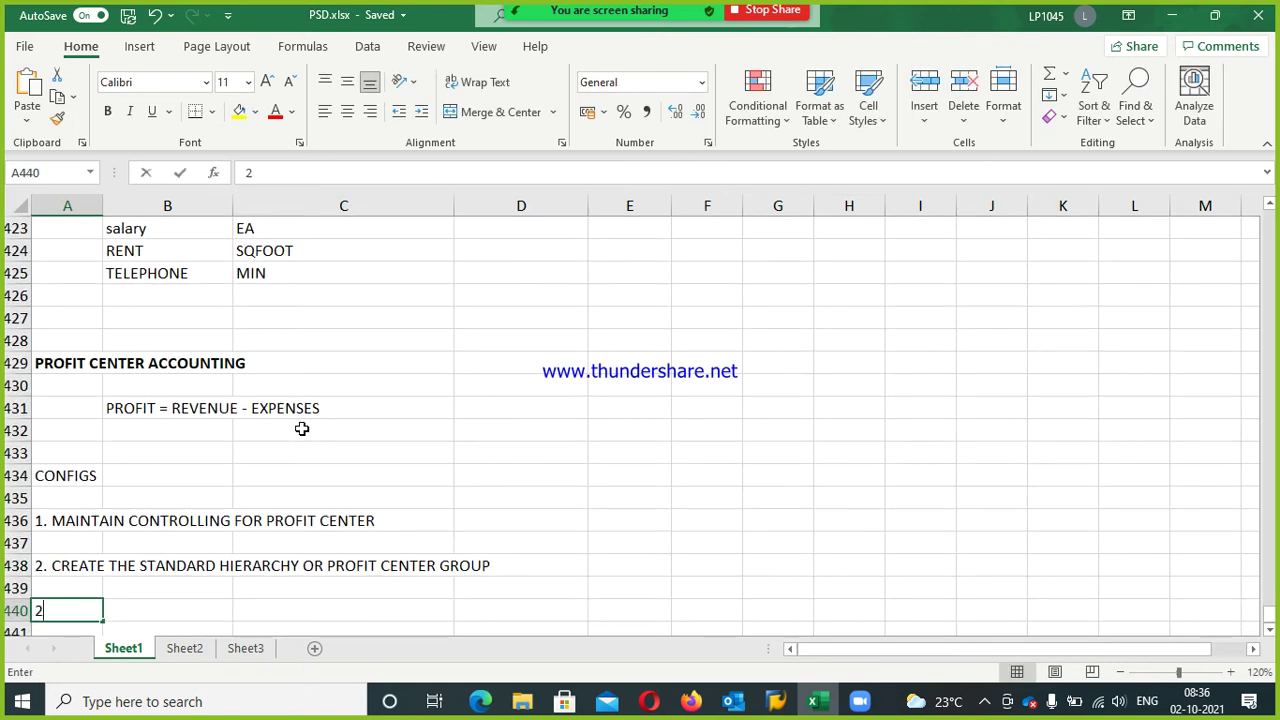
Enter the third configuration item, "3. CREATE PROFIT CENTER", in cell A440
text(2)
key(BackSpace)
text(3. CR)
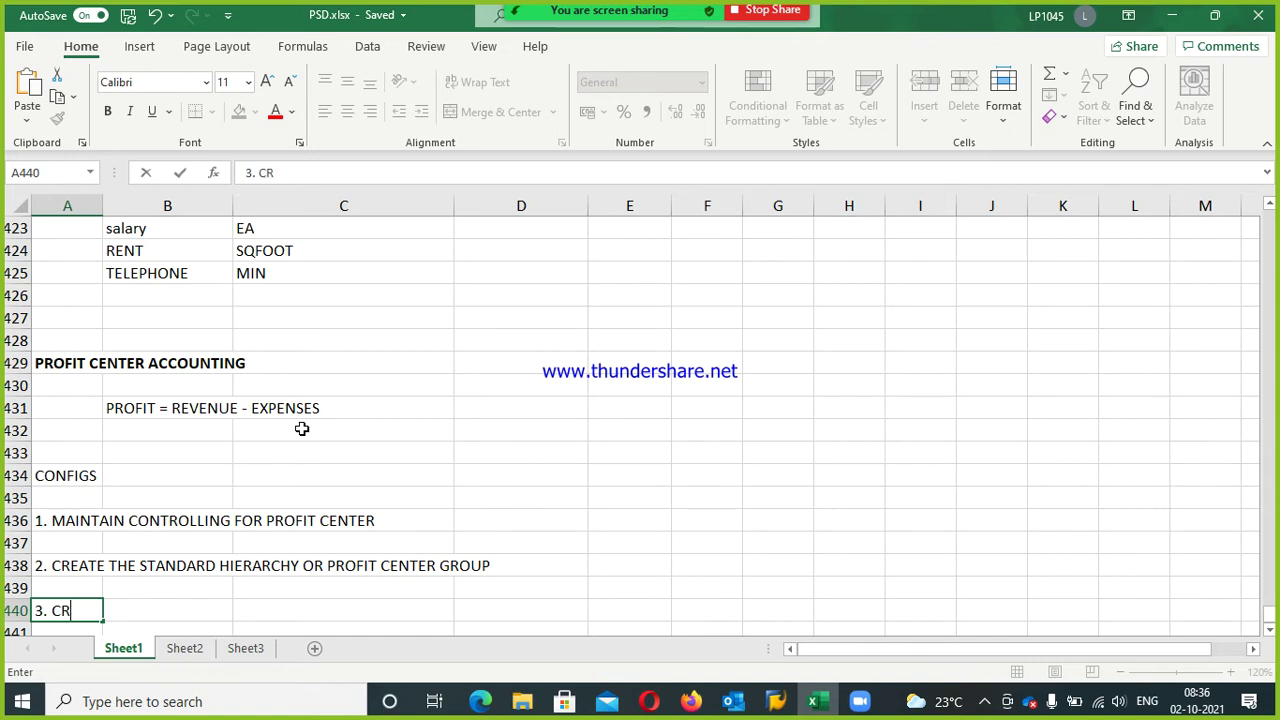
text(EATE PROFI)
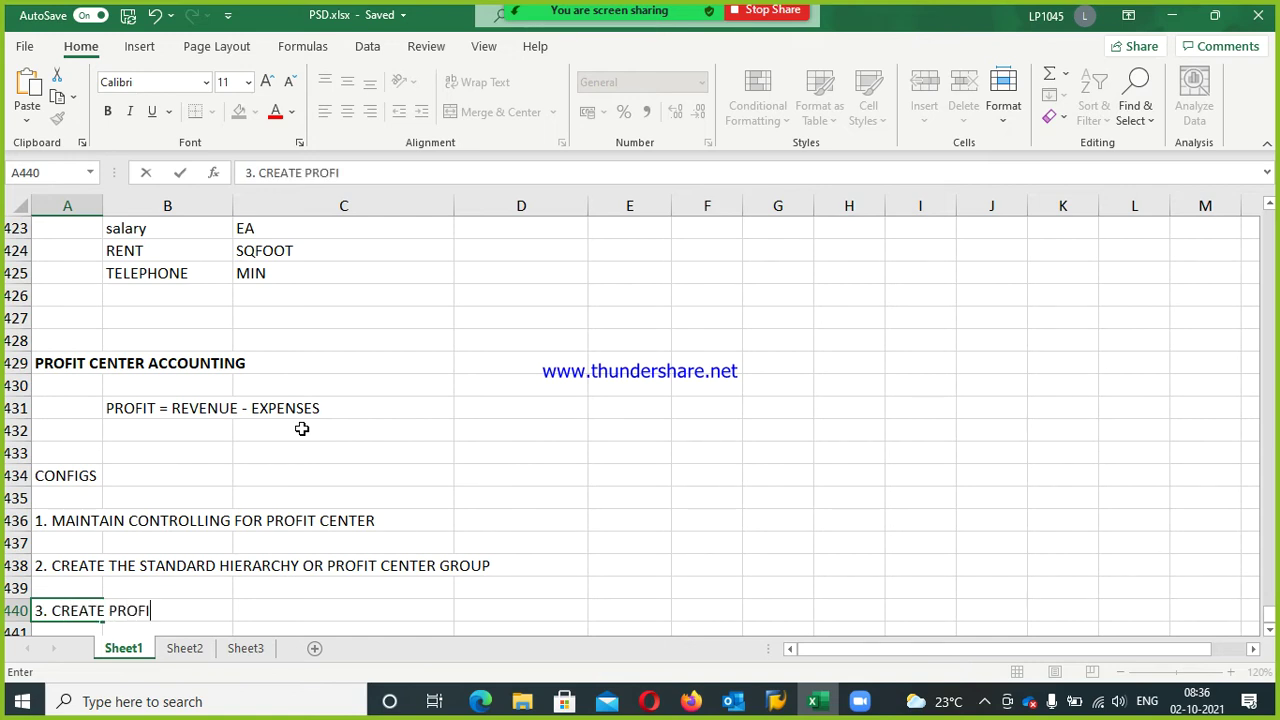
text(T CENTER)
key(Return)
key(Return)
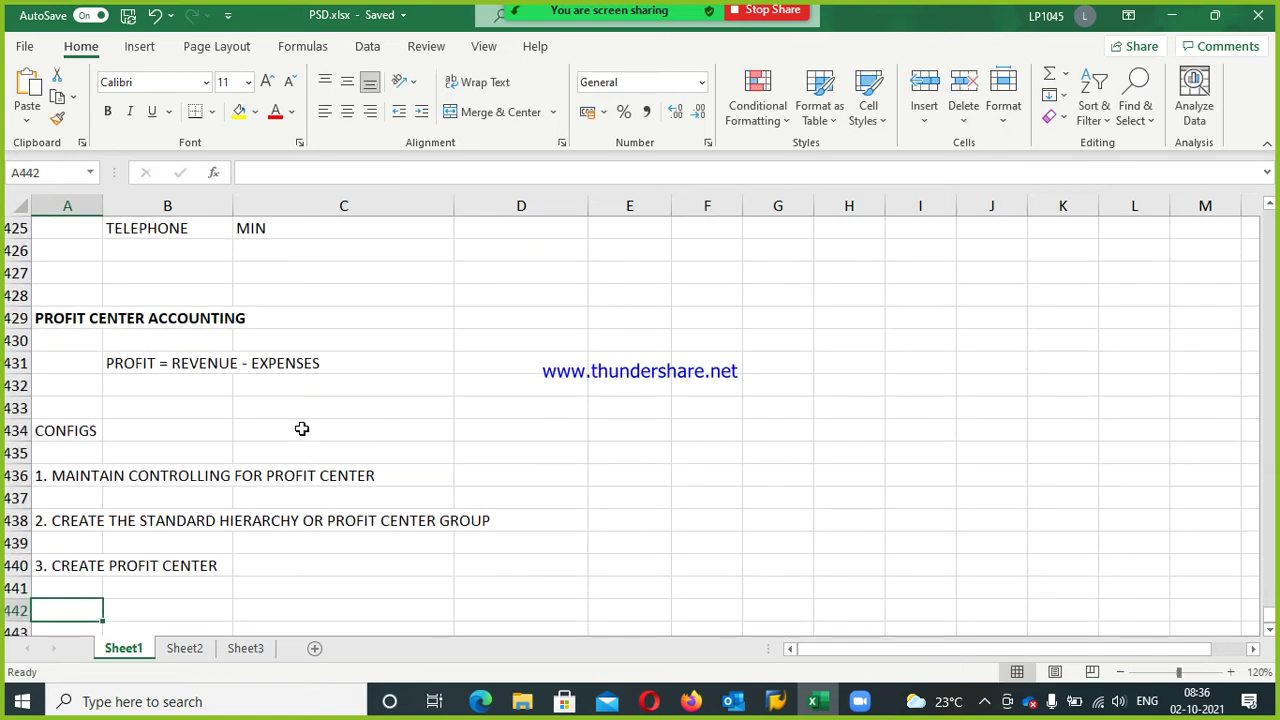
Enter the fourth configuration item, "4.DUMMY PROFIT CENTER", in cell A442
text(4.)
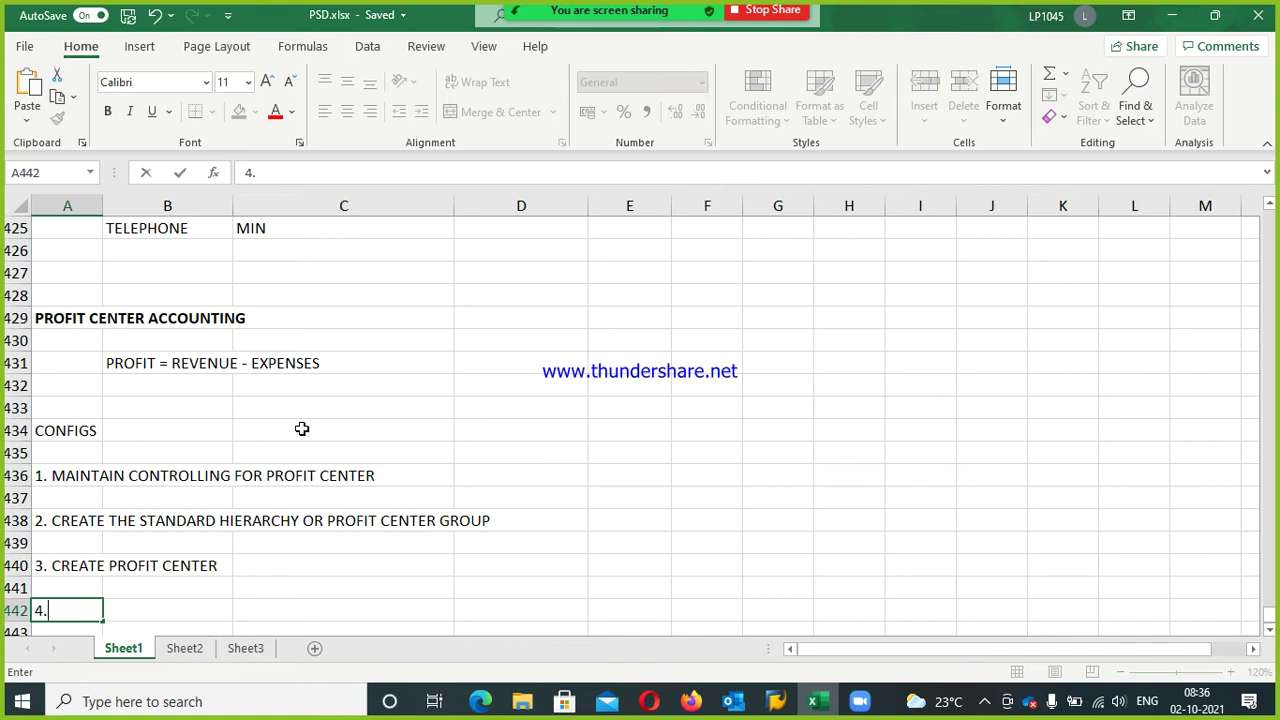
text(DUMMY PROFIT CEN)
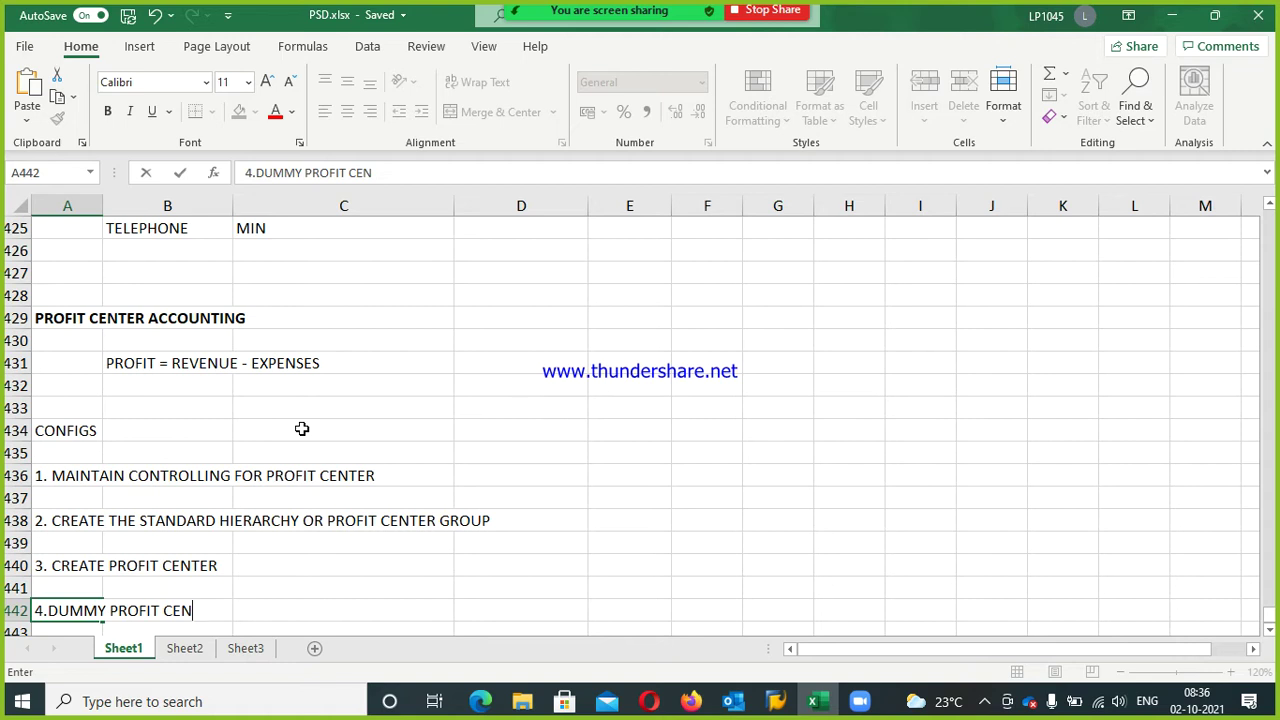
text(TER)
Insert a blank row at row 439, directly below the standard hierarchy item
click(21, 556)
click(21, 543)
right_click(21, 545)
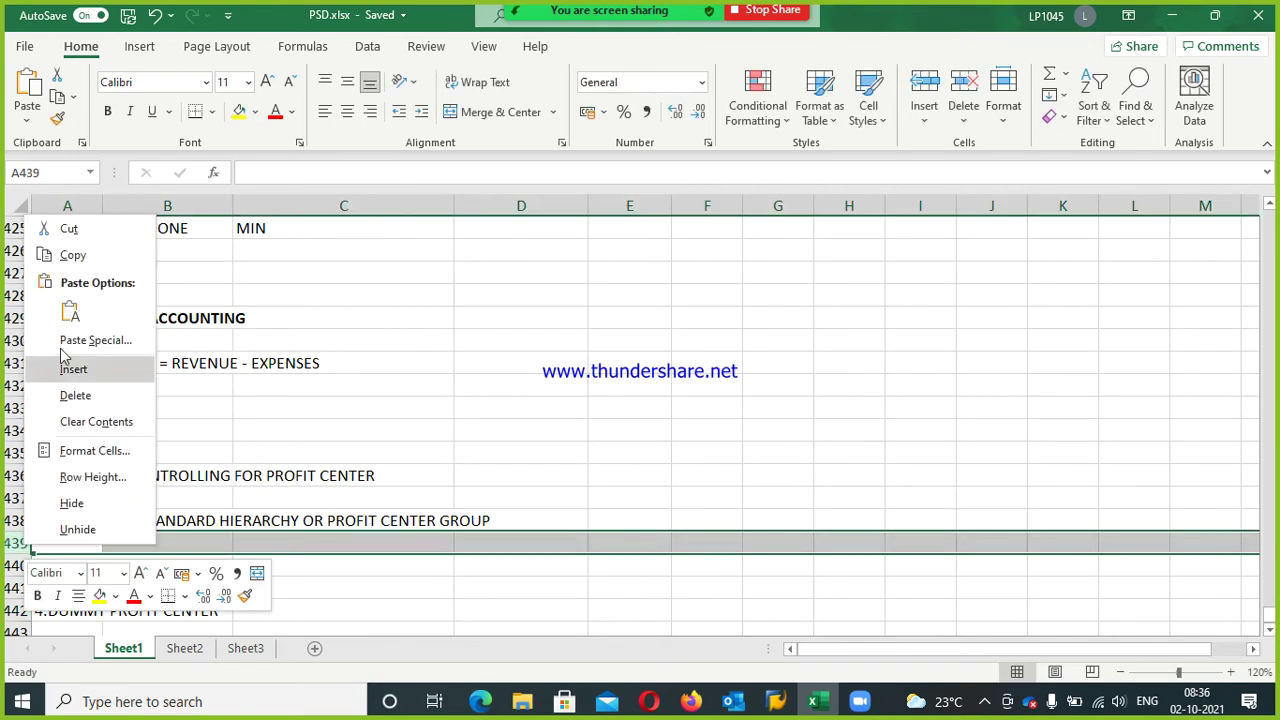
click(98, 372)
Enter "SALES -DOMESTIC" in cell B439 beneath the standard hierarchy item
scroll(148, 472, down, 3)
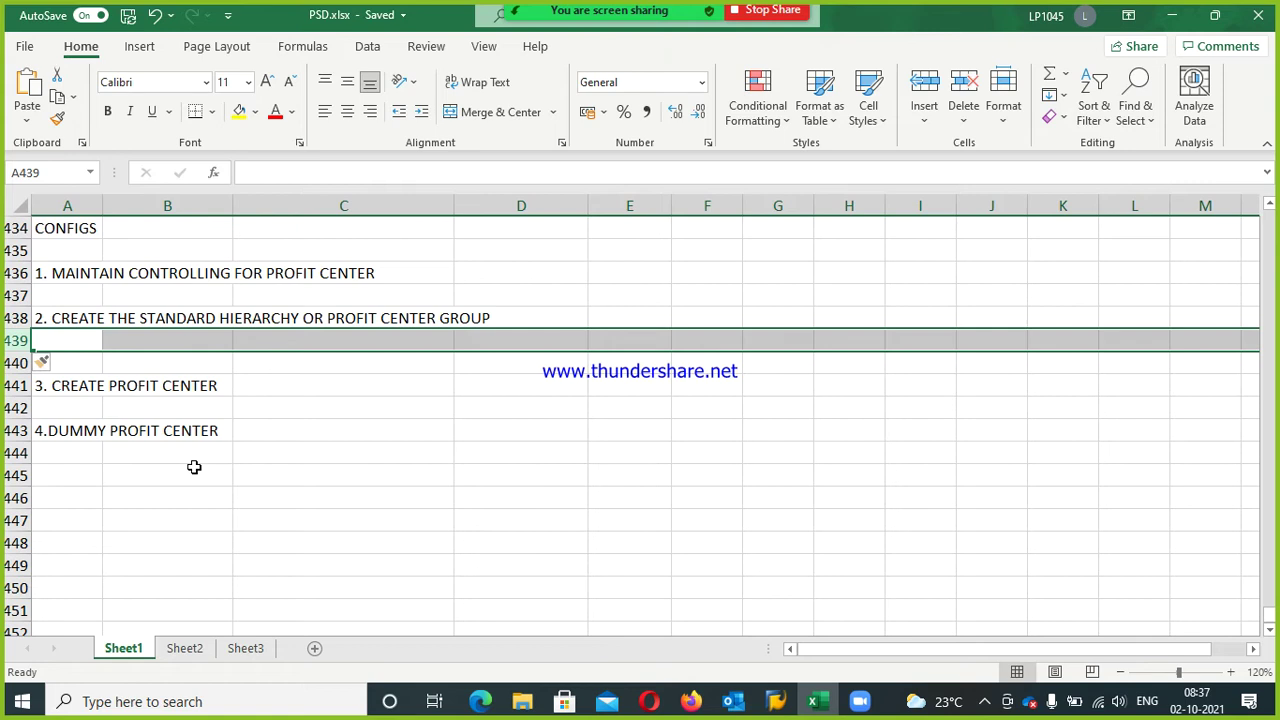
key(Tab)
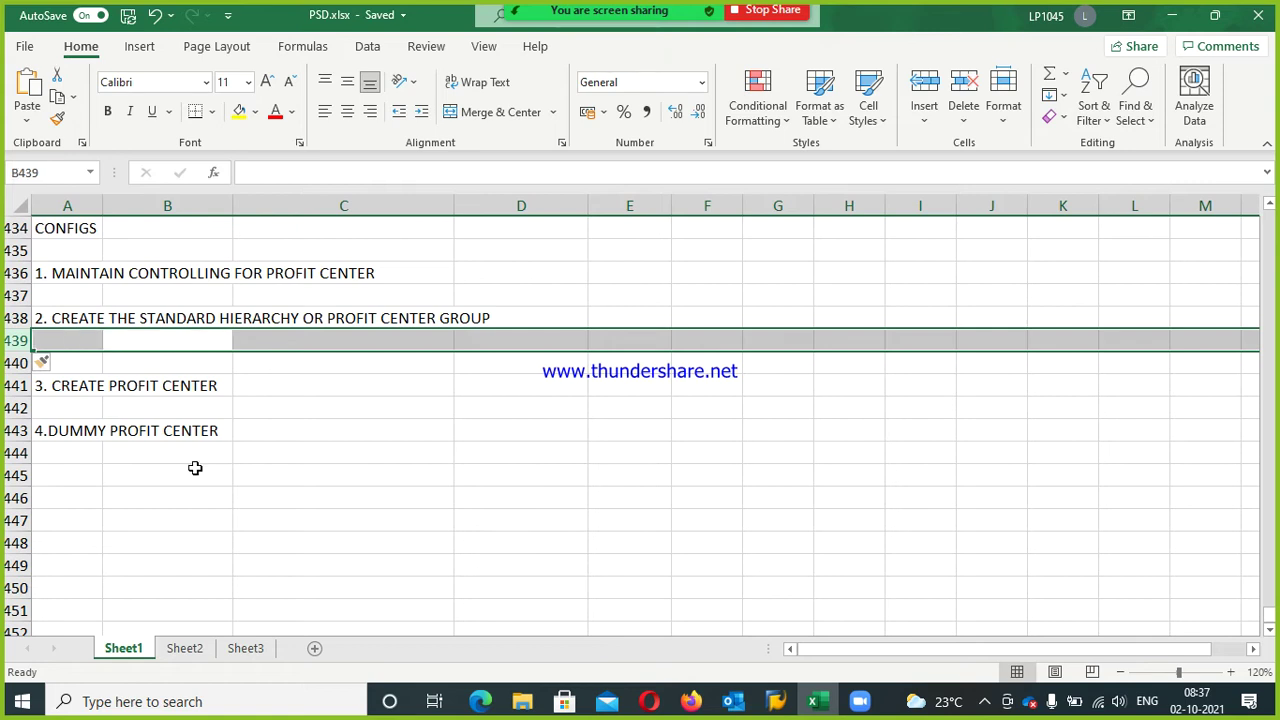
key(Right)
key(Left)
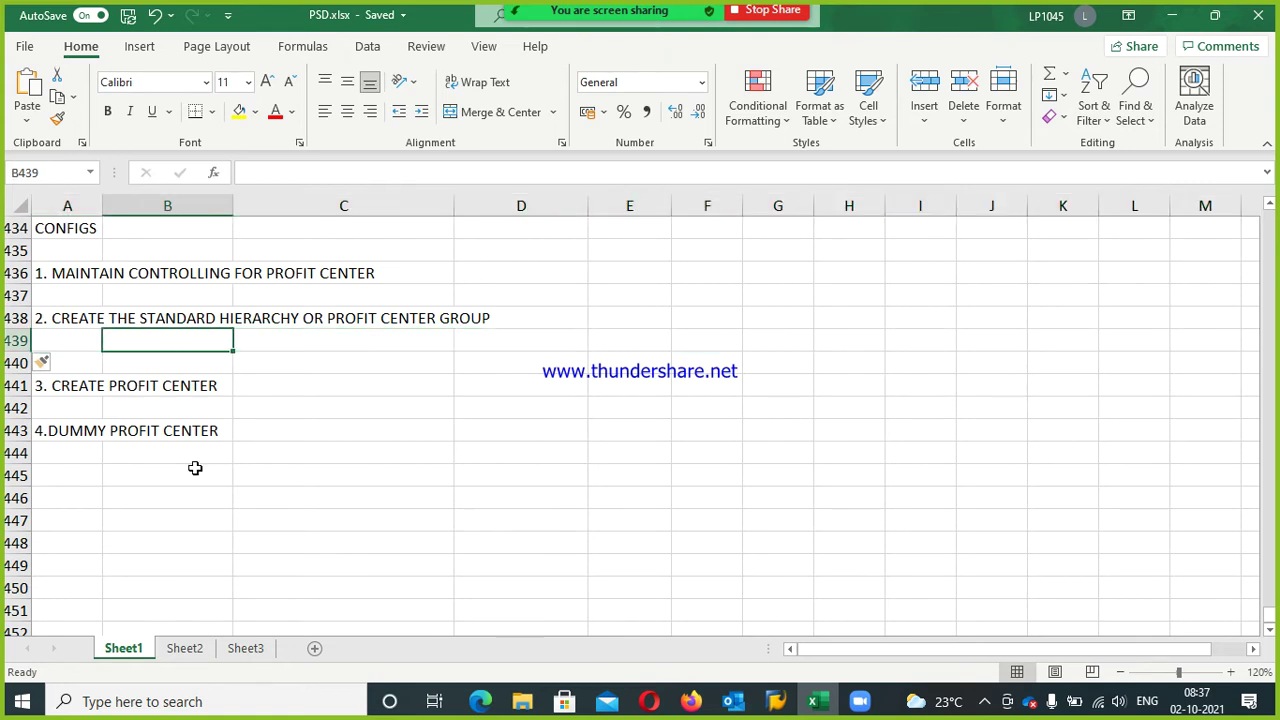
text(SALES -DOMESTIC)
key(Return)
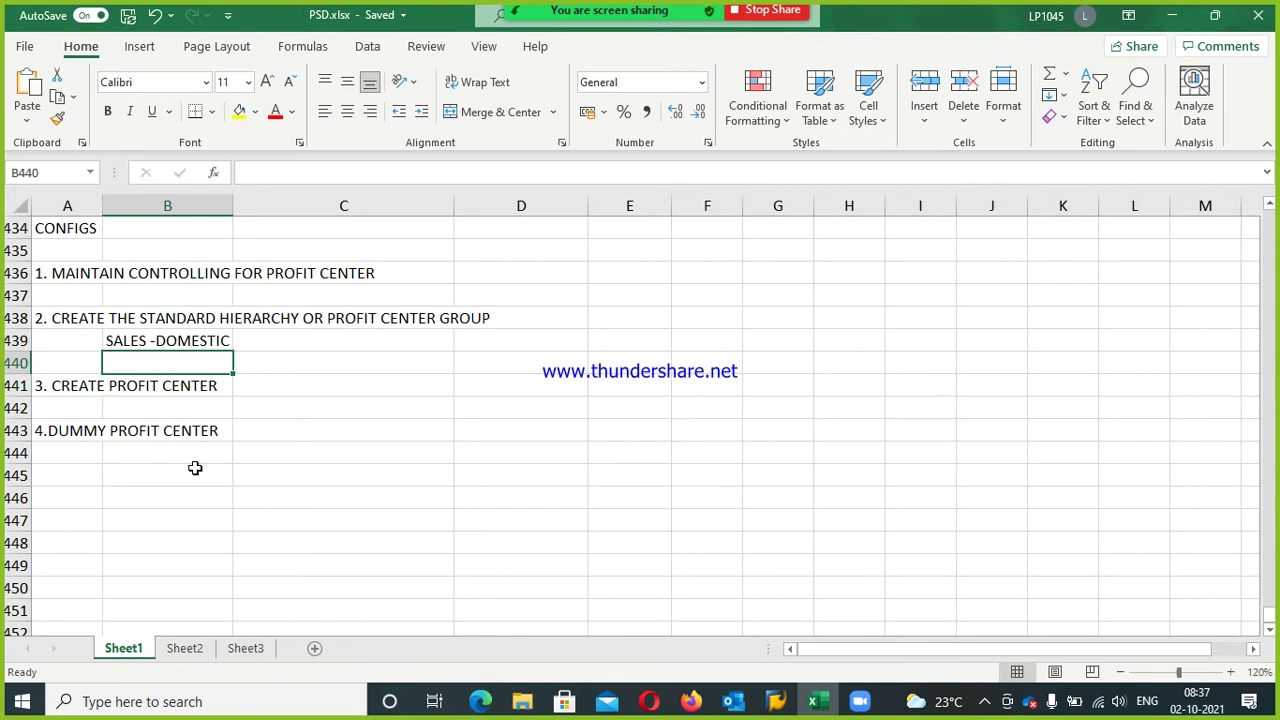
Enter "SALES -GLOBAL" in cell B440 beneath the domestic sales entry
text(SALES)
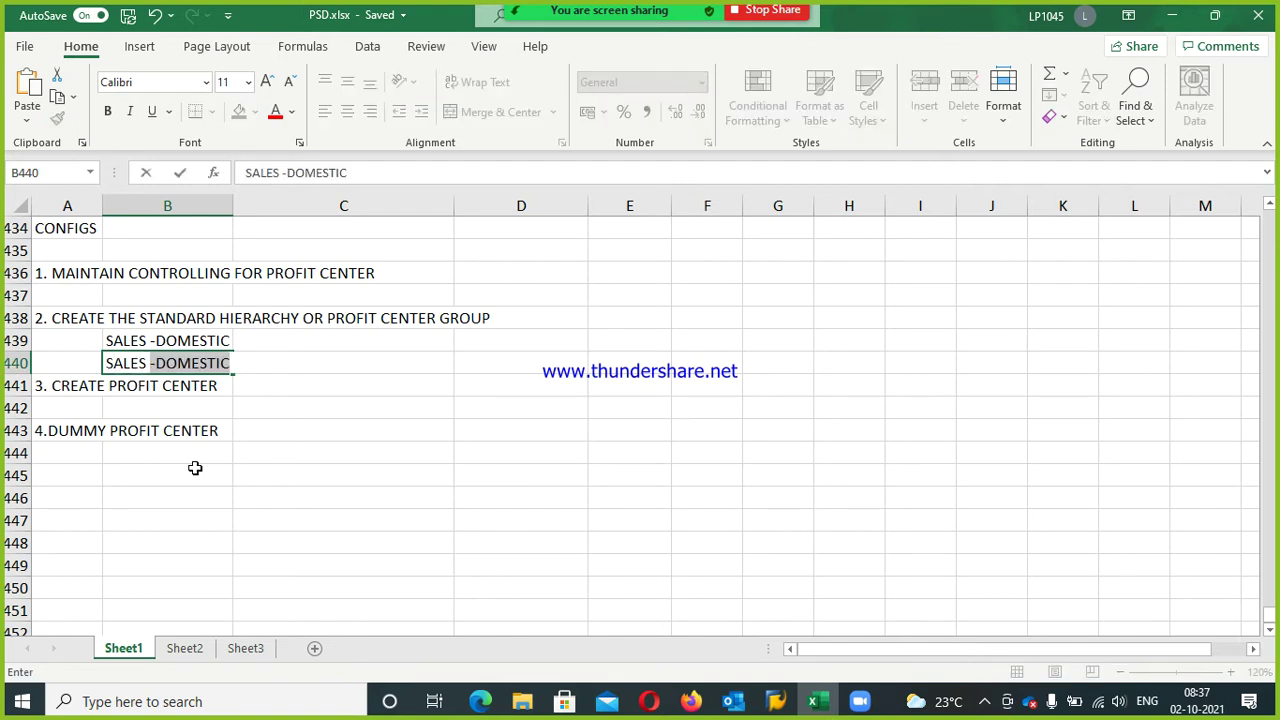
key(BackSpace)
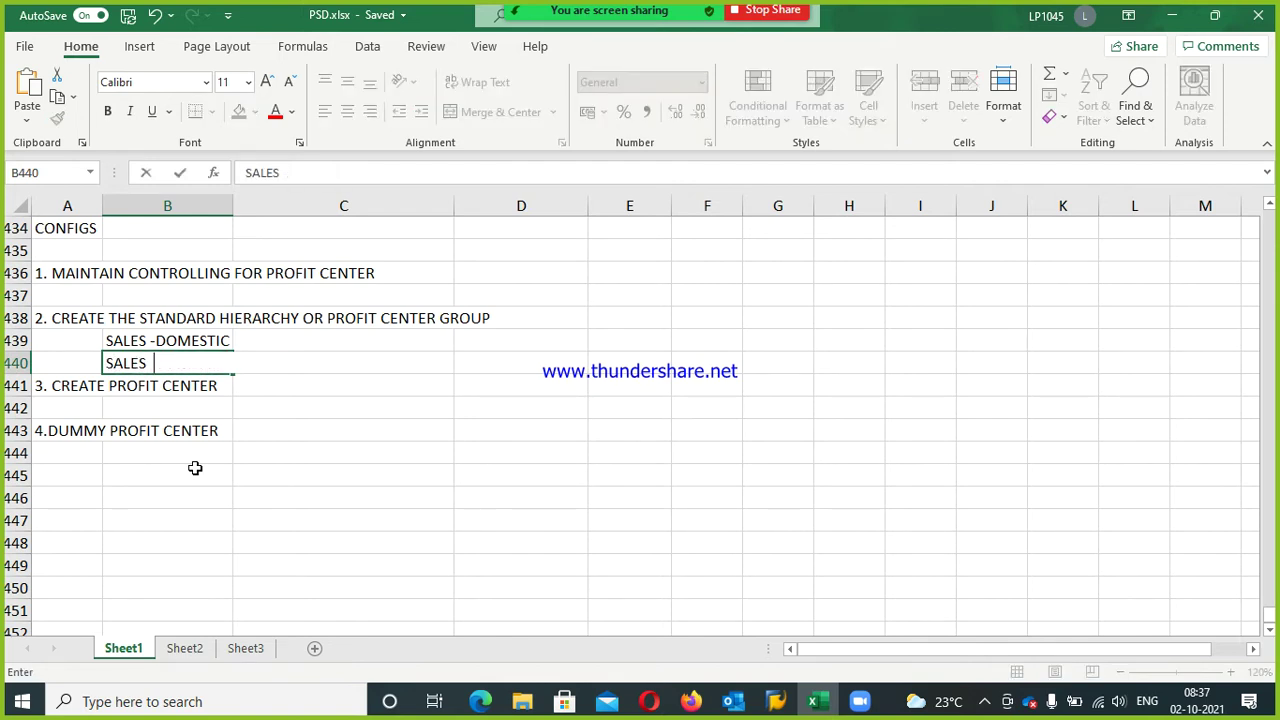
text(-GLOBA)
text(L)
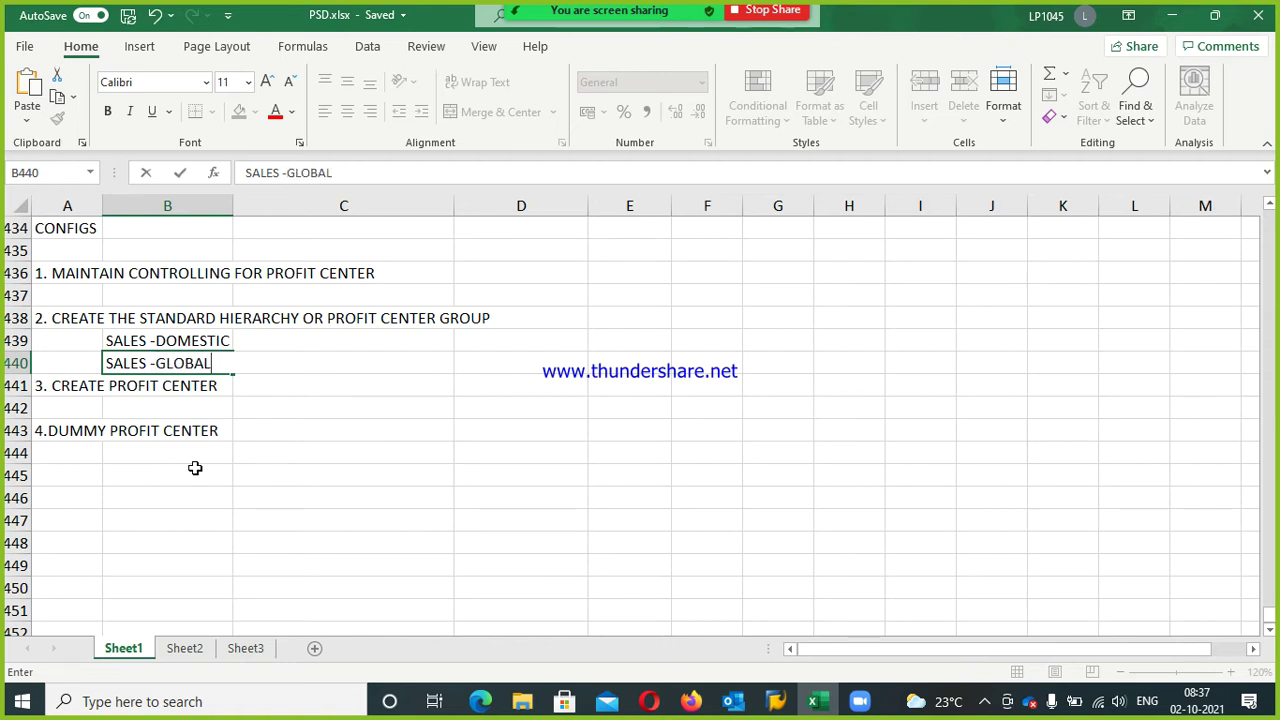
Insert a blank row at row 441, directly above the "3. CREATE PROFIT CENTER" item
click(18, 387)
right_click(22, 390)
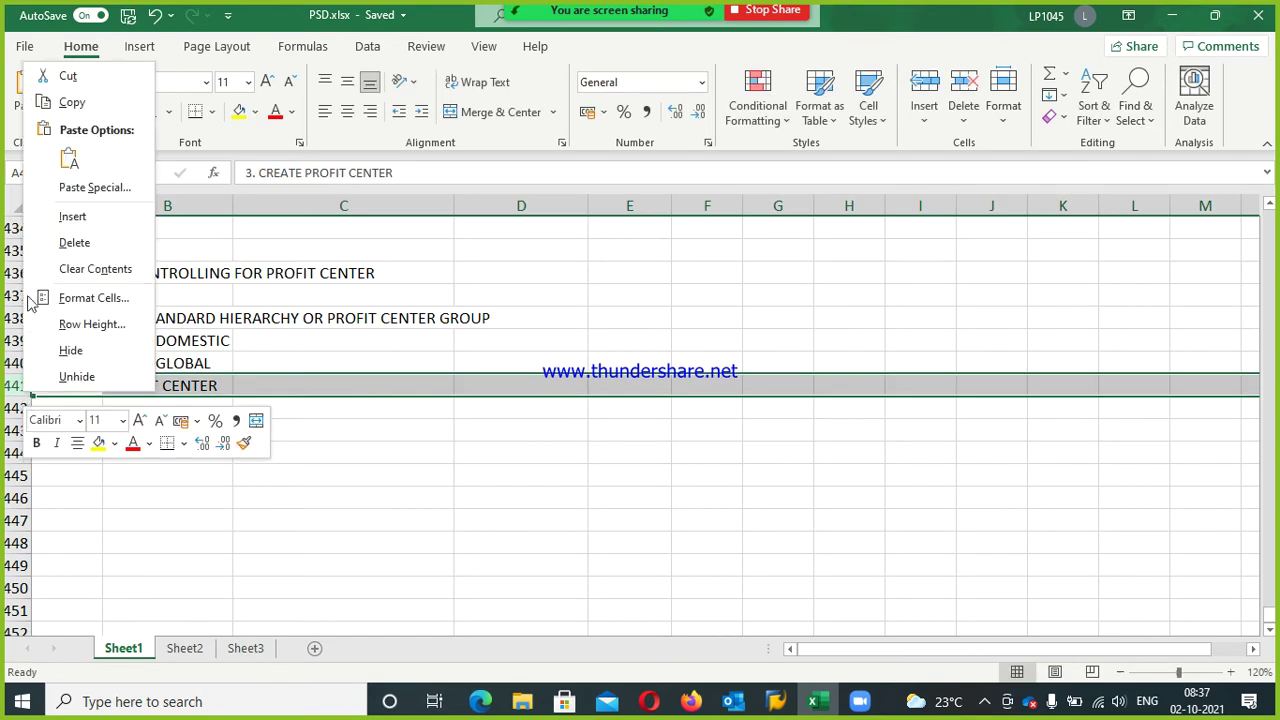
click(50, 215)
Insert two blank rows at row 444, directly above the "4.DUMMY PROFIT CENTER" item
click(146, 432)
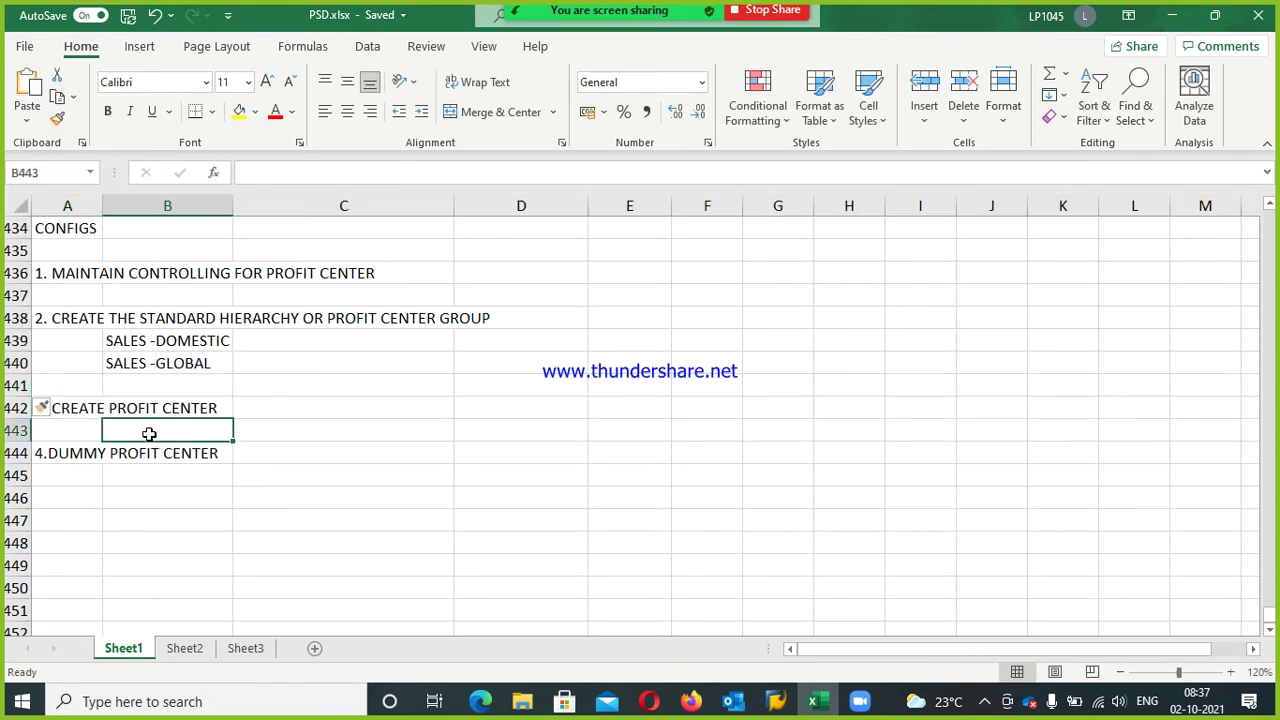
click(20, 452)
right_click(20, 455)
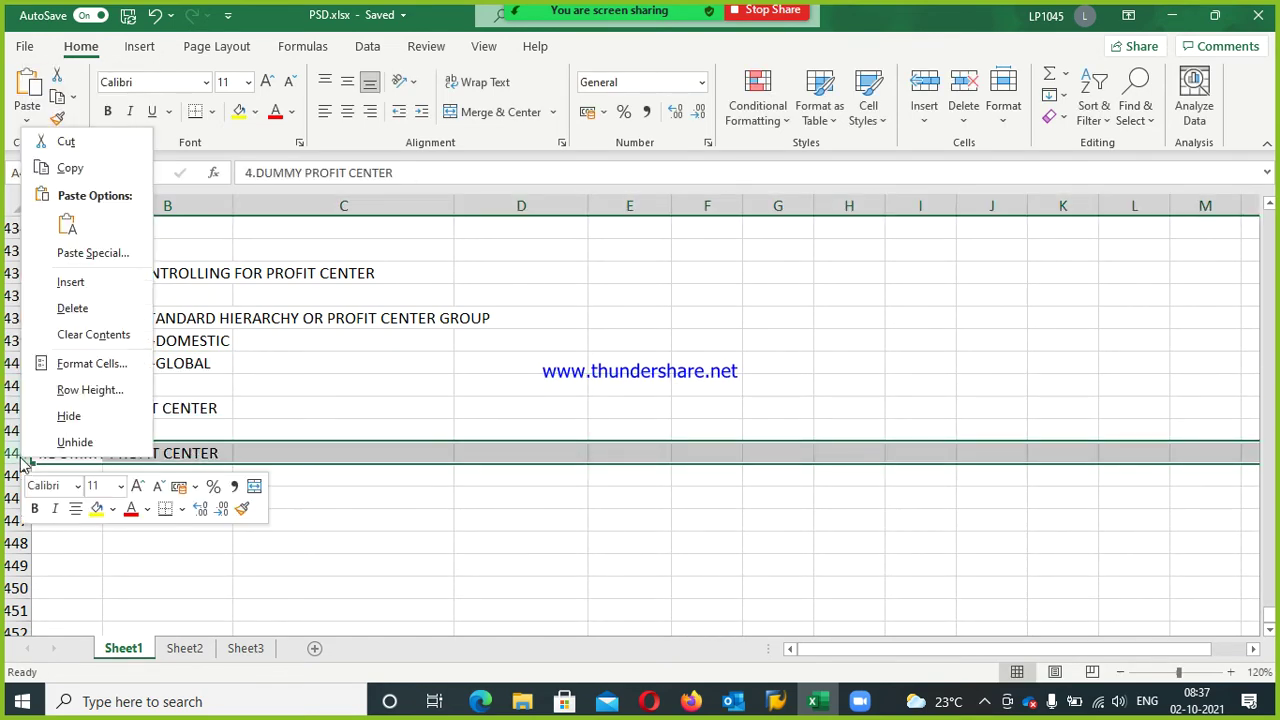
click(71, 284)
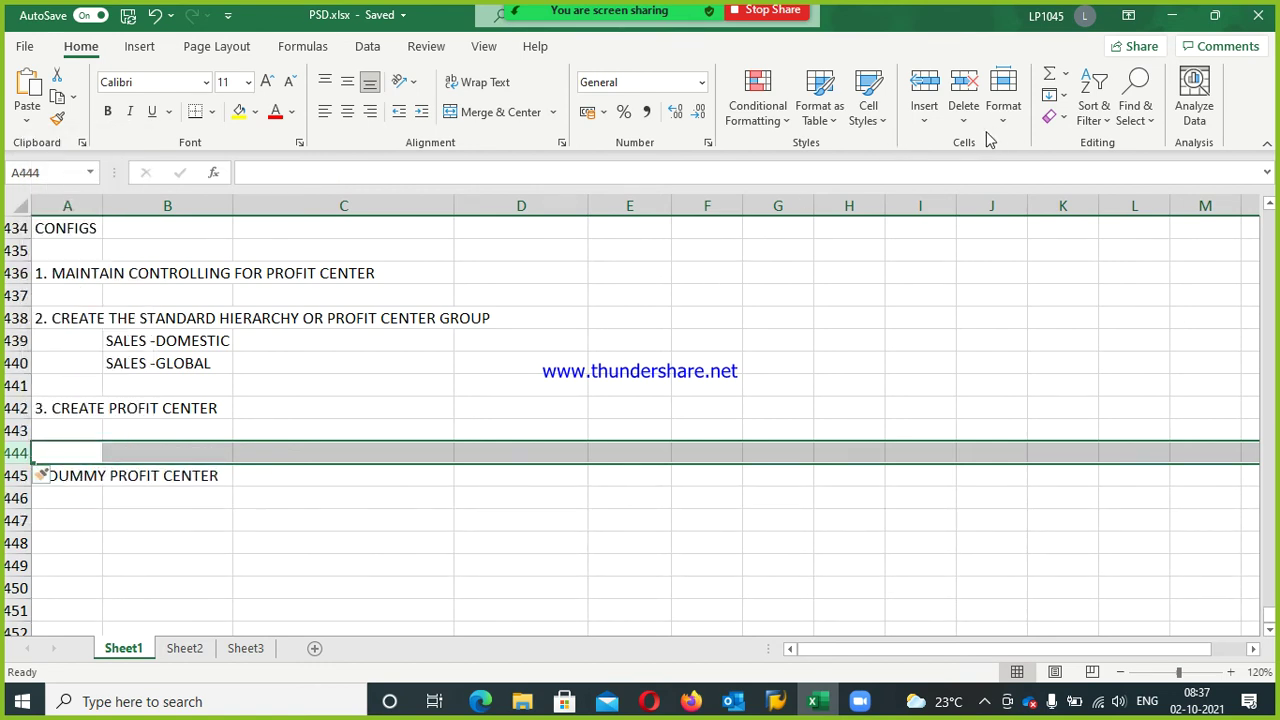
click(926, 117)
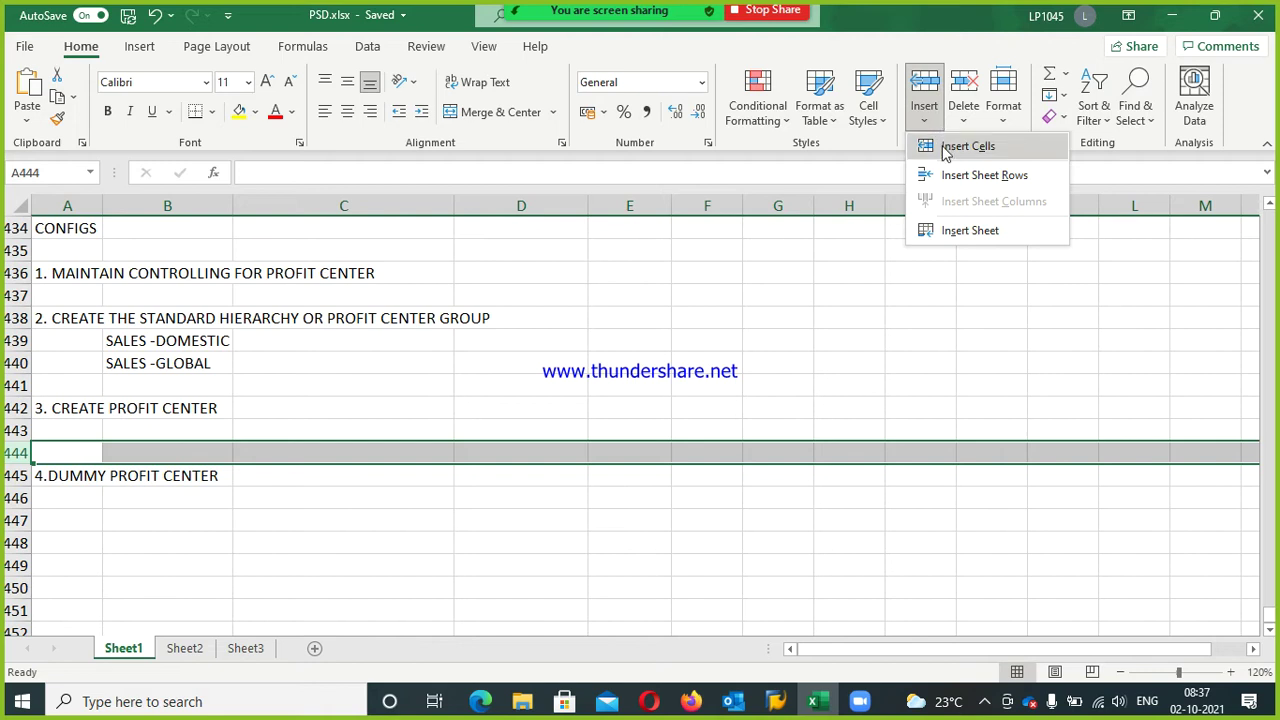
click(946, 146)
Enter "COLA" in cell B443 and "LIME" in cell B444 beneath the create profit center item
click(145, 437)
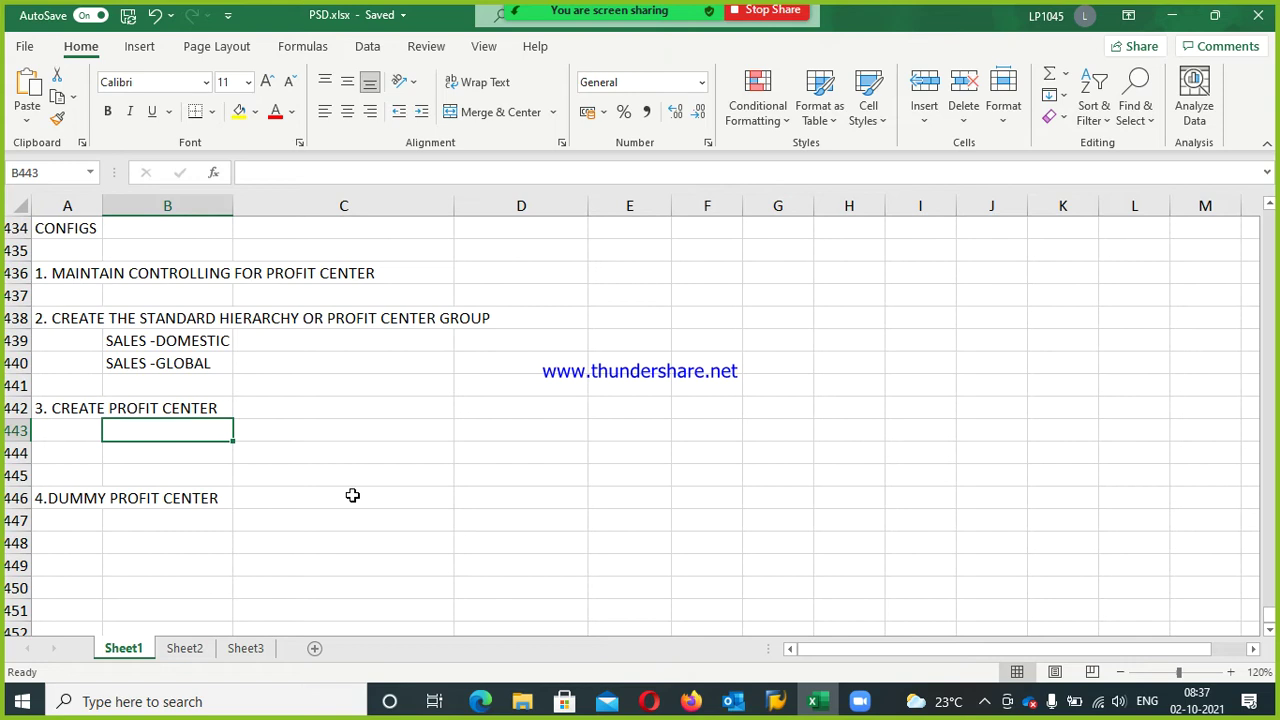
text(COLE)
key(BackSpace)
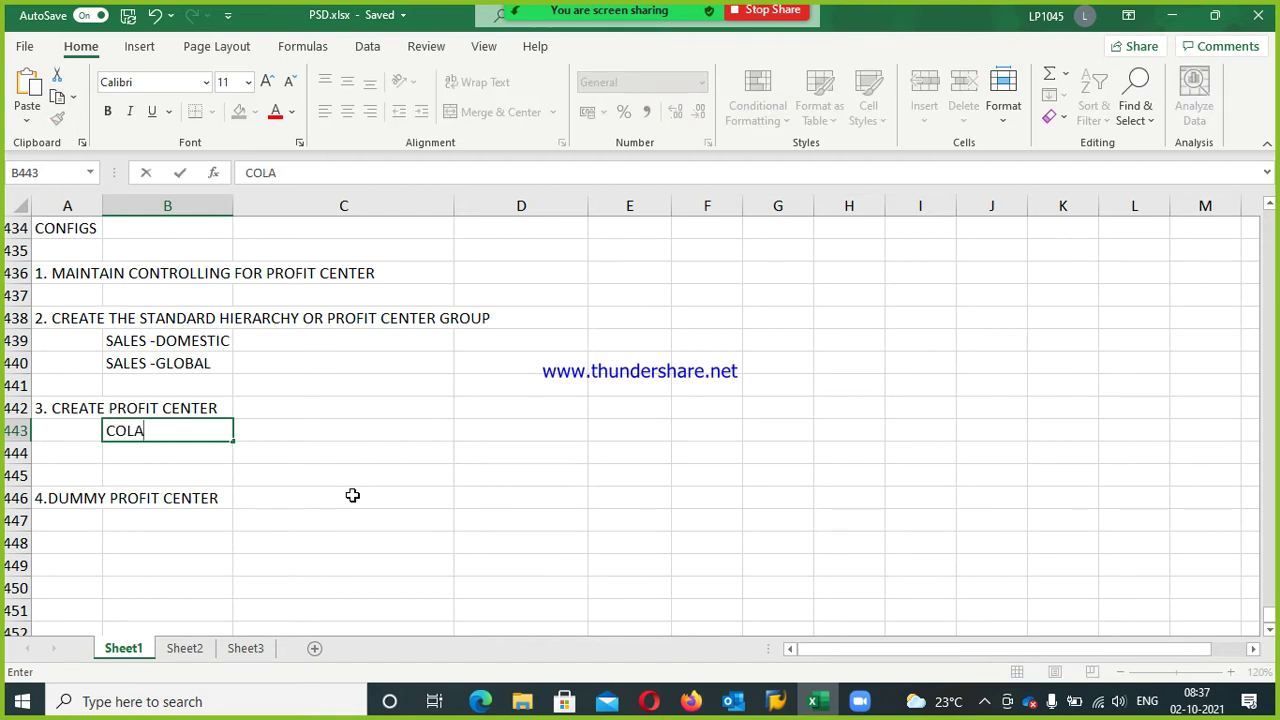
key(Return)
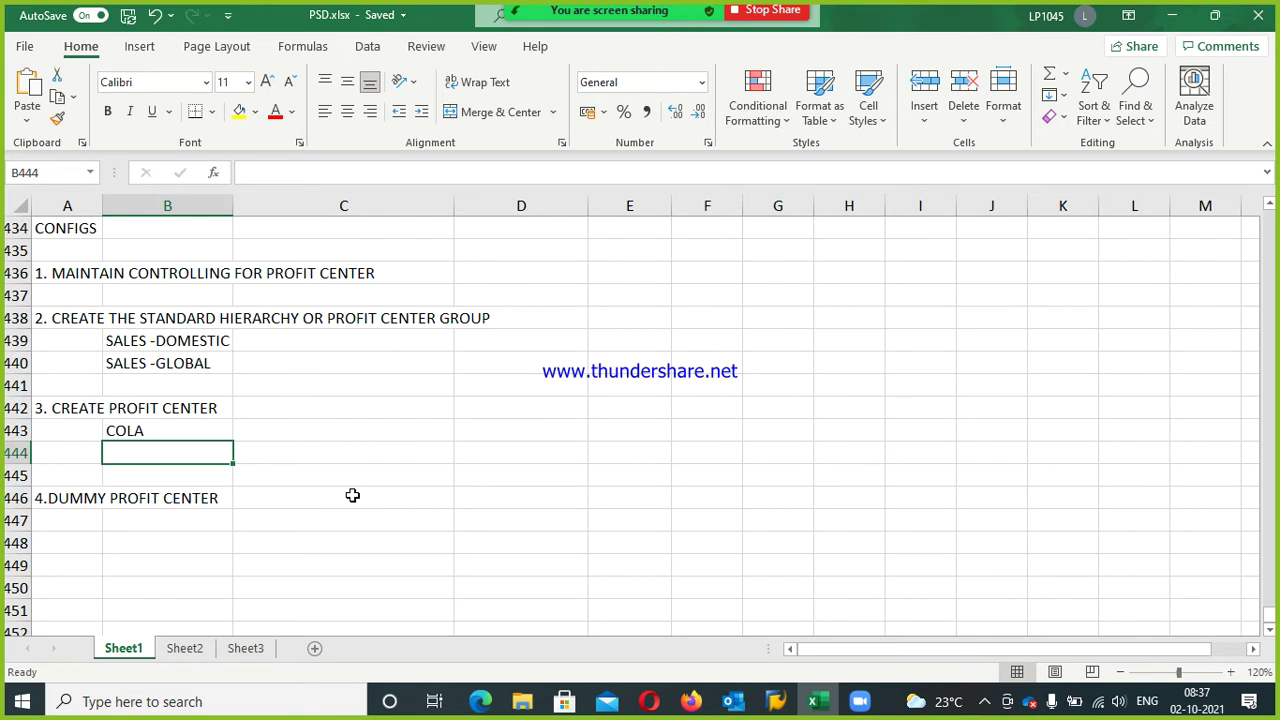
text(7)
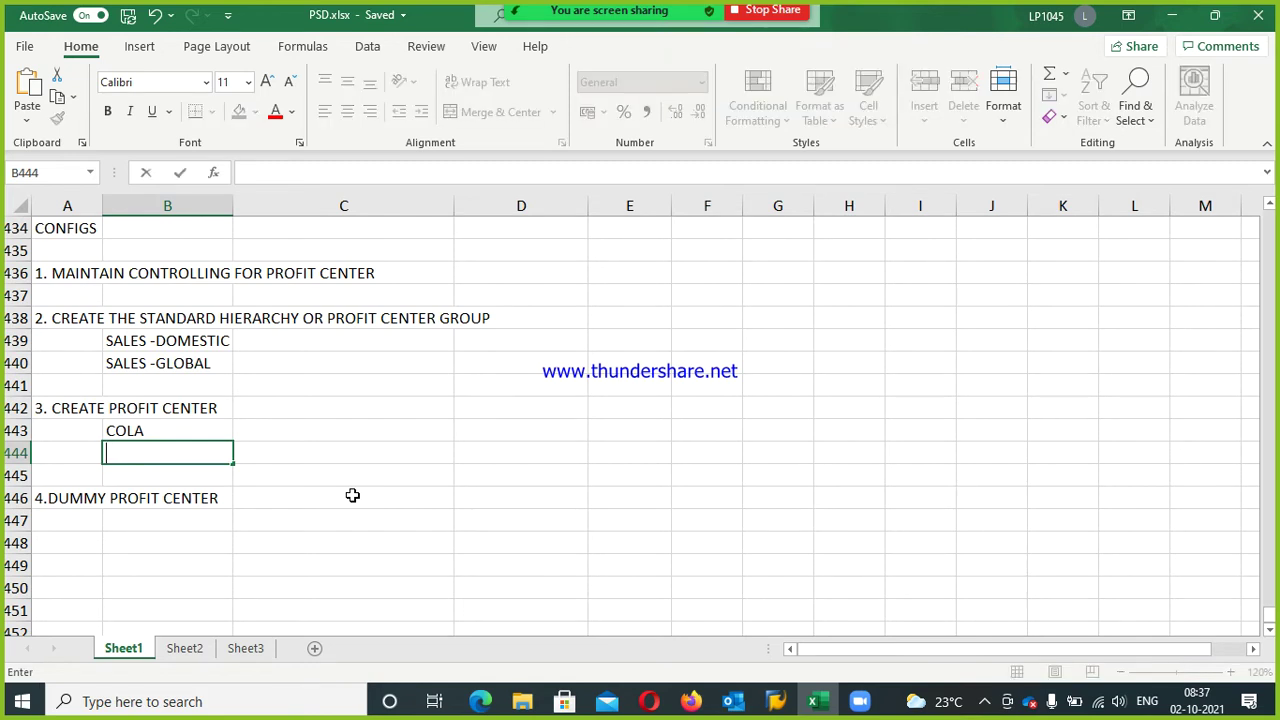
text(LIMR)
key(BackSpace)
text(E)
click(167, 519)
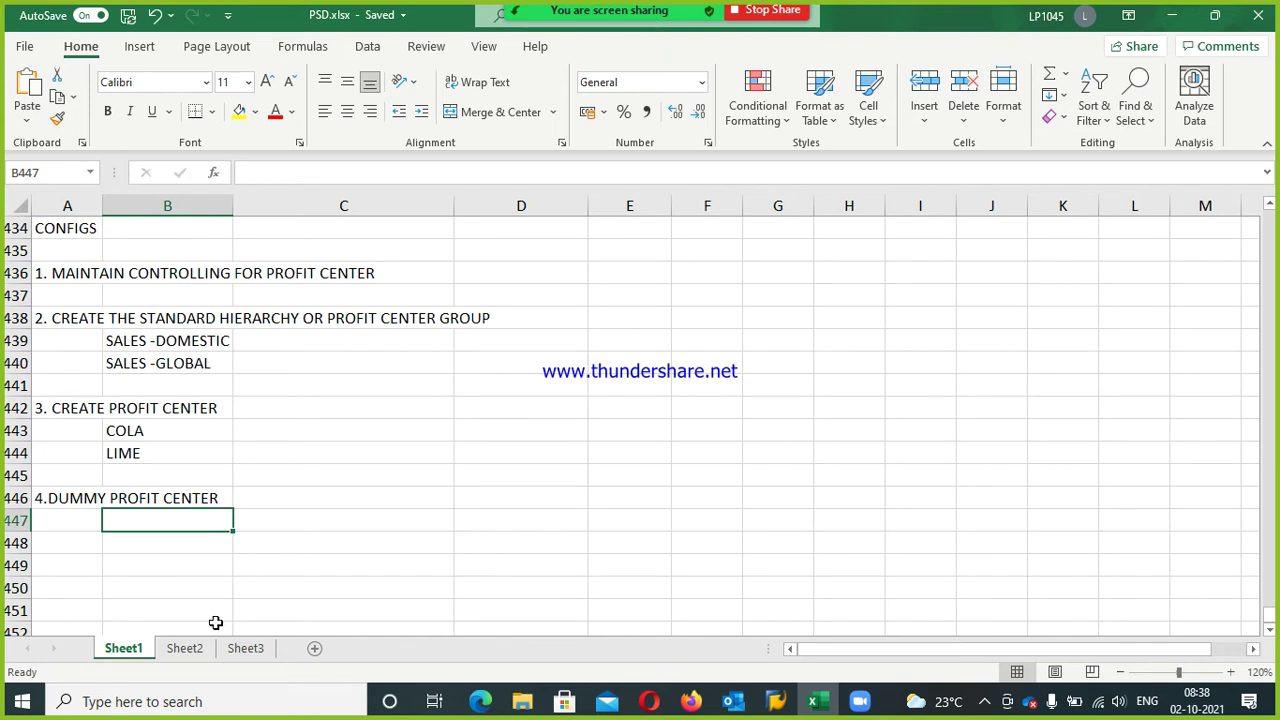
Enter the fifth configuration item, "5. BASIC CONFIGS FOR PROFIT CENTER", in cell A448
click(62, 540)
text(5.)
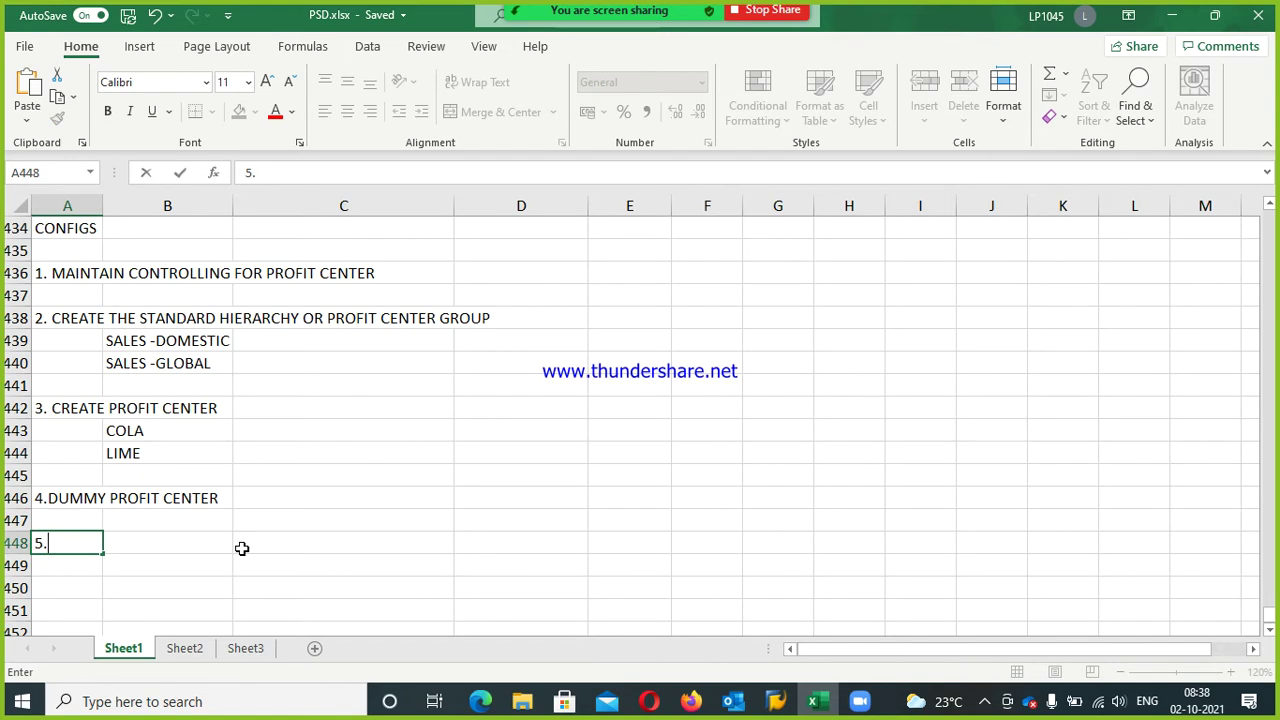
text( BSO)
key(BackSpace)
key(BackSpace)
text(ASIC CONFIGS)
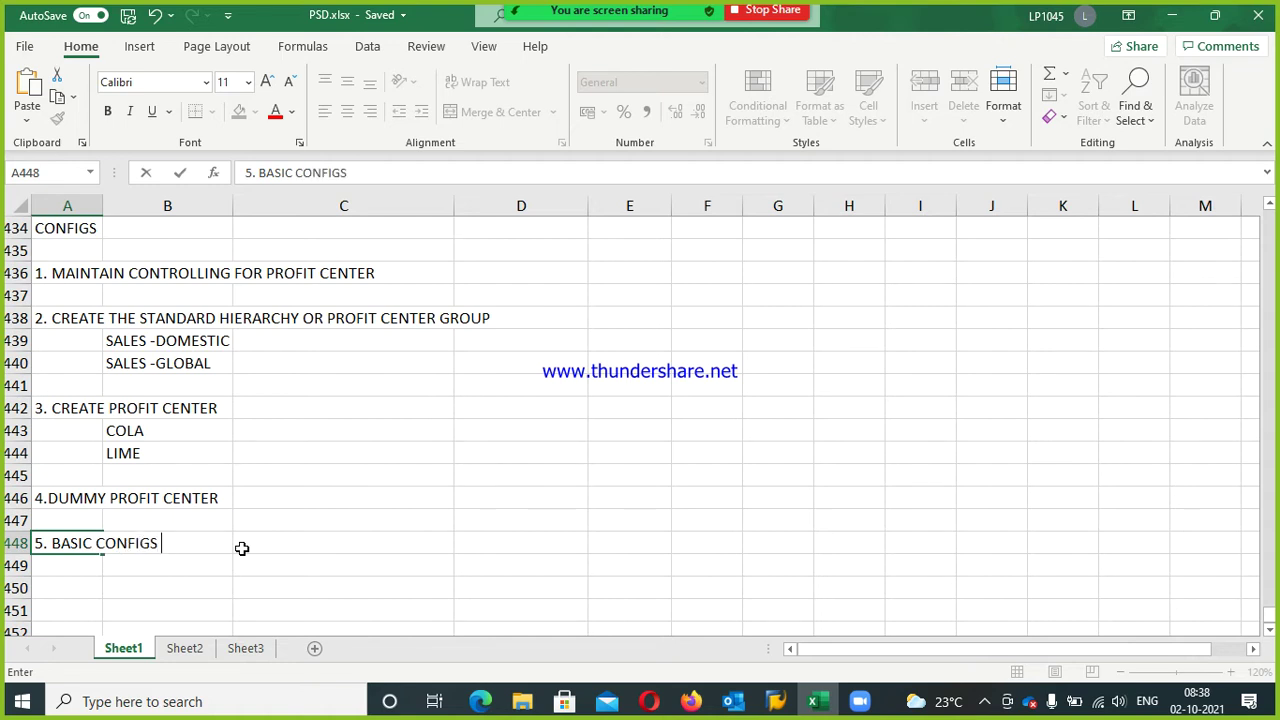
text( FOR PROFIT CENTERS)
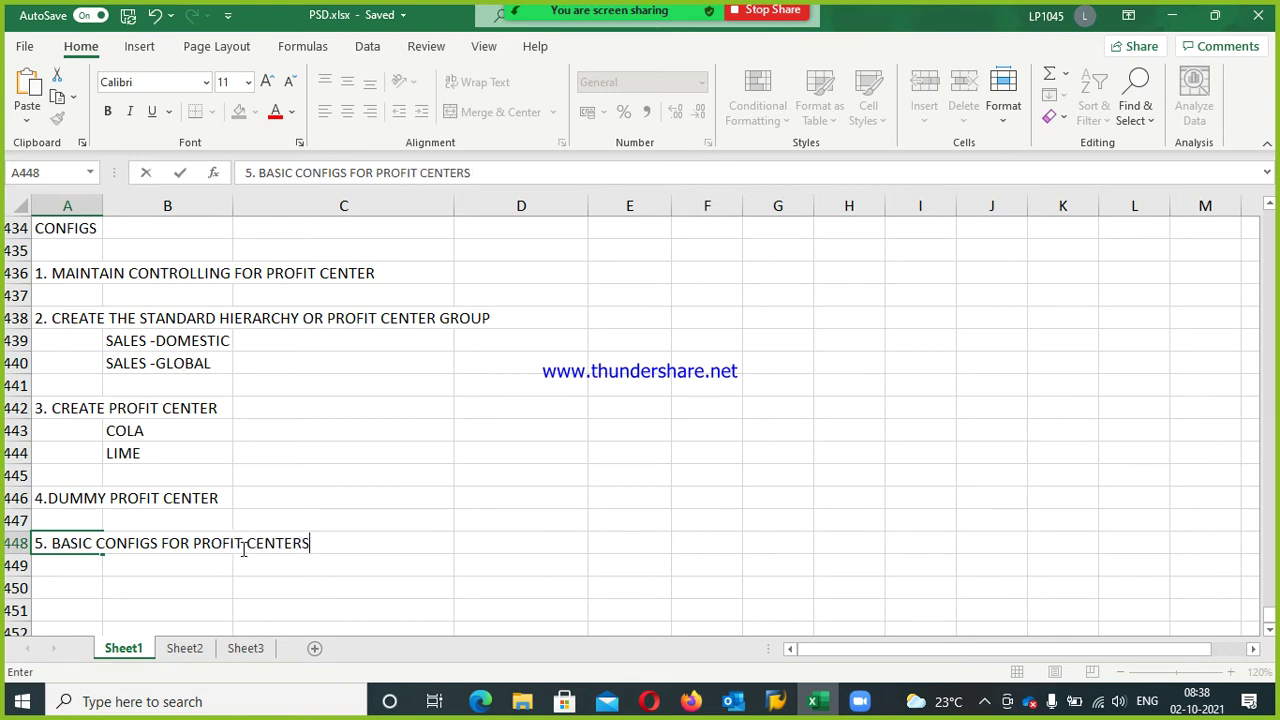
key(Return)
key(Return)
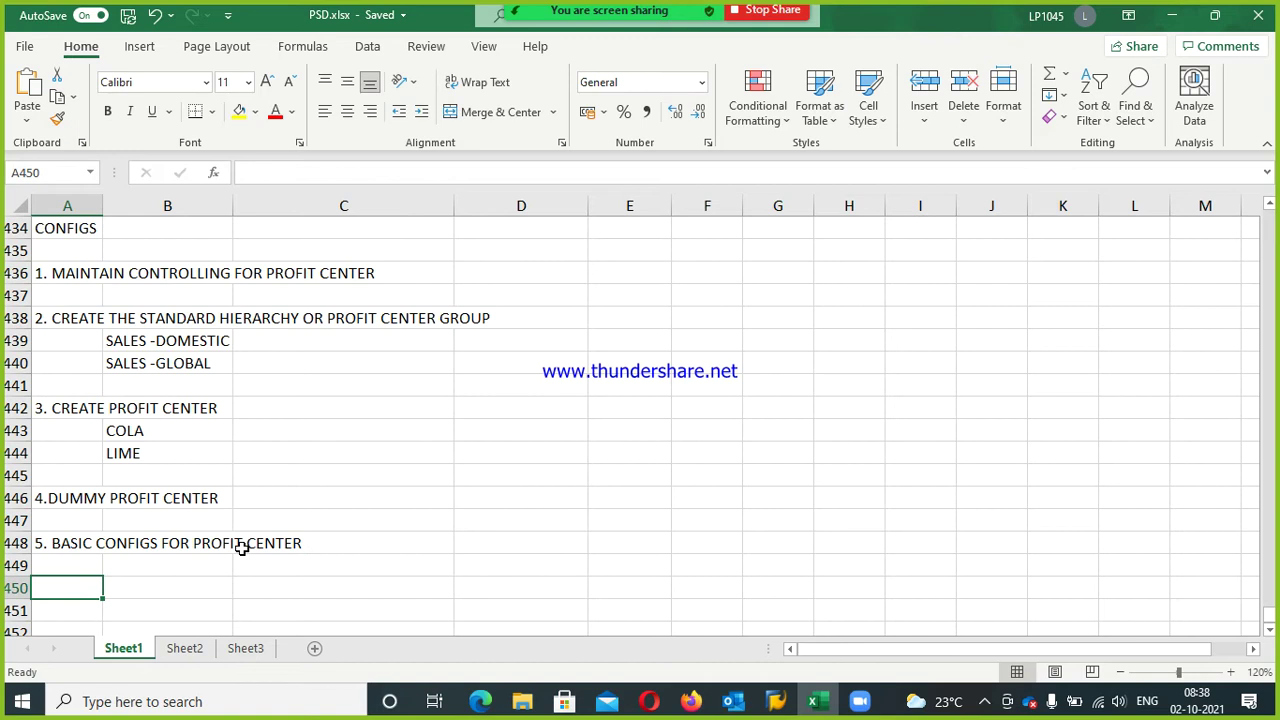
Enter the sixth configuration item, "6. CREATE FSG FOR PROFIT CENTER AND ASSIGN FSG TO SALES REVENUE A/C", in cell A450
text(5)
key(BackSpace)
text(6.)
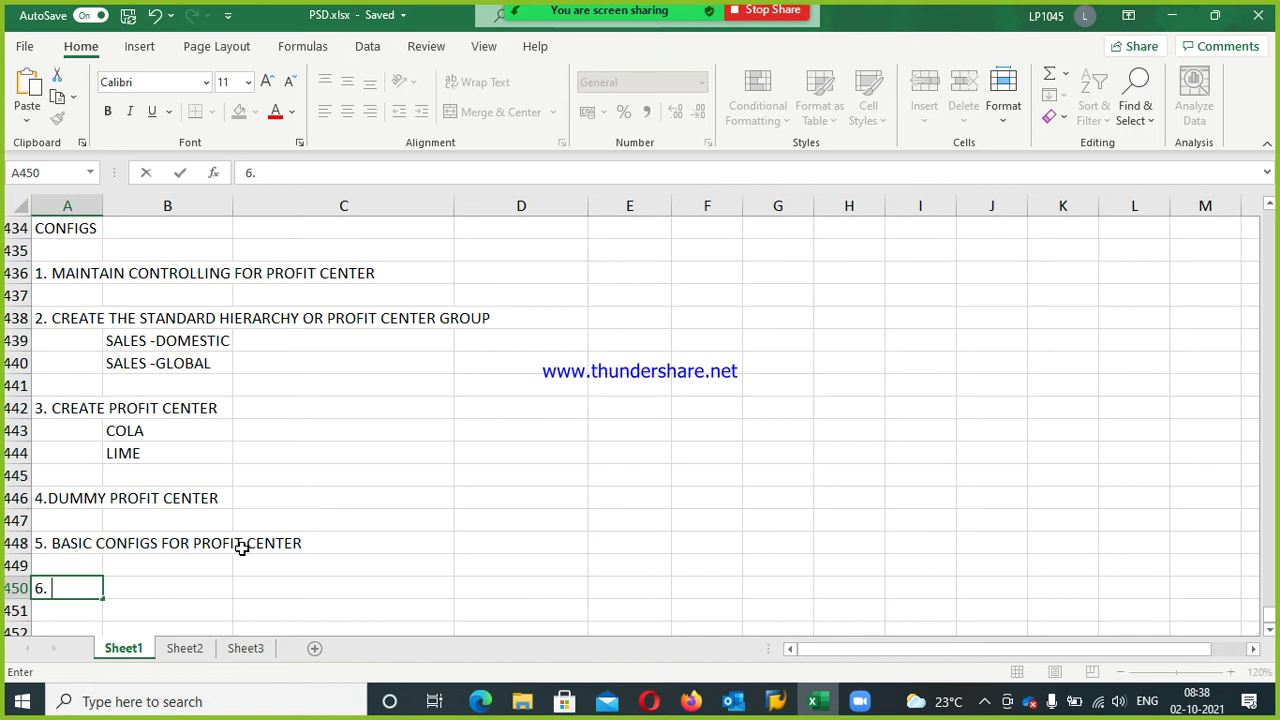
text(CREATE FSG)
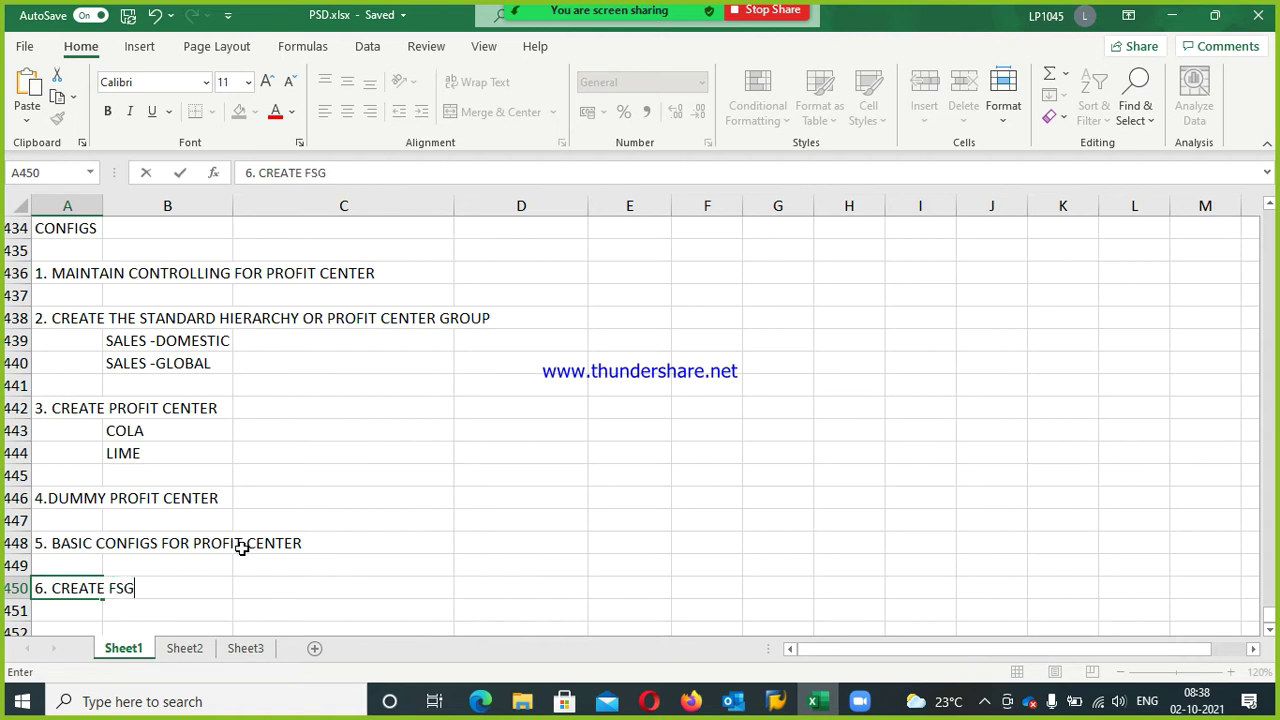
text( FOR PRO)
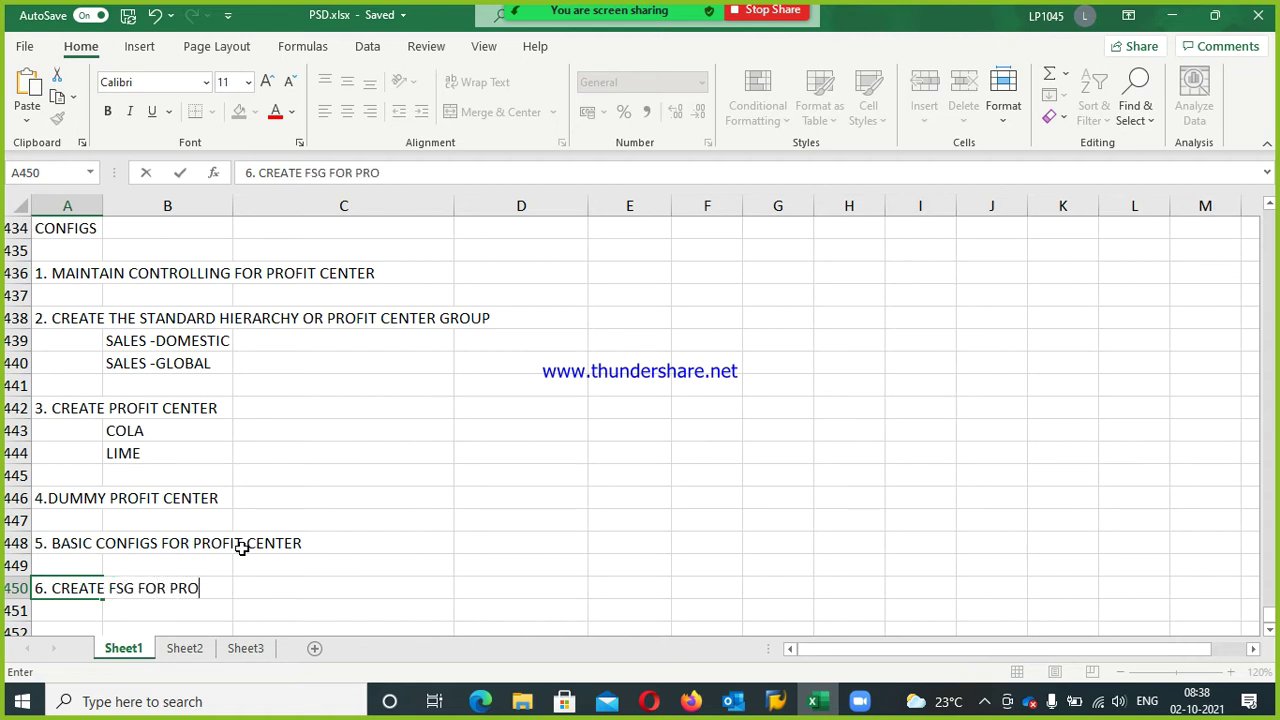
text(FIT CENTER AND SA)
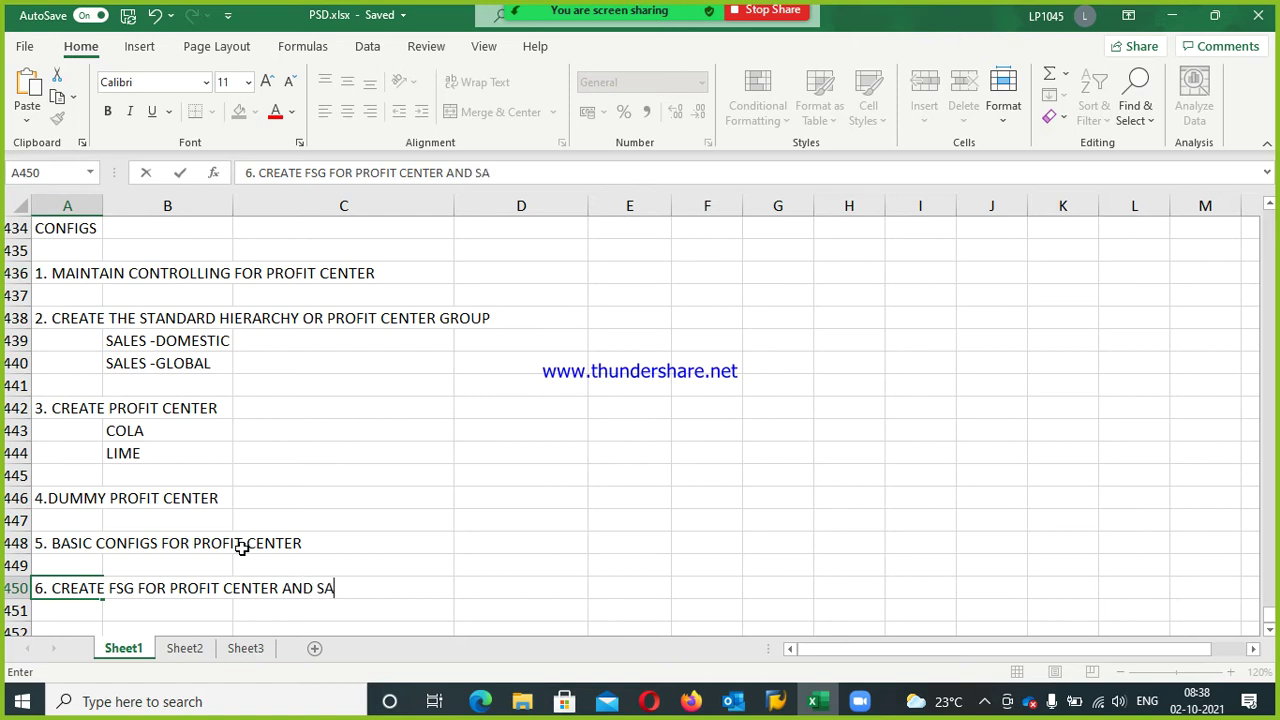
key(BackSpace)
key(BackSpace)
text(ASSIGN FS)
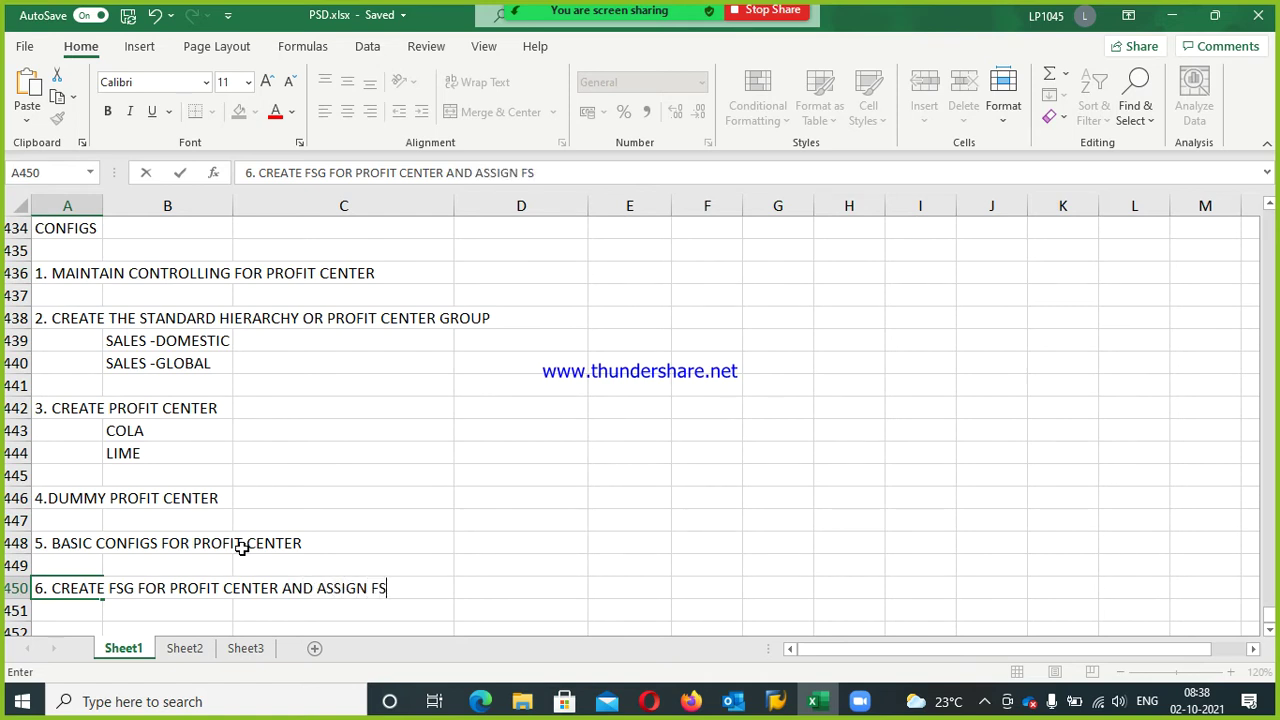
text(G TO SALES REVENUE A/C)
key(Return)
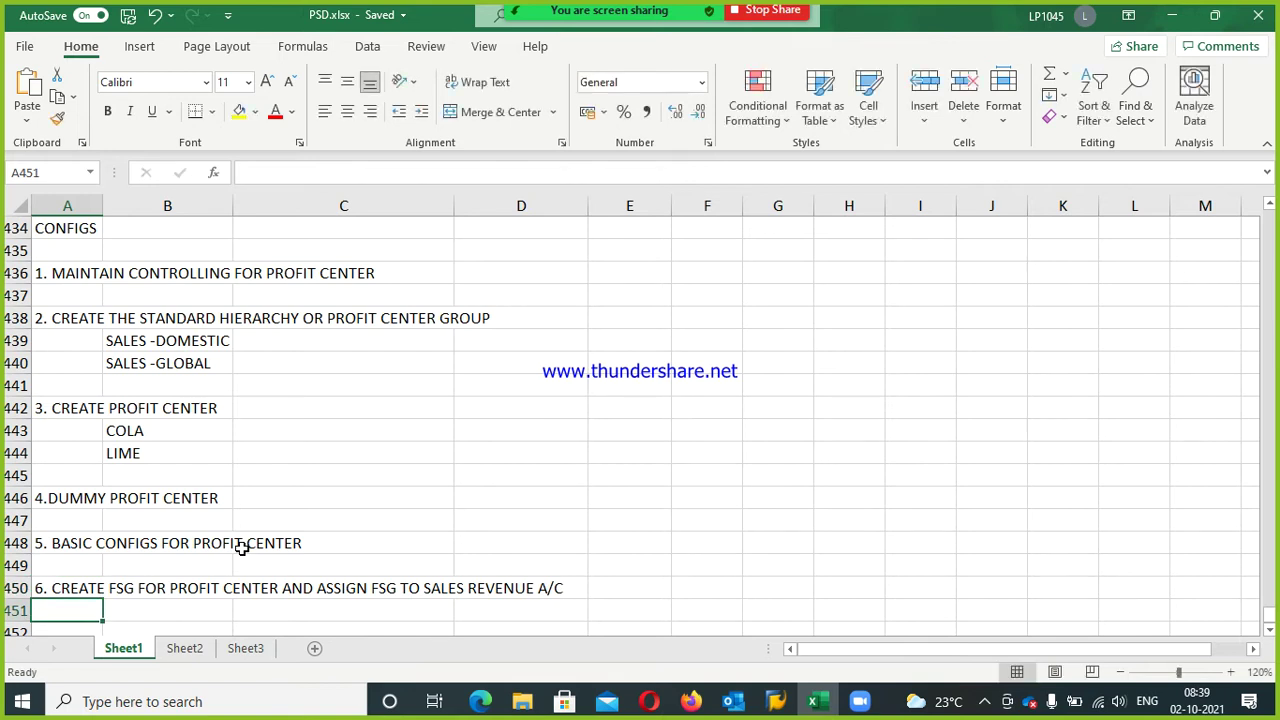
key(Return)
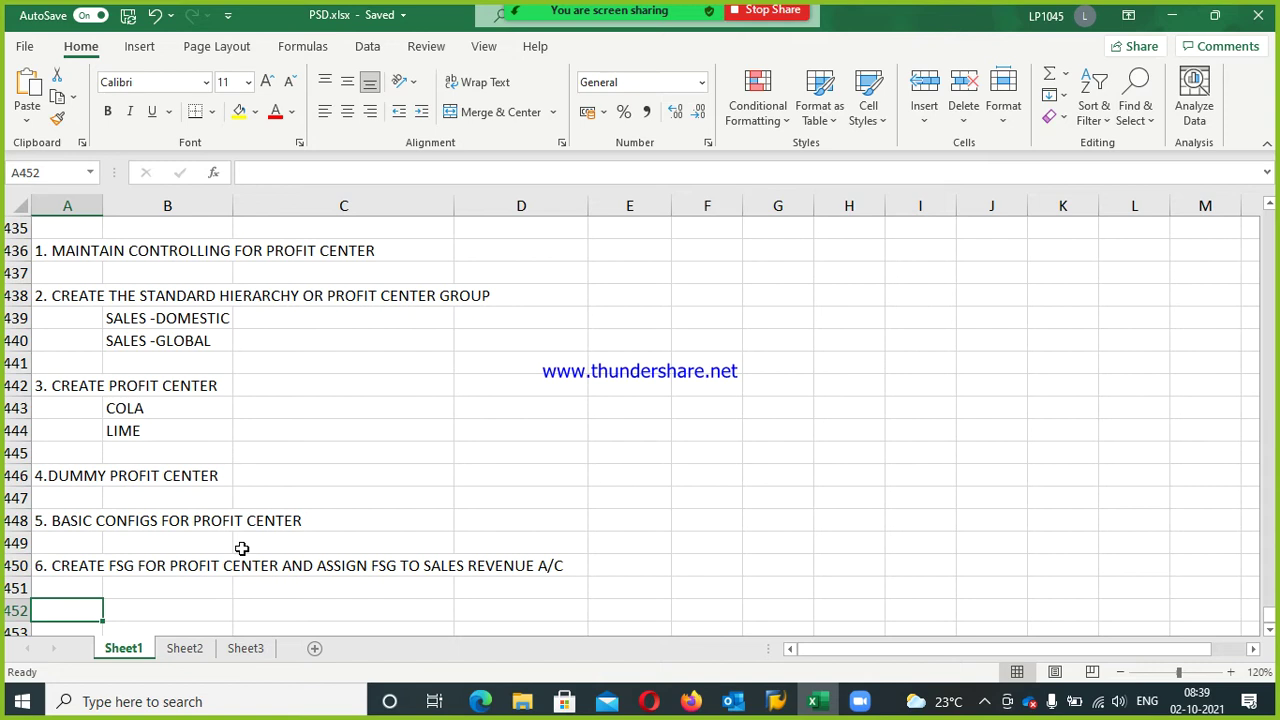
Leave a gap below the sixth configuration item and enter the heading "END USER" in cell A455
text(7.)
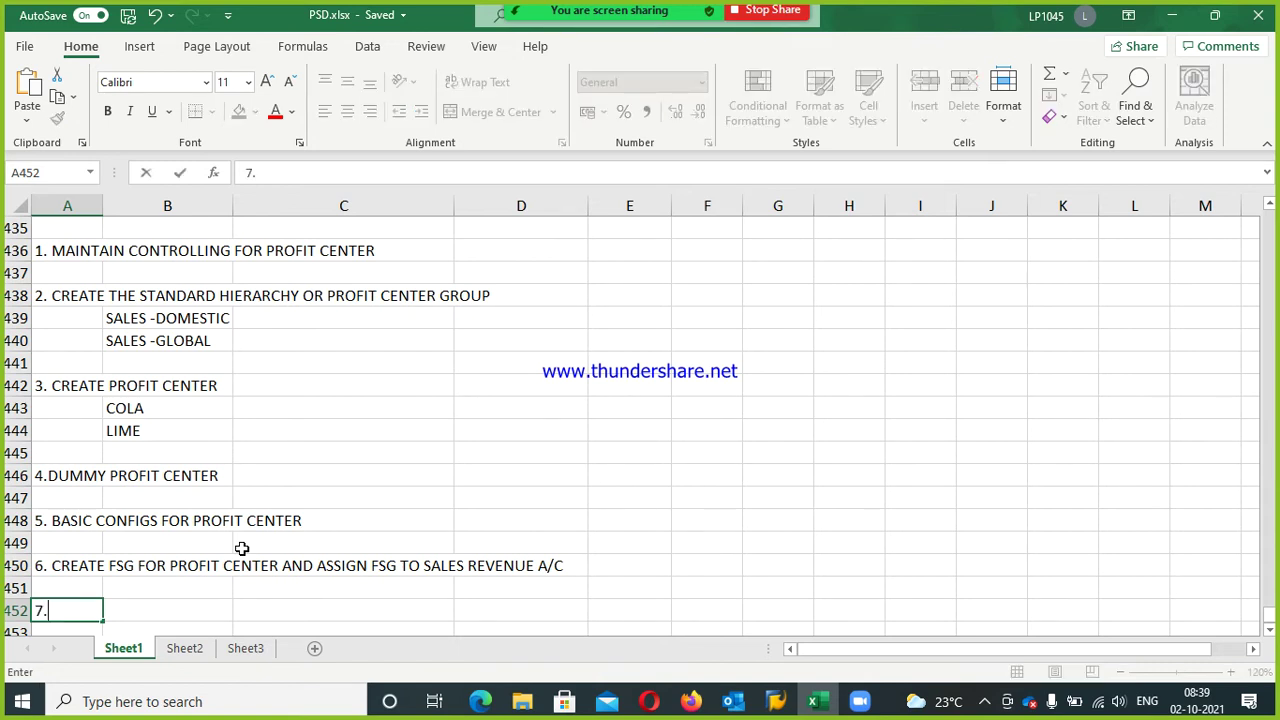
key(Return)
key(Return)
key(Return)
text(END USER)
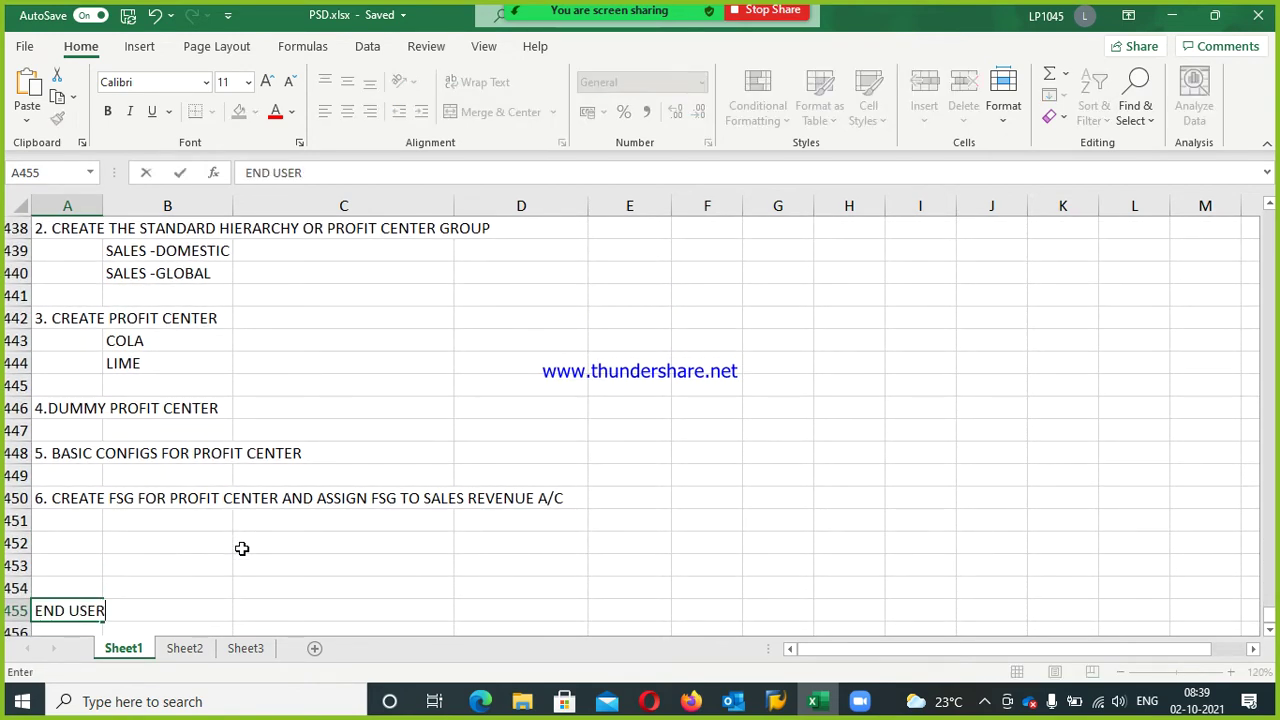
key(Return)
text(S)
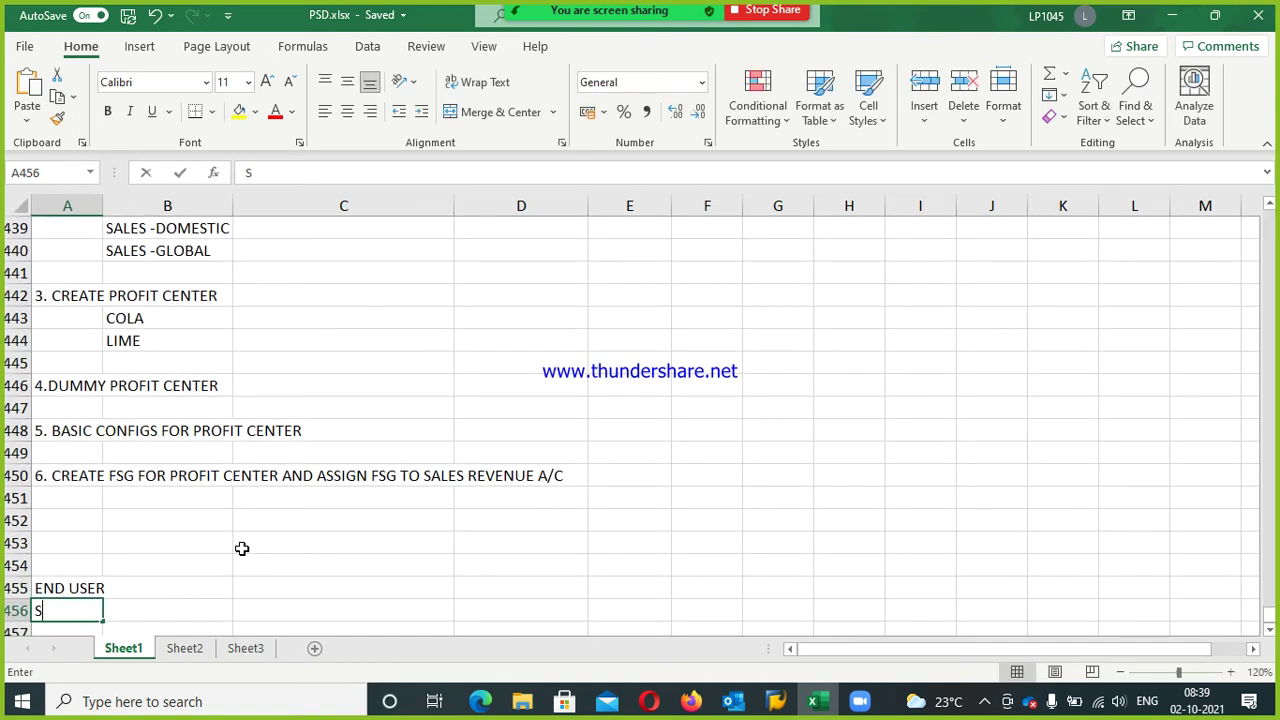
key(BackSpace)
key(BackSpace)
key(Return)
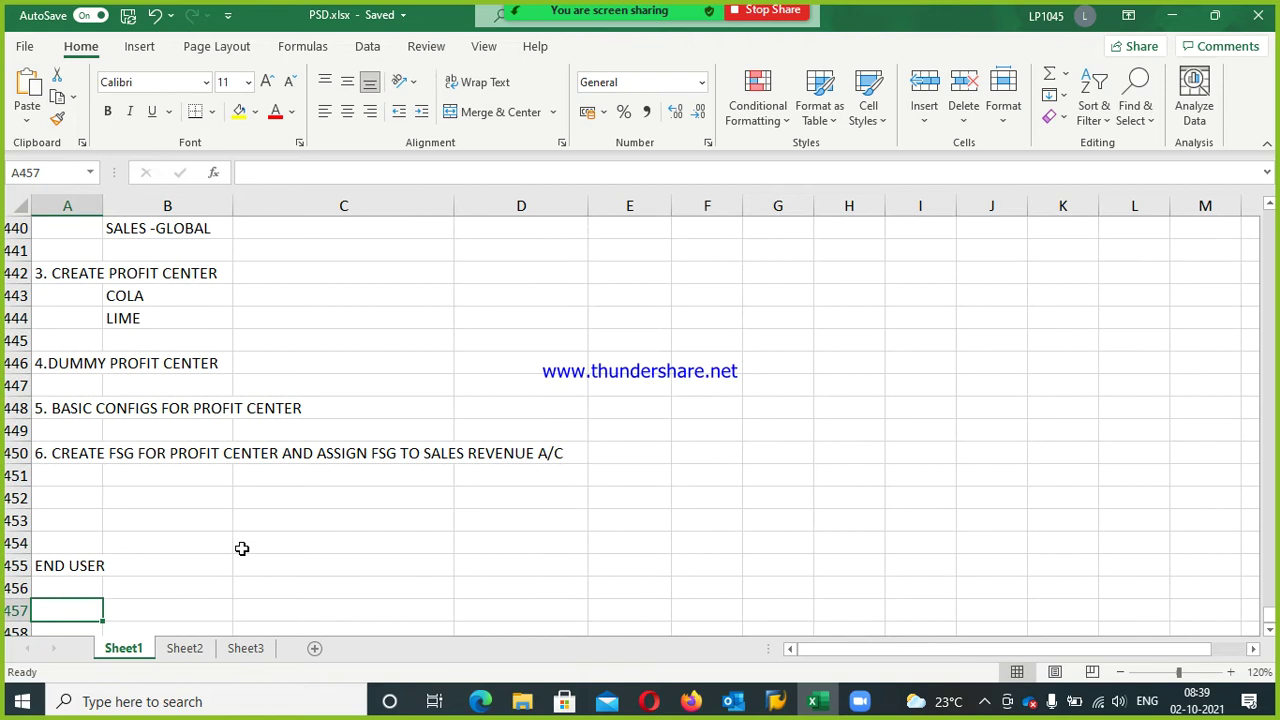
Make the "END USER" heading in cell A455 bold
key(Up)
key(Up)
key(ctrl+b)
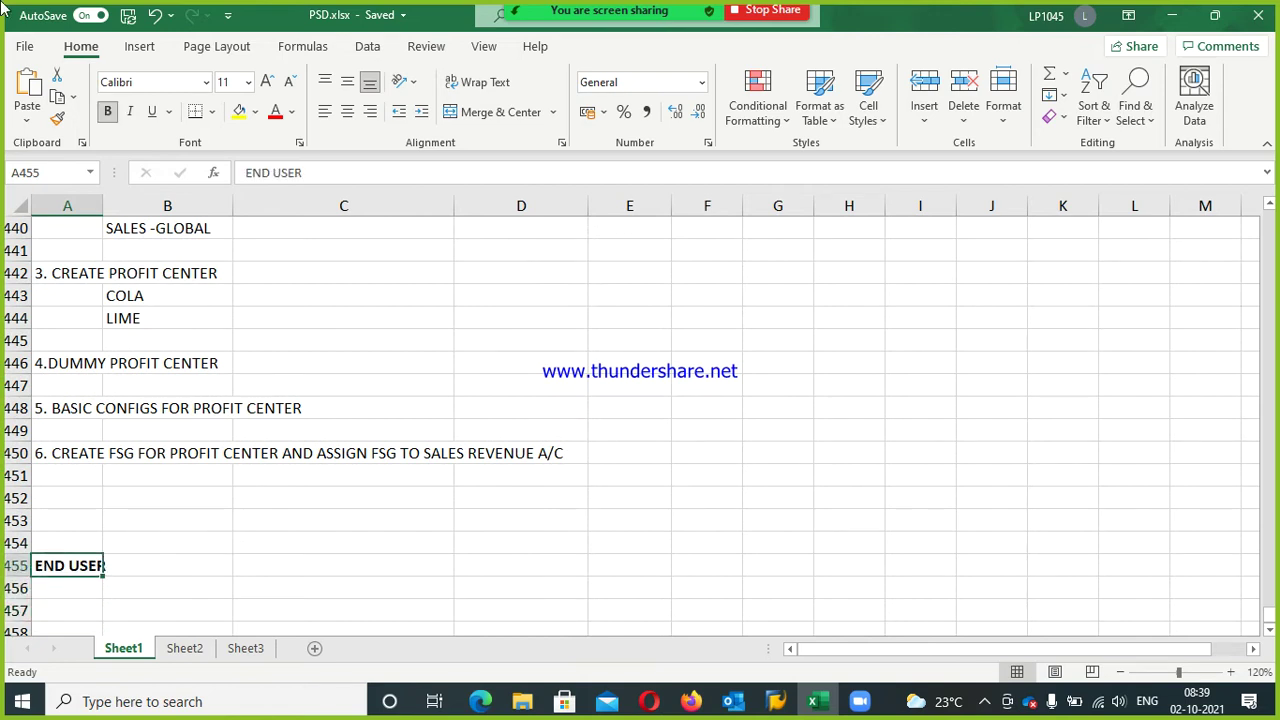
Enter the first end-user item, "1. POST THE SALES INVOICE AND ASSIGN PROFIT CENTER TO SALES INVOICE POSTING", in cell A456
key(Down)
text(1. POST THE SA LES INVOICE A)
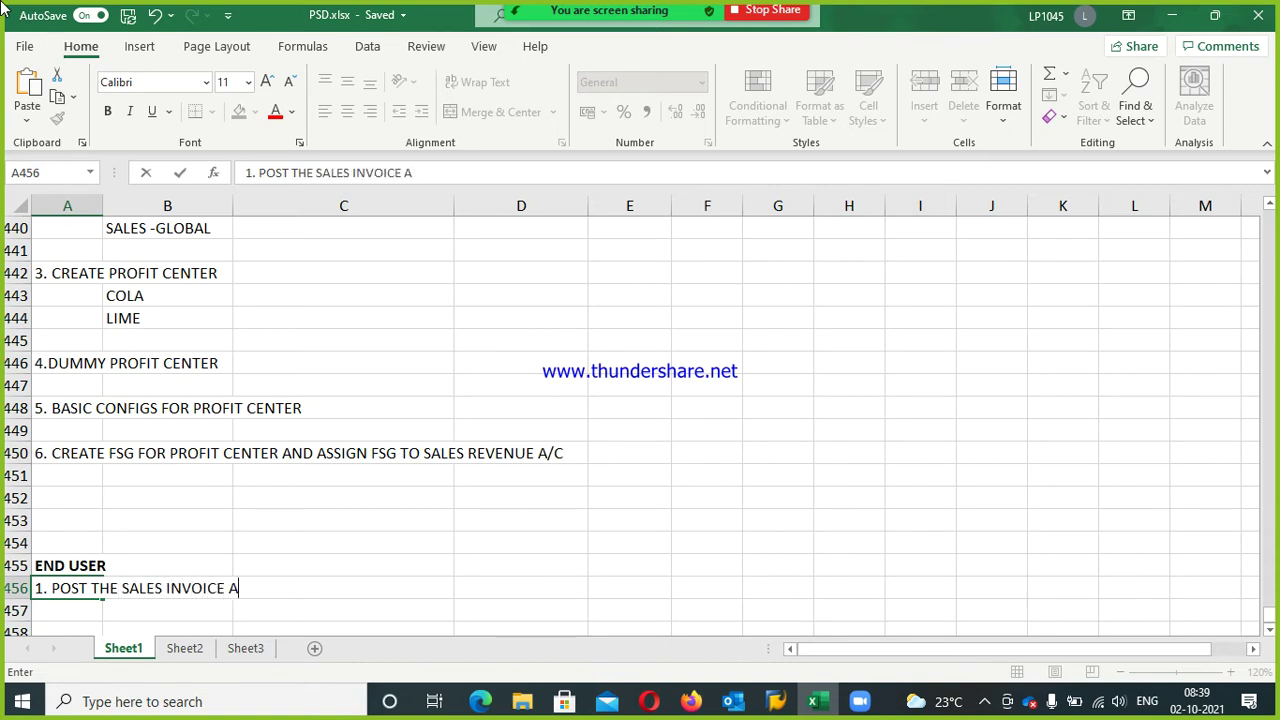
text(ND ASSIGN)
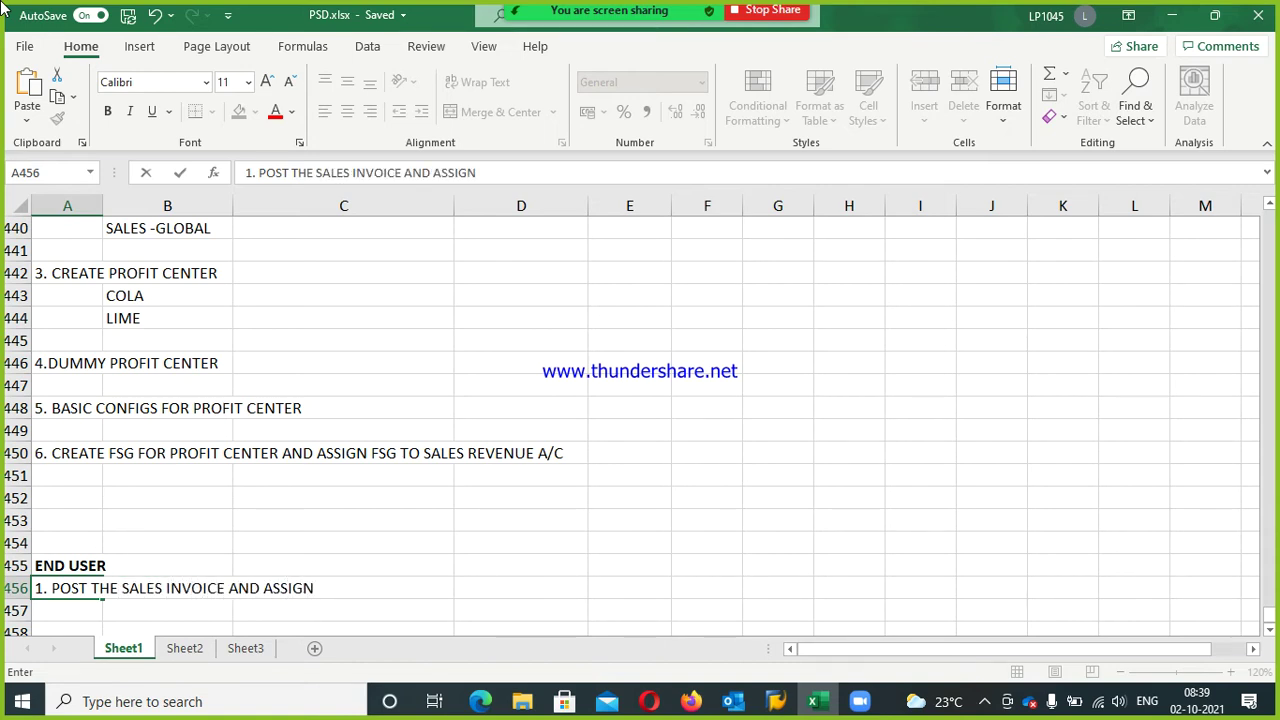
text( PROFIT)
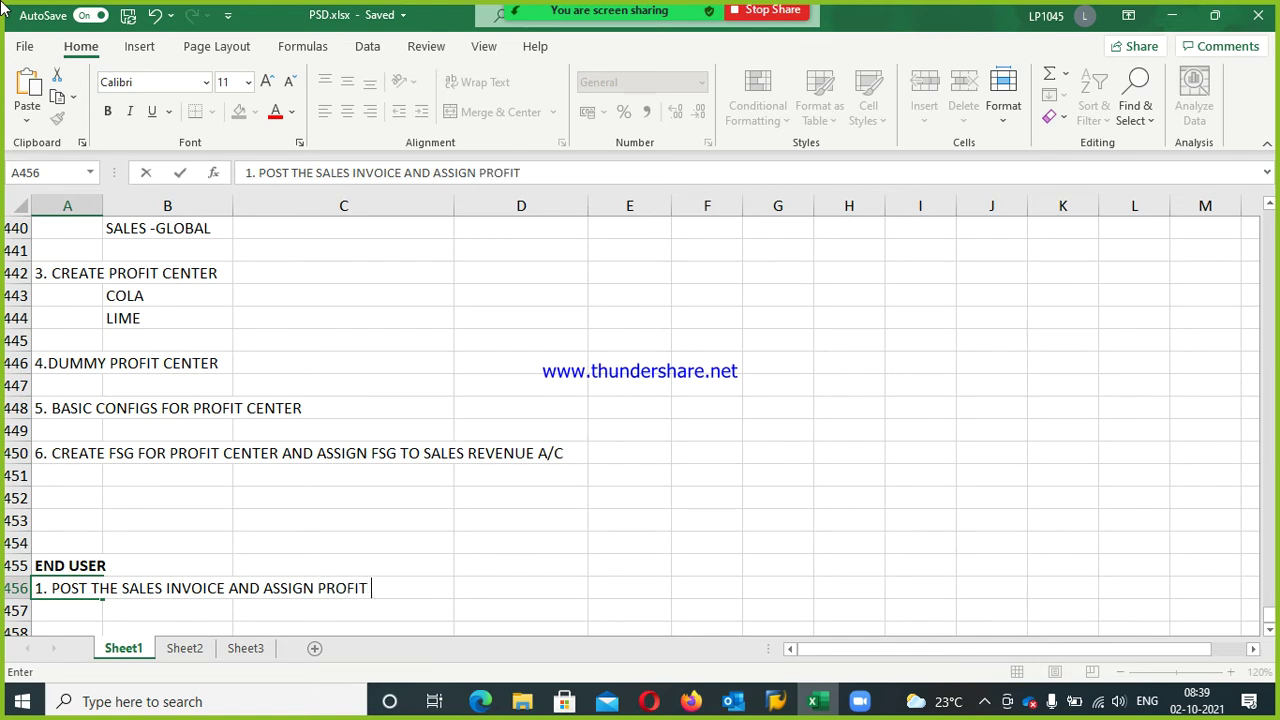
text( CNE)
key(BackSpace)
key(BackSpace)
text(ENTER )
text(TO)
text( SALES)
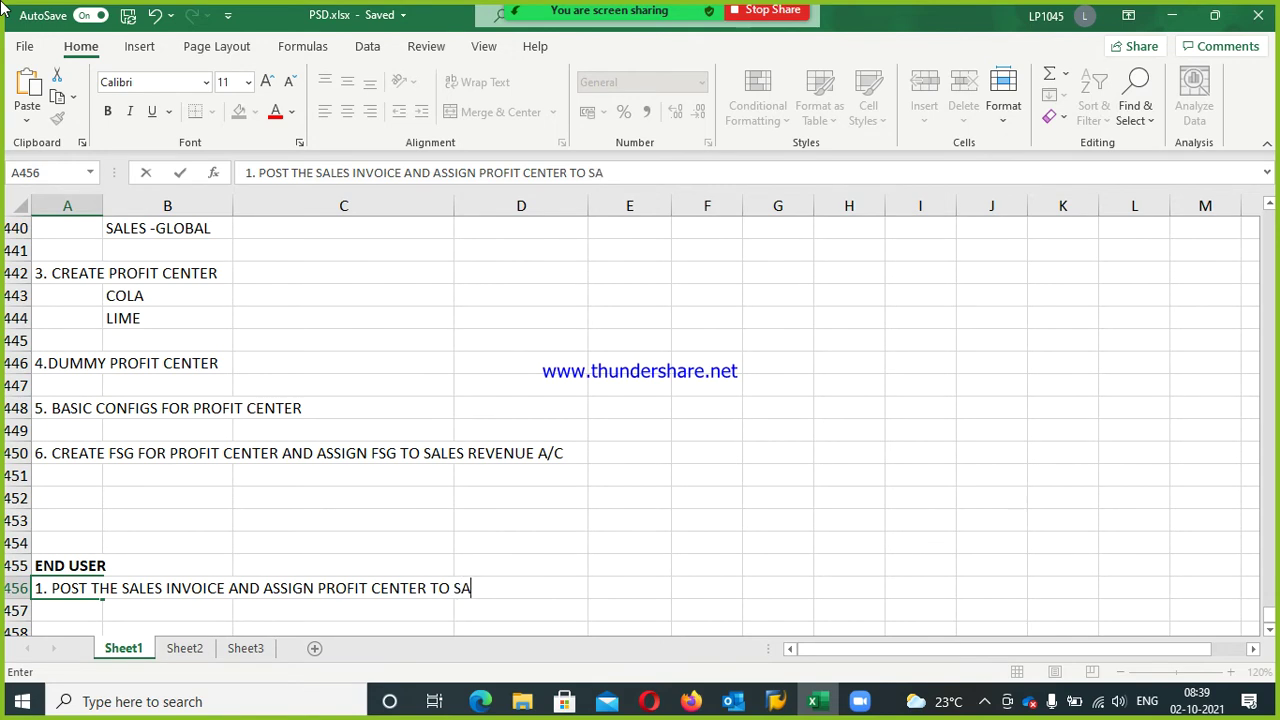
text( INVOIC)
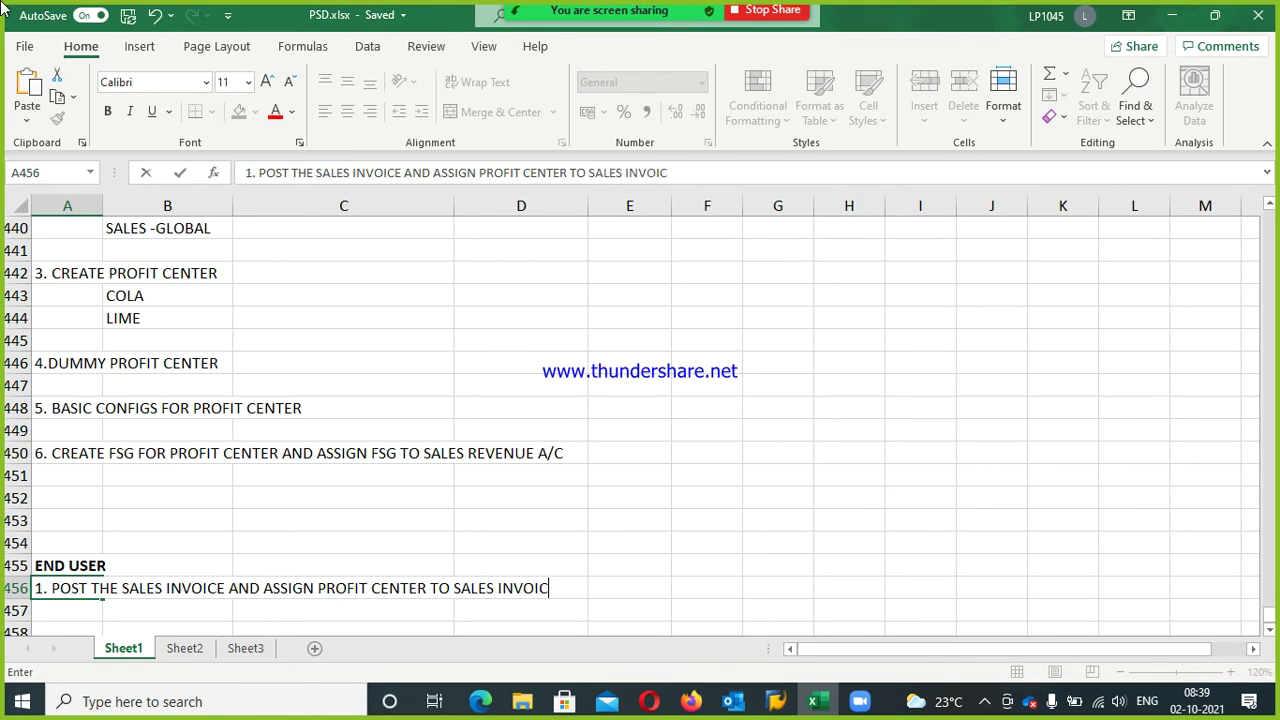
text(E POSTING)
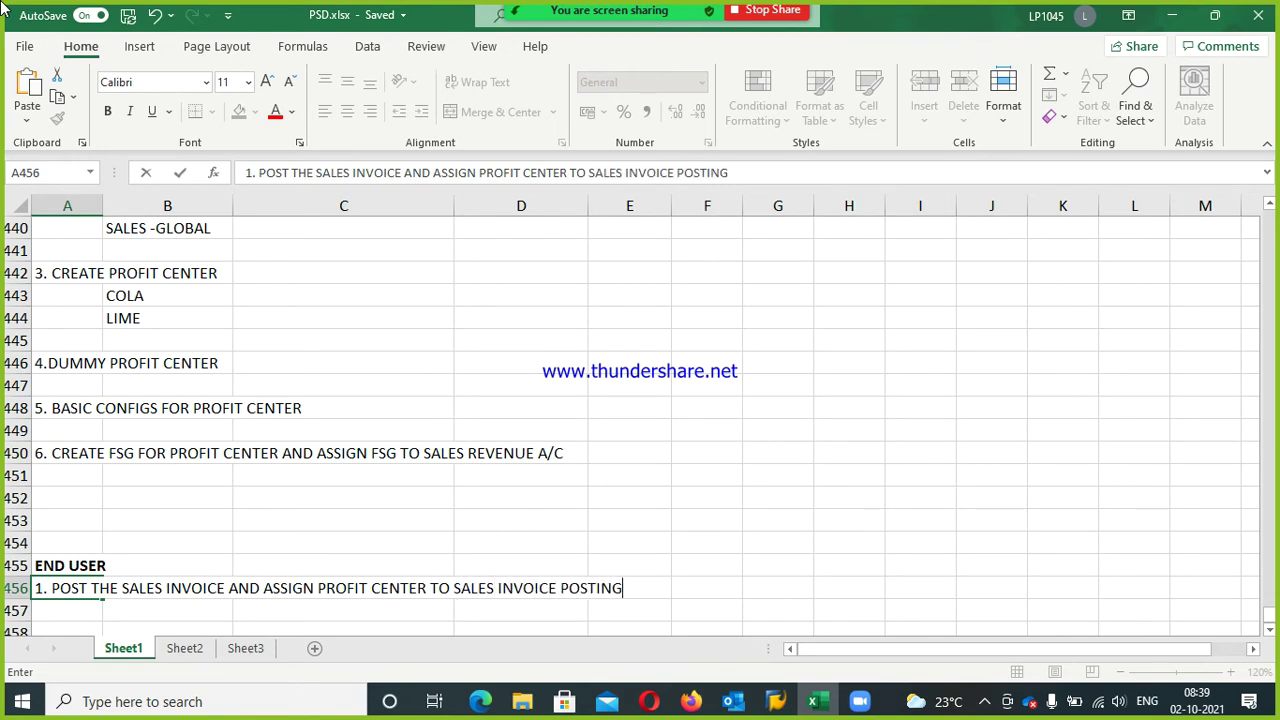
Enter the second end-user item, "2. PROFIT CENTER REPORT", in cell A458 and save the workbook
key(Return)
key(Return)
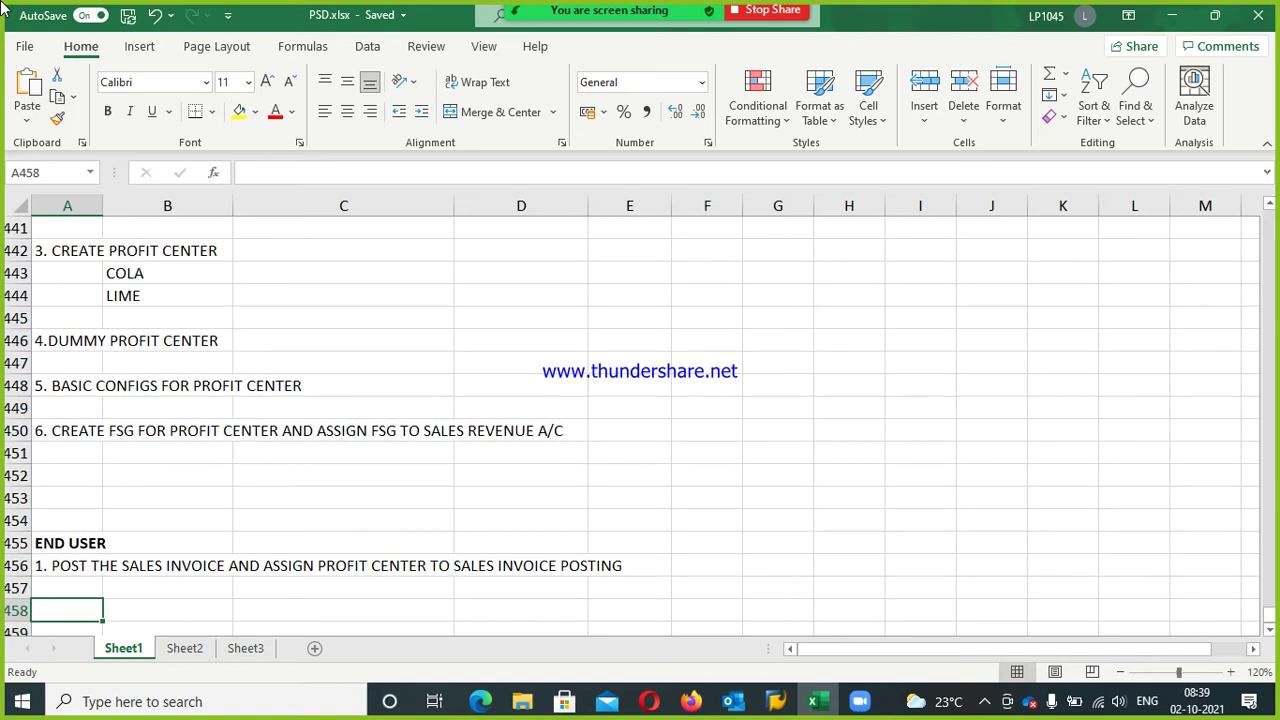
text(2. REF)
key(BackSpace)
key(BackSpace)
key(BackSpace)
text(PROT)
text(IT CEN)
text(TER REPORT)
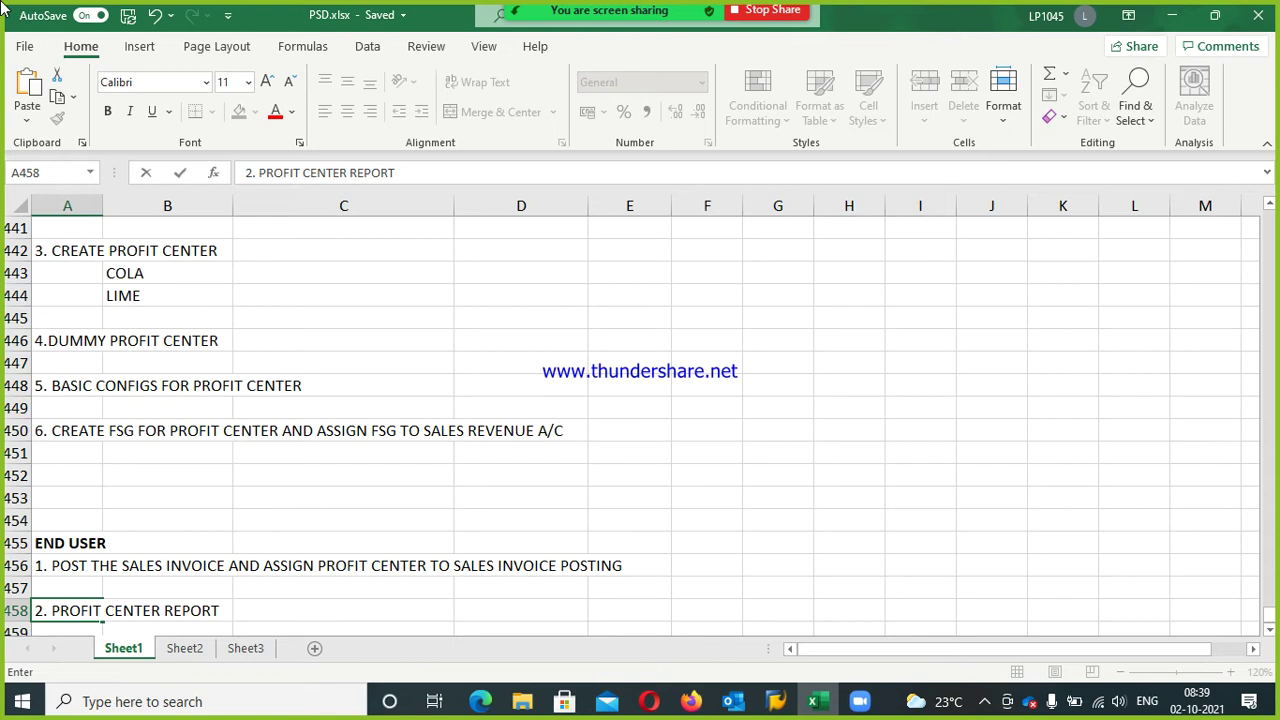
key(Return)
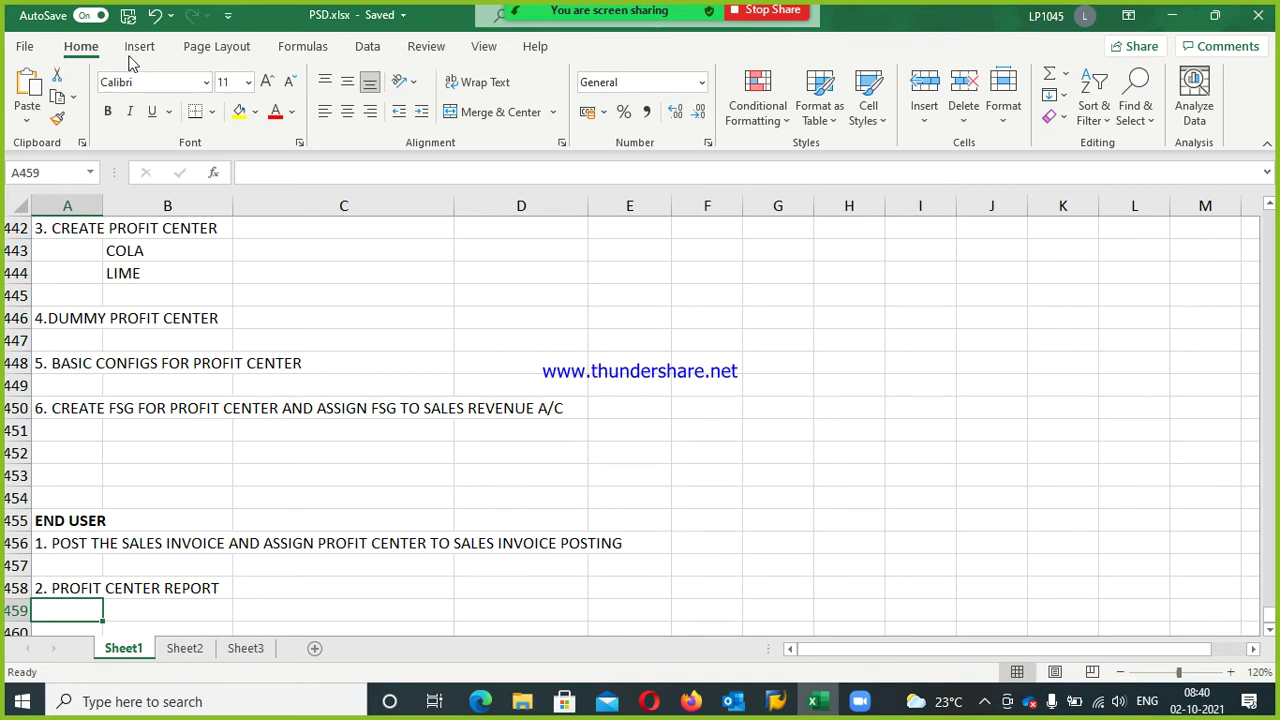
click(128, 15)
click(96, 453)
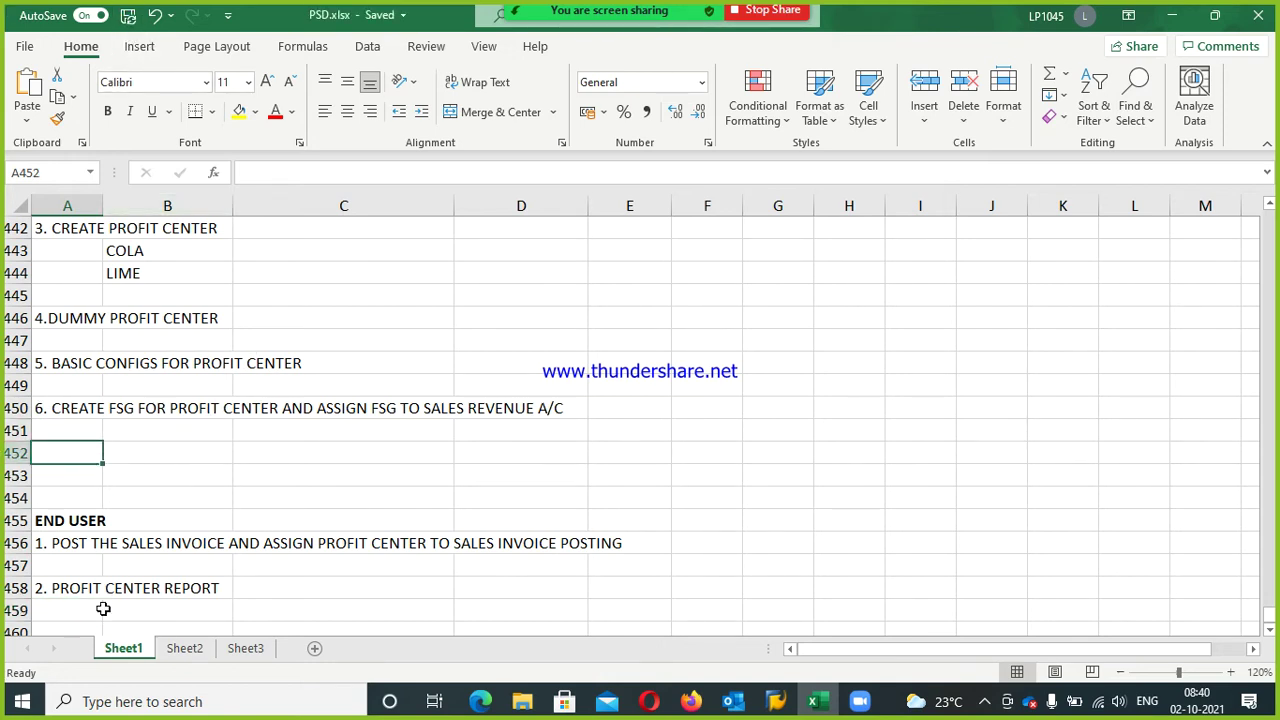
Switch to the SAP Display IMG window and collapse the Financial Accounting (New) branch of the structure
click(776, 704)
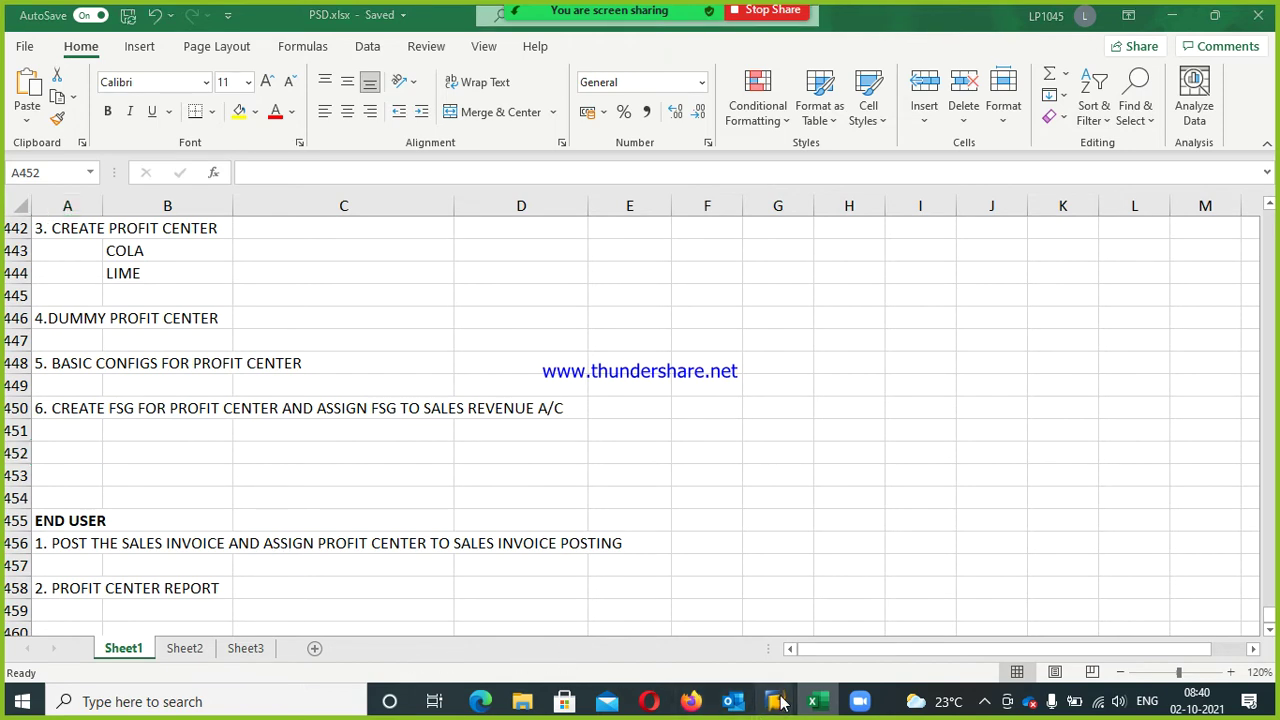
click(866, 645)
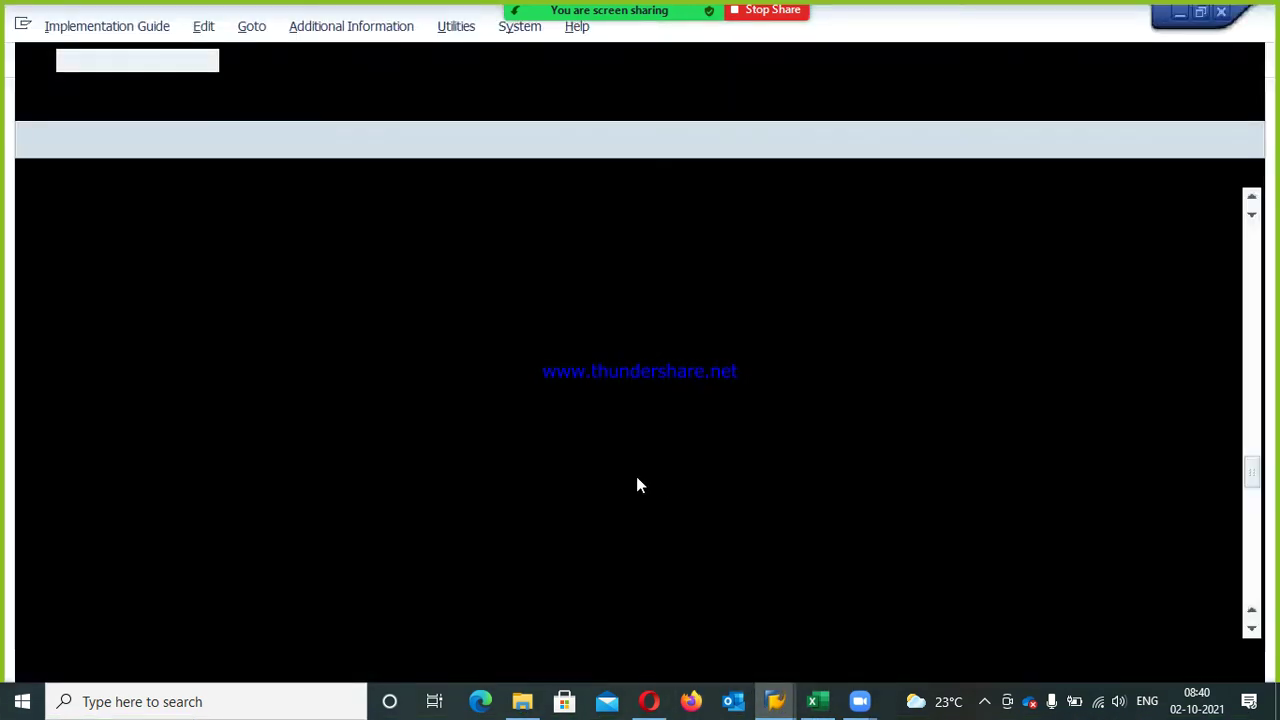
scroll(118, 242, up, 6)
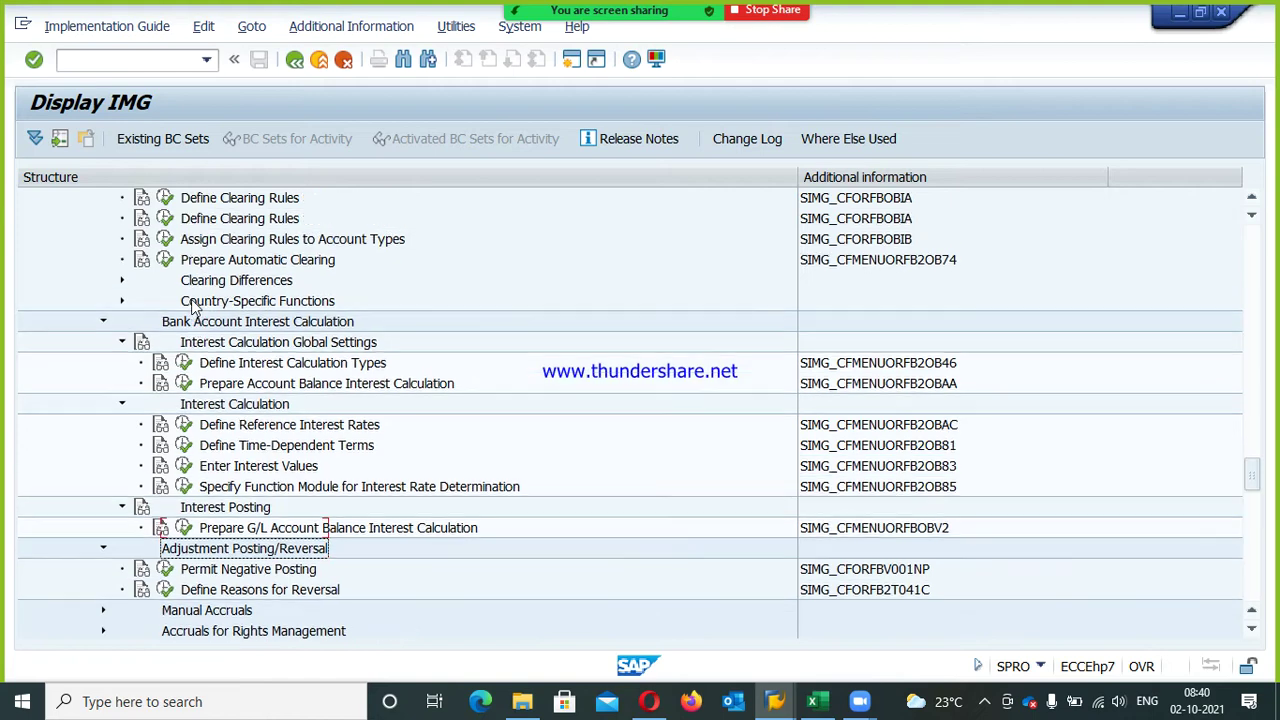
scroll(157, 350, up, 3)
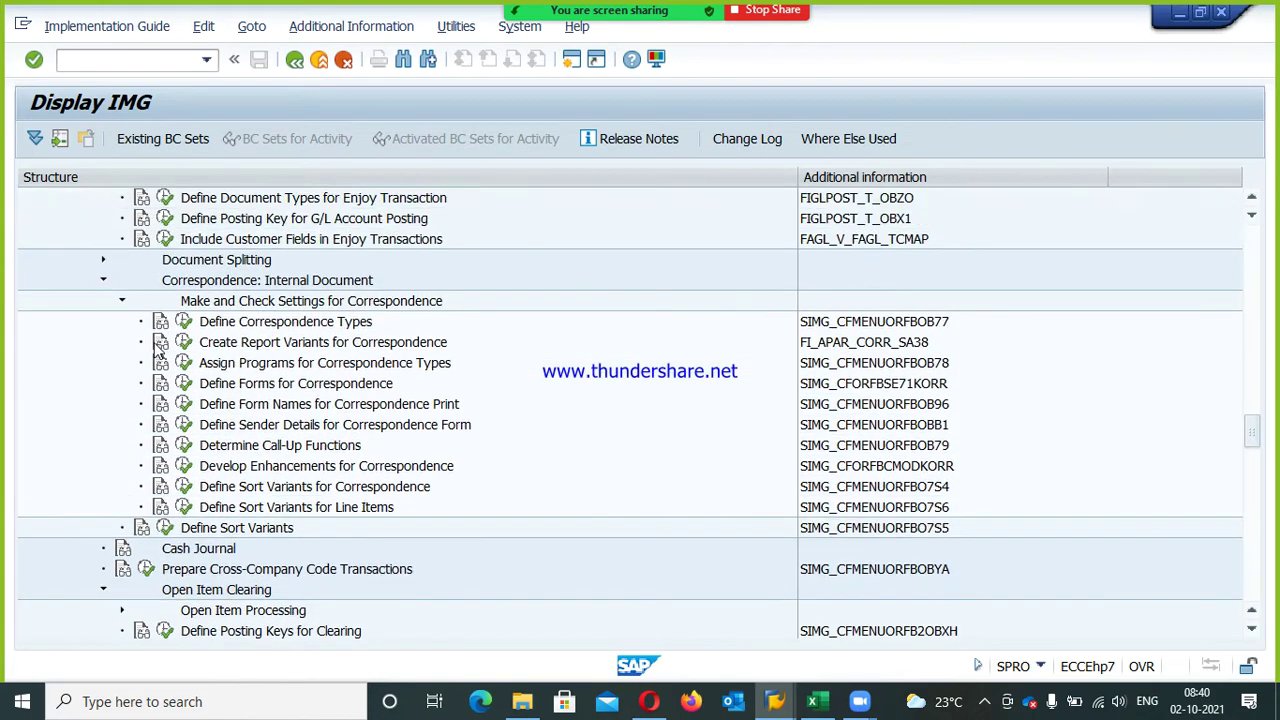
click(85, 242)
scroll(85, 250, up, 7)
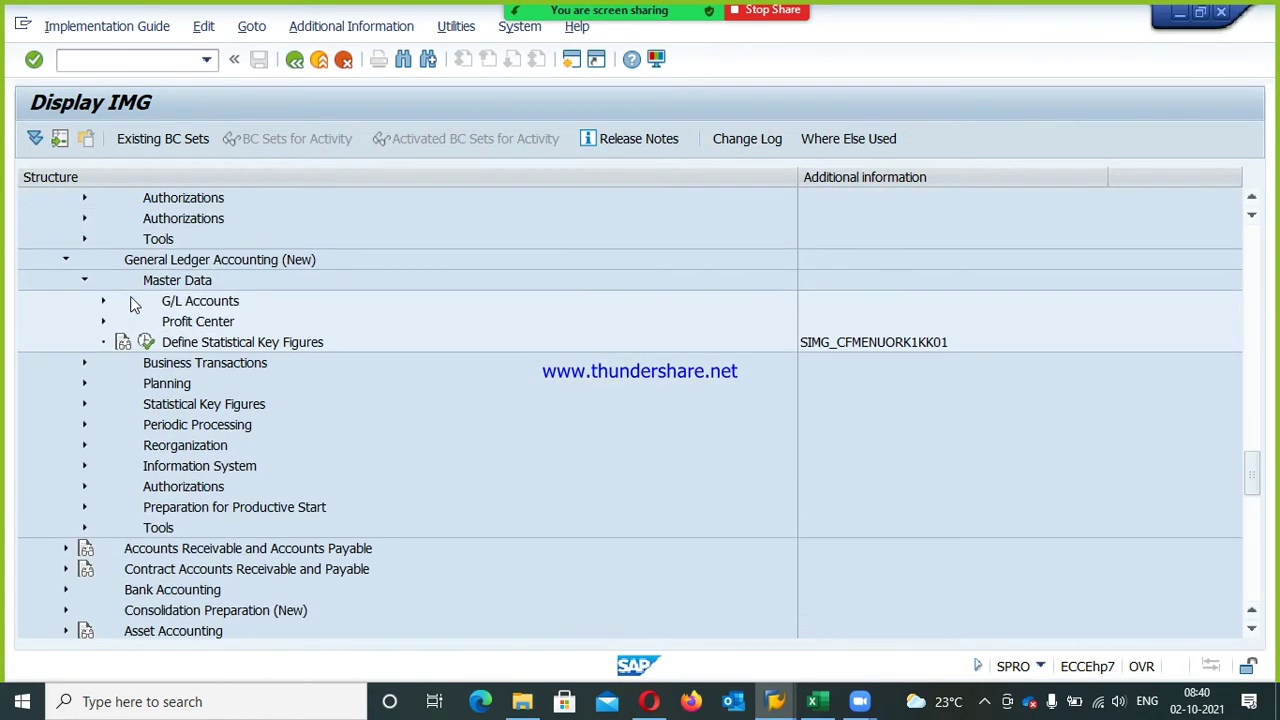
scroll(125, 305, up, 7)
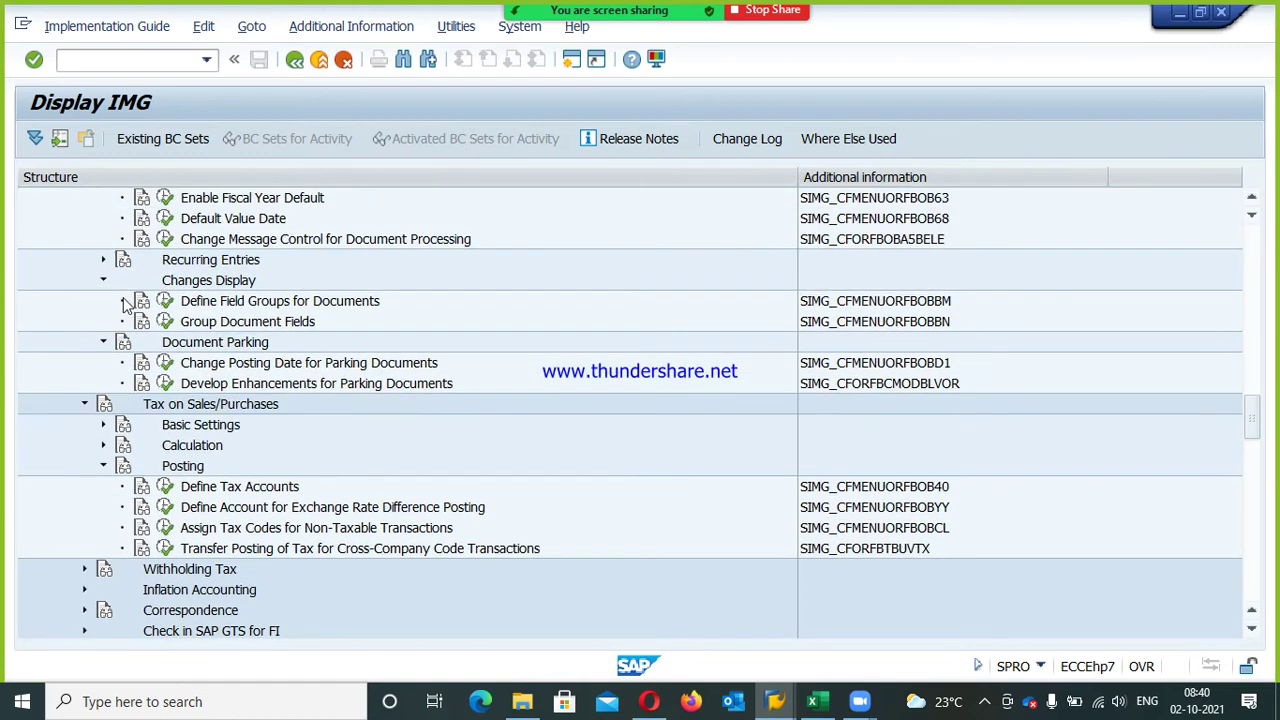
scroll(113, 290, up, 10)
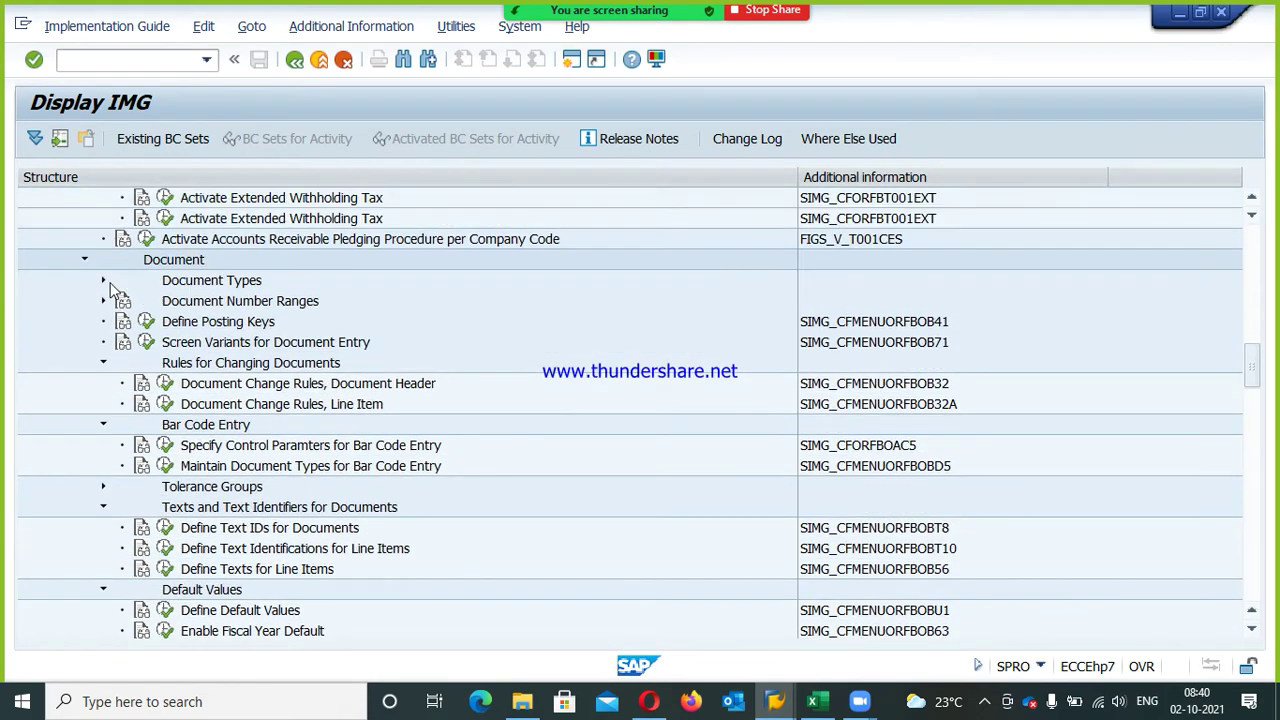
scroll(113, 297, up, 6)
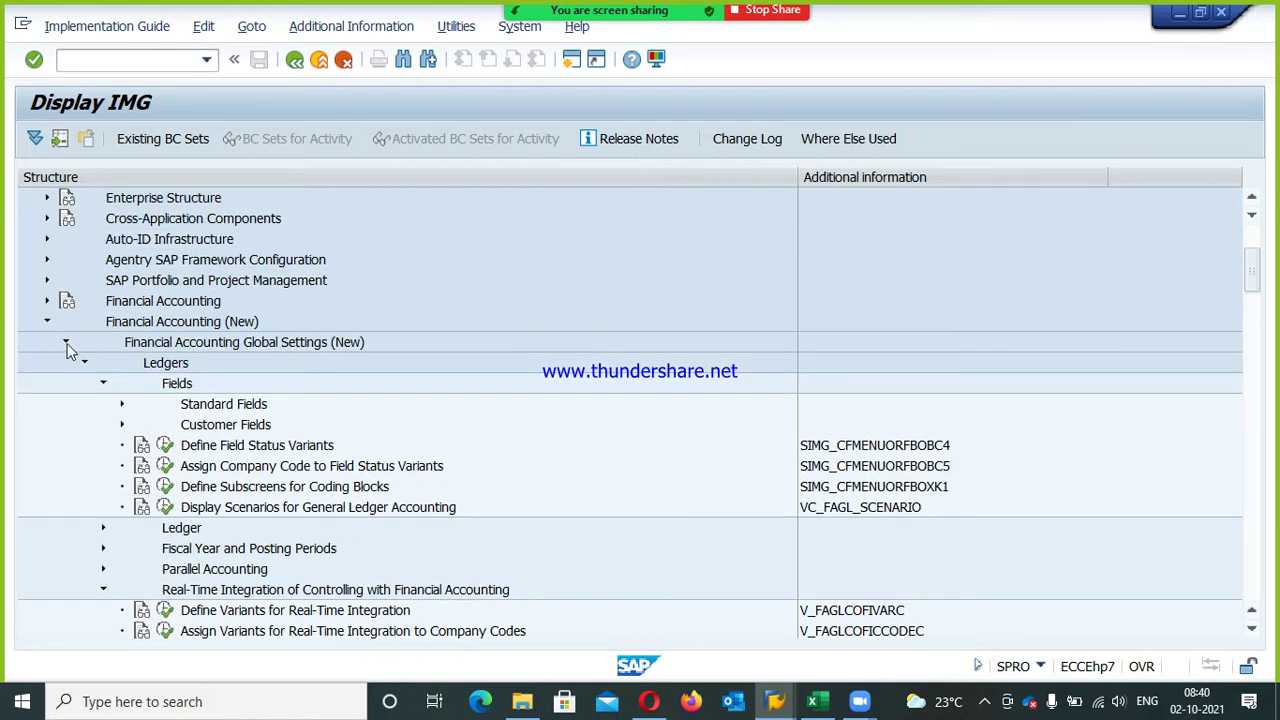
click(66, 342)
click(66, 363)
click(47, 322)
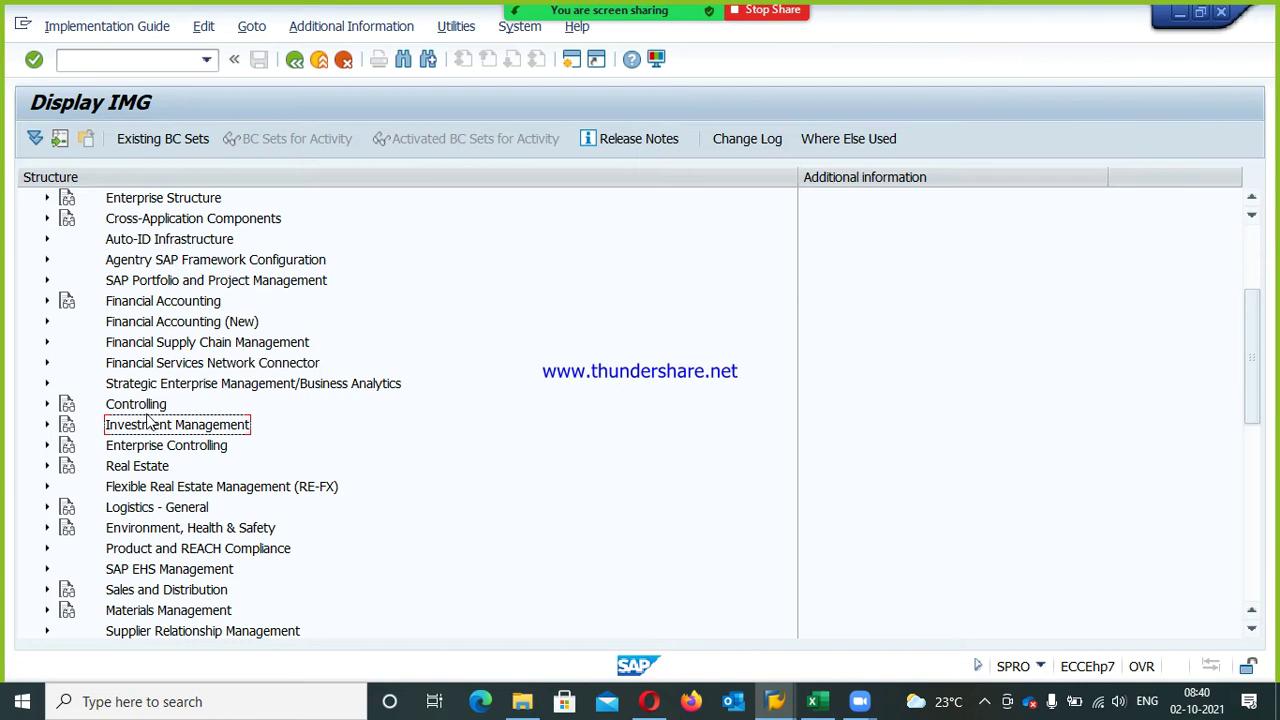
Open the Maintain Controlling Area Settings activity under Controlling, Profit Center Accounting, Basic Settings, Controlling Area Settings
click(47, 405)
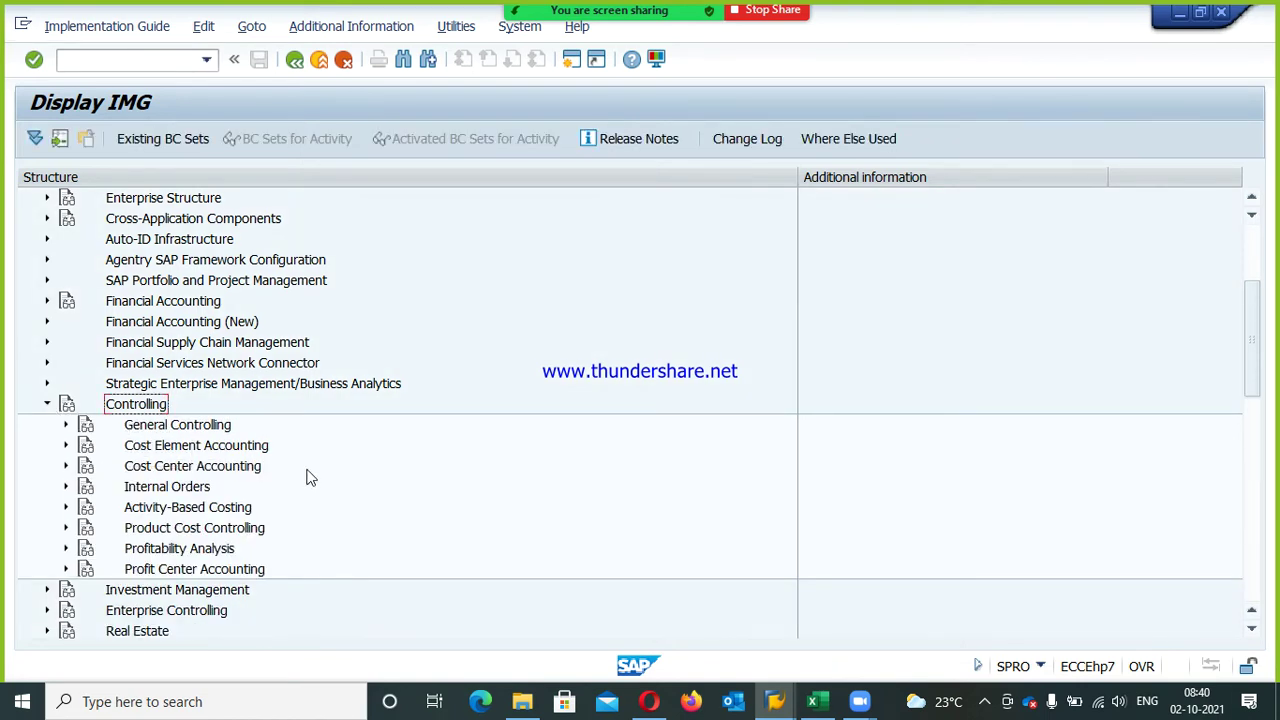
click(65, 570)
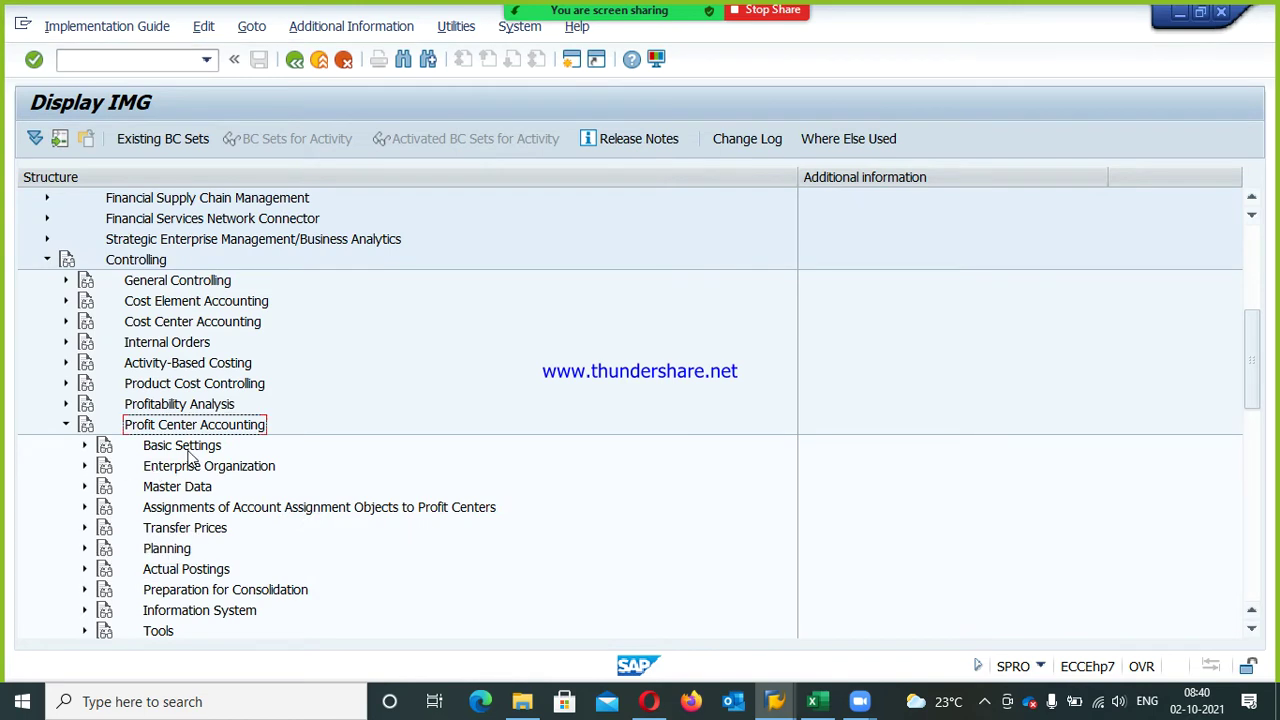
click(85, 446)
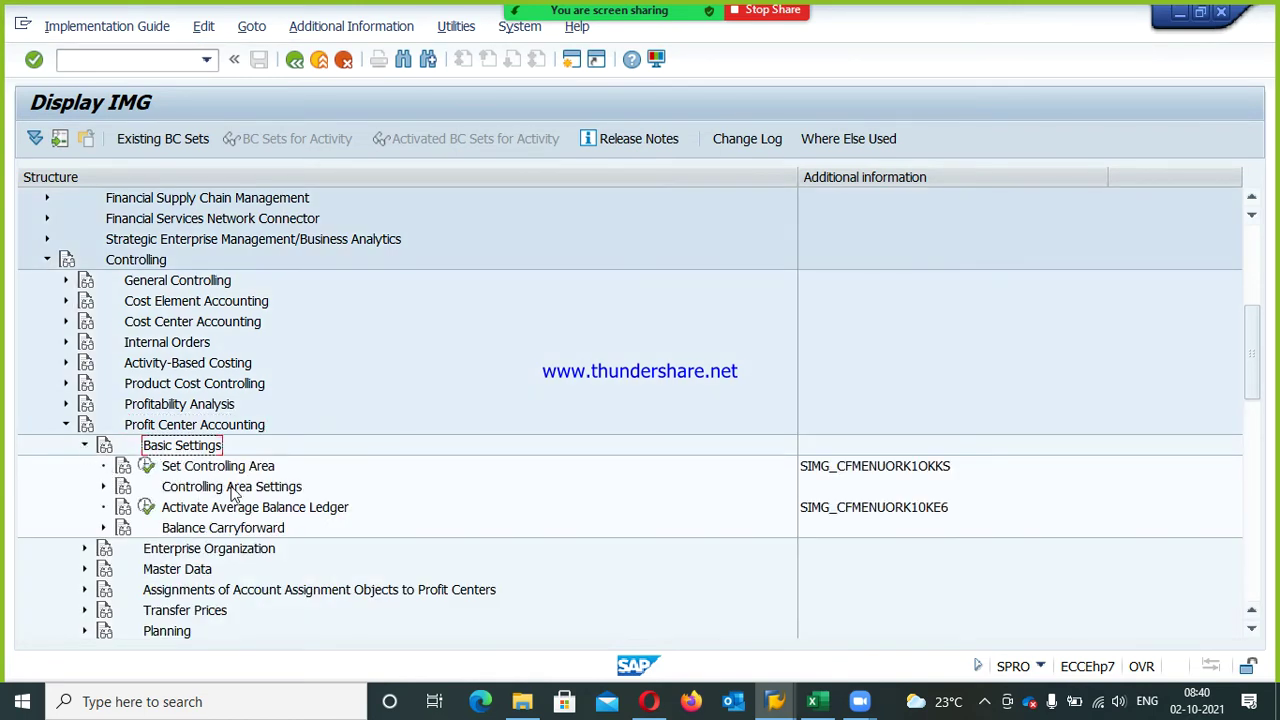
click(103, 486)
click(258, 531)
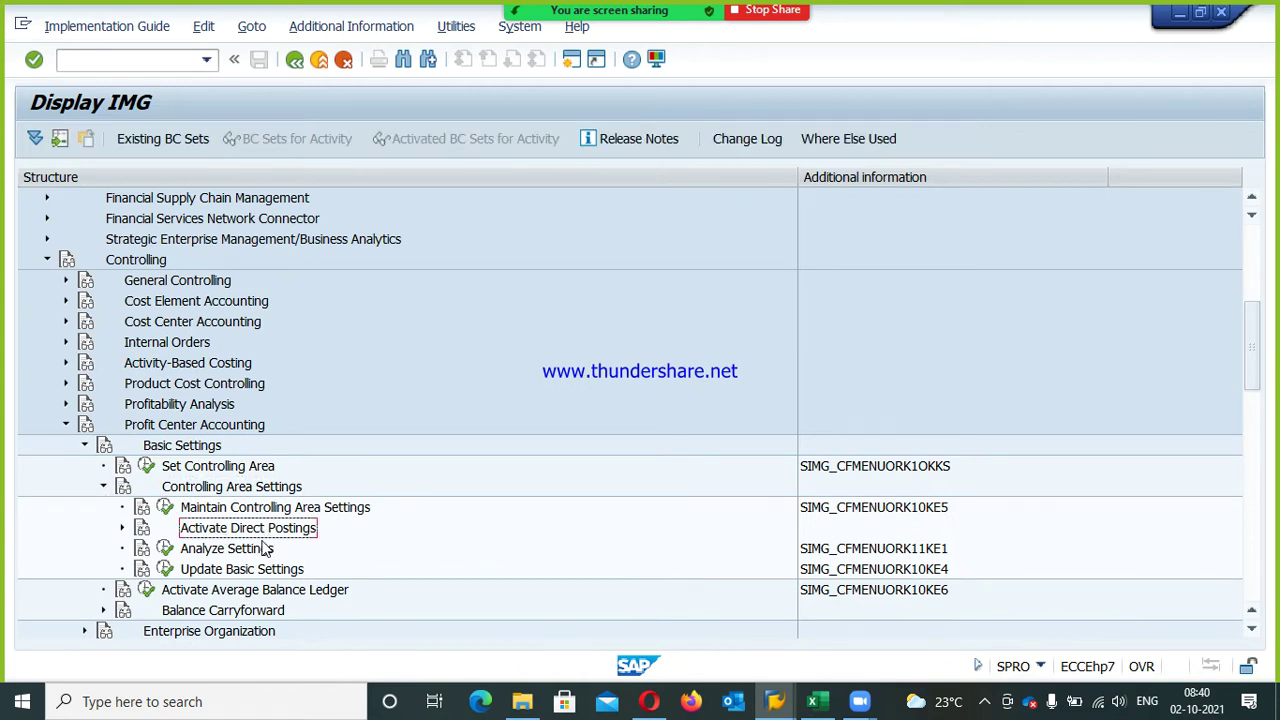
click(264, 512)
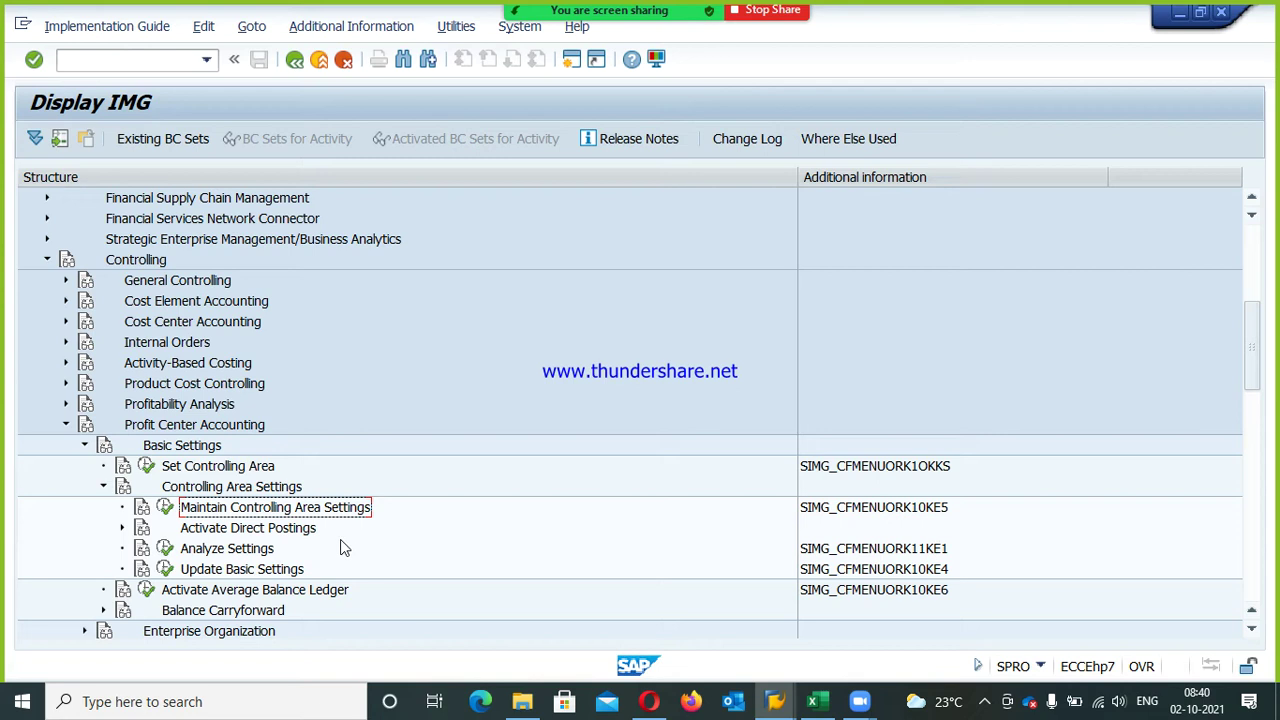
click(165, 507)
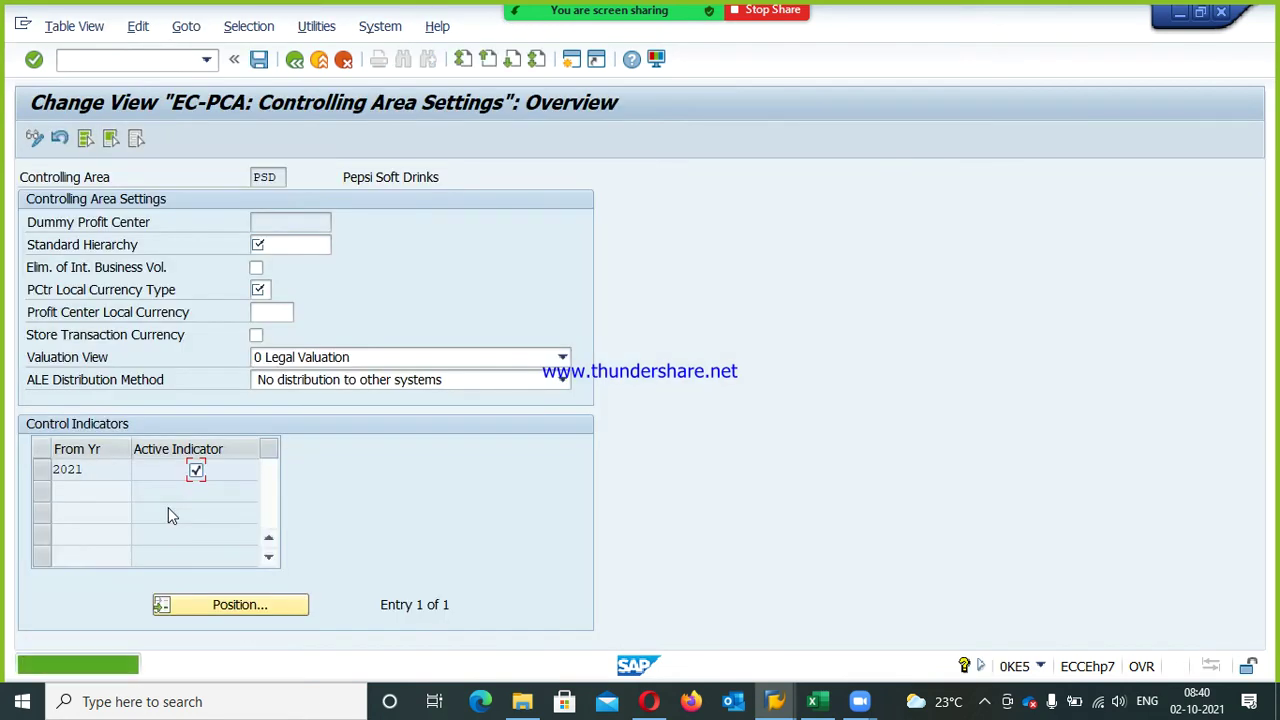
Set the standard hierarchy to PSD and the profit center local currency type to 90, Profit center currency, for controlling area PSD
click(291, 246)
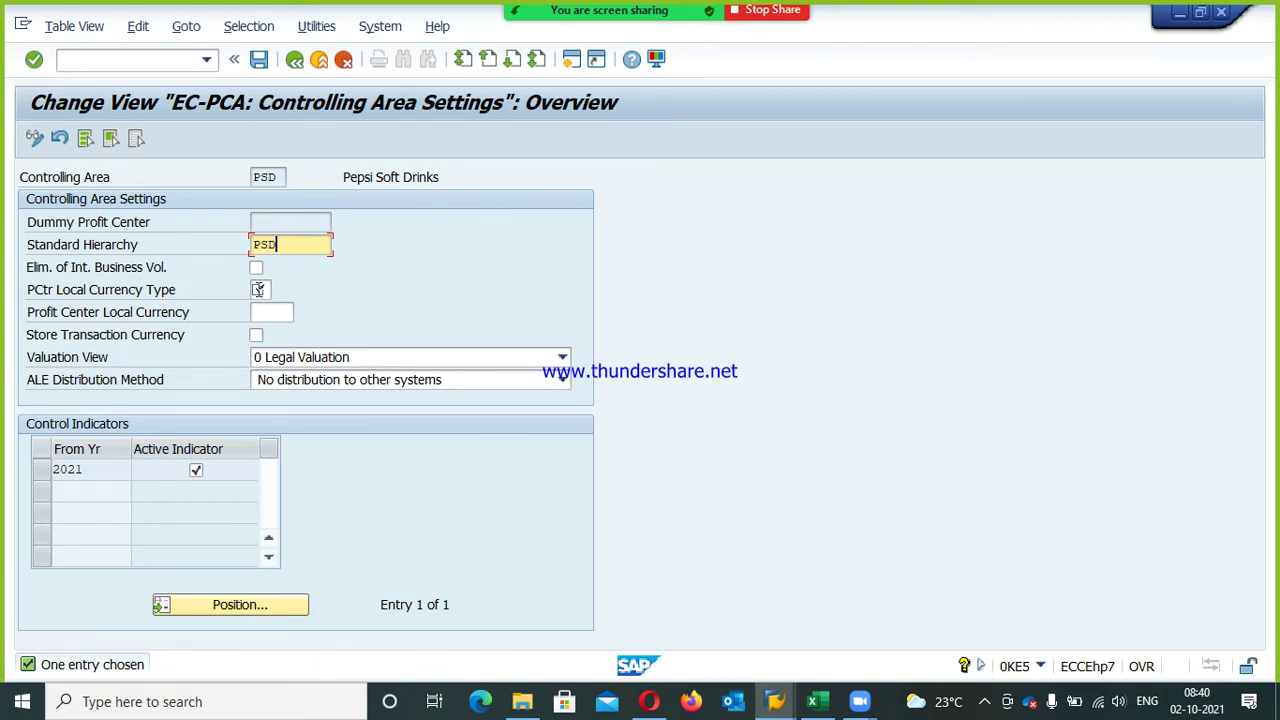
click(259, 289)
click(280, 290)
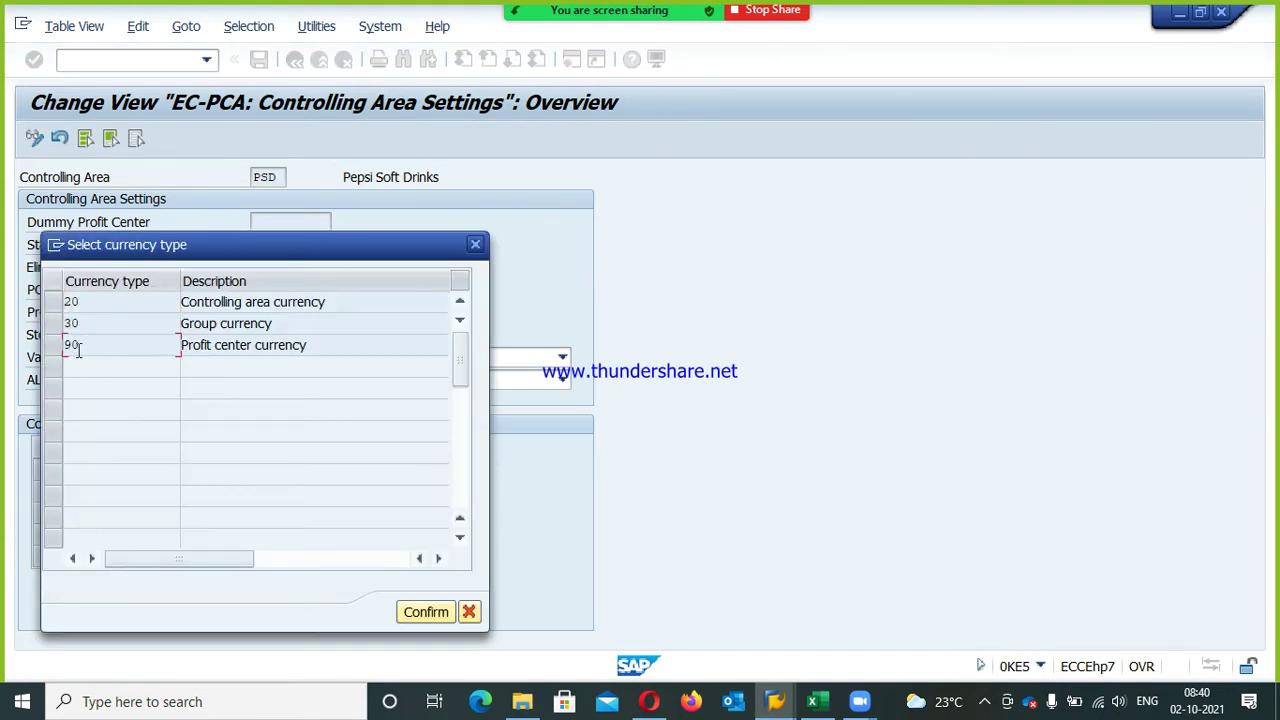
click(428, 612)
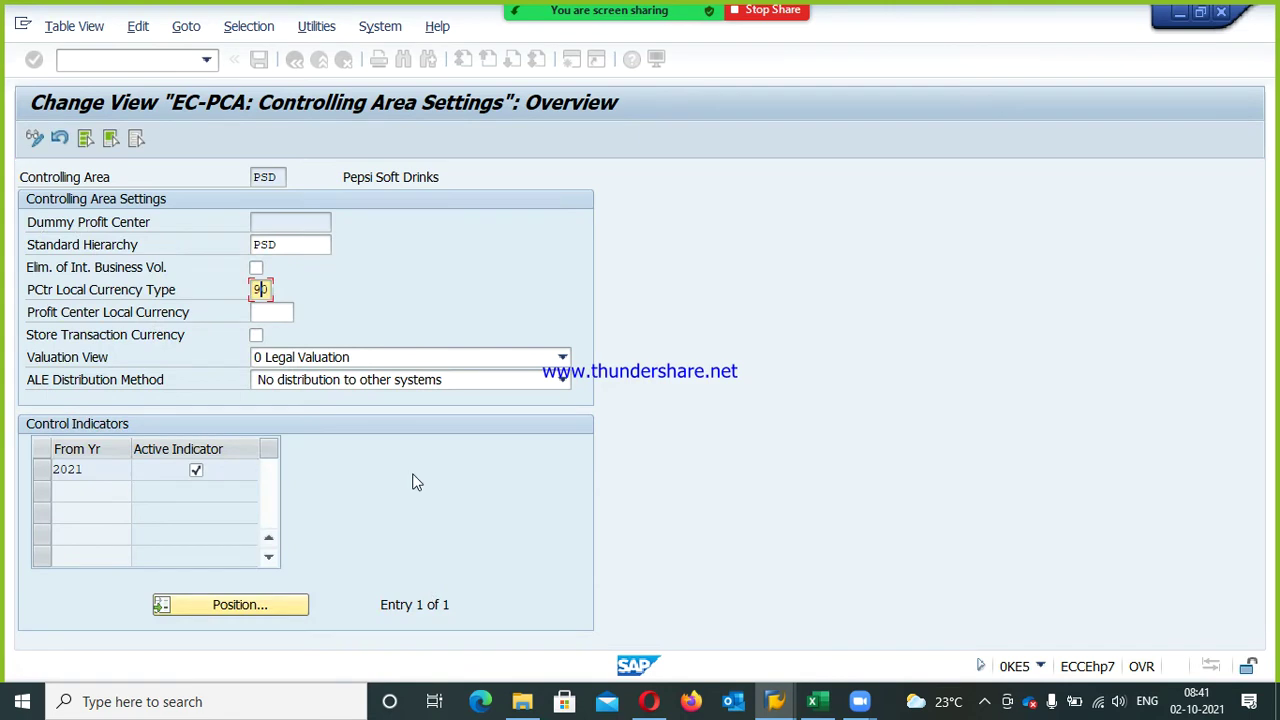
Set the profit center local currency to INR, save the controlling area settings and return to the IMG structure
click(289, 316)
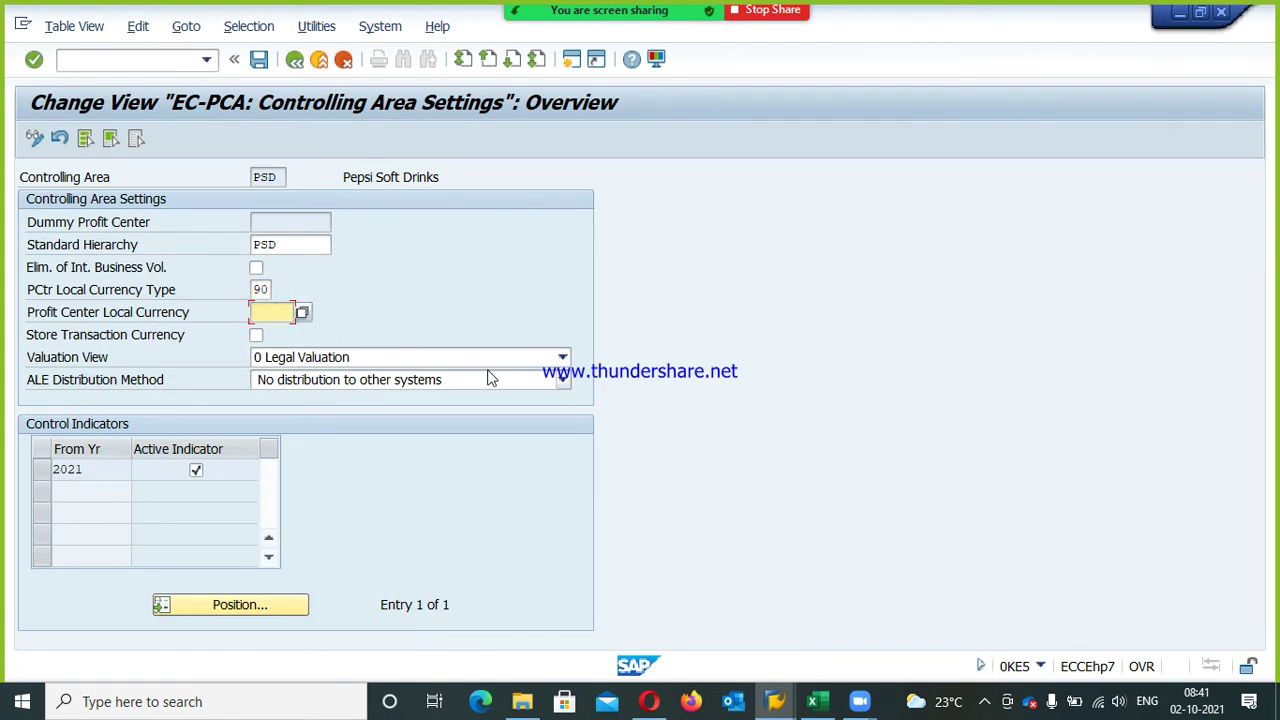
text(INR)
click(259, 60)
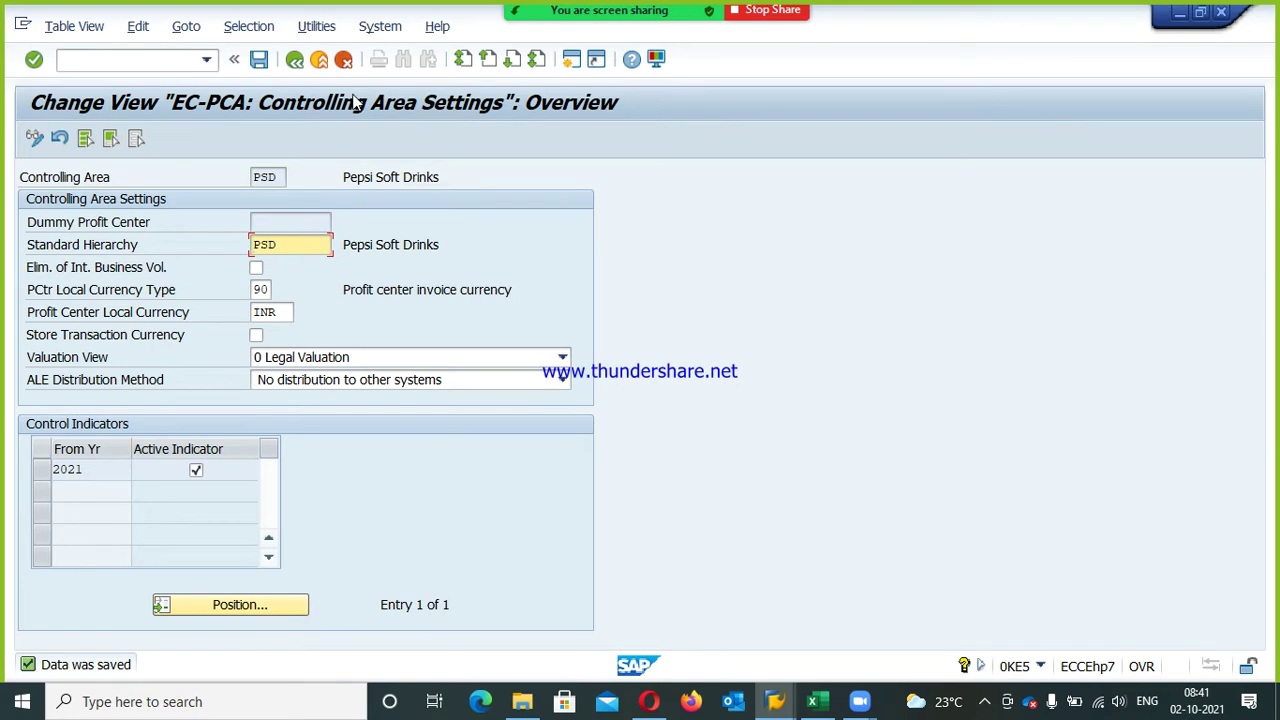
click(295, 62)
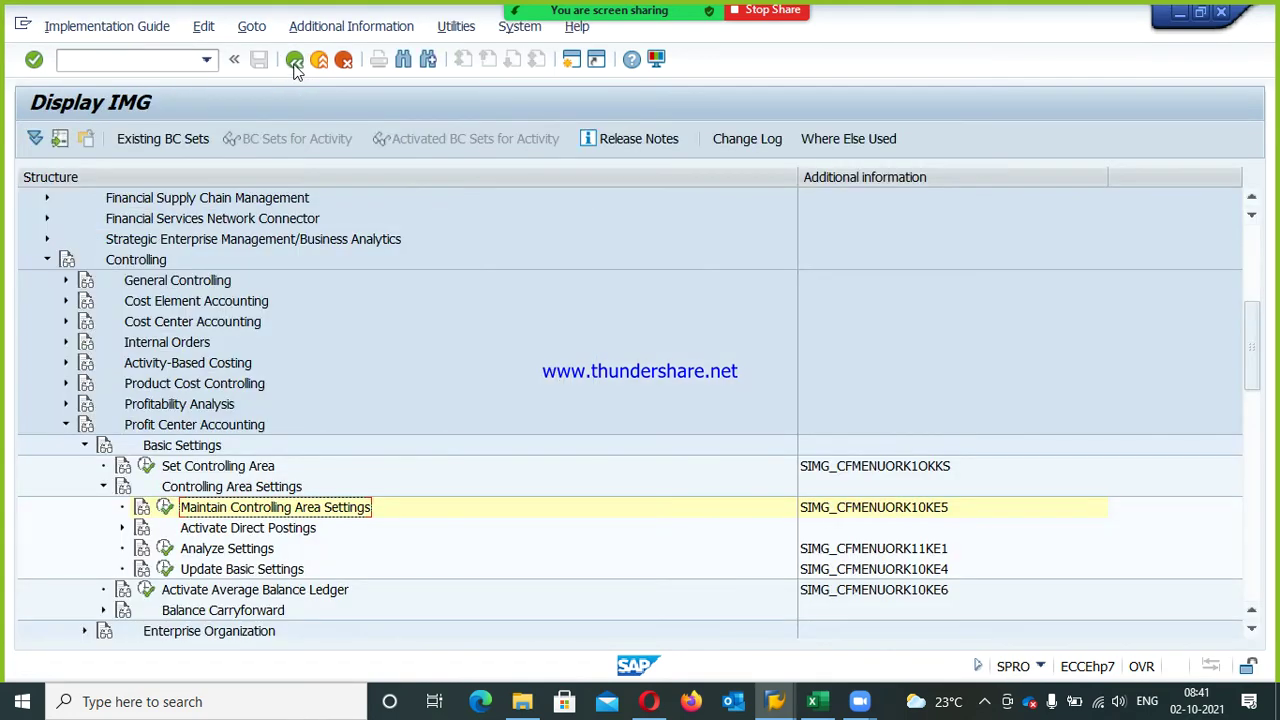
Collapse Basic Settings and open the Define Standard Hierarchy activity for profit centers under Profit Center Accounting, Master Data
scroll(428, 368, down, 3)
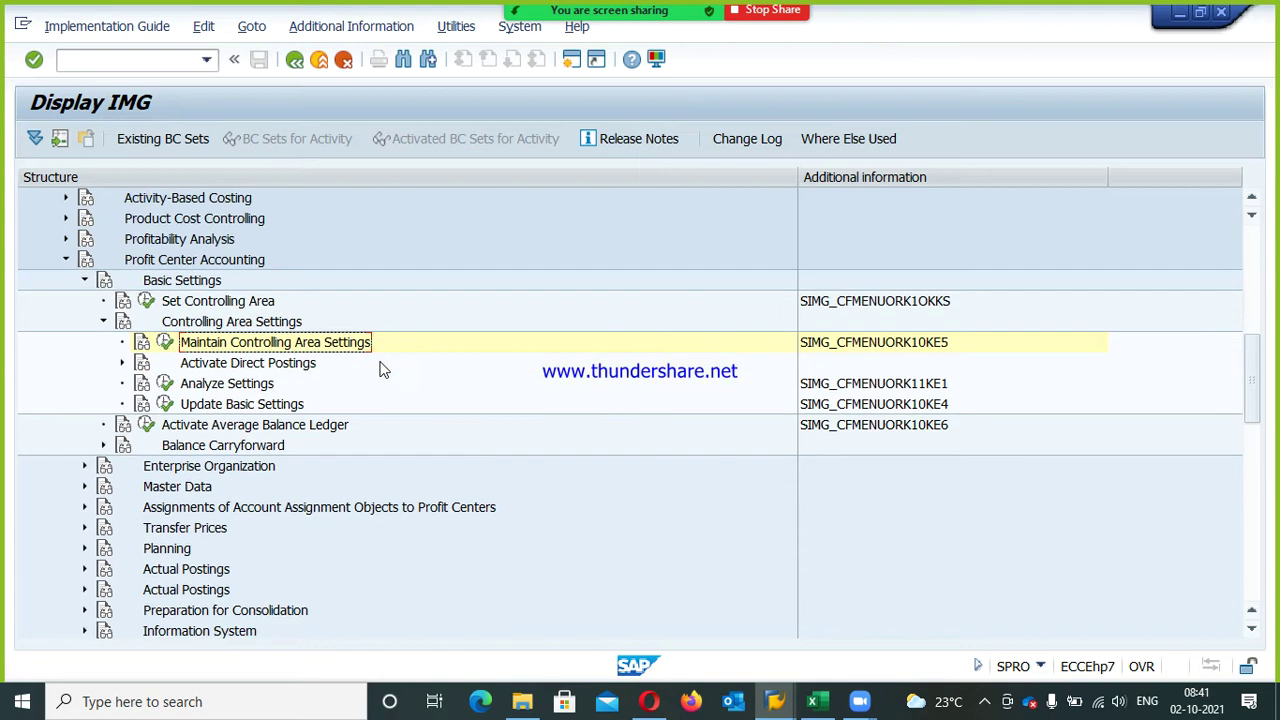
click(175, 468)
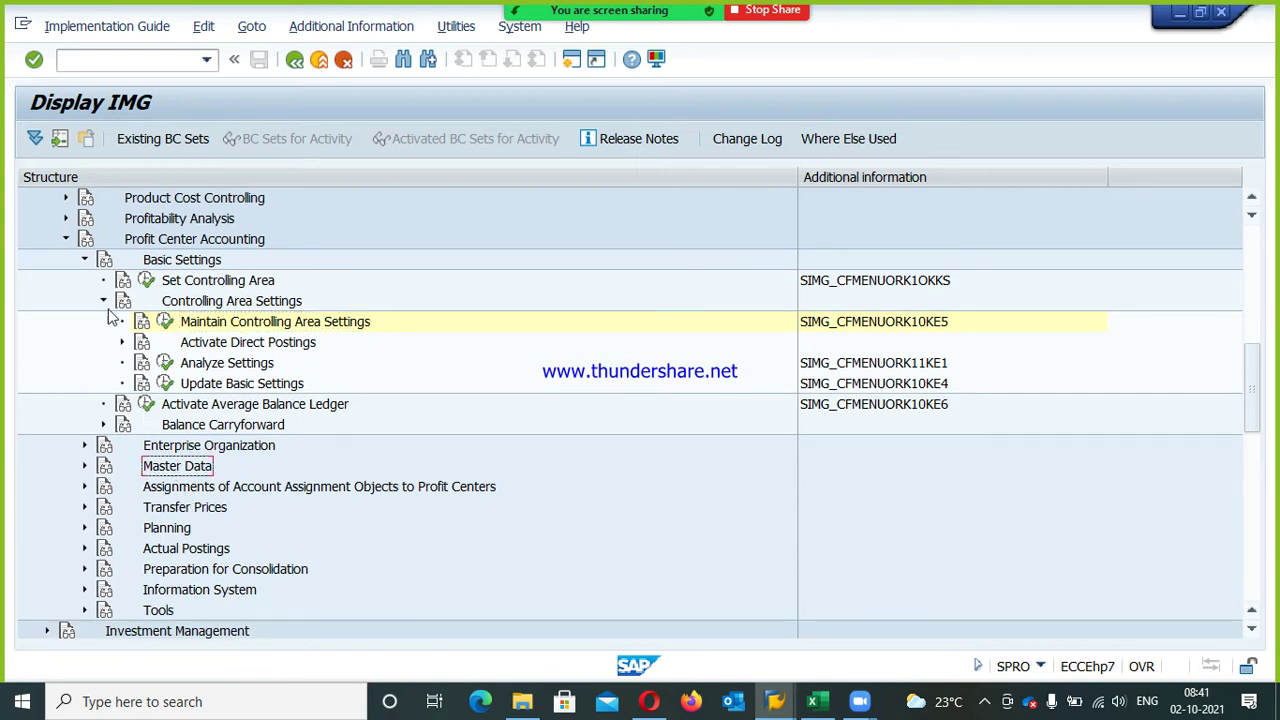
click(85, 259)
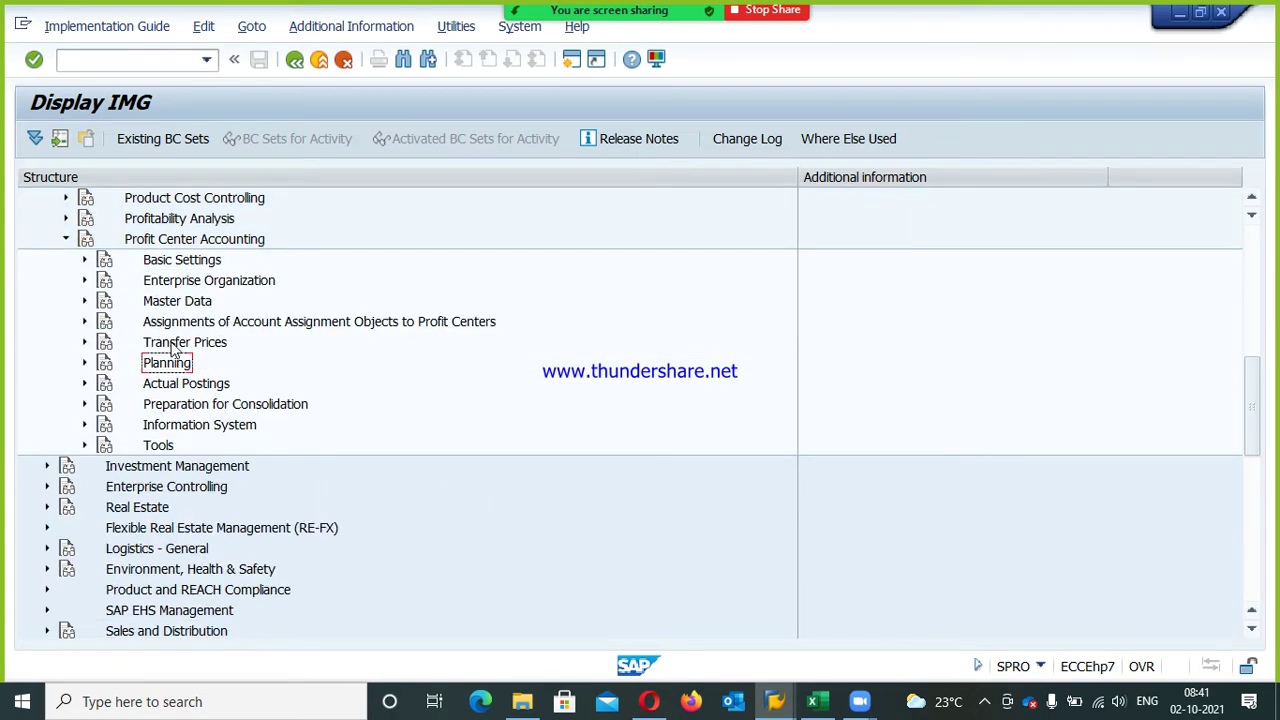
click(165, 262)
click(182, 303)
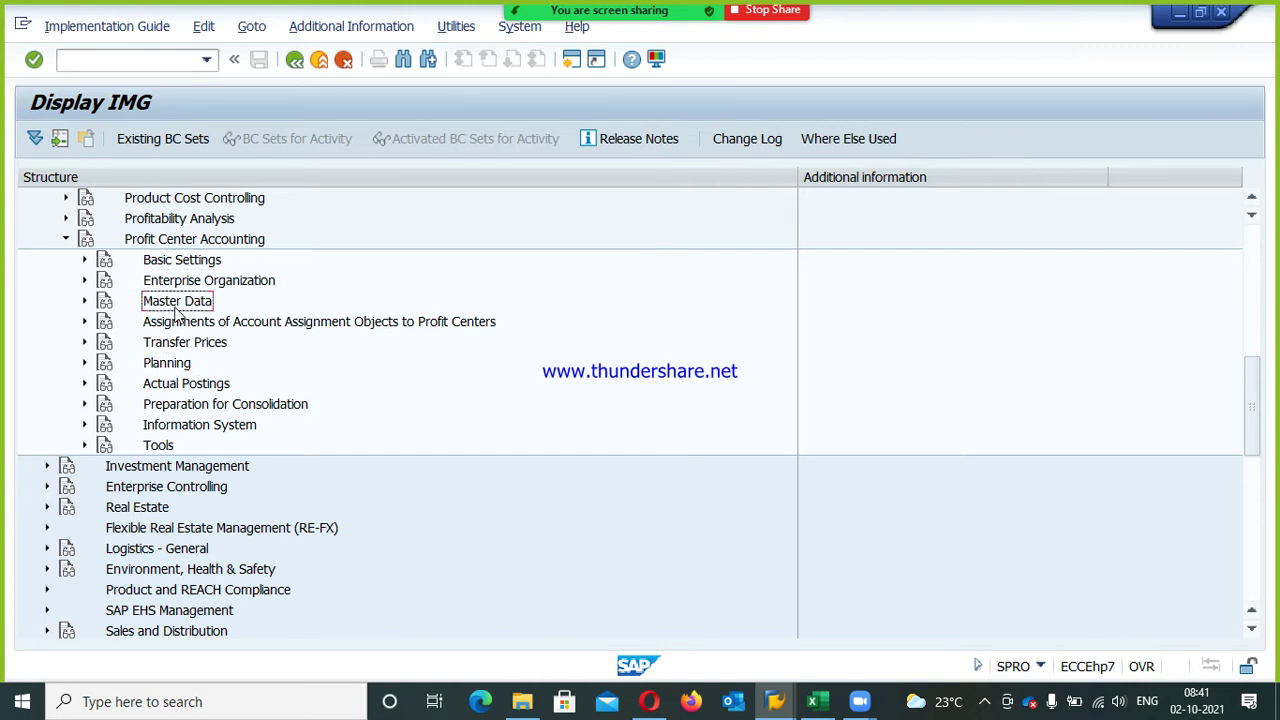
click(85, 301)
click(195, 322)
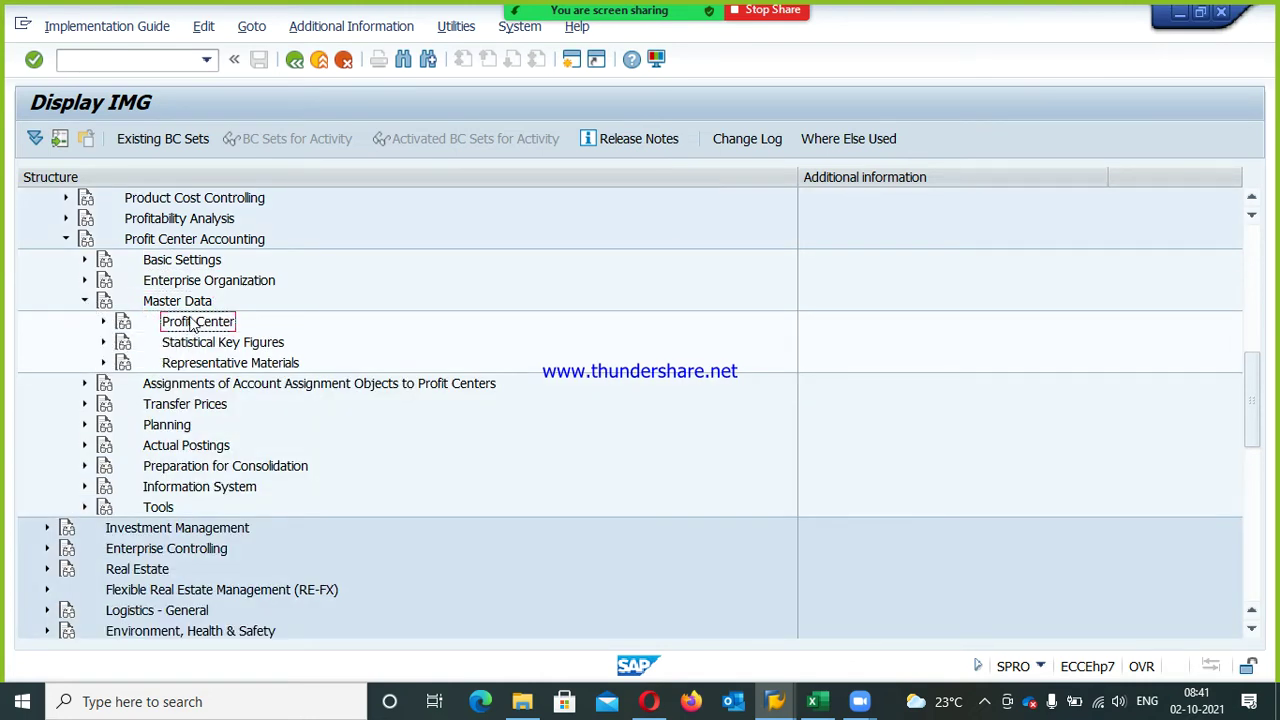
click(102, 323)
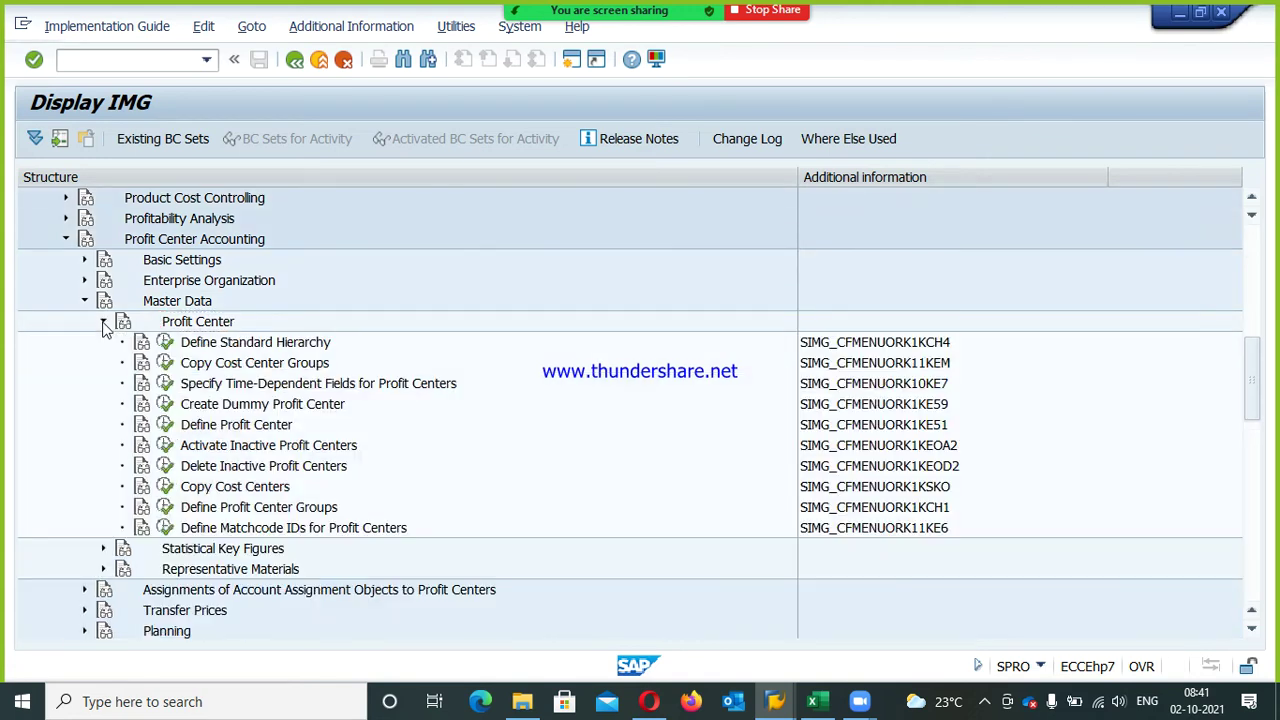
click(318, 344)
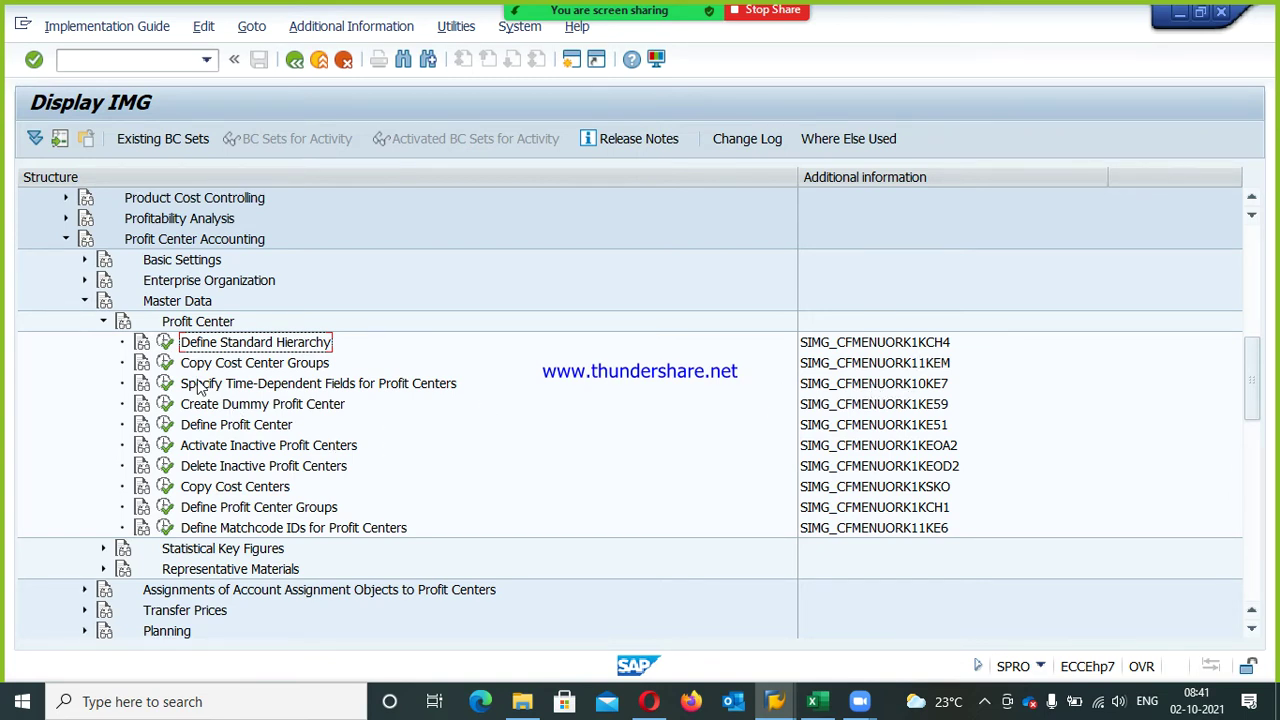
click(166, 343)
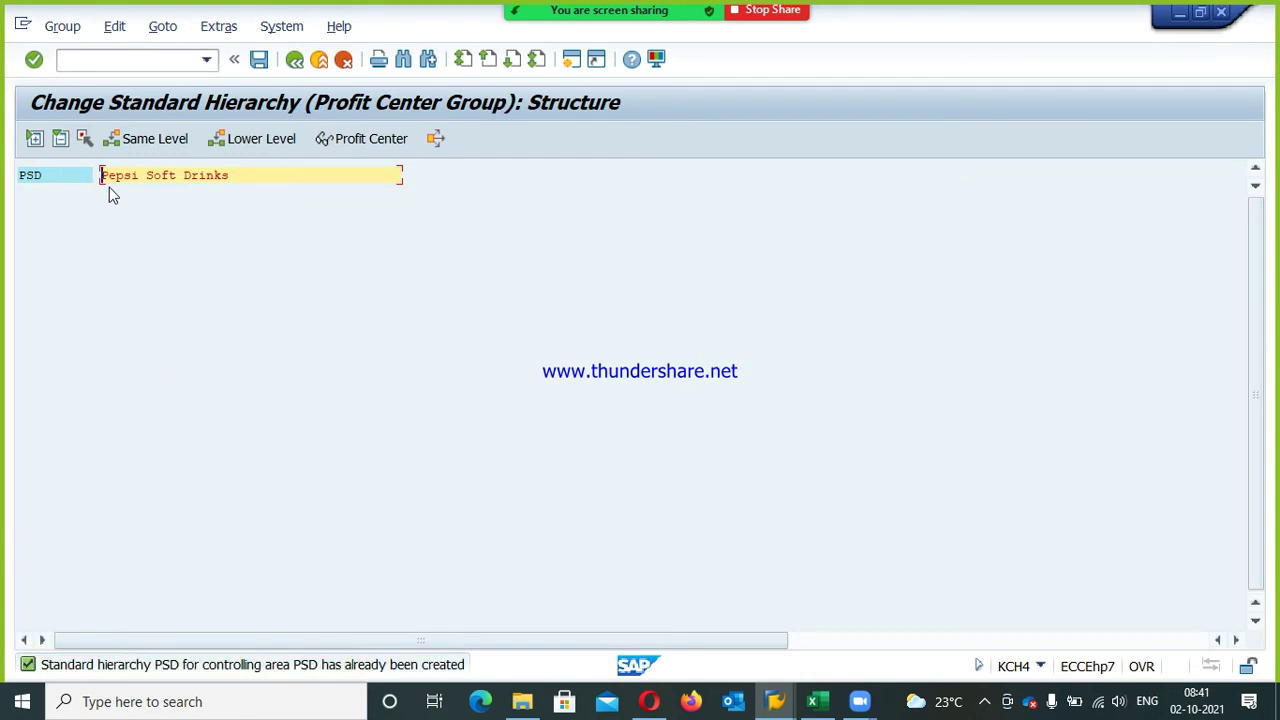
Insert a lower-level group under PSD in the standard hierarchy and check the planned group names in PSD.xlsx
click(55, 178)
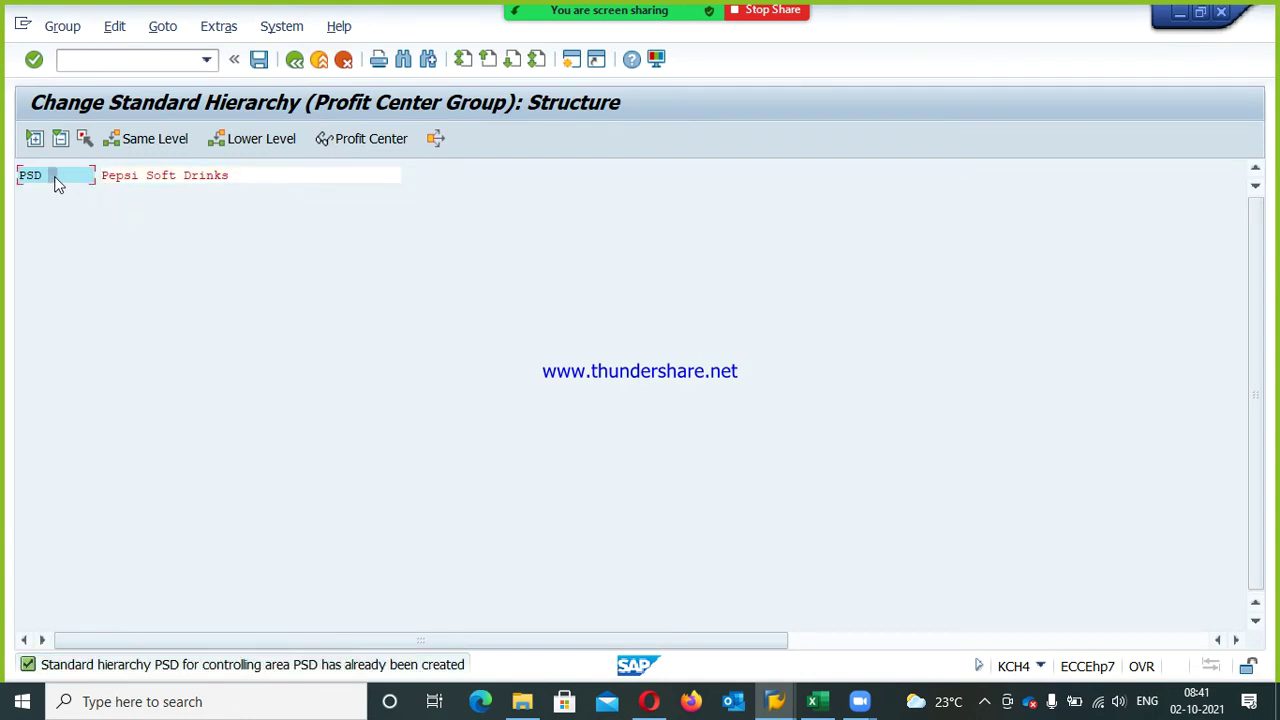
click(250, 140)
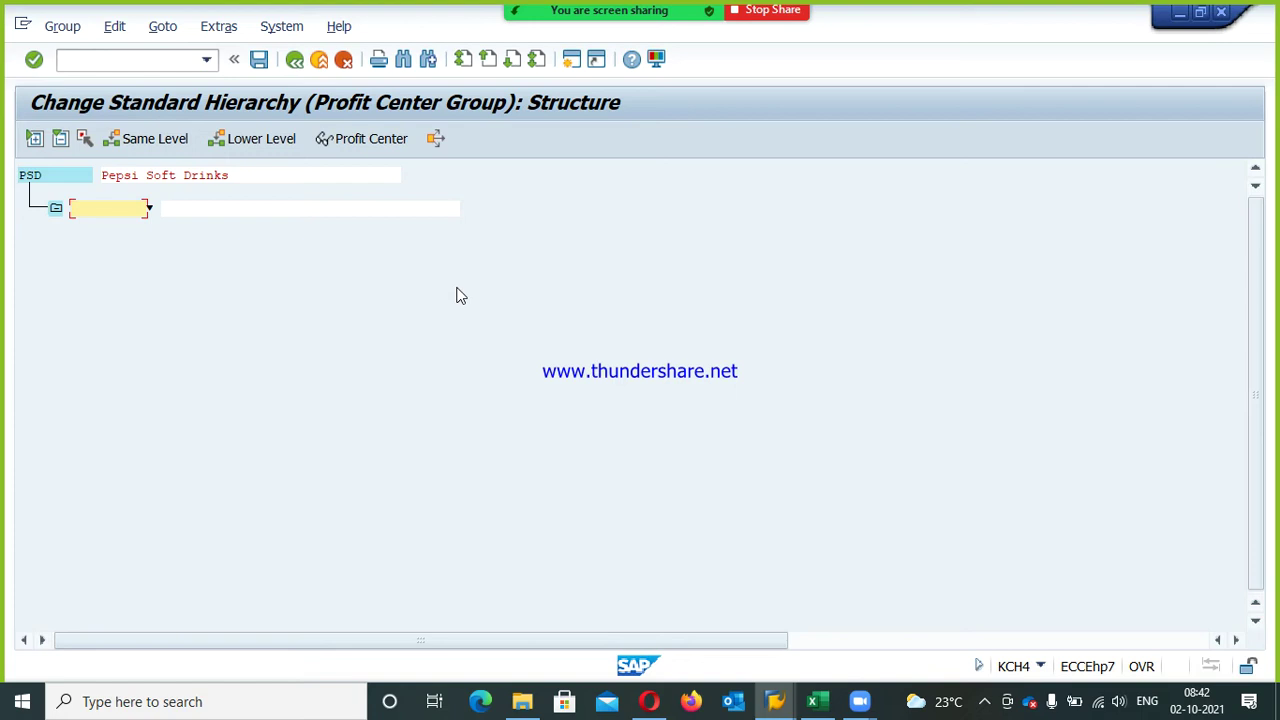
click(816, 701)
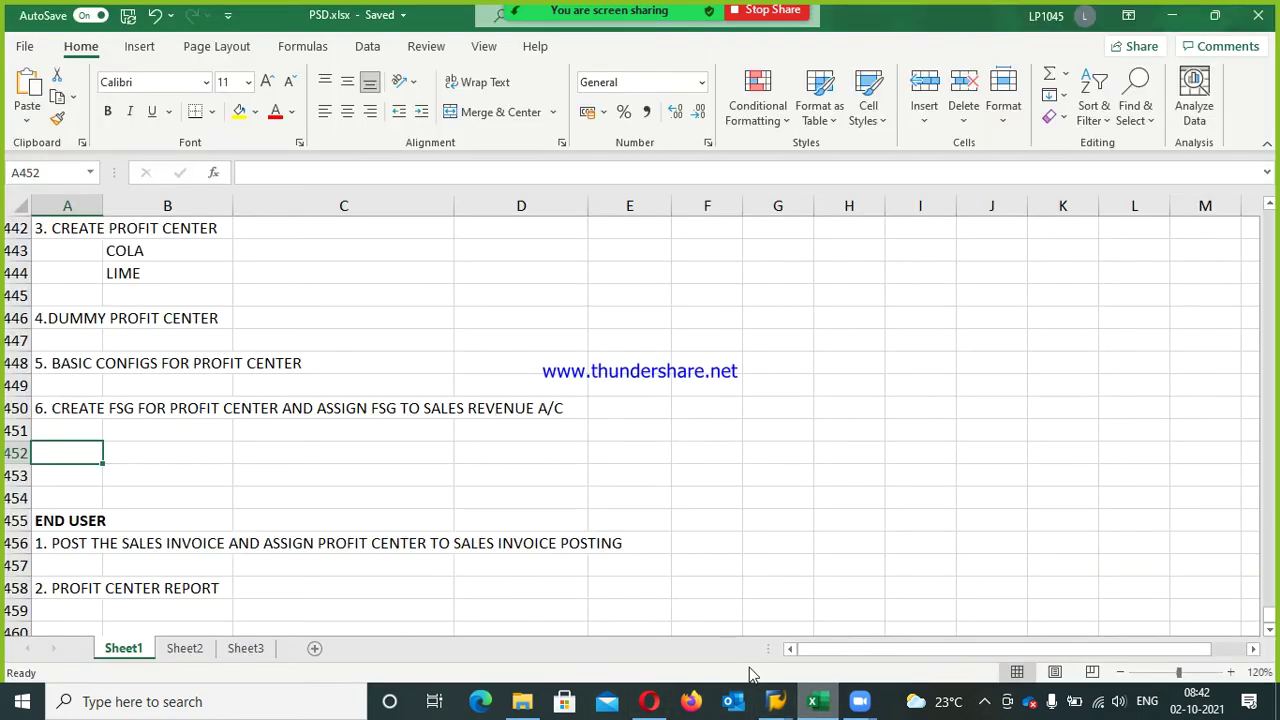
scroll(149, 374, up, 3)
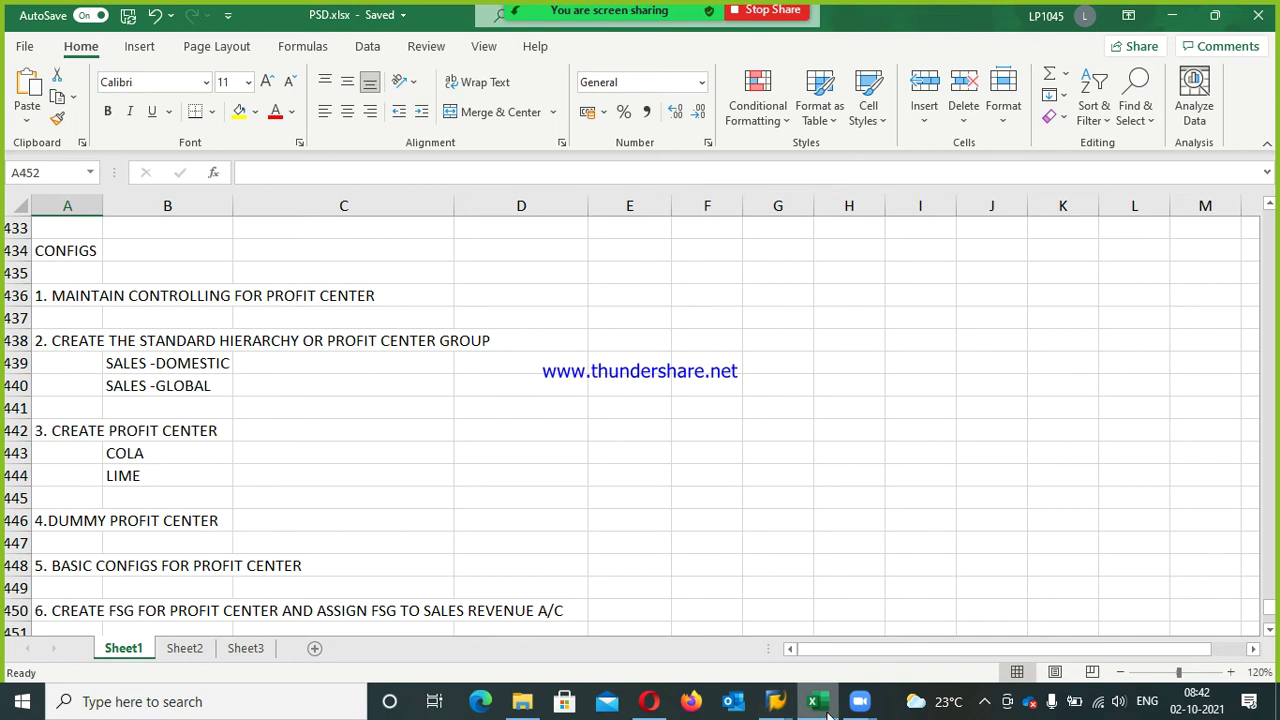
mouse_move(775, 701)
click(1010, 615)
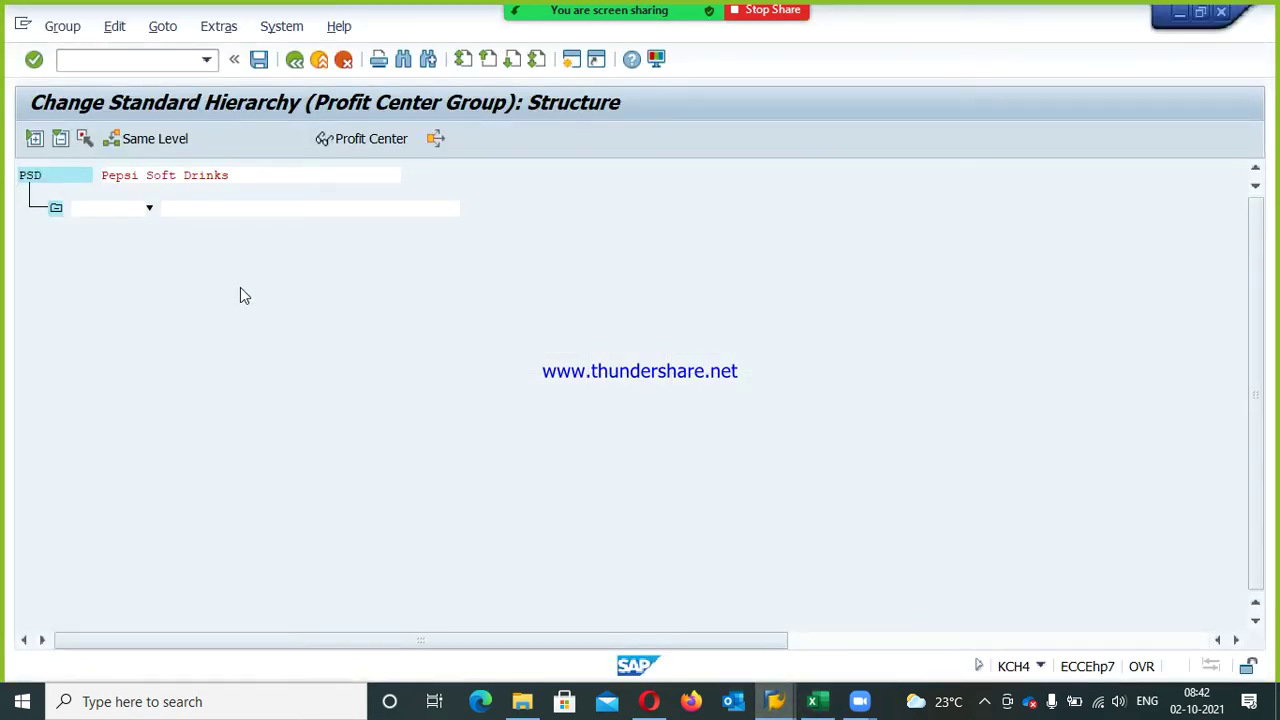
Name the new group under PSD SALE-DOM with the description "Sales -Domestic"
key(BackSpace)
key(BackSpace)
key(BackSpace)
text(SALE-)
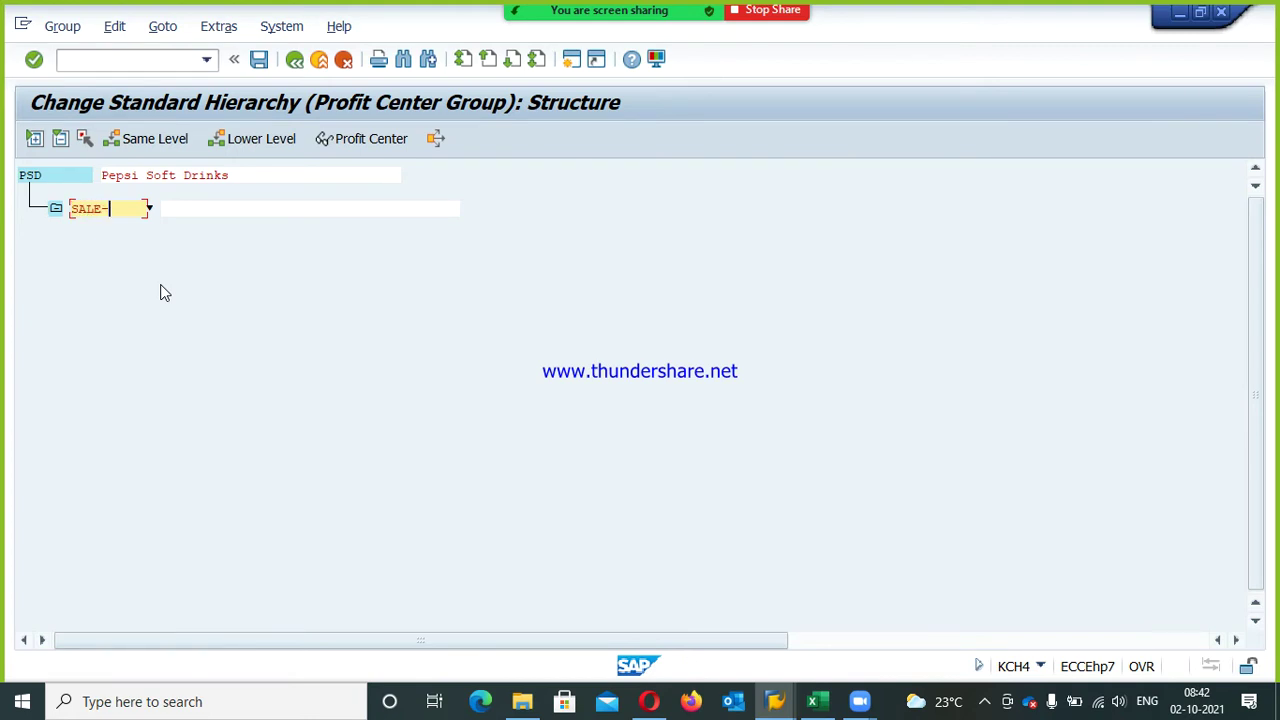
text(dom)
key(Tab)
text(Sales)
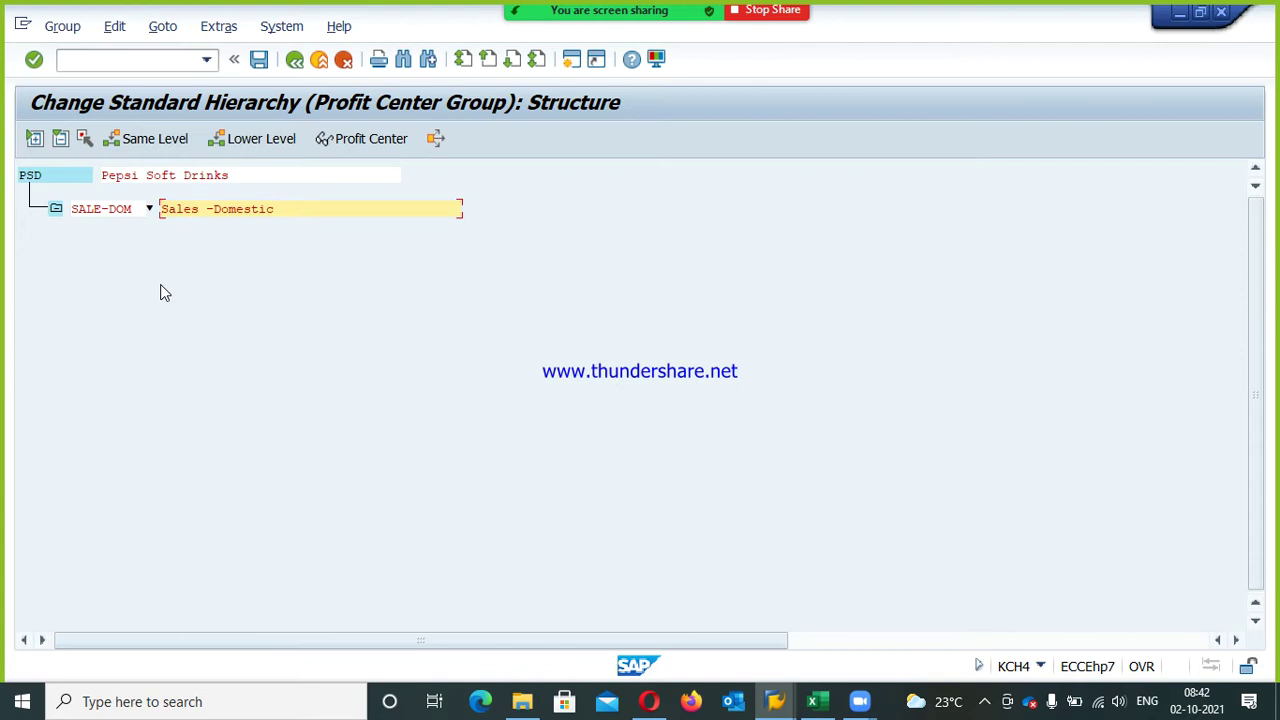
key(BackSpace)
key(Return)
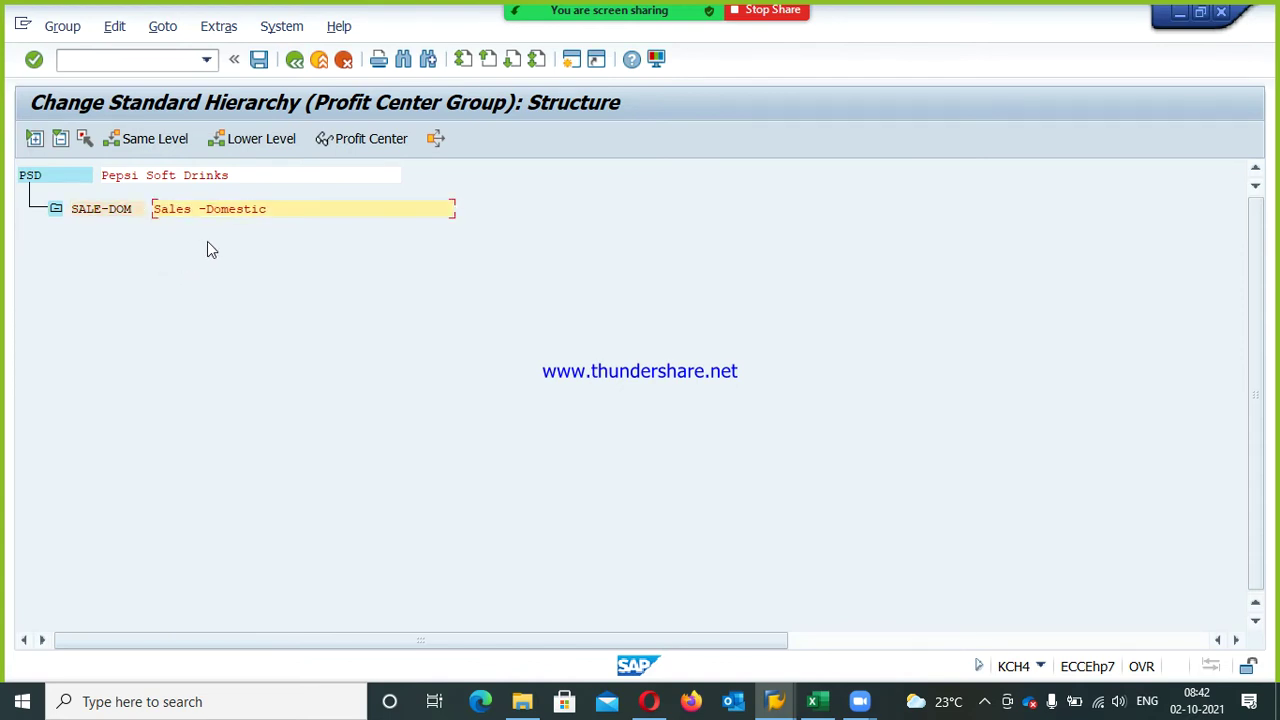
Add the group SALE-GLOB at the same level as SALE-DOM with the description "Sales -Global"
click(116, 212)
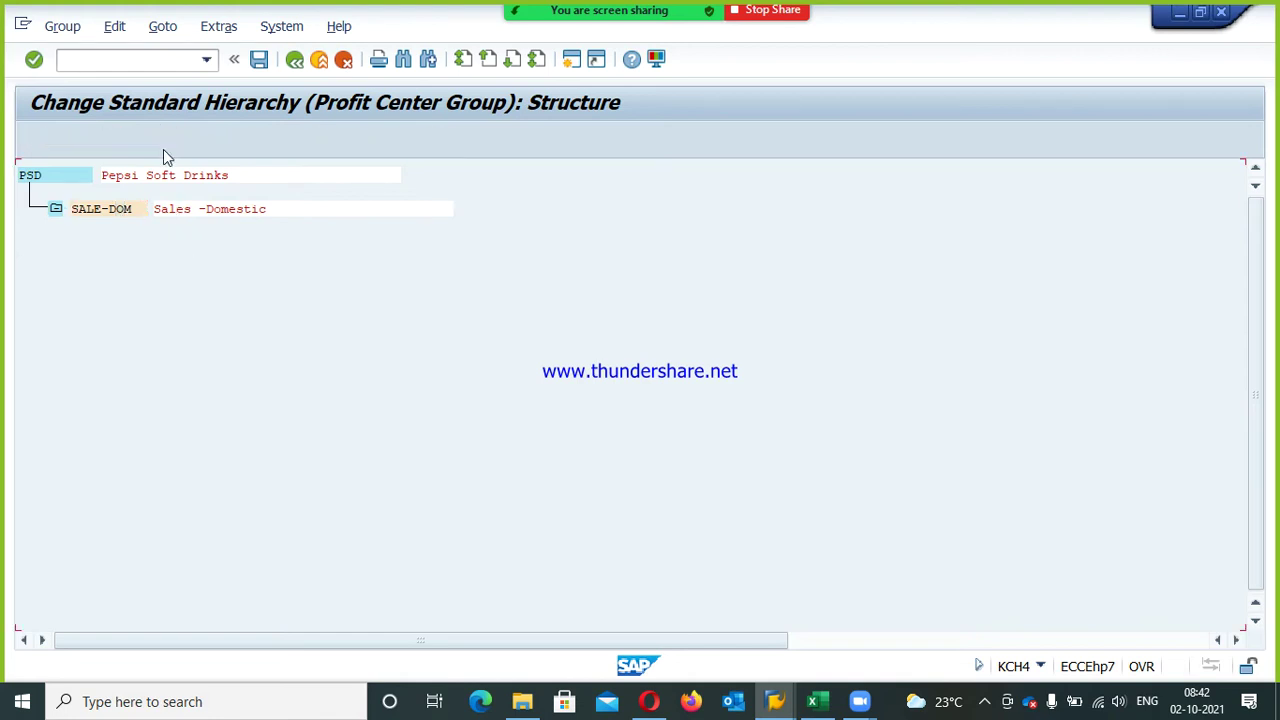
click(166, 142)
text(sal)
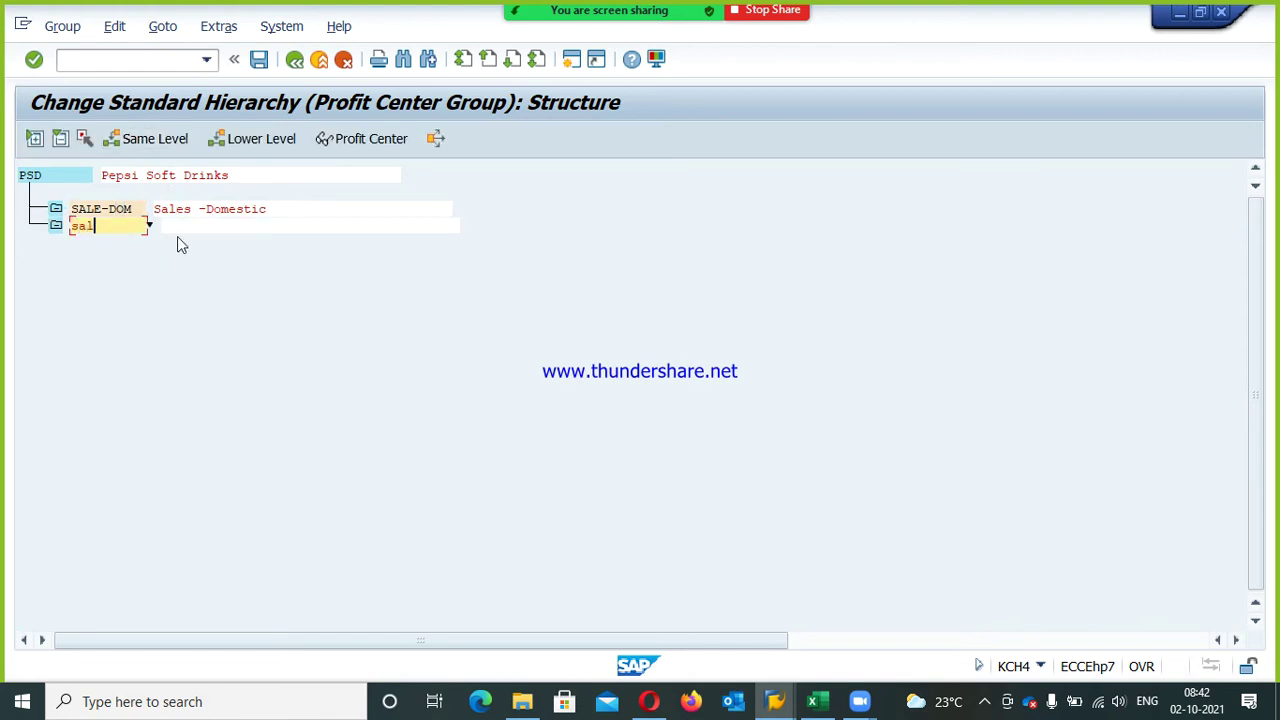
key(BackSpace)
key(BackSpace)
key(BackSpace)
text(SALE-GLOB)
key(Tab)
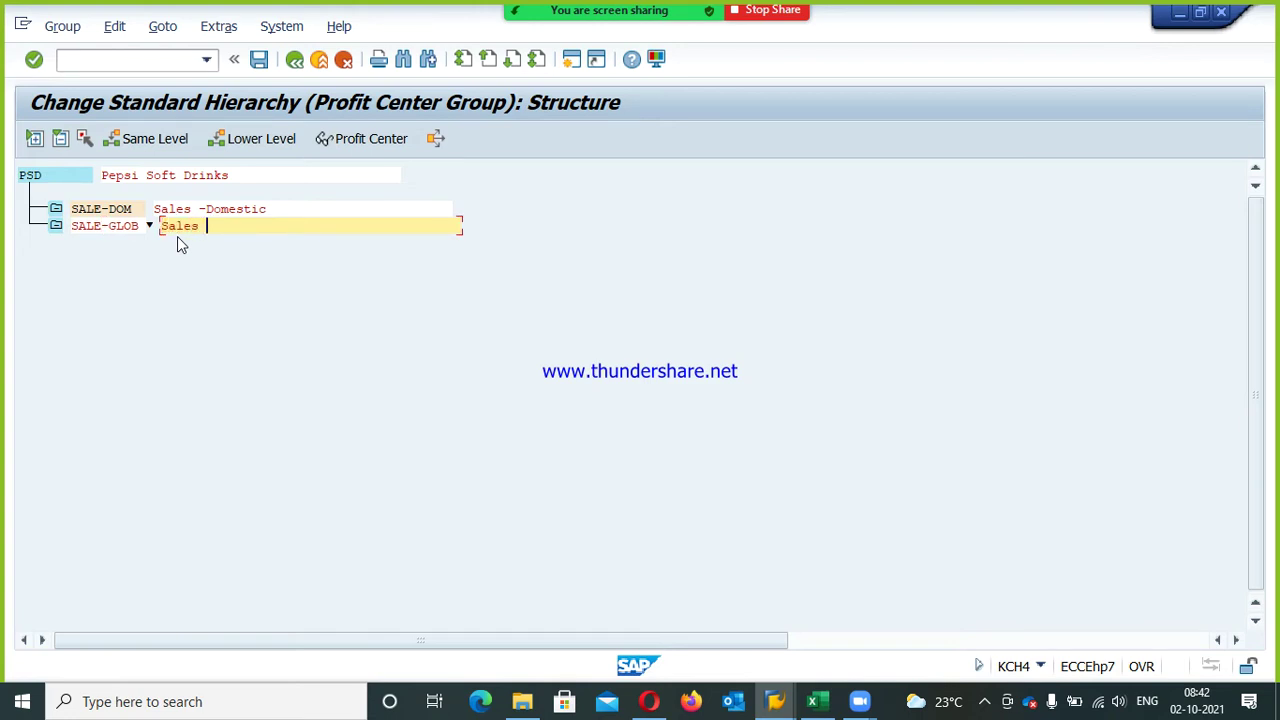
text(Sales -Global)
key(Return)
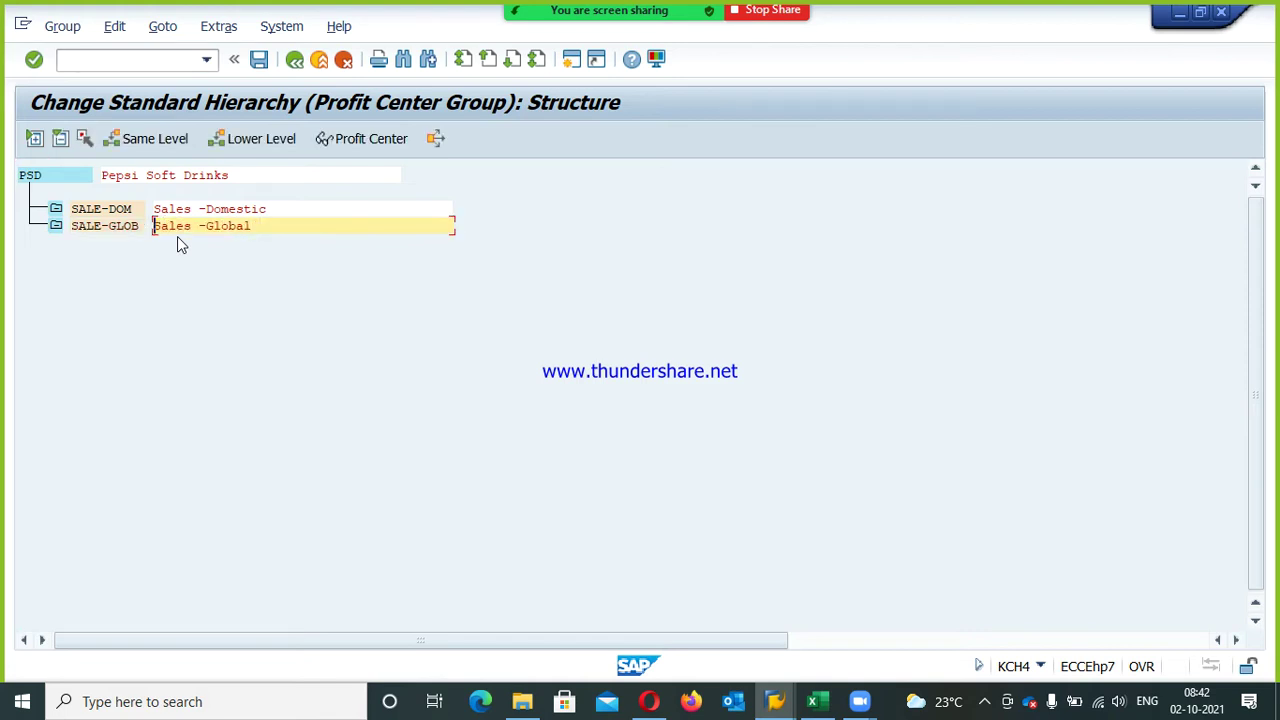
Save the standard hierarchy and return to the IMG structure at the Create Dummy Profit Center activity
click(259, 59)
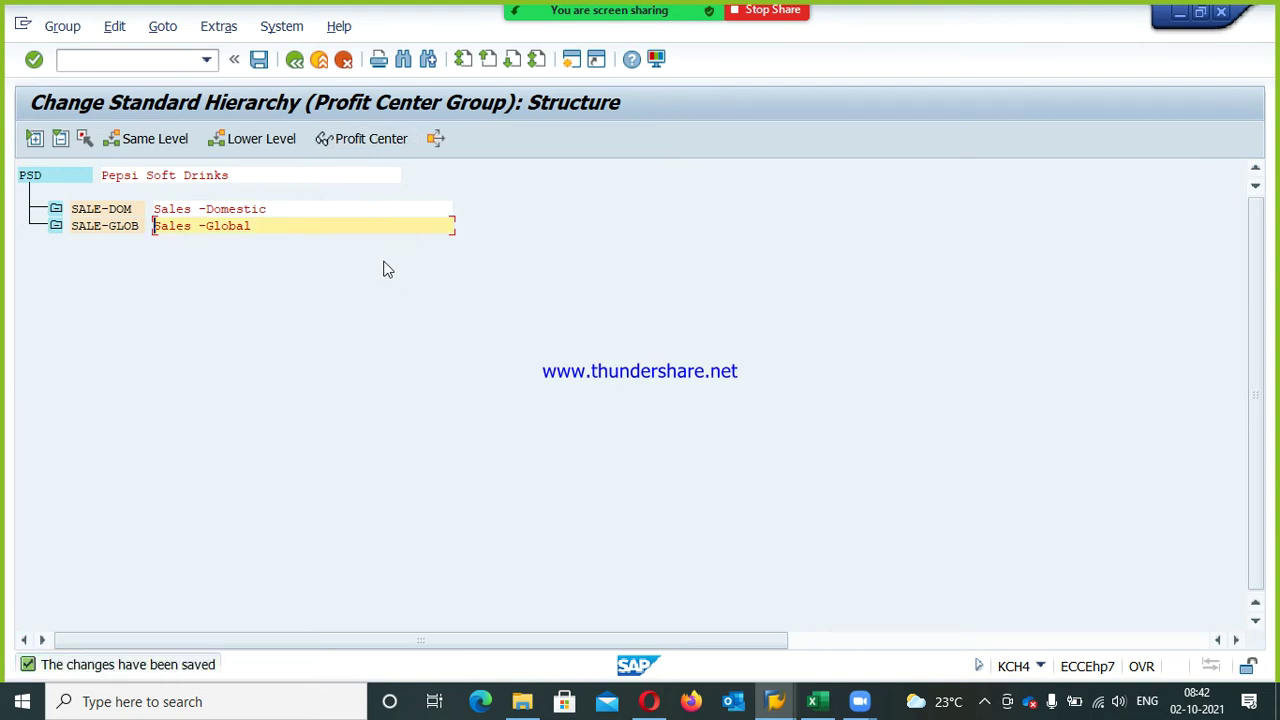
click(293, 61)
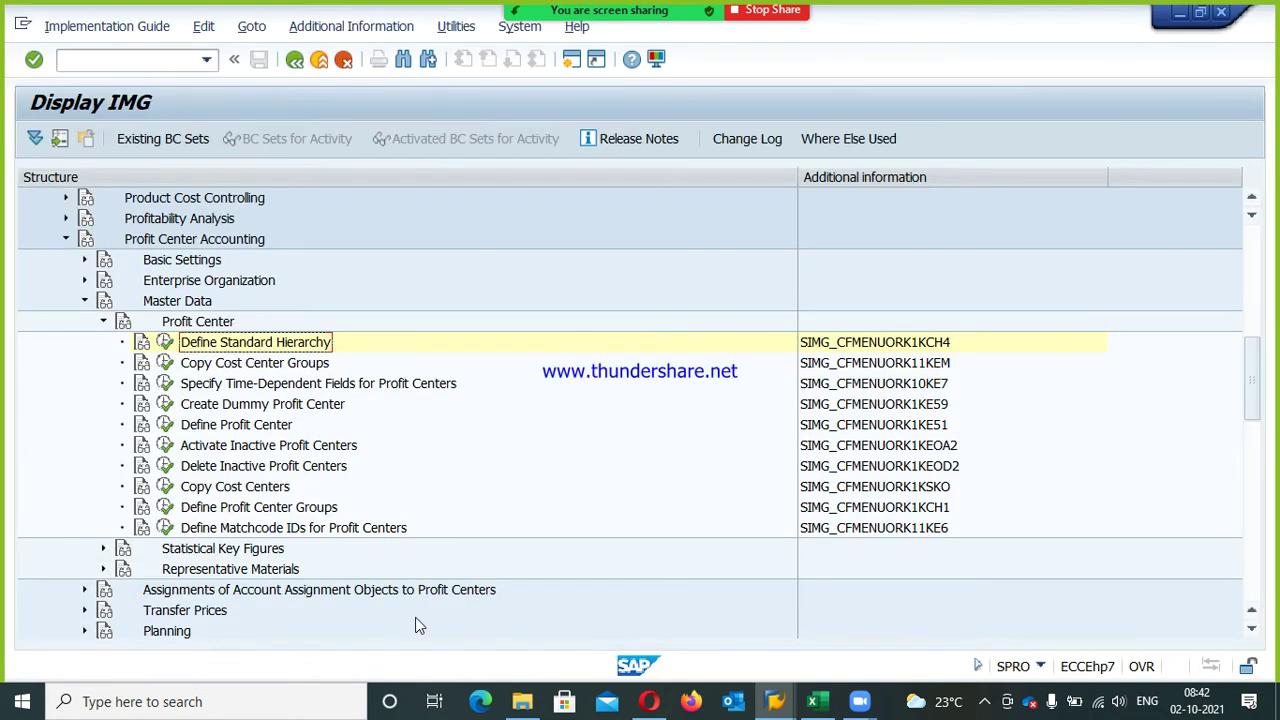
click(228, 406)
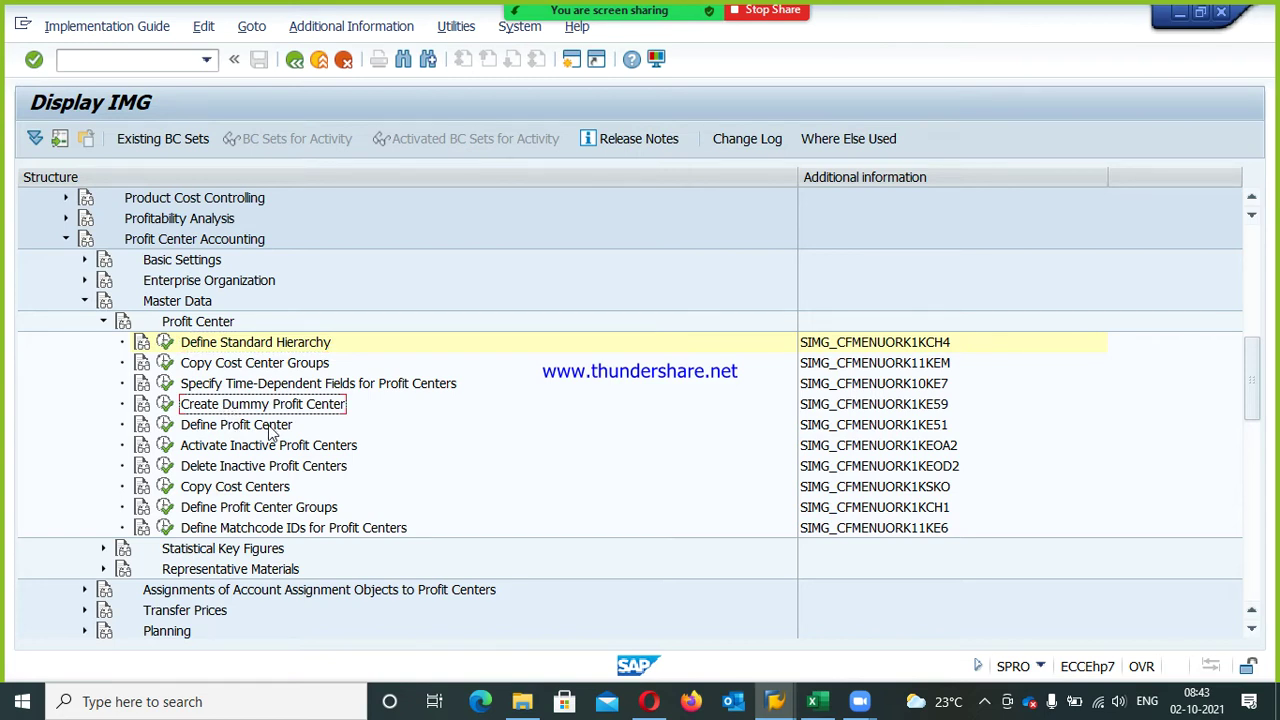
Switch to PSD.xlsx and begin a note in cell B461 below the end-user steps: "fb50,, fb60 or fb70 , we need to assign"
click(828, 702)
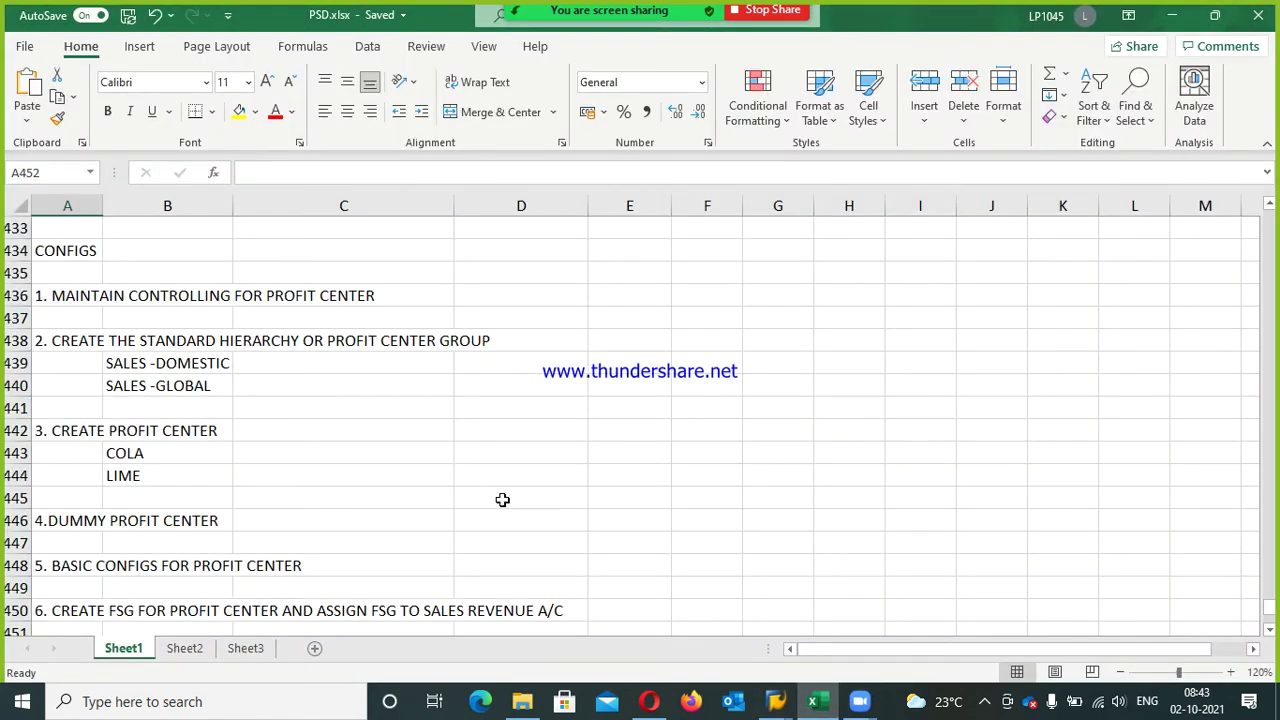
scroll(590, 490, down, 1)
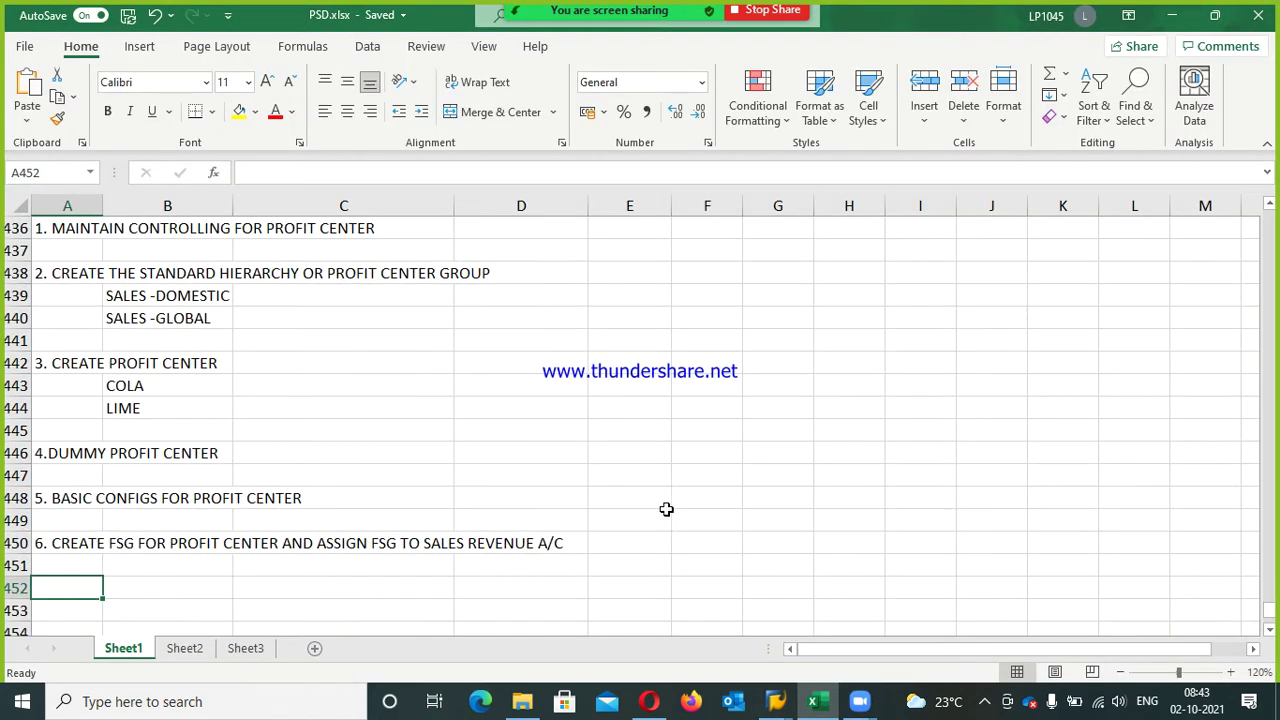
scroll(541, 465, down, 1)
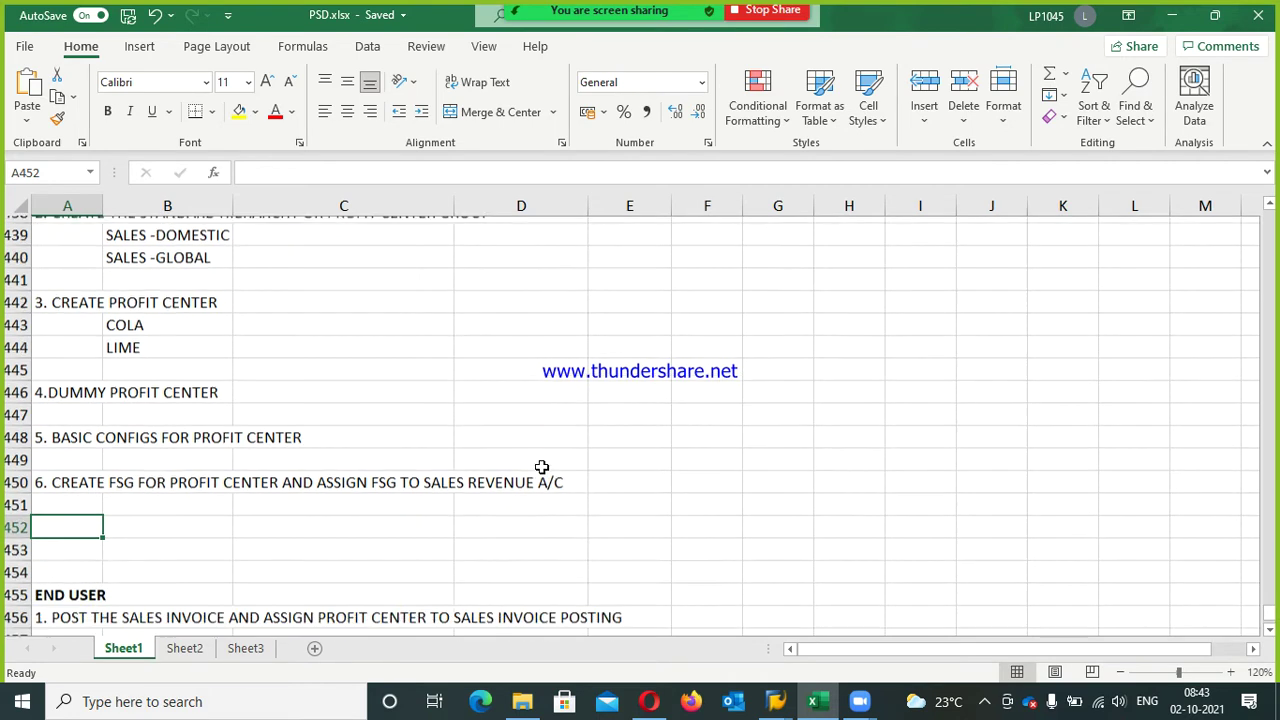
scroll(545, 478, down, 1)
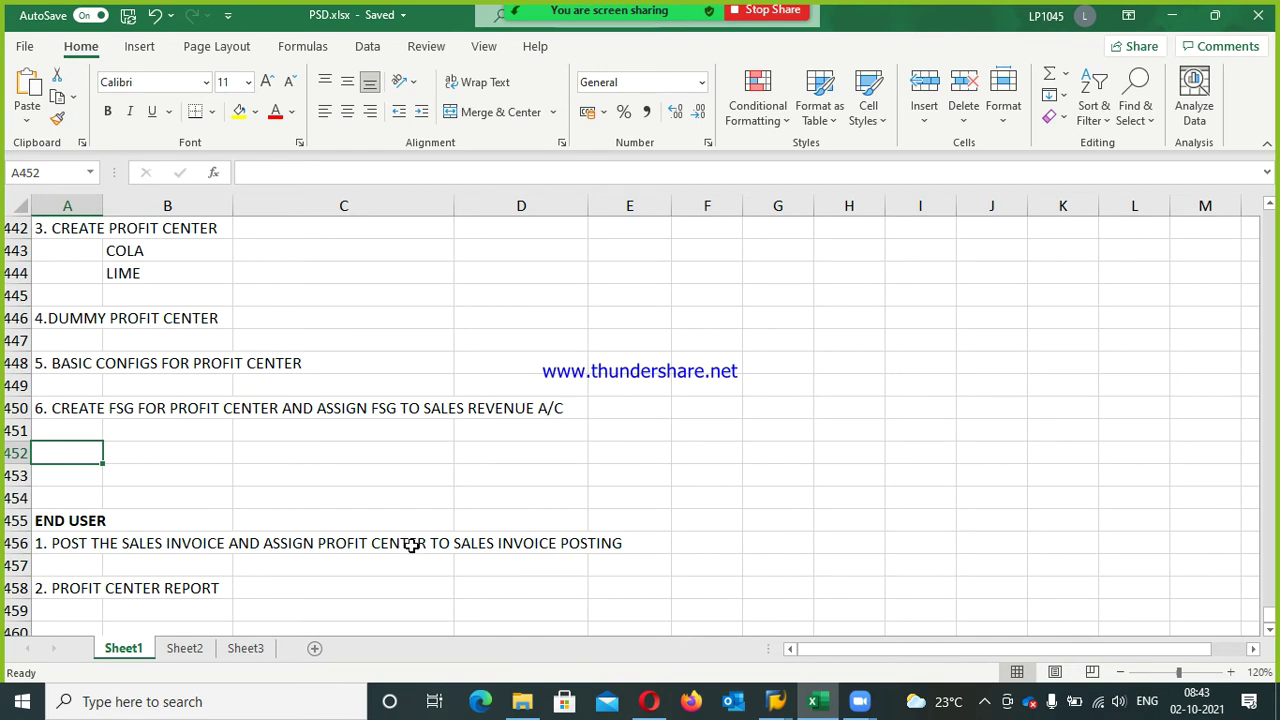
scroll(426, 546, down, 2)
click(188, 524)
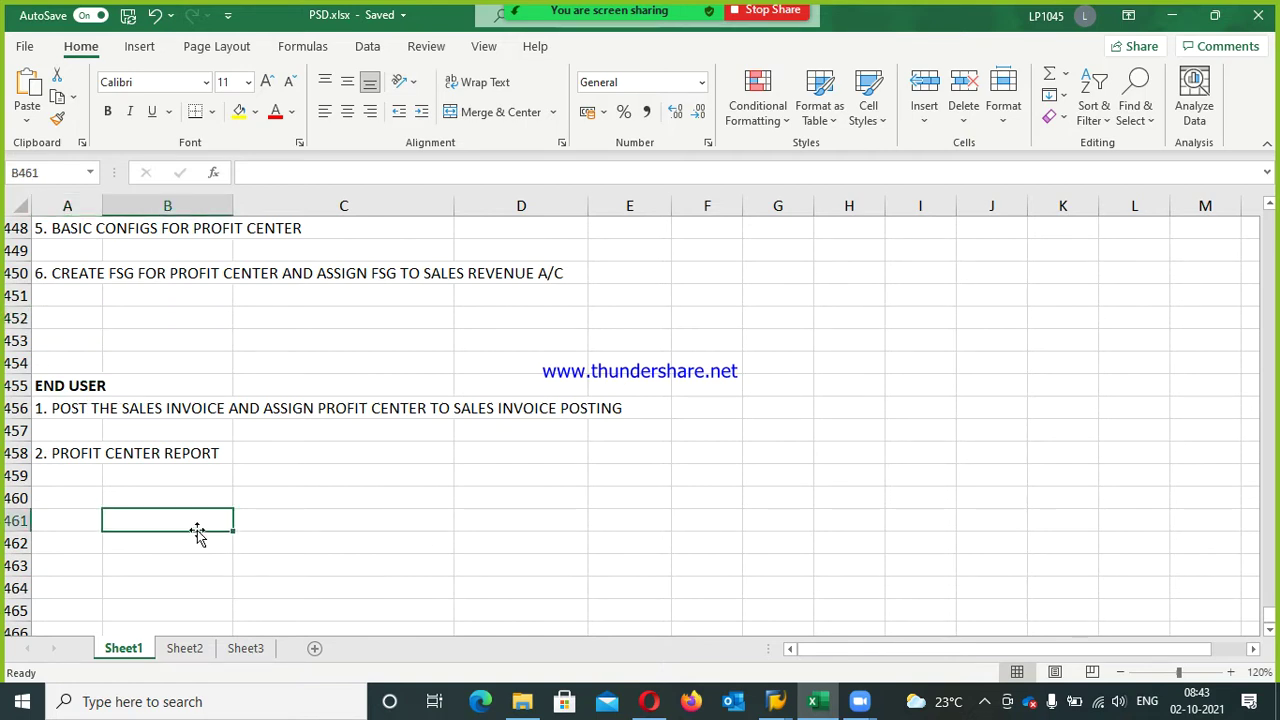
text(fb)
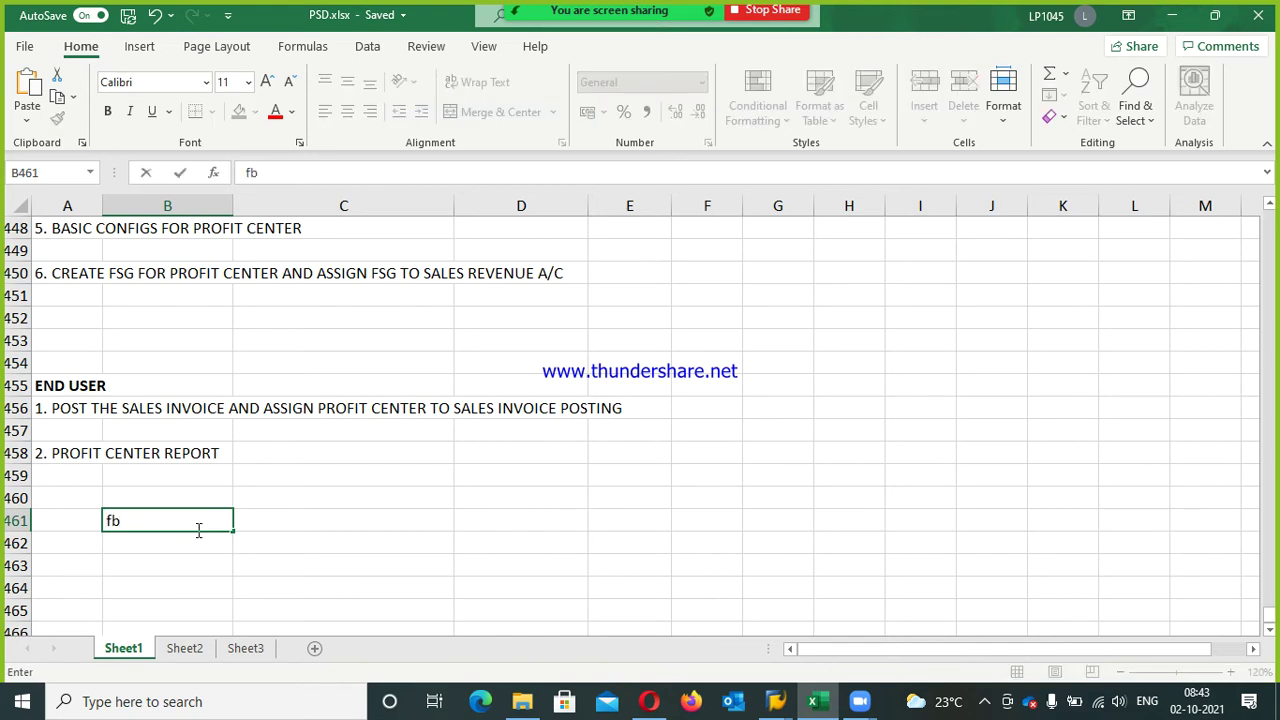
text(50,, fb60 or)
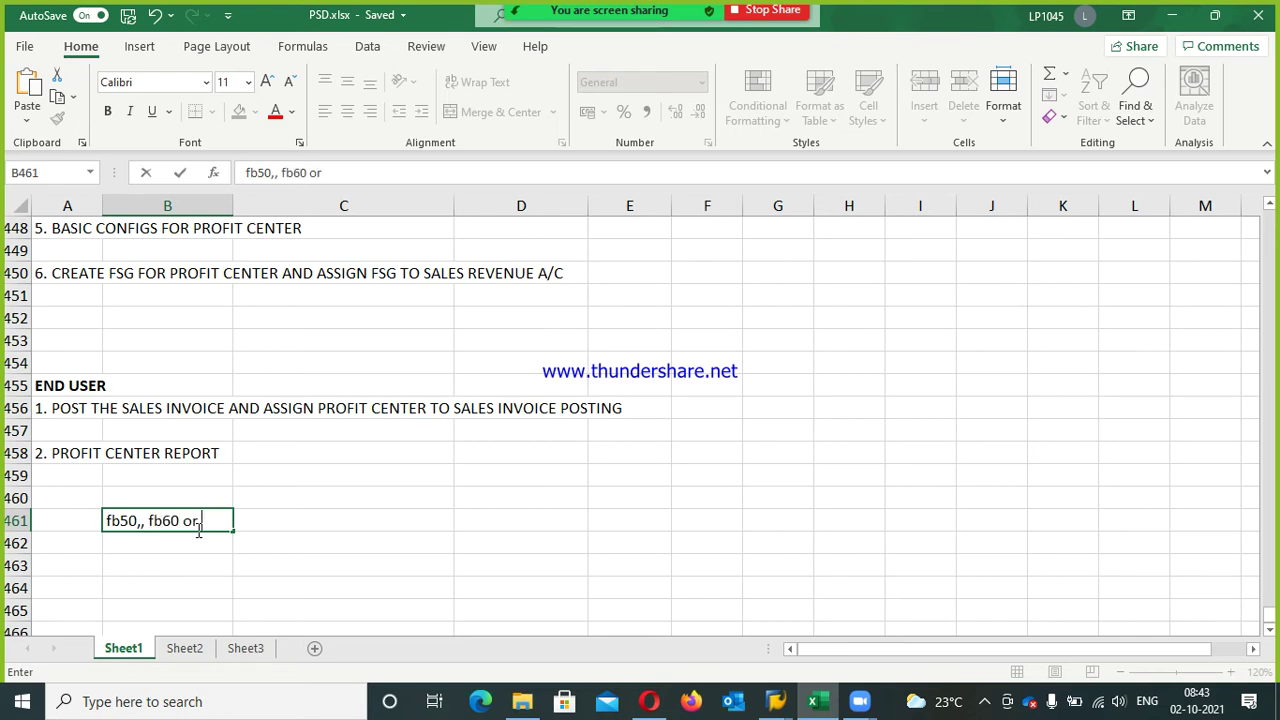
text( fb70 , we)
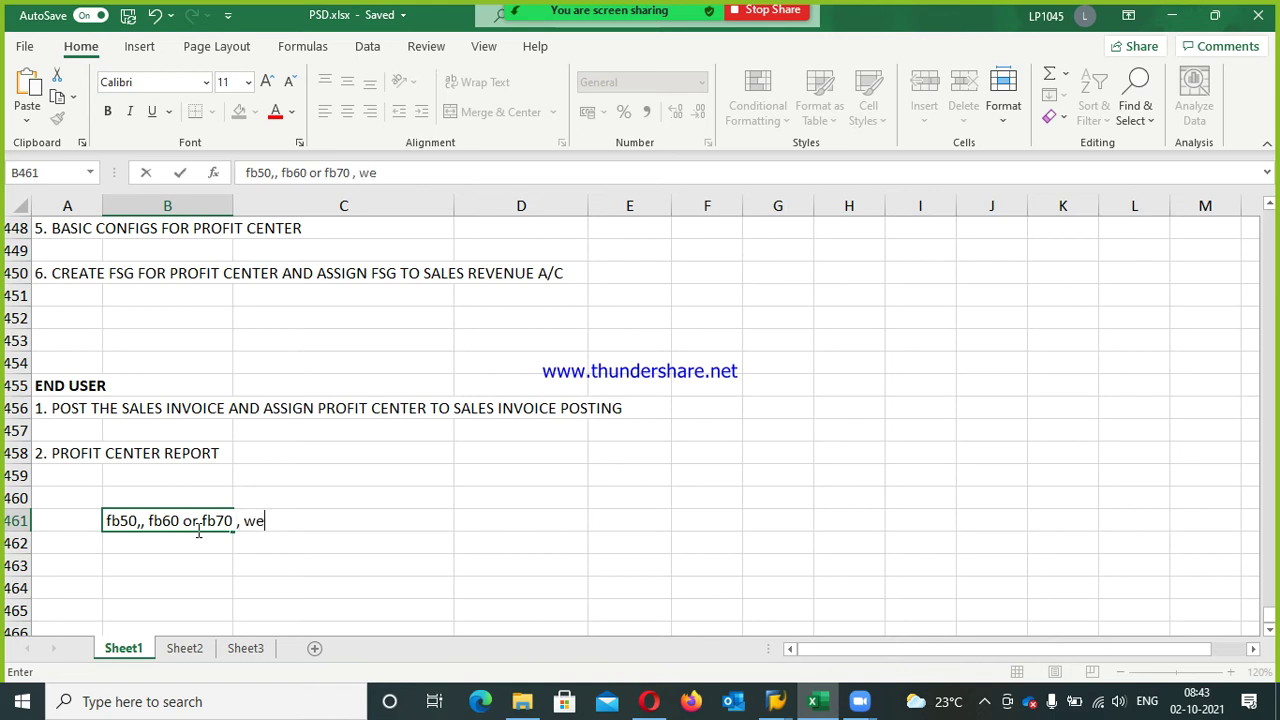
text( need to assign)
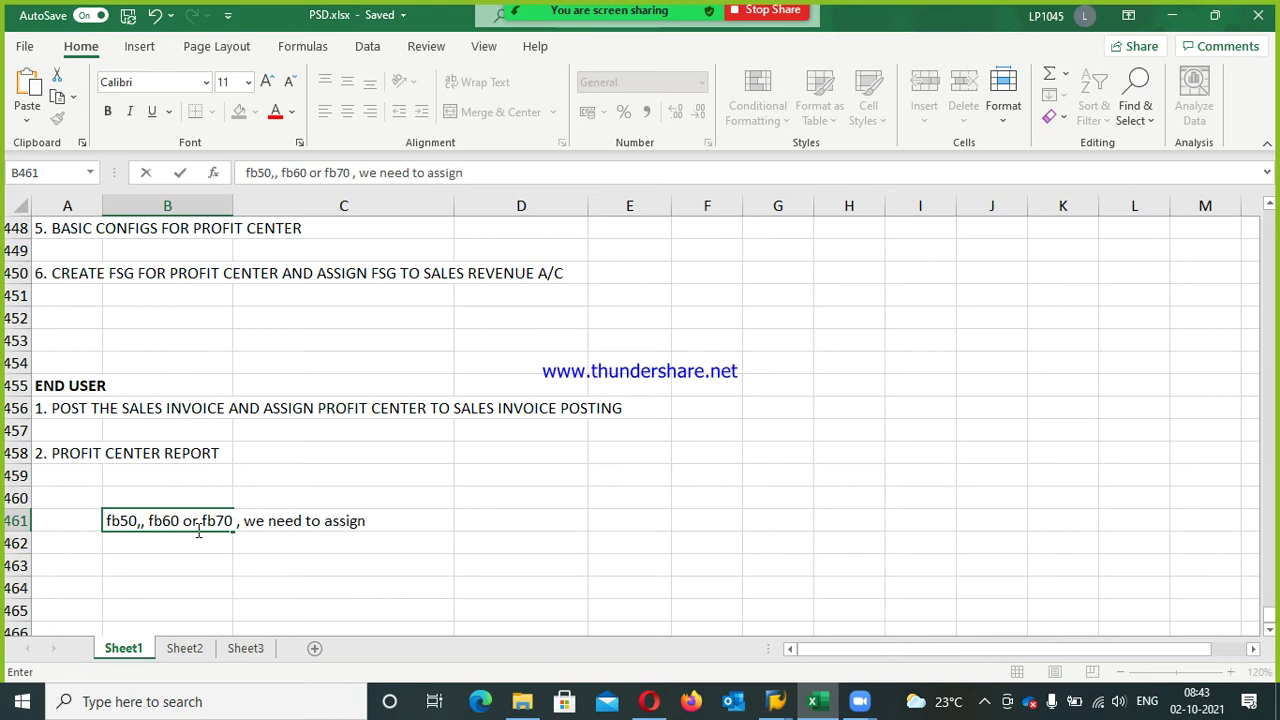
Complete the note in B461 with "co object(cost center, internal orders, or profit center)"
text( co ob)
text(ject)
text(()
text(cost)
text( d)
key(BackSpace)
text(center)
text( to)
key(BackSpace)
key(BackSpace)
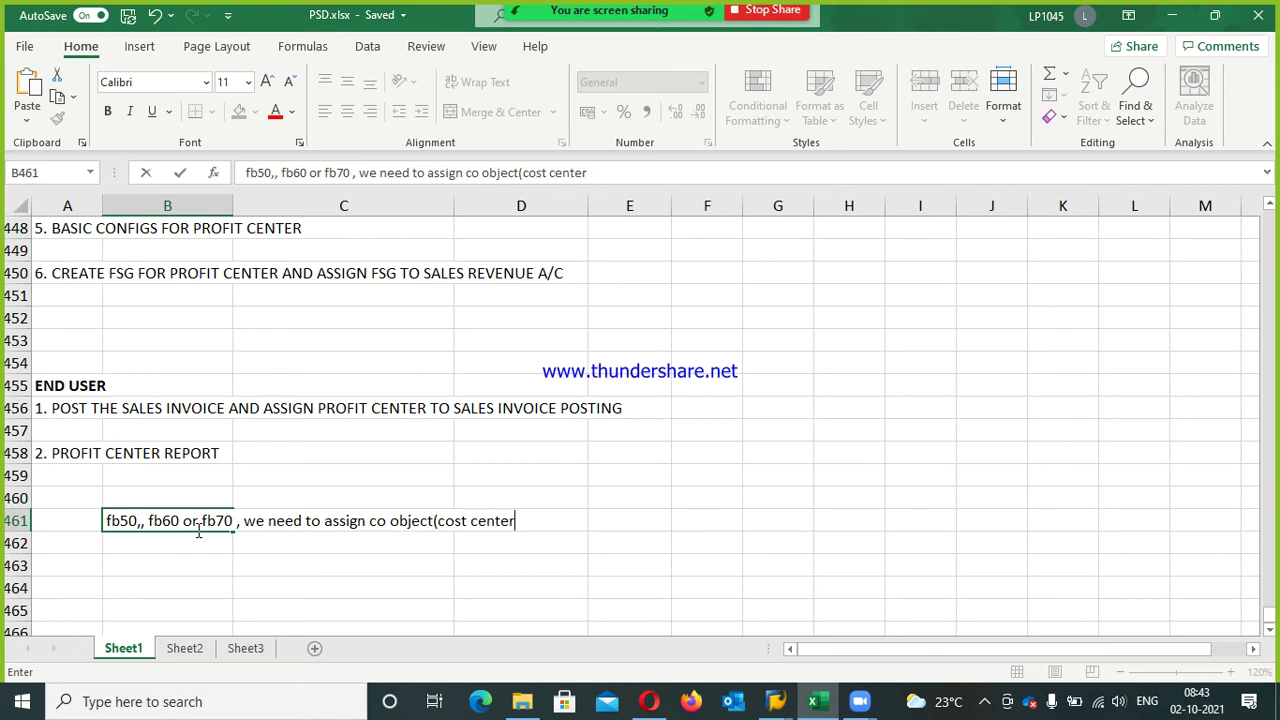
text(, internal orders, or prof)
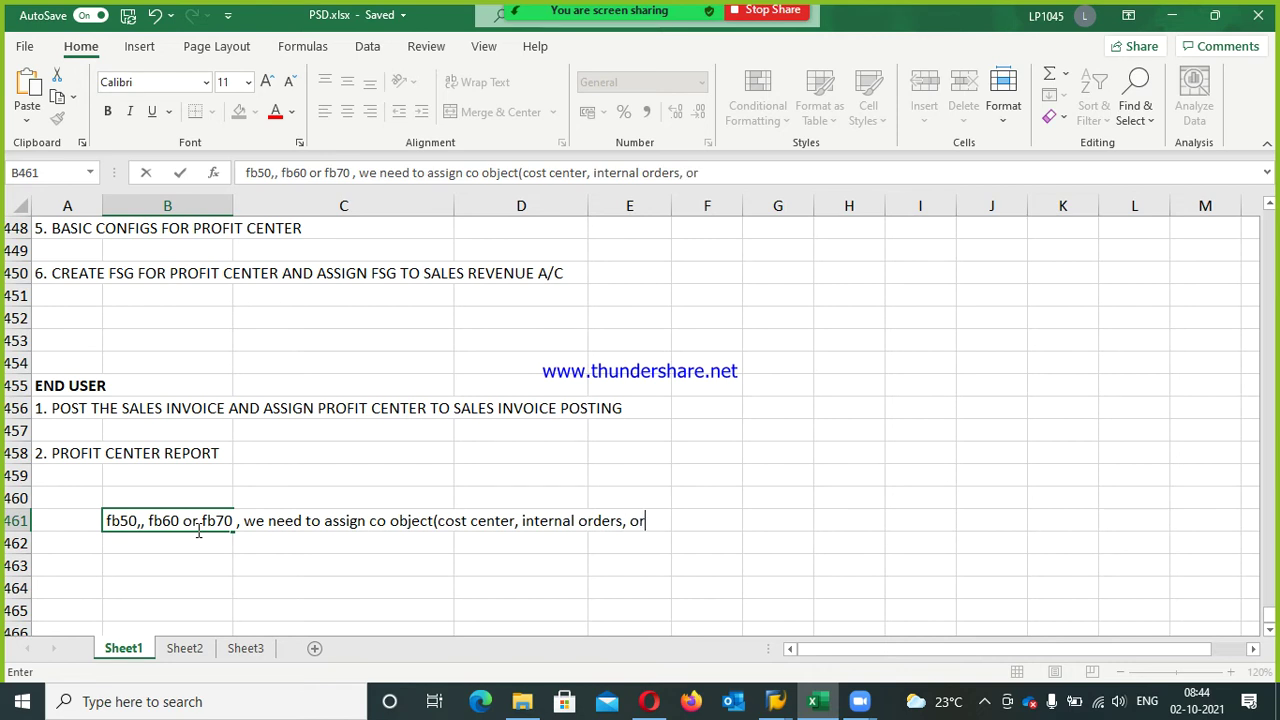
text(center))
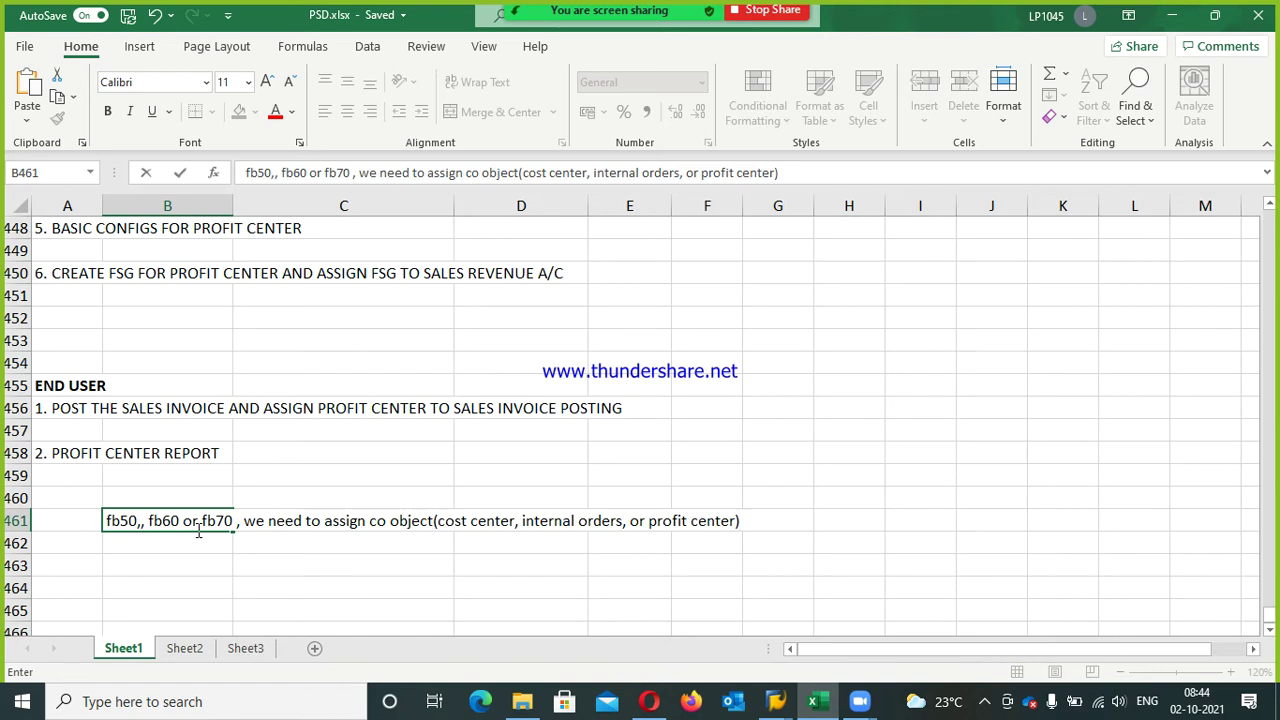
key(Return)
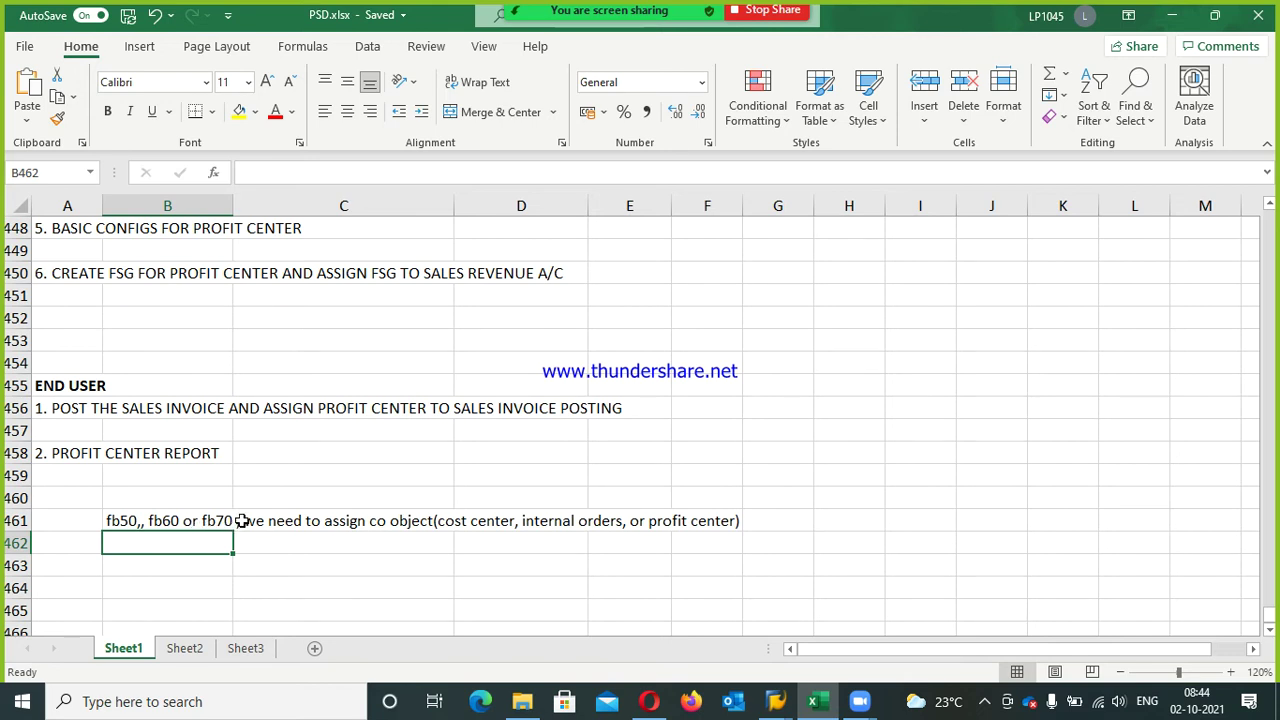
Review the end-user and configuration steps and locate item 4, the dummy profit center, in cell A446
scroll(362, 558, up, 2)
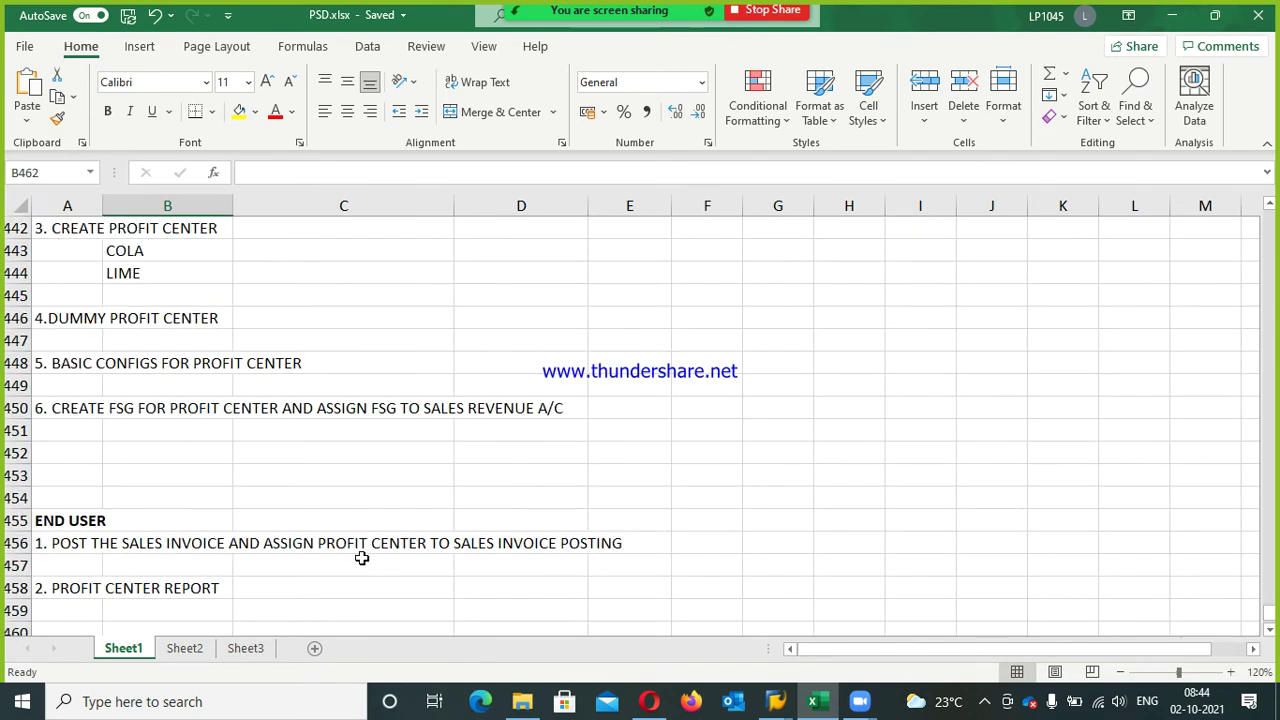
scroll(362, 556, down, 1)
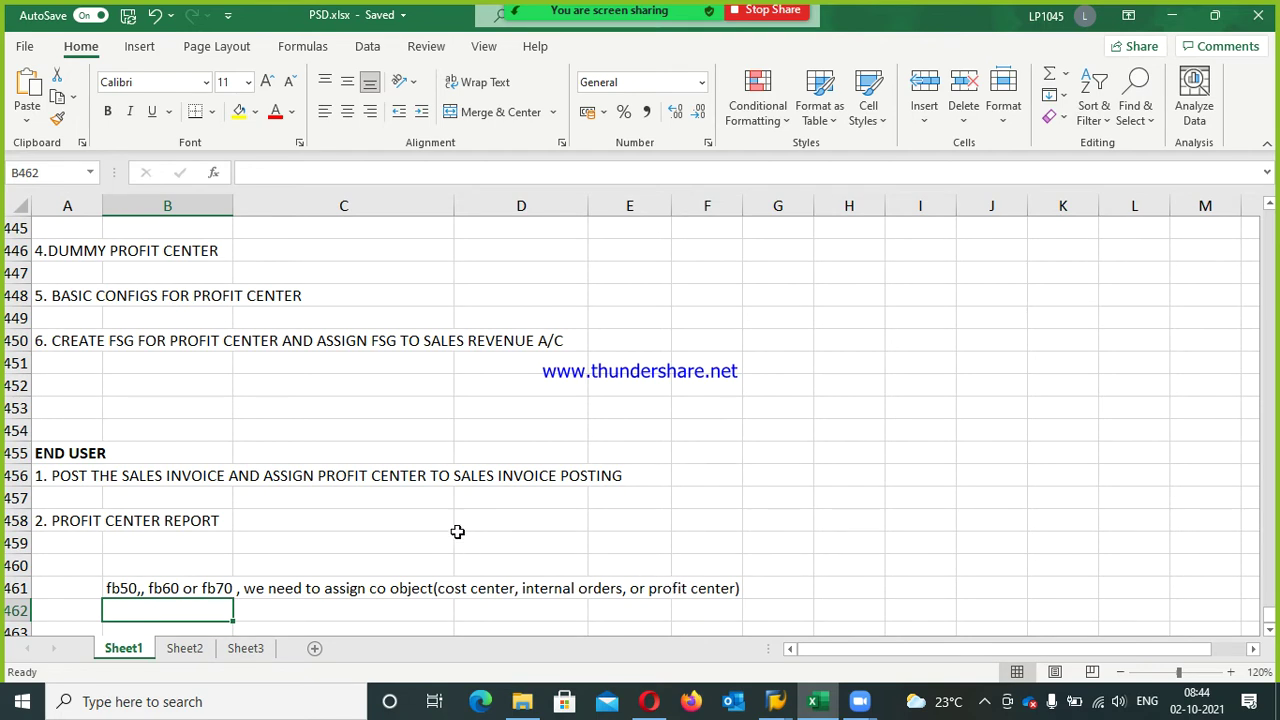
scroll(434, 520, up, 2)
click(108, 396)
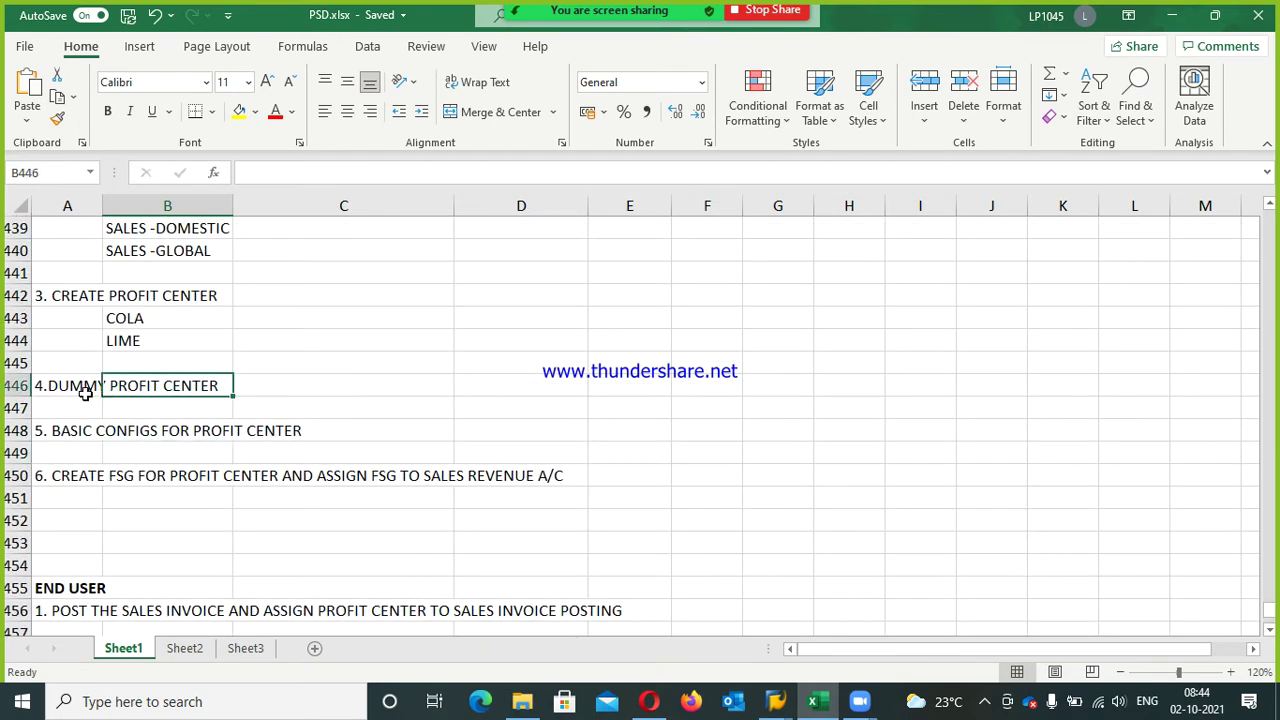
click(84, 392)
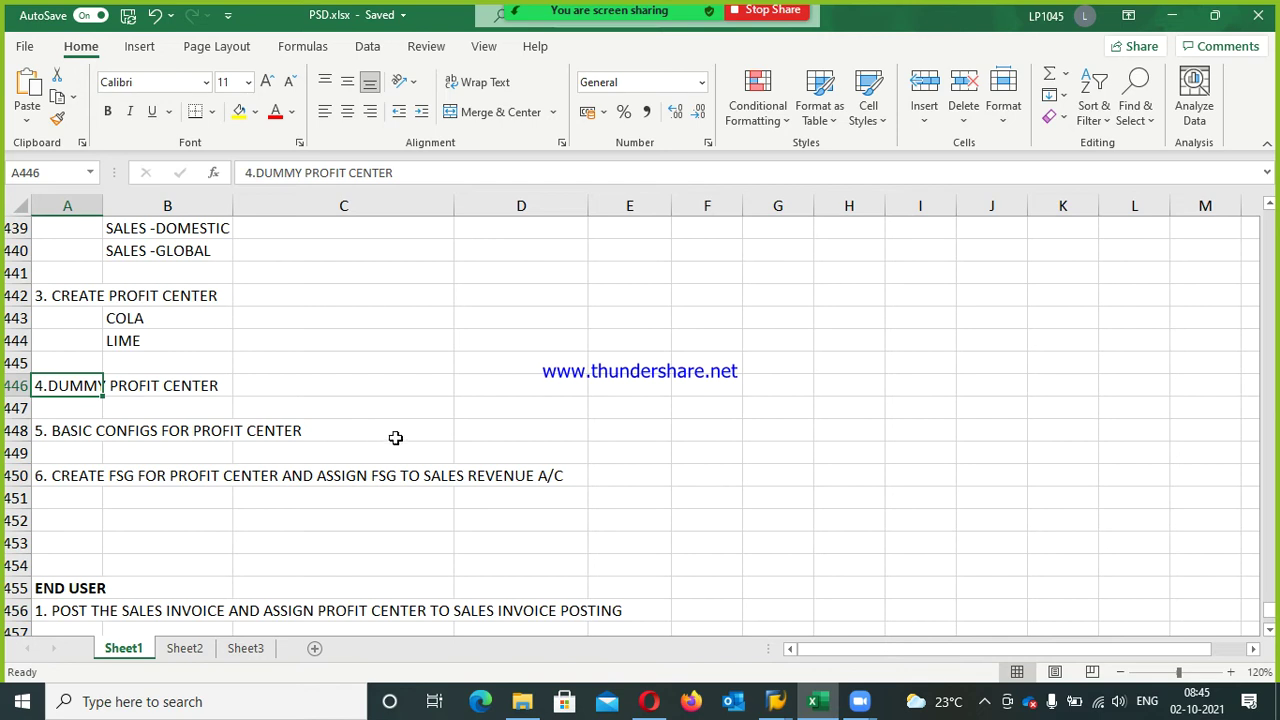
Switch to the SAP IMG, start the Create Dummy Profit Center activity and open the basic data for dummy profit center PSD-DUMMY
mouse_move(776, 701)
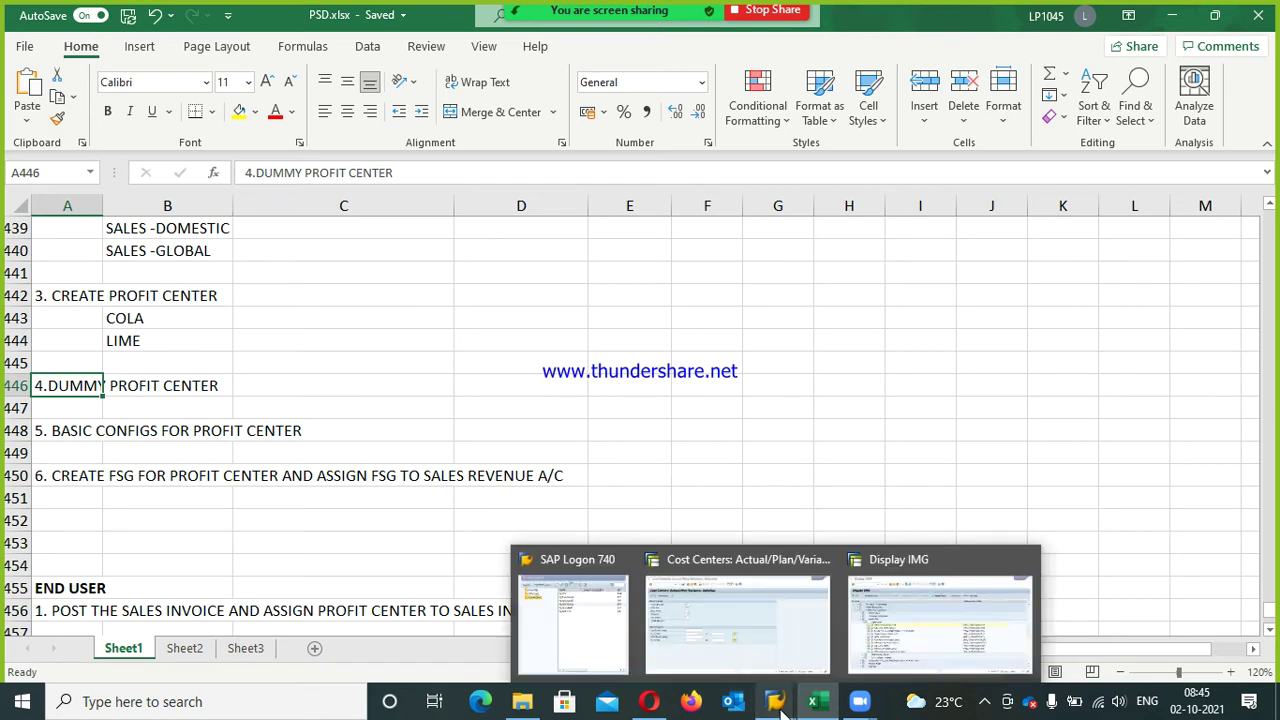
click(880, 652)
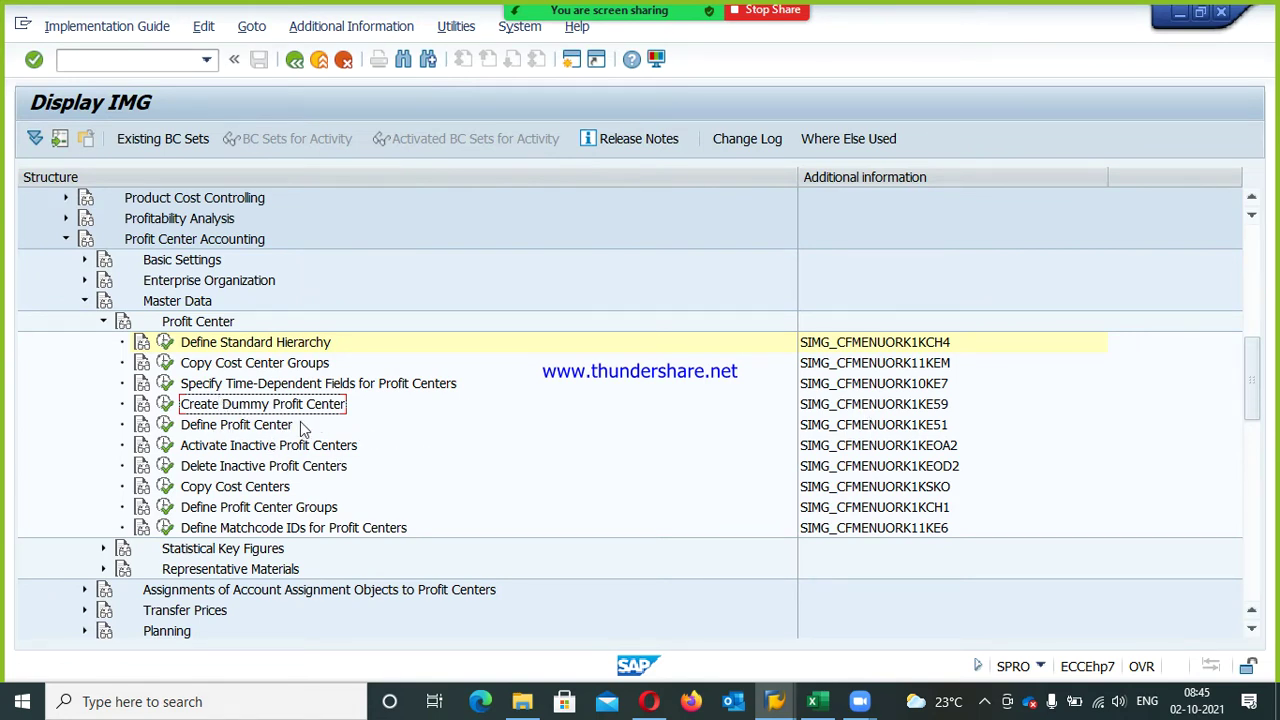
click(960, 410)
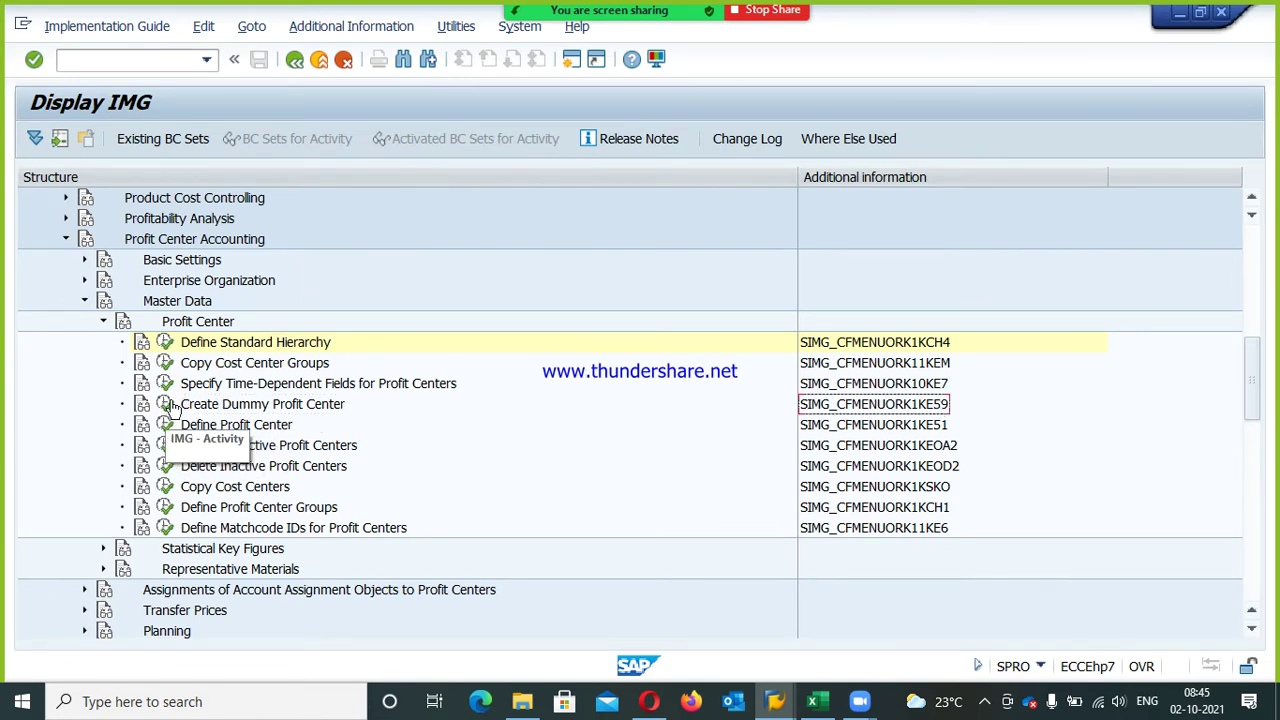
double_click(225, 404)
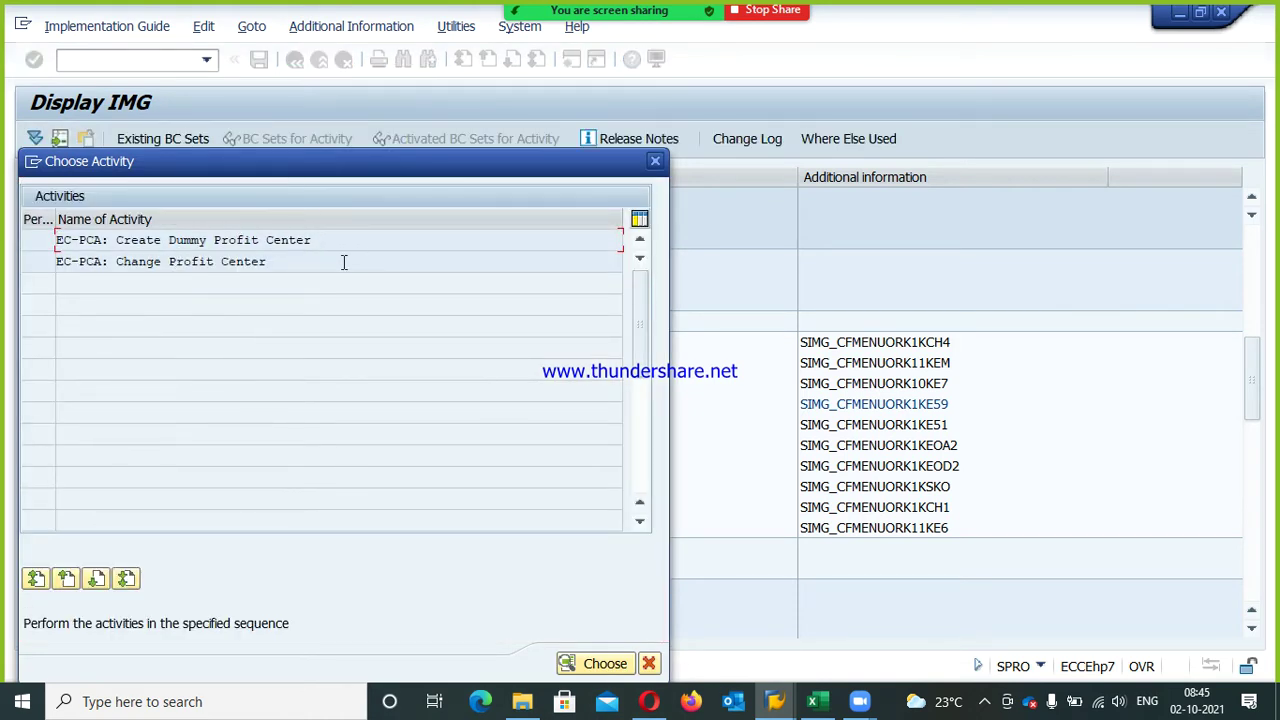
double_click(238, 245)
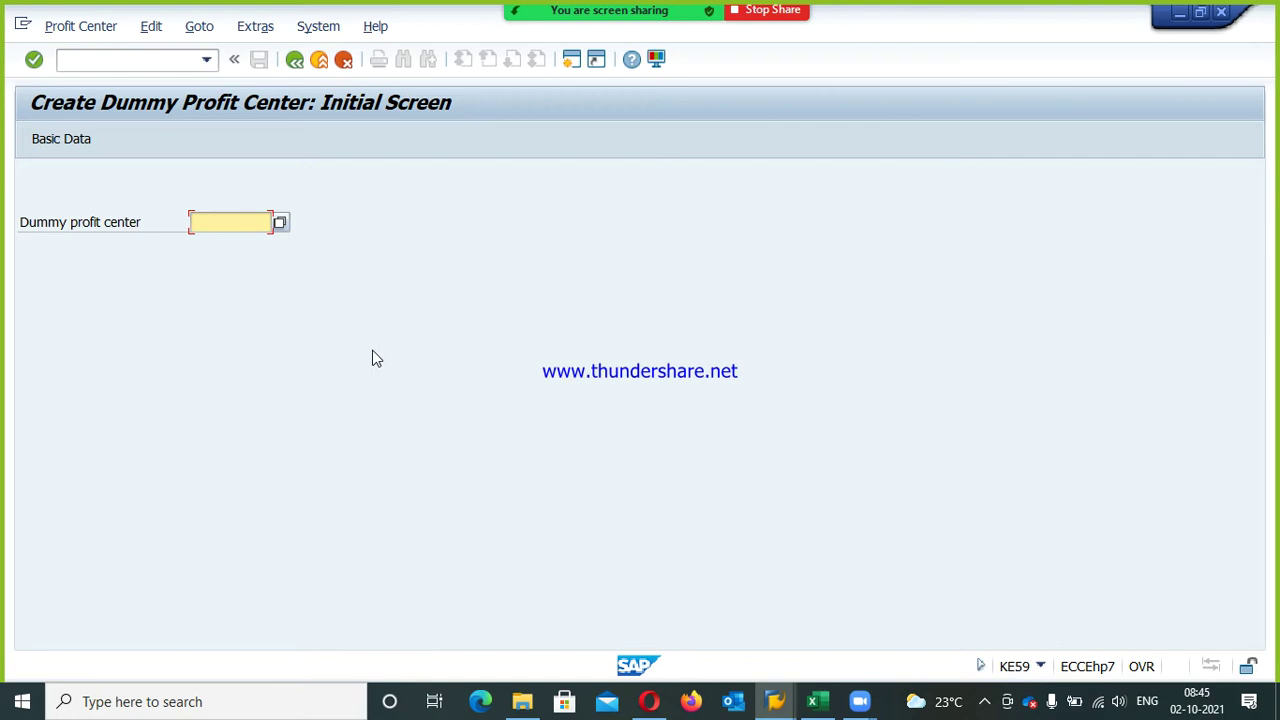
text(PSD-DUMMY)
click(58, 141)
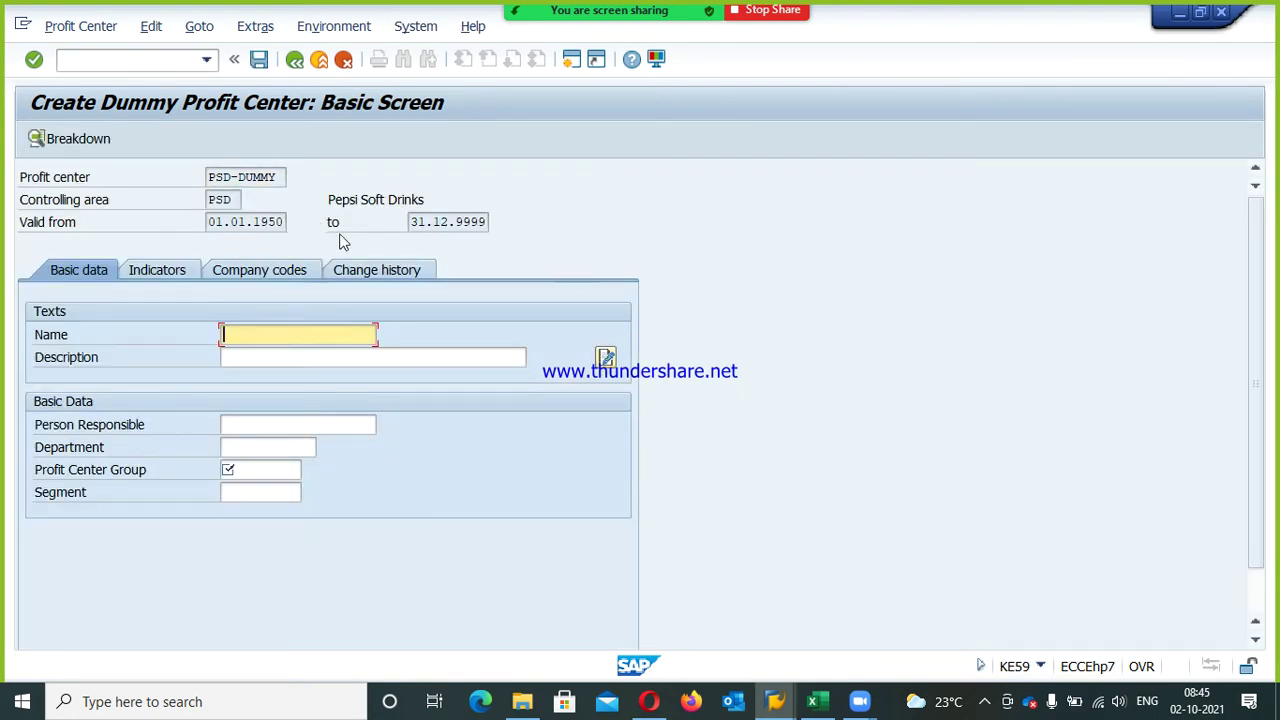
Enter the name DUMMY PC, description DUMMY PROFIT CENTER and person responsible DUMMY for the dummy profit center
click(279, 341)
text(Dumm)
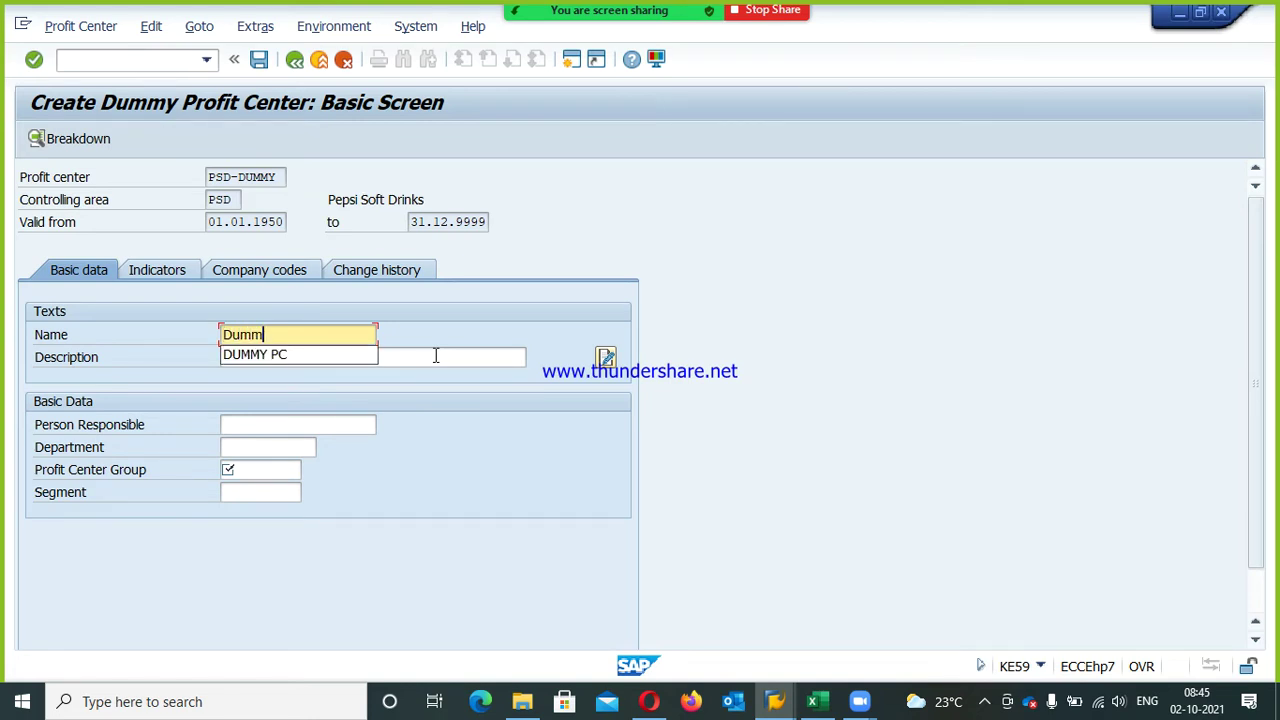
key(Down)
key(Tab)
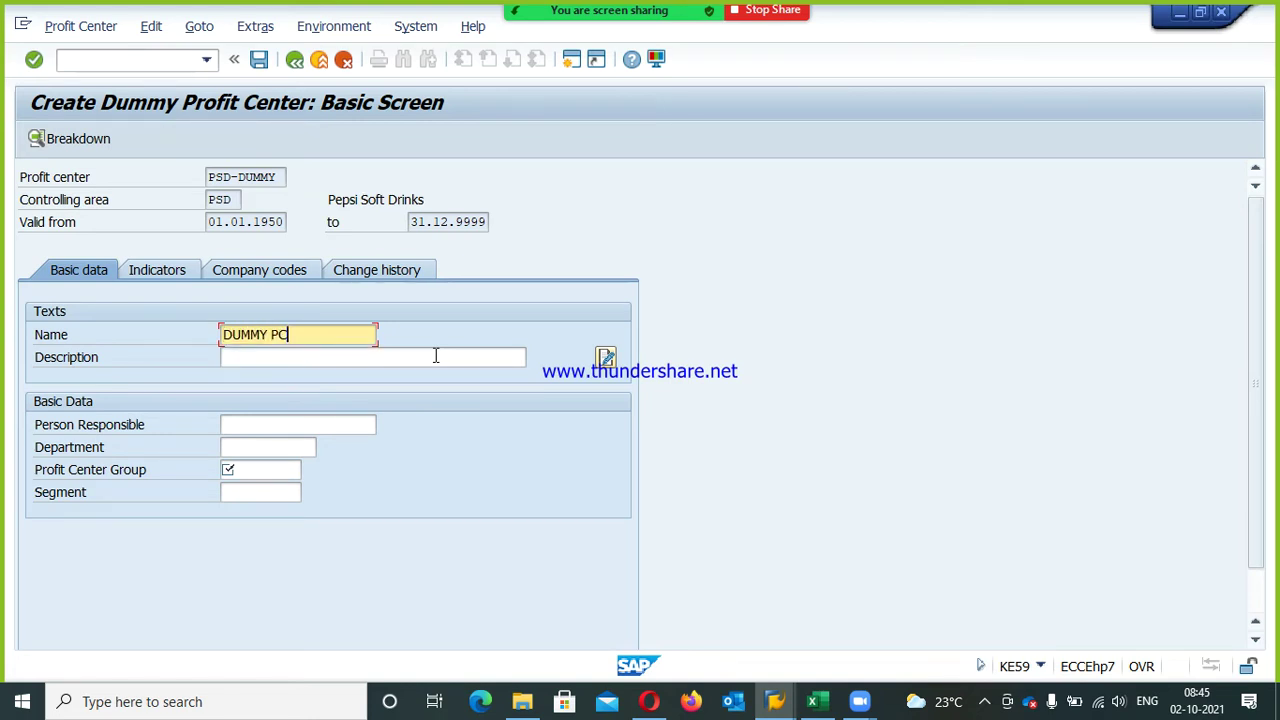
key(Down)
key(Tab)
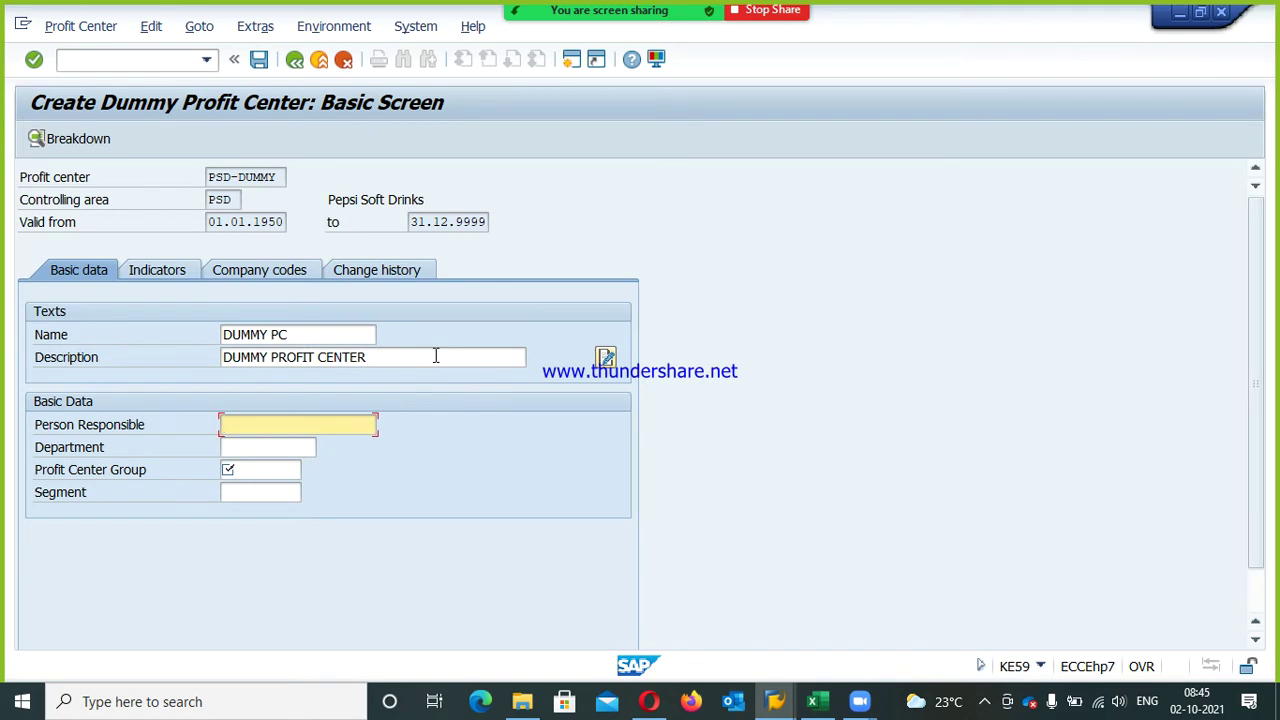
text(d)
key(Down)
key(Tab)
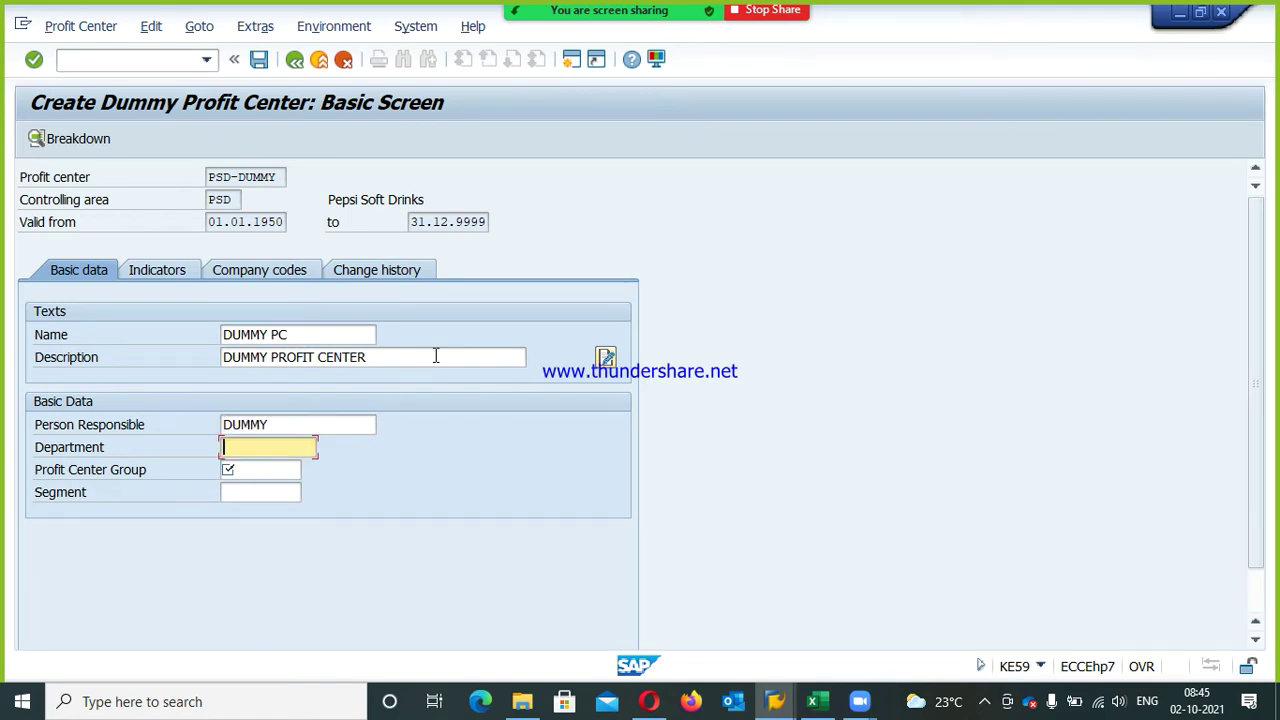
Assign the dummy profit center to profit center group PSD, save it and return to the IMG structure
key(Tab)
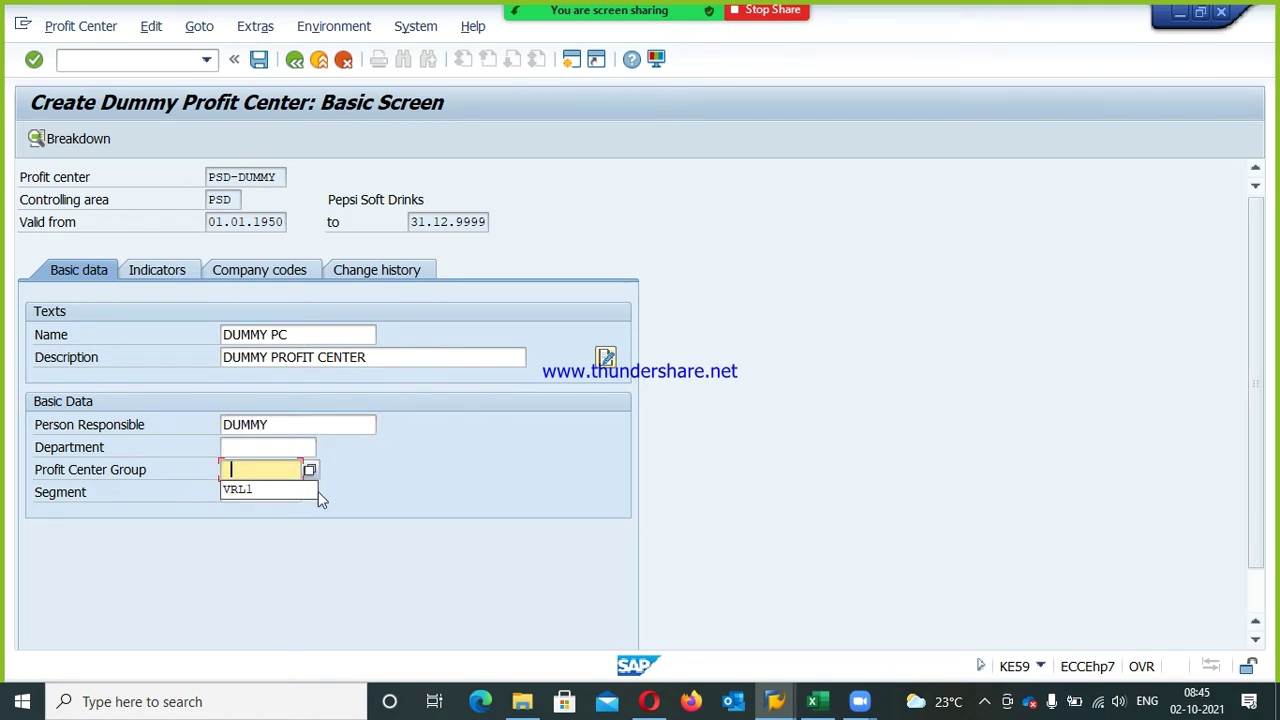
click(309, 470)
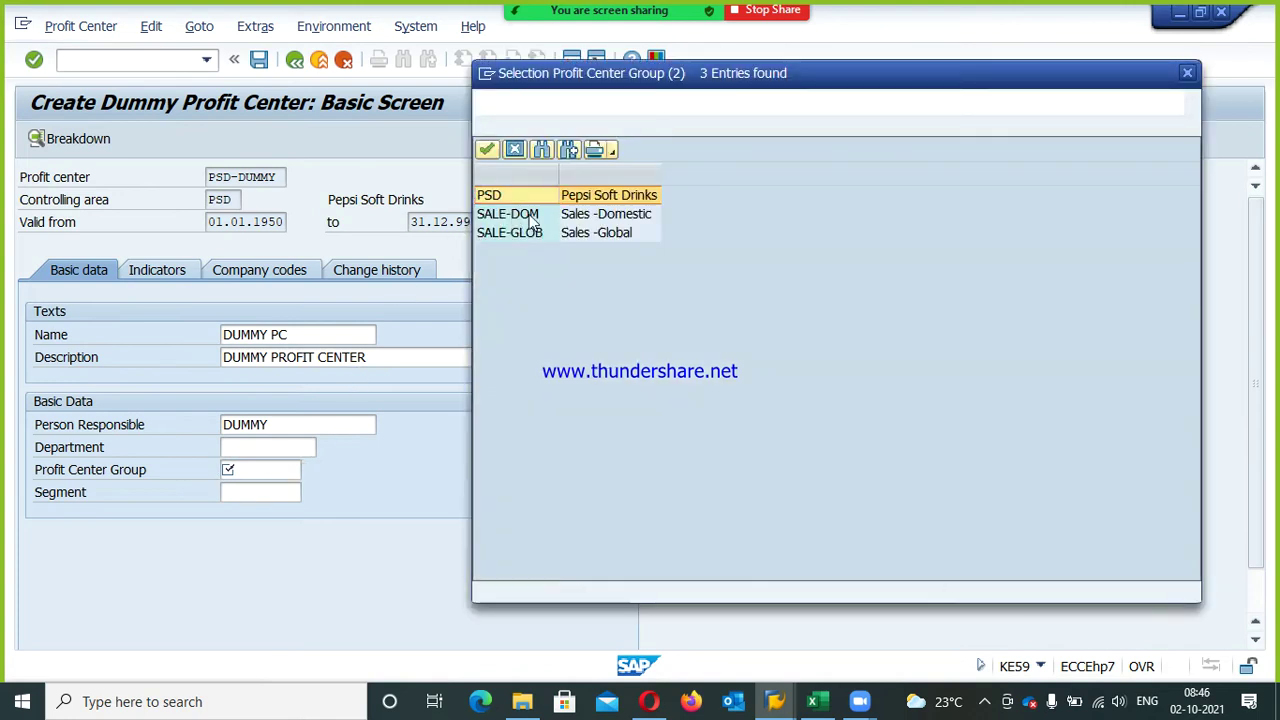
double_click(519, 199)
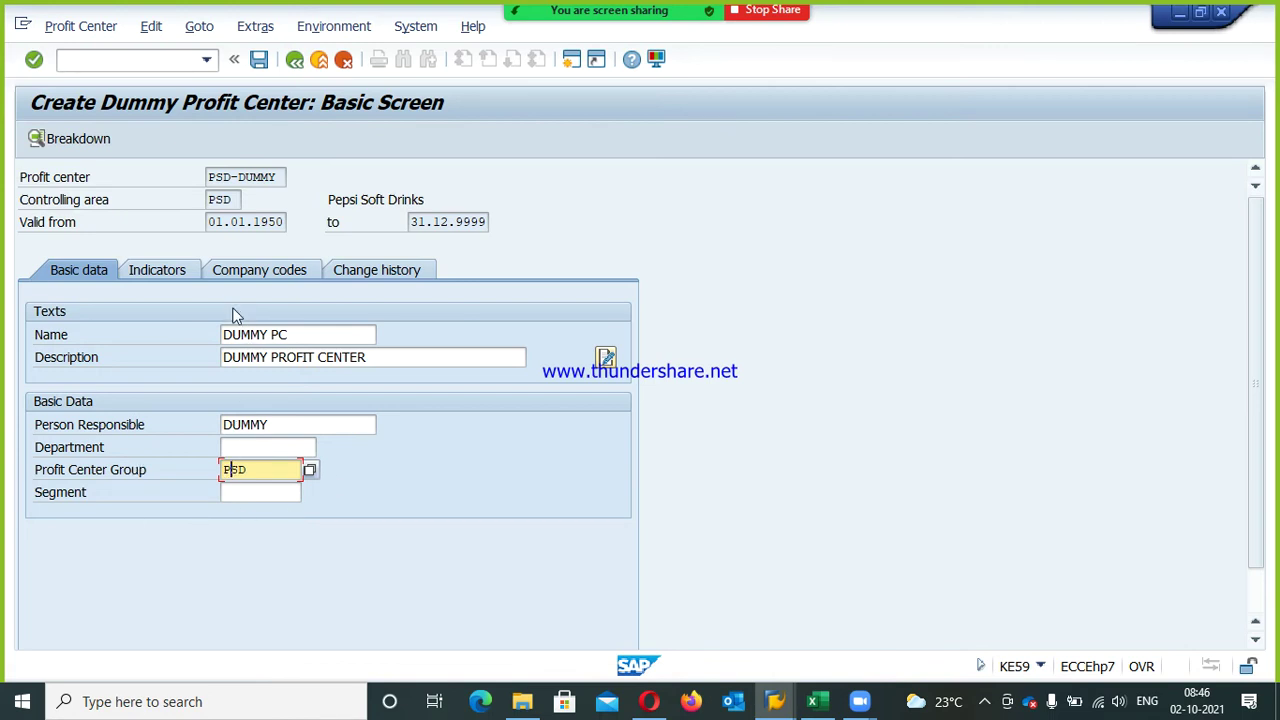
click(261, 469)
key(ctrl+s)
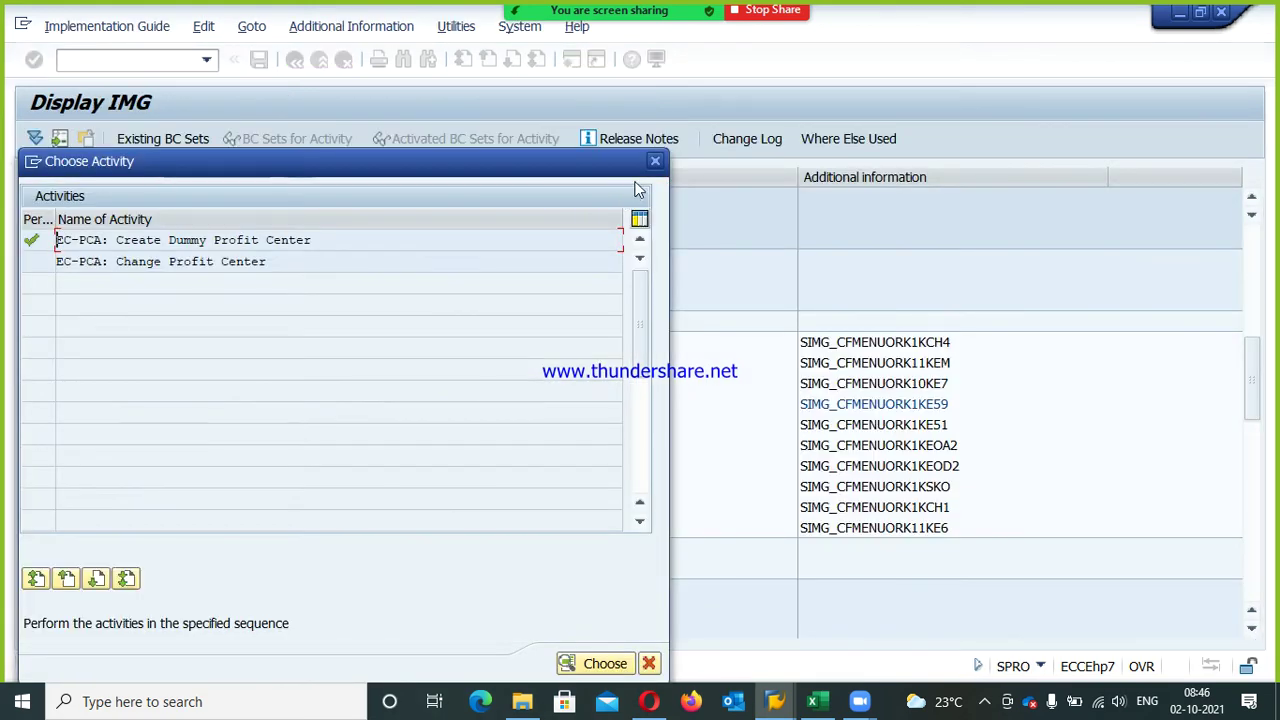
click(654, 162)
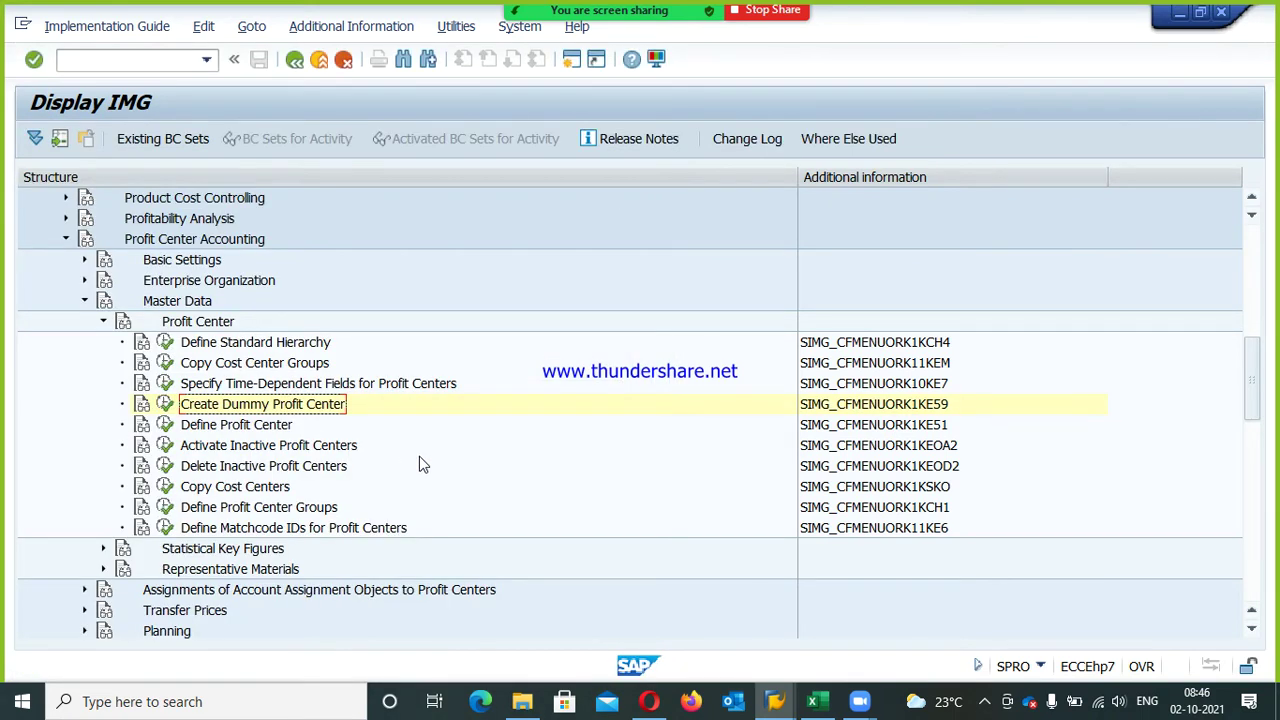
Start the Create profit center activity under Define Profit Center and open the master data for profit center PSD-COLA
click(227, 427)
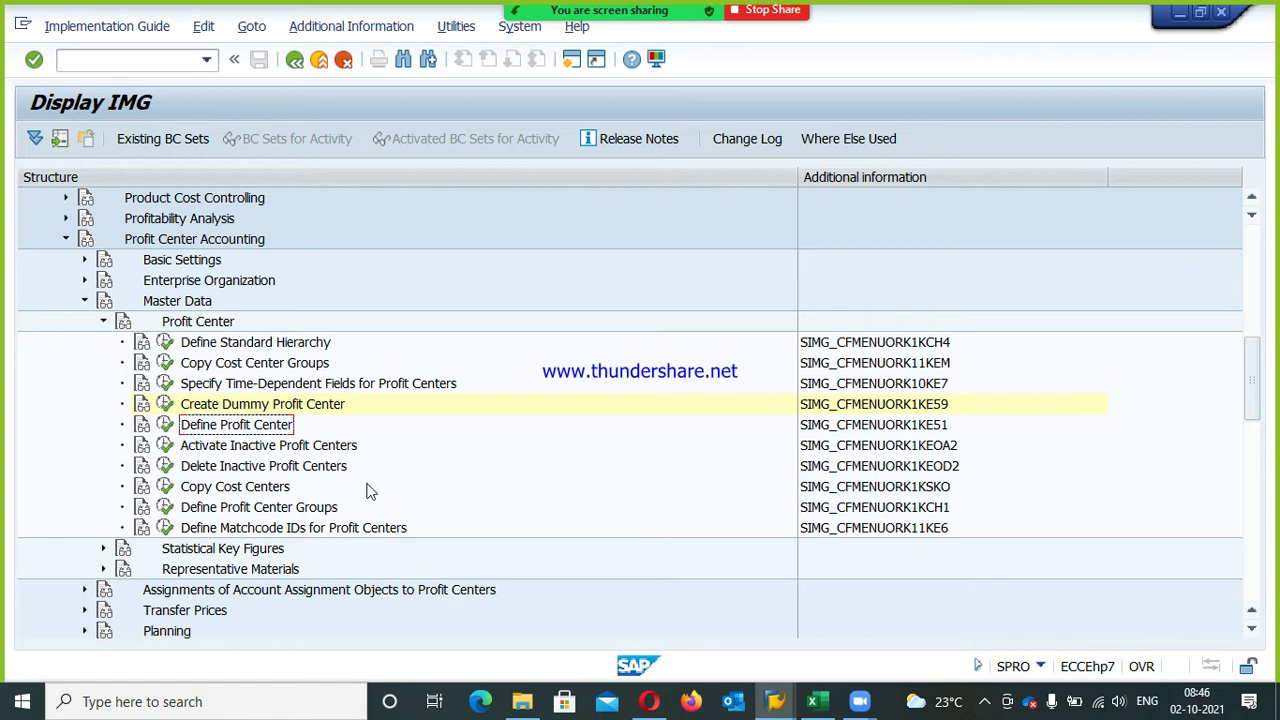
click(166, 426)
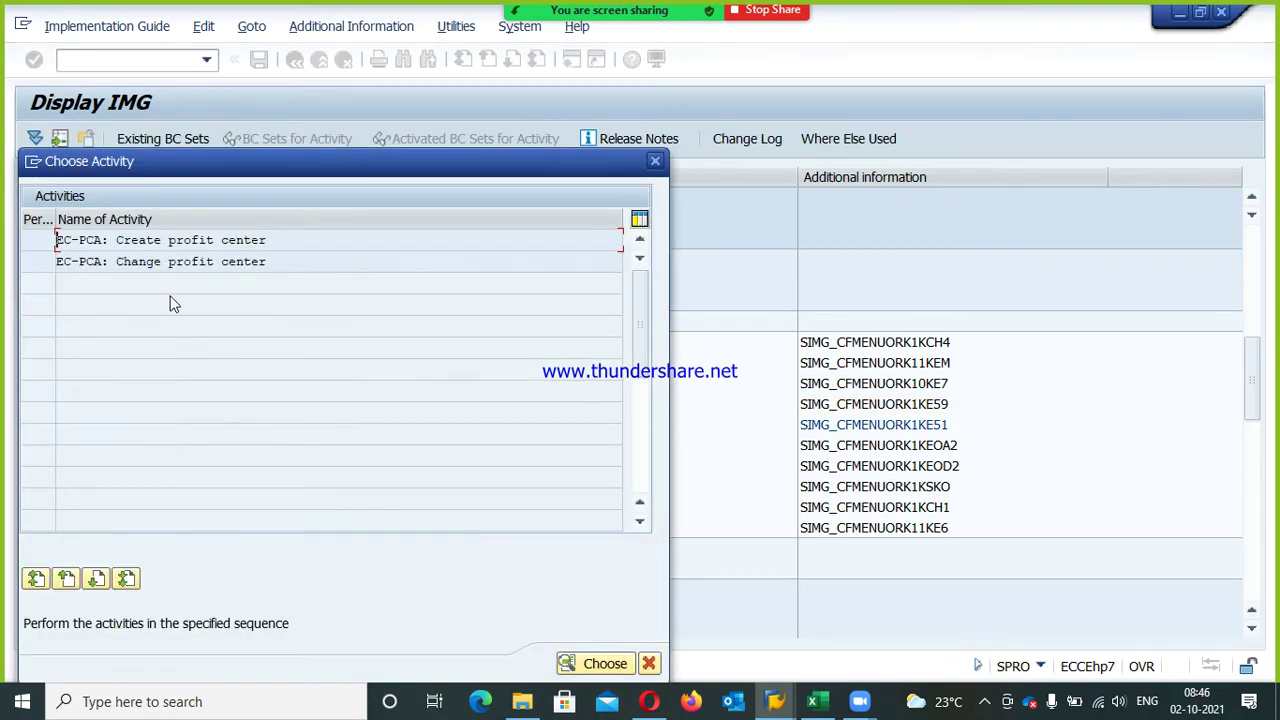
double_click(155, 240)
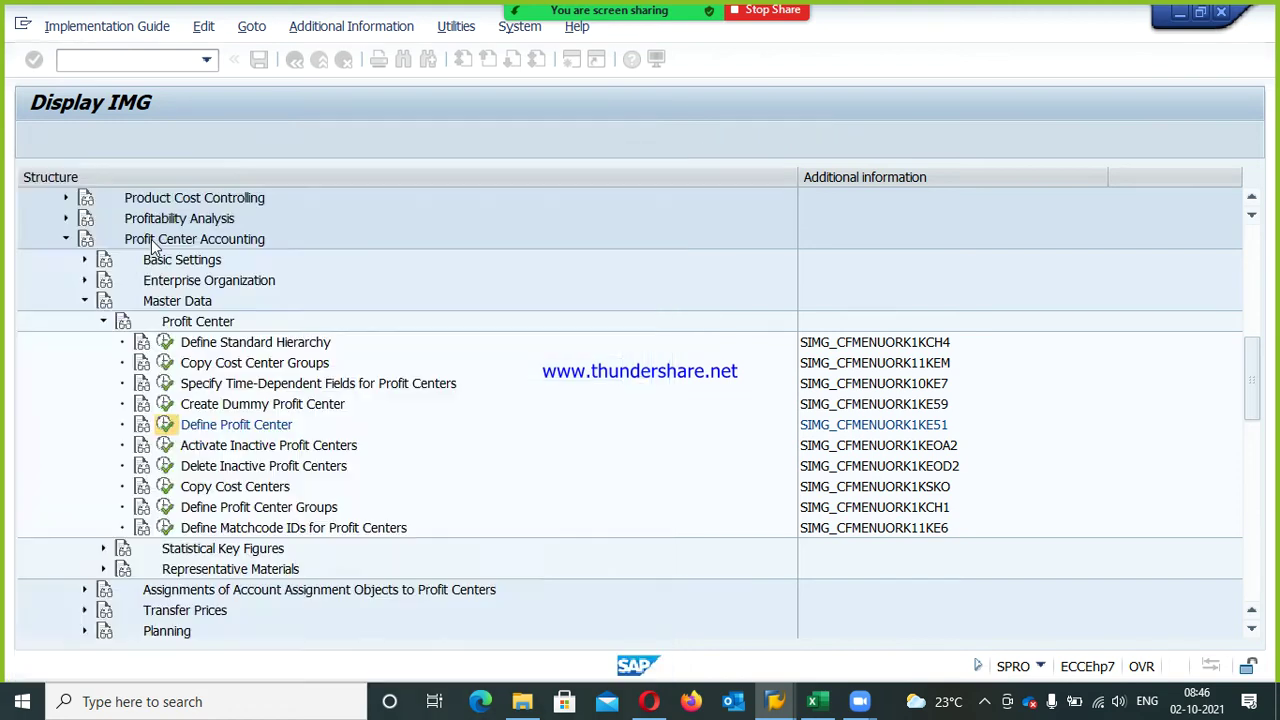
key(Return)
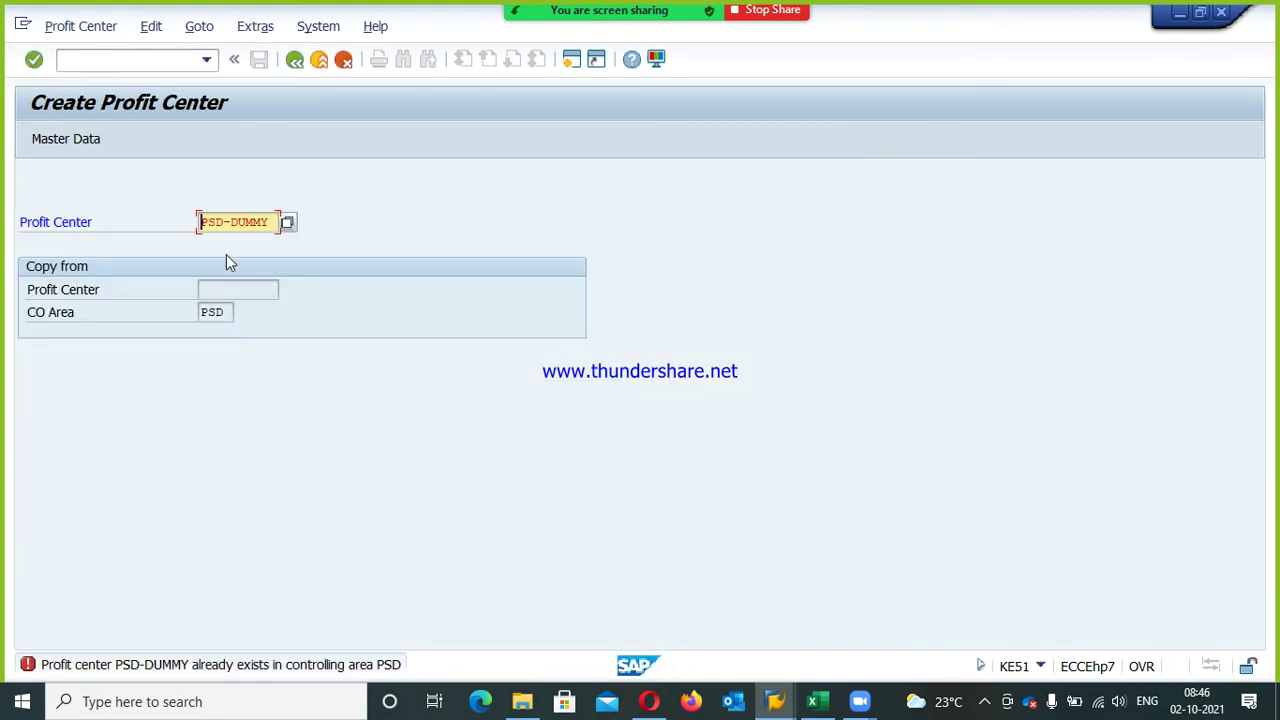
click(231, 222)
key(Delete)
key(Delete)
key(Delete)
key(Delete)
key(Delete)
text(COLA)
click(93, 148)
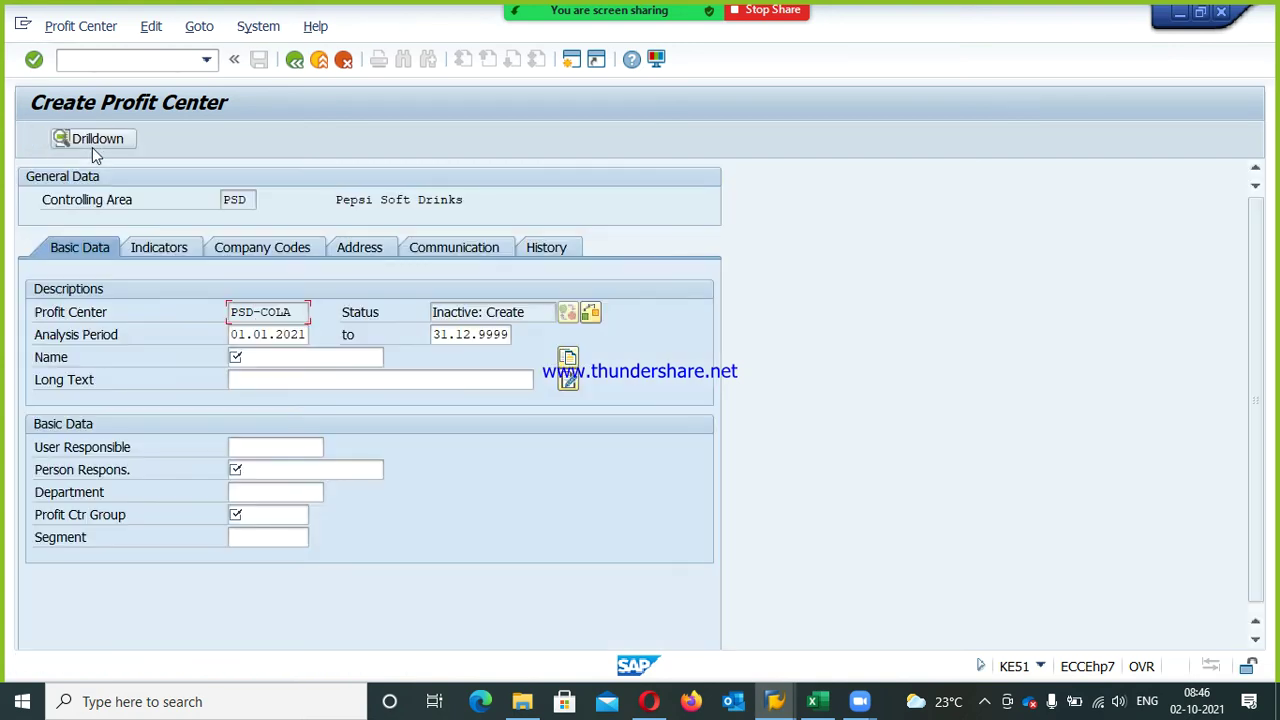
Enter the name Sales-Domestic and long text "Sales -Domestic" for profit center PSD-COLA
click(255, 356)
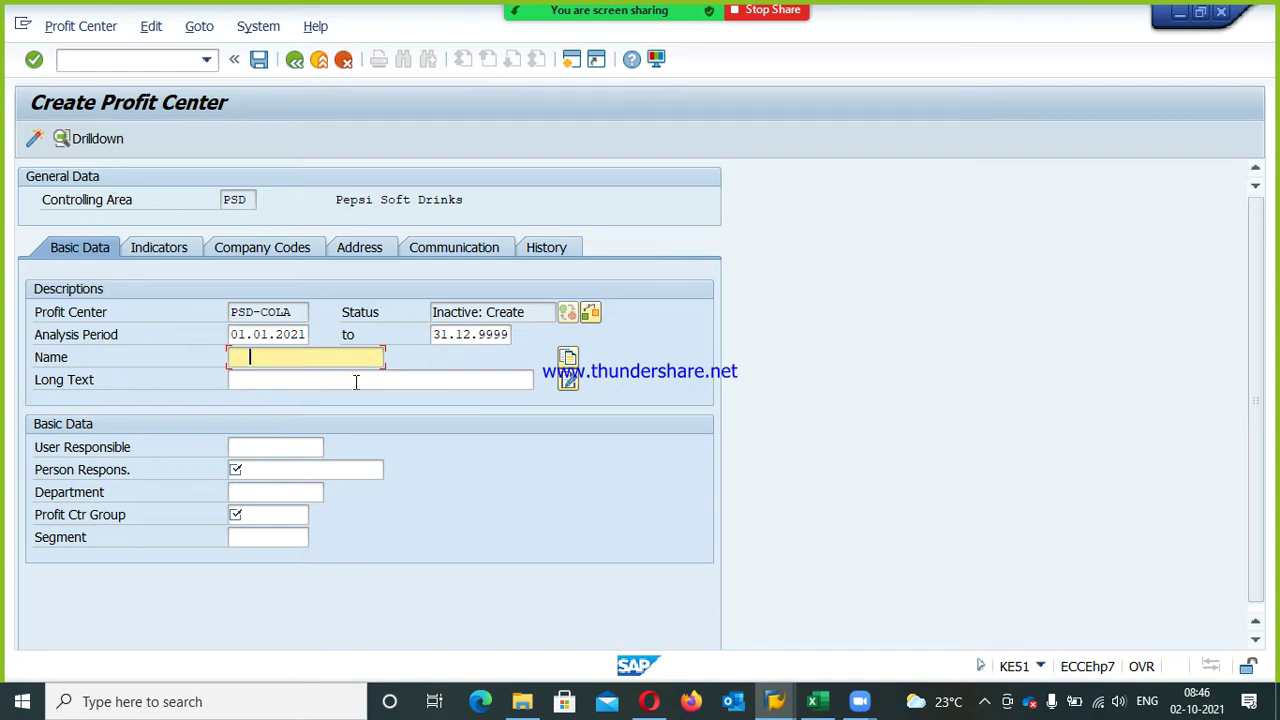
text(Sae)
key(BackSpace)
text(les-)
text(Domest)
click(354, 381)
text(Sales -Domestic)
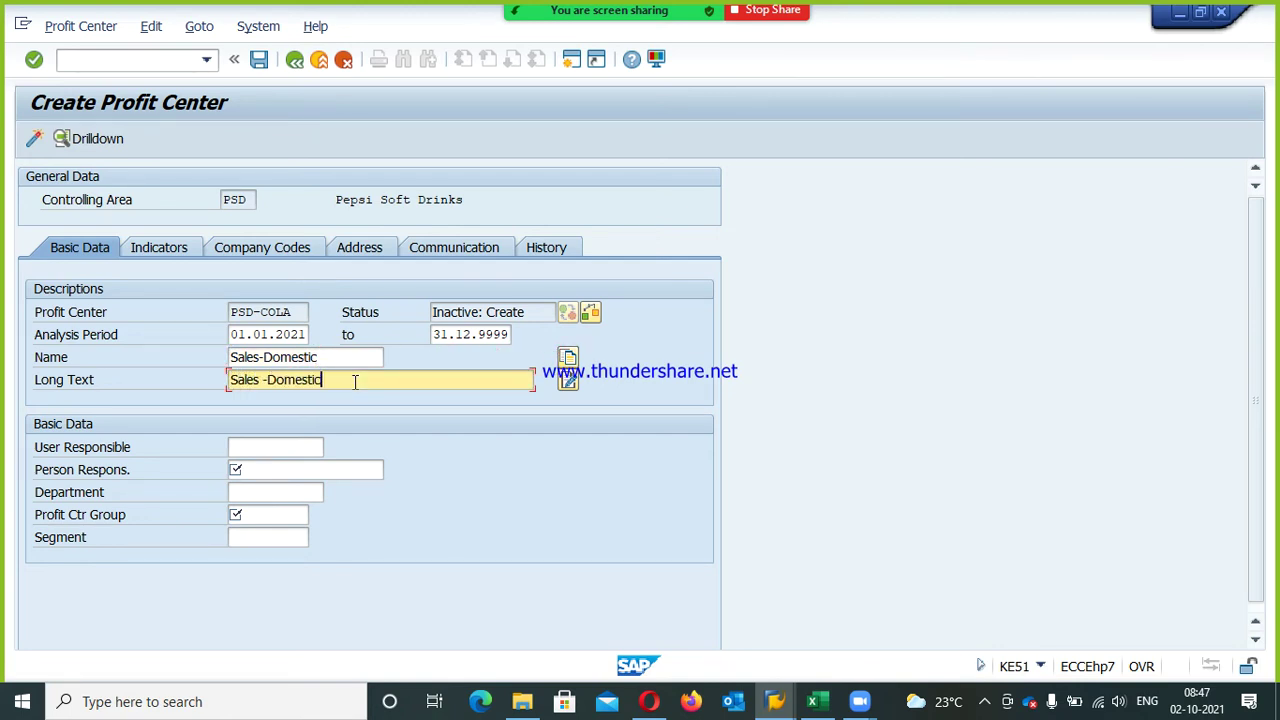
key(Return)
Enter the person responsible for PSD-COLA, assign profit center group SALE-DOM and activate the profit center
key(Tab)
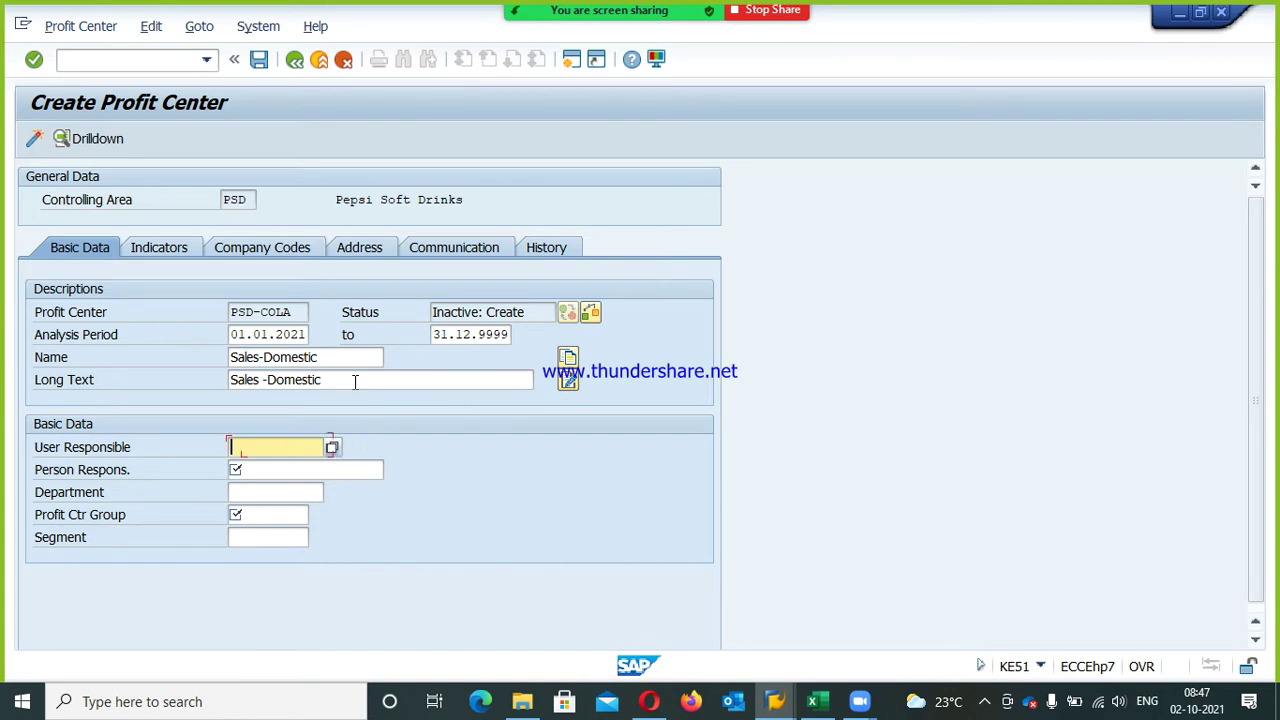
key(Tab)
text(Jai)
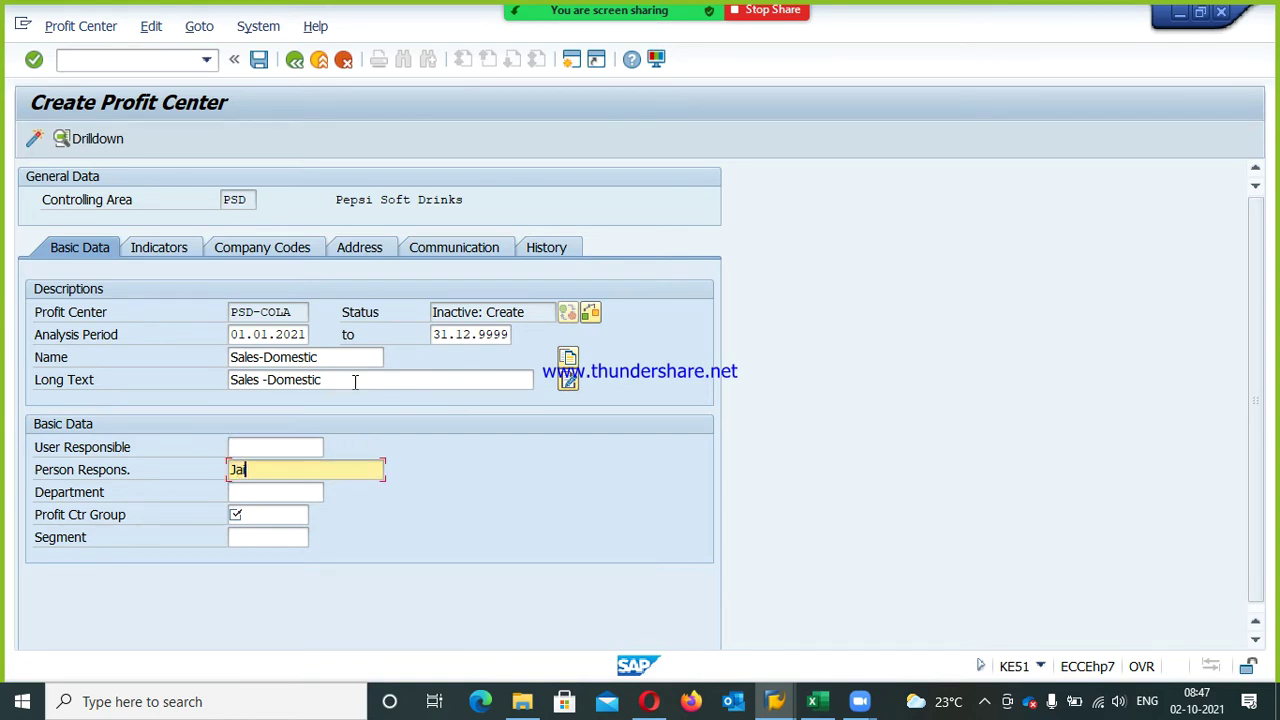
key(Tab)
key(Tab)
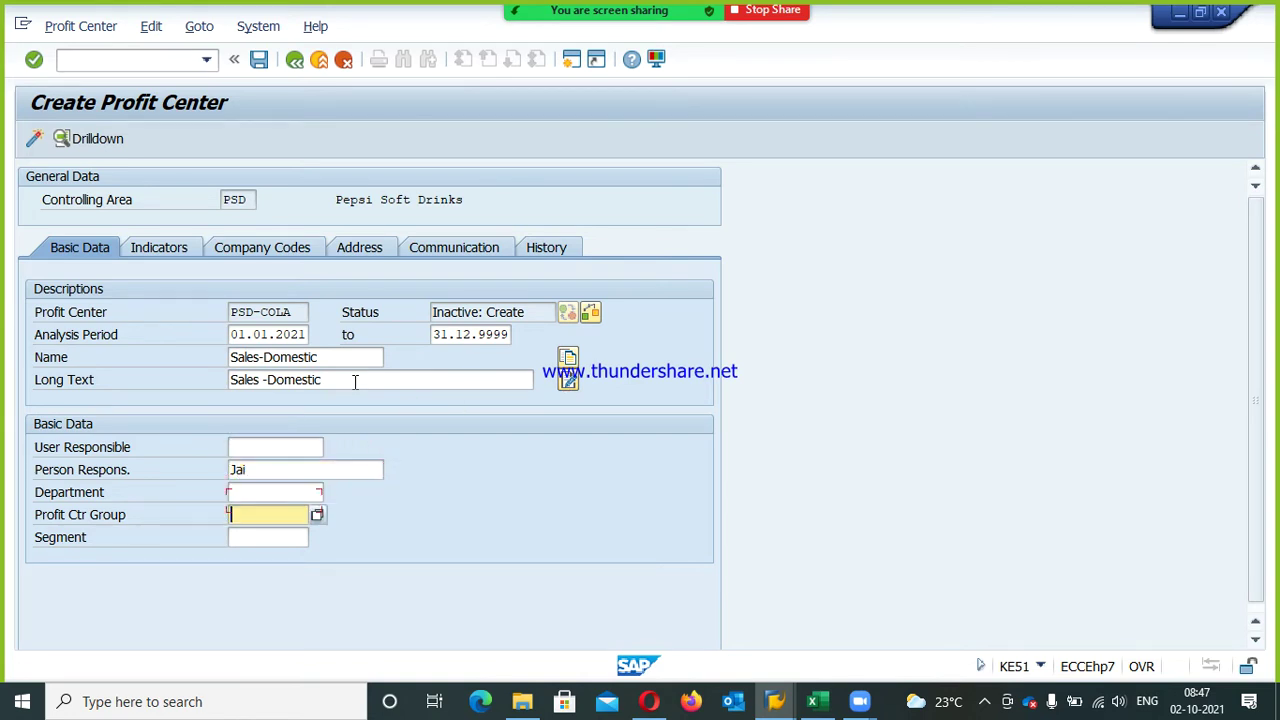
click(316, 515)
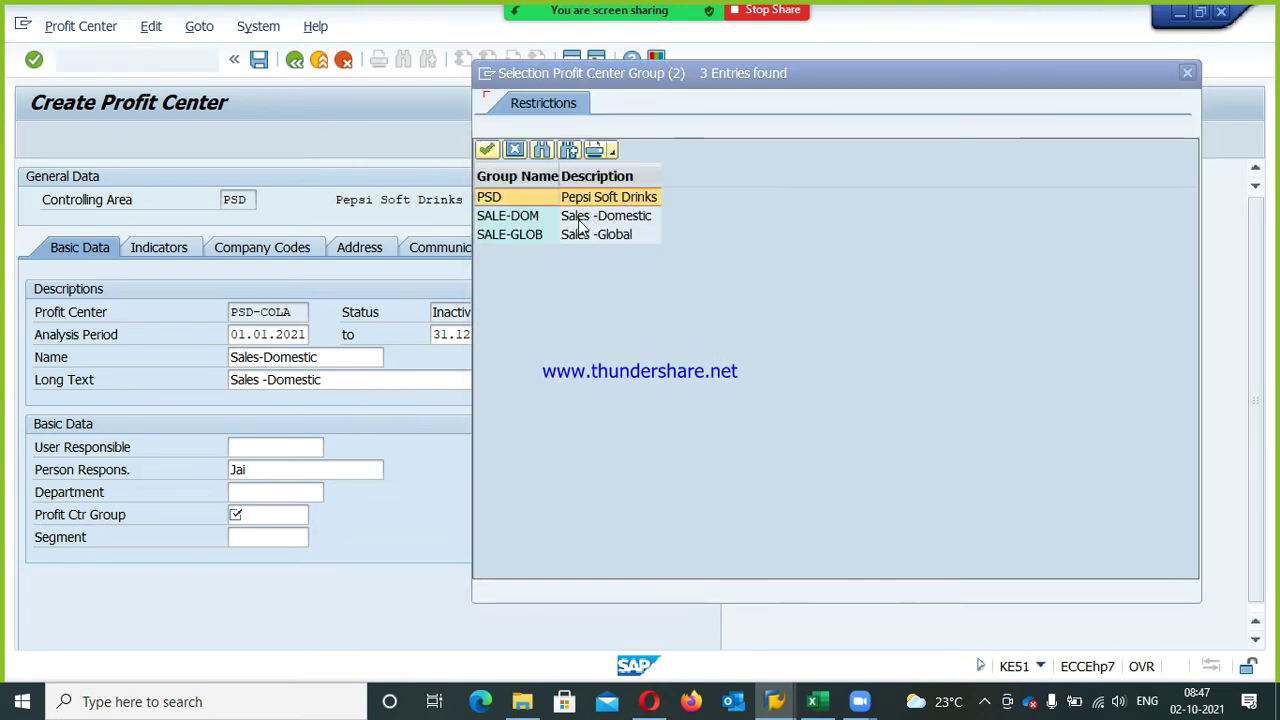
double_click(577, 218)
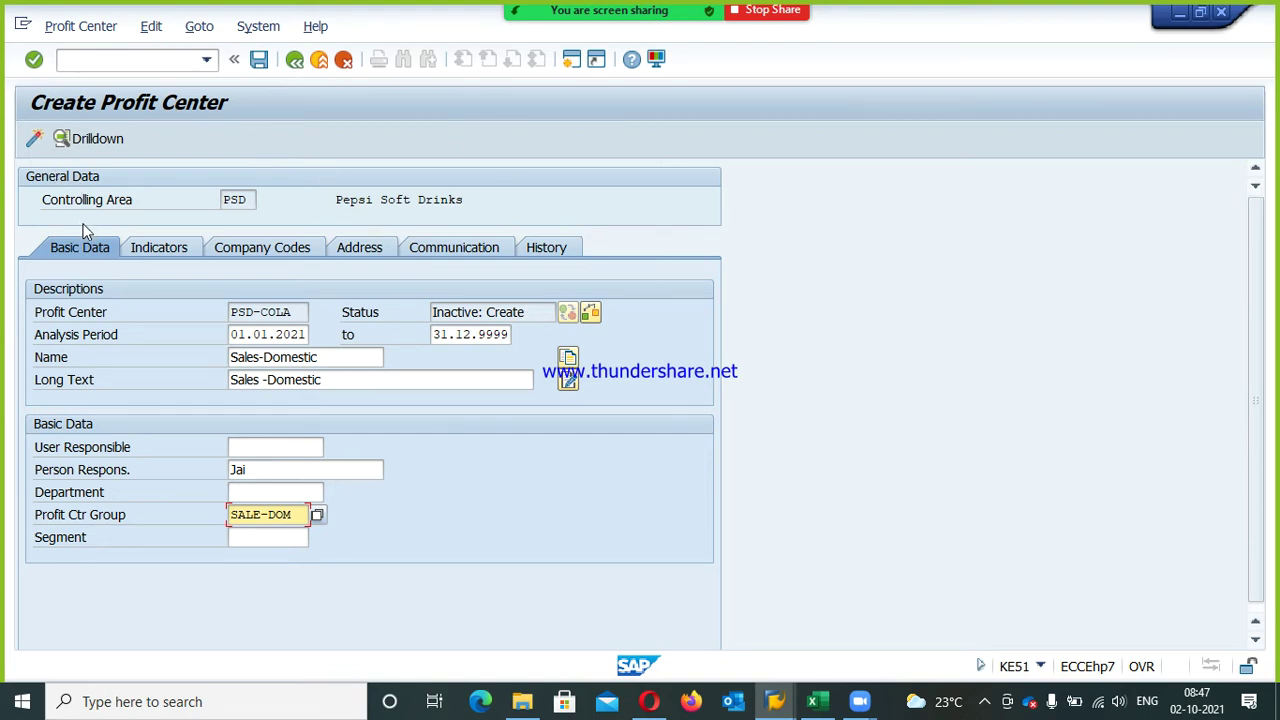
click(35, 142)
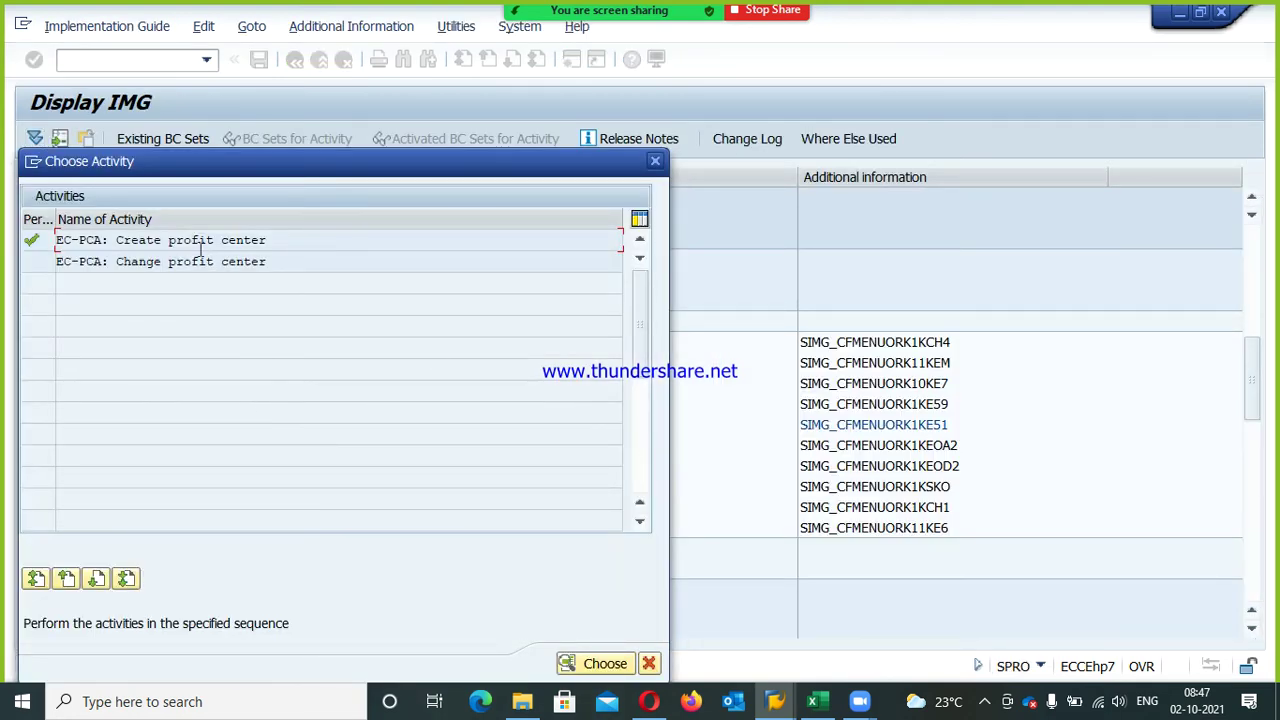
Start creating another profit center, PSD-LIME, and name it Sales-Domestic
double_click(140, 243)
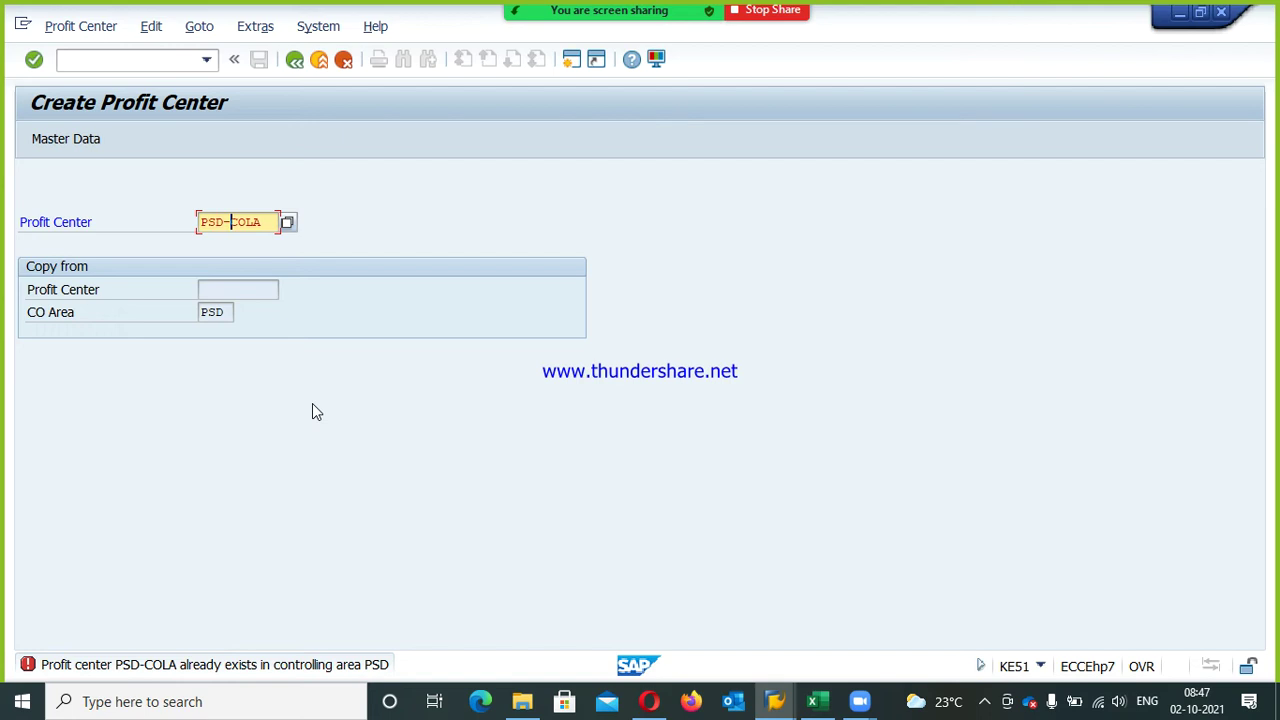
text(LIME)
key(Return)
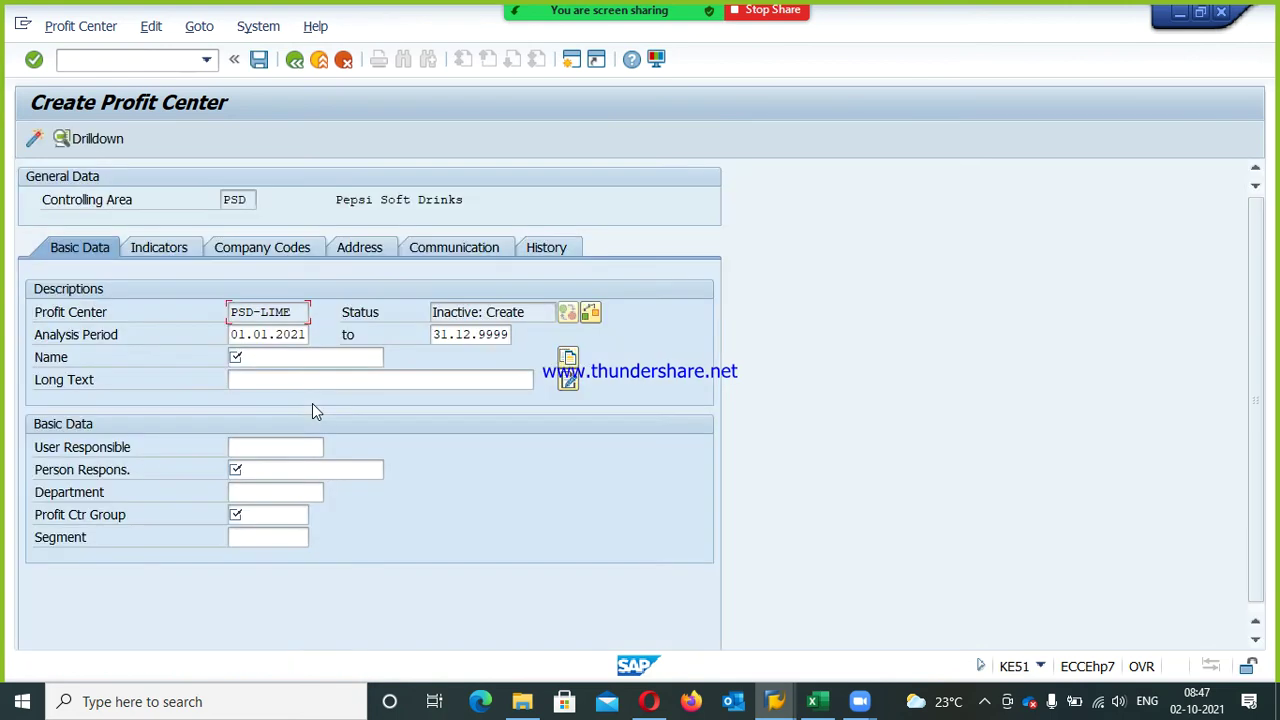
click(286, 360)
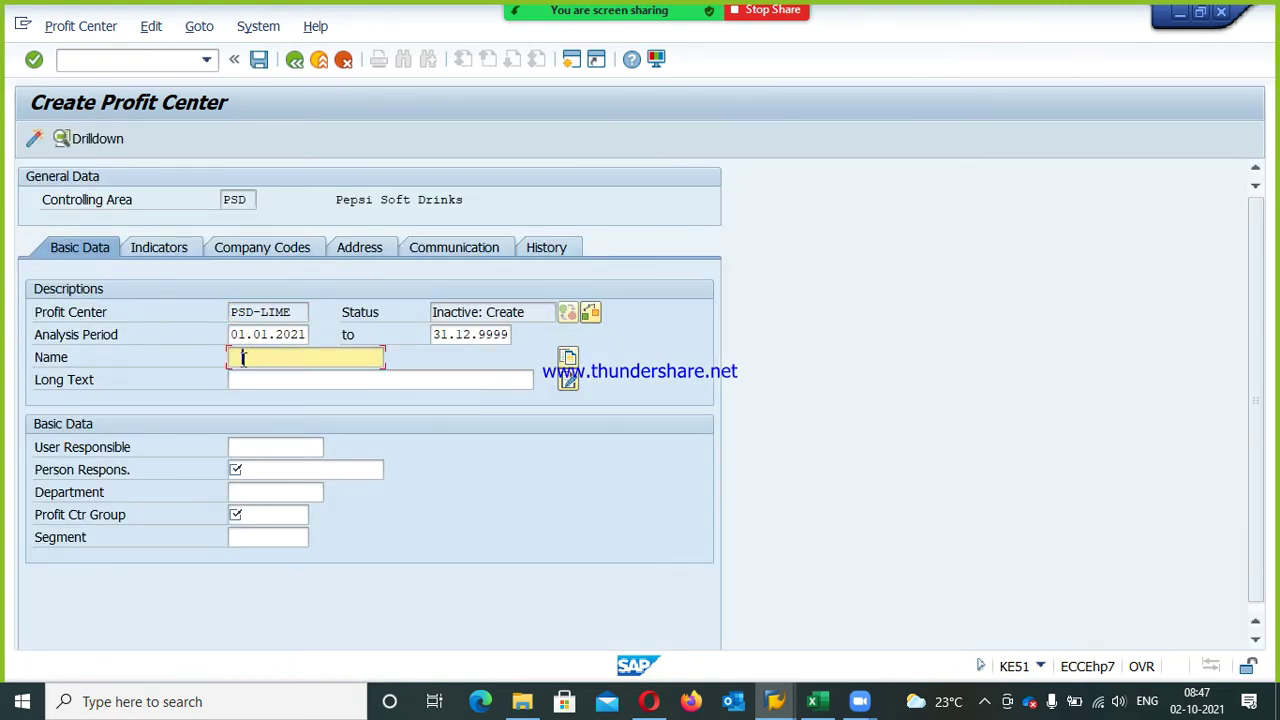
text(S)
key(BackSpace)
key(Down)
key(Return)
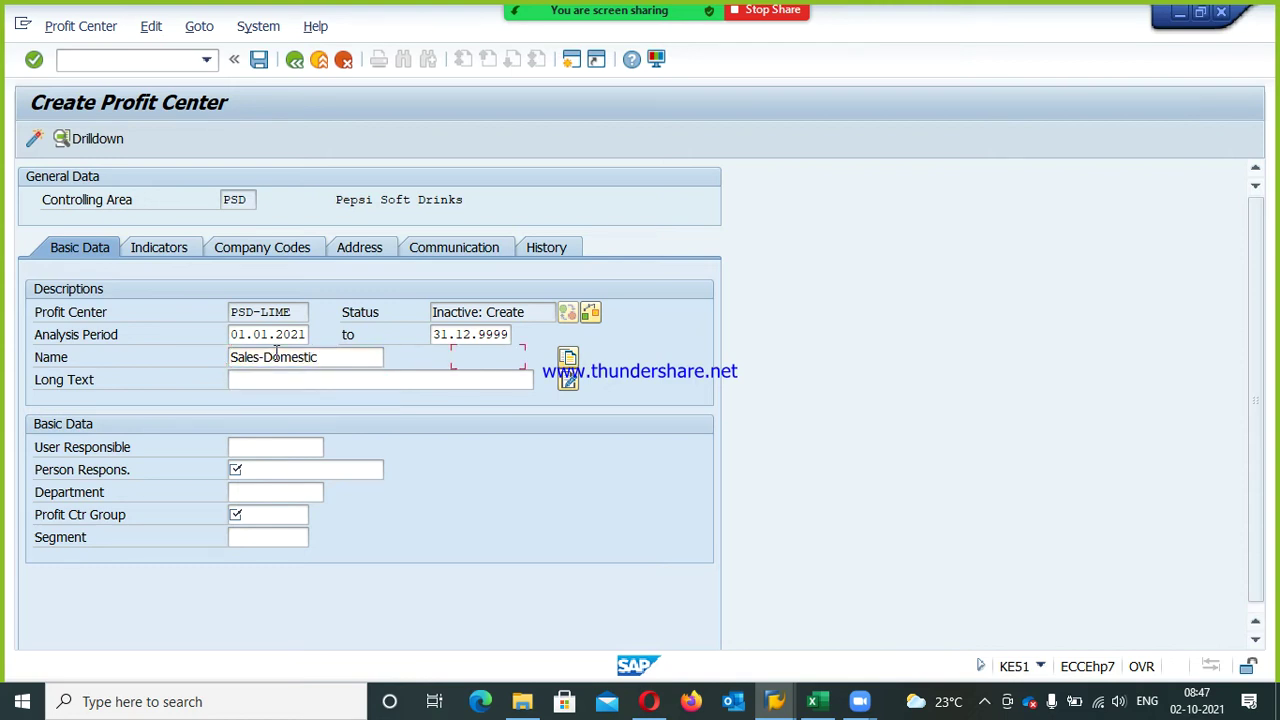
Choose the person responsible for PSD-LIME, set its profit center group to SALE-DOM and activate it
key(Tab)
key(Tab)
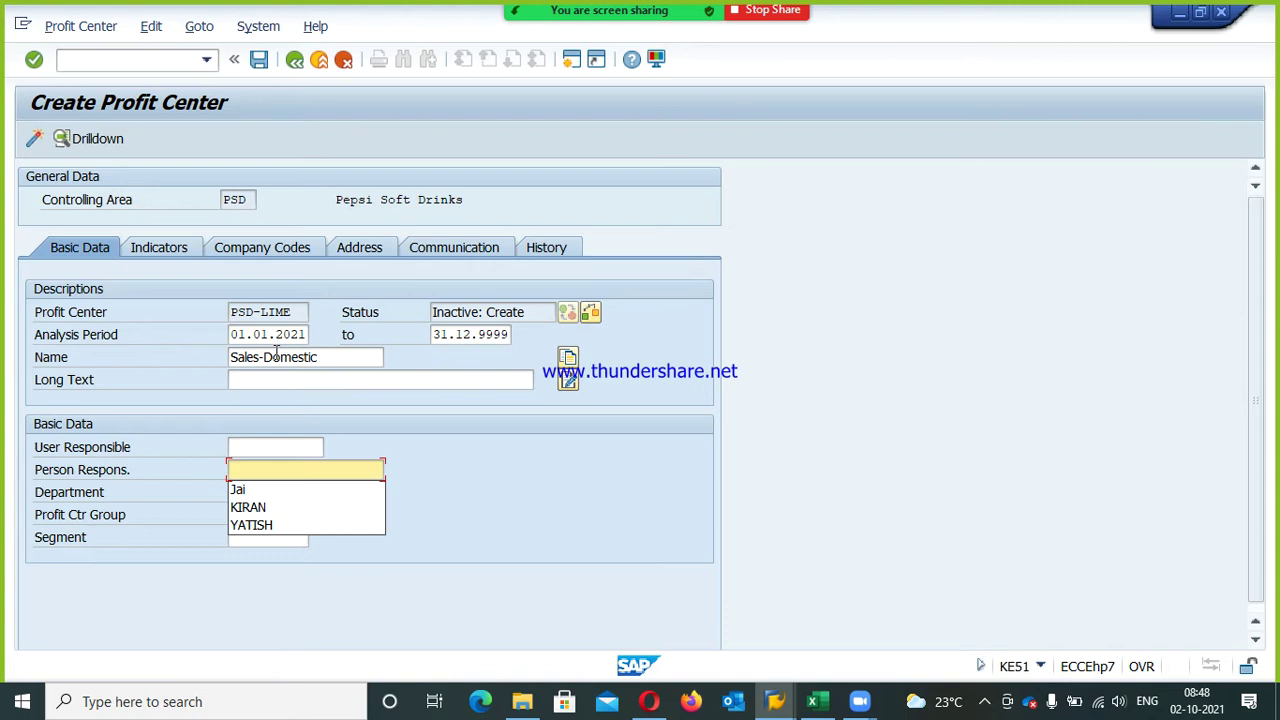
key(Down)
key(Down)
key(Return)
key(Tab)
key(Tab)
key(Return)
key(Return)
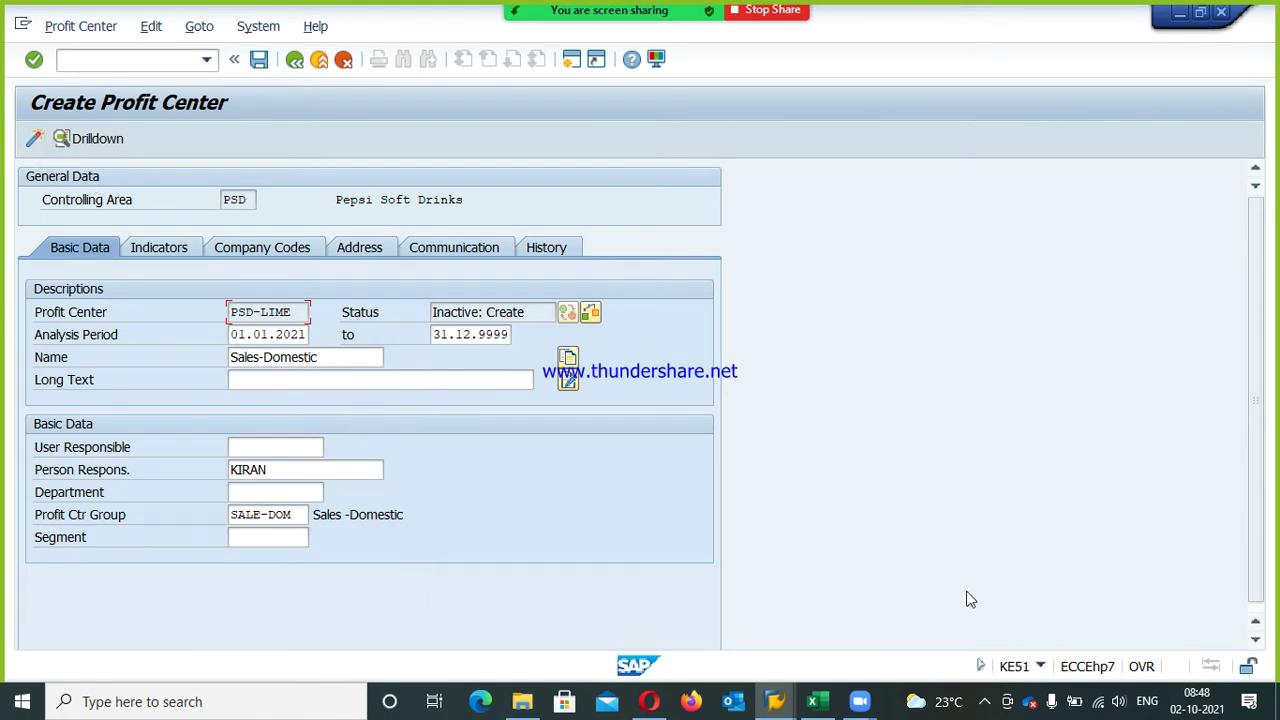
click(40, 145)
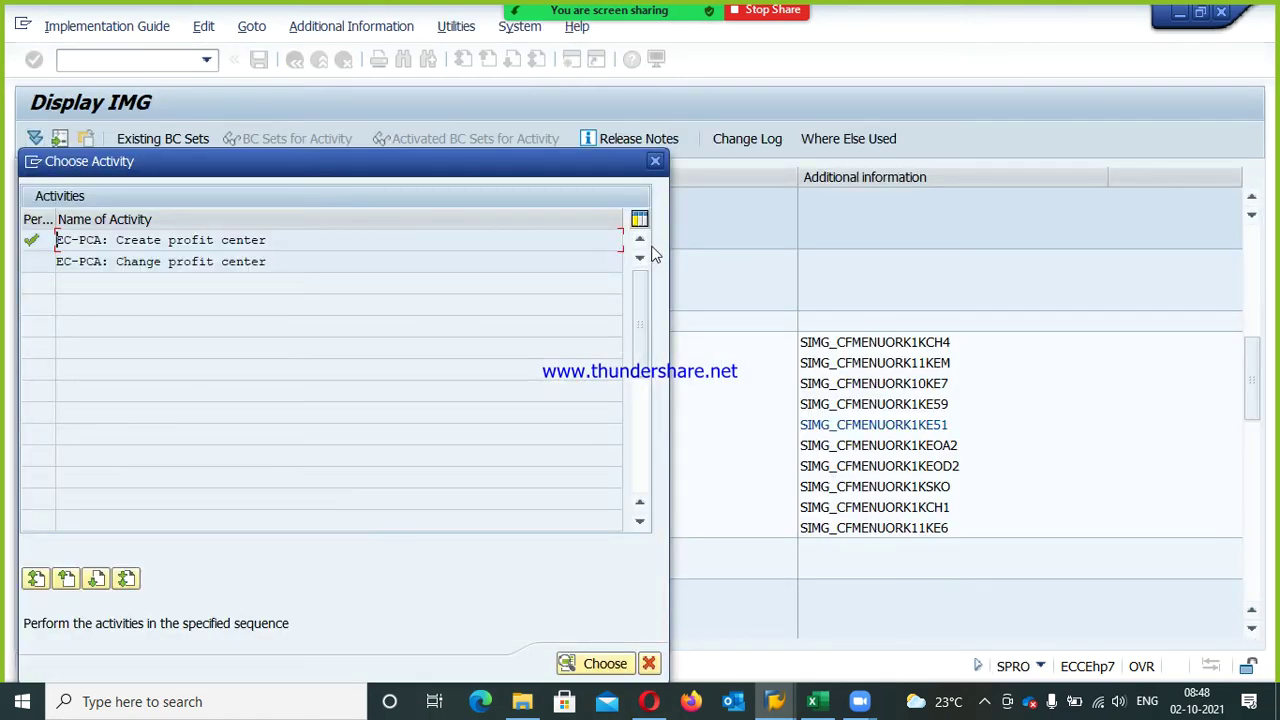
Close the profit center activity selection and review which cost center groups the Copy Cost Centers activity offers for controlling area PSD
click(655, 161)
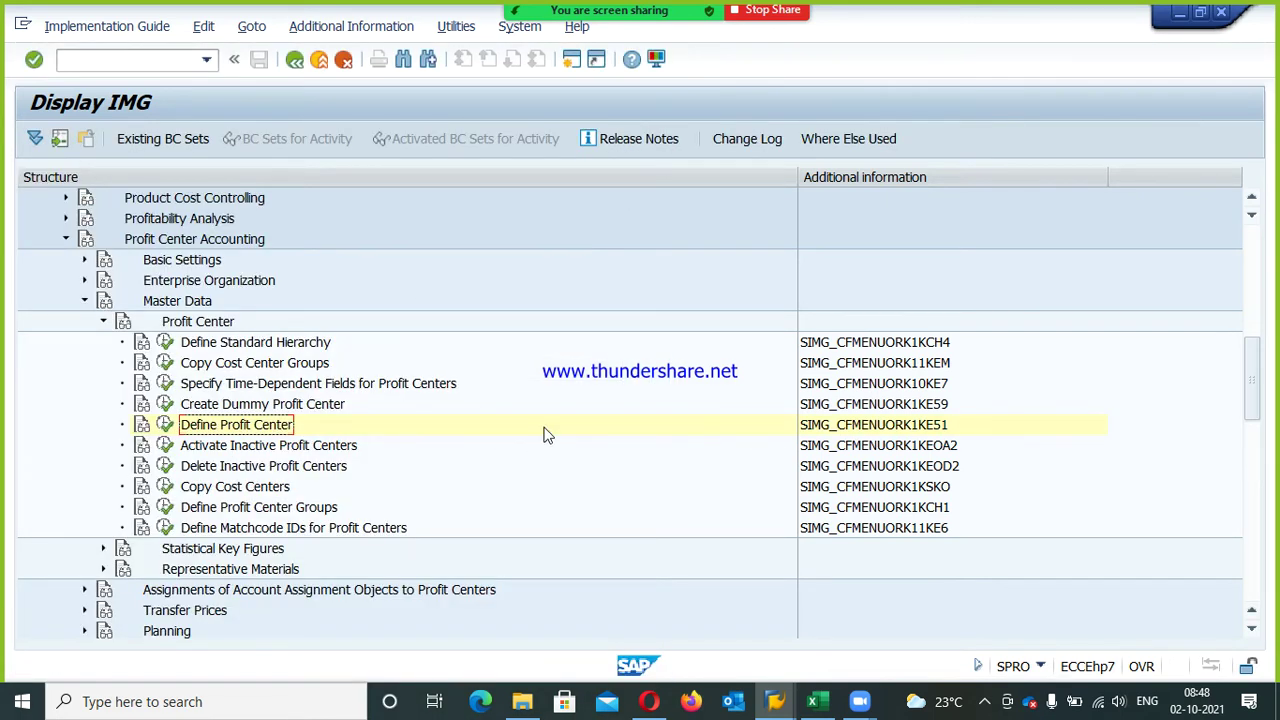
click(196, 449)
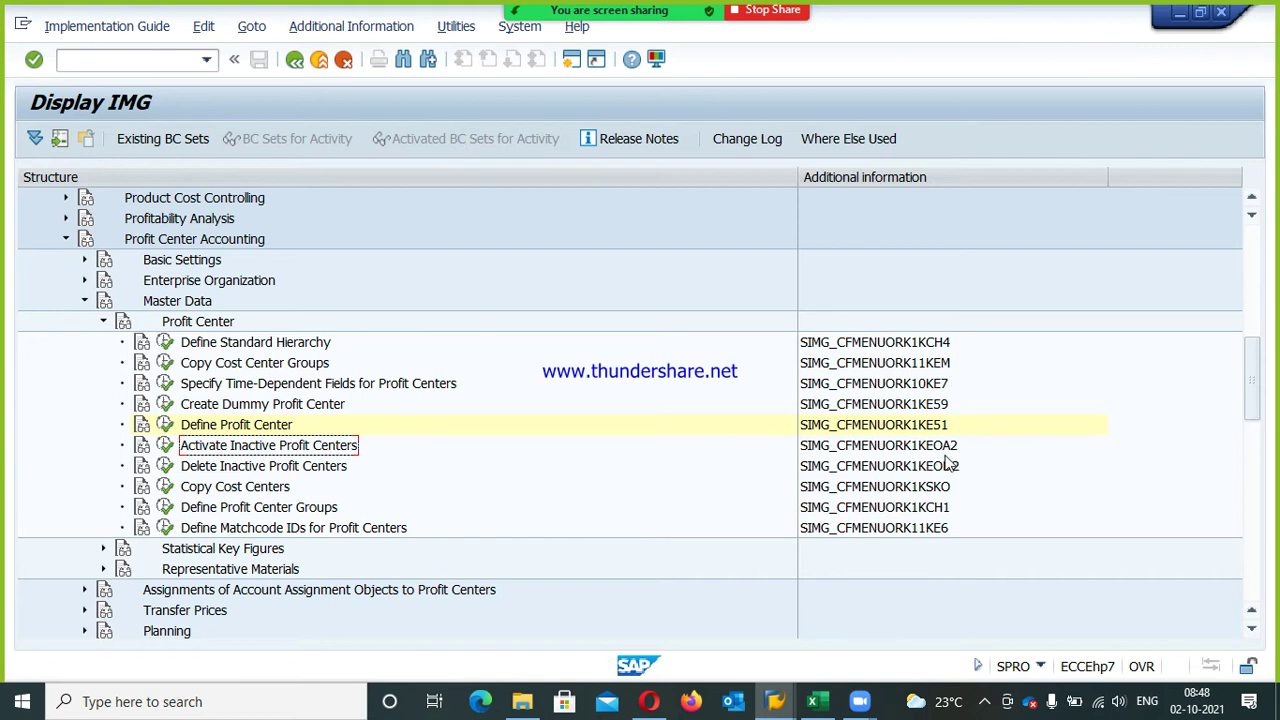
click(297, 469)
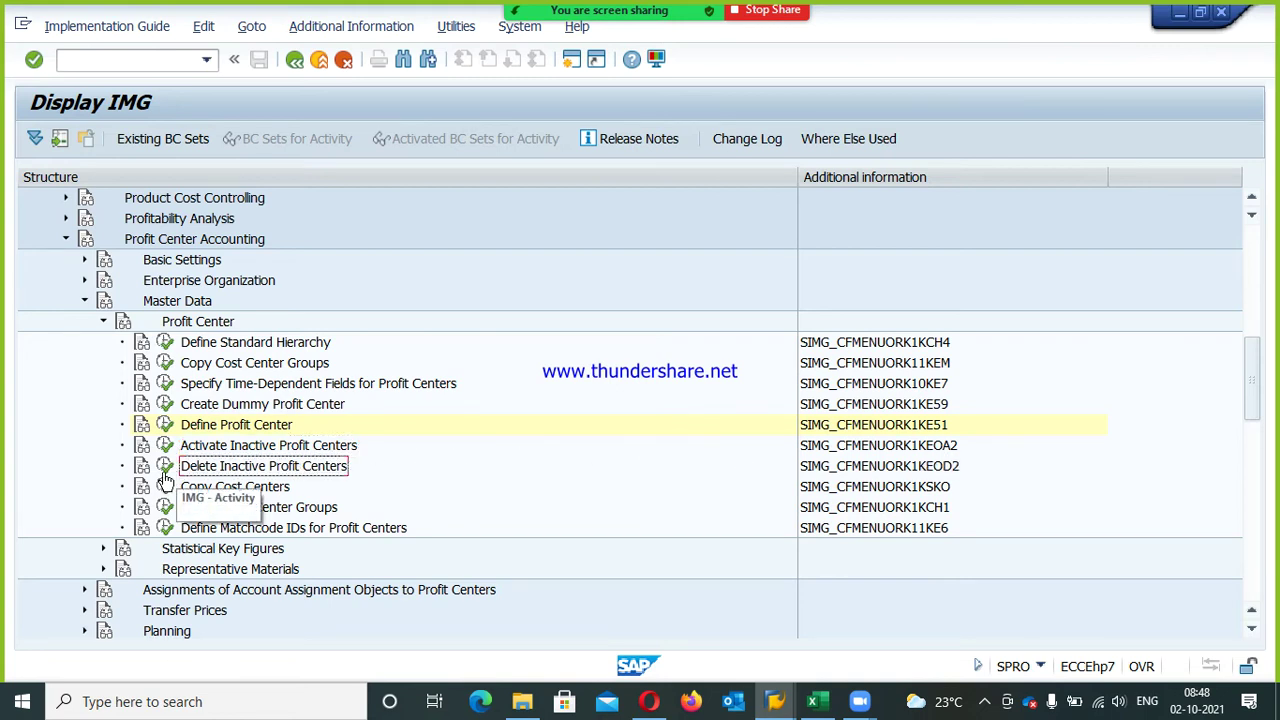
click(250, 490)
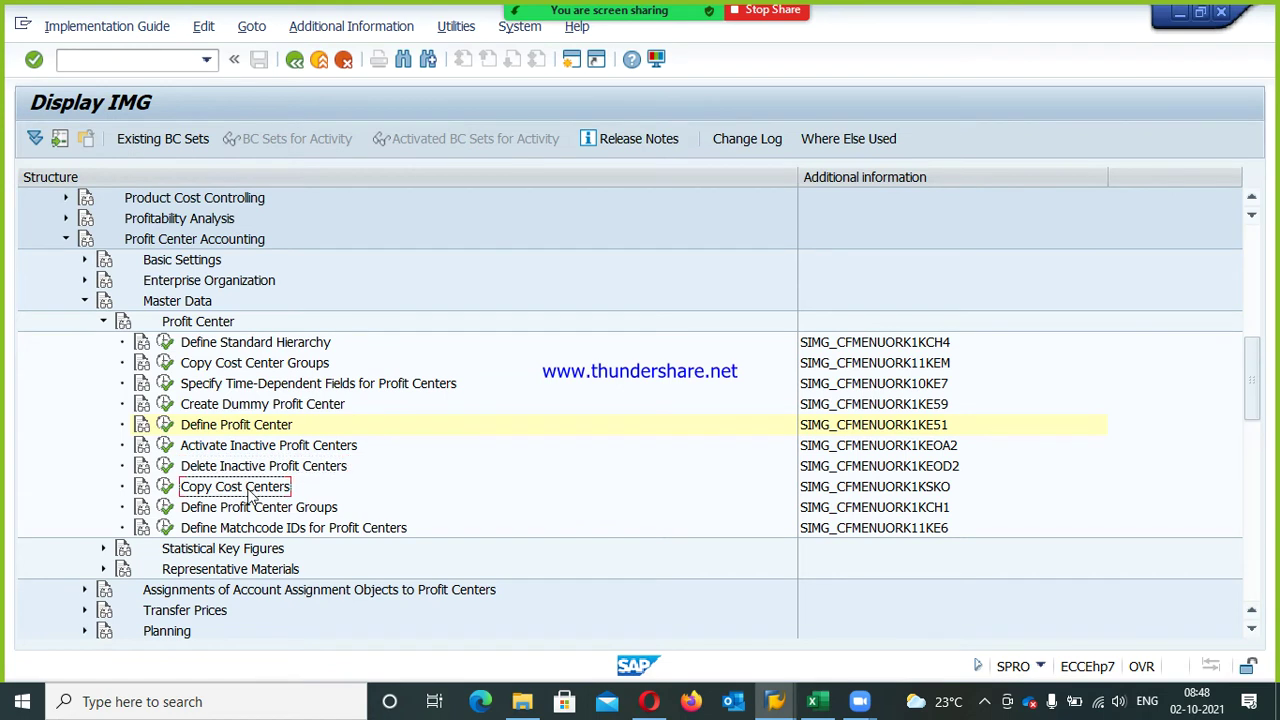
click(165, 486)
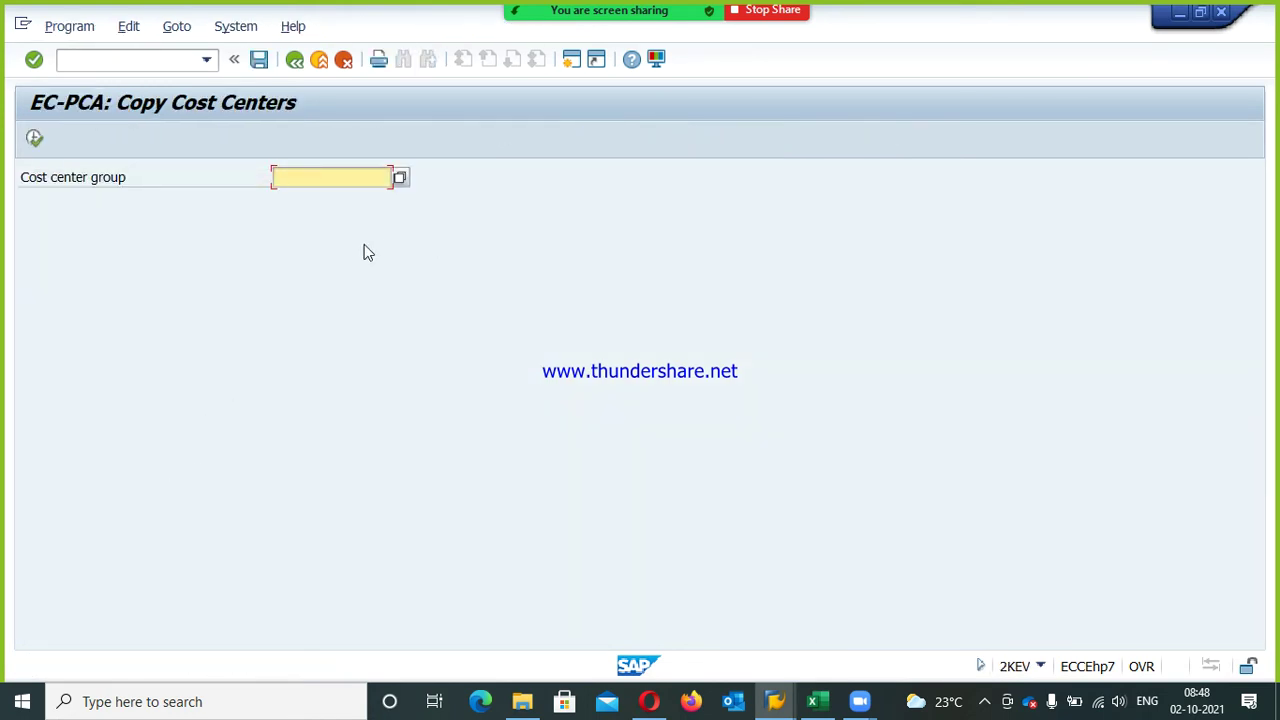
click(399, 178)
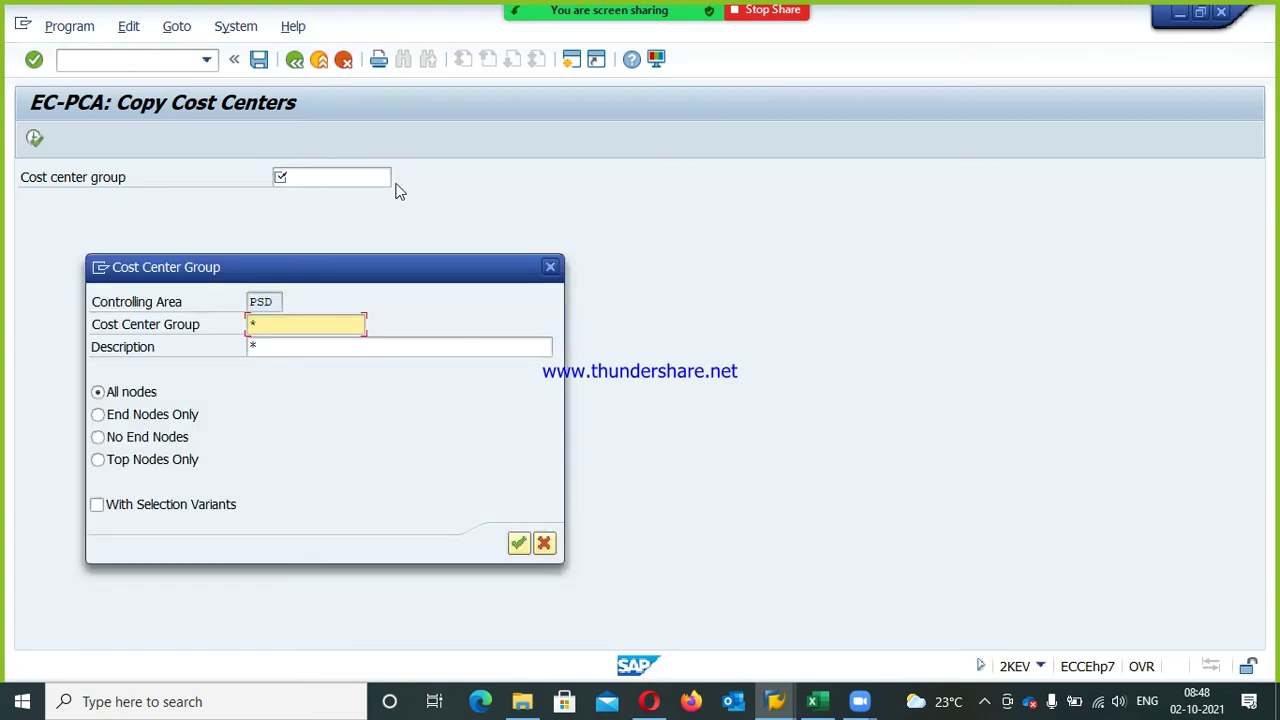
click(518, 543)
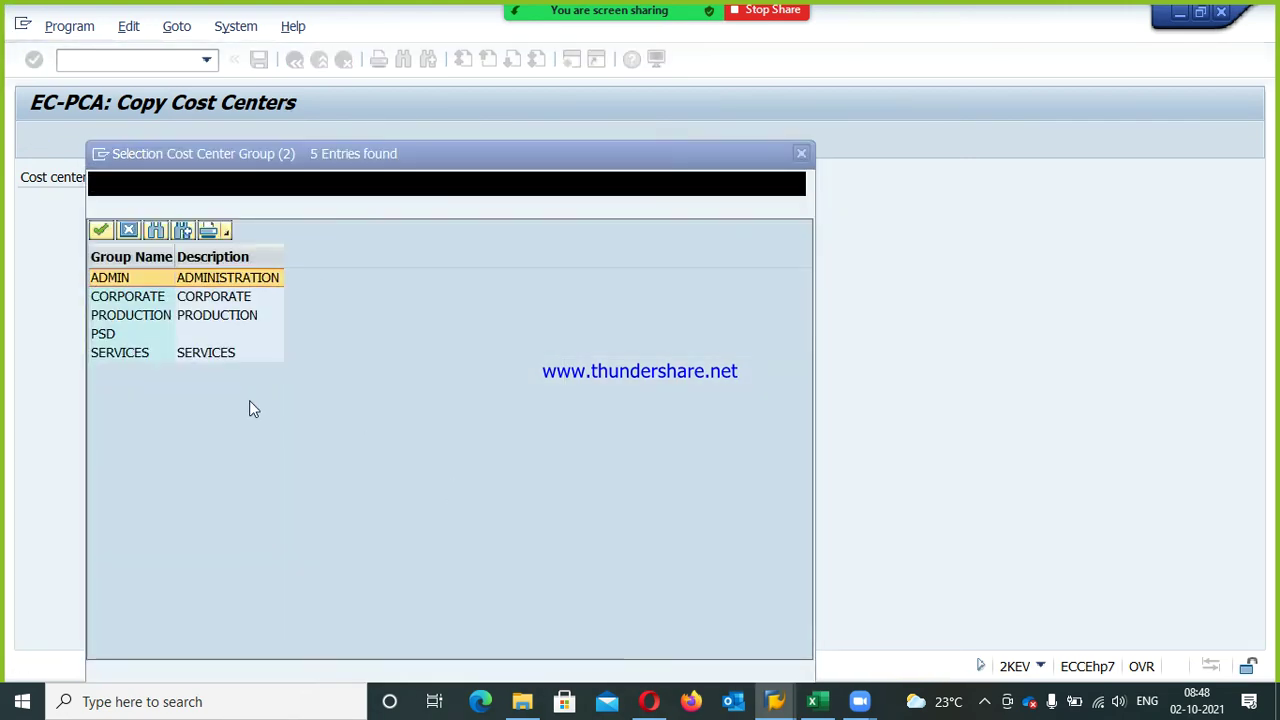
click(127, 233)
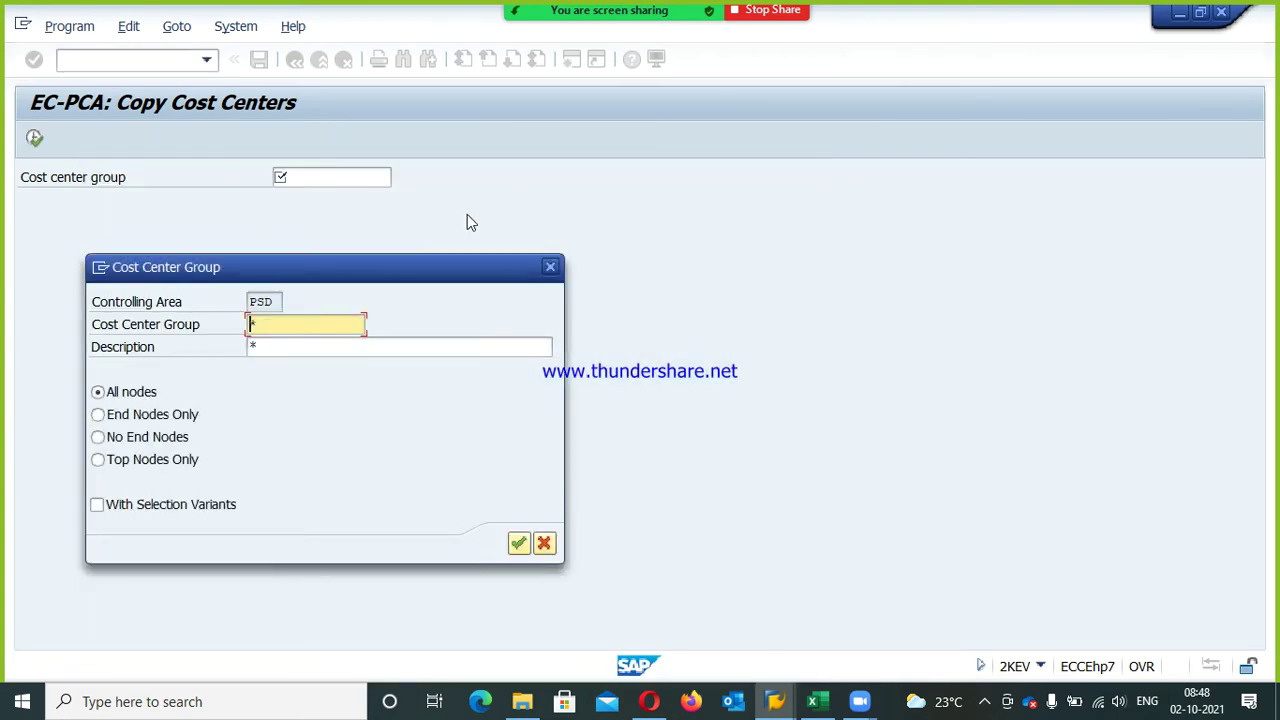
click(546, 551)
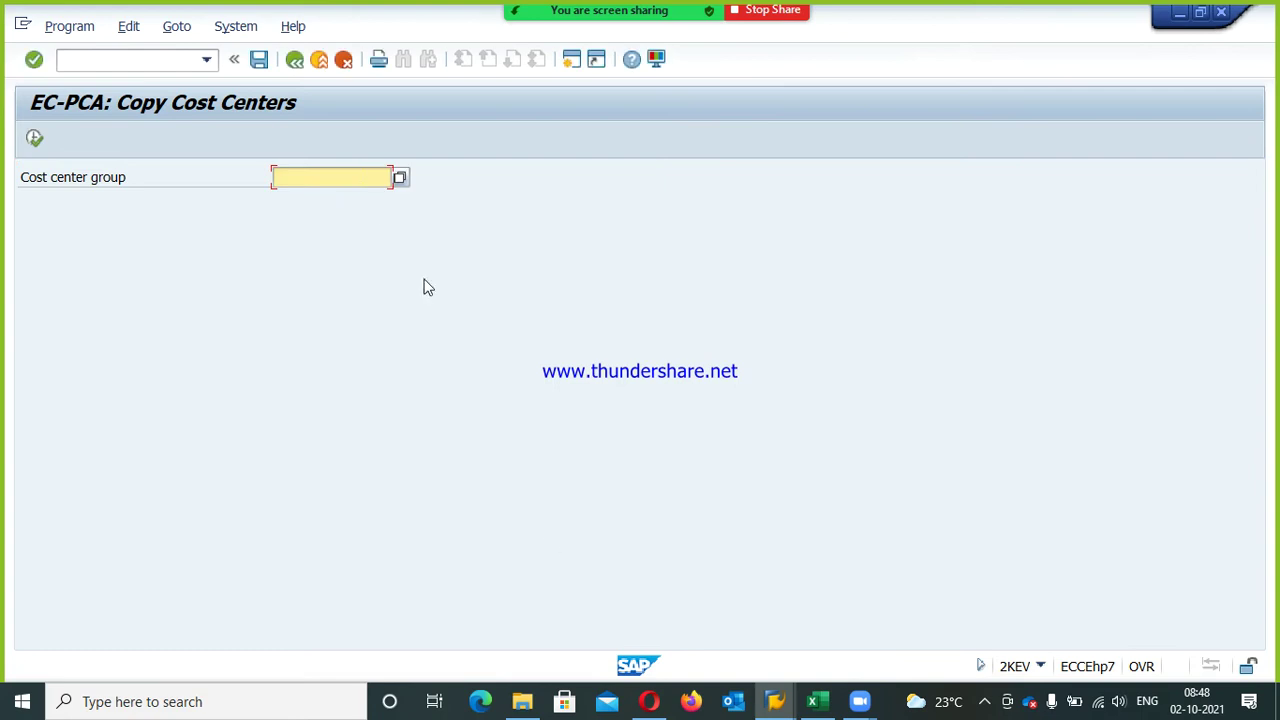
click(294, 60)
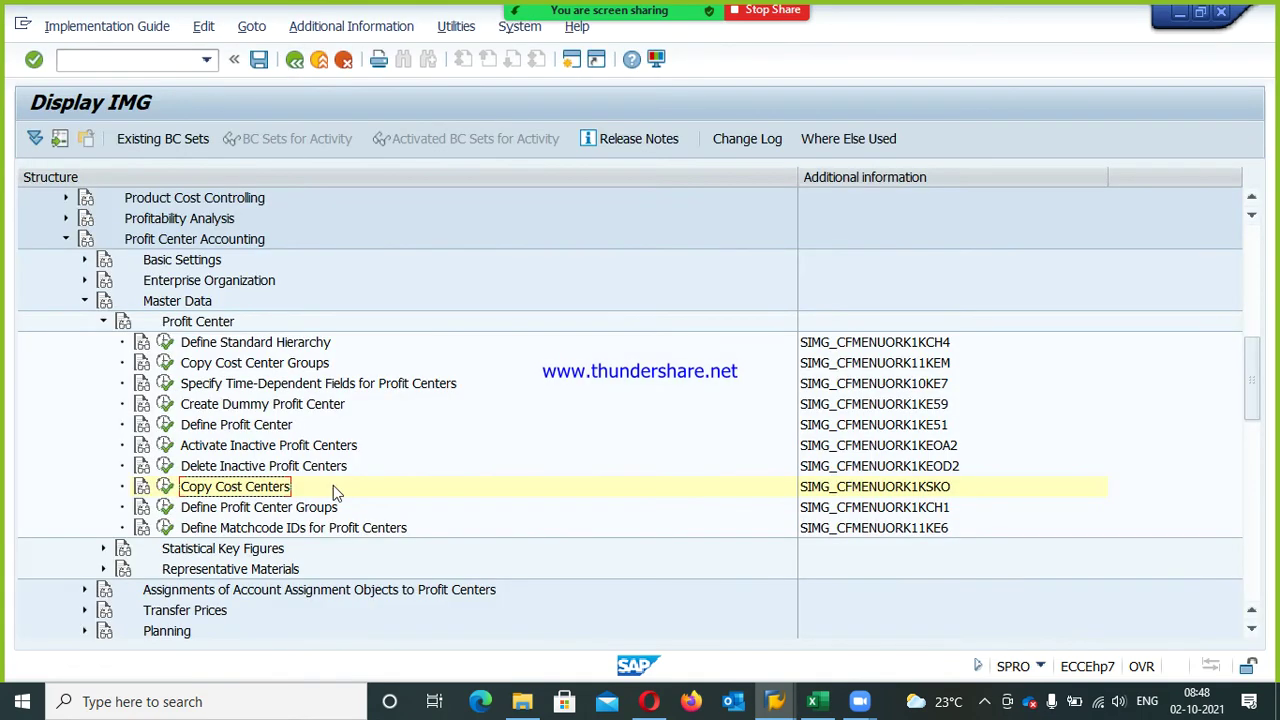
Check the PSD standard hierarchy through Define Profit Center Groups, expanding SALE-DOM to review its profit centers, and return to the implementation guide
click(245, 510)
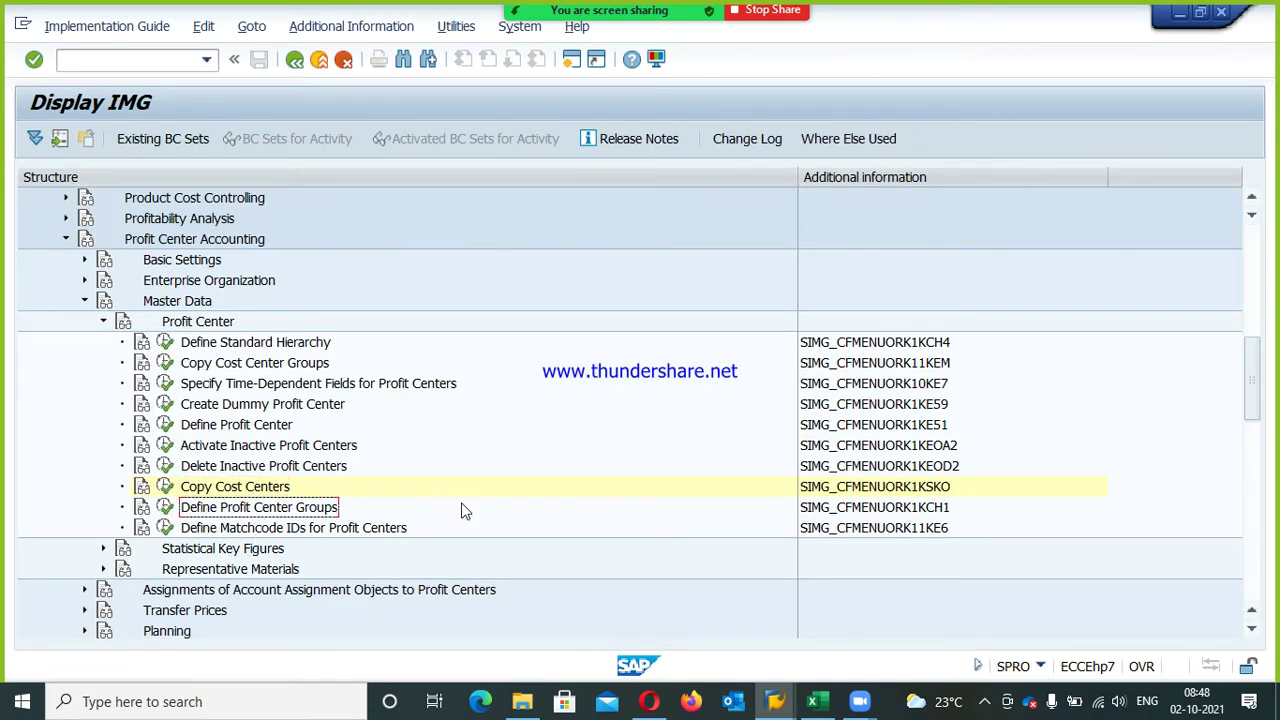
click(226, 345)
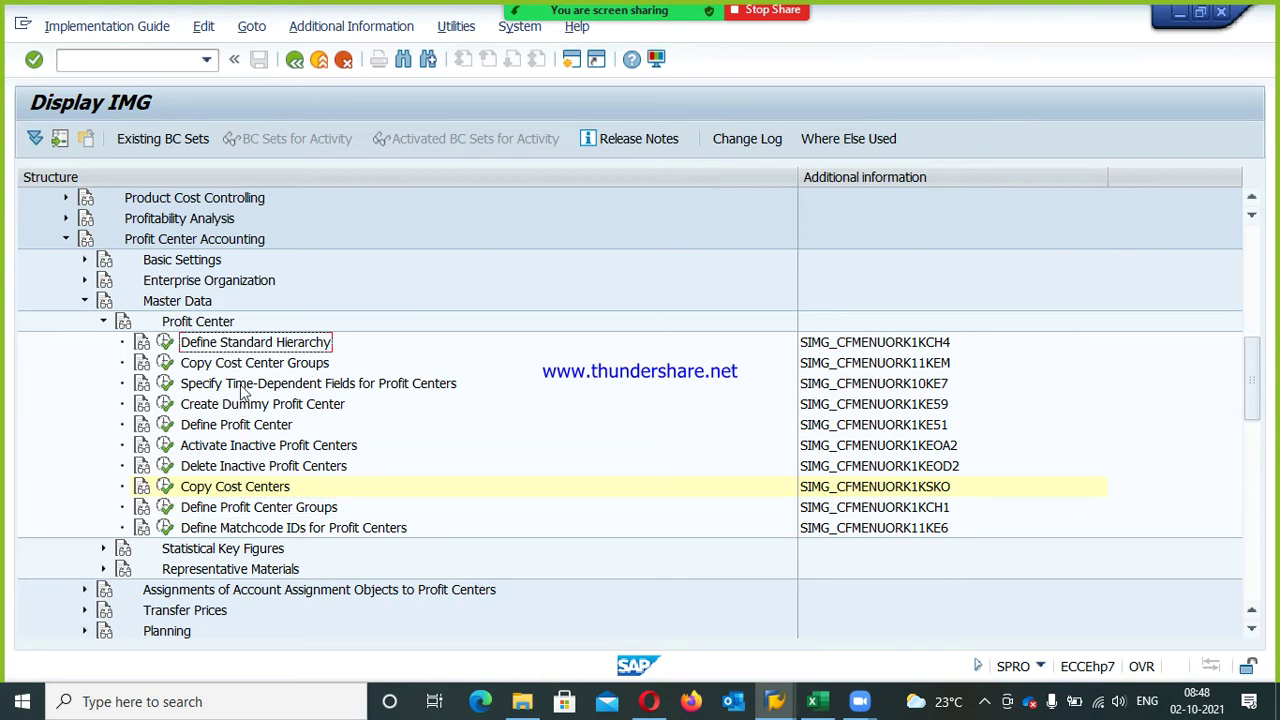
click(165, 508)
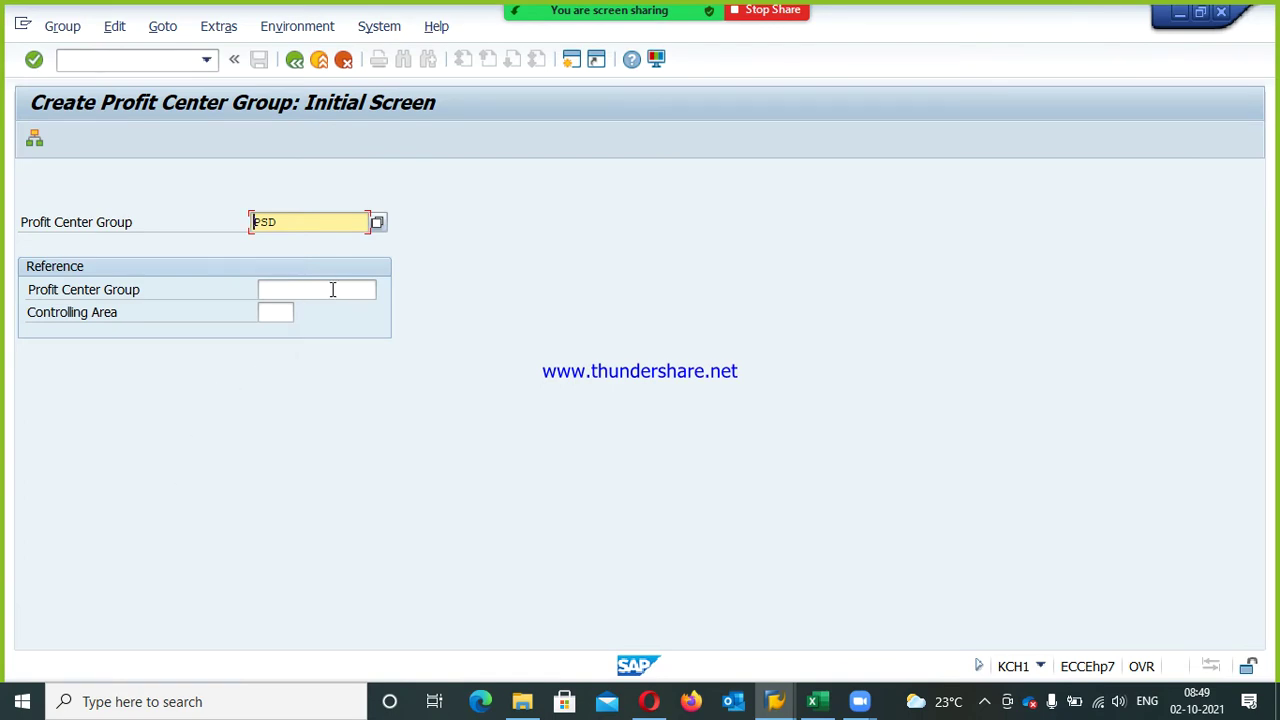
key(Return)
click(302, 508)
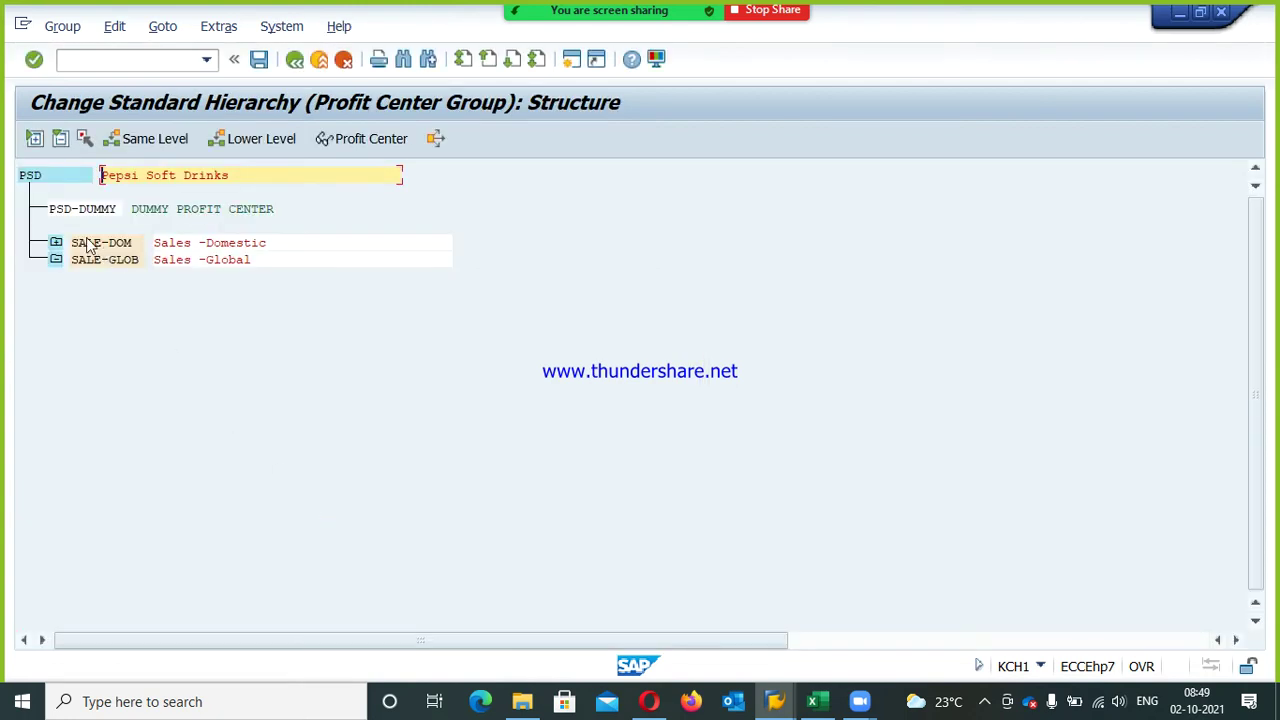
click(56, 243)
click(56, 328)
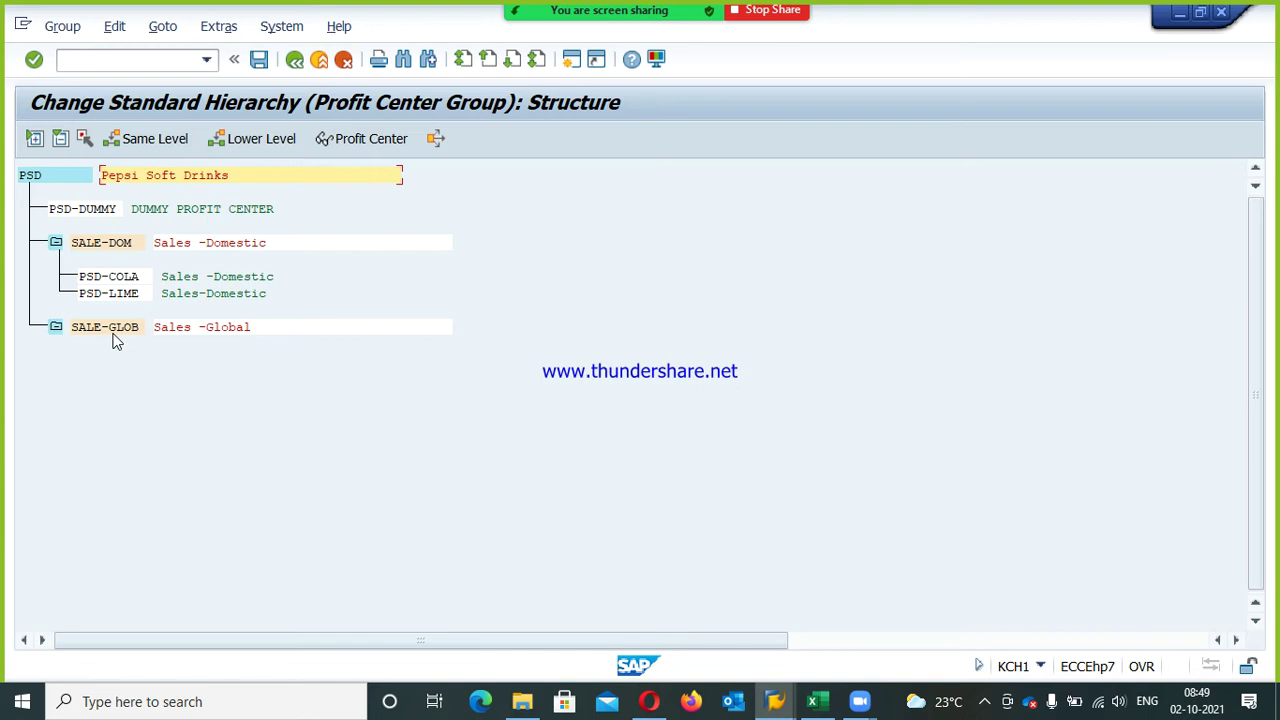
click(104, 280)
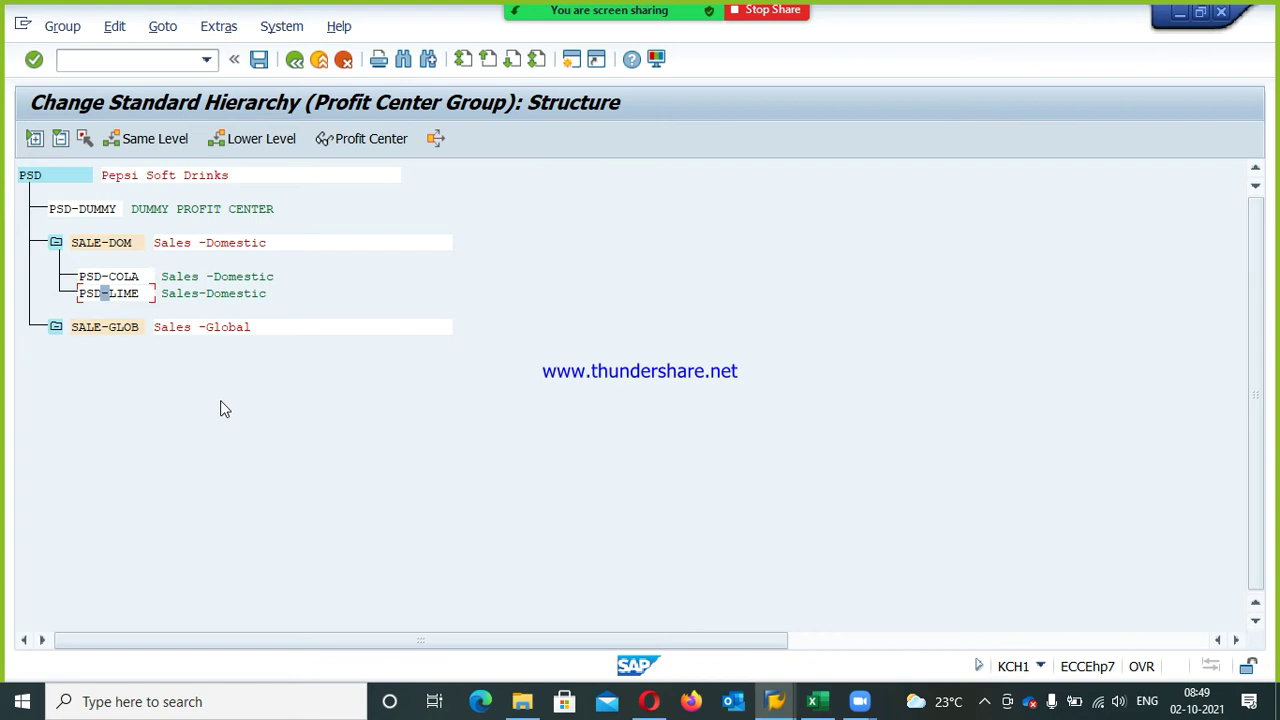
click(295, 61)
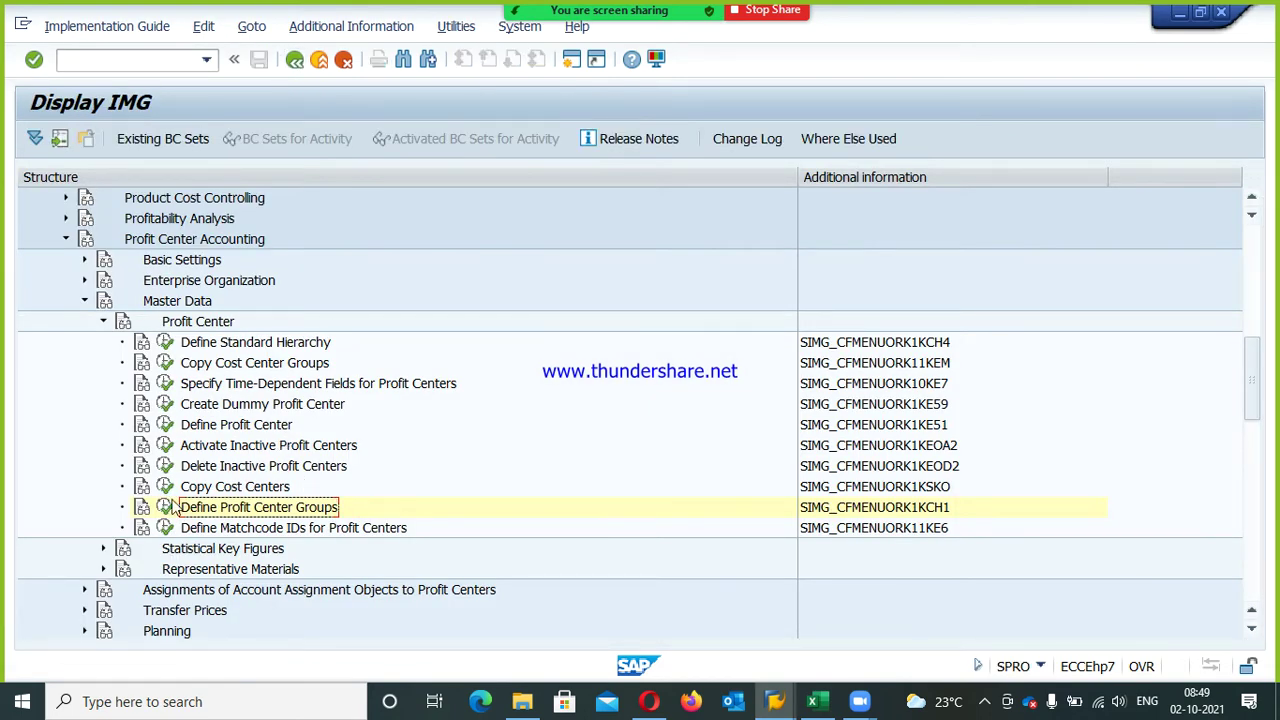
Collapse the Master Data section and expand Assignments of Account Assignment Objects to Profit Centers to locate Assign Cost Centers
click(103, 322)
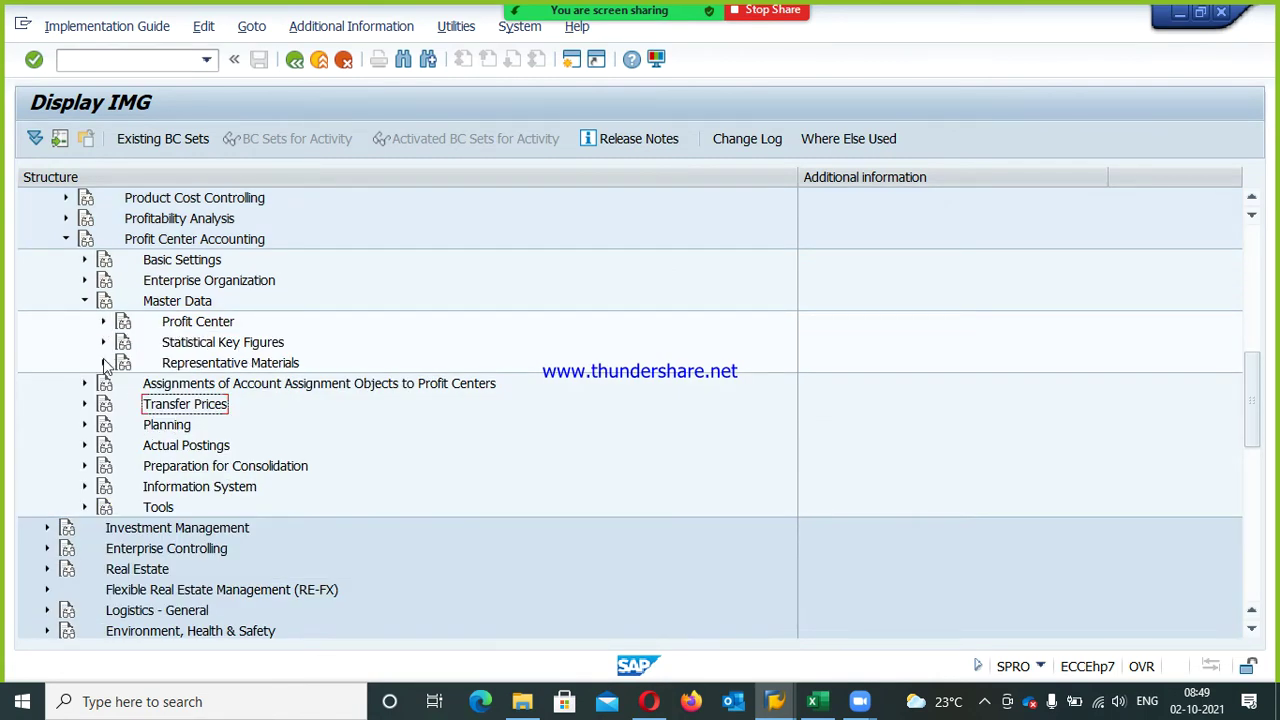
click(85, 301)
click(243, 328)
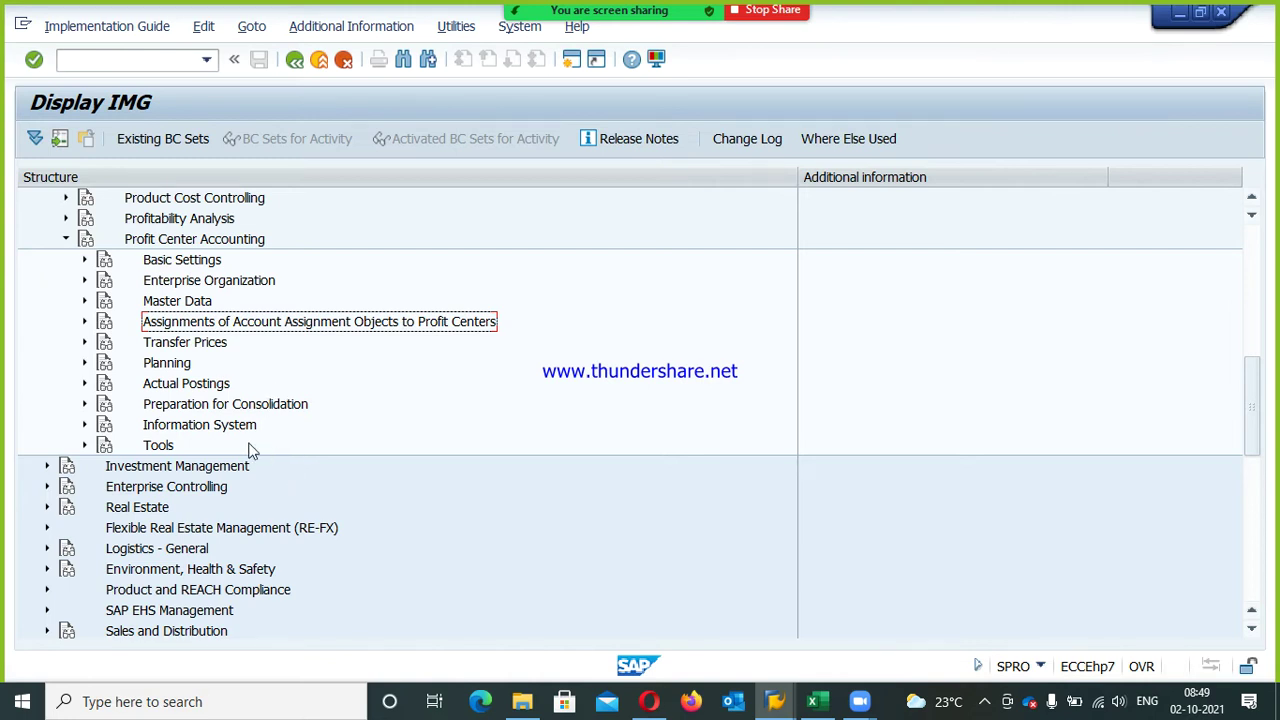
click(84, 321)
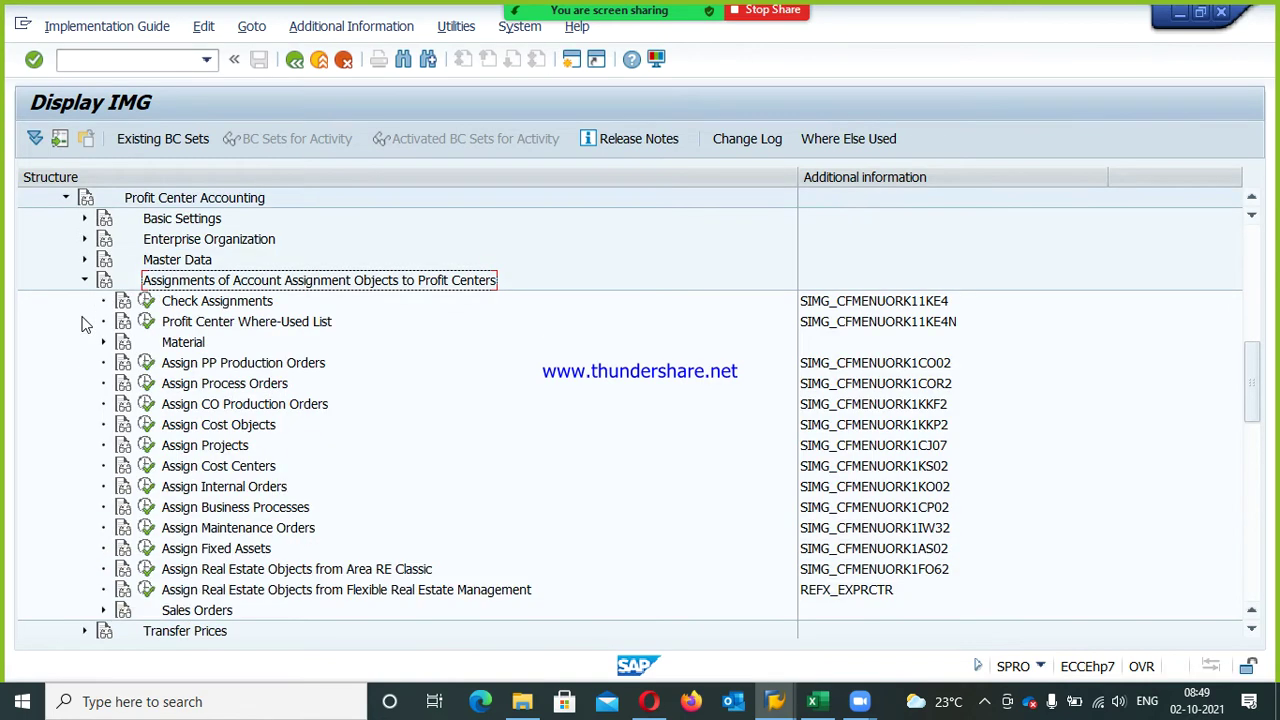
click(268, 471)
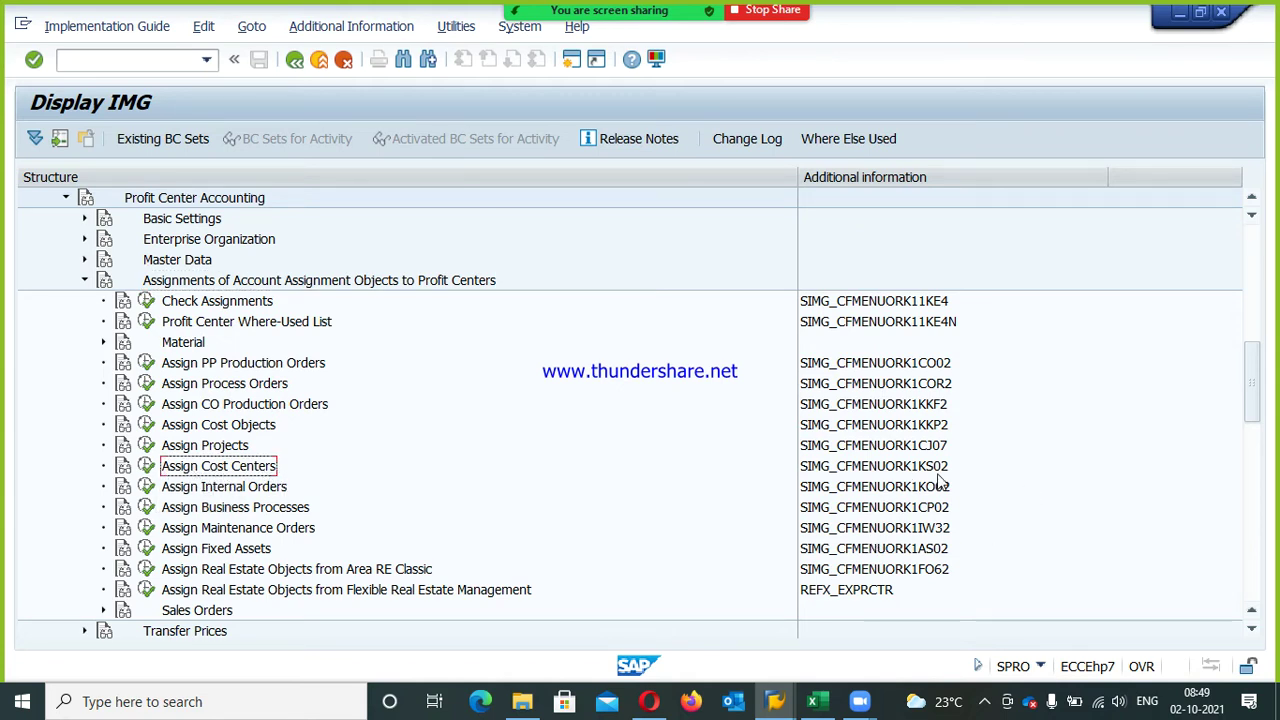
Run Assign Cost Centers and open the Canteen cost center PSD-CNT for changing
click(147, 468)
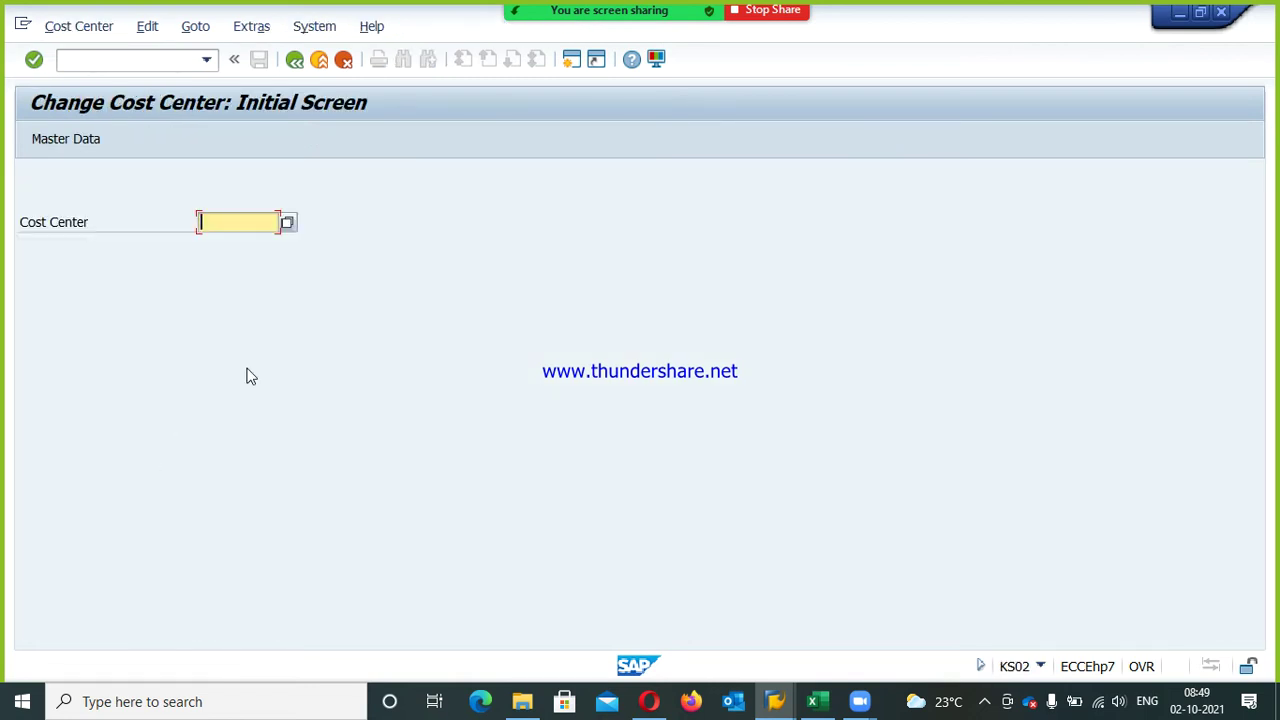
click(287, 223)
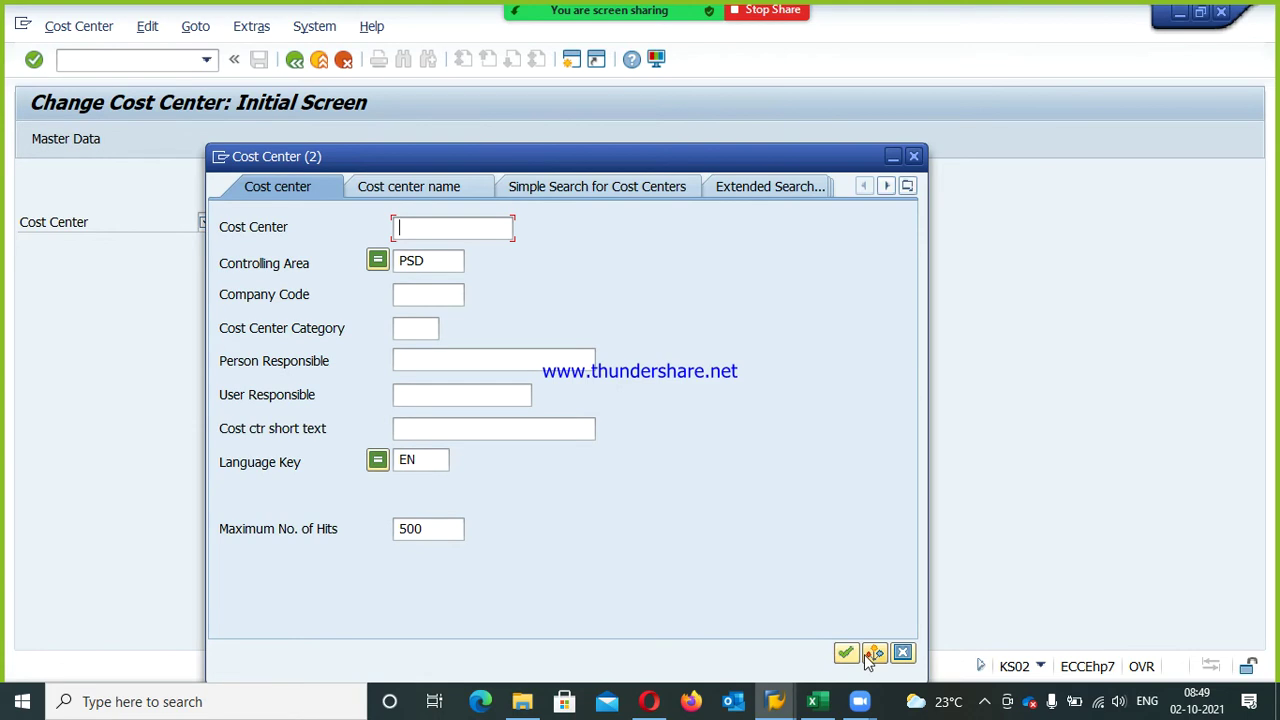
click(846, 653)
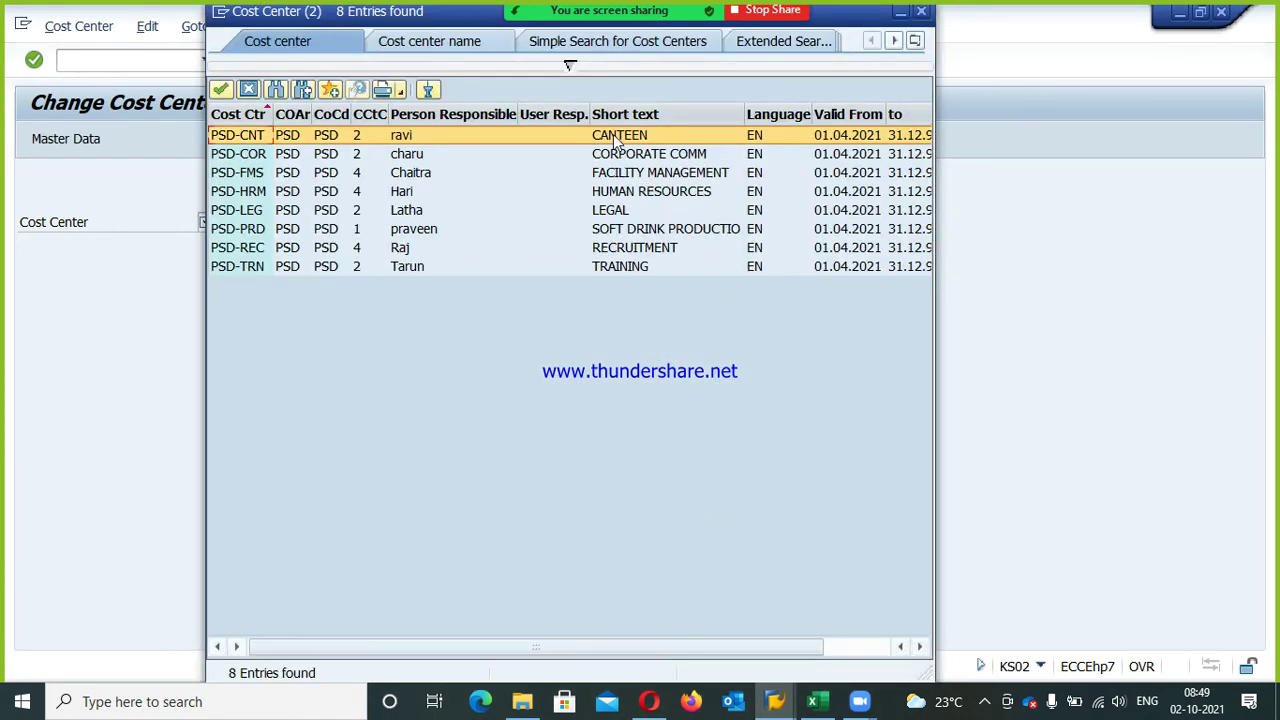
double_click(613, 134)
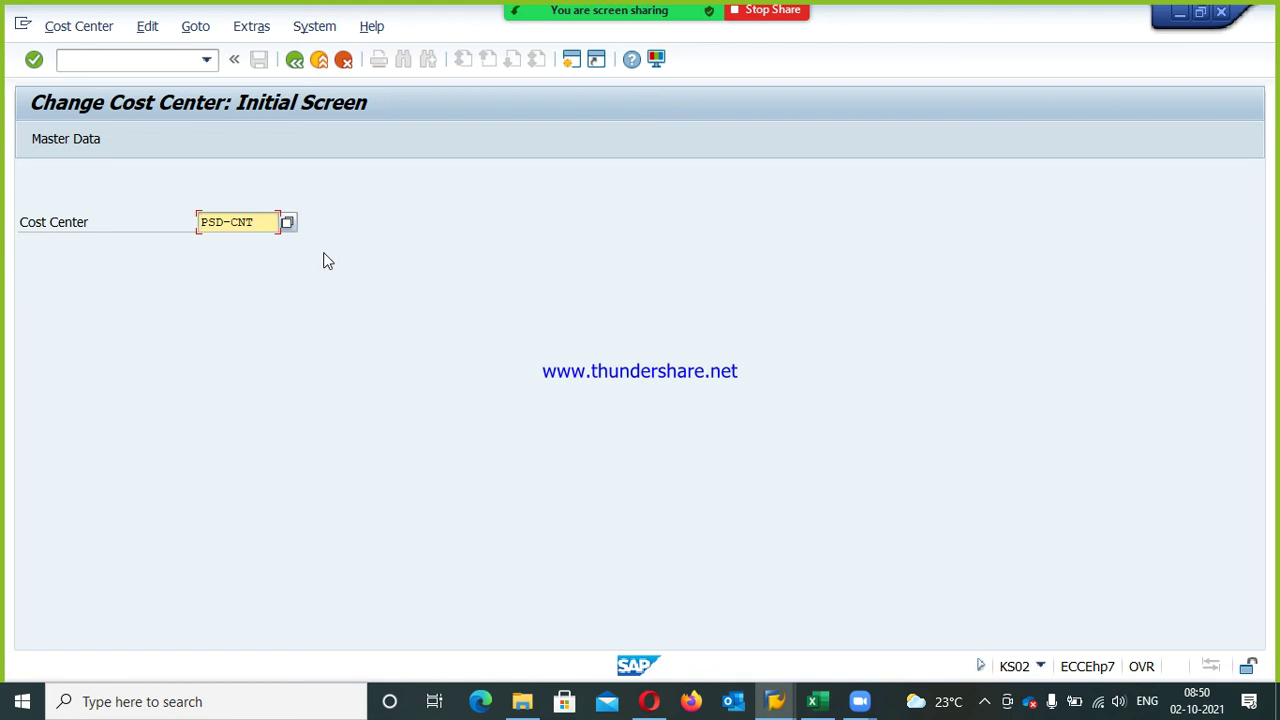
key(Return)
Assign profit center PSD-COLA from the standard hierarchy to cost center PSD-CNT and save, accepting the online field change
click(290, 603)
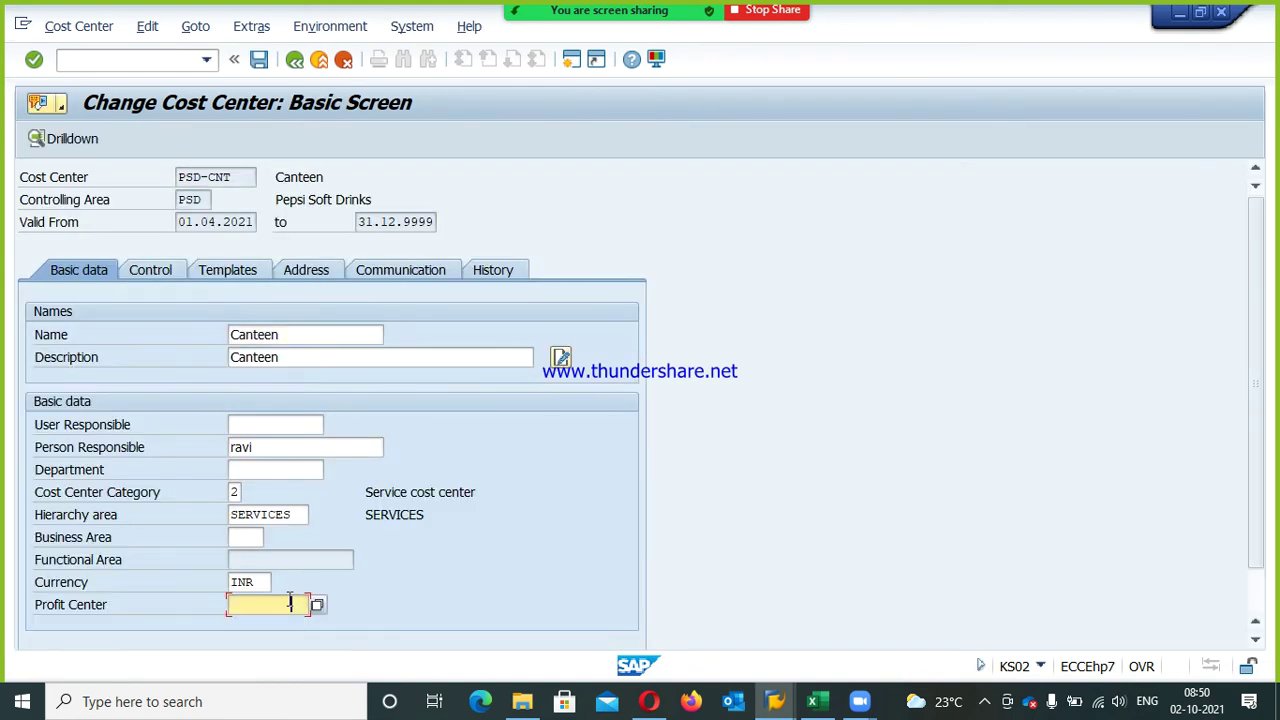
click(317, 604)
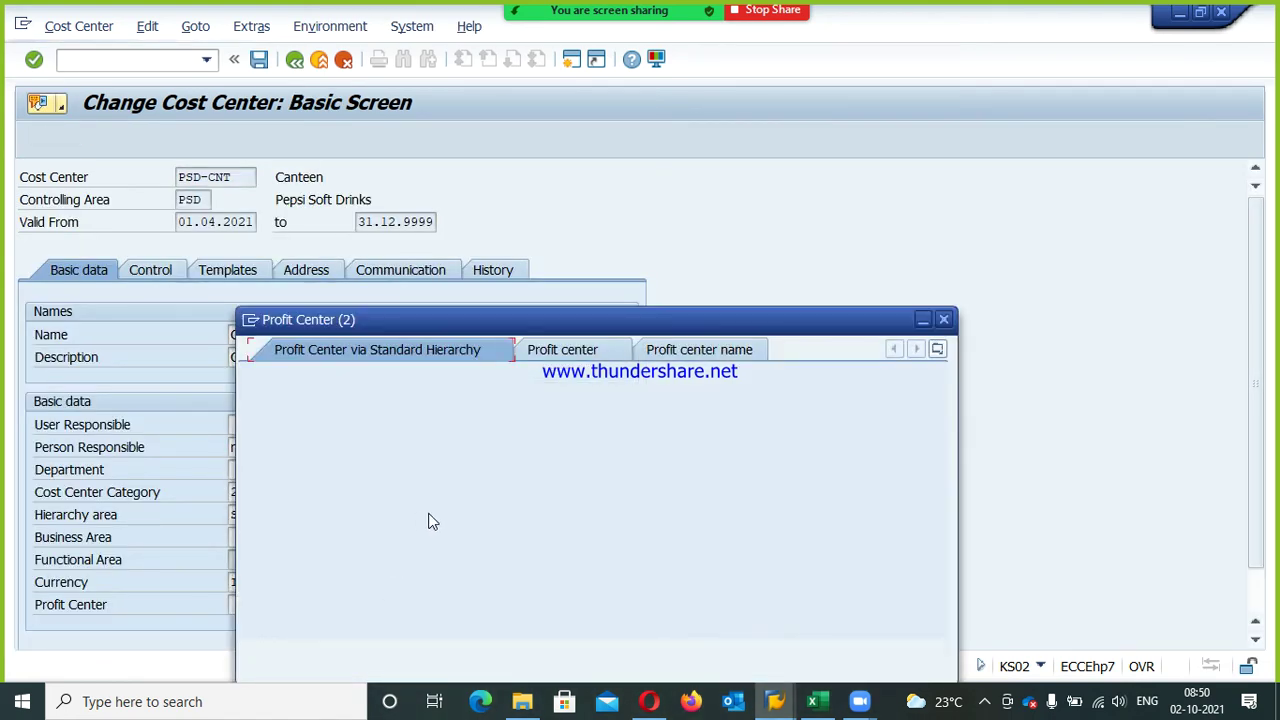
click(960, 527)
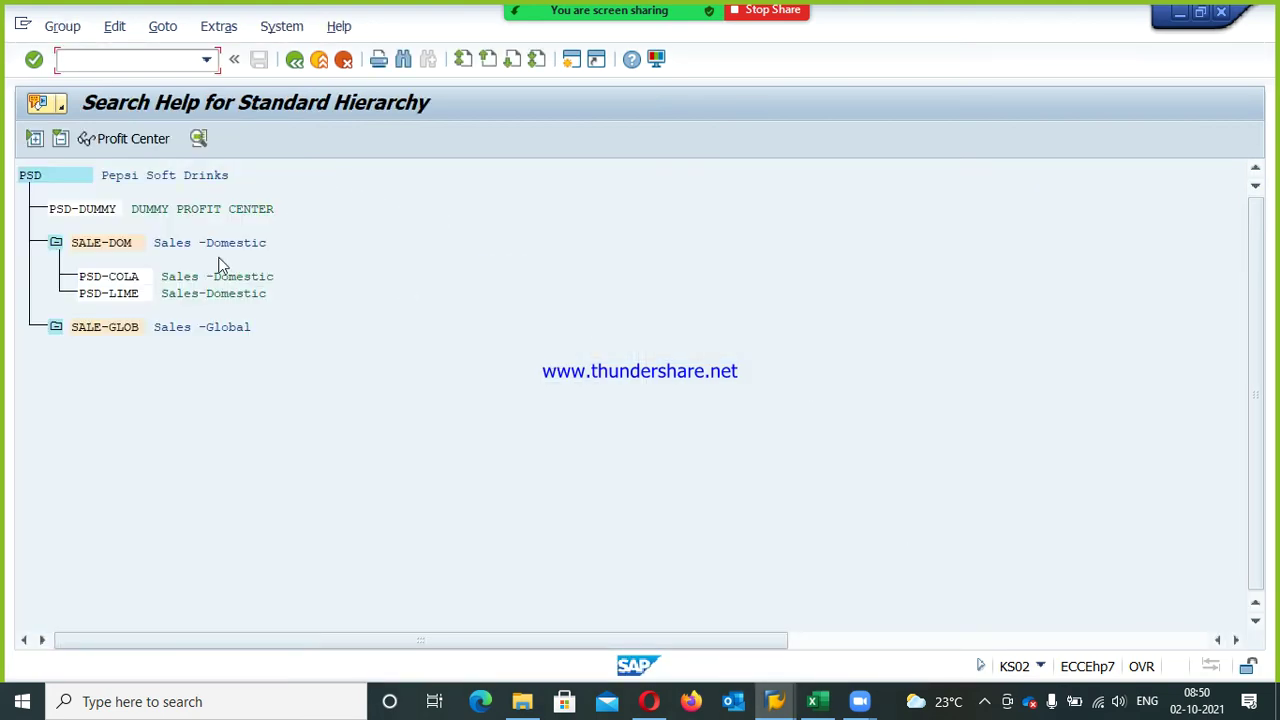
double_click(112, 278)
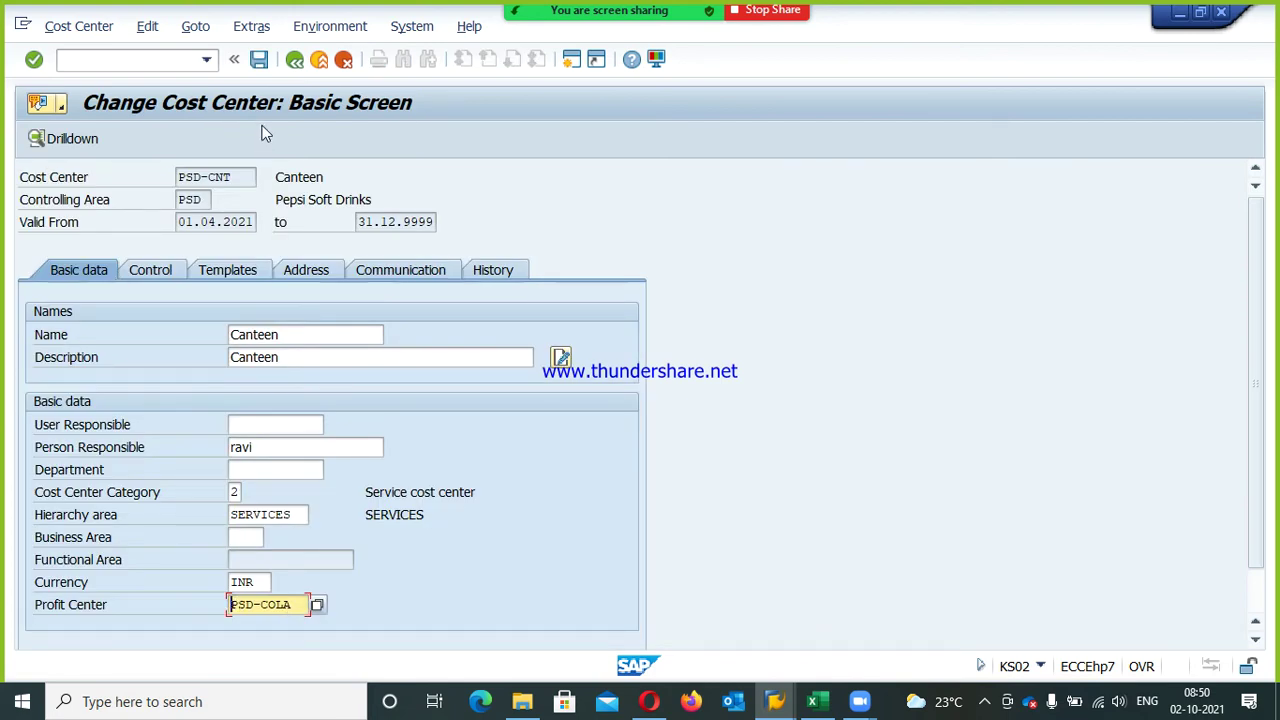
click(259, 59)
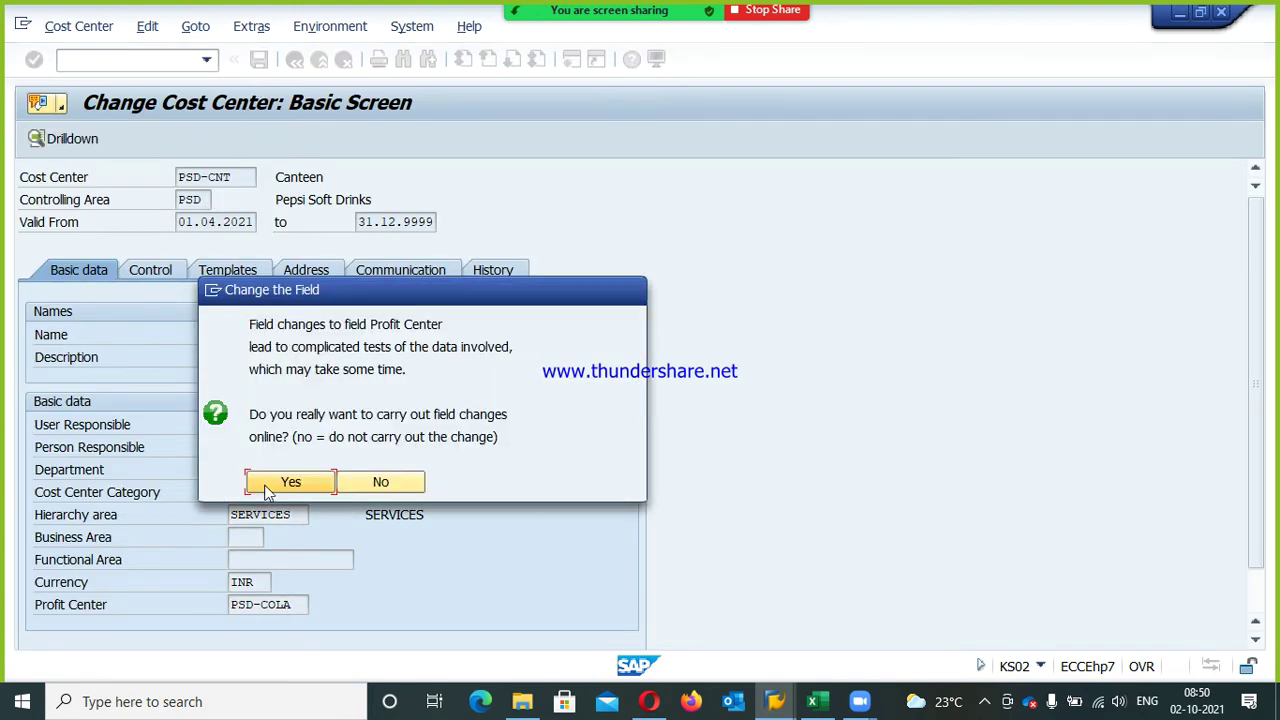
click(270, 486)
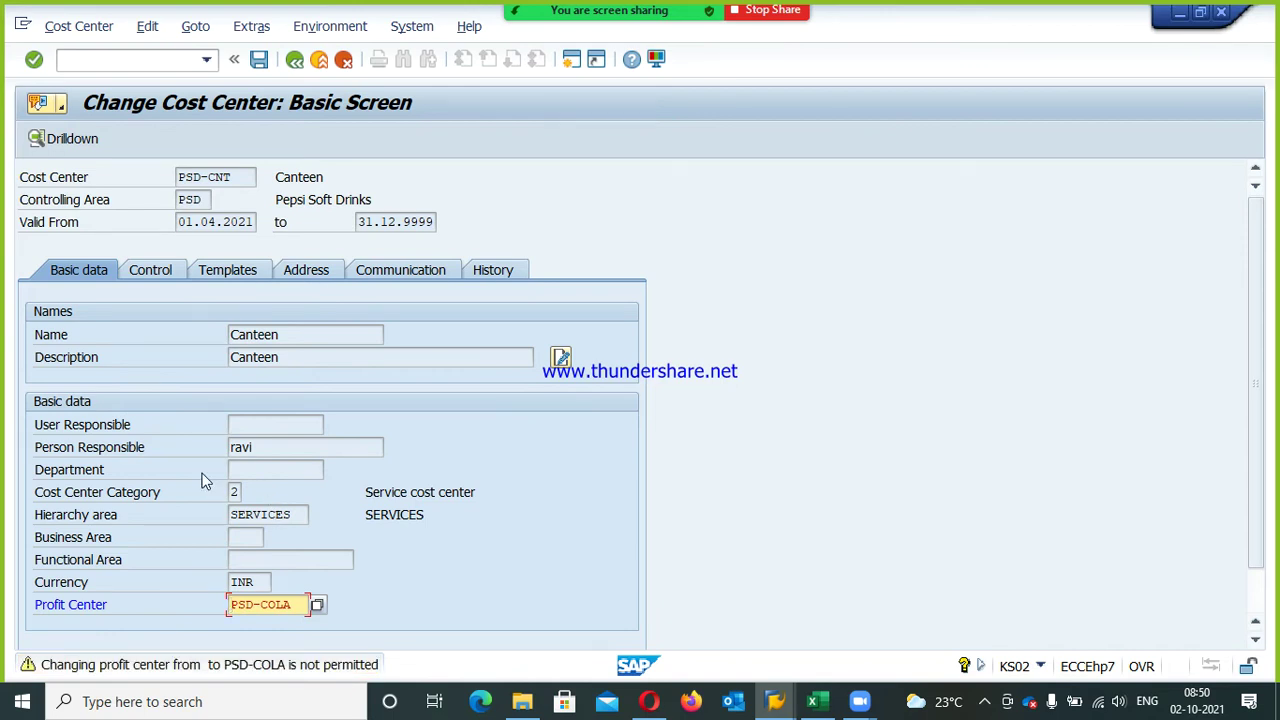
key(Return)
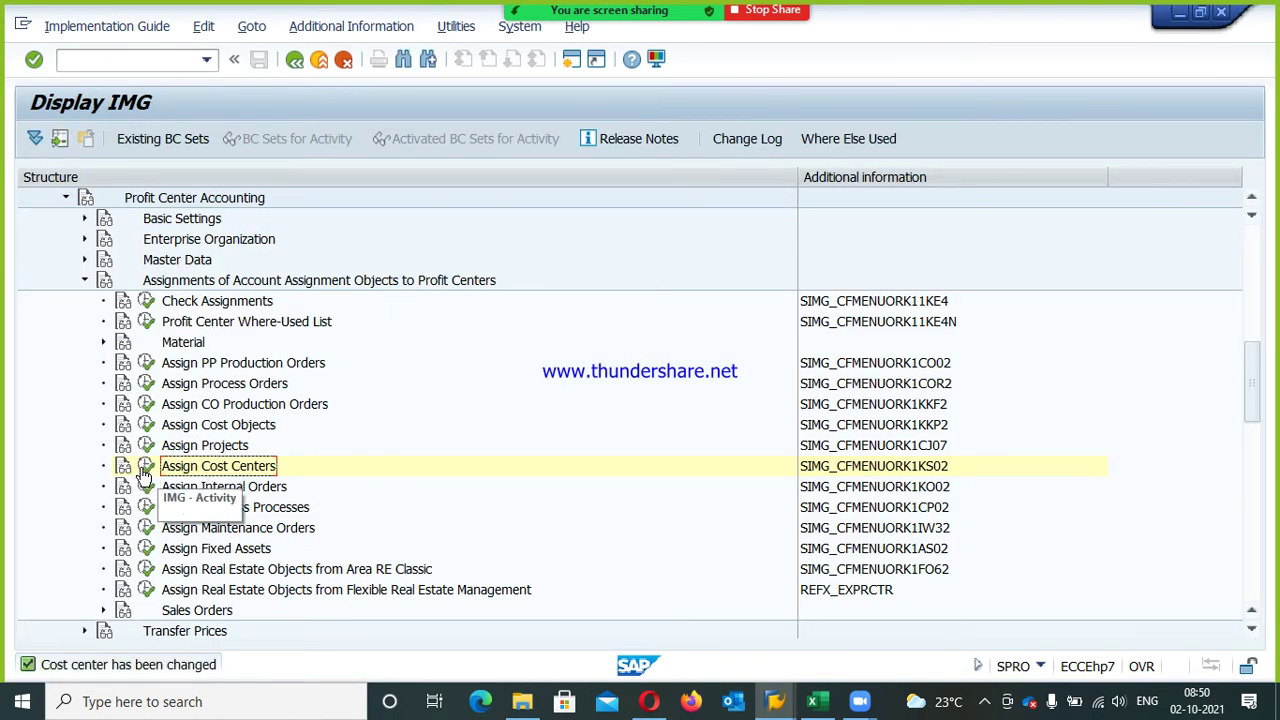
Run Assign Cost Centers and open the Corporate Comm cost center PSD-COR for changing
click(142, 472)
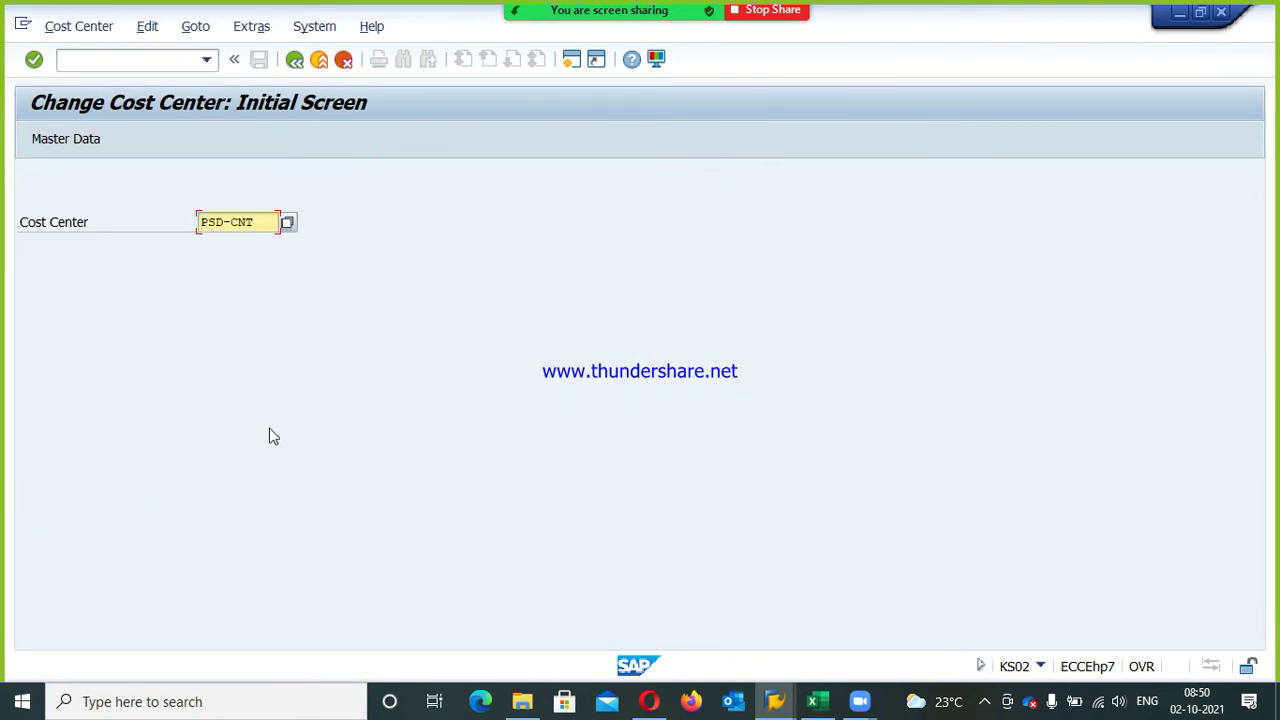
click(287, 222)
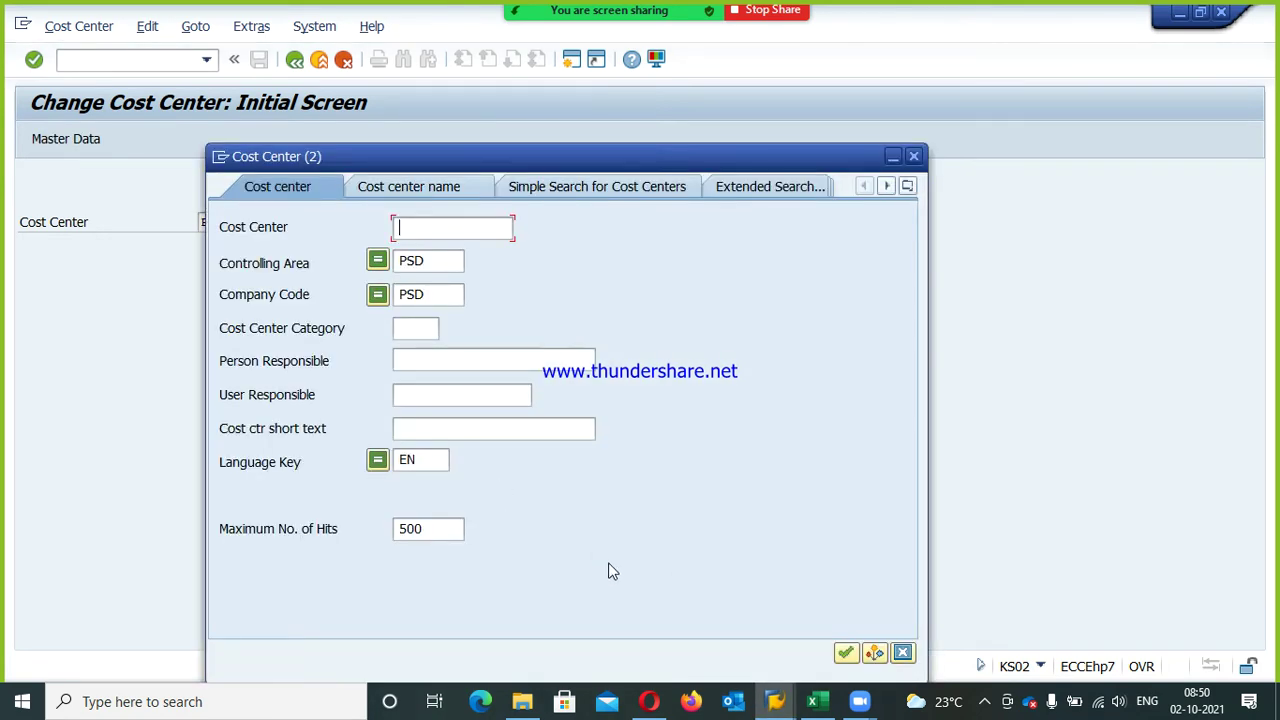
click(846, 654)
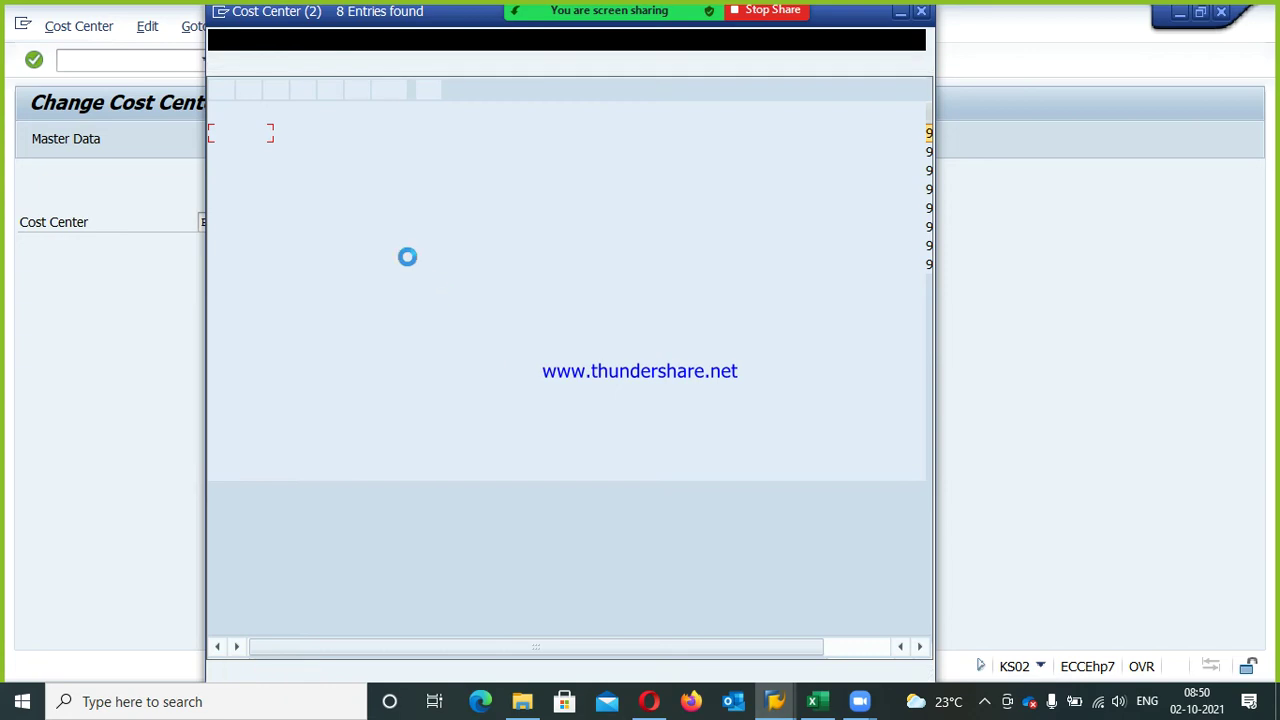
double_click(395, 160)
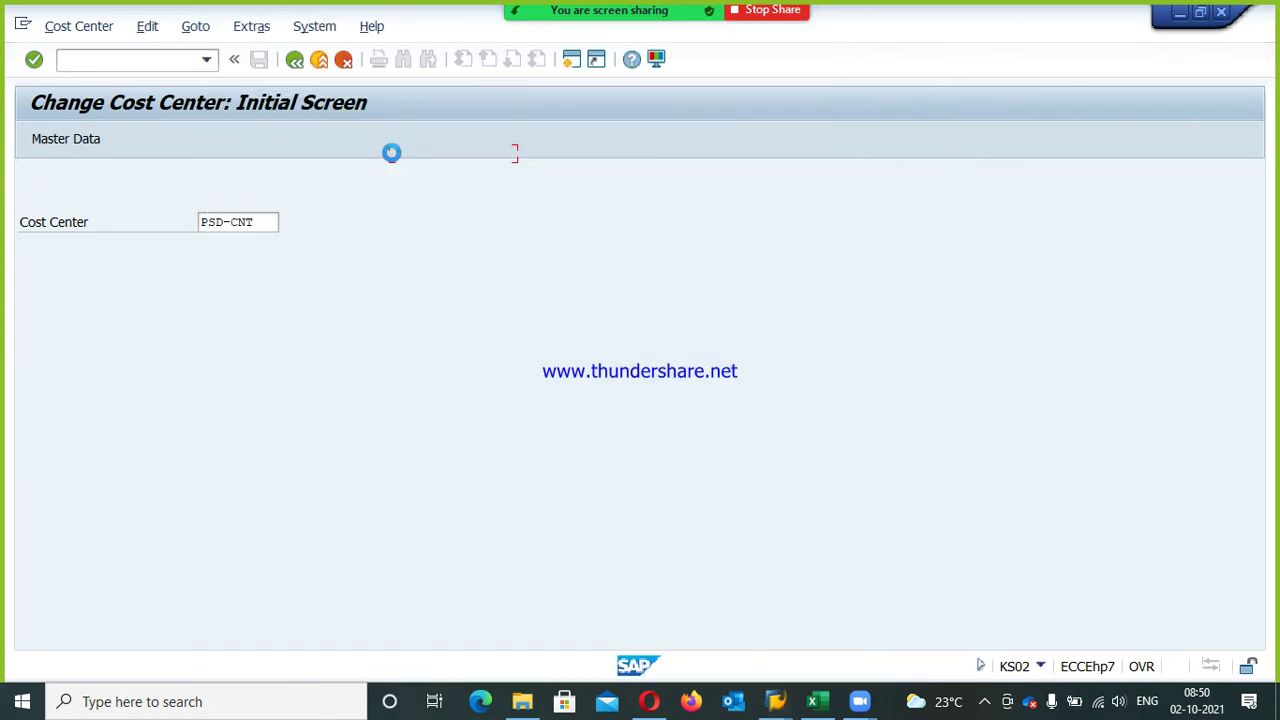
key(Return)
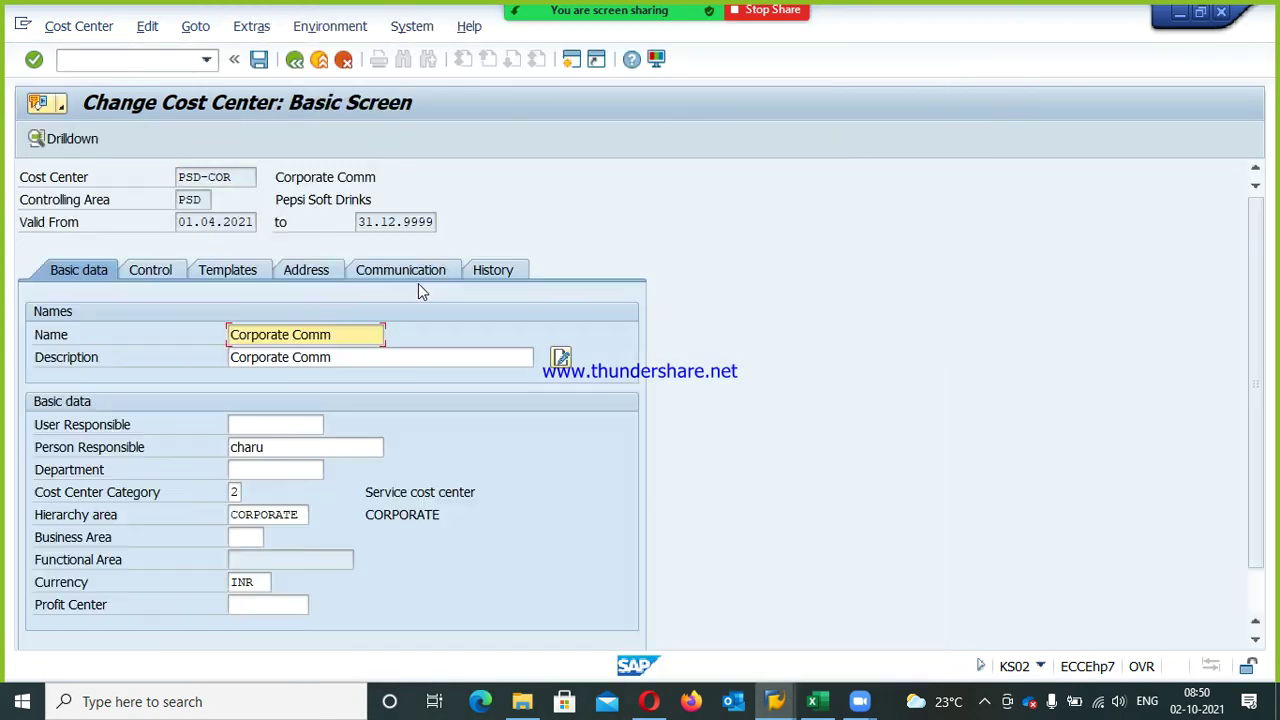
Assign profit center PSD-COLA to cost center PSD-COR and save, accepting the online field change
click(250, 606)
click(255, 624)
click(258, 59)
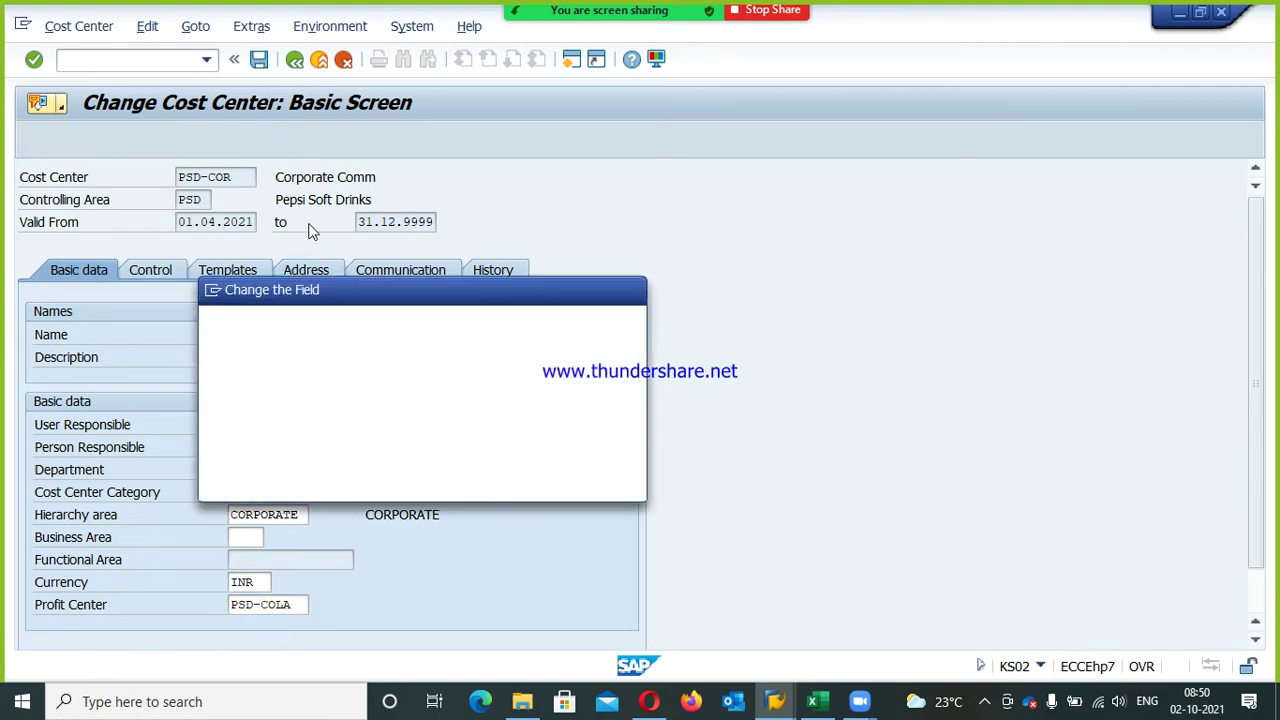
click(290, 482)
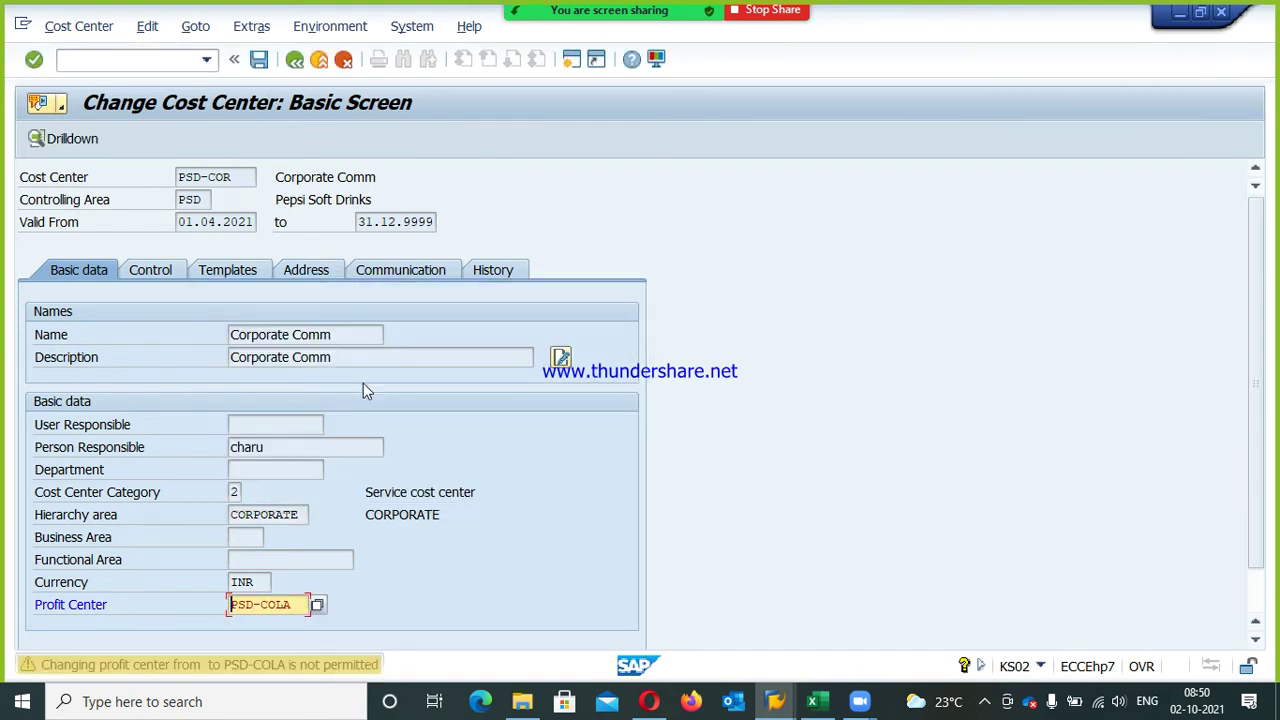
key(Return)
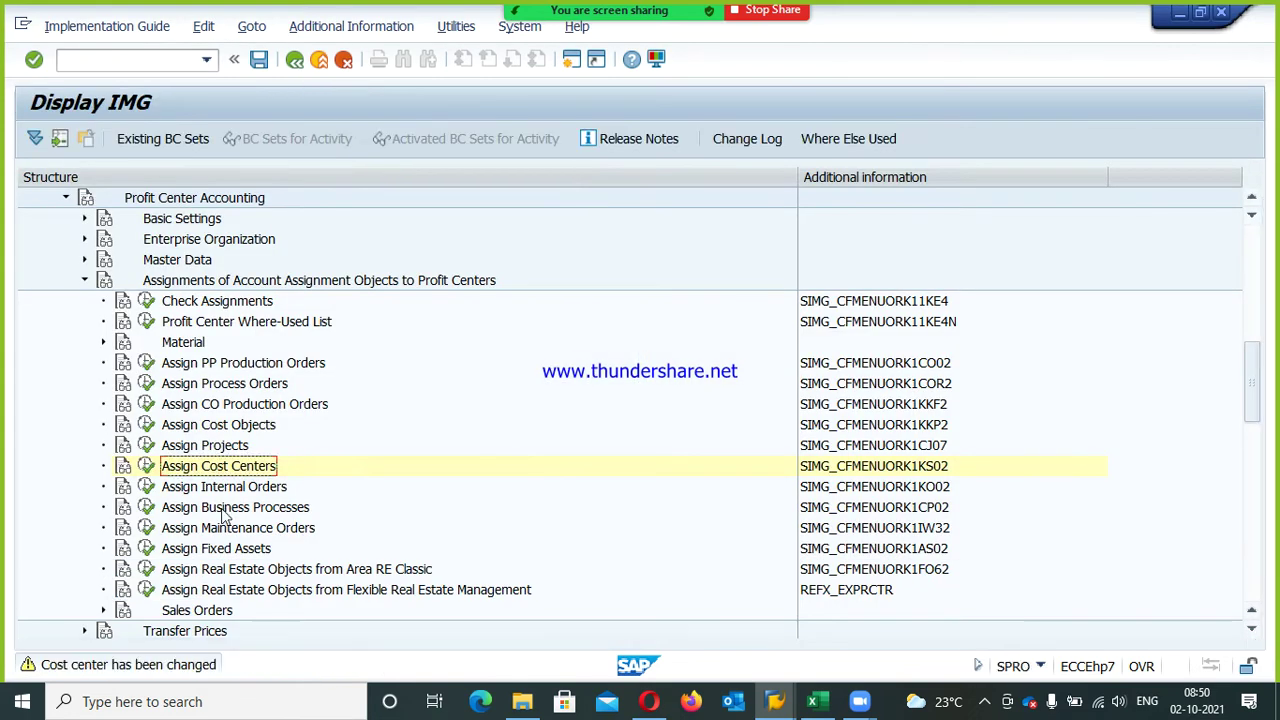
Reopen cost center PSD-COR to check its profit center assignment and return to the implementation guide
click(146, 470)
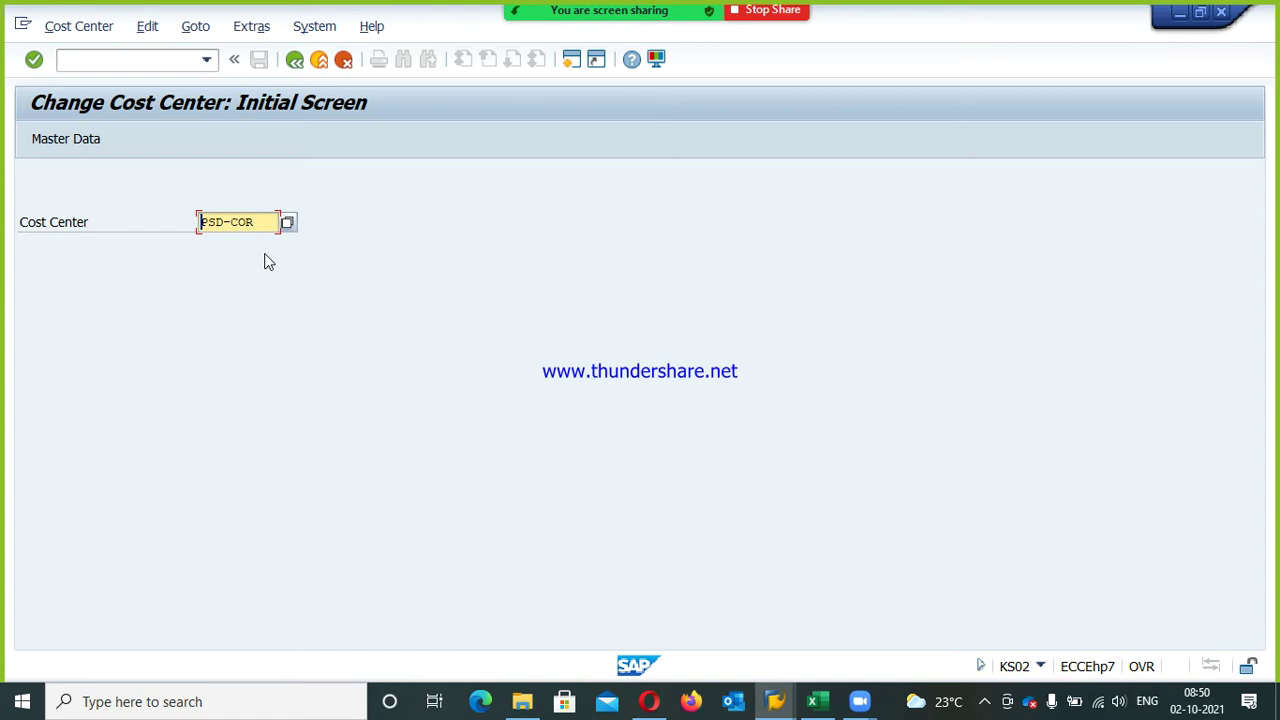
mouse_move(357, 62)
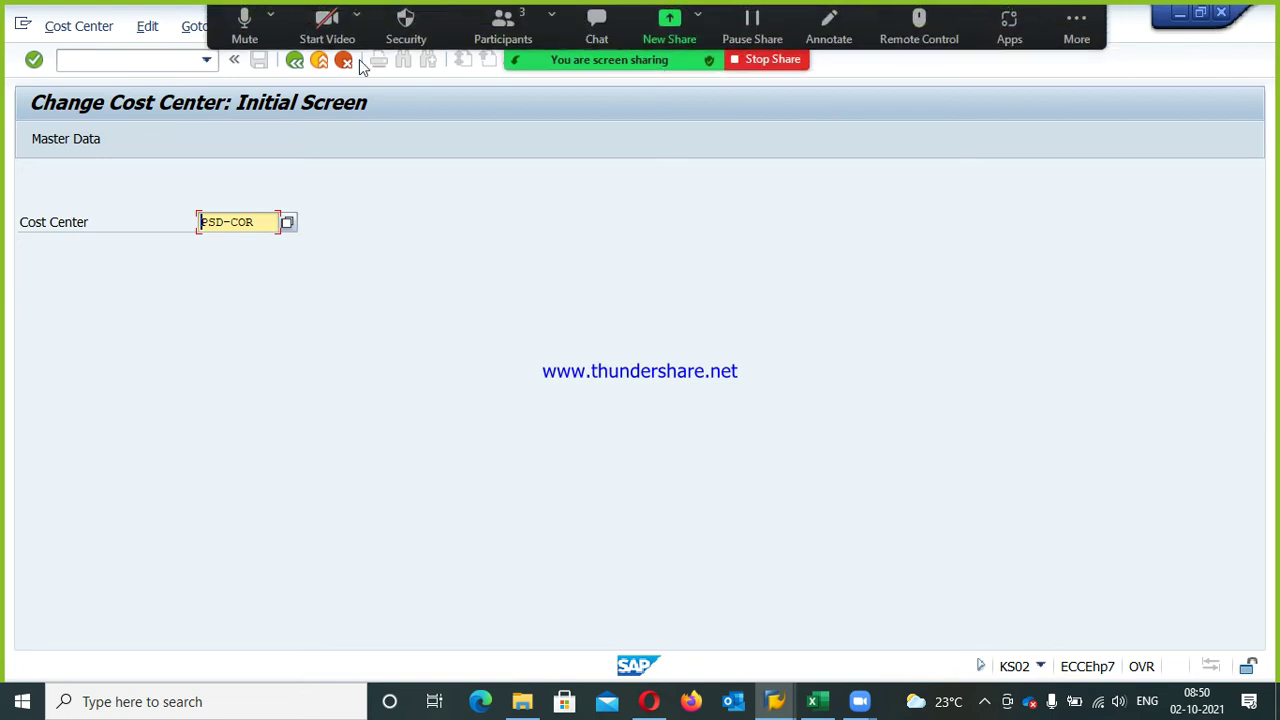
click(247, 25)
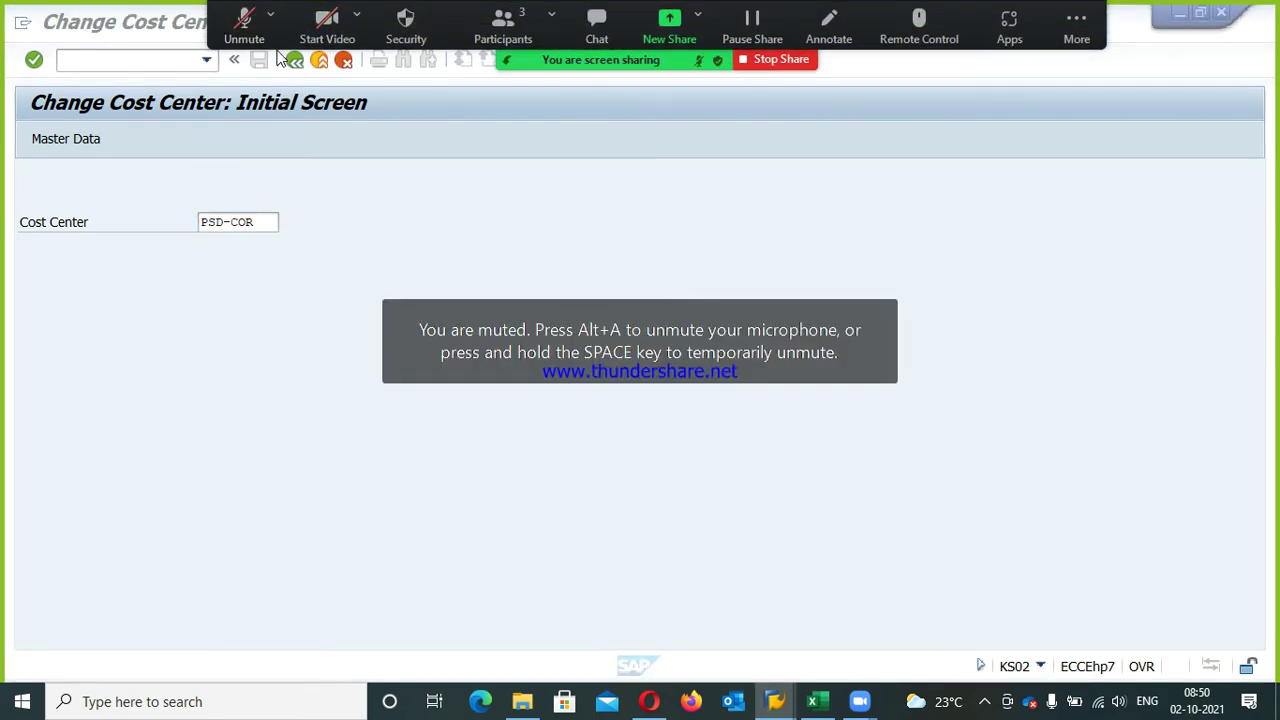
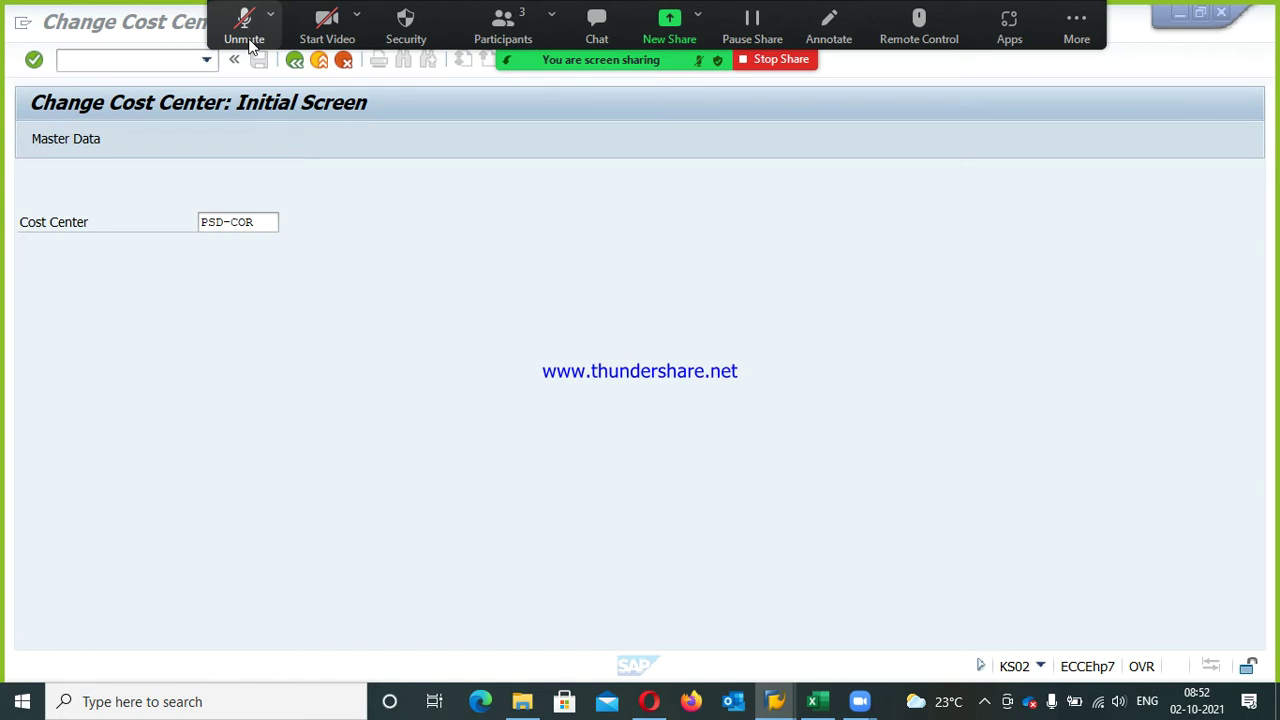
click(252, 224)
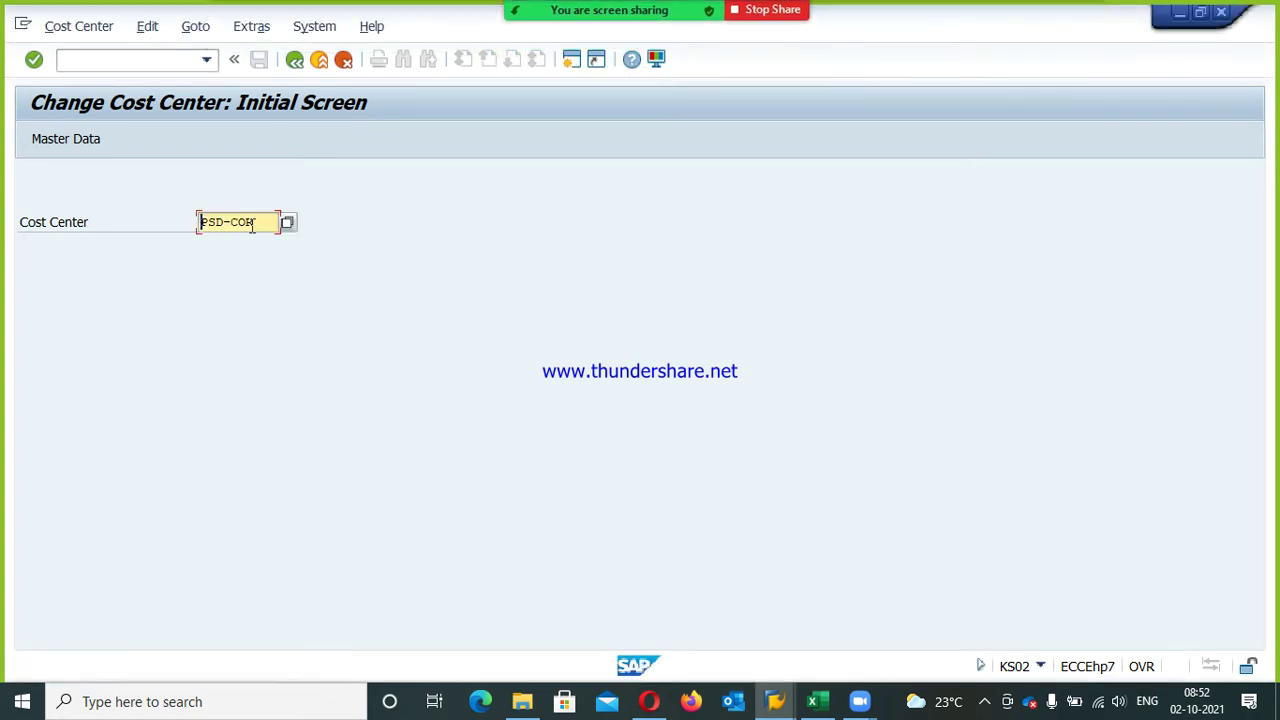
key(Return)
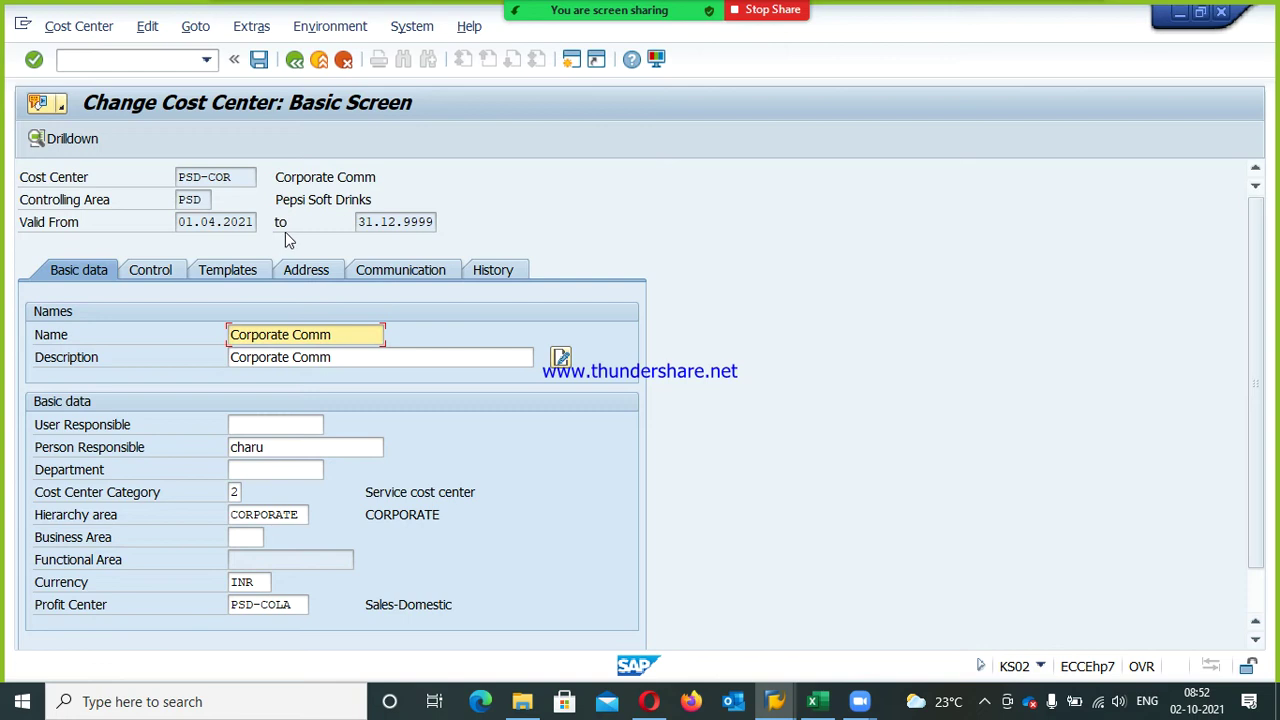
click(297, 60)
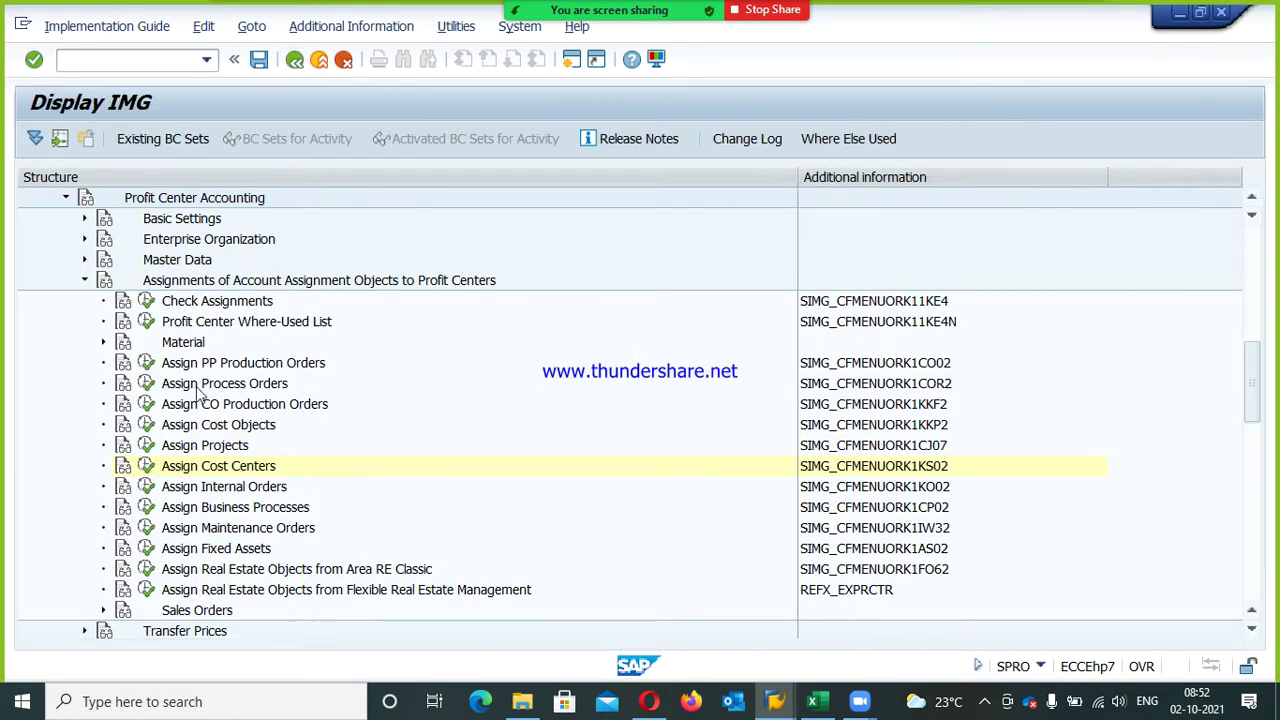
Run Assign Cost Centers again and open the Facility Management cost center PSD-FMS for changing
double_click(185, 465)
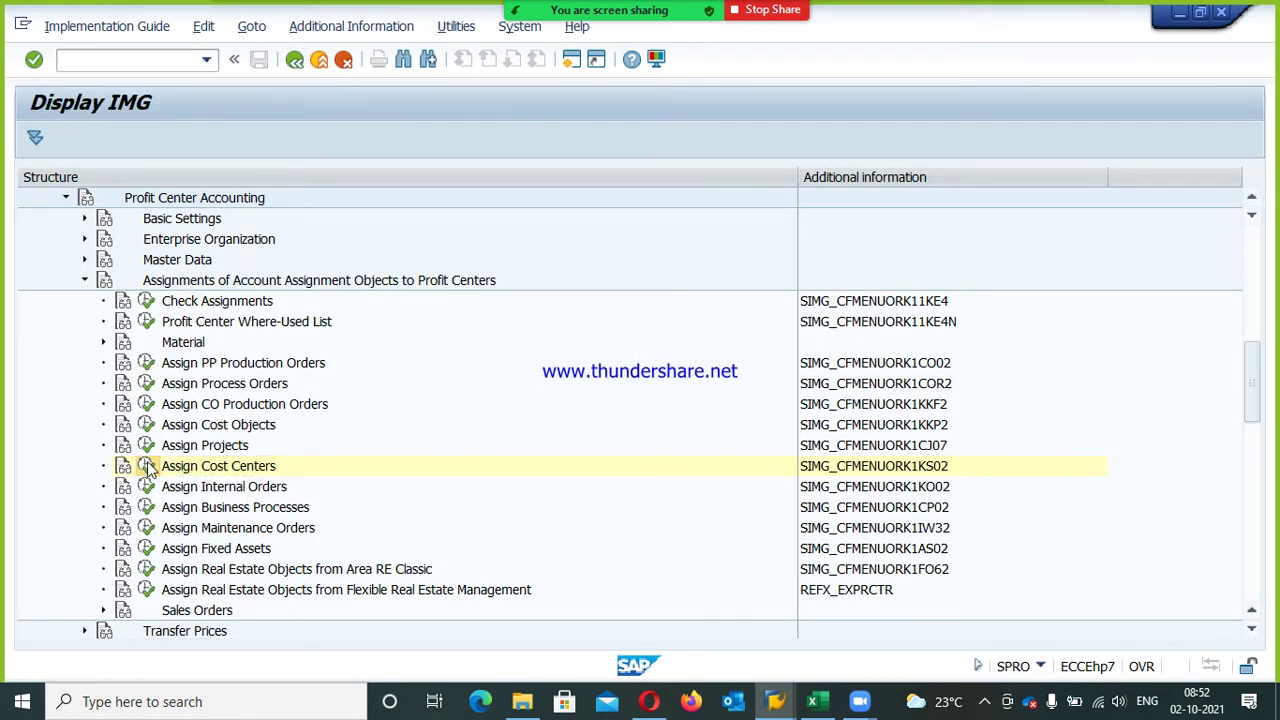
click(287, 223)
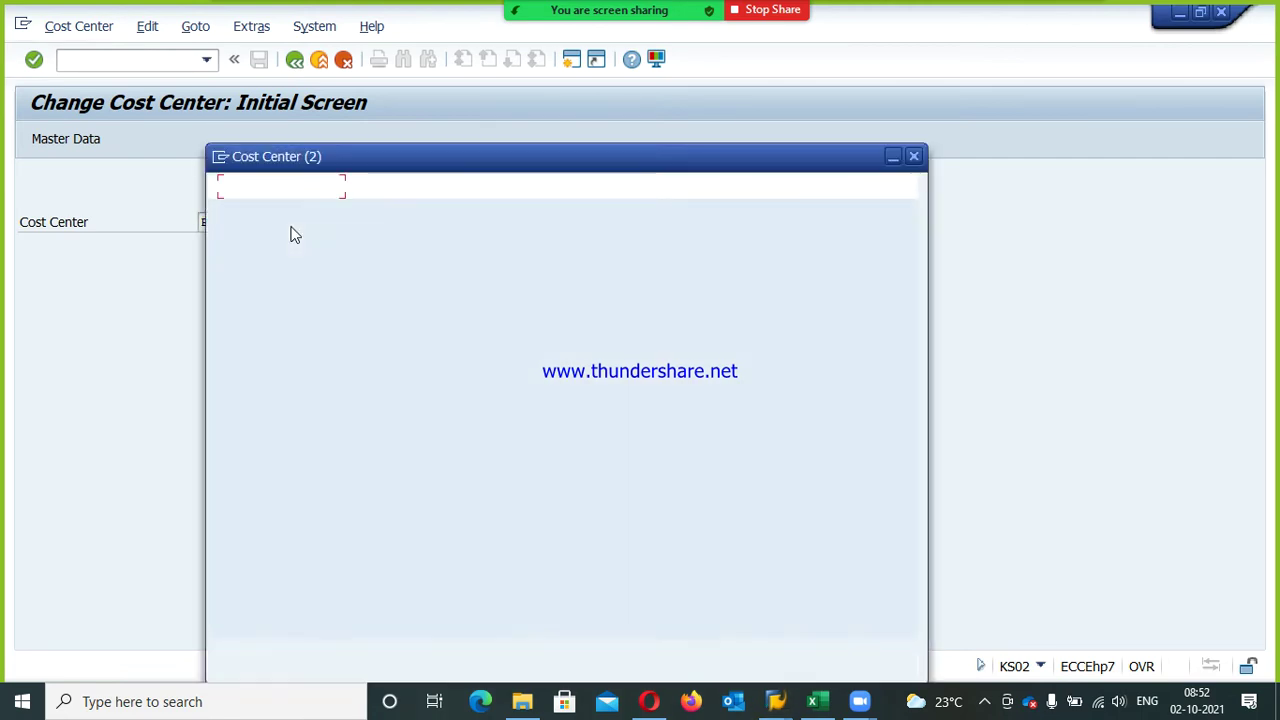
key(Return)
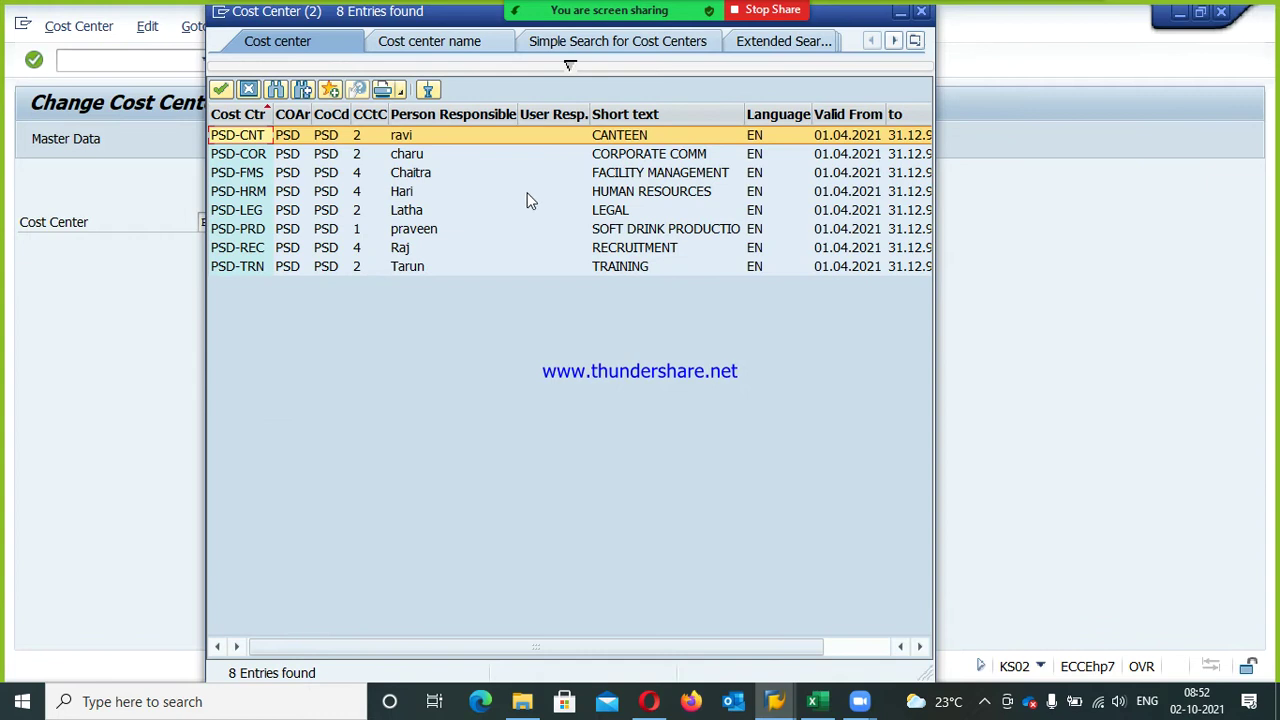
double_click(517, 172)
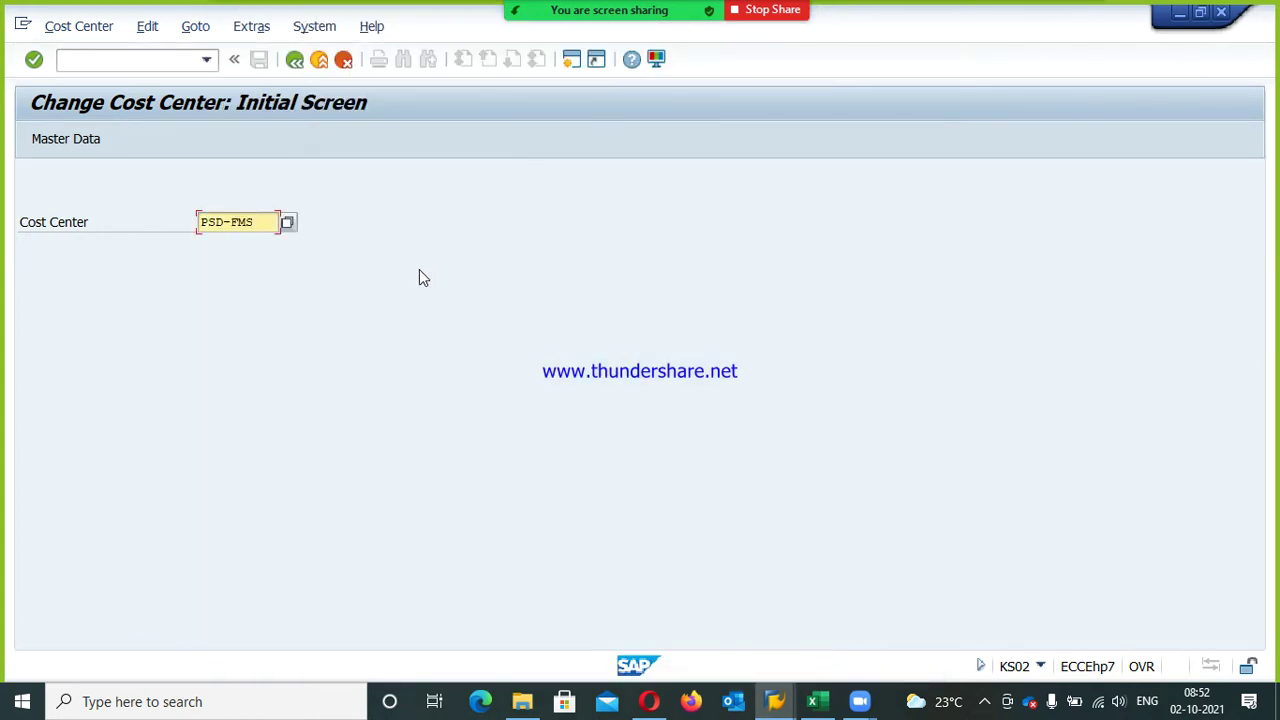
key(Return)
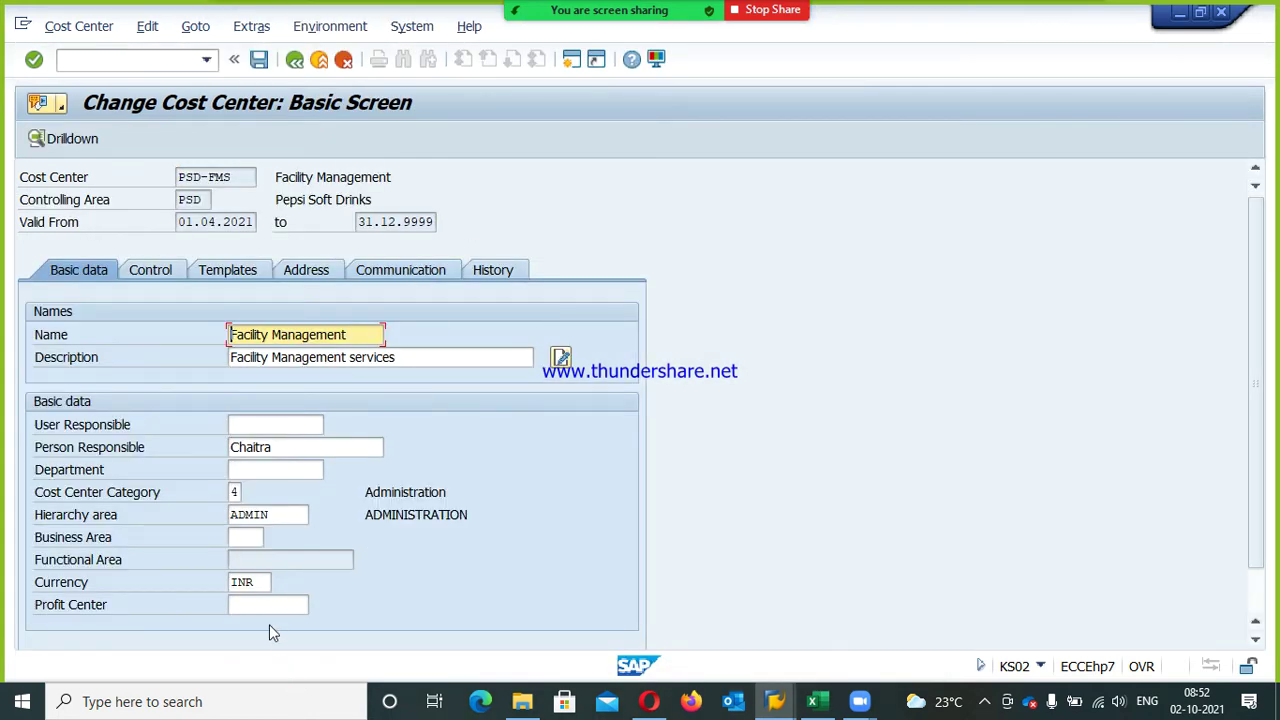
Assign profit center PSD-COLA to cost center PSD-FMS, accept the online field change and save
click(255, 604)
text(P)
key(BackSpace)
key(Down)
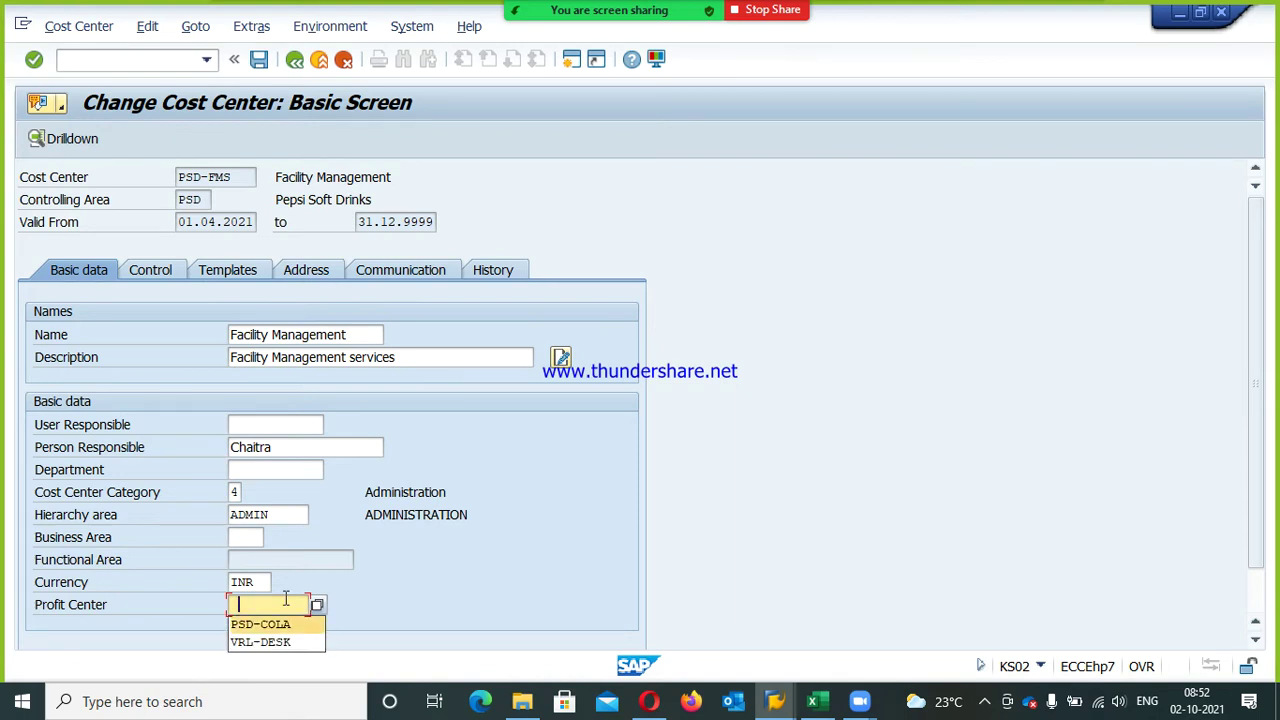
key(Return)
key(Return)
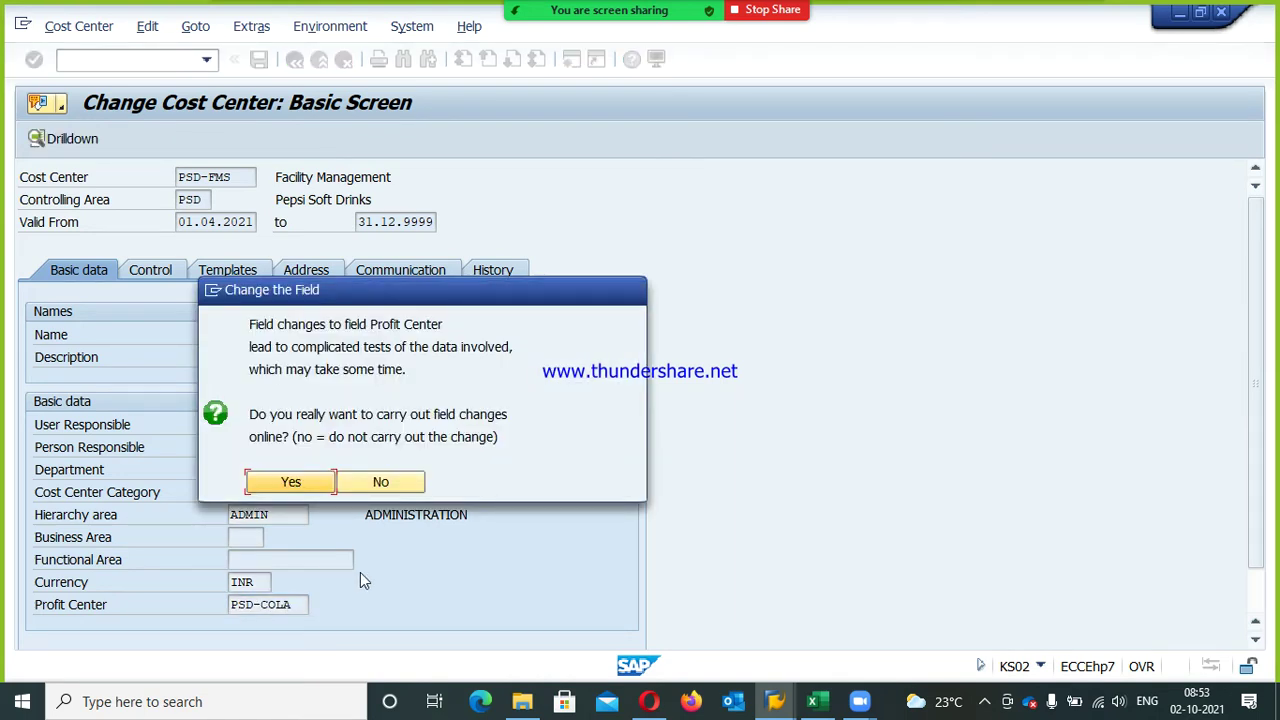
click(293, 487)
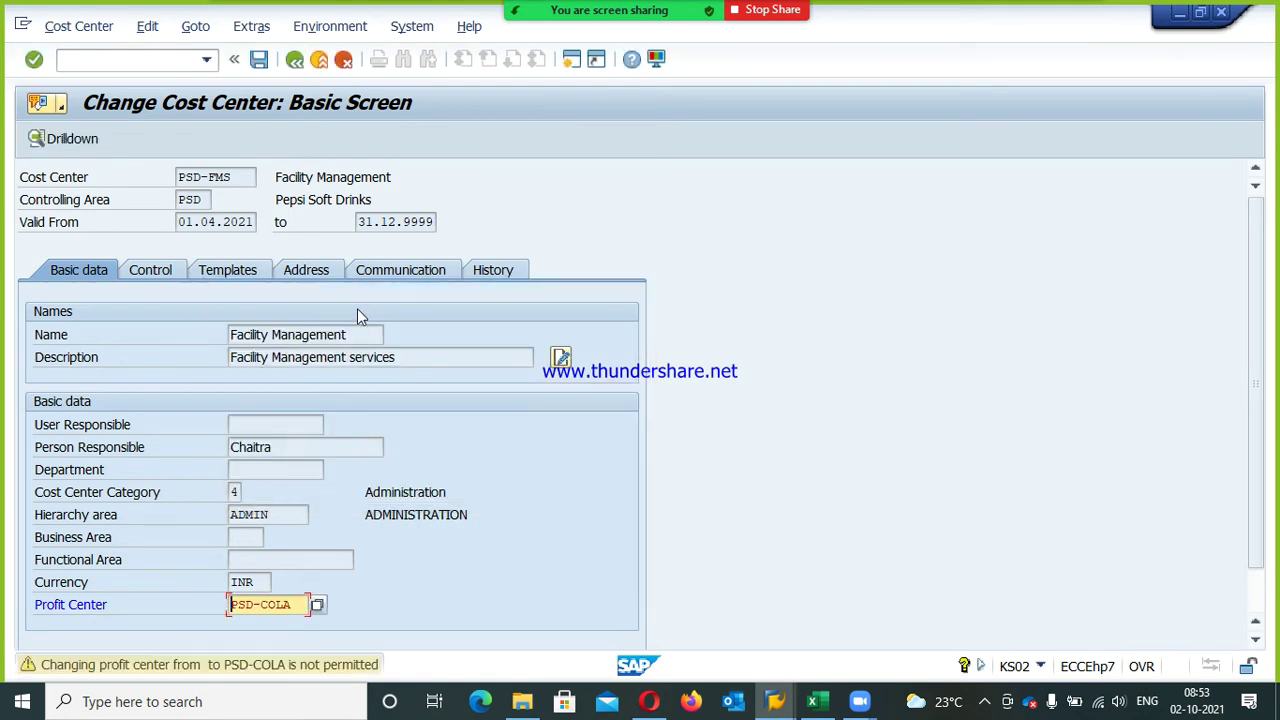
key(Return)
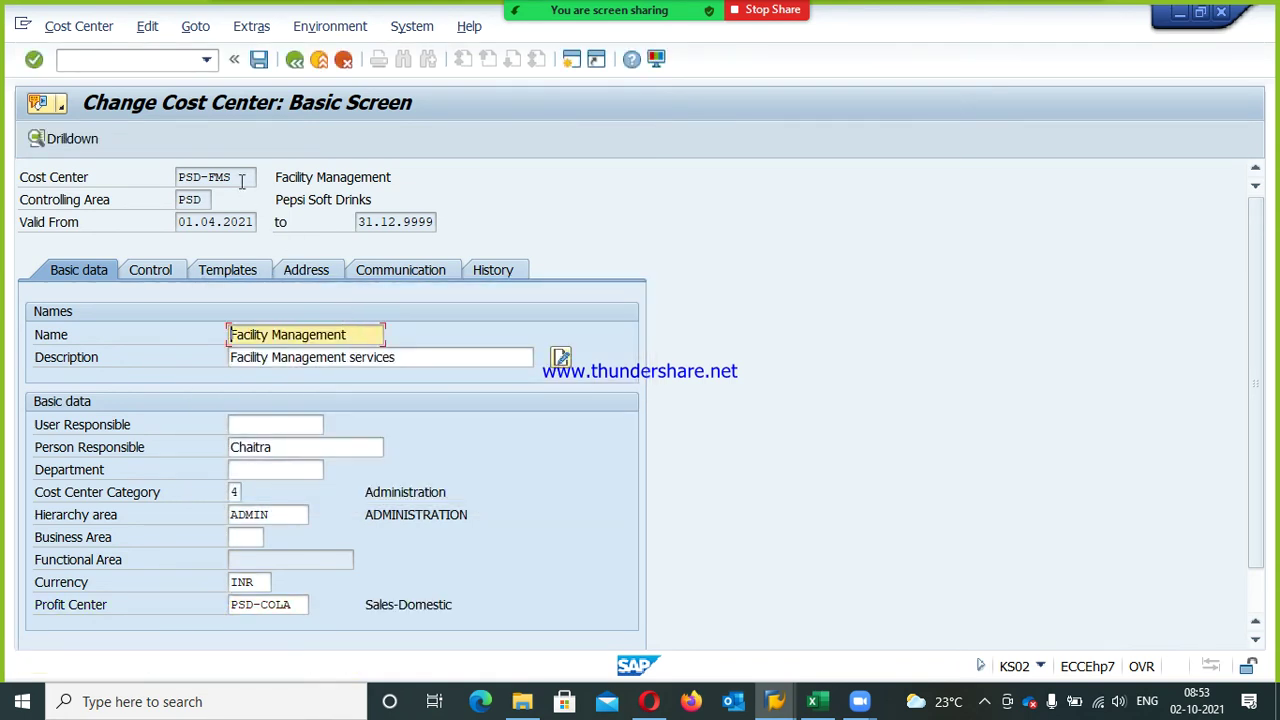
click(263, 62)
Reopen the reference implementation guide and expand Controlling, Profit Center Accounting down to Assignments of Account Assignment Objects to Profit Centers
click(294, 60)
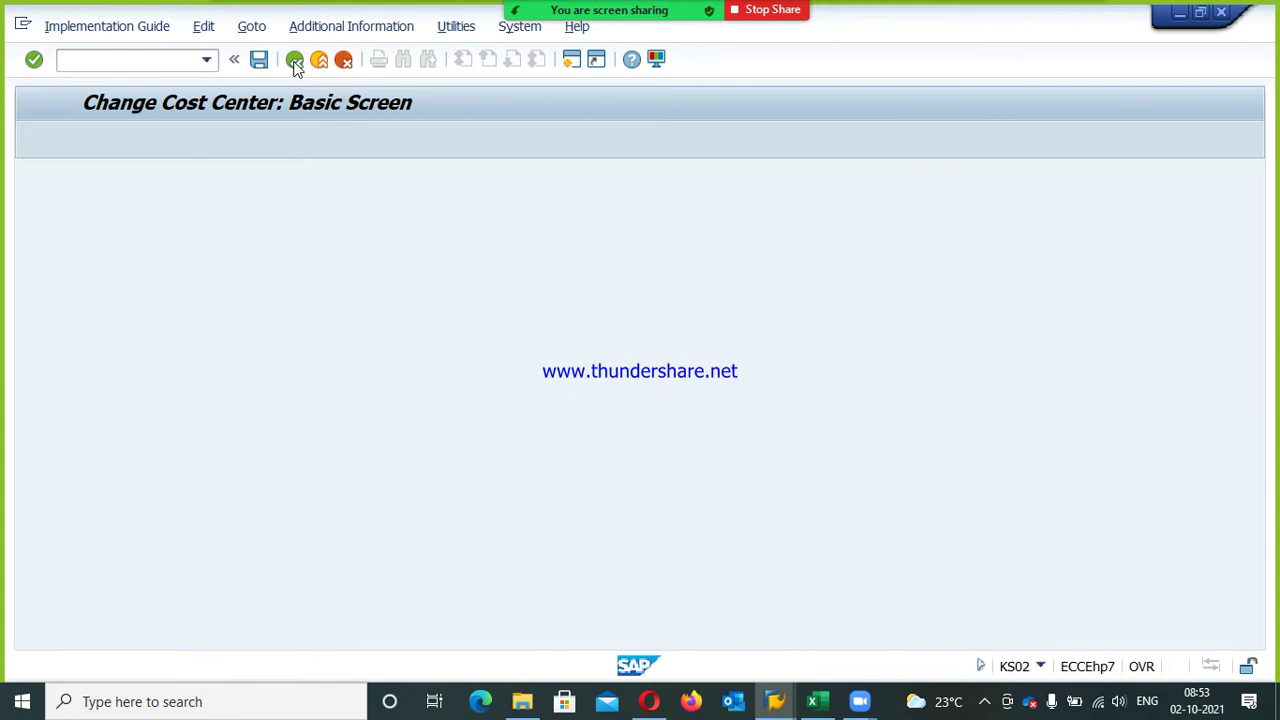
click(154, 141)
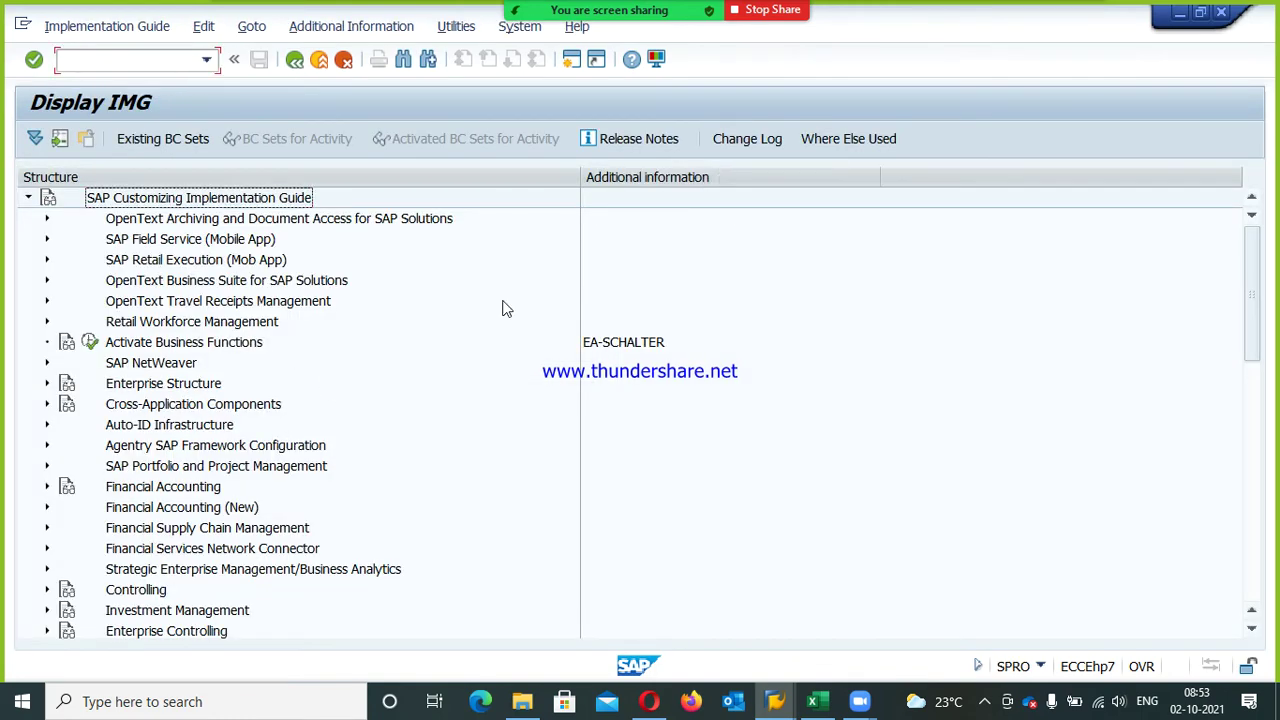
click(192, 488)
scroll(192, 488, down, 2)
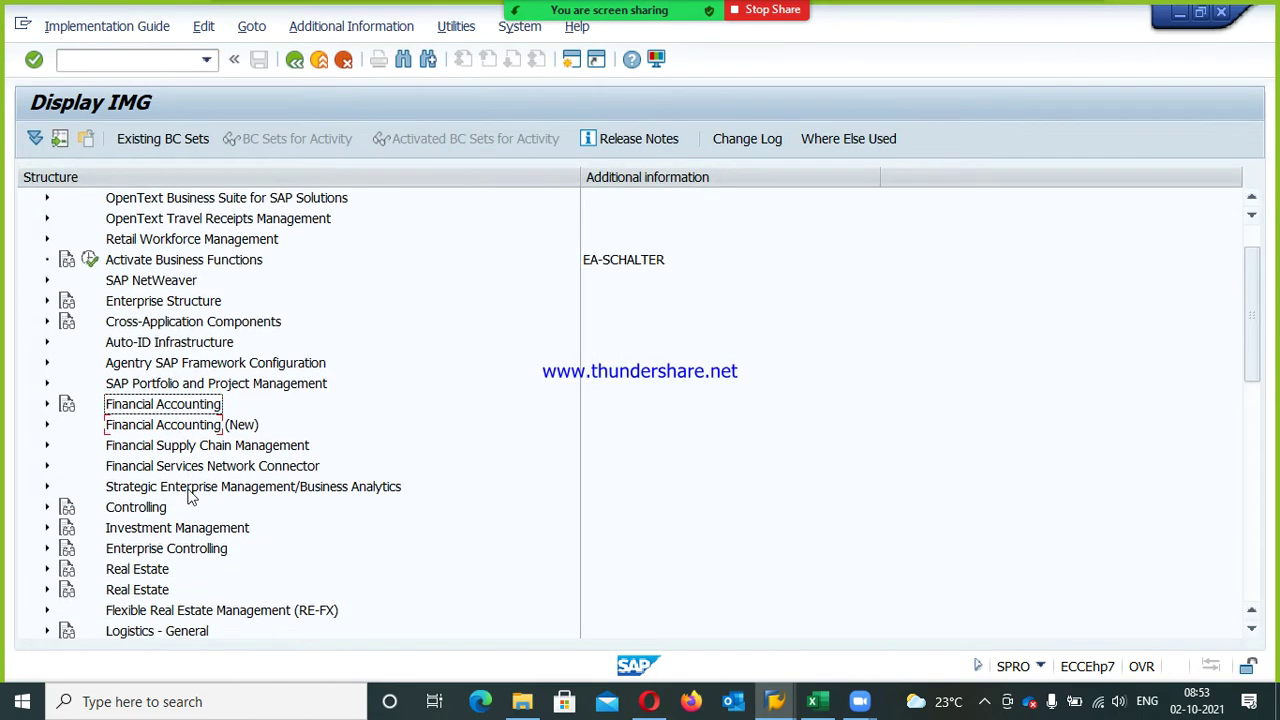
click(46, 507)
click(190, 531)
click(160, 628)
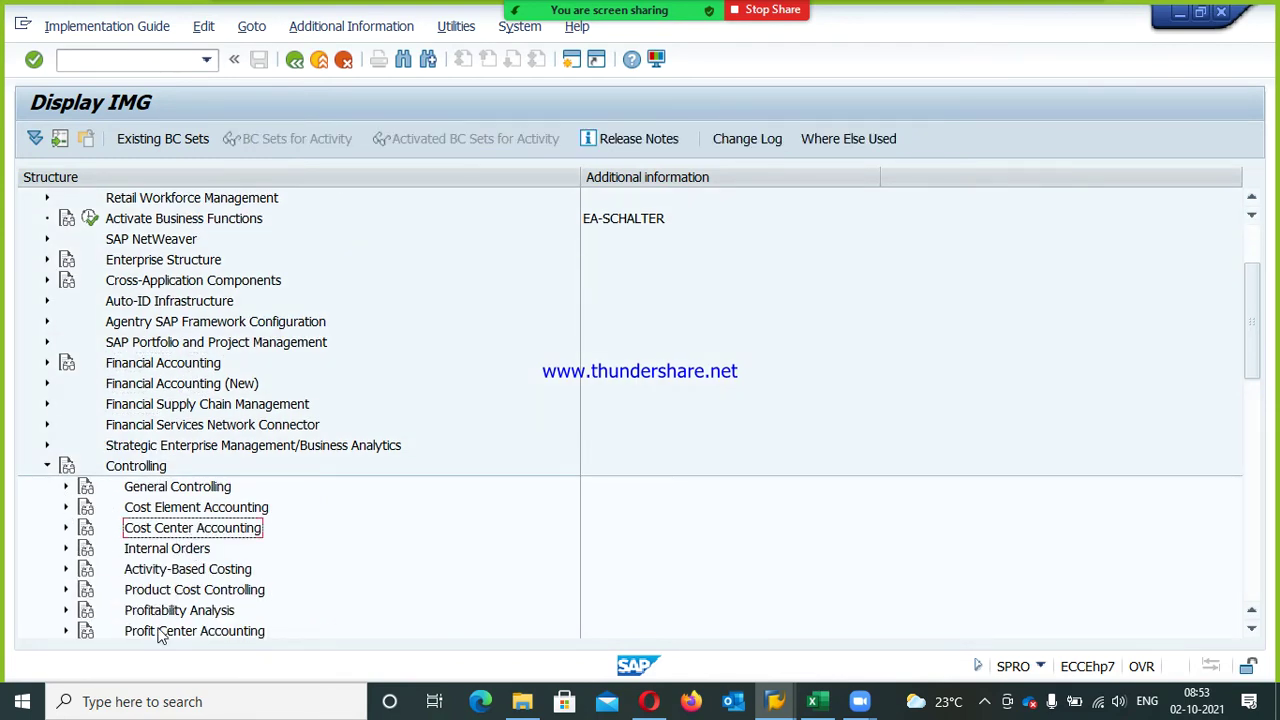
click(68, 611)
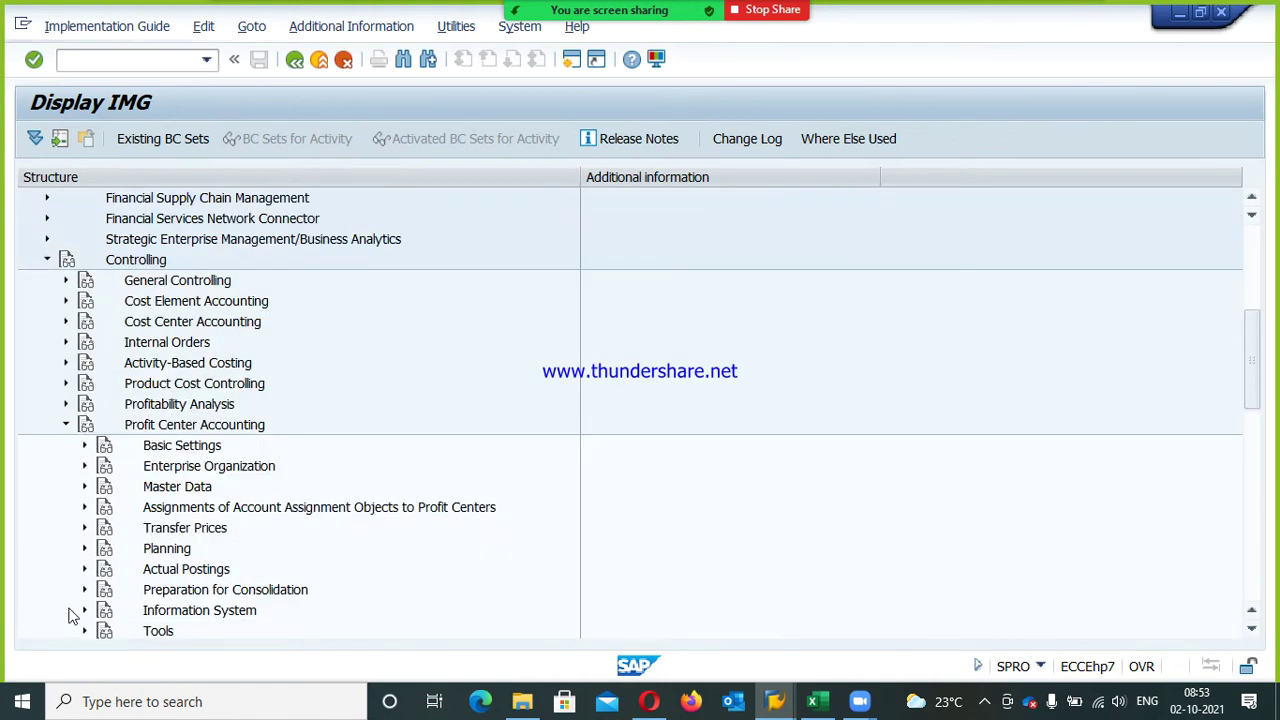
click(200, 512)
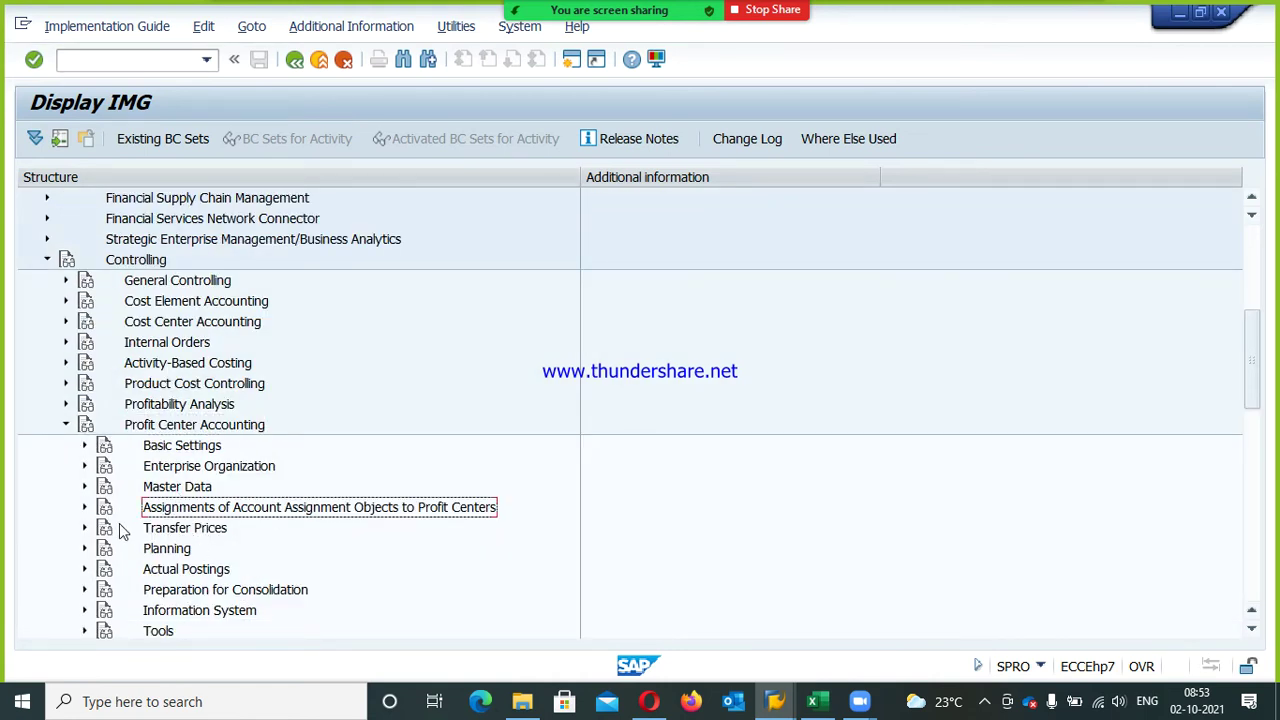
click(84, 507)
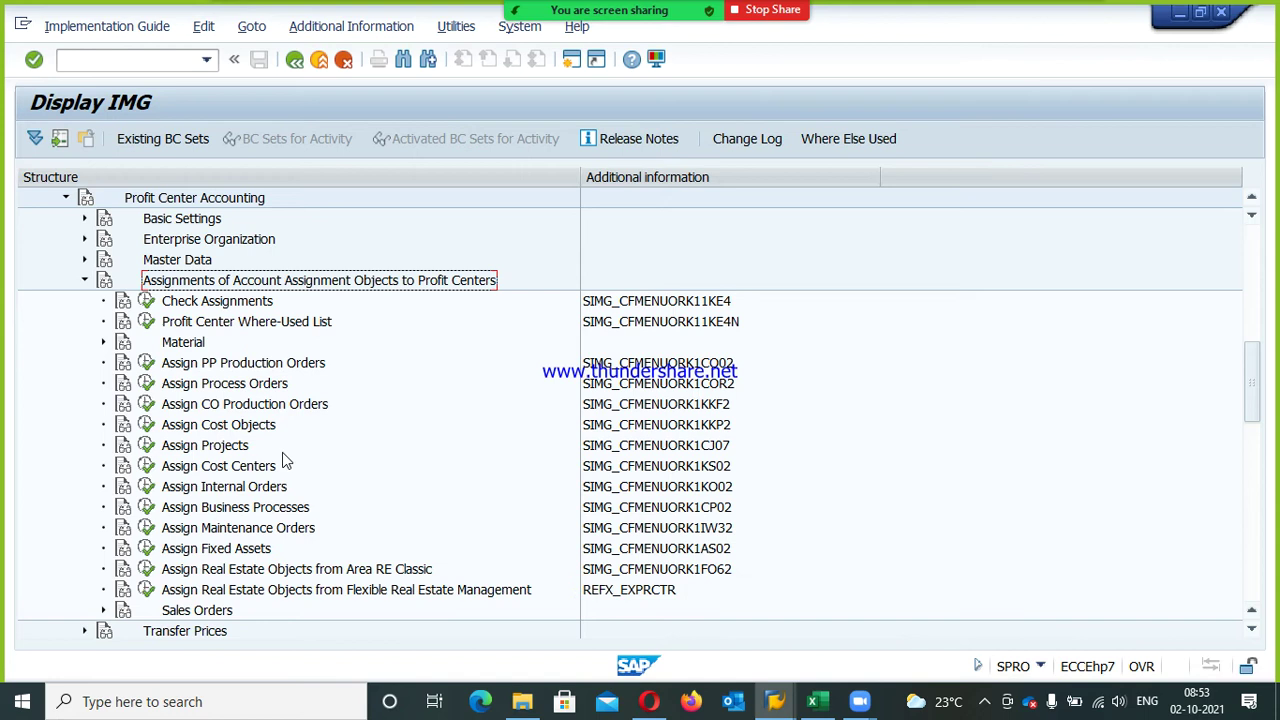
Run Assign Cost Centers and look up the Human Resources cost center PSD-HRM to open it for changing
click(220, 466)
click(146, 466)
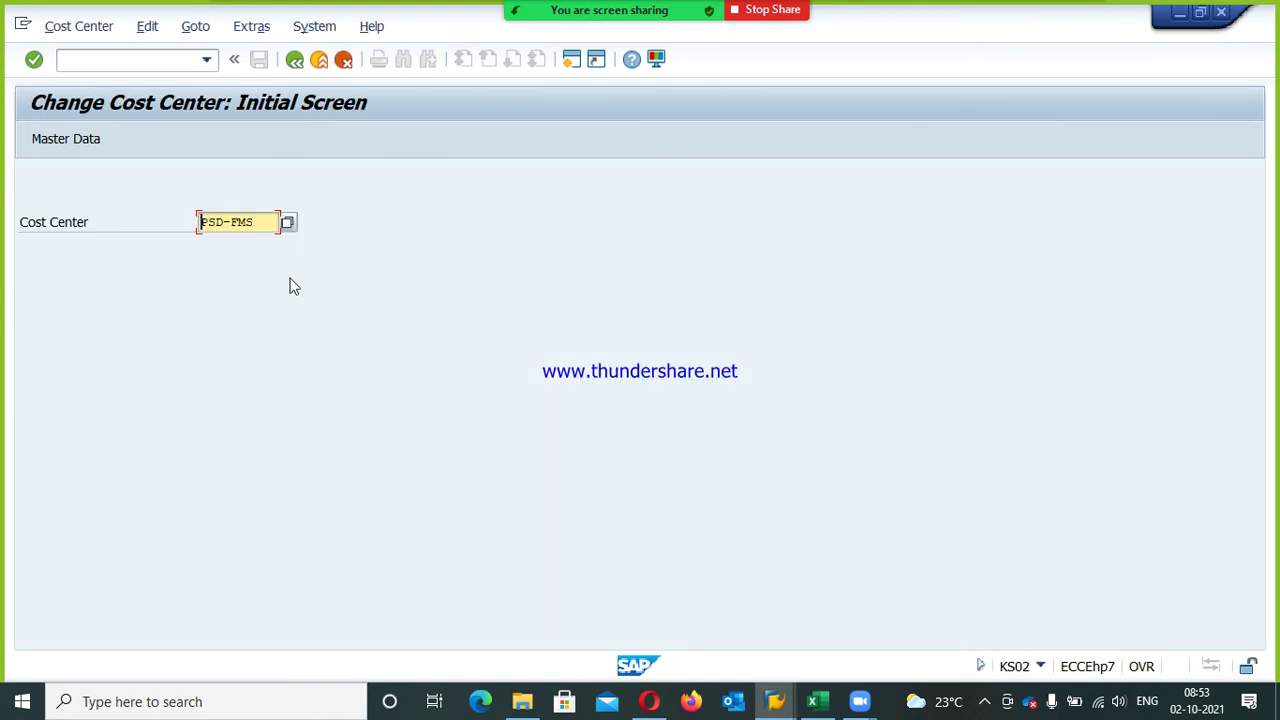
key(Return)
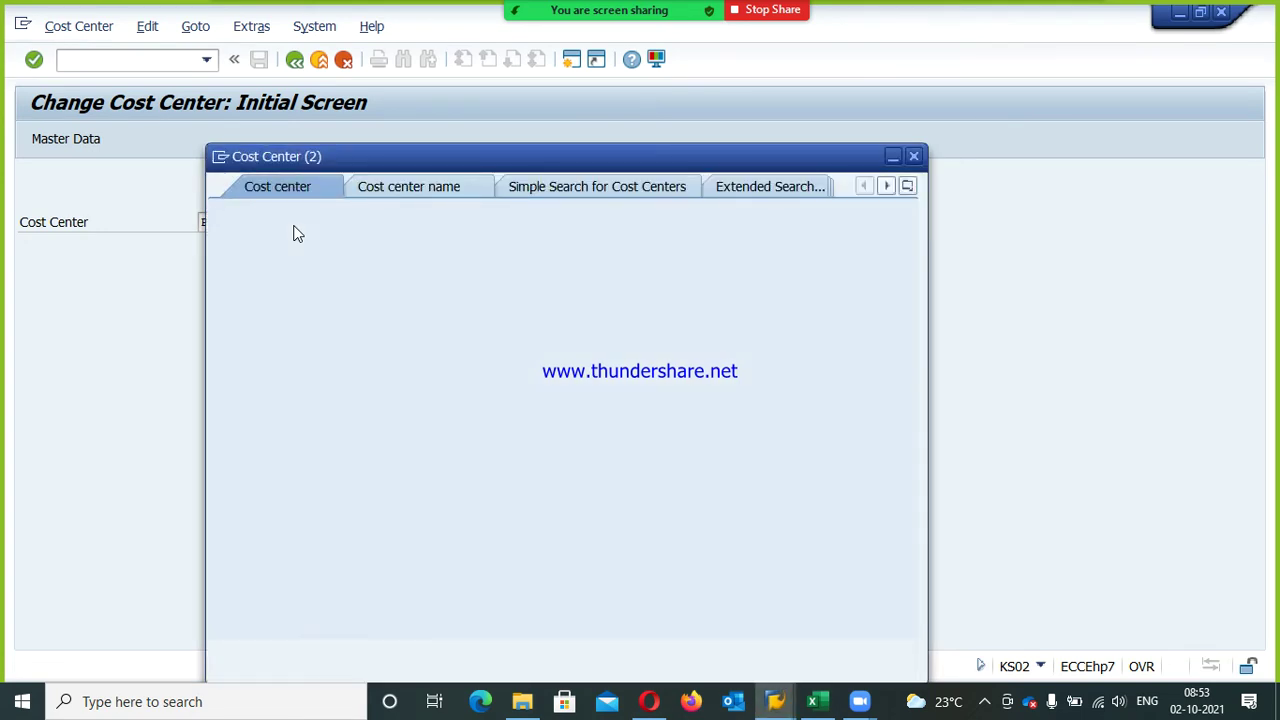
key(Return)
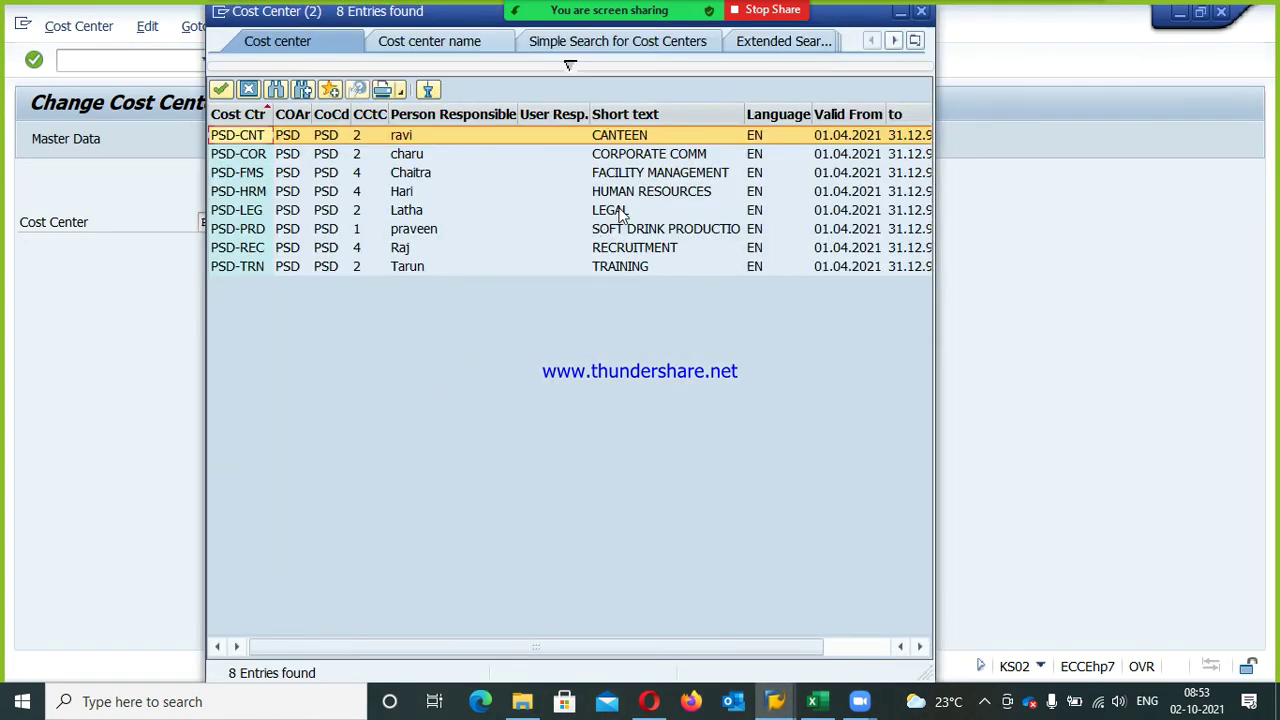
double_click(634, 192)
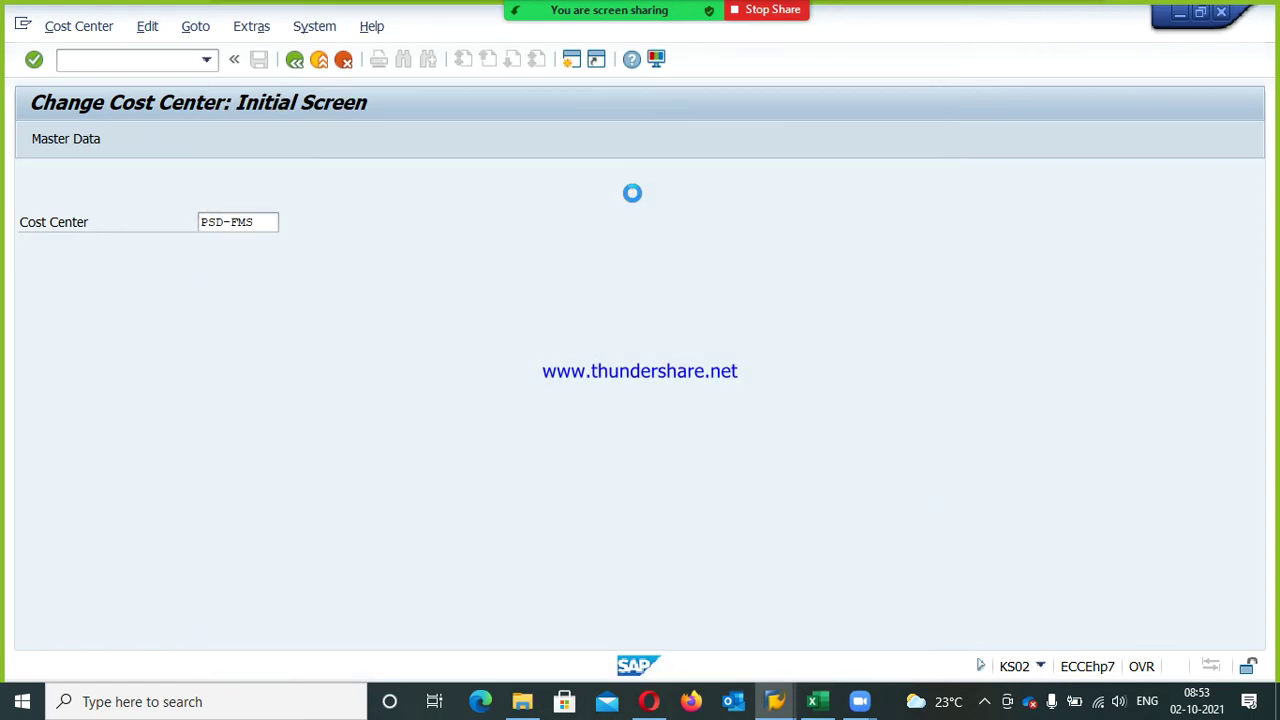
key(Return)
Assign profit center PSD-COLA to cost center PSD-HRM, accept the online field change and save
key(Tab)
key(Tab)
key(Tab)
key(Tab)
key(Tab)
key(Tab)
key(Tab)
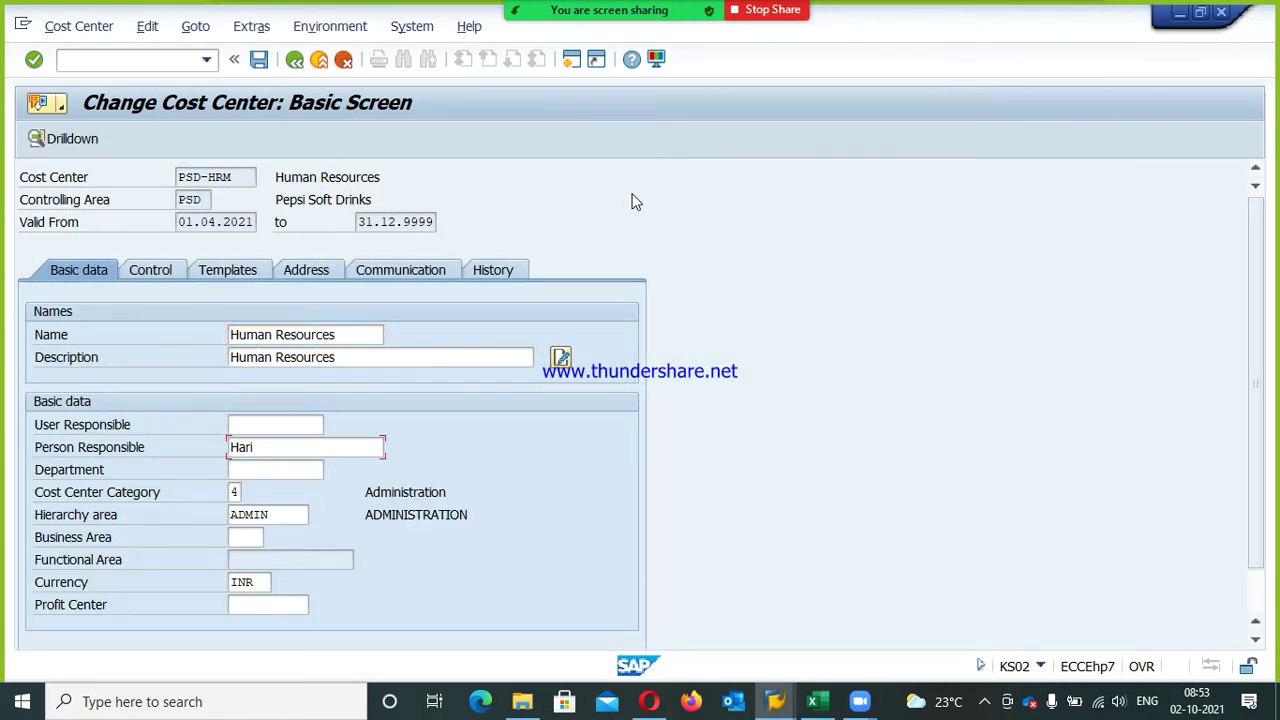
click(262, 605)
text(PSD-COLA)
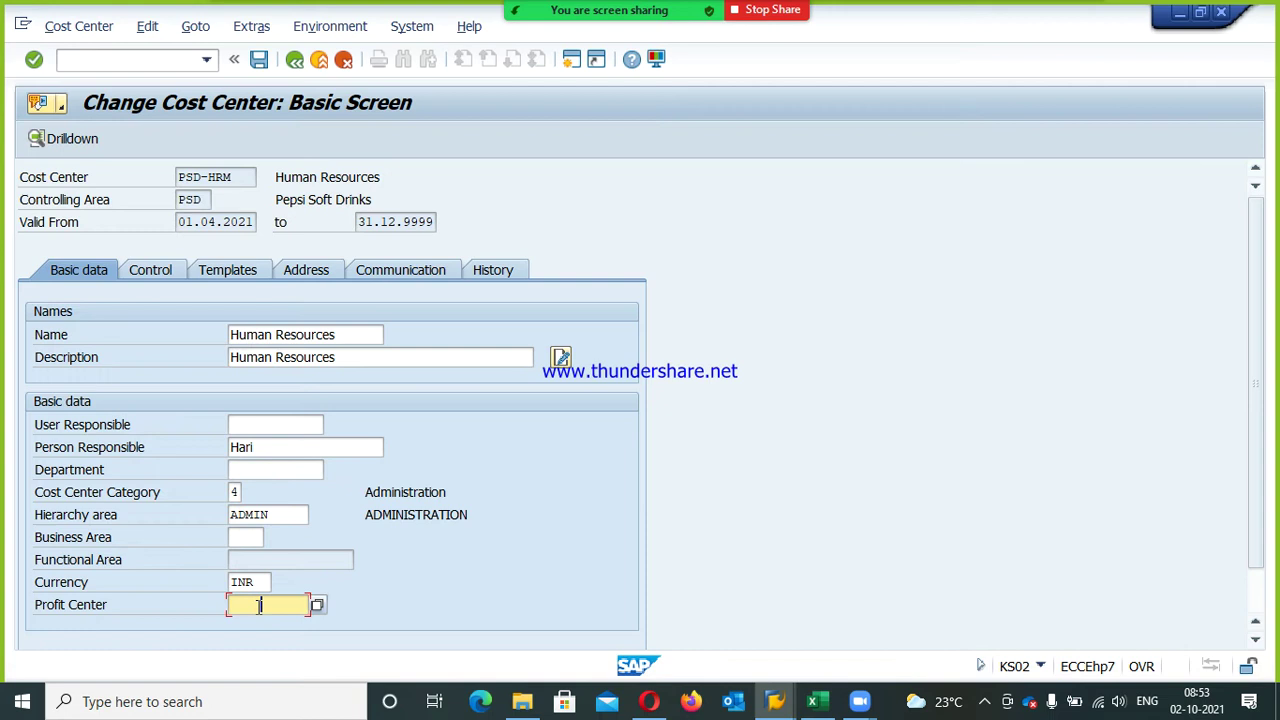
key(Return)
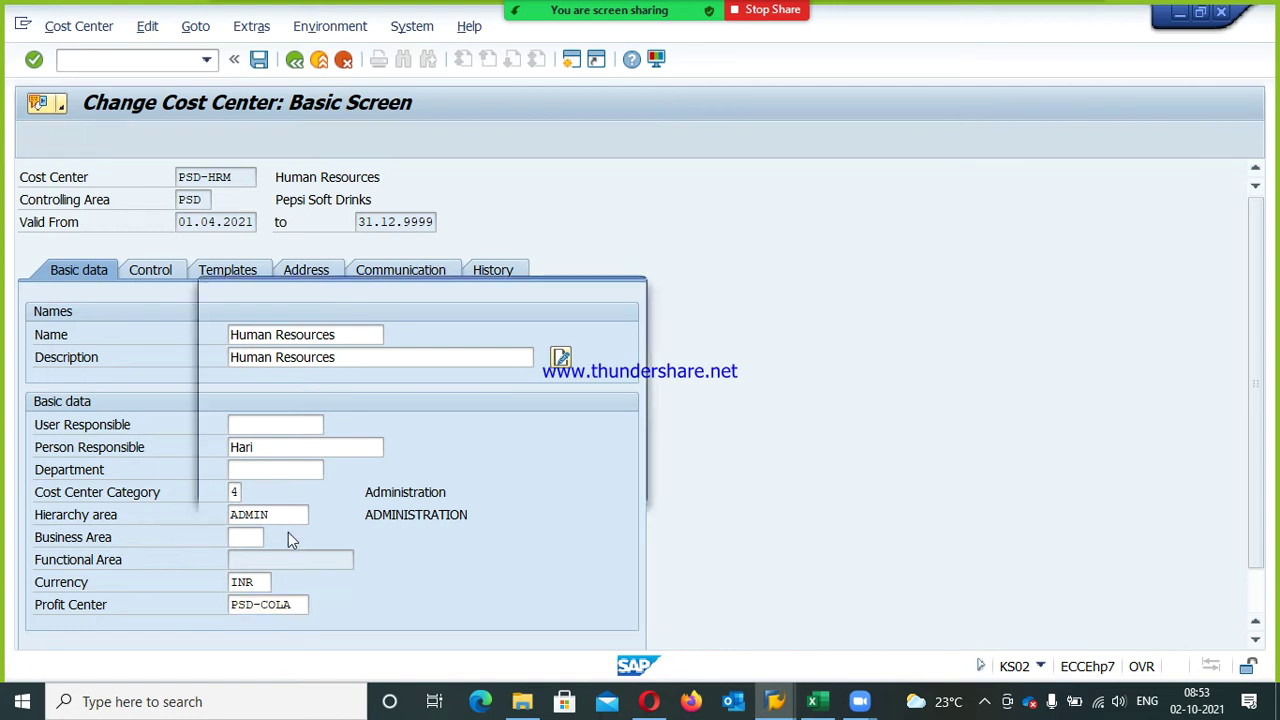
click(291, 483)
key(ctrl+s)
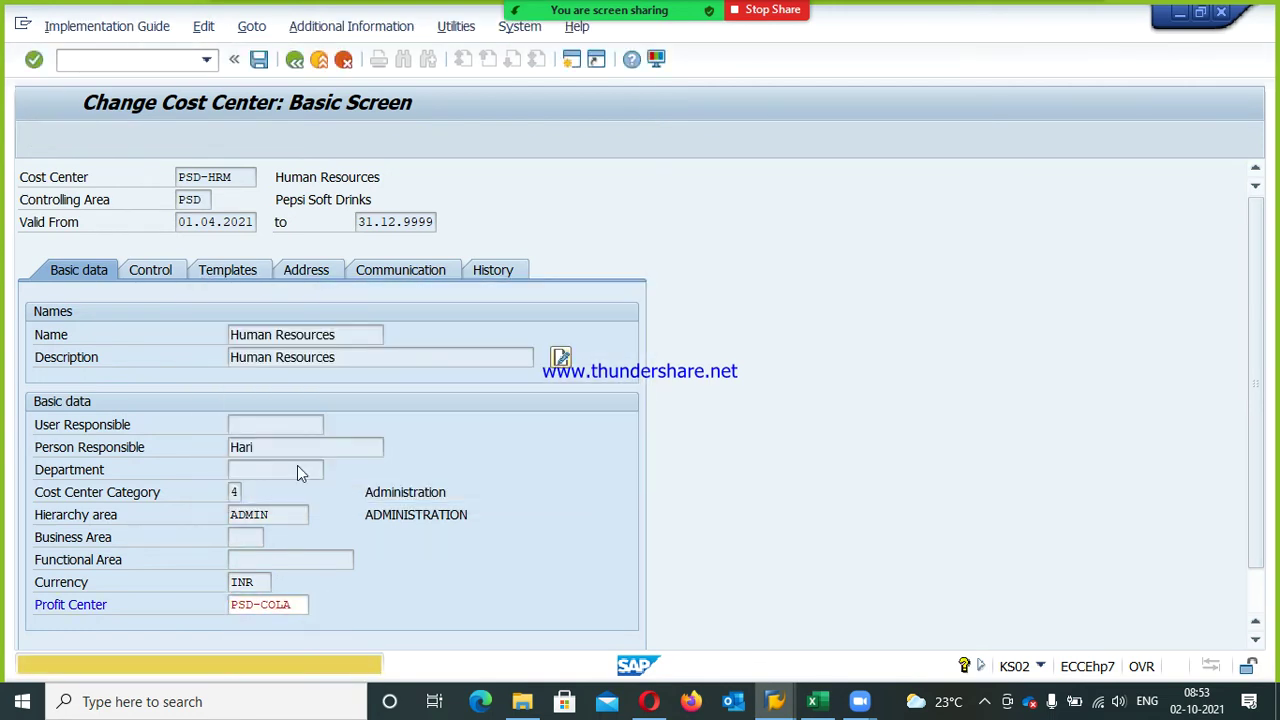
Run Assign Cost Centers again and open the Legal cost center PSD-LEG from the search results
click(148, 467)
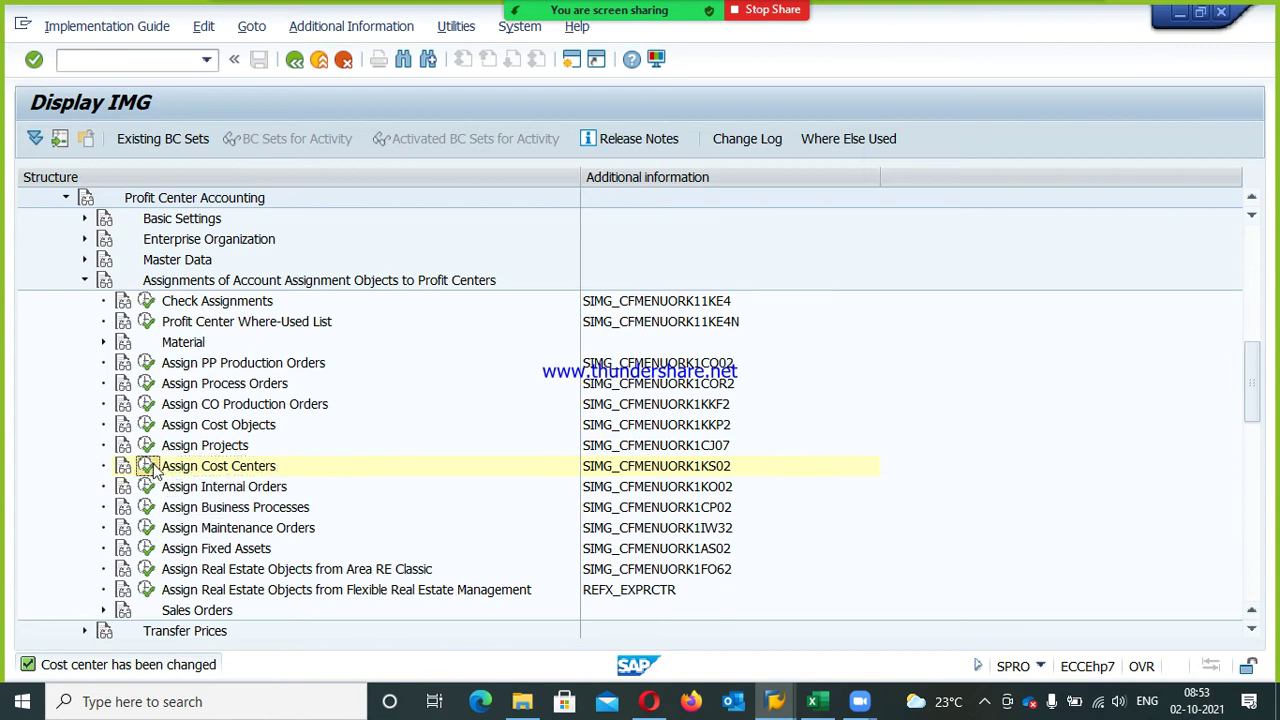
click(290, 225)
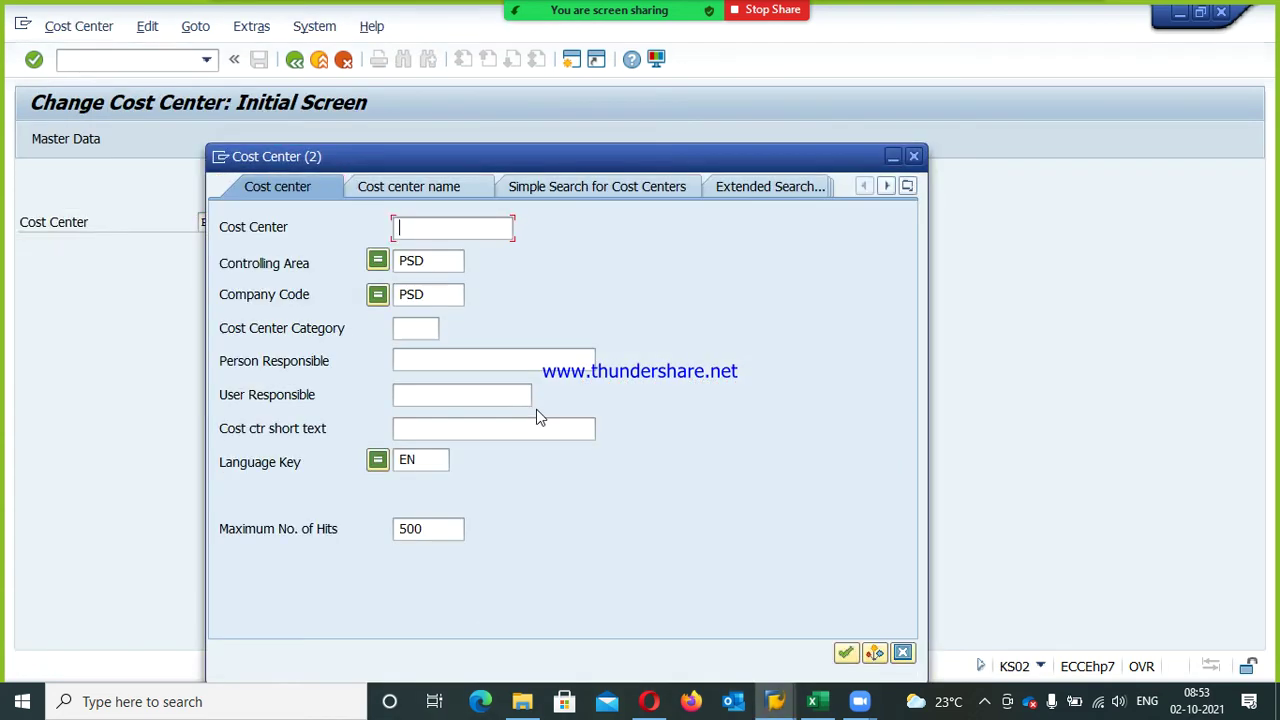
click(846, 652)
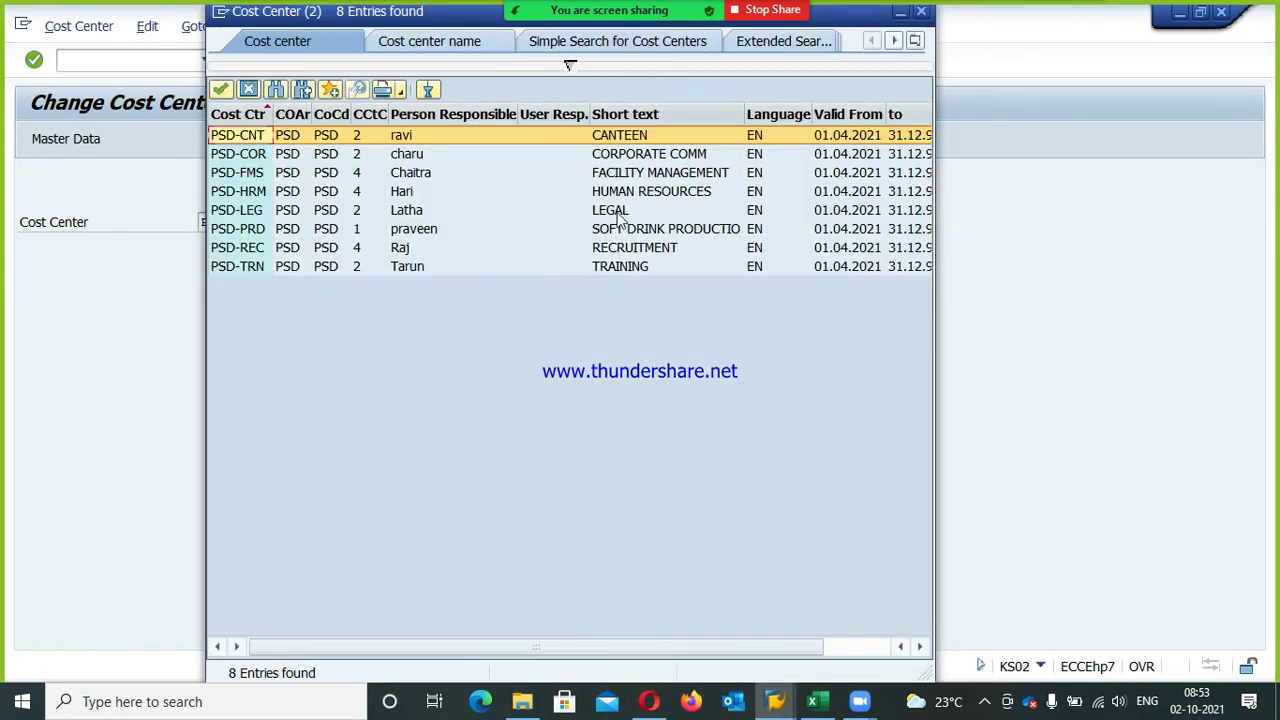
double_click(606, 210)
key(Return)
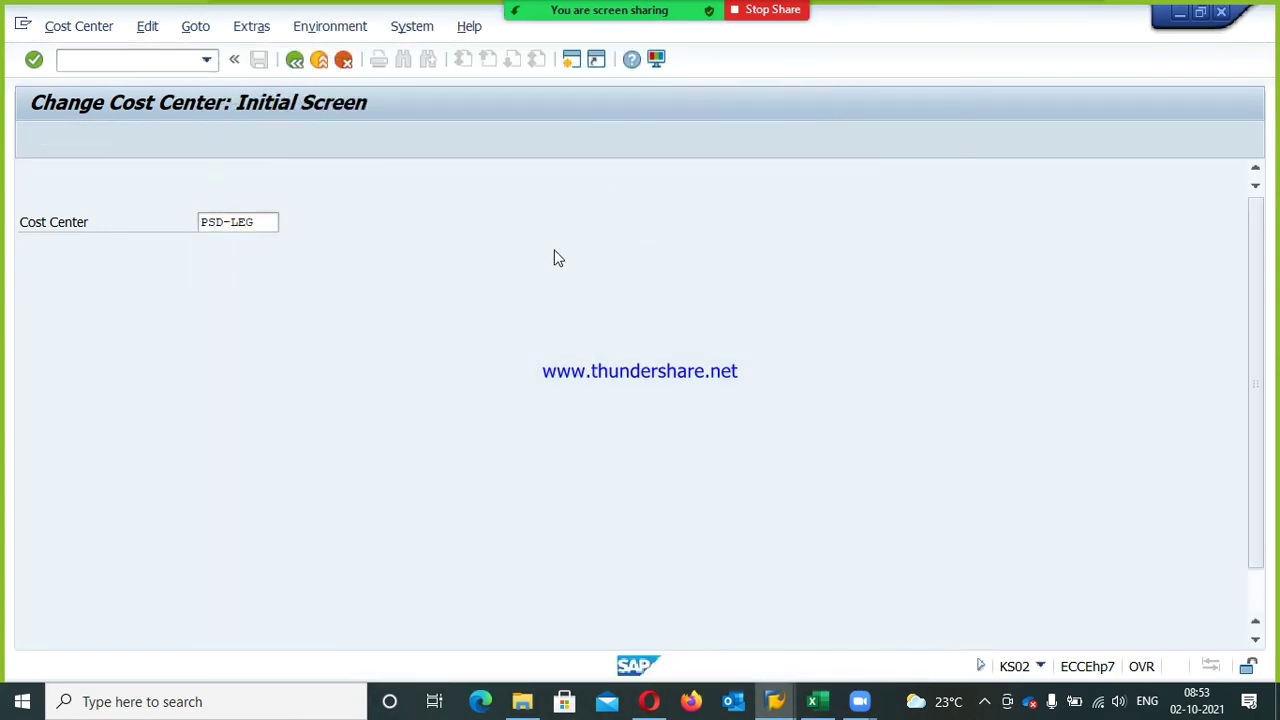
Assign profit center PSD-COLA to cost center PSD-LEG, save and accept the online field change
click(268, 605)
click(258, 619)
click(259, 59)
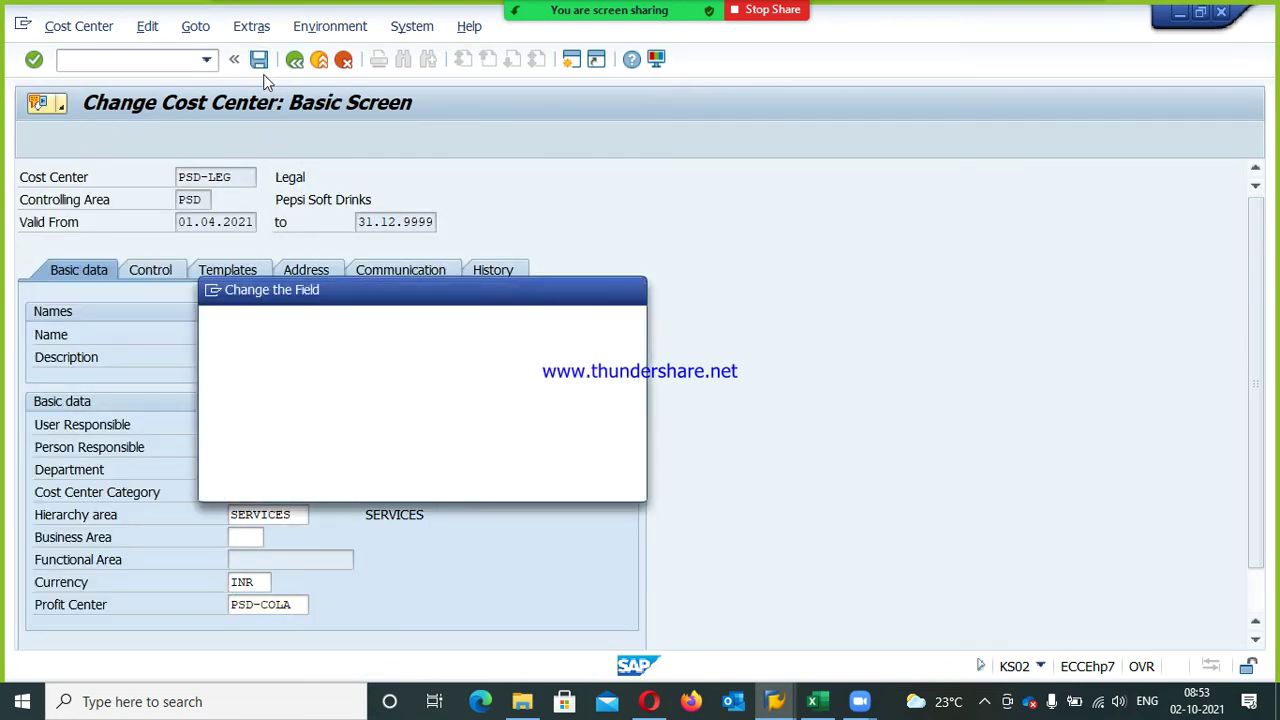
click(310, 490)
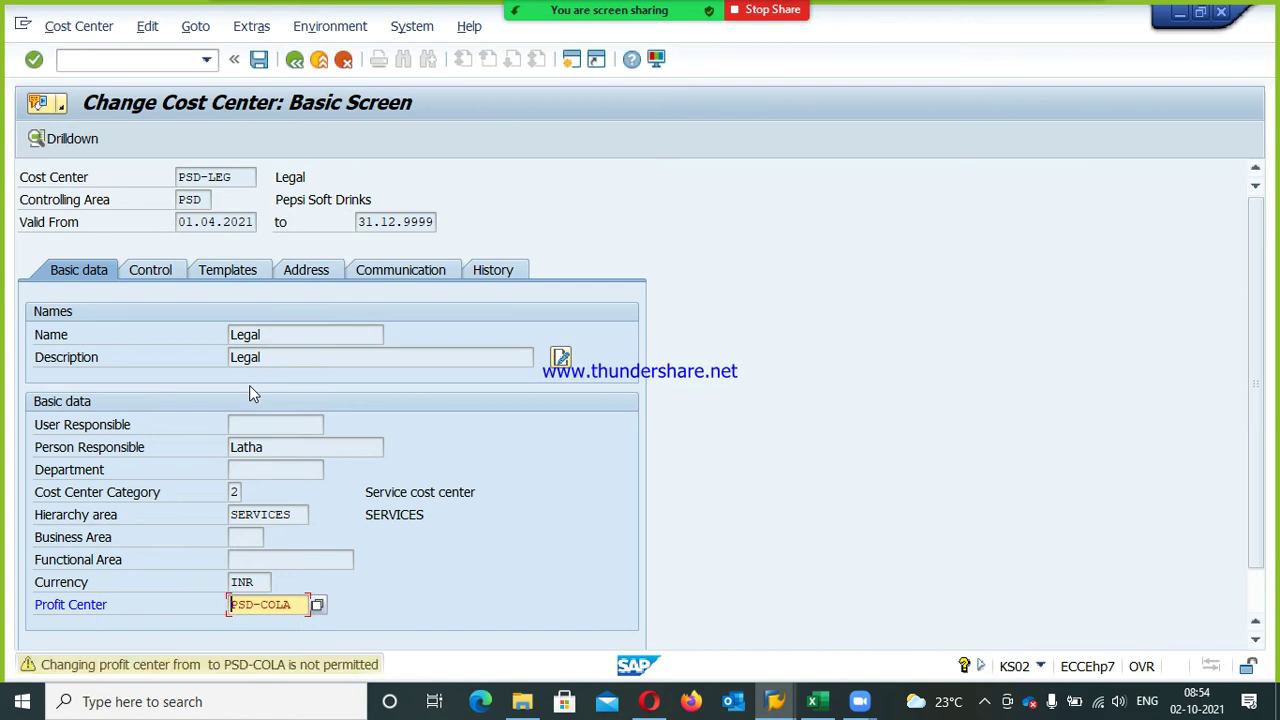
key(F3)
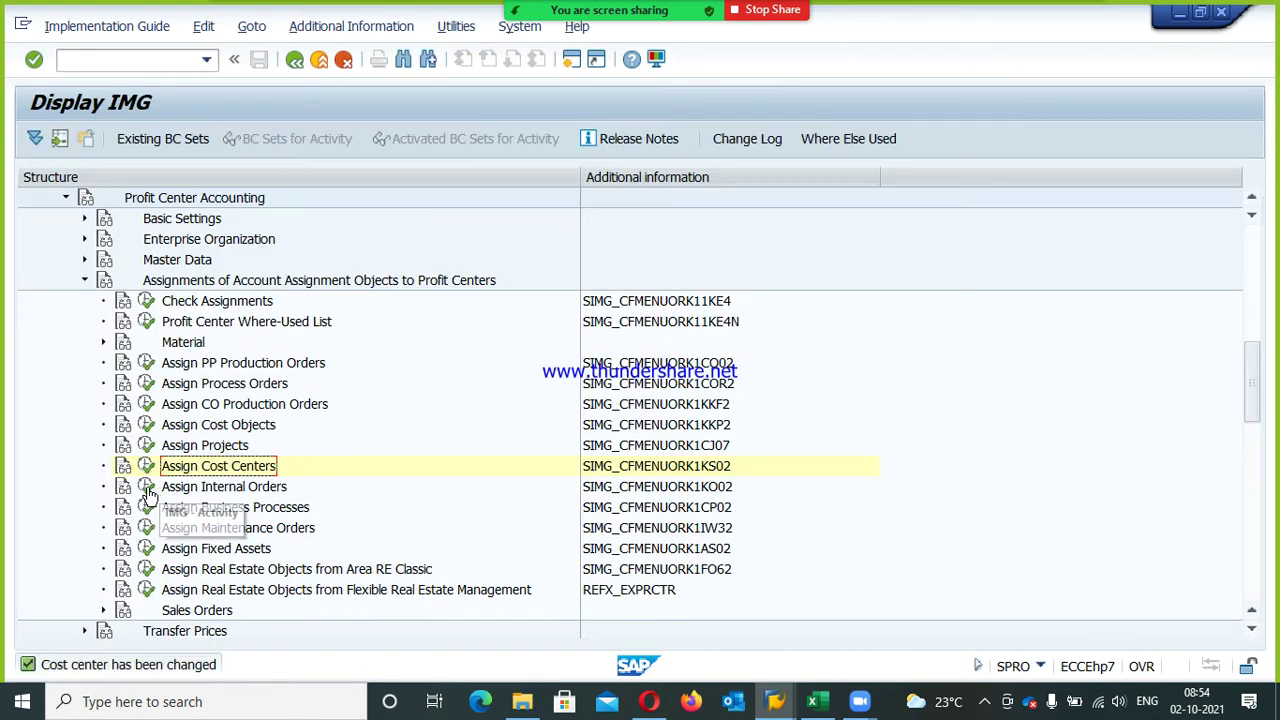
Run Assign Cost Centers again and enter PSD-PRD to open the soft drink production cost center for changing
click(146, 466)
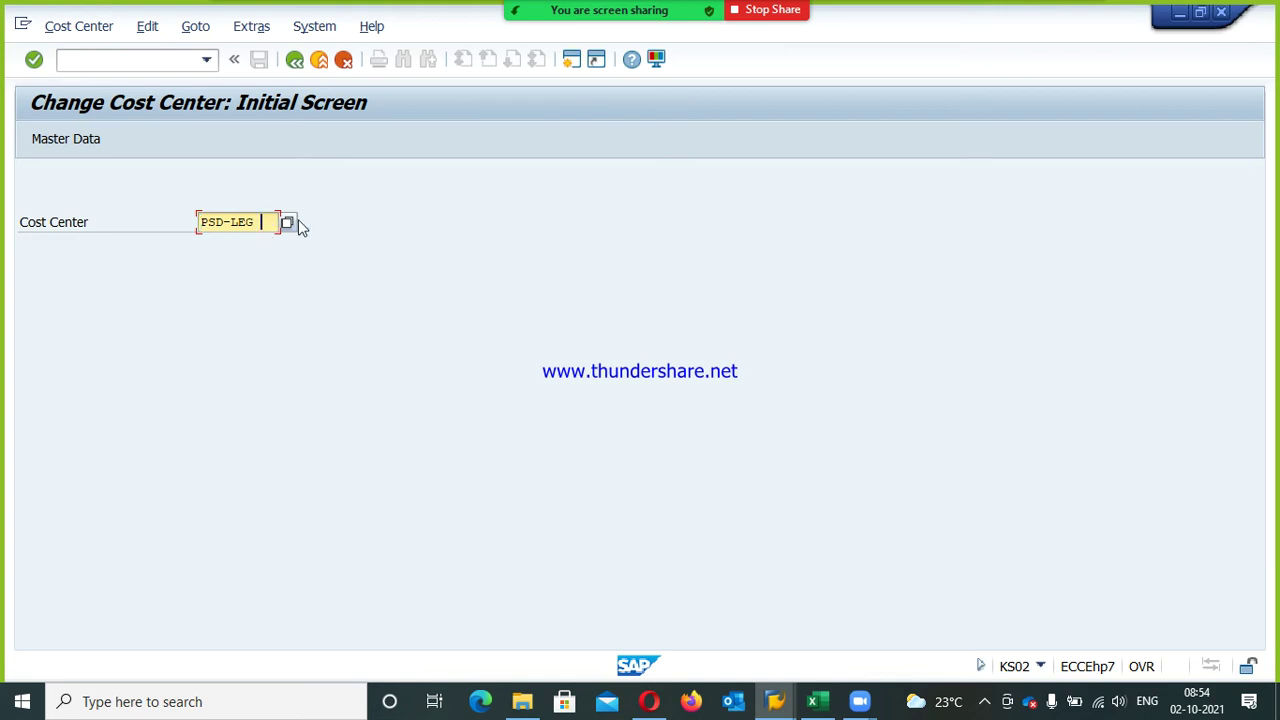
key(BackSpace)
key(BackSpace)
key(BackSpace)
text(prd)
key(Return)
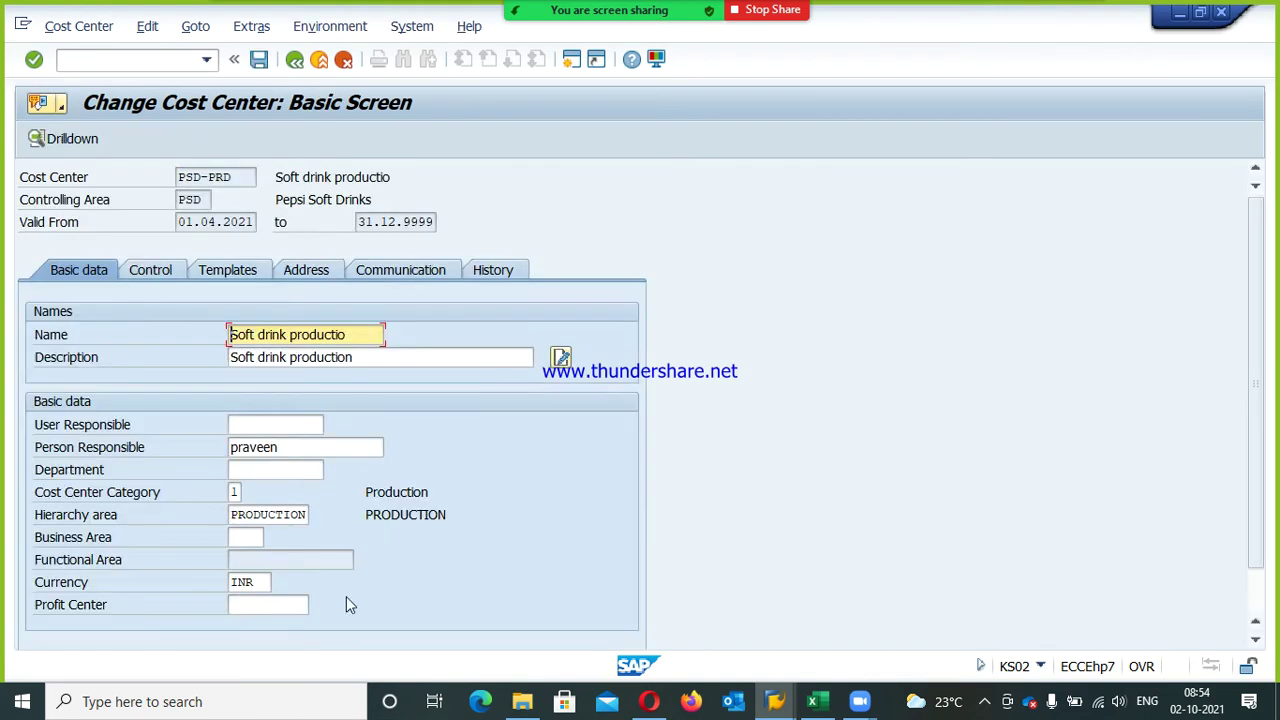
Assign profit center PSD-COLA to cost center PSD-PRD, accept the online field change and complete the save
click(248, 606)
click(258, 627)
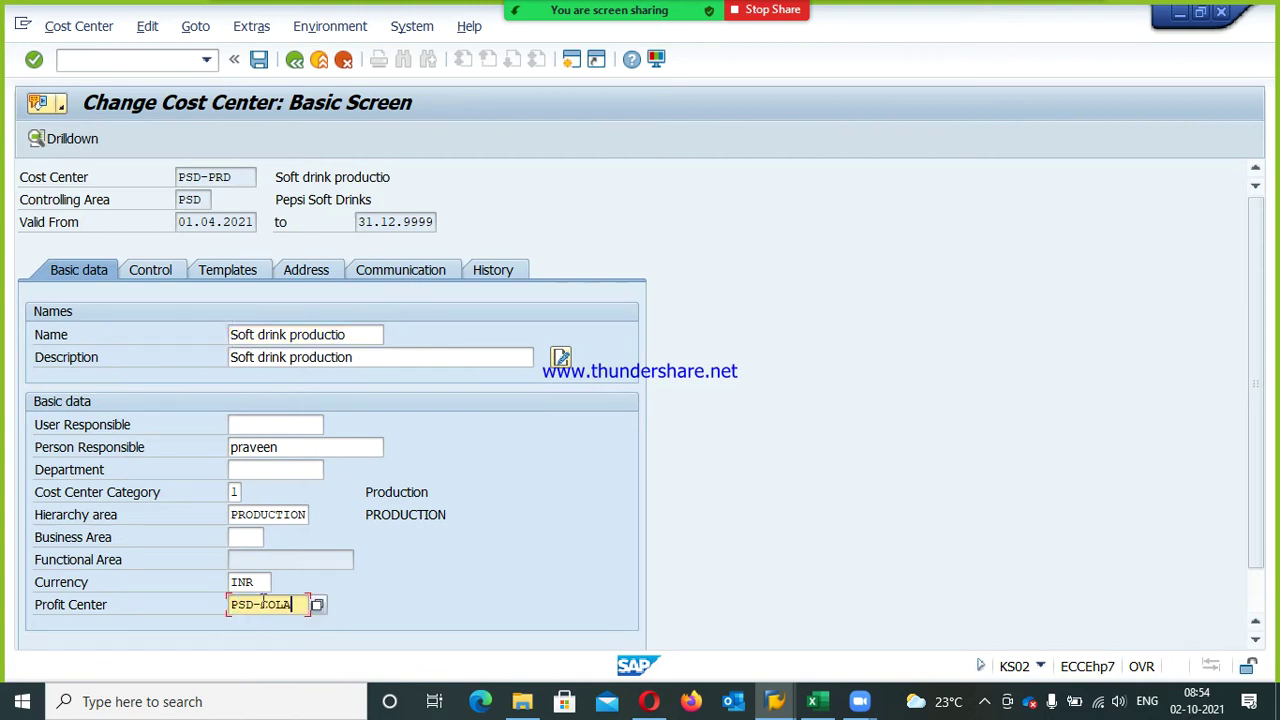
key(Return)
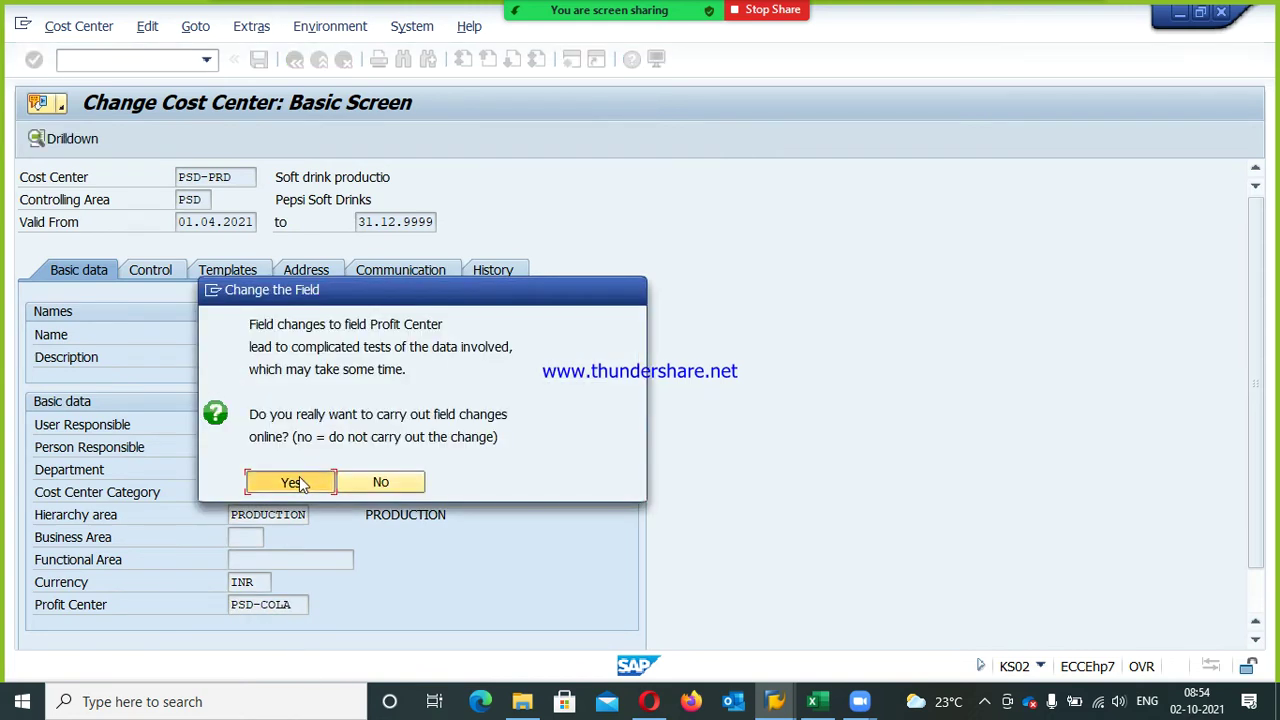
click(292, 482)
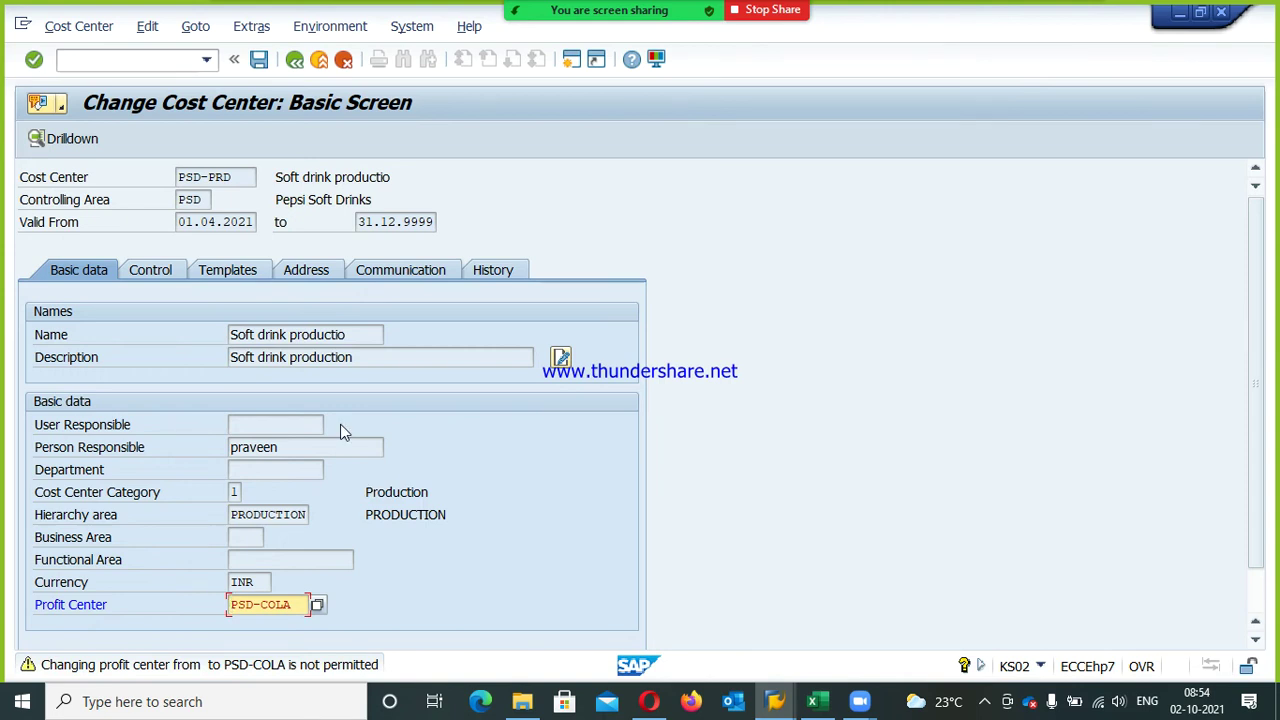
key(F3)
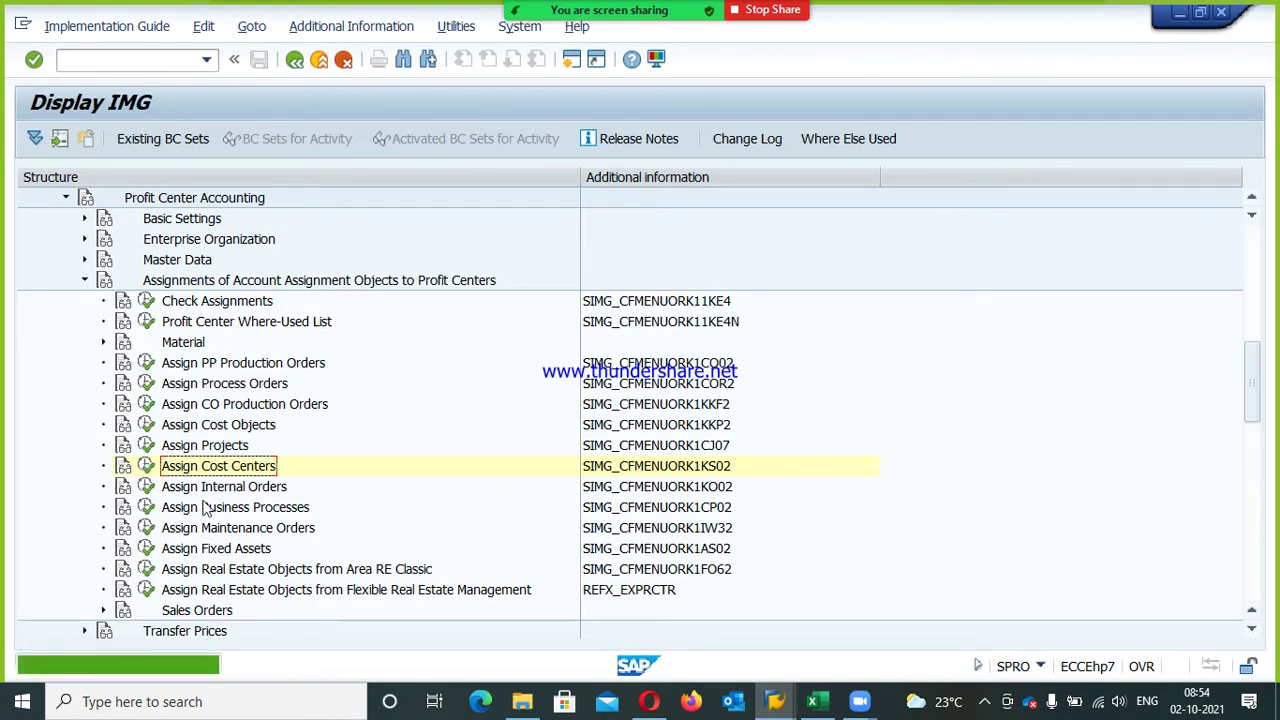
Run Assign Cost Centers again and look up the Recruitment cost center PSD-REC to open it for changing
click(146, 466)
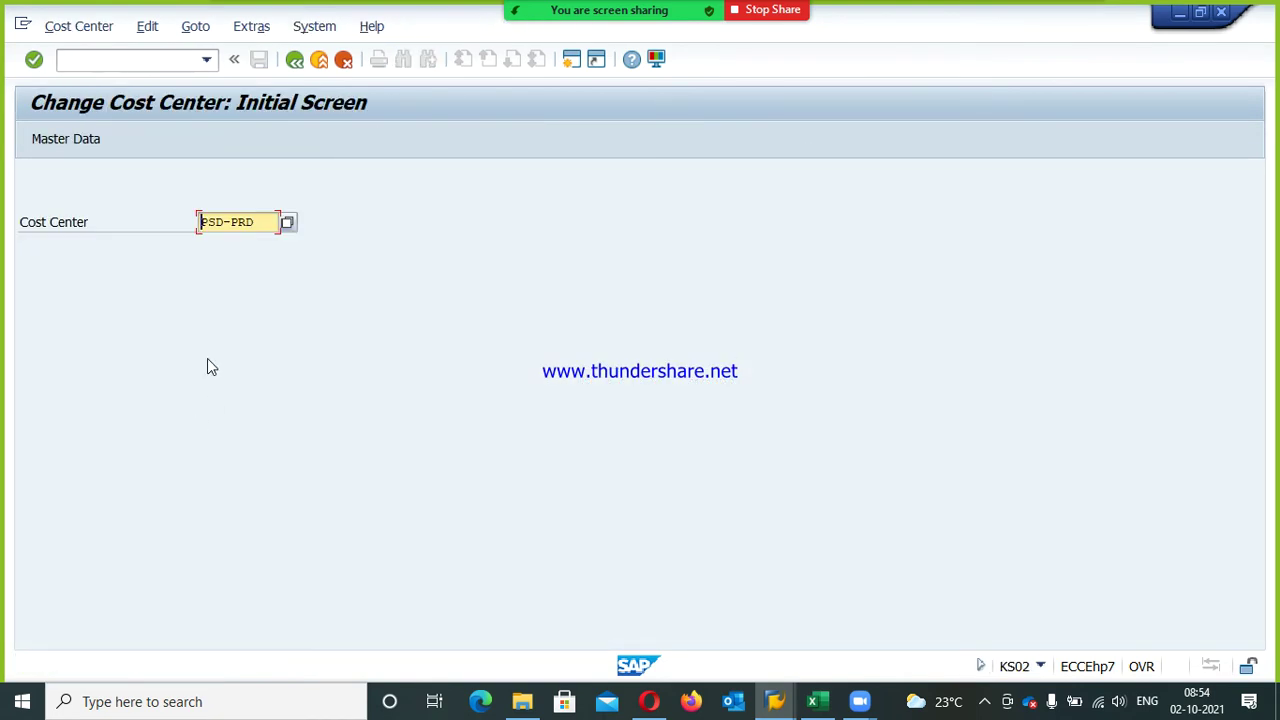
click(287, 222)
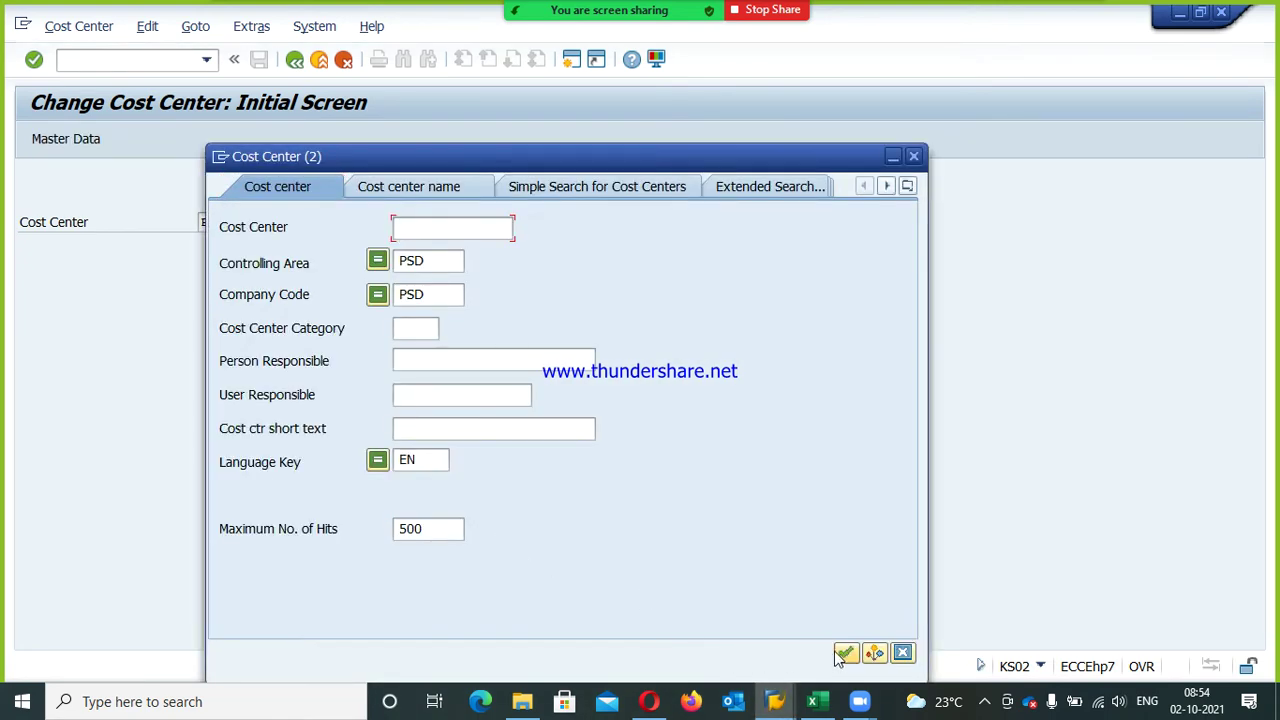
click(843, 652)
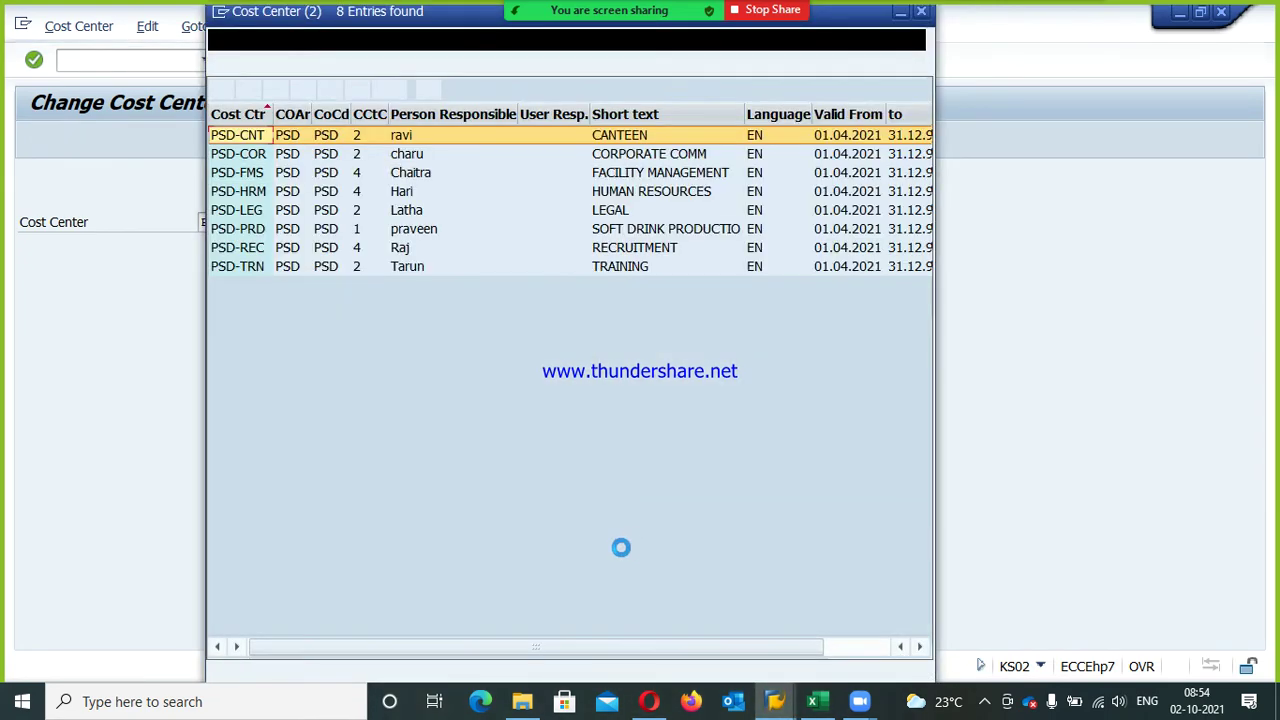
double_click(629, 247)
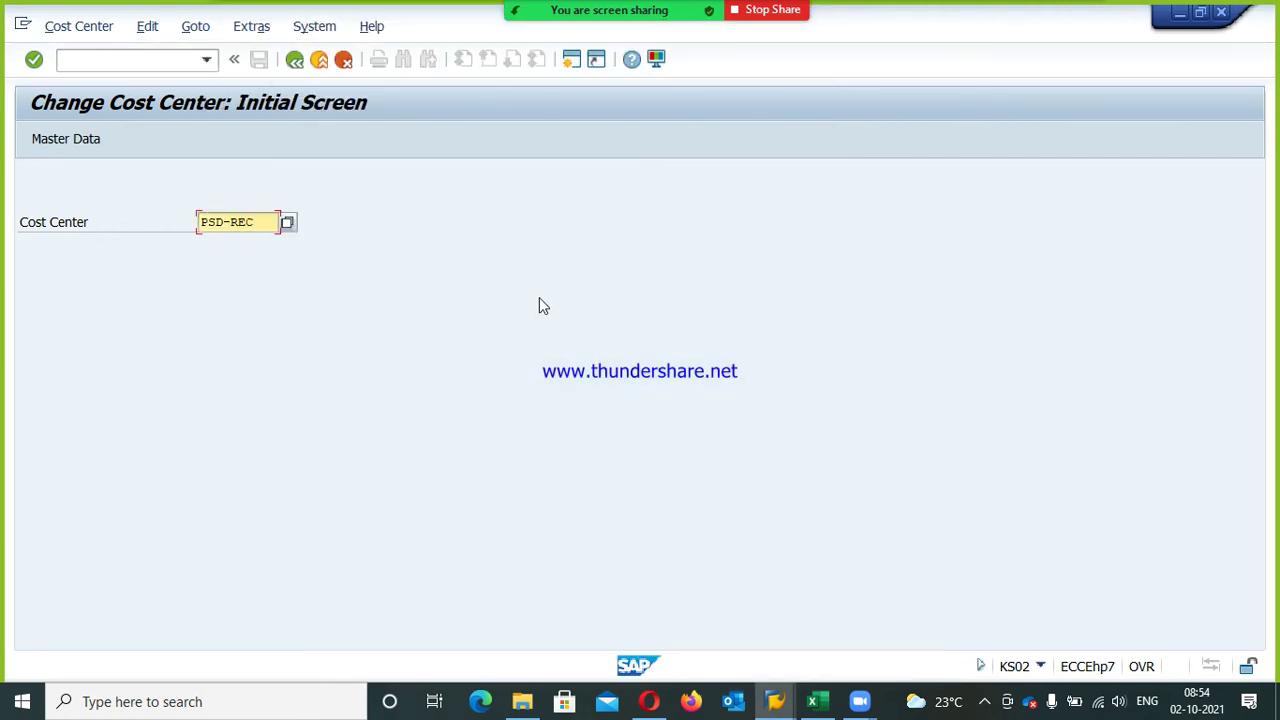
key(Return)
Assign profit center PSD-COLA to cost center PSD-REC, save and accept the online field change
click(281, 605)
click(300, 617)
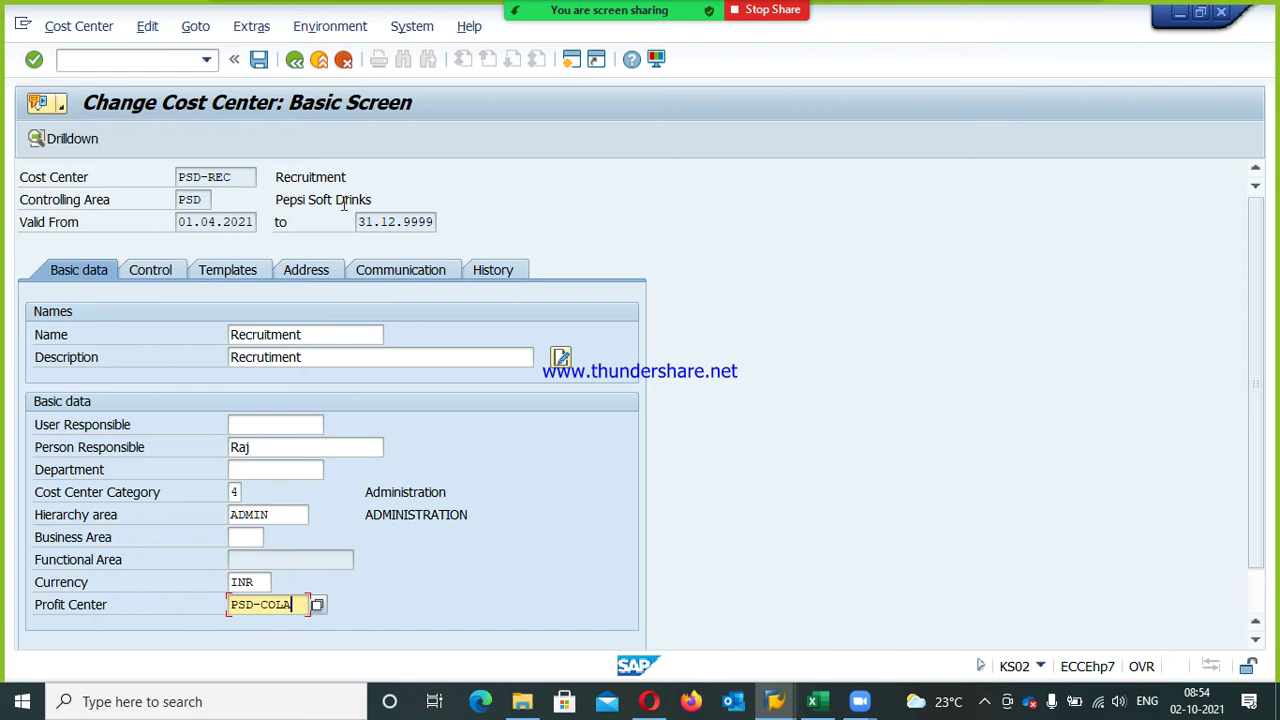
click(259, 60)
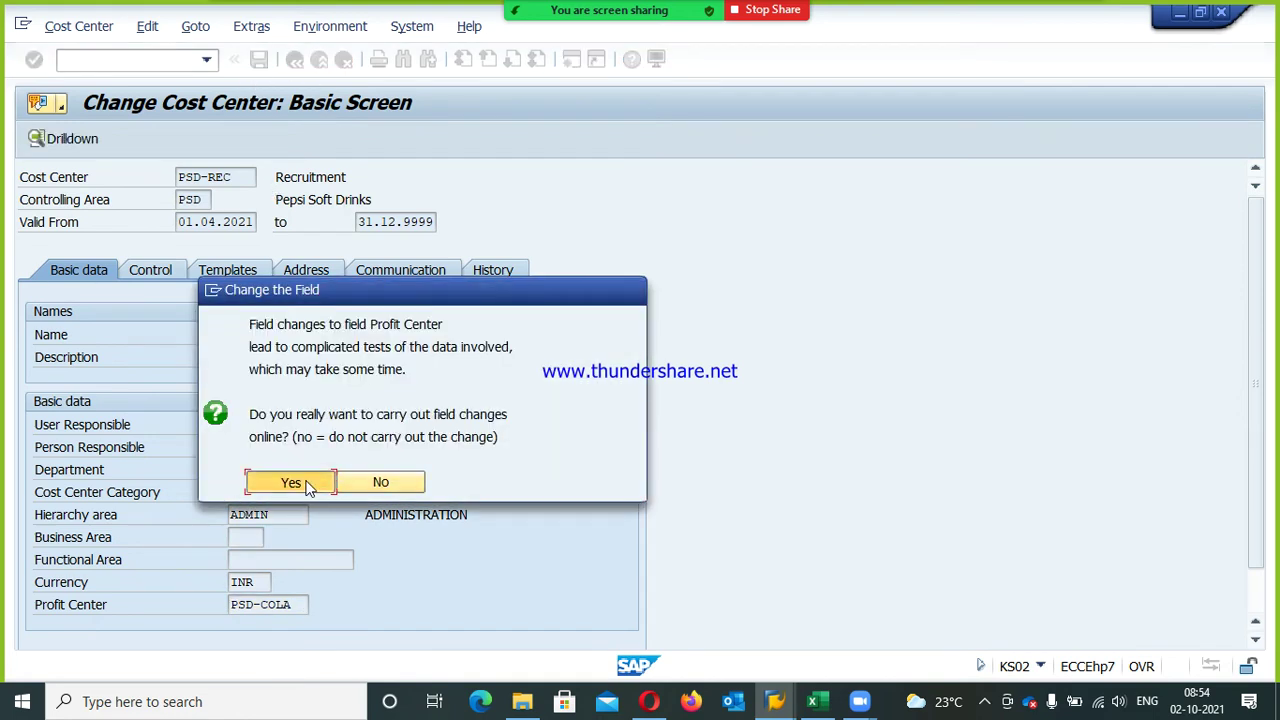
click(305, 482)
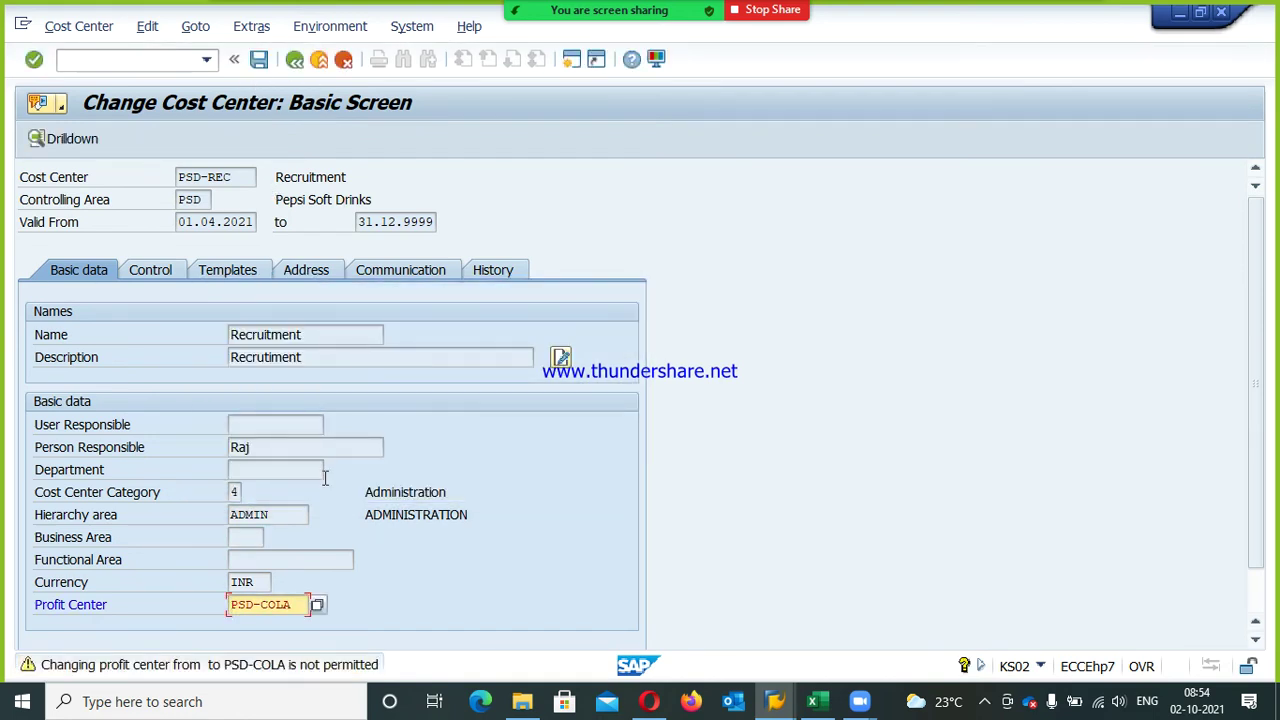
key(Return)
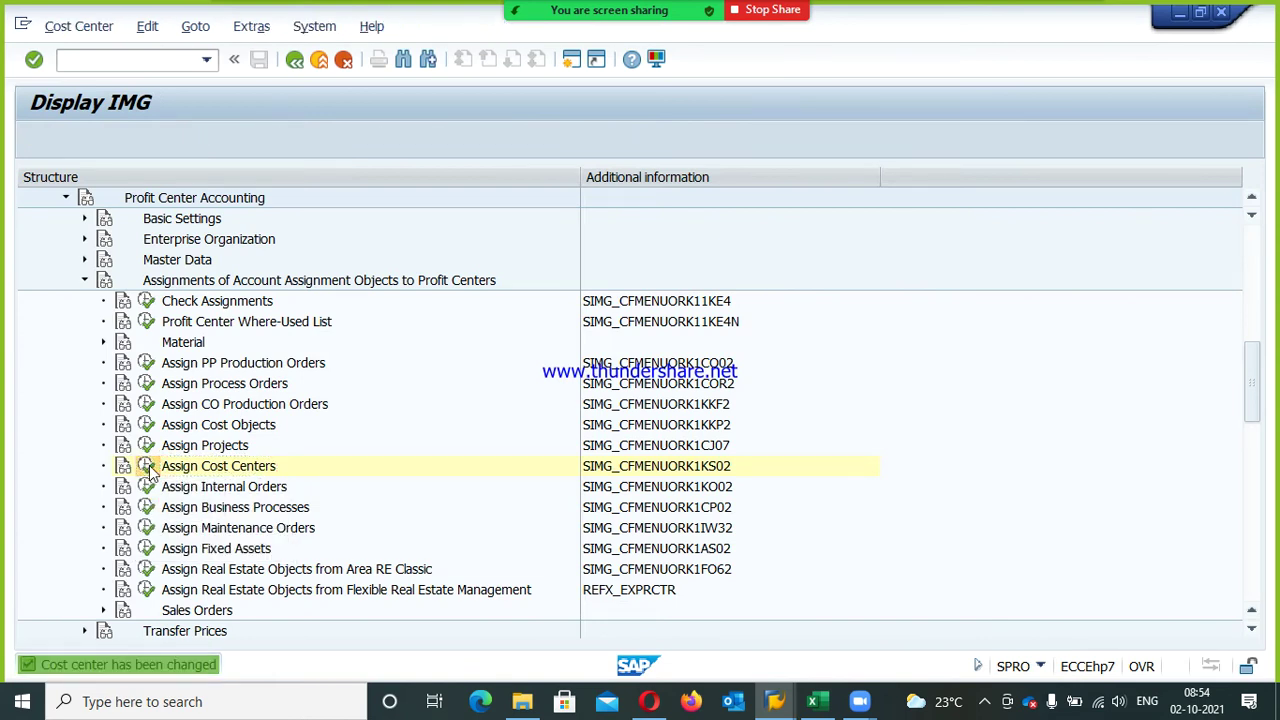
Run Assign Cost Centers again and enter PSD-TRN to open the Training cost center for changing
click(146, 466)
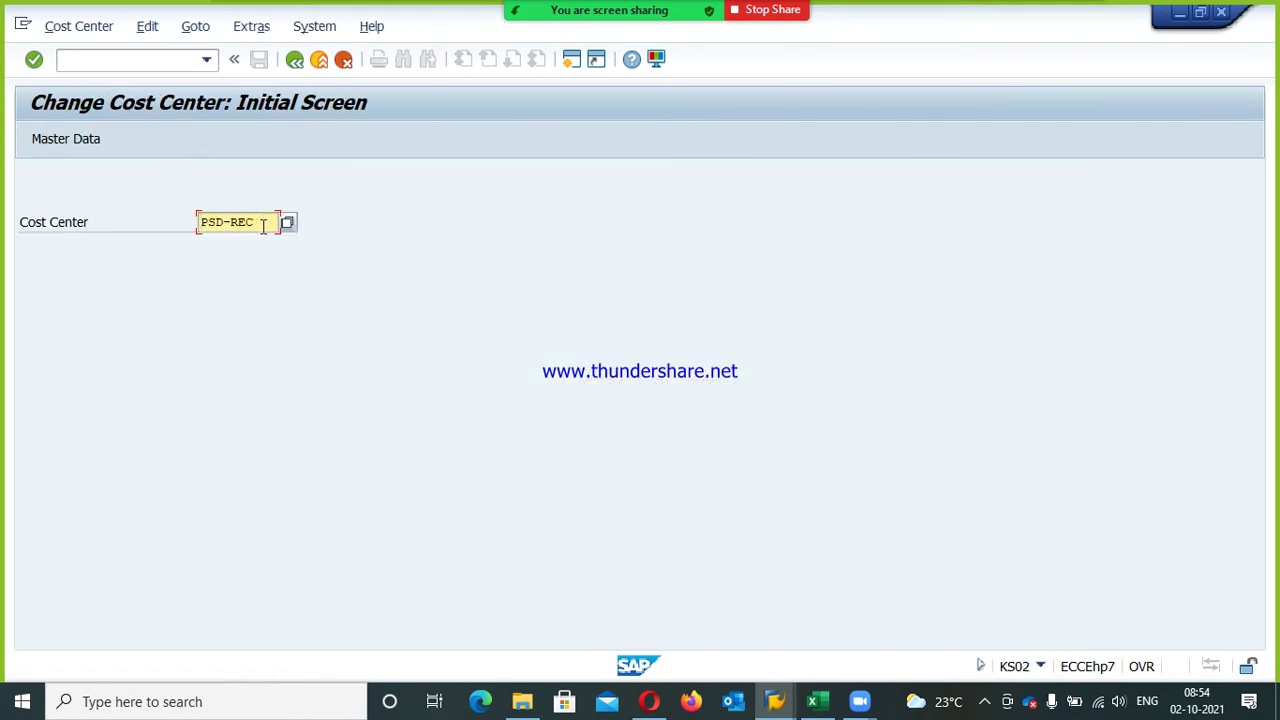
key(BackSpace)
key(BackSpace)
key(BackSpace)
text(trn)
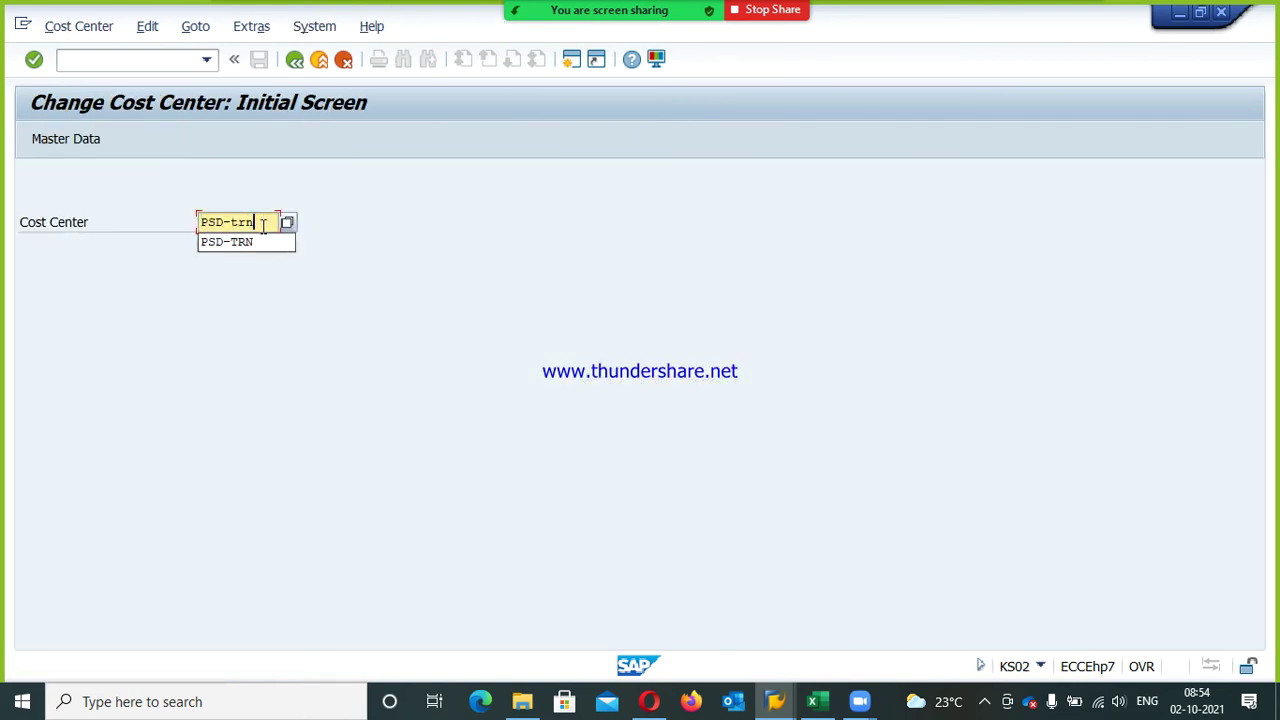
key(Return)
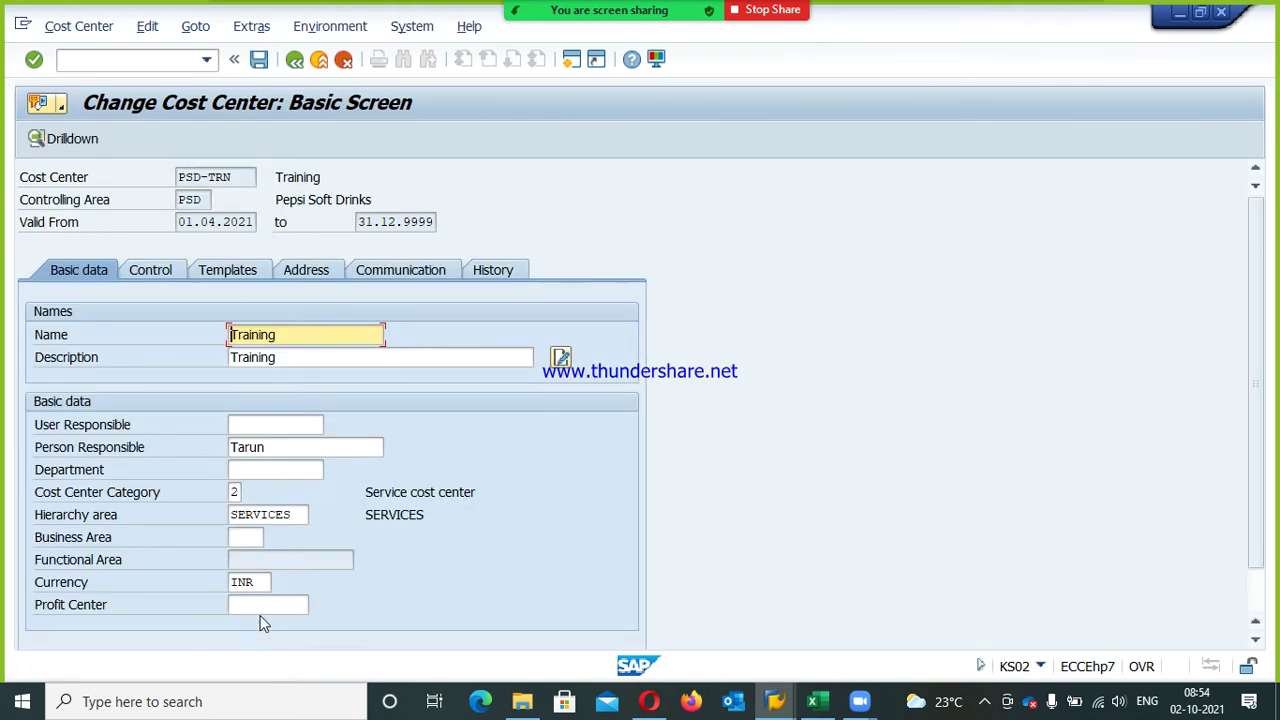
Assign profit center PSD-COLA to the Training cost center PSD-TRN, accept the online field change and save
click(258, 605)
click(256, 624)
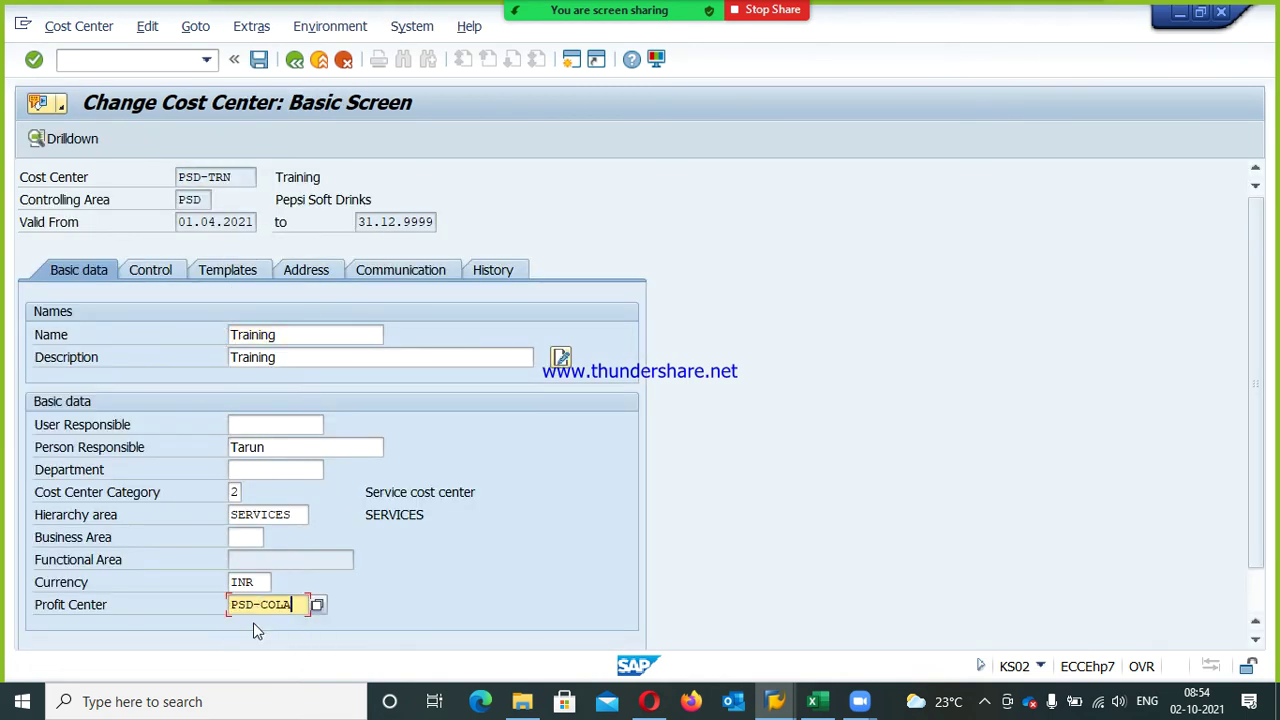
key(Return)
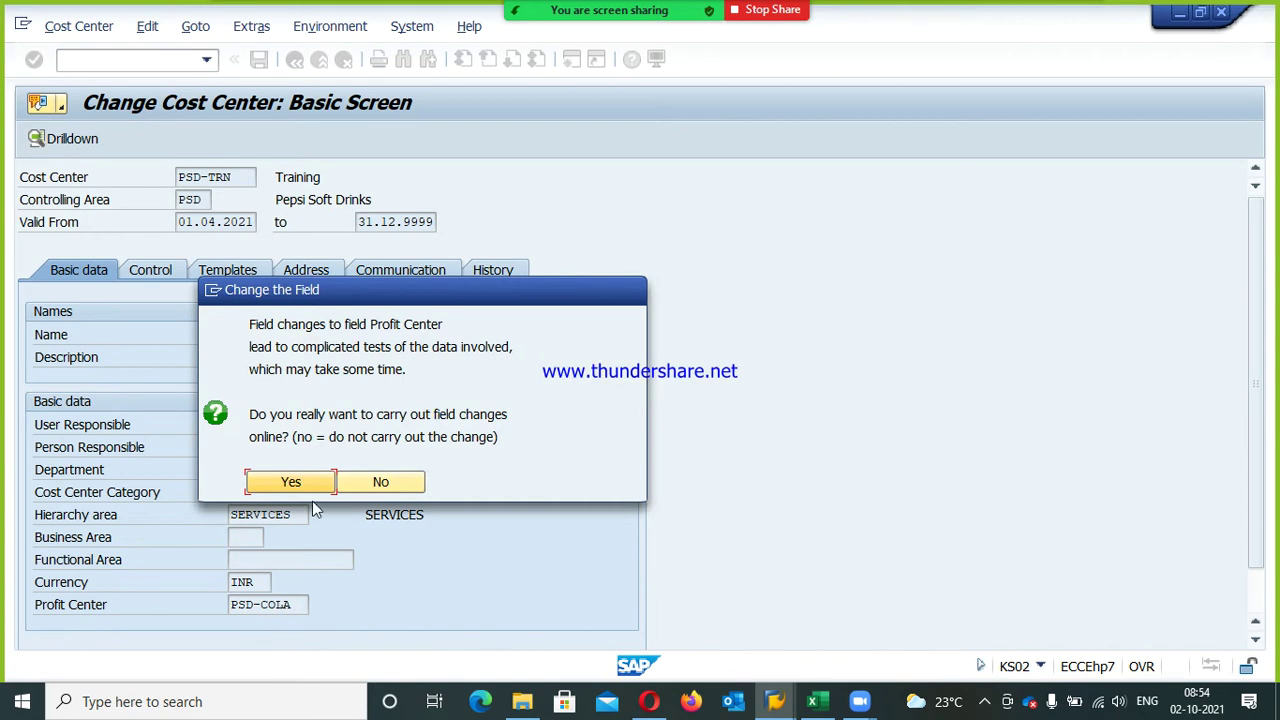
click(300, 482)
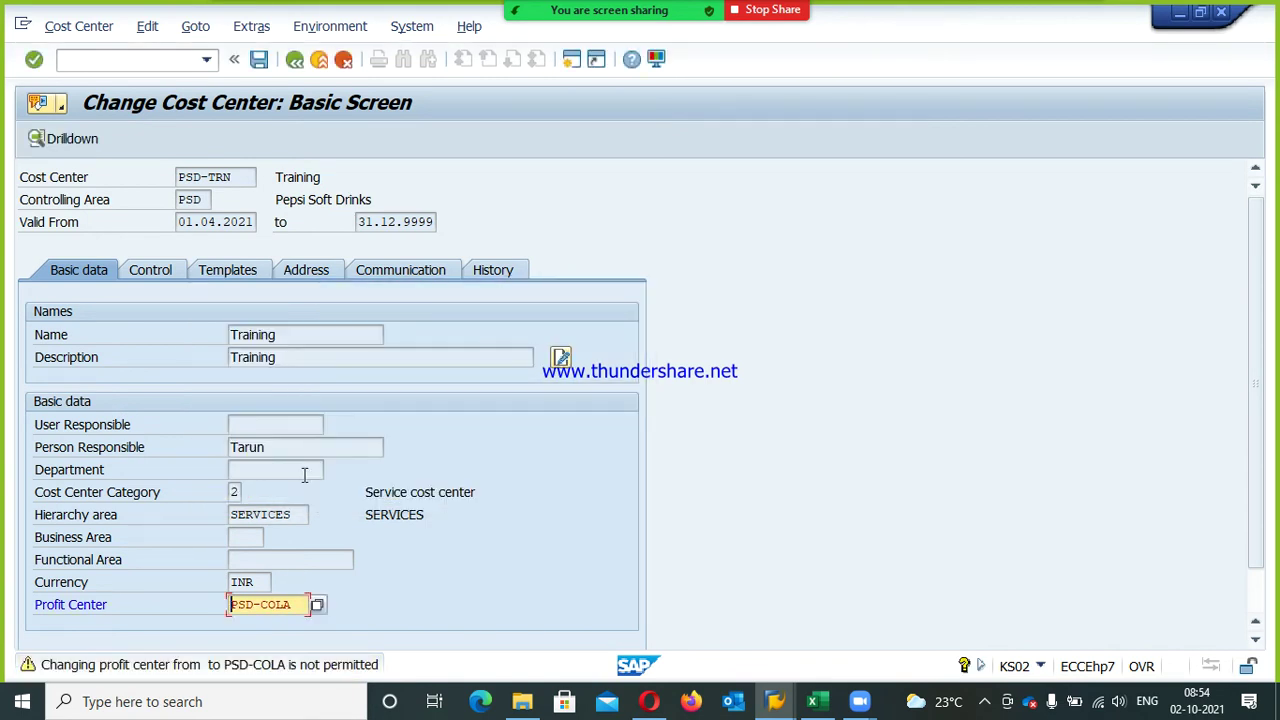
key(ctrl+s)
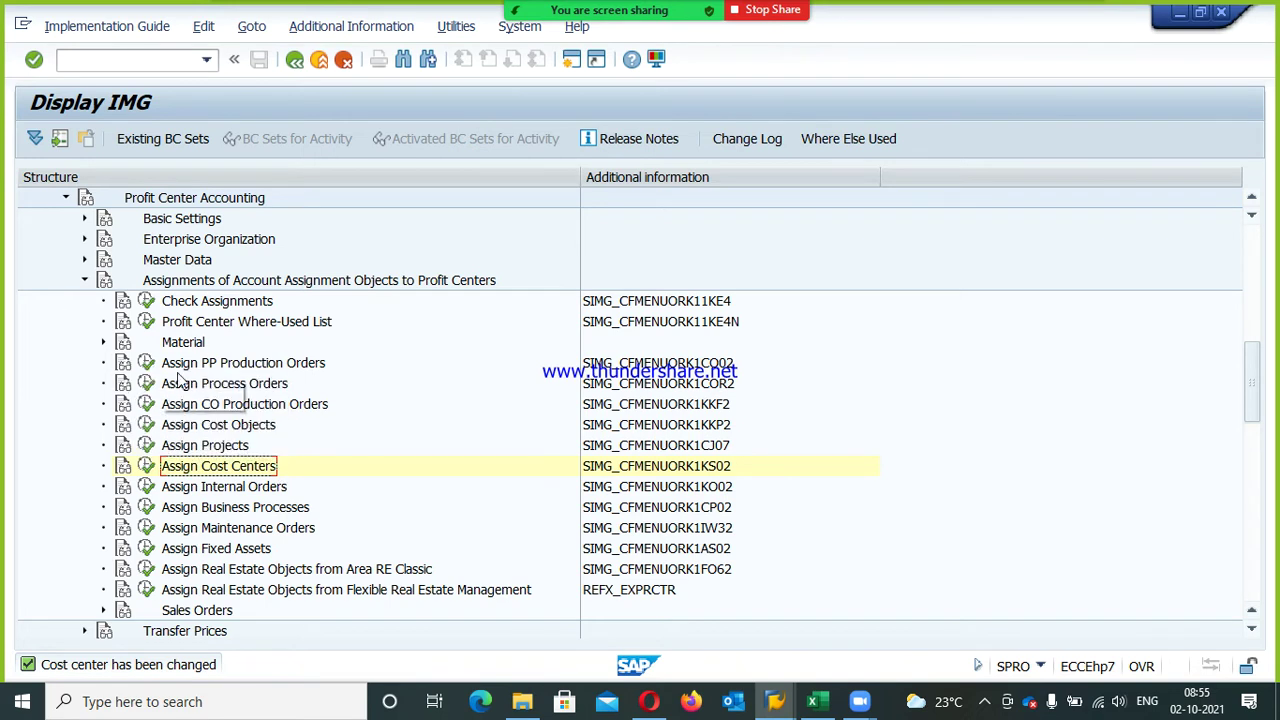
Collapse the account assignment activities and expand Basic Settings, Controlling Area Settings and Activate Direct Postings under Profit Center Accounting
scroll(182, 390, down, 3)
scroll(120, 380, up, 5)
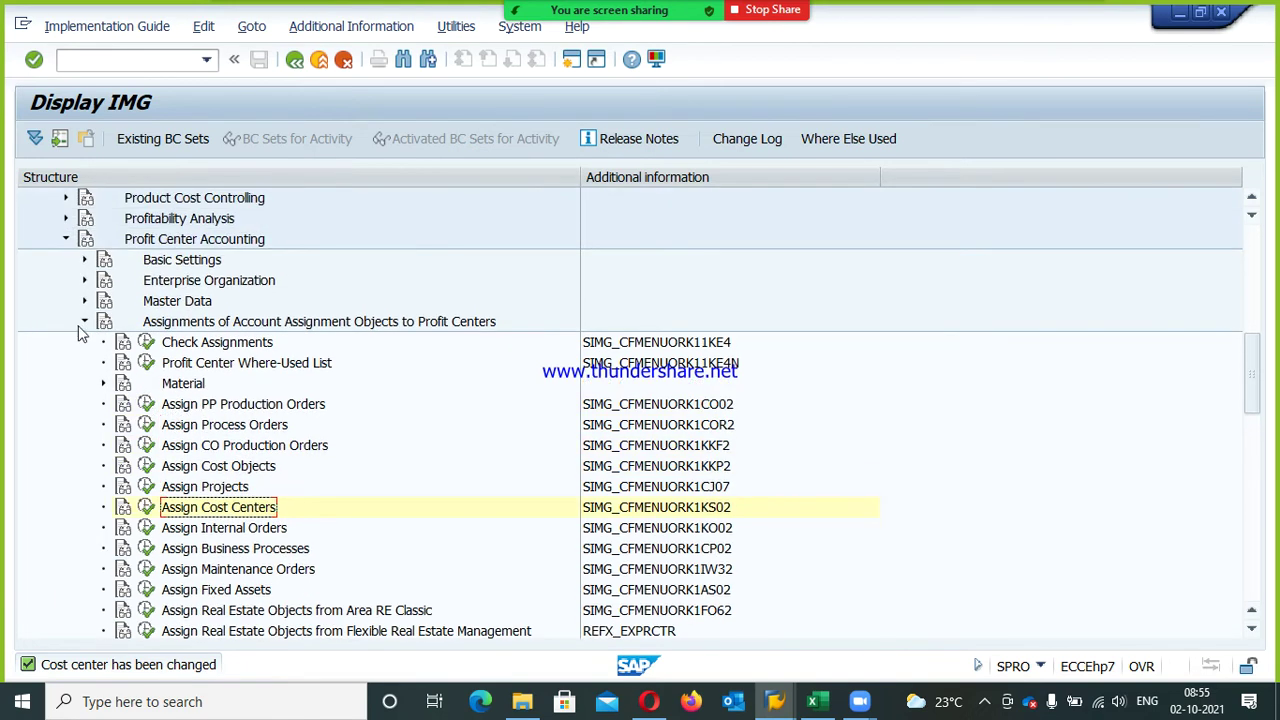
click(84, 321)
click(185, 262)
click(85, 260)
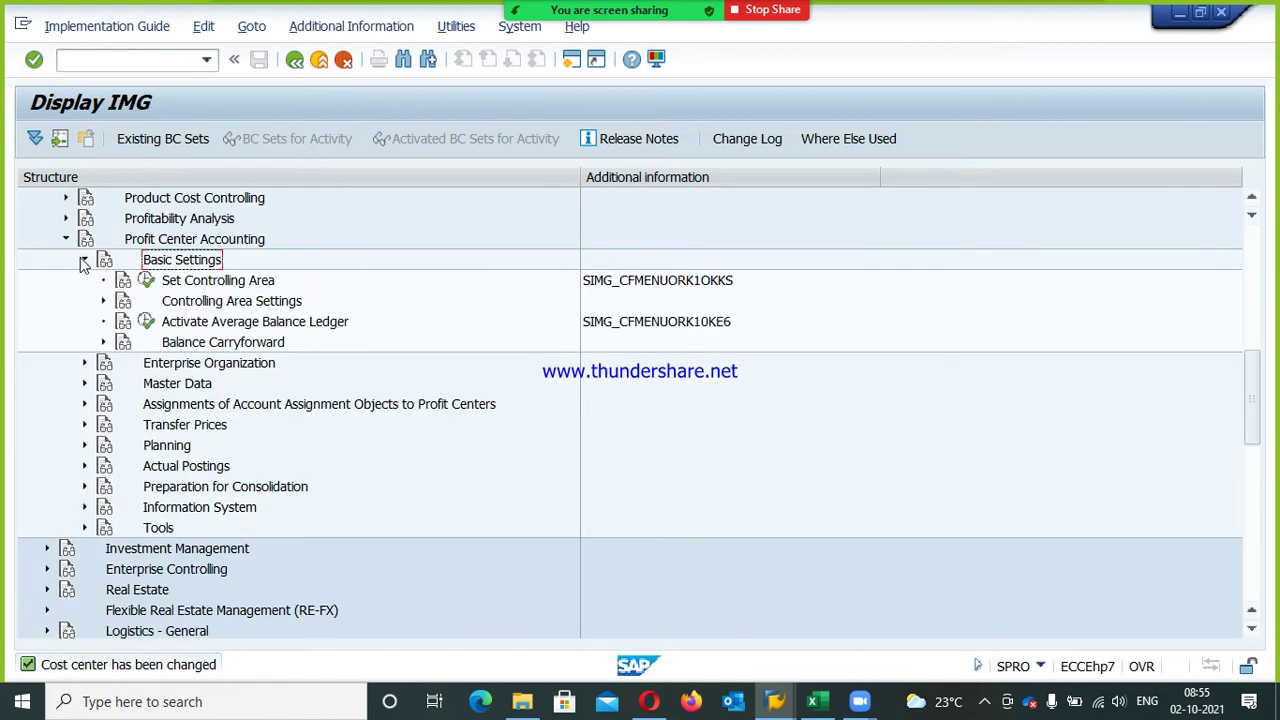
click(210, 302)
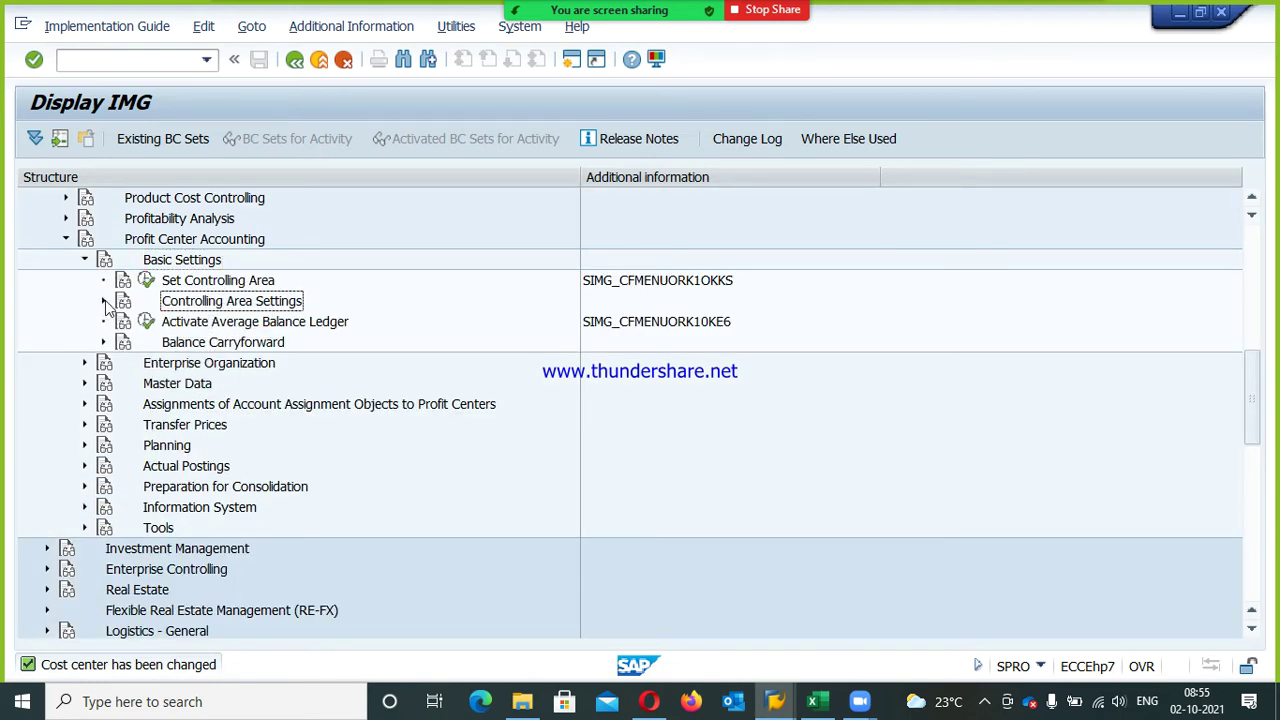
click(103, 301)
click(238, 364)
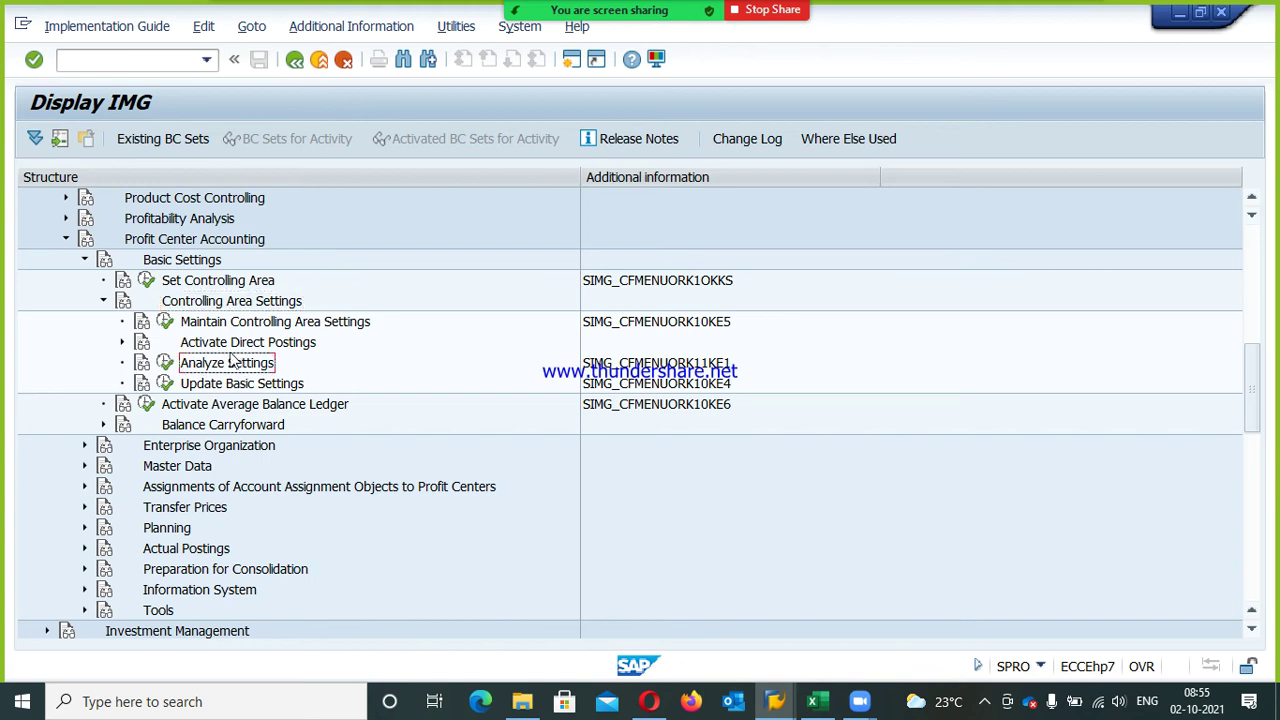
click(122, 342)
click(228, 366)
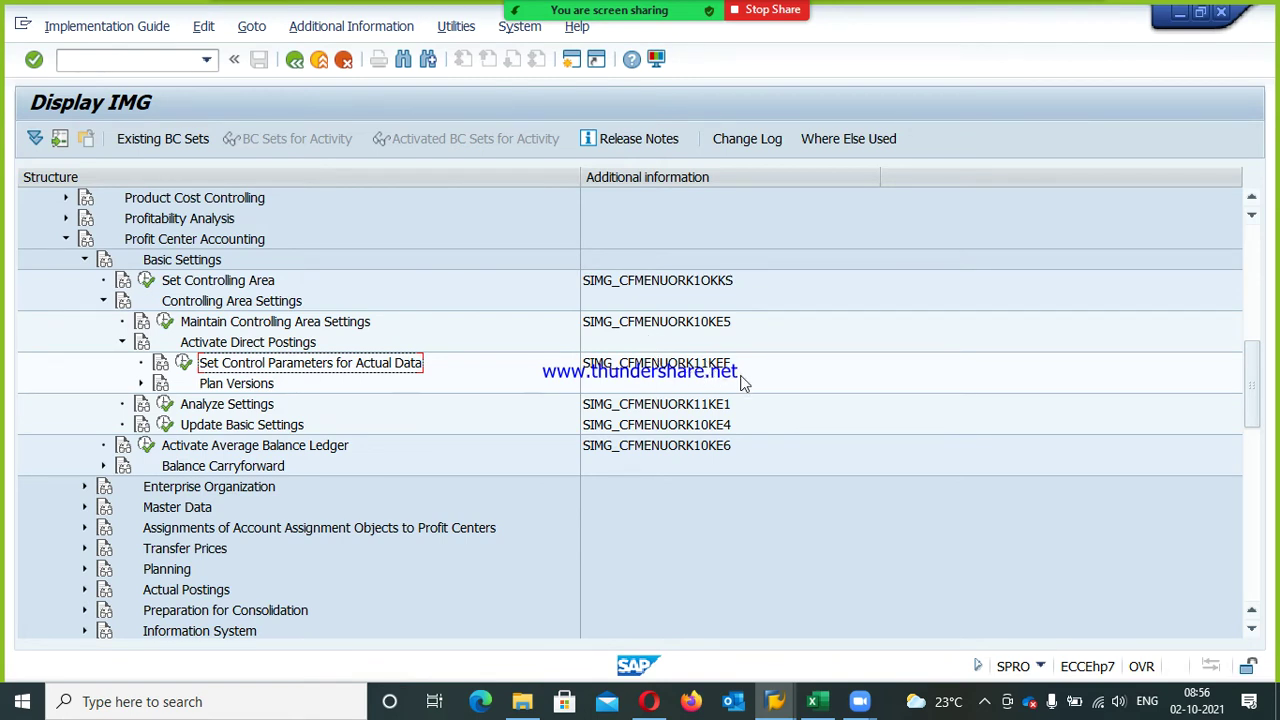
Open Set Control Parameters for Actual Data under Activate Direct Postings
click(192, 241)
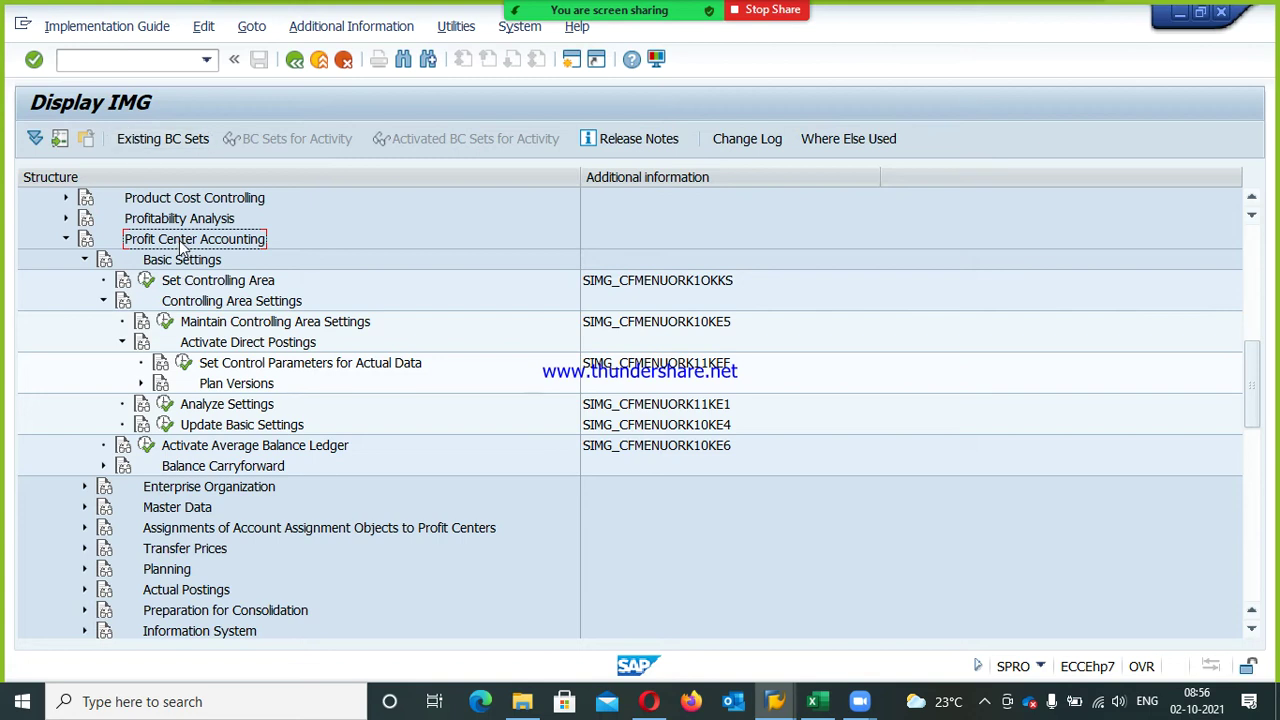
scroll(203, 275, up, 1)
click(188, 326)
click(224, 365)
click(286, 406)
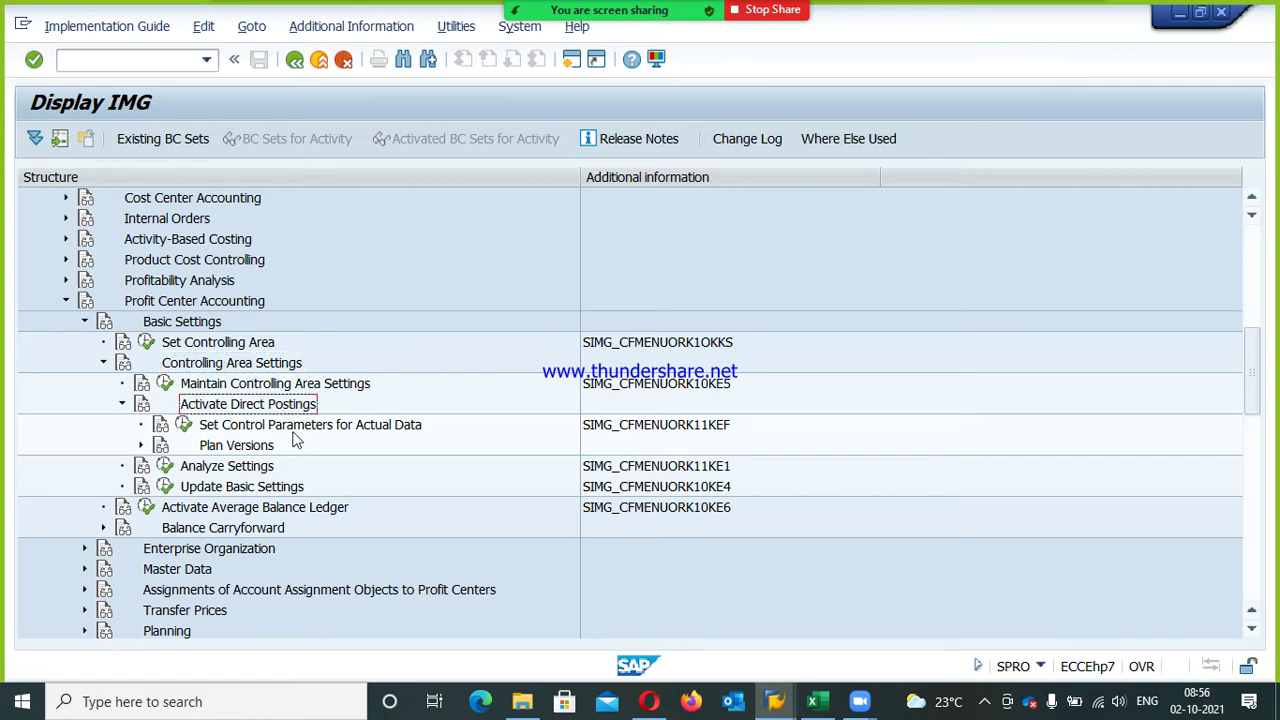
click(291, 428)
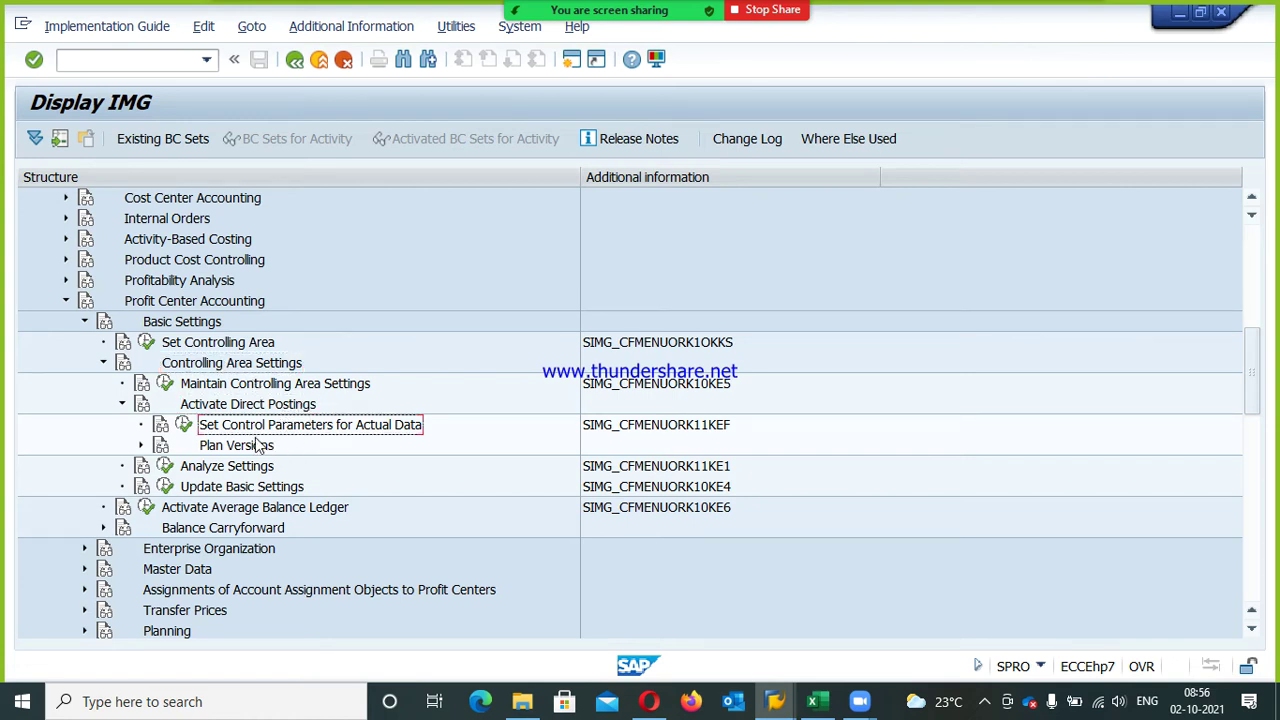
click(183, 424)
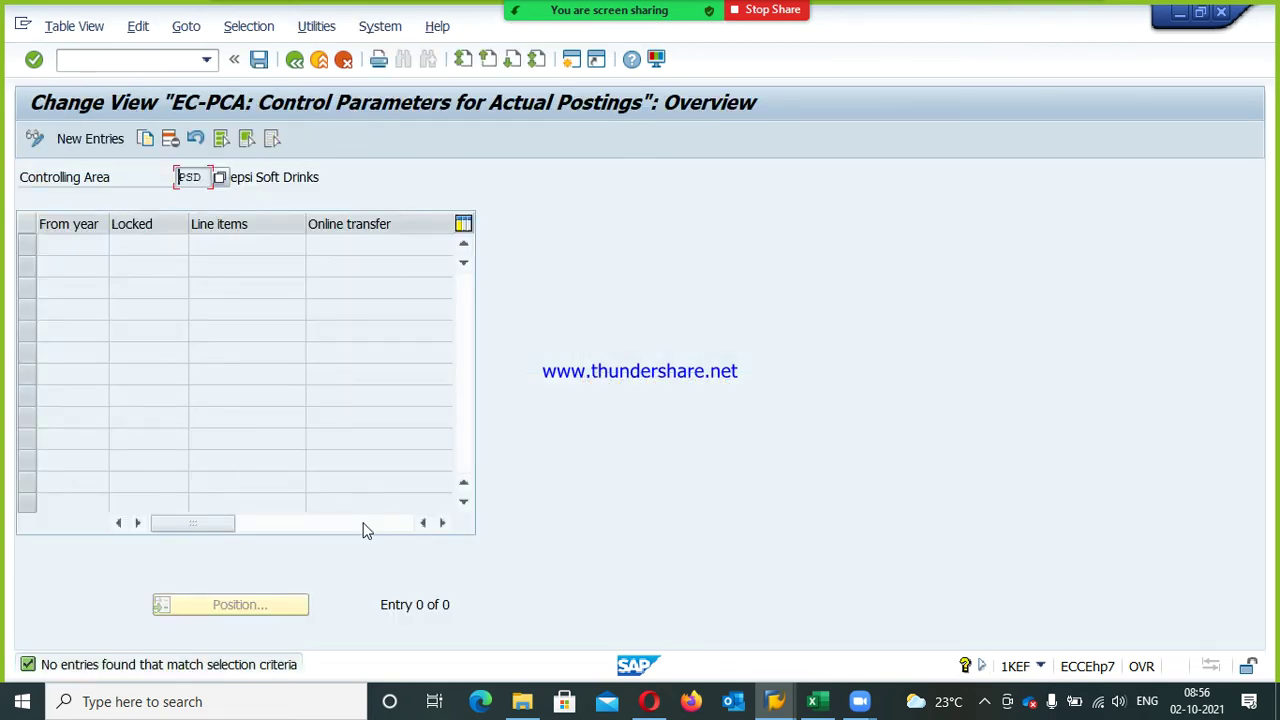
Add an actual postings entry from year 2021 with line items and online transfer enabled, save it and return to the IMG
click(110, 137)
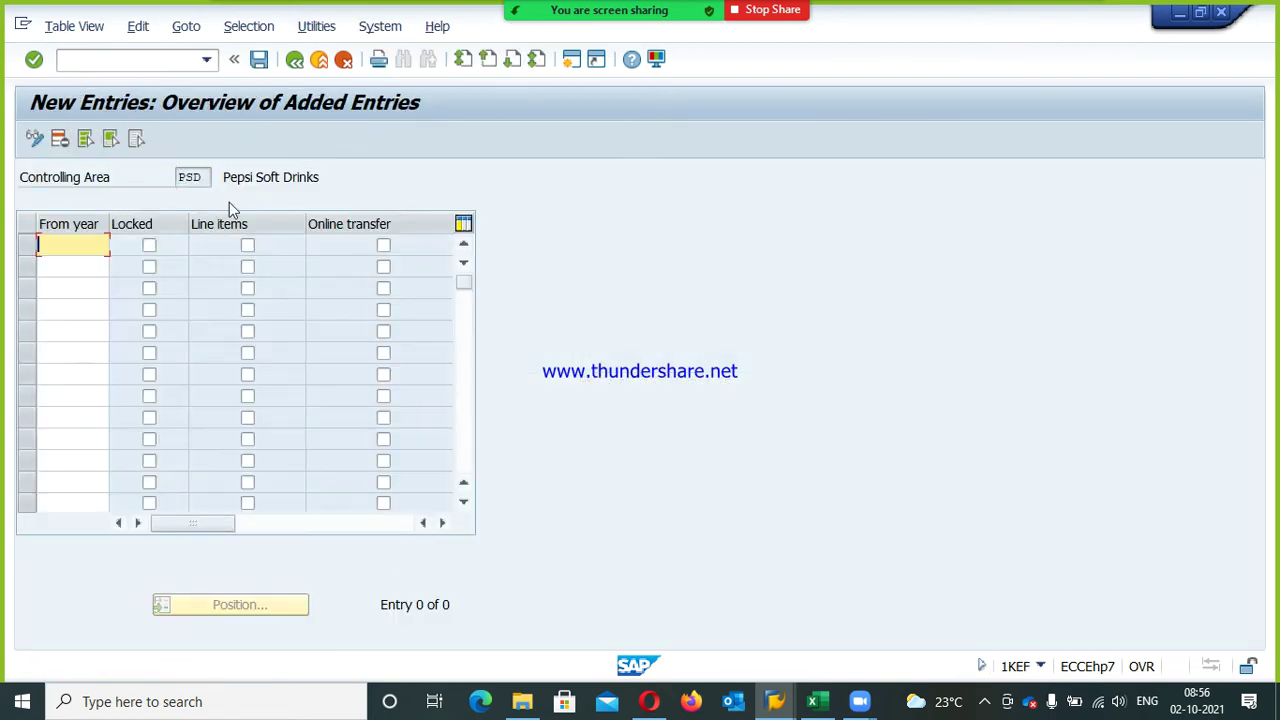
text(2021)
key(Tab)
key(Tab)
click(247, 247)
click(383, 246)
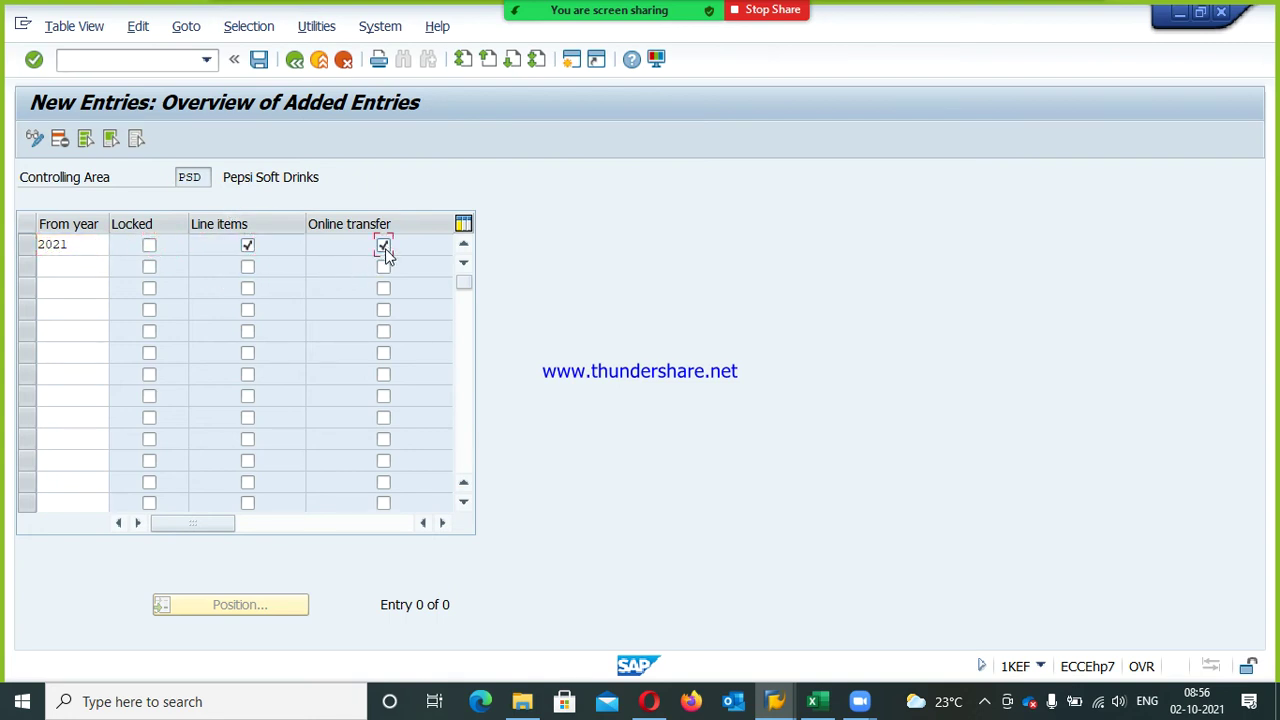
click(259, 59)
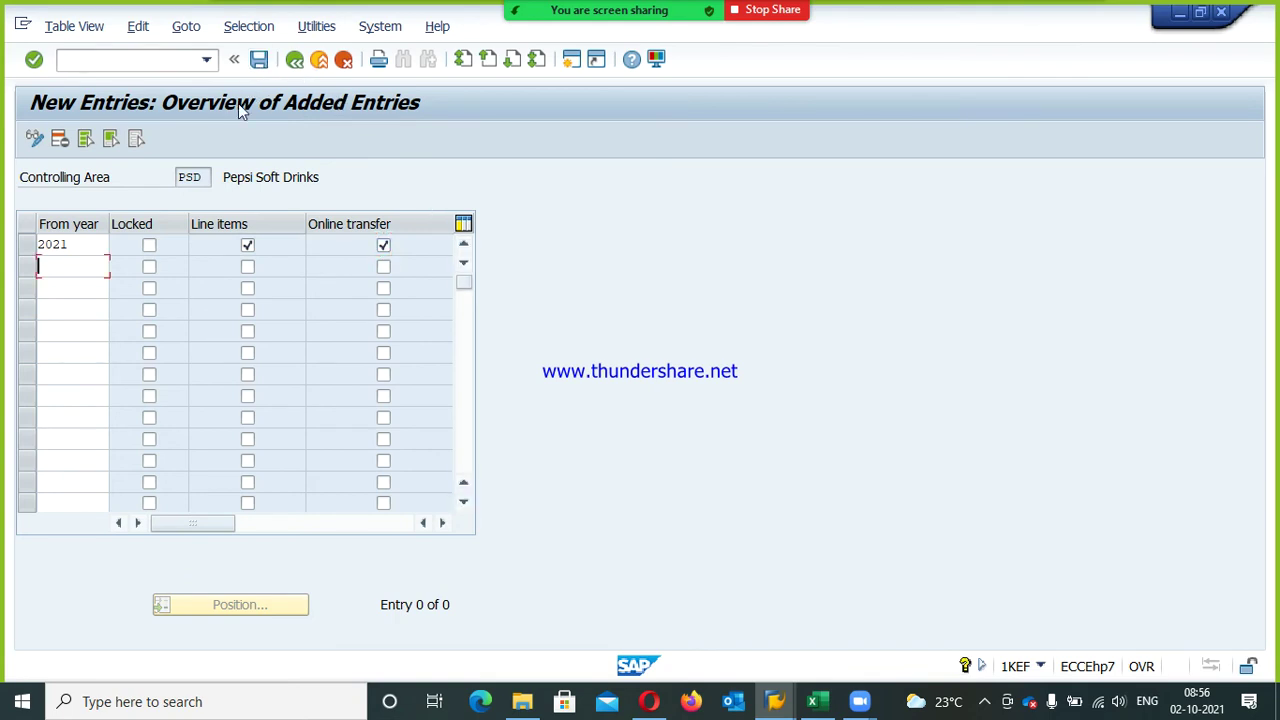
click(294, 60)
click(294, 60)
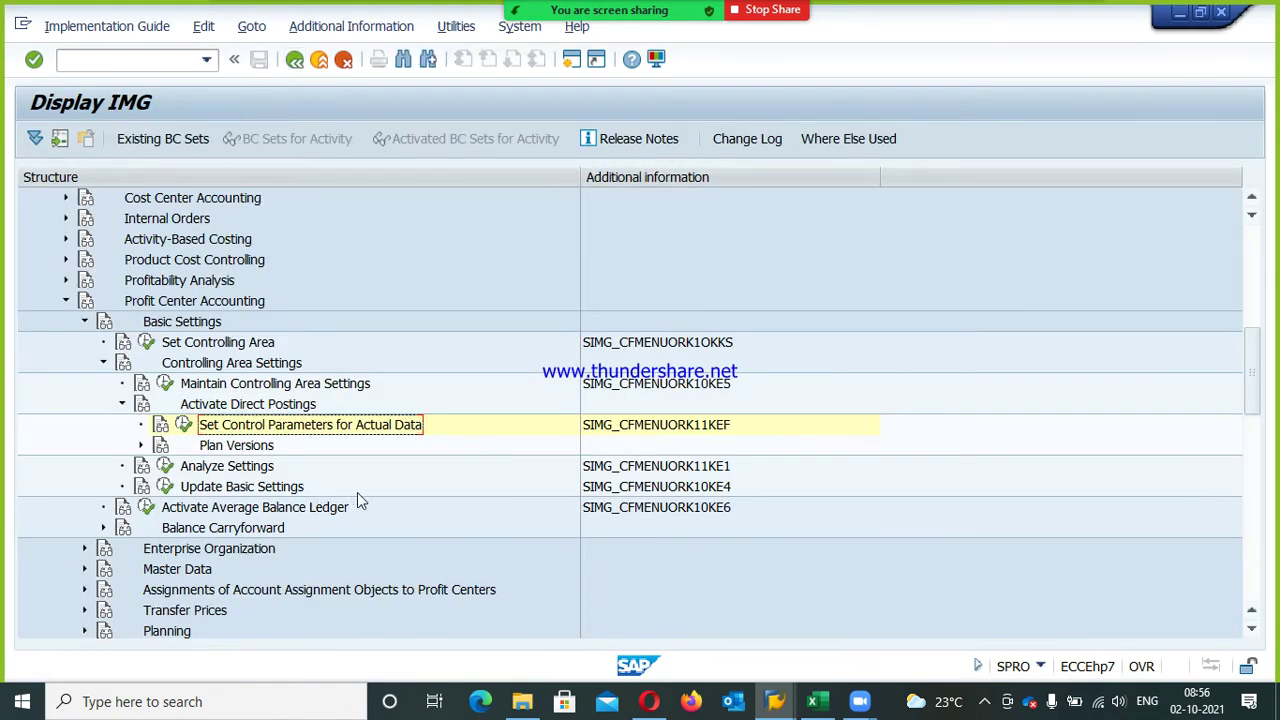
Open Maintain Plan Versions, select version 0 and display its Settings for Profit Center Accounting
click(141, 447)
click(262, 471)
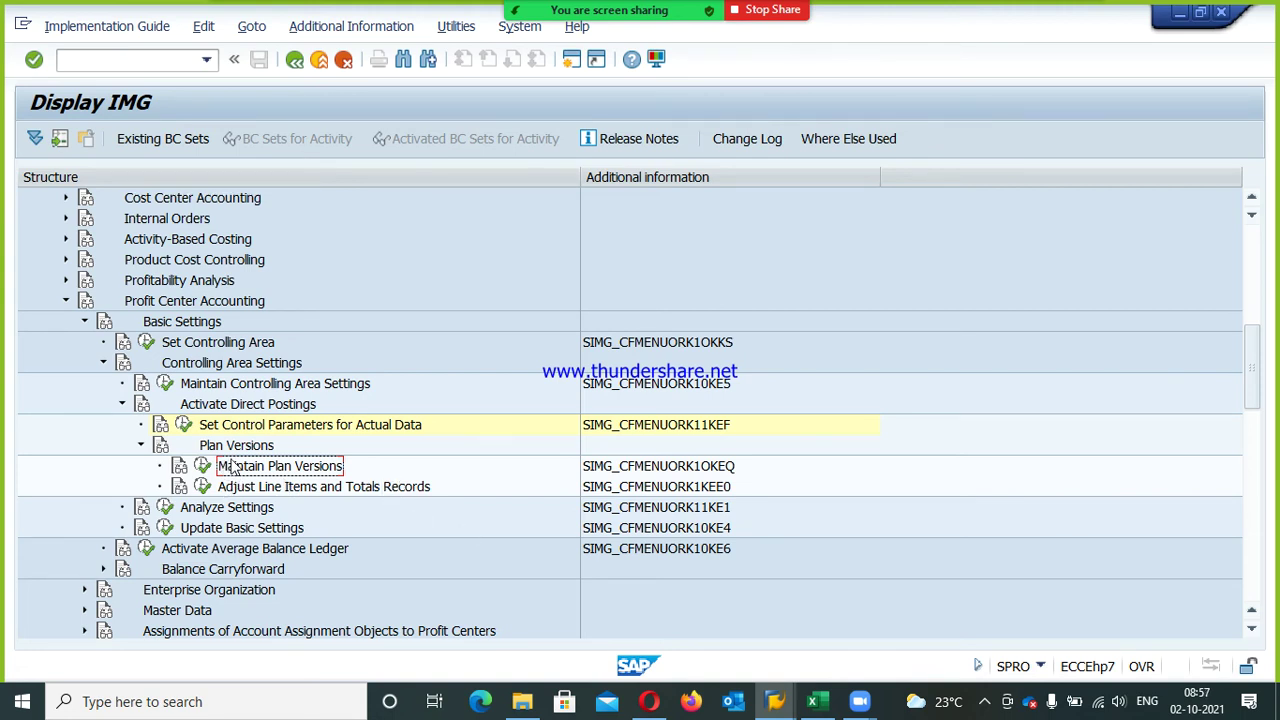
click(718, 472)
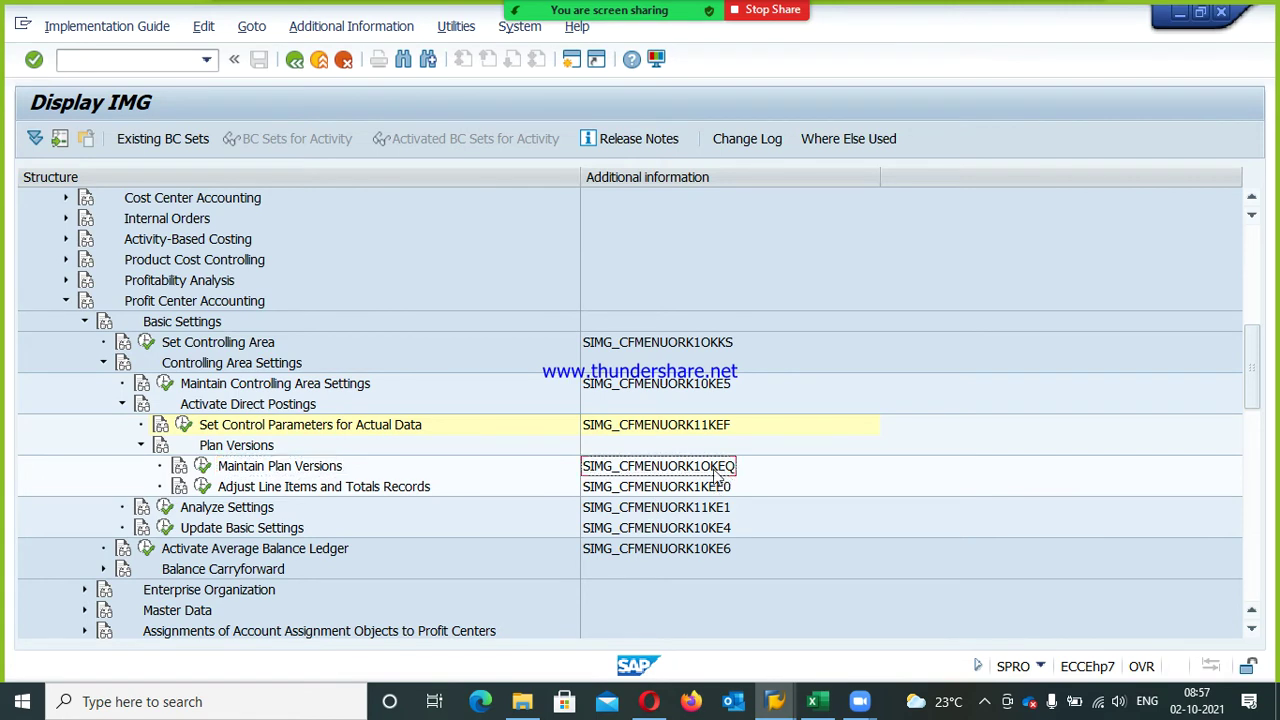
click(203, 467)
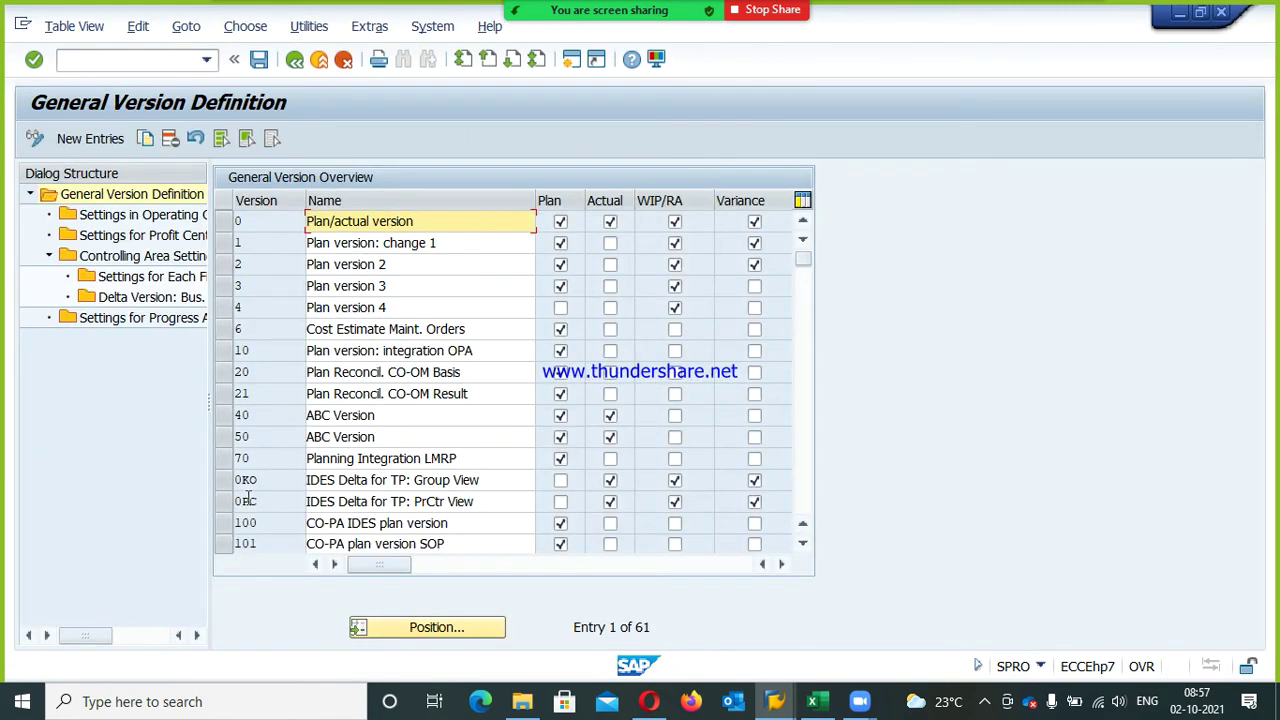
click(226, 228)
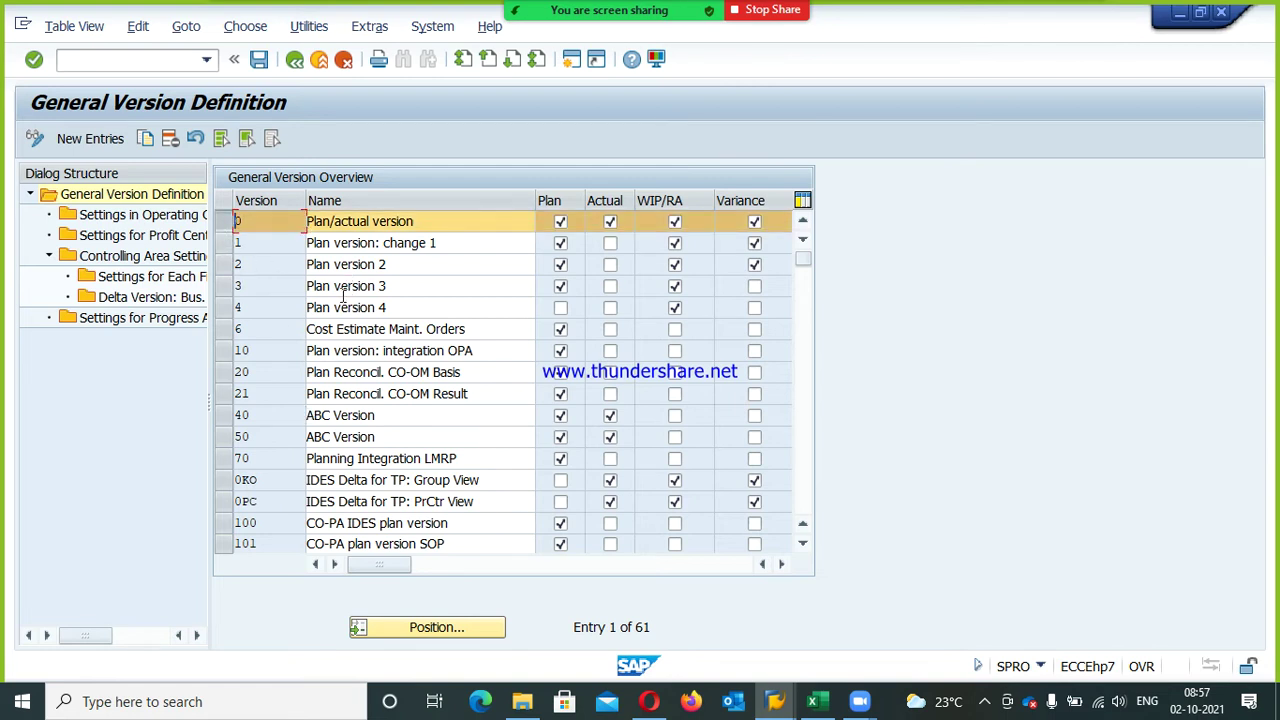
double_click(127, 240)
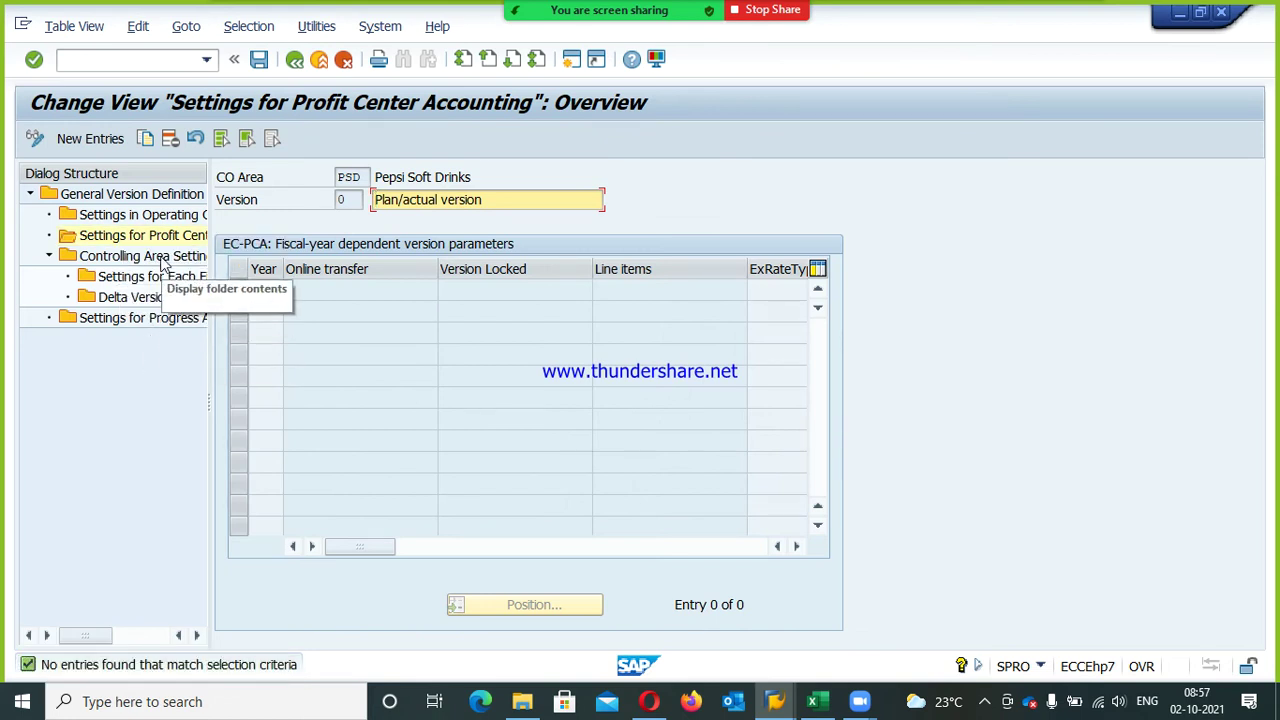
Add a version 0 entry for year 2021 with online transfer, line items and exchange rate type M
click(100, 138)
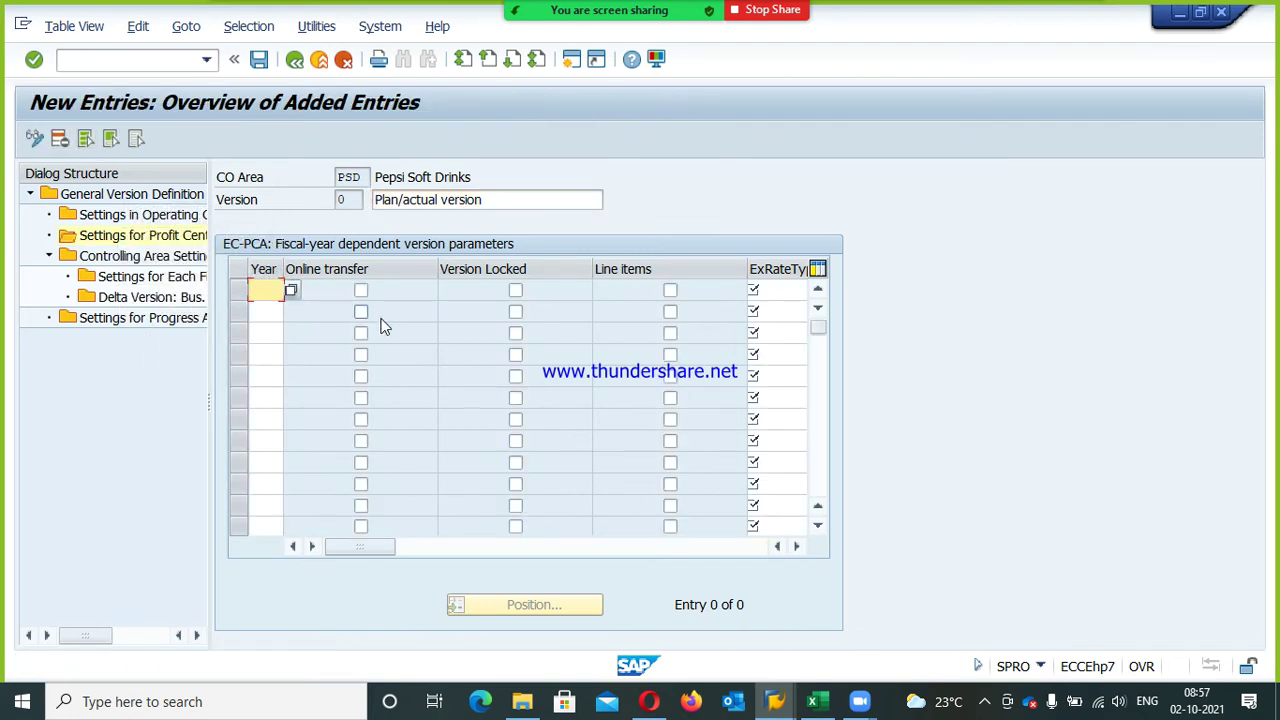
text(21)
key(Tab)
click(361, 291)
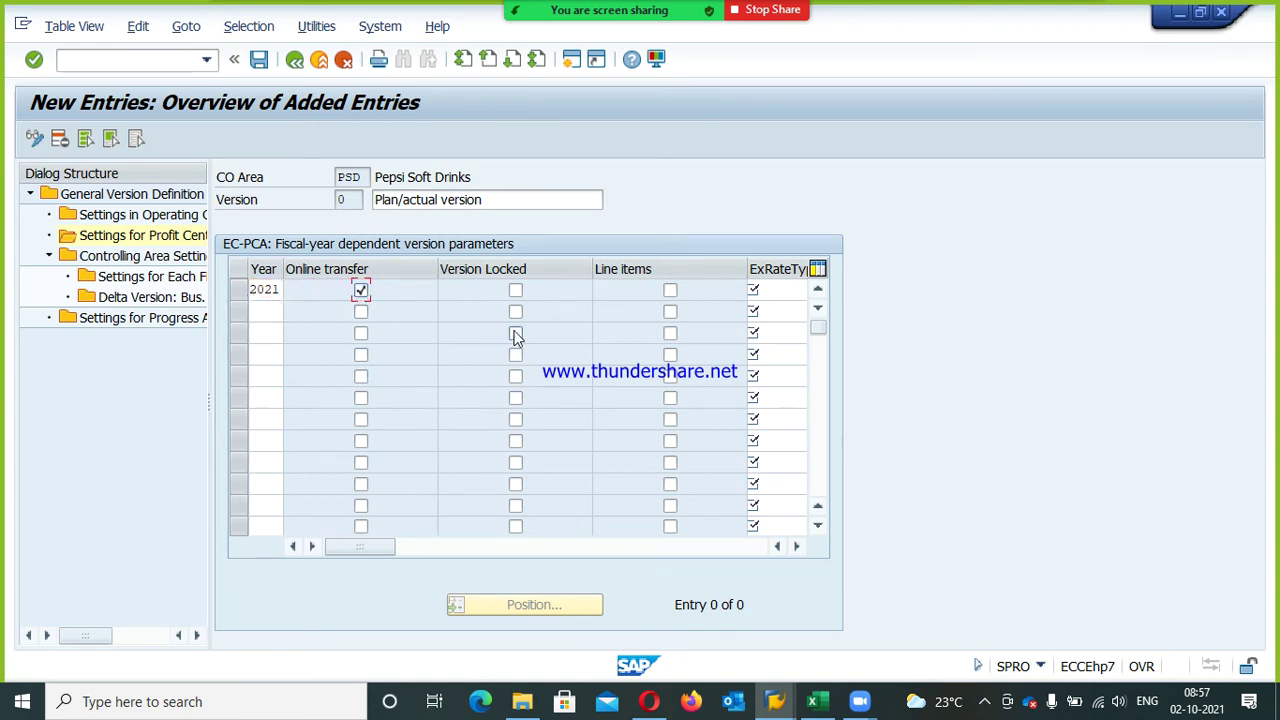
click(669, 291)
drag(755, 271, 726, 270)
click(758, 290)
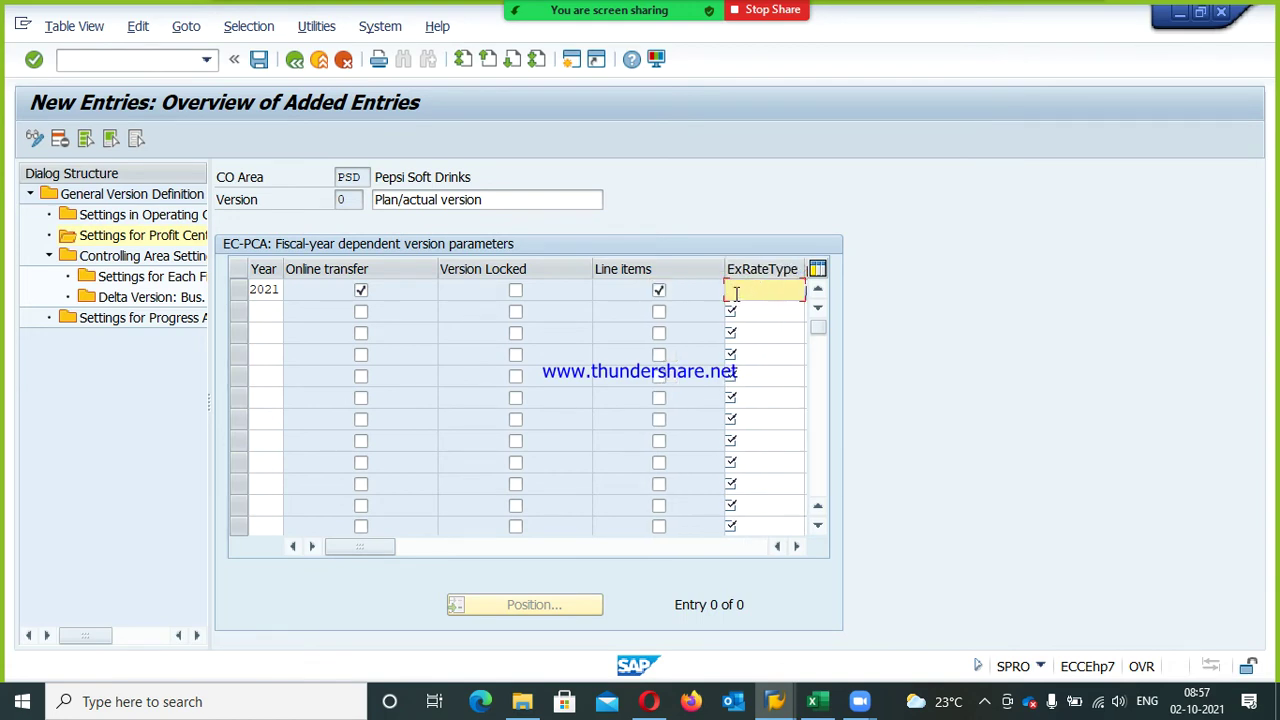
double_click(734, 290)
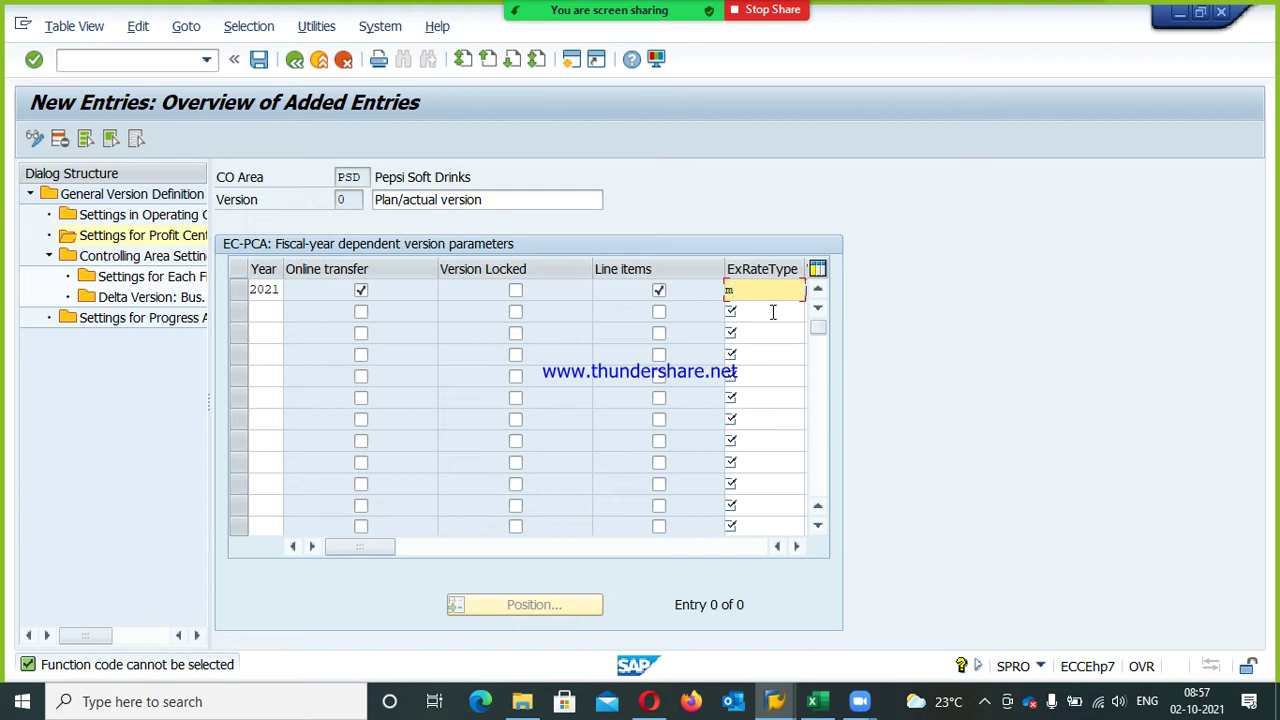
key(Return)
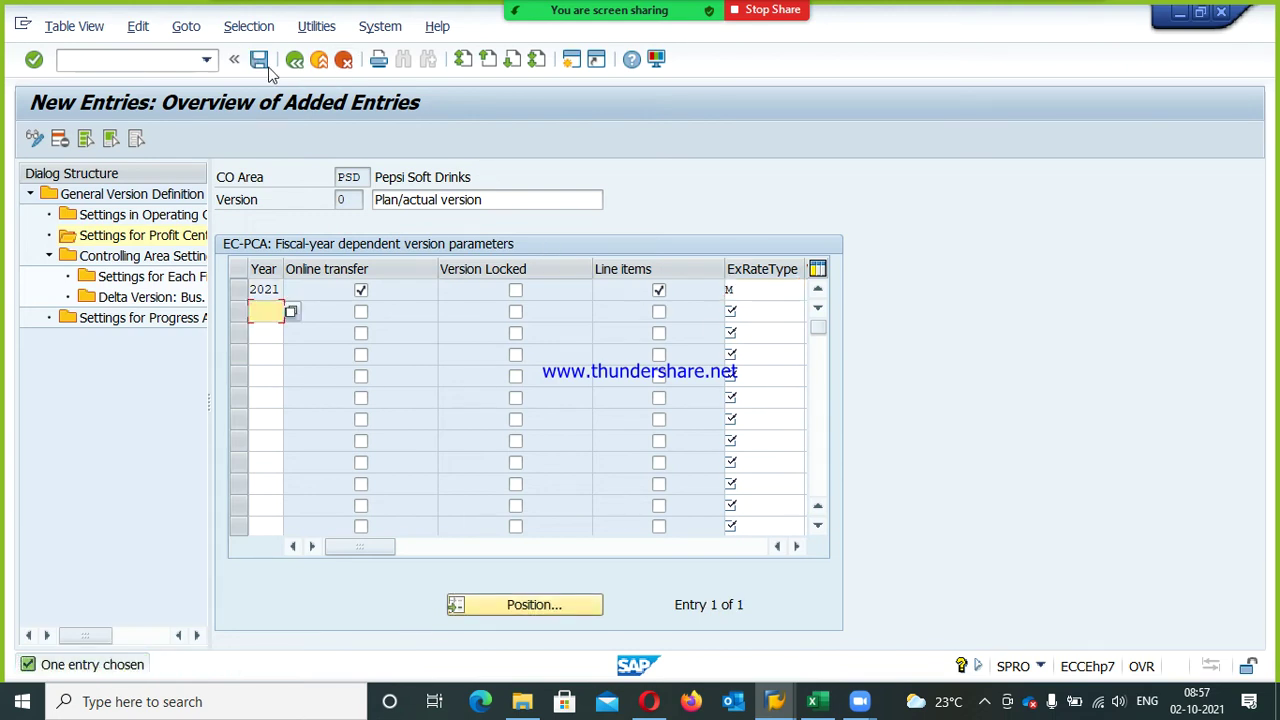
Save the version 0 profit center settings and return to the IMG structure
click(259, 60)
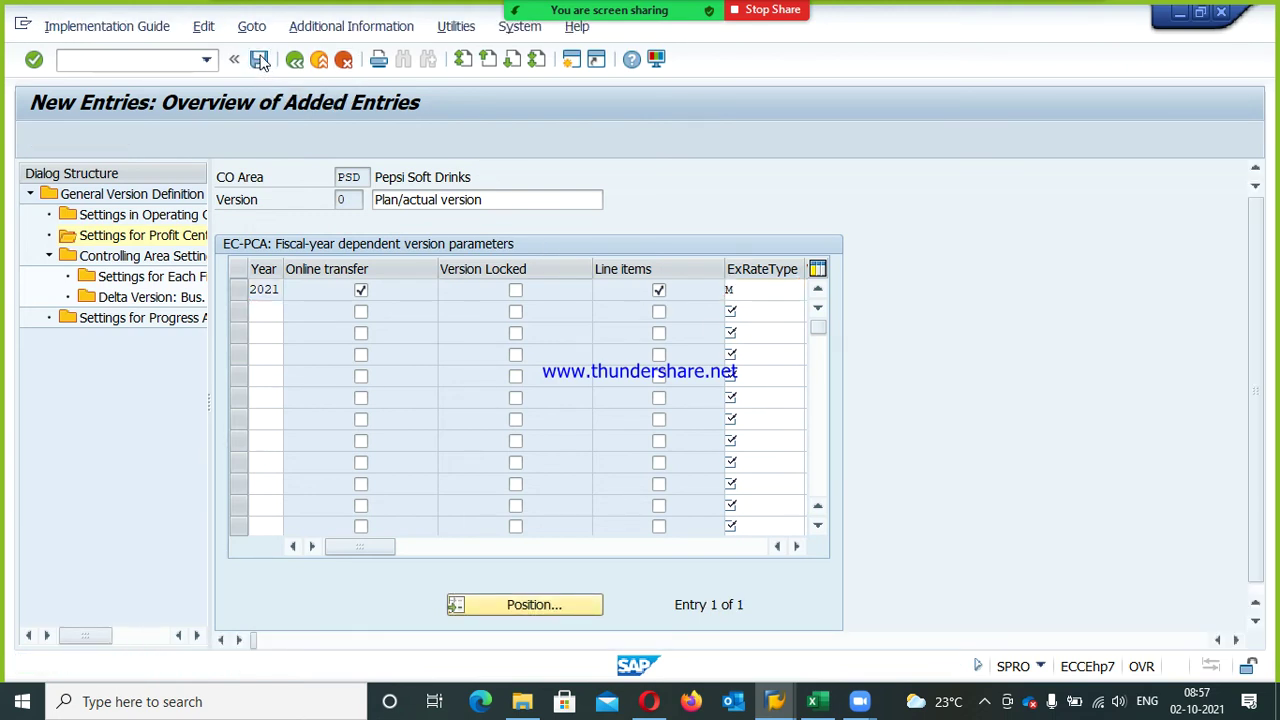
click(309, 365)
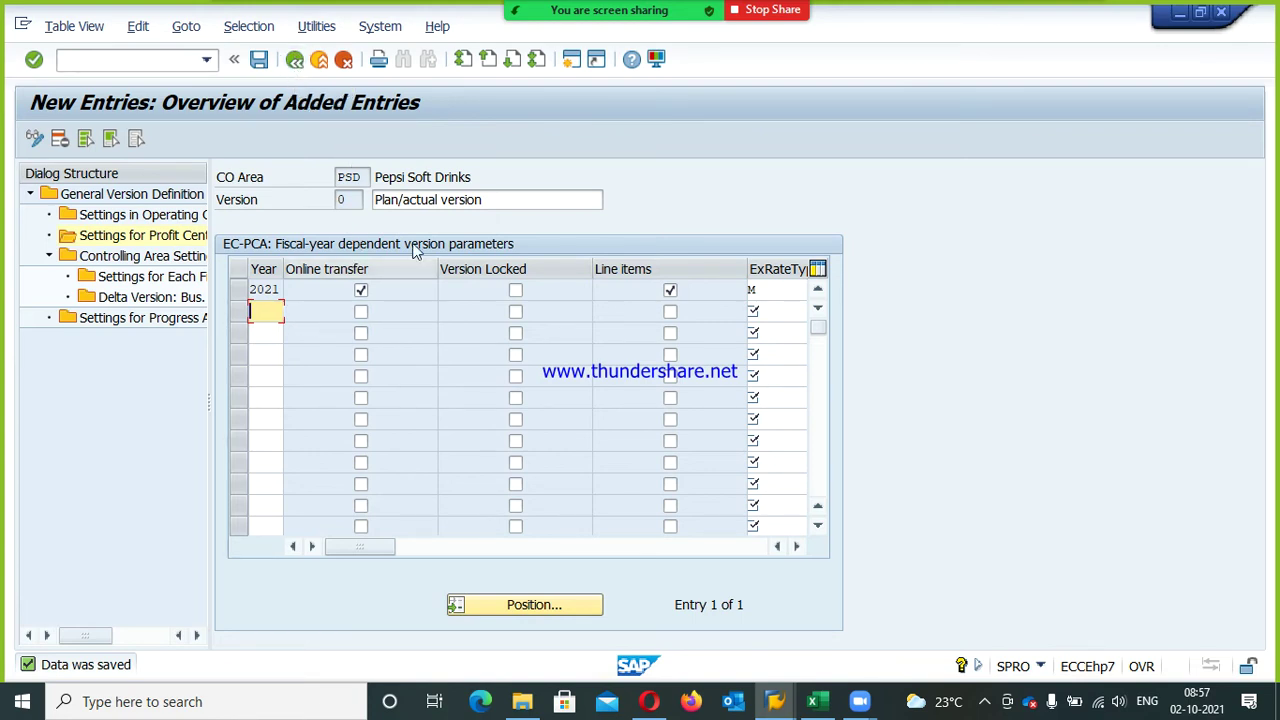
click(294, 60)
click(294, 62)
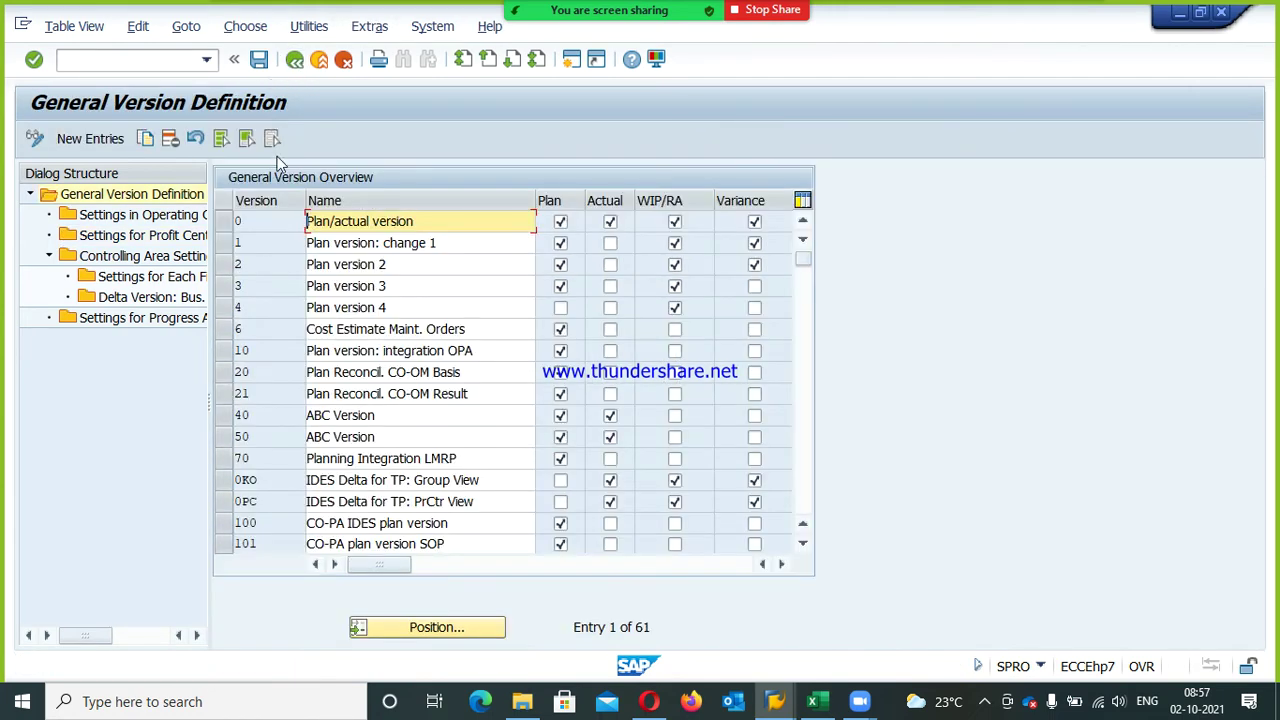
click(294, 59)
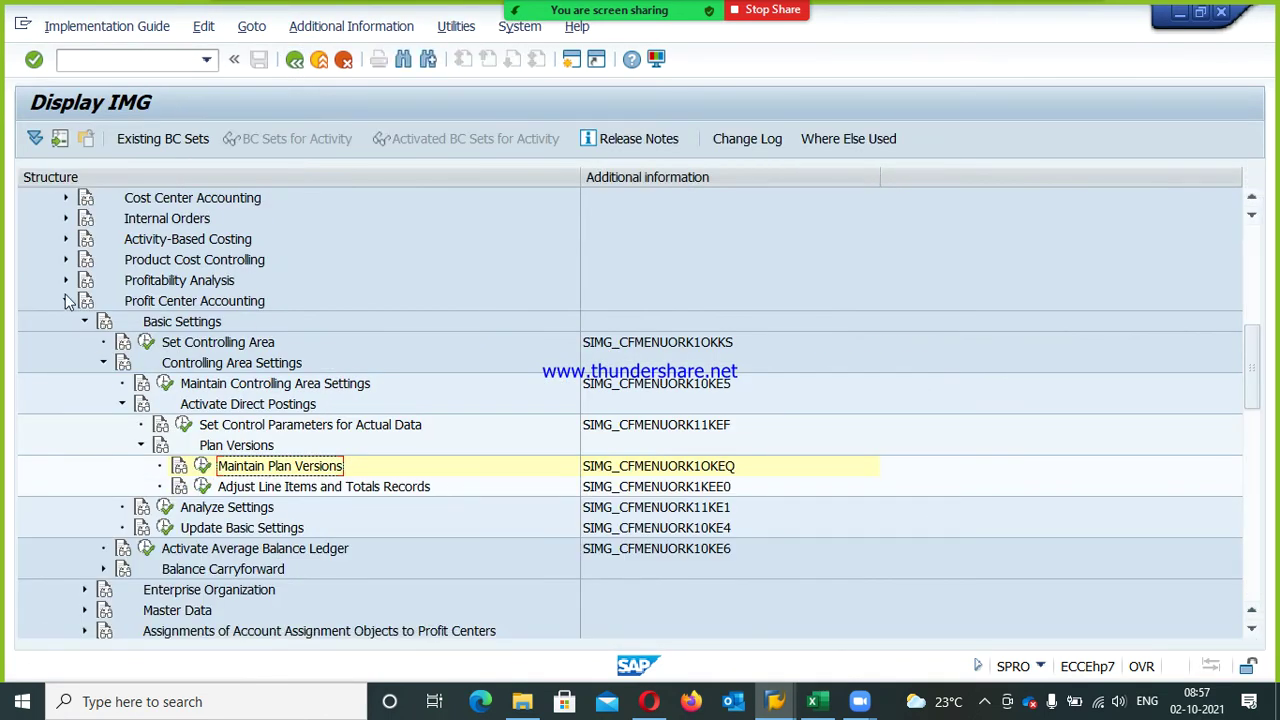
Collapse the Profit Center Accounting and Controlling nodes in the IMG structure and expand Financial Accounting (New)
click(66, 301)
scroll(63, 300, up, 3)
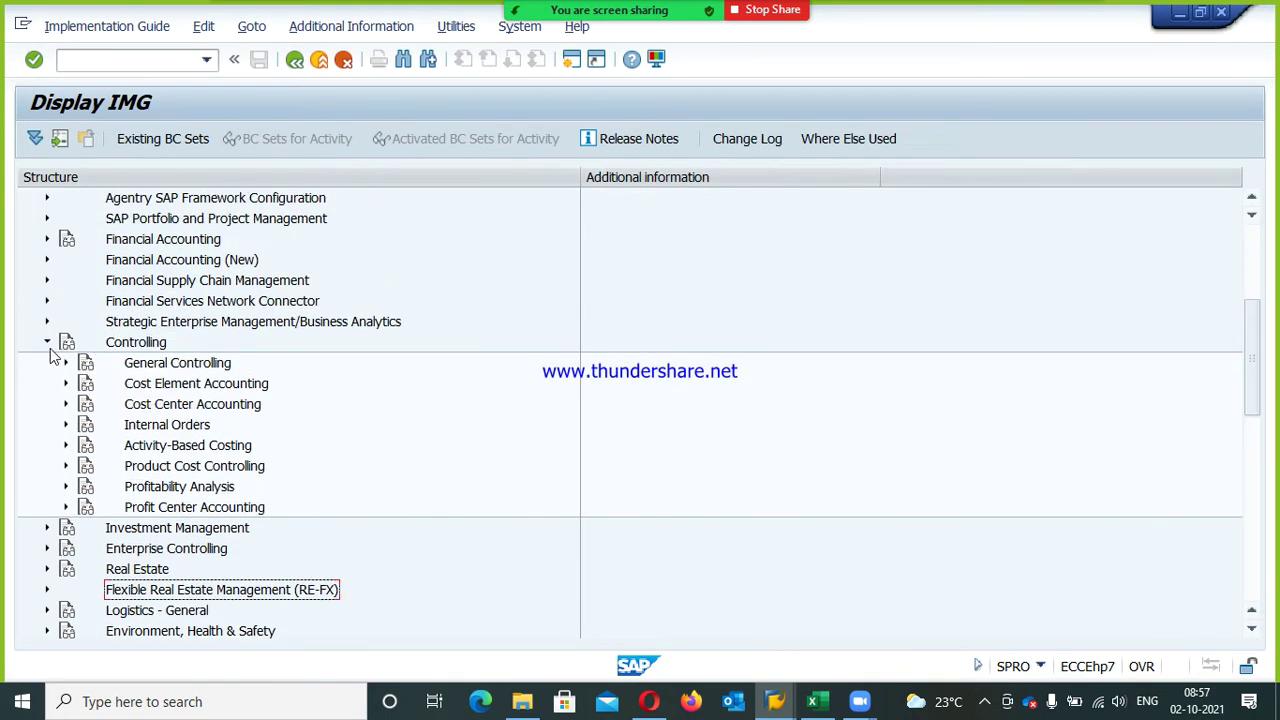
click(47, 342)
click(84, 261)
click(47, 260)
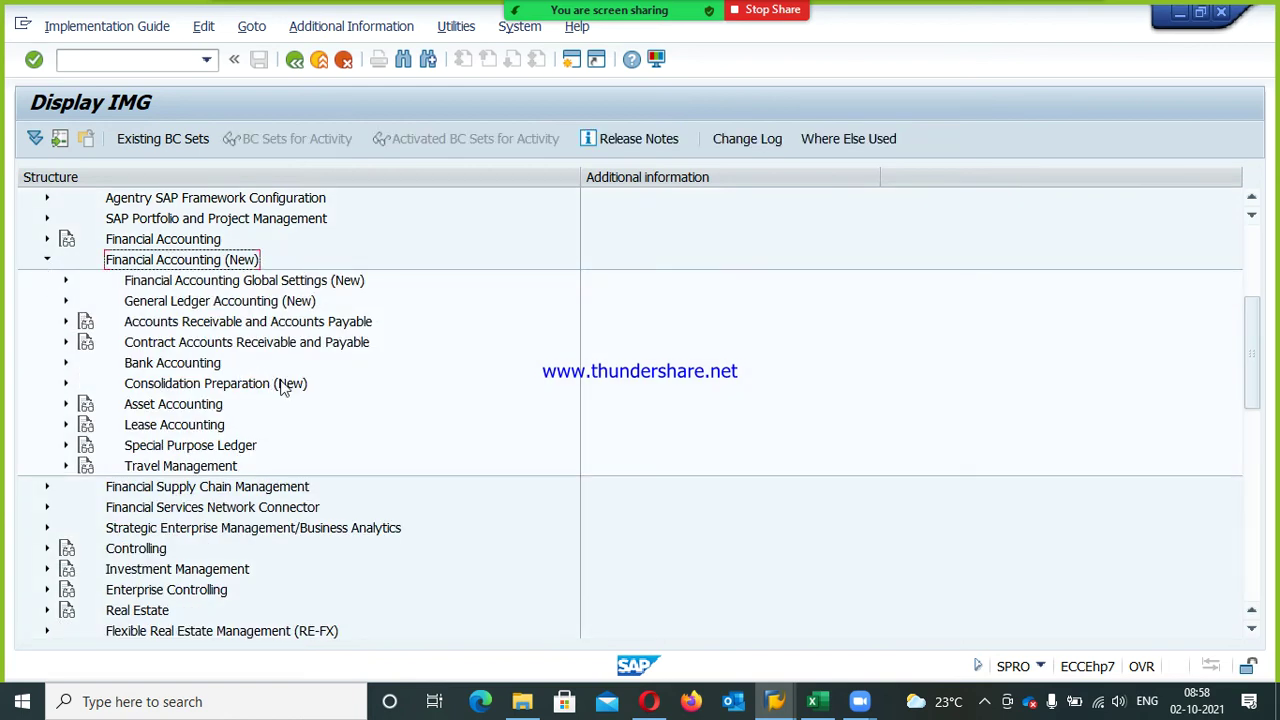
Expand Financial Accounting Global Settings (New), its Ledgers node and the Fields node beneath it
click(213, 283)
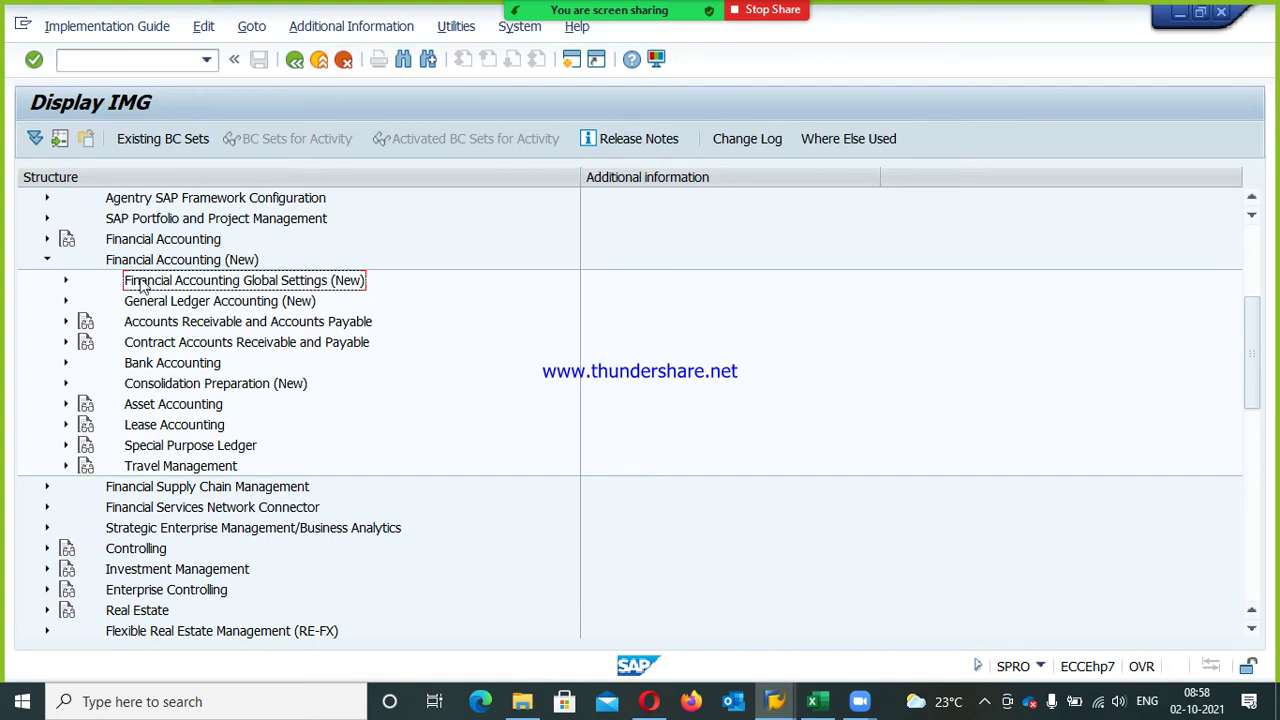
click(67, 282)
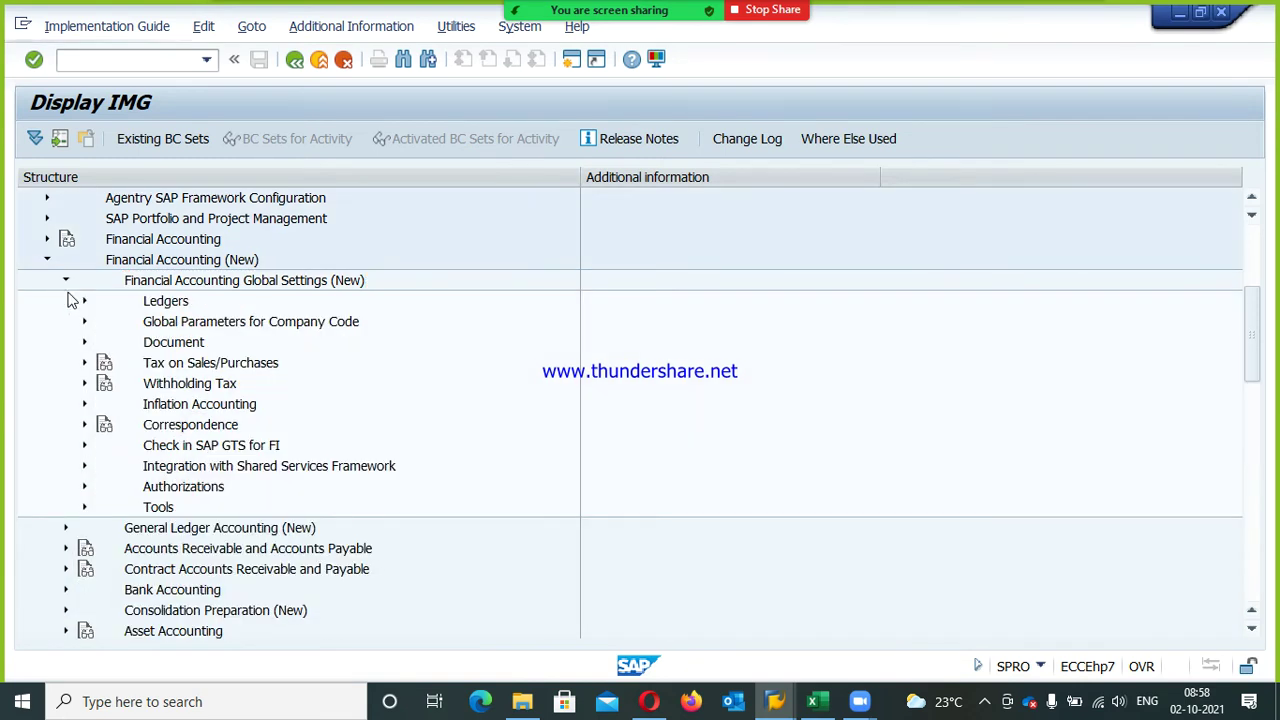
click(178, 305)
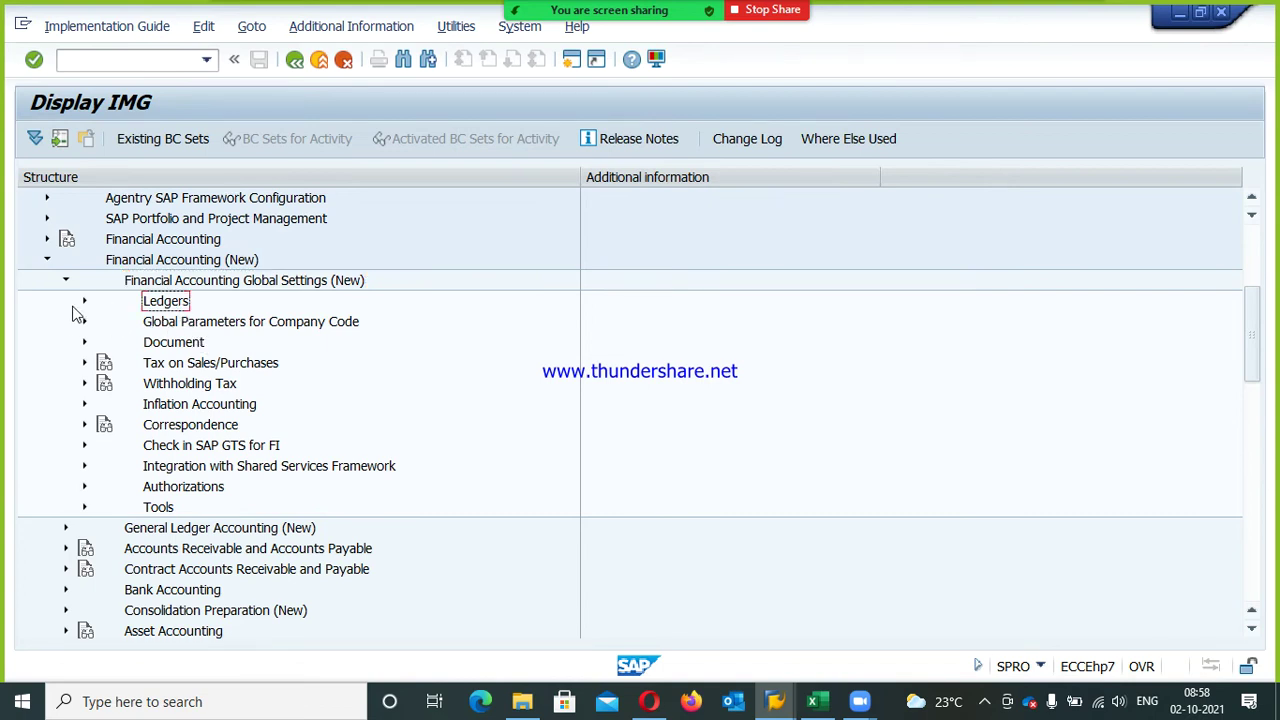
click(84, 303)
click(172, 325)
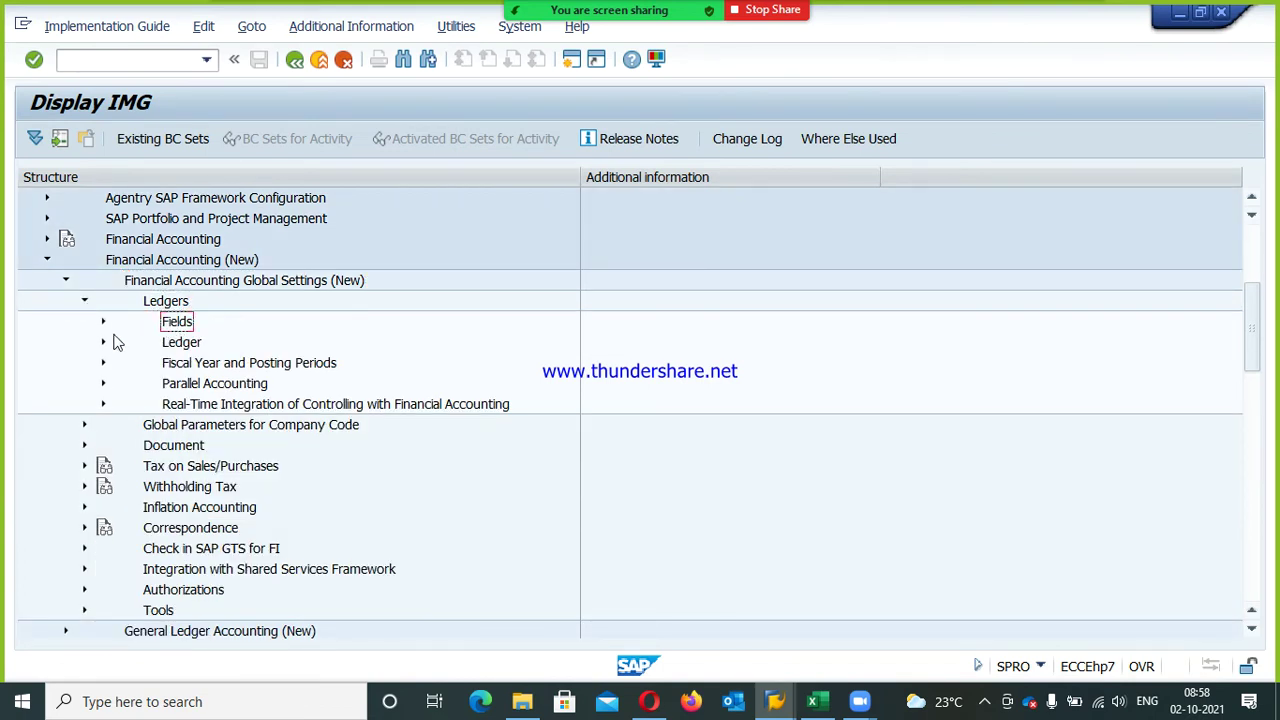
click(104, 324)
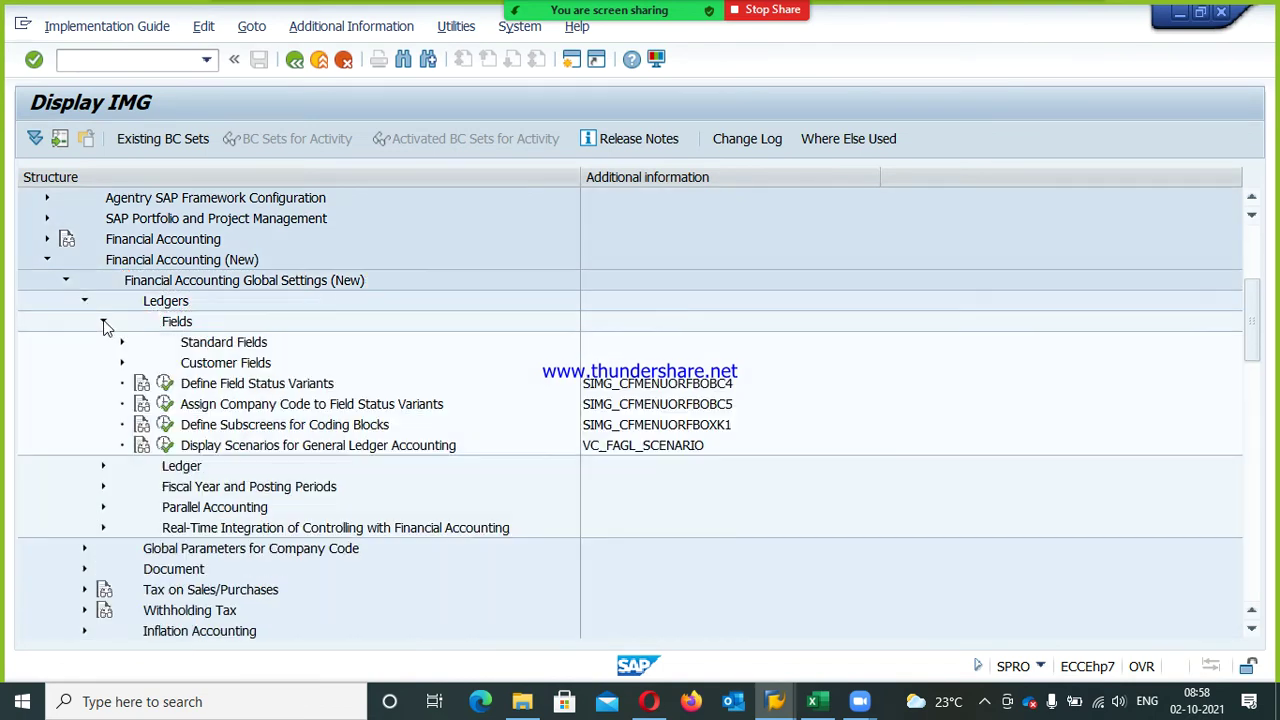
Open the Define Field Status Variants activity under Fields
click(214, 406)
click(226, 390)
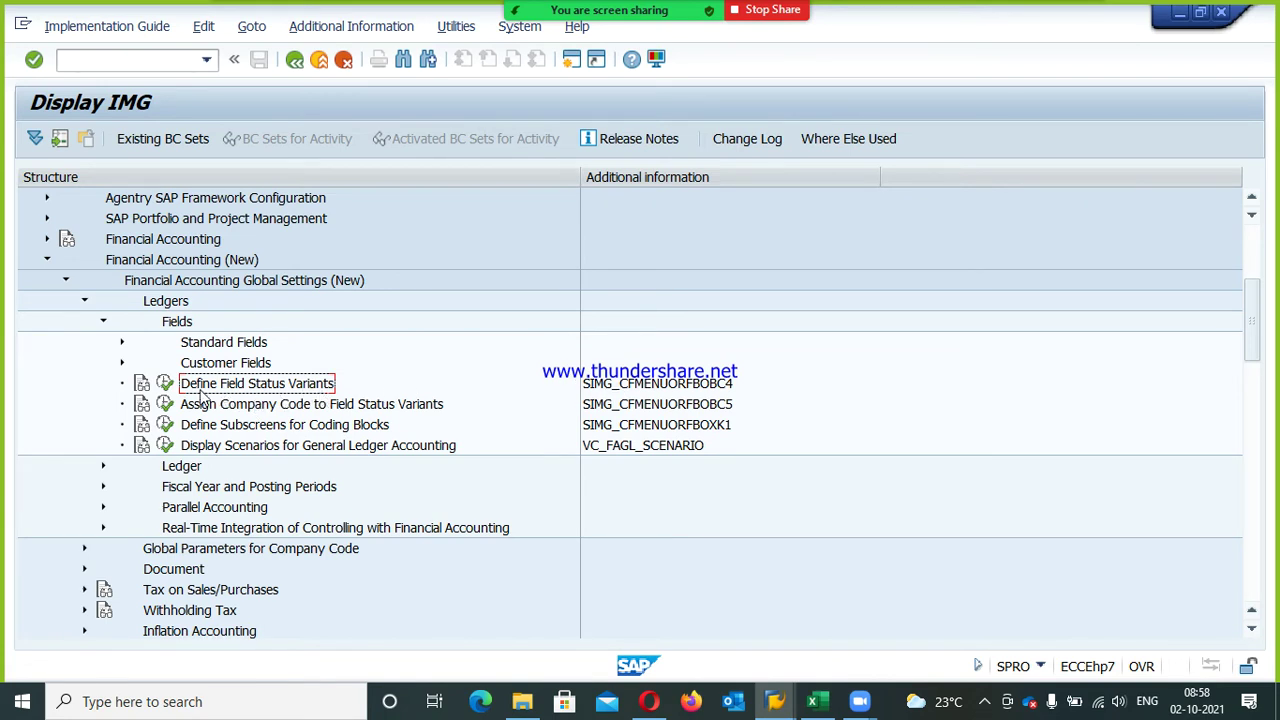
click(166, 384)
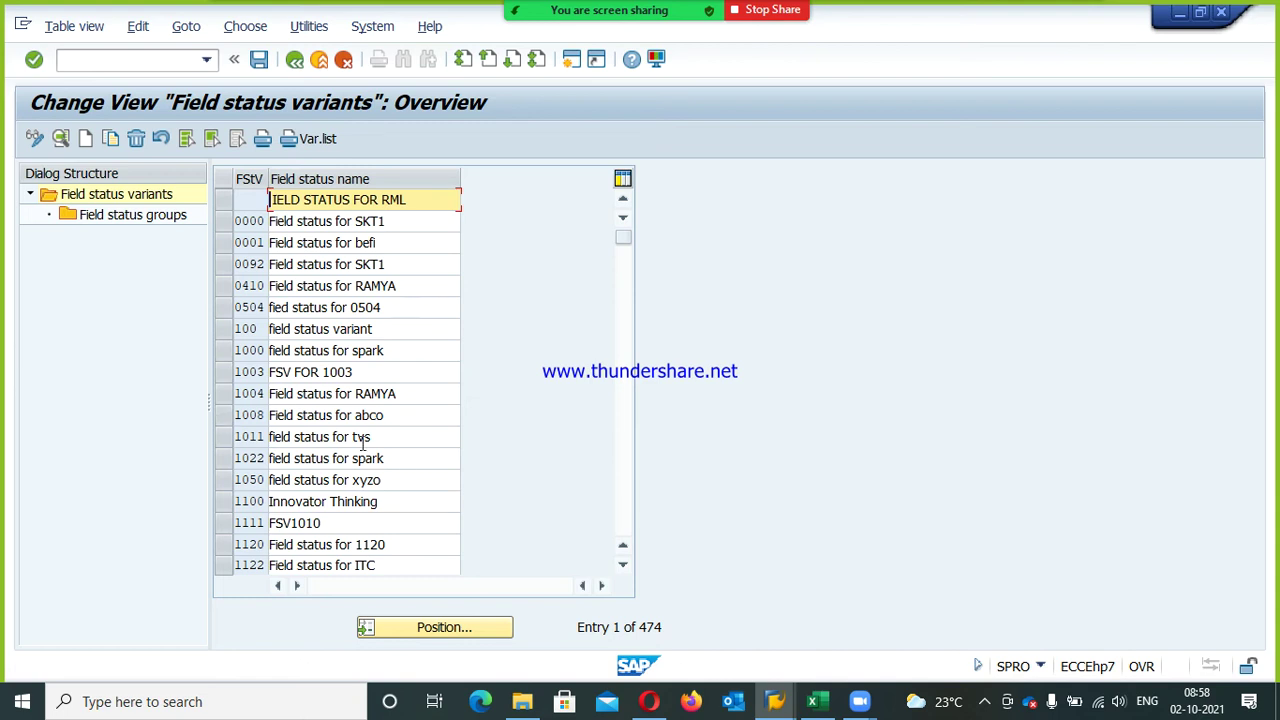
Look through the field status variants from the start of the list towards the codes beginning with N
scroll(390, 447, down, 7)
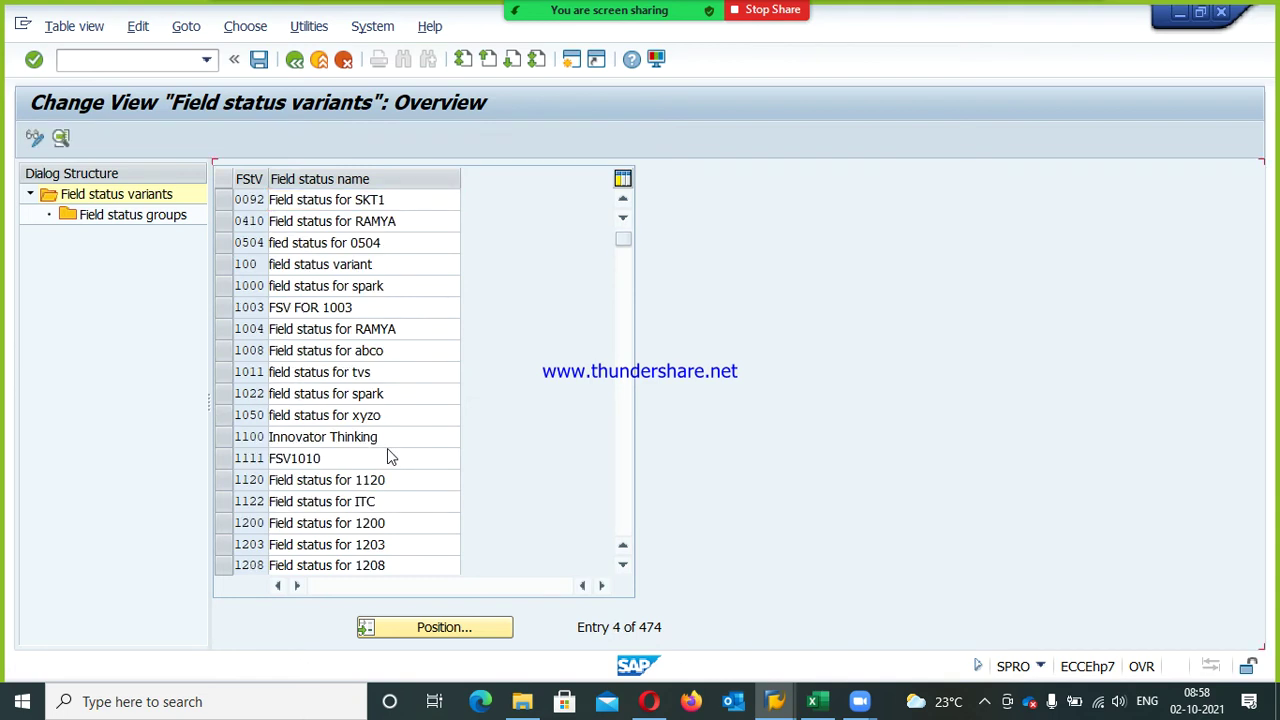
scroll(390, 457, down, 3)
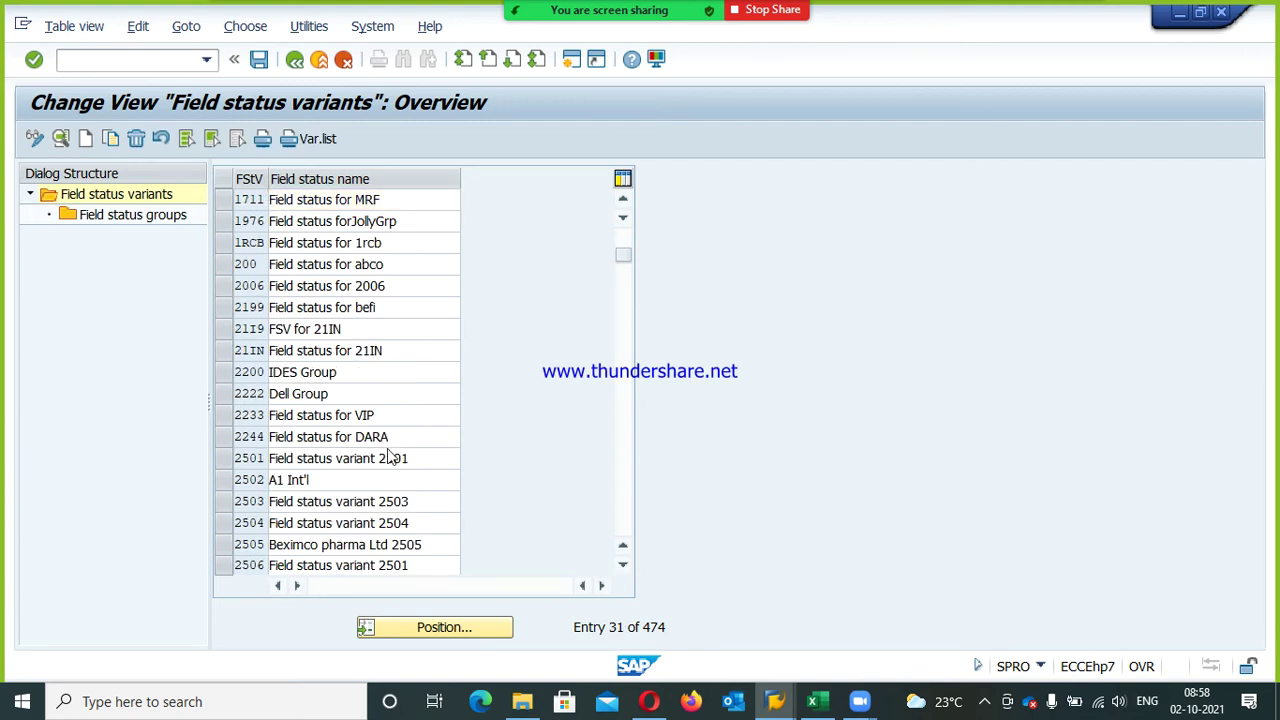
scroll(390, 450, down, 4)
scroll(390, 452, down, 6)
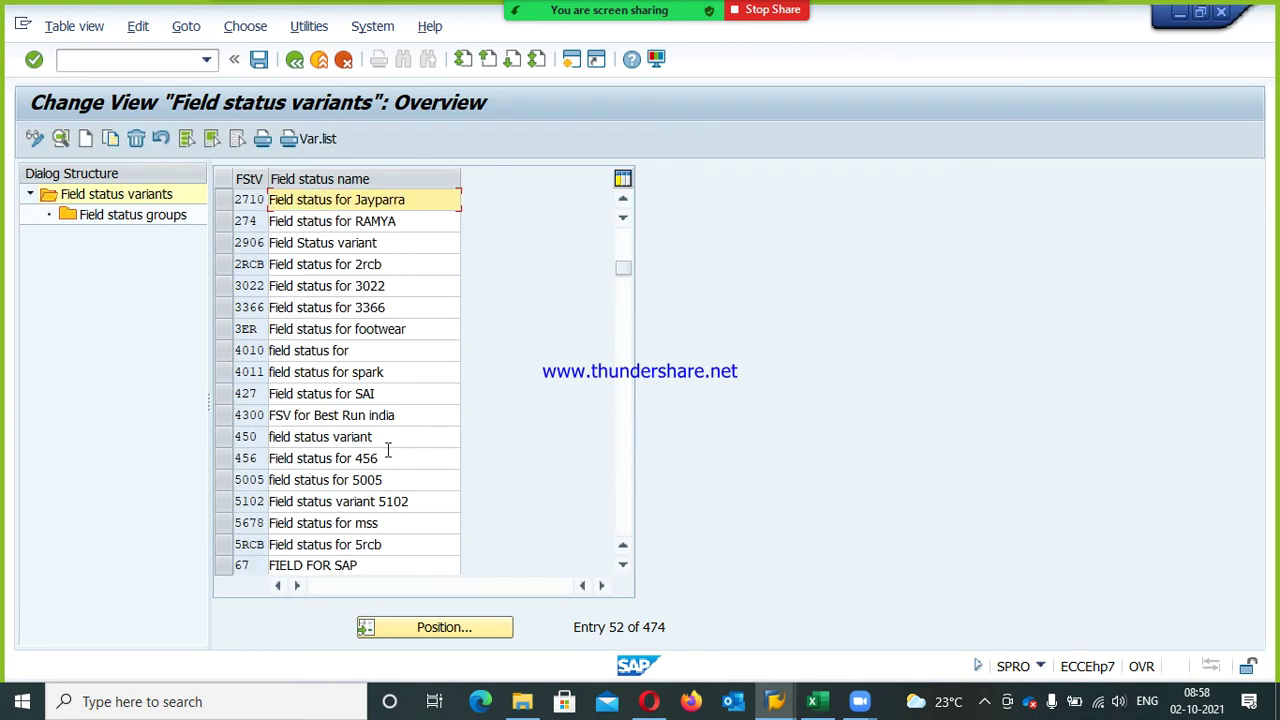
scroll(388, 460, down, 10)
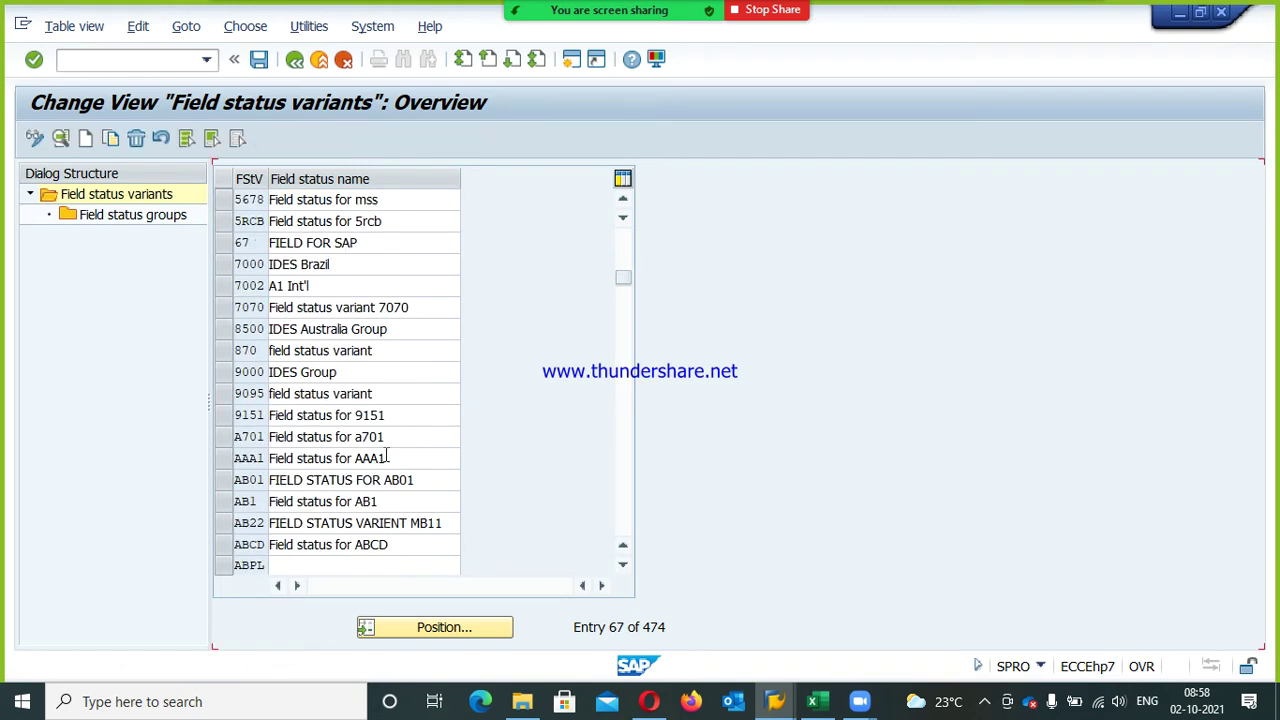
scroll(386, 457, down, 8)
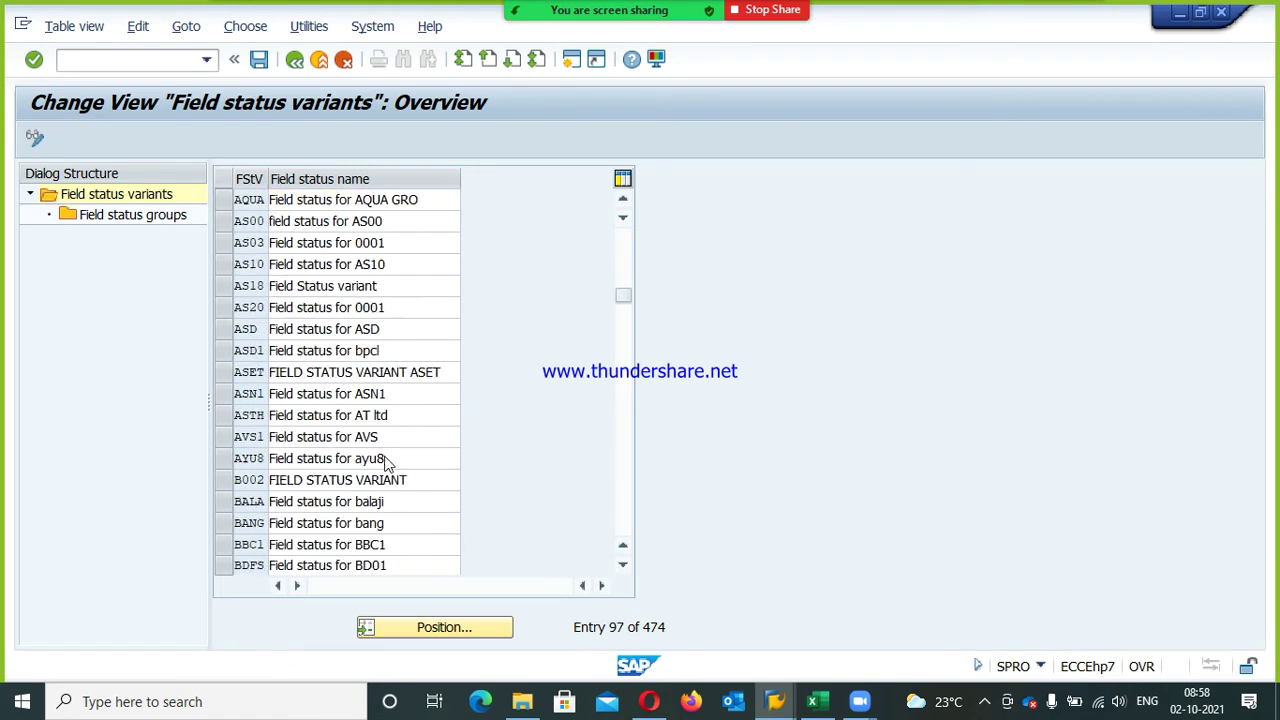
scroll(370, 468, down, 11)
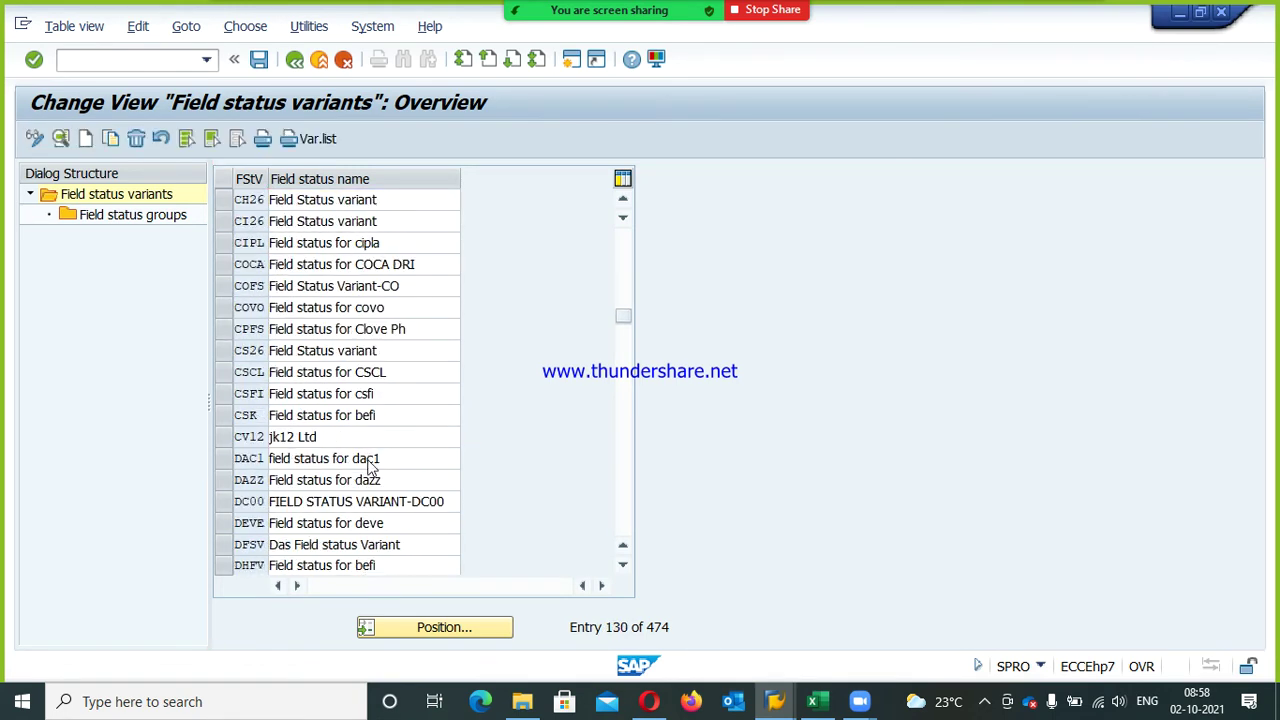
scroll(362, 455, down, 5)
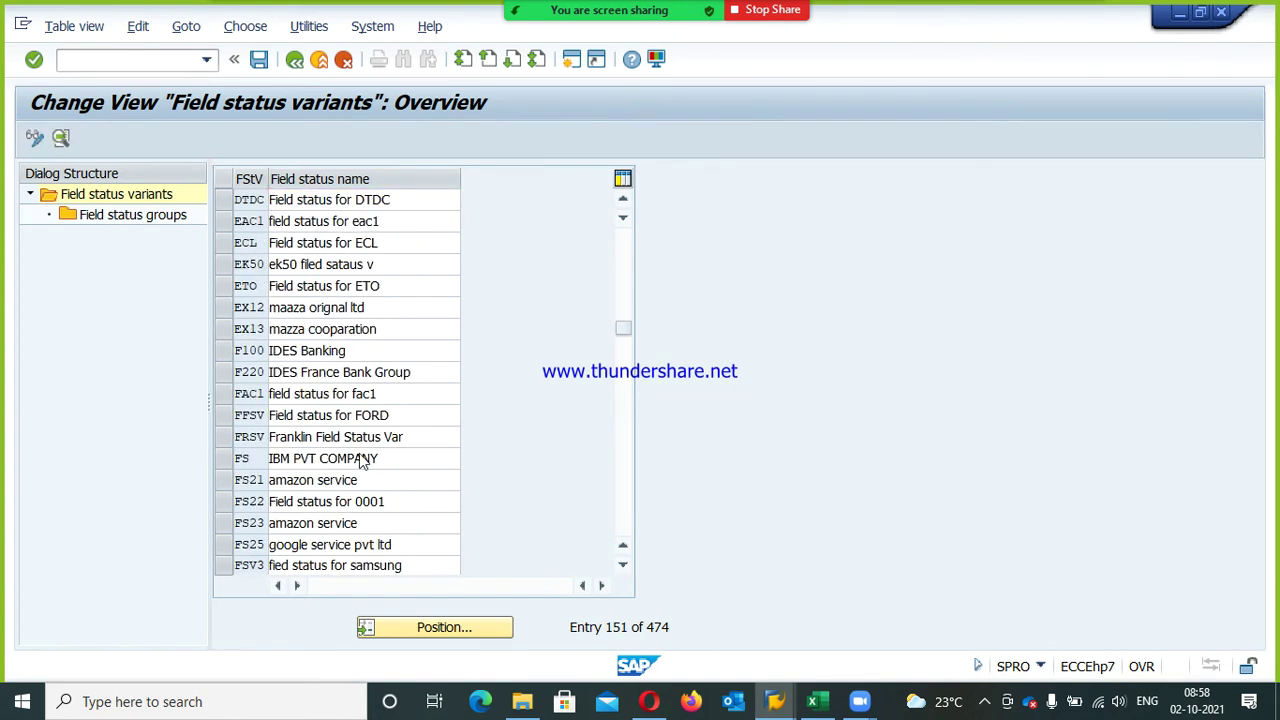
scroll(362, 455, down, 4)
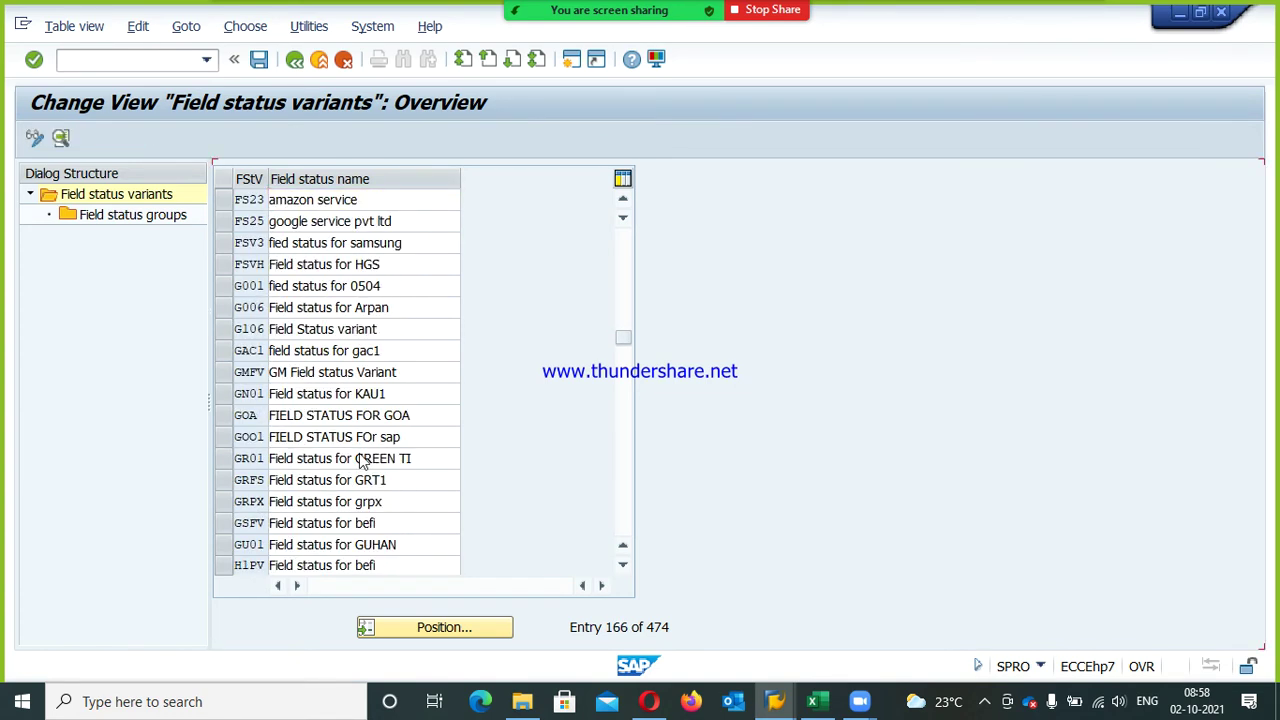
scroll(360, 453, down, 6)
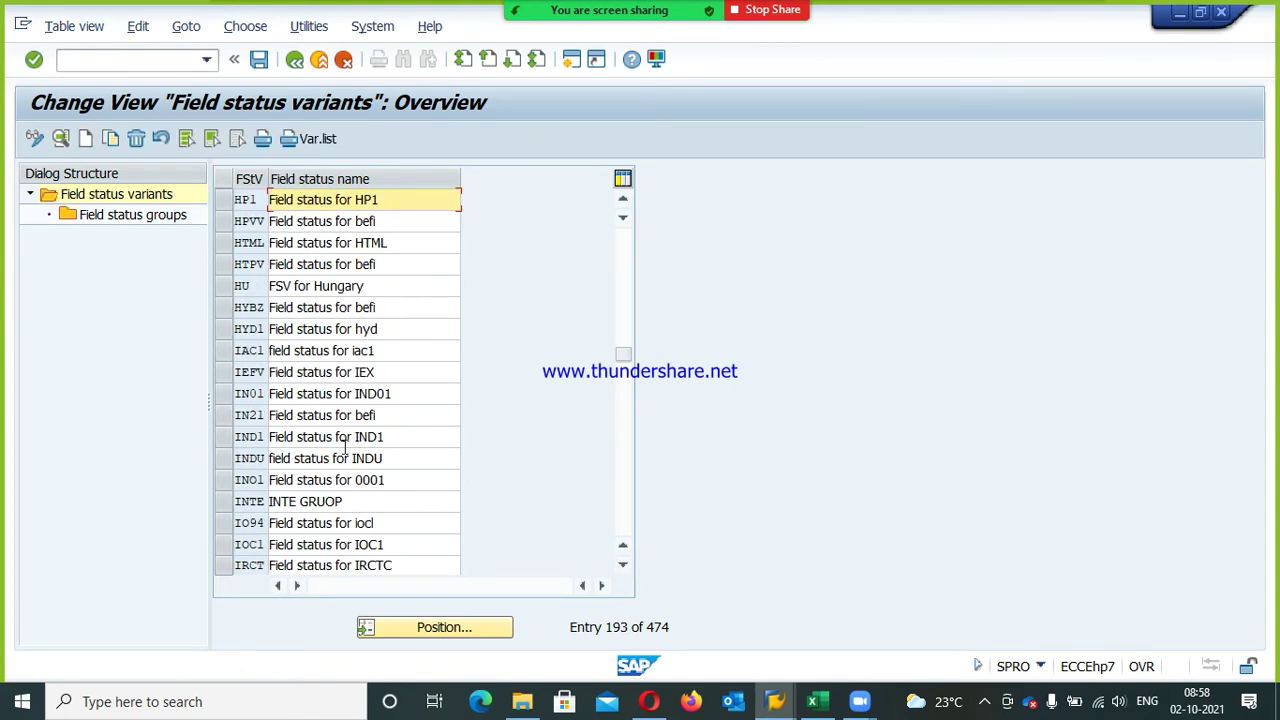
scroll(346, 447, down, 6)
scroll(320, 445, down, 7)
scroll(320, 445, down, 7)
scroll(320, 450, down, 7)
scroll(320, 447, down, 5)
Position the field status variants list at the code beginning with psf
click(436, 626)
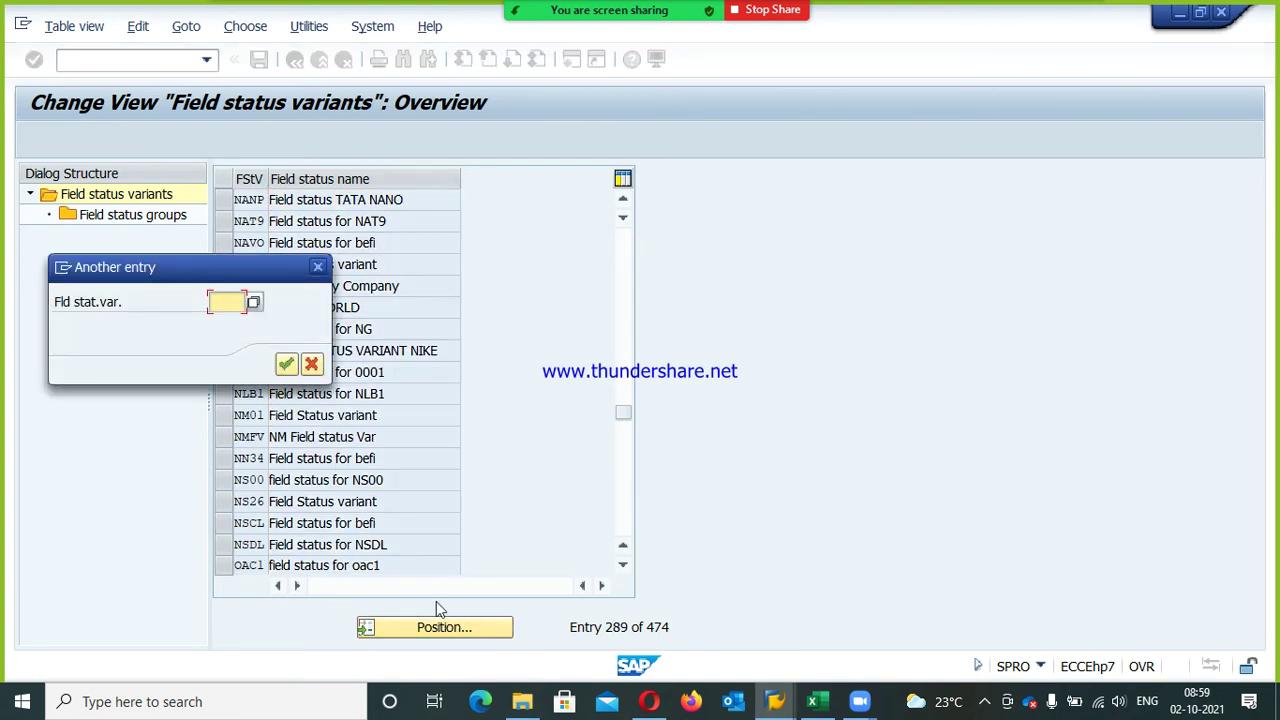
text(psfe)
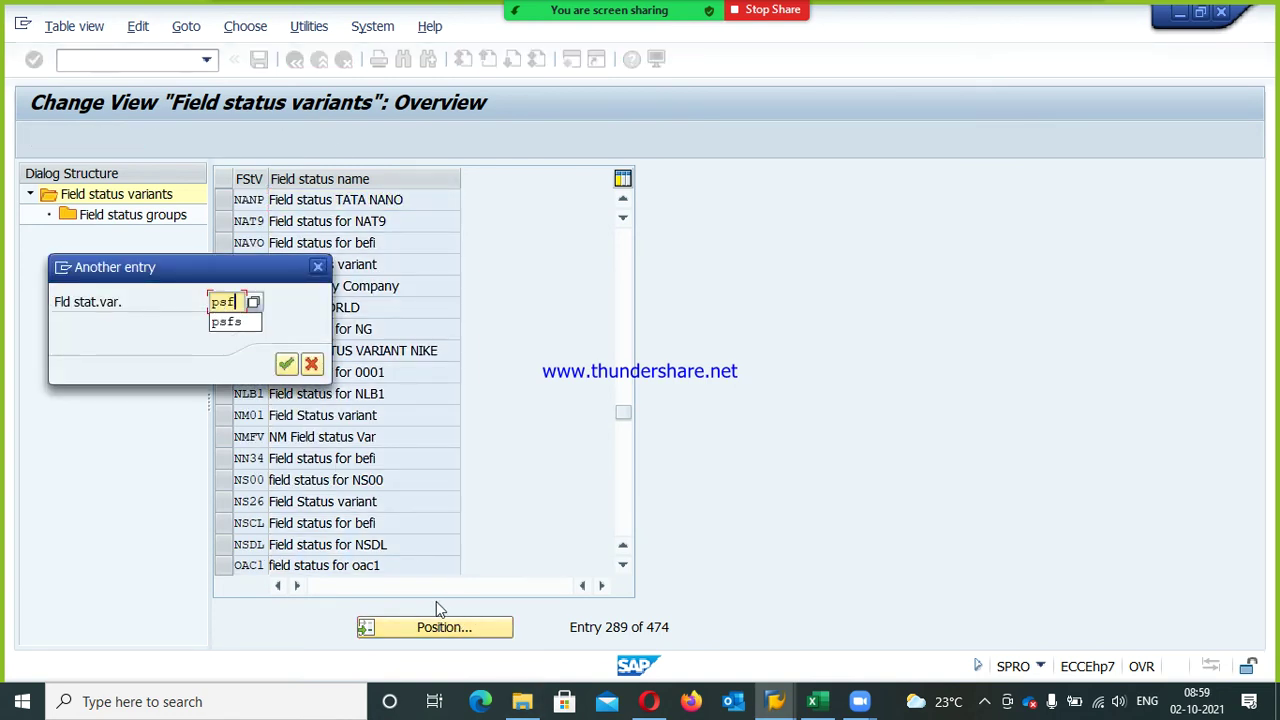
key(Return)
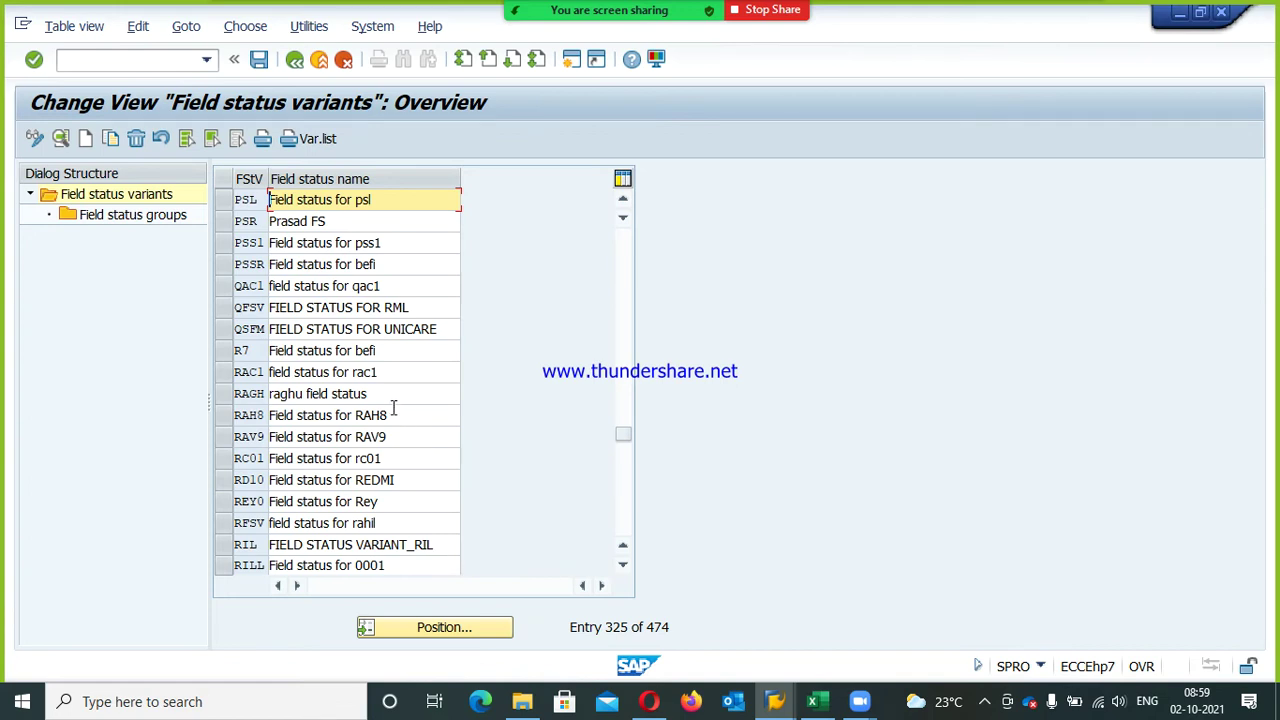
Look back through the variants preceding the PS codes for the required field status variant
scroll(386, 409, up, 1)
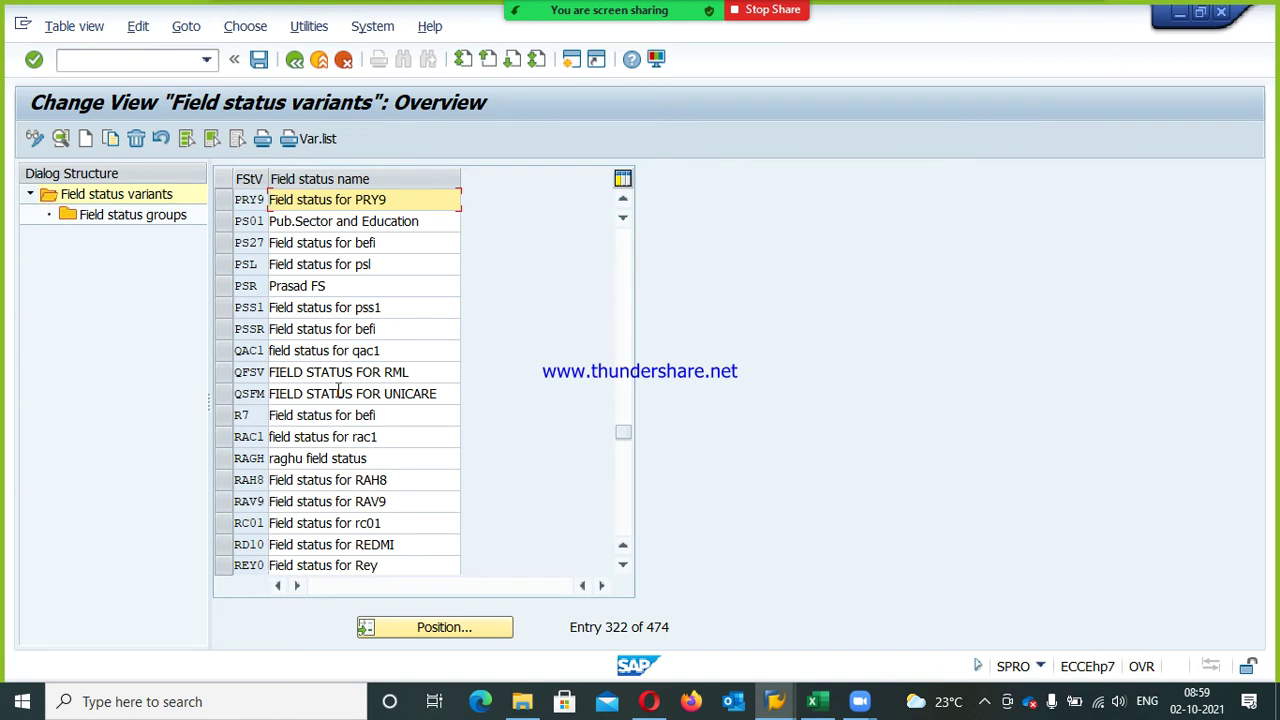
scroll(338, 388, up, 1)
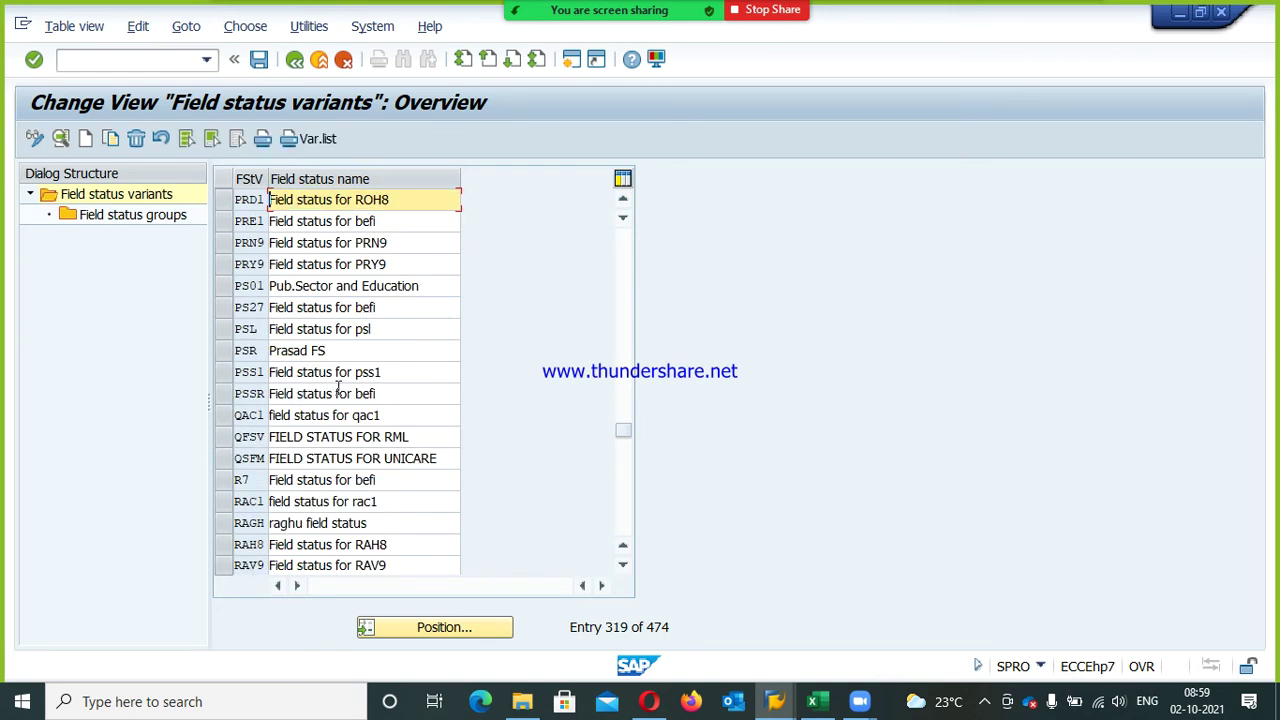
scroll(338, 388, up, 1)
scroll(338, 388, up, 1)
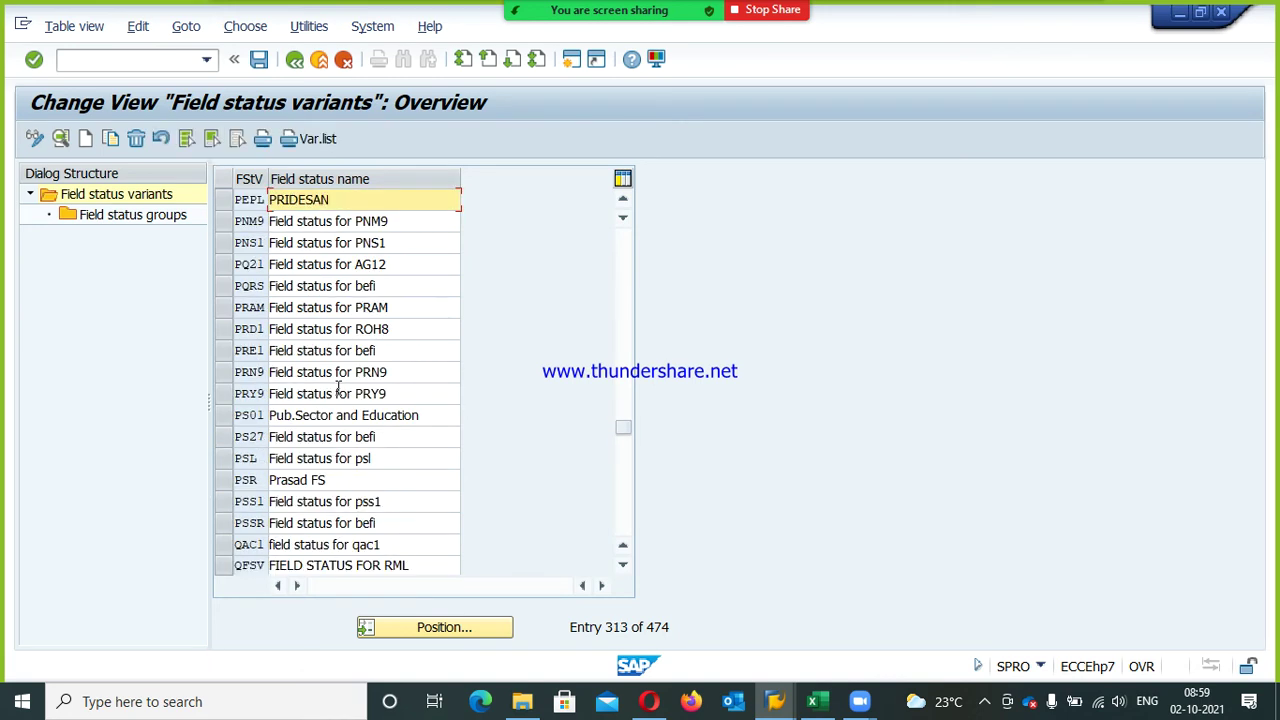
scroll(338, 388, up, 1)
scroll(338, 388, up, 1)
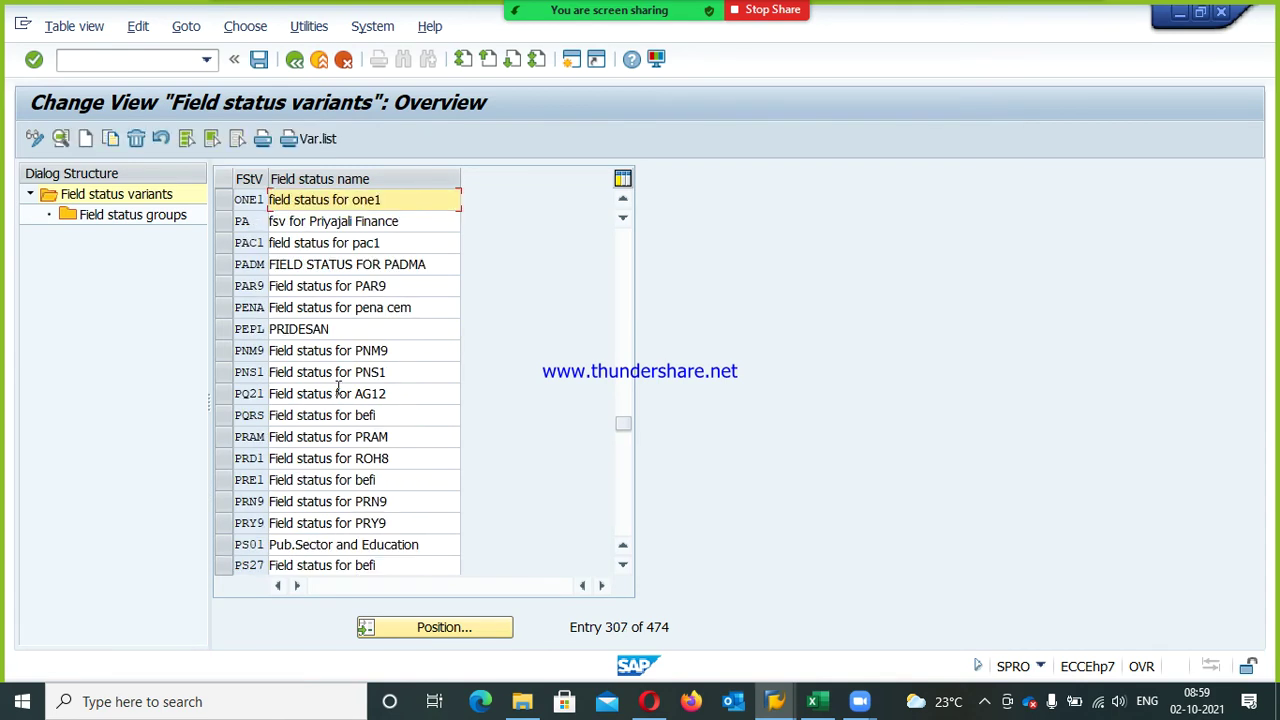
scroll(338, 389, up, 1)
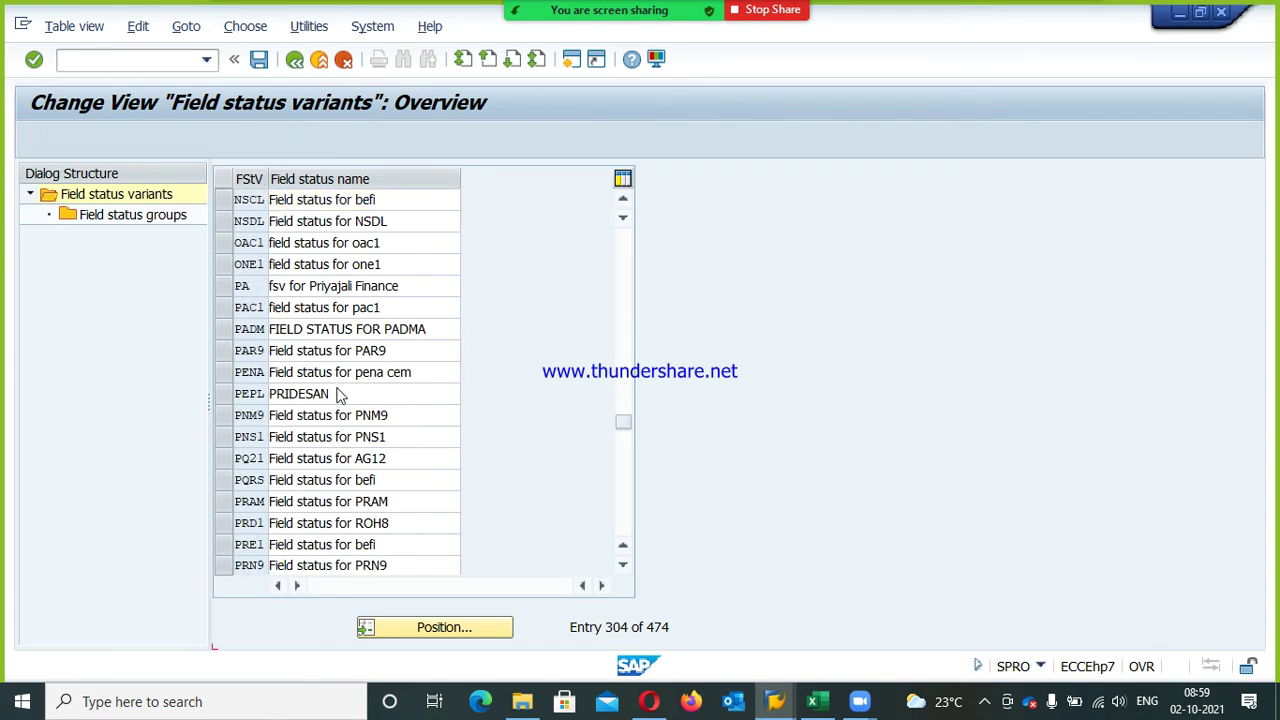
scroll(338, 390, up, 3)
scroll(338, 390, up, 3)
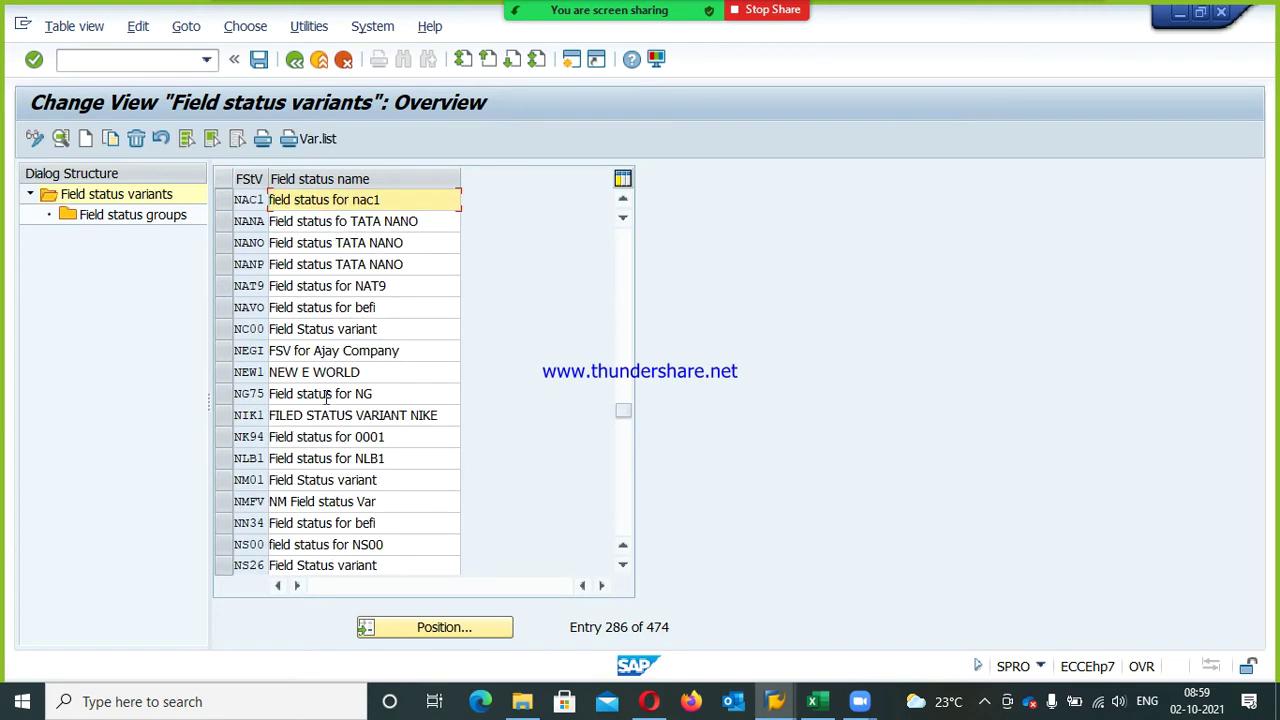
Look up company code PSD in the assignment of company codes to field status variants
click(294, 59)
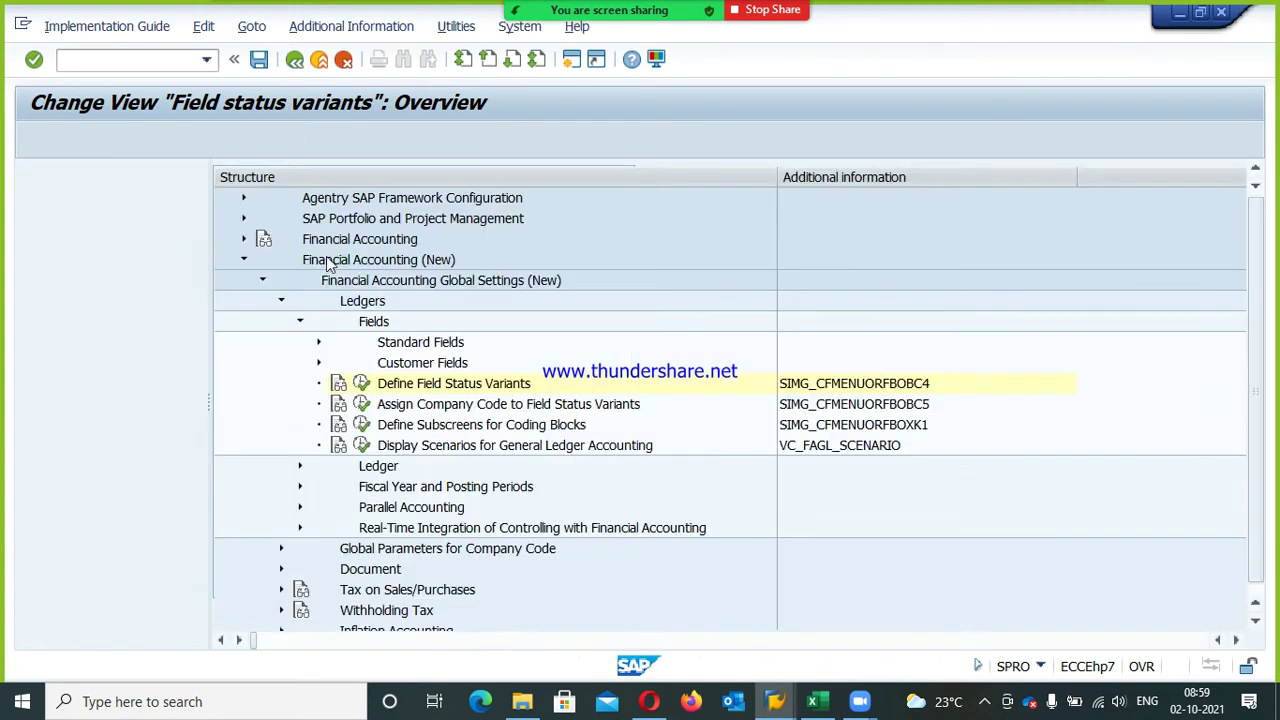
click(165, 404)
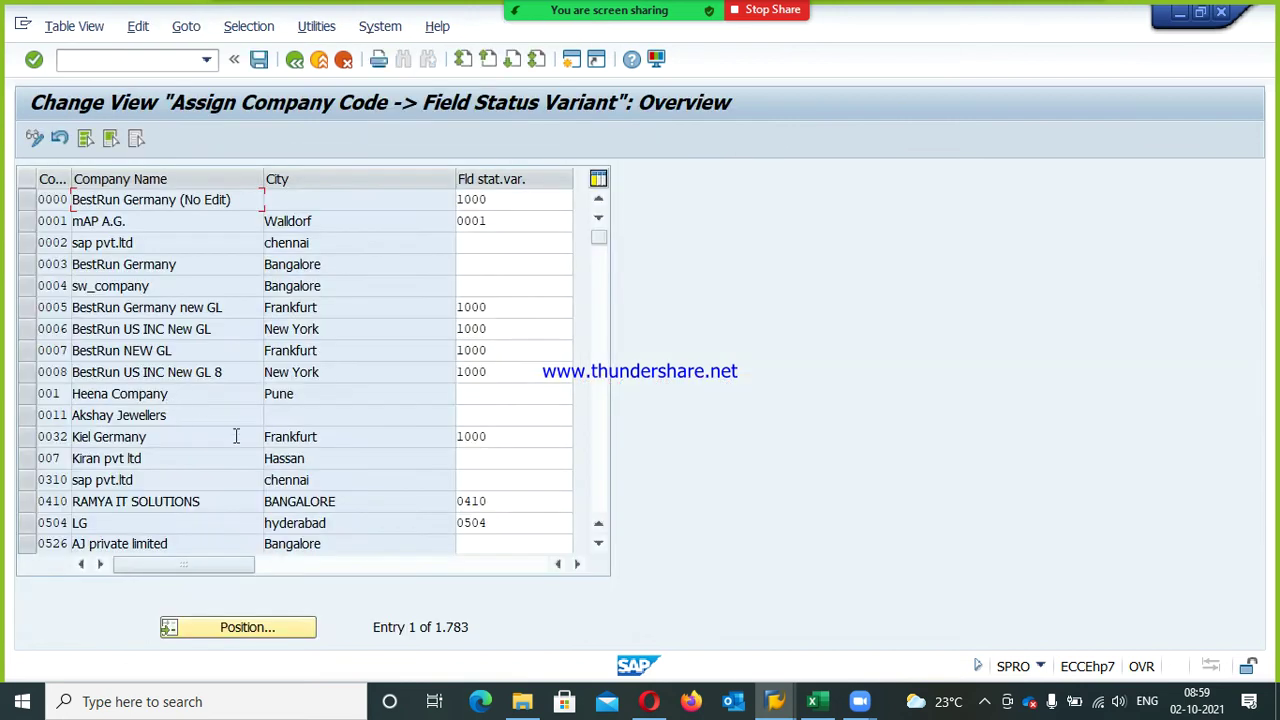
click(279, 627)
text(Psd)
key(Return)
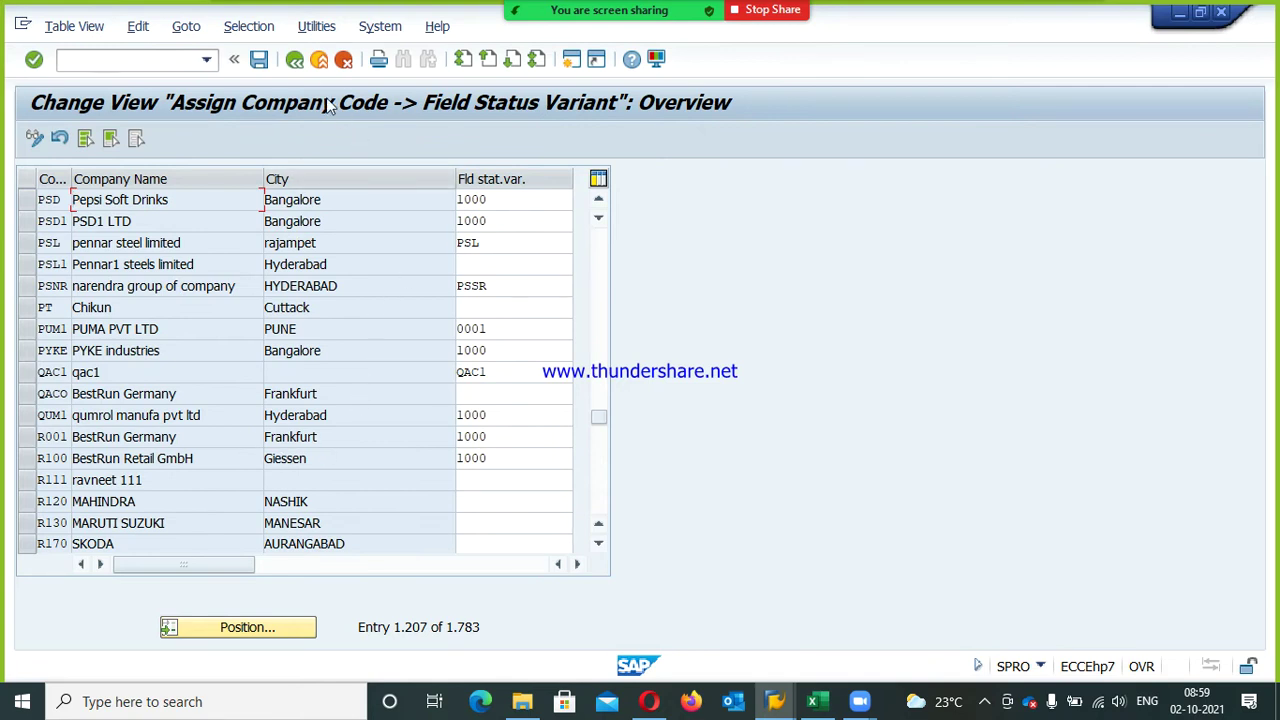
Return to the field status variant definitions and open the field status groups of variant 1000
click(304, 66)
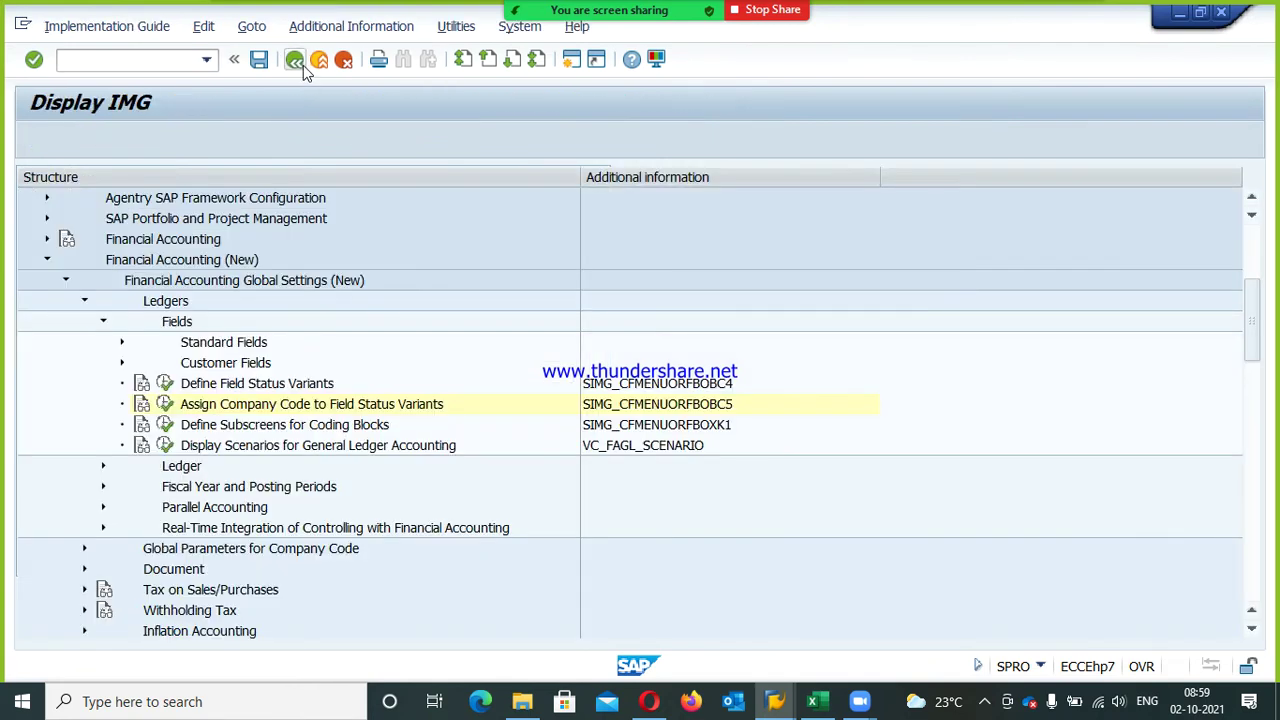
click(165, 384)
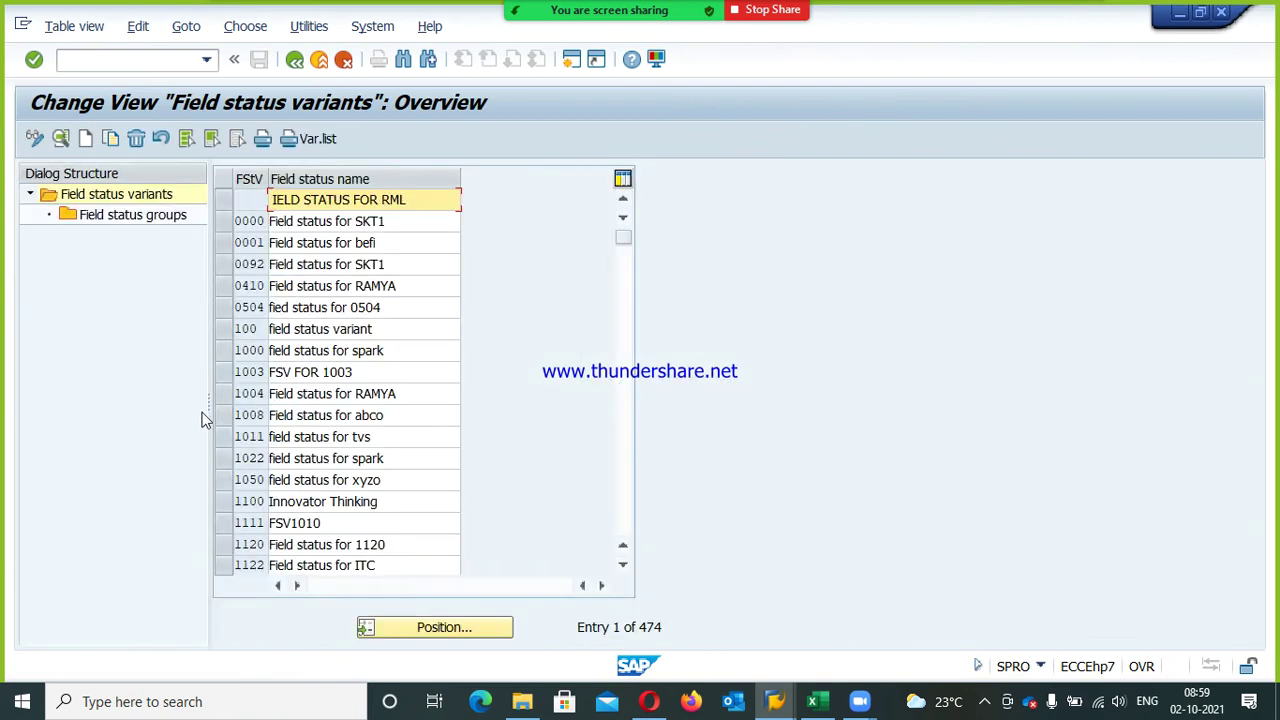
click(240, 351)
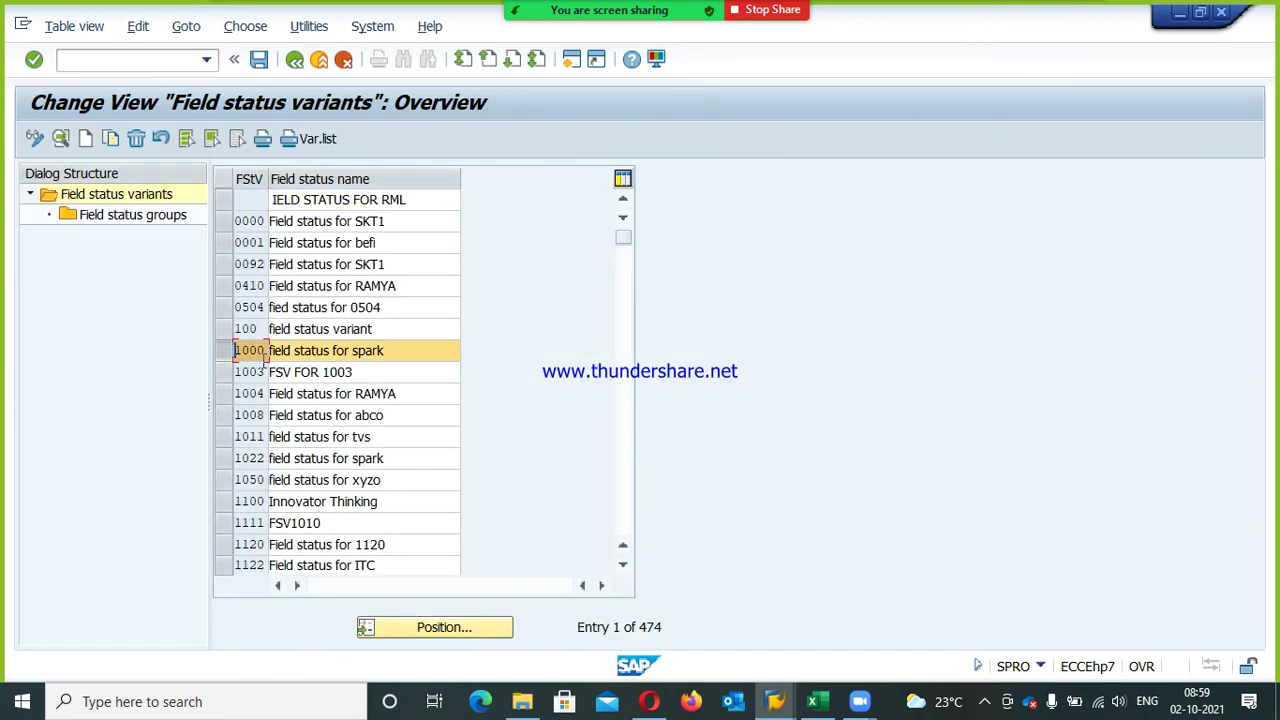
double_click(128, 216)
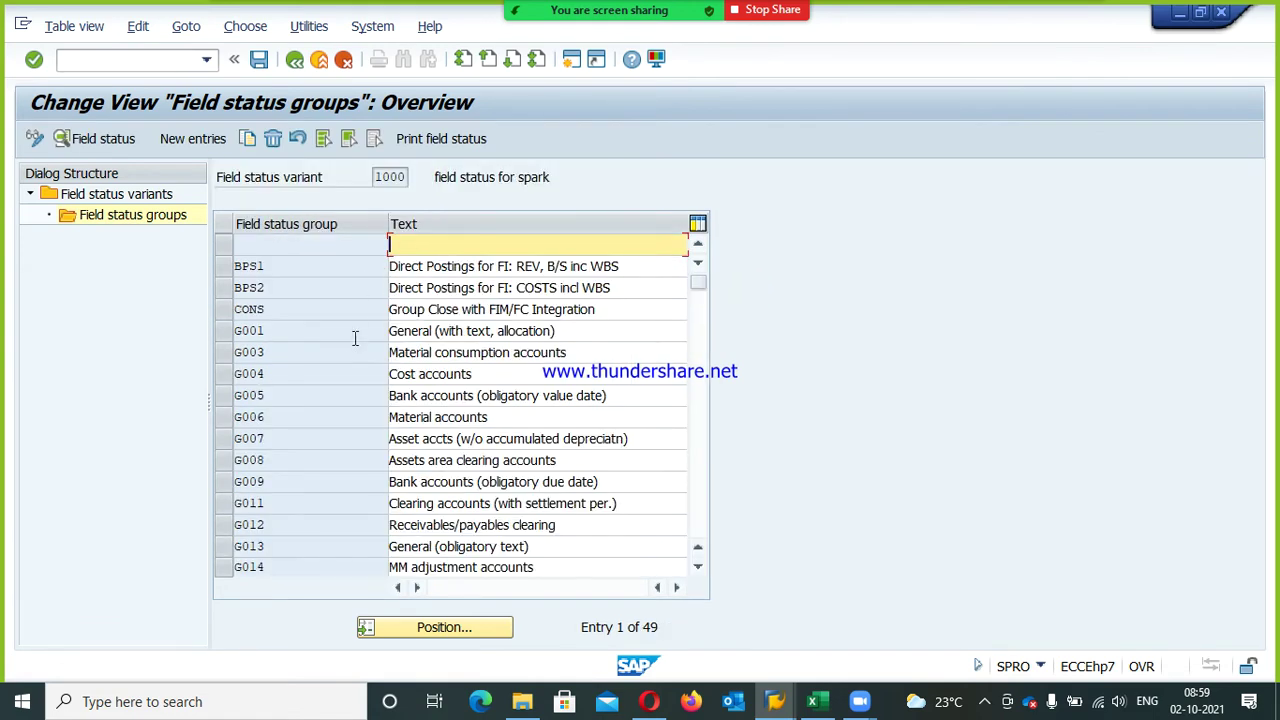
Copy field status group G001 as G010 with the text PROFIT CENTER and save it under the proposed customizing request
click(269, 334)
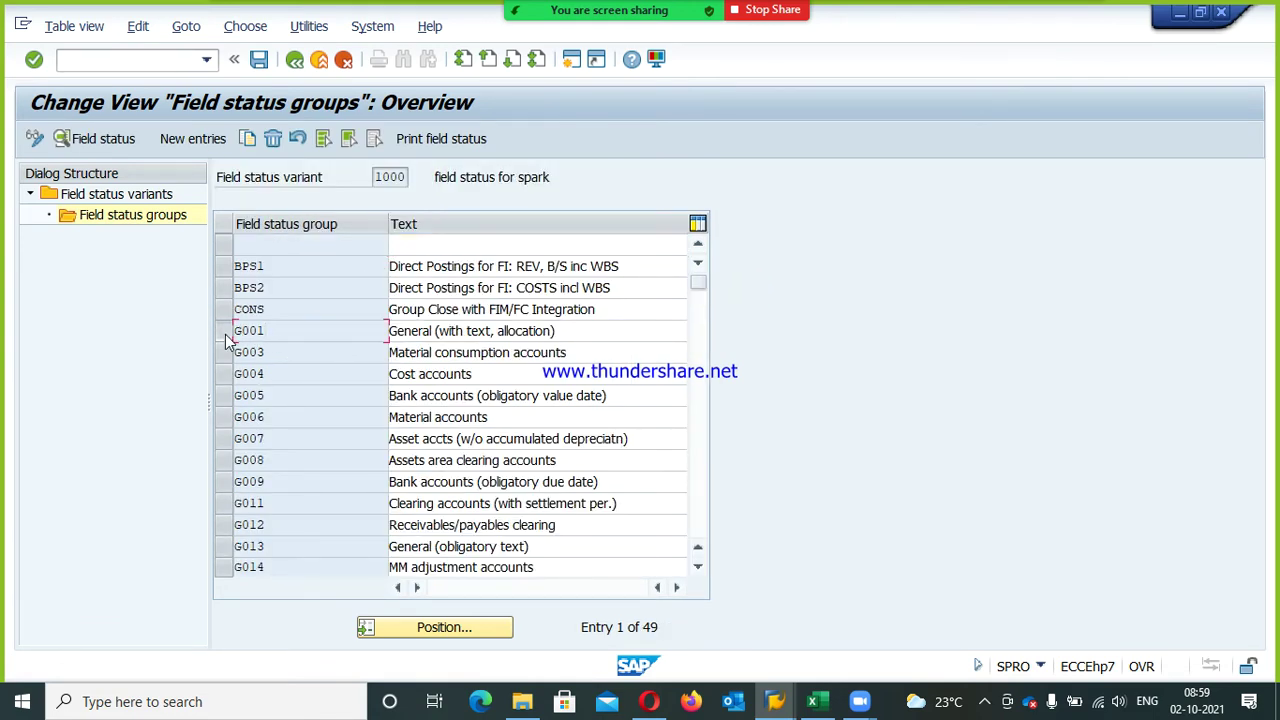
click(224, 331)
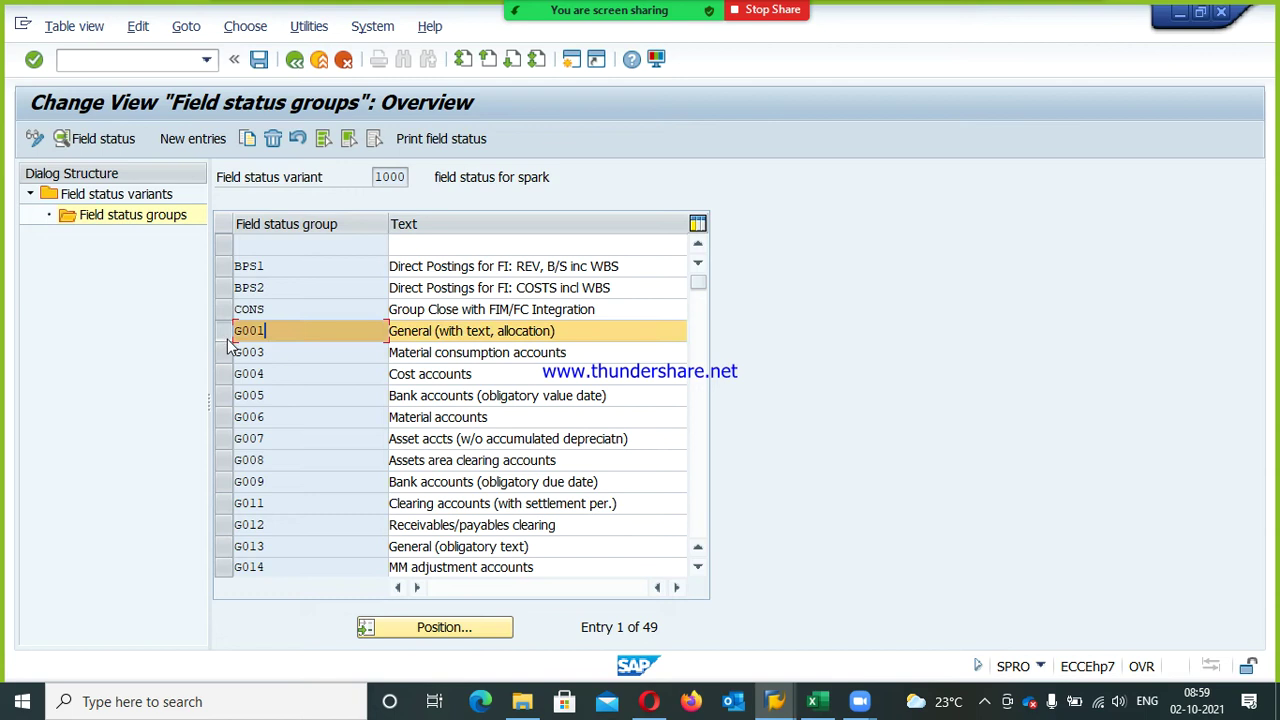
click(247, 138)
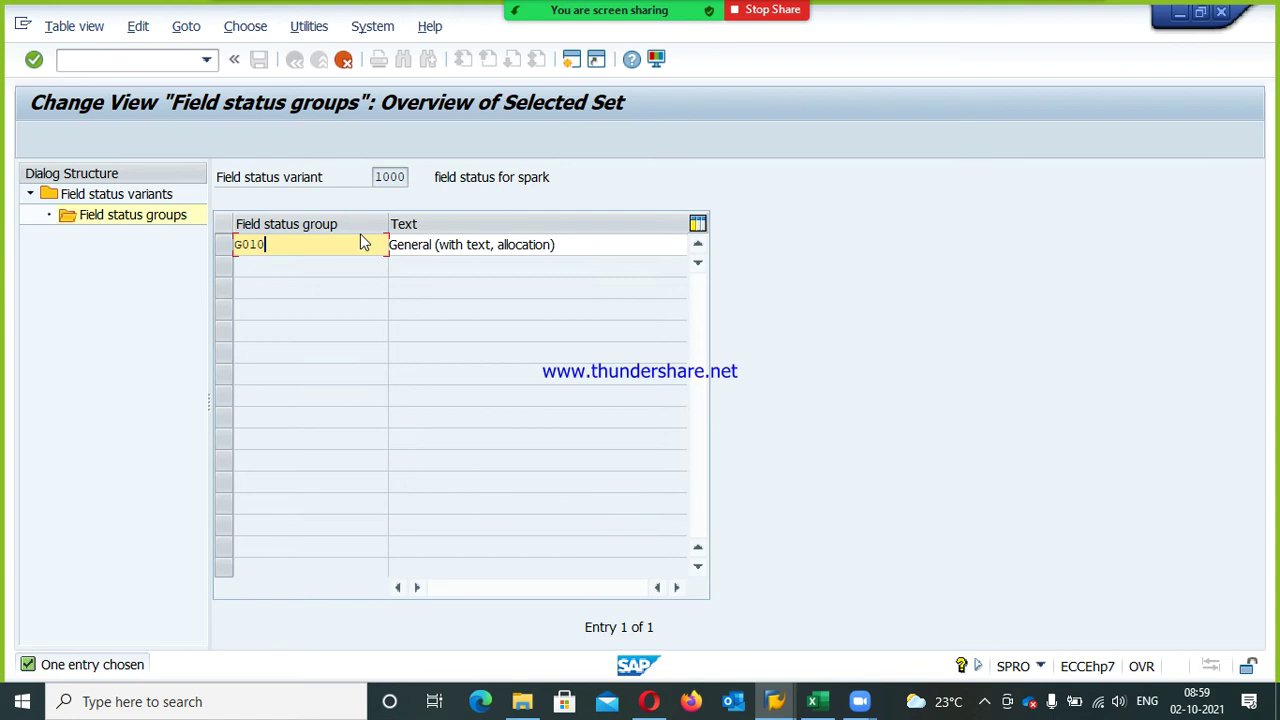
key(Tab)
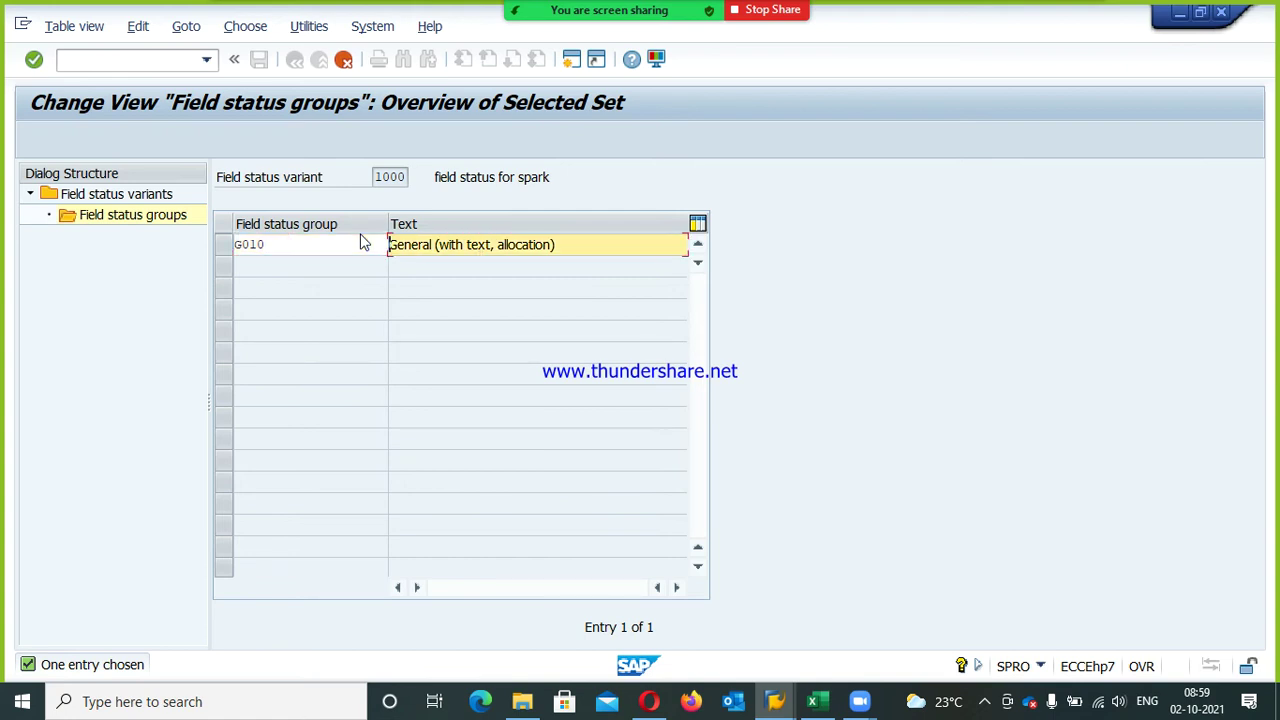
key(shift+End)
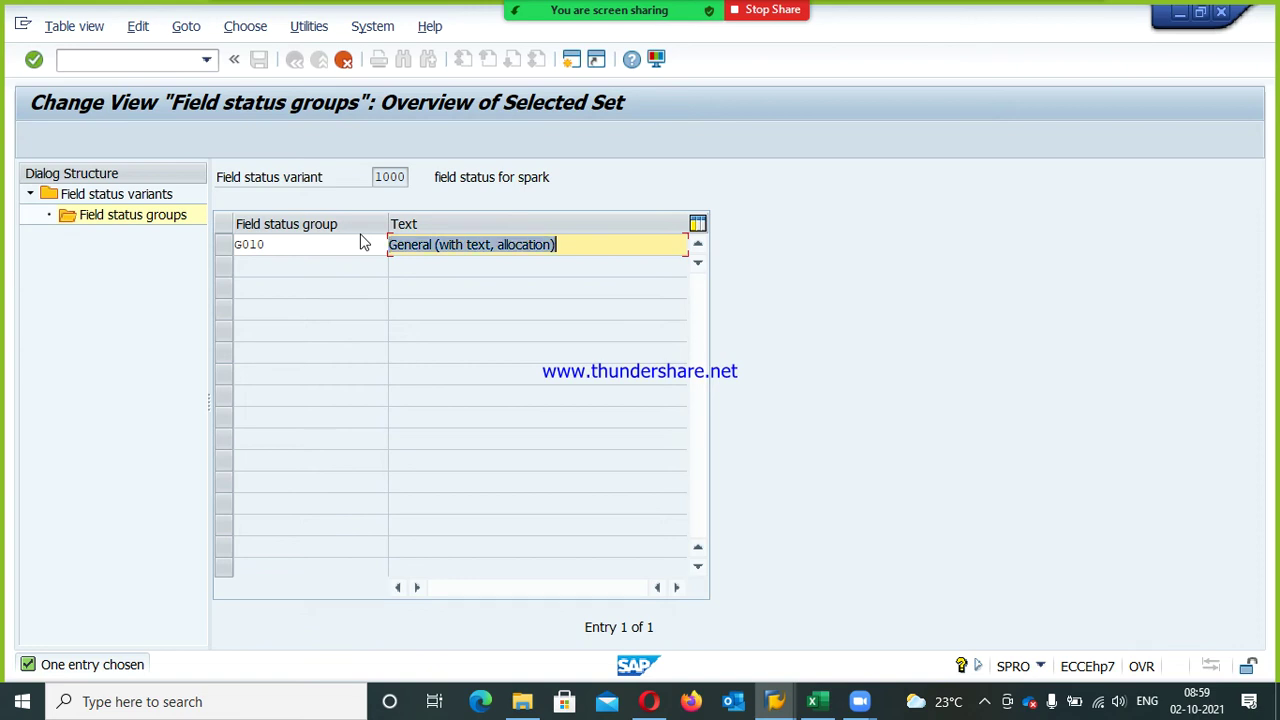
text(Pro)
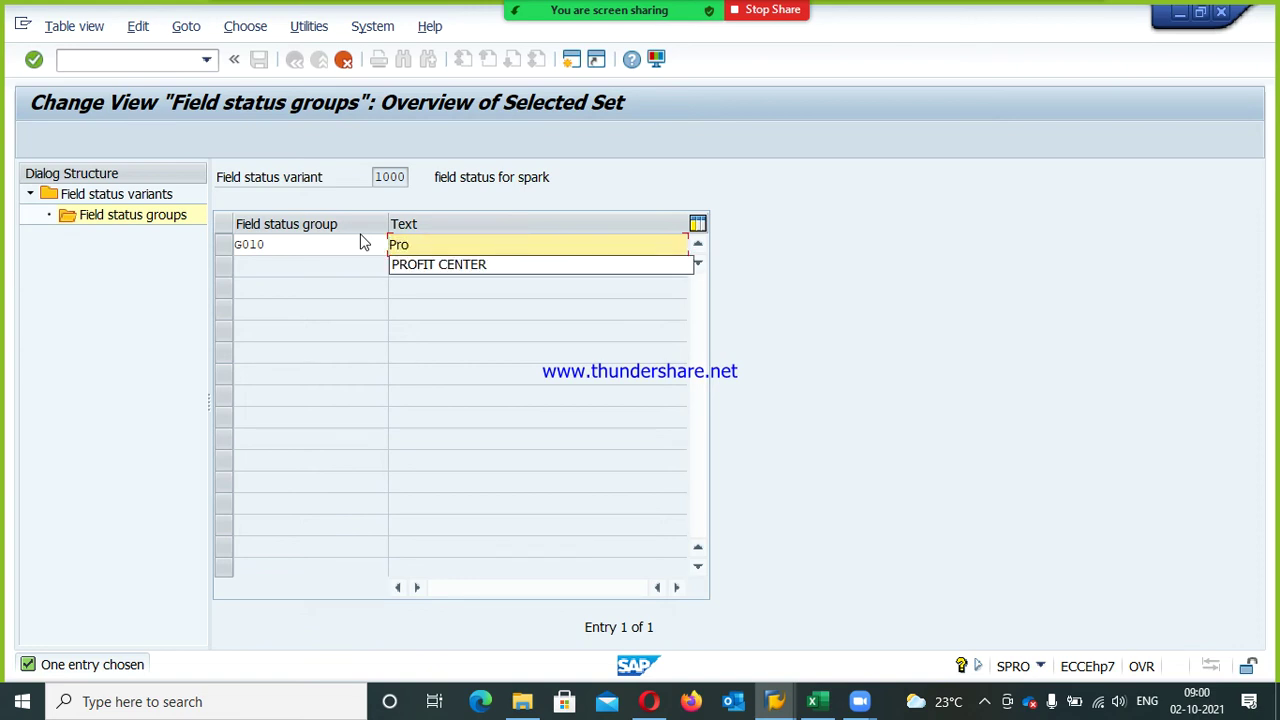
key(Down)
key(Return)
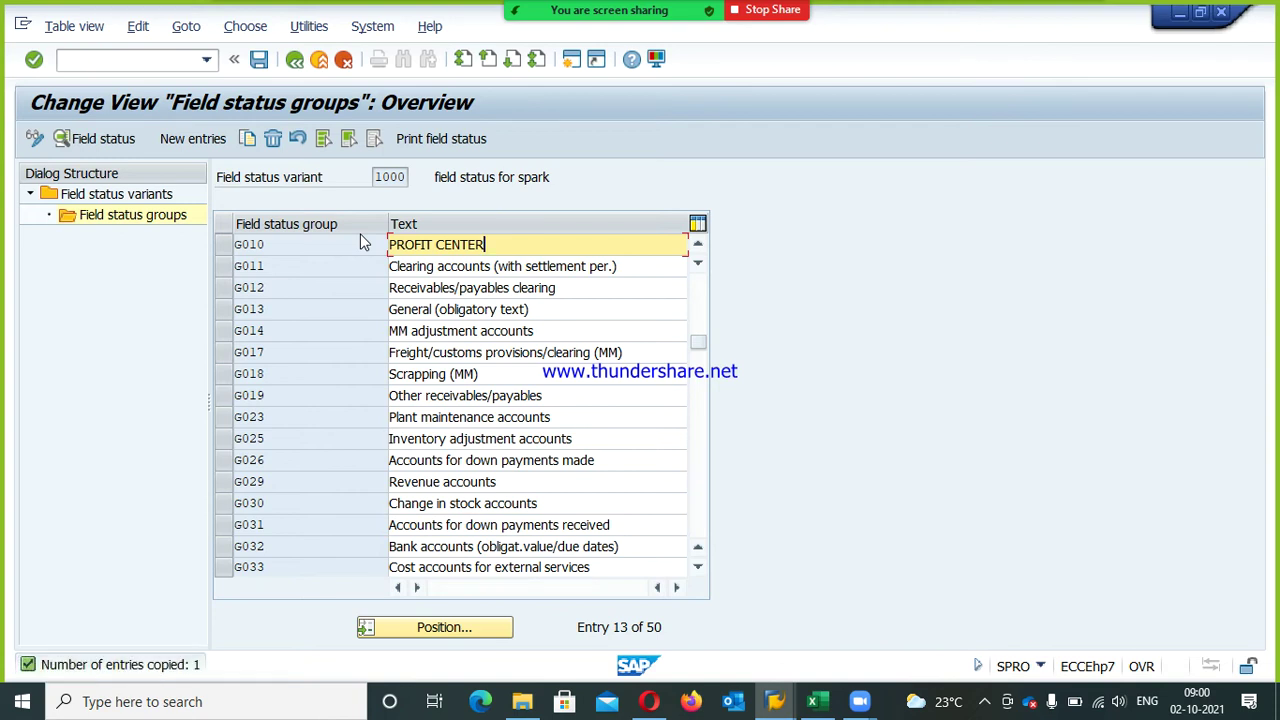
key(ctrl+s)
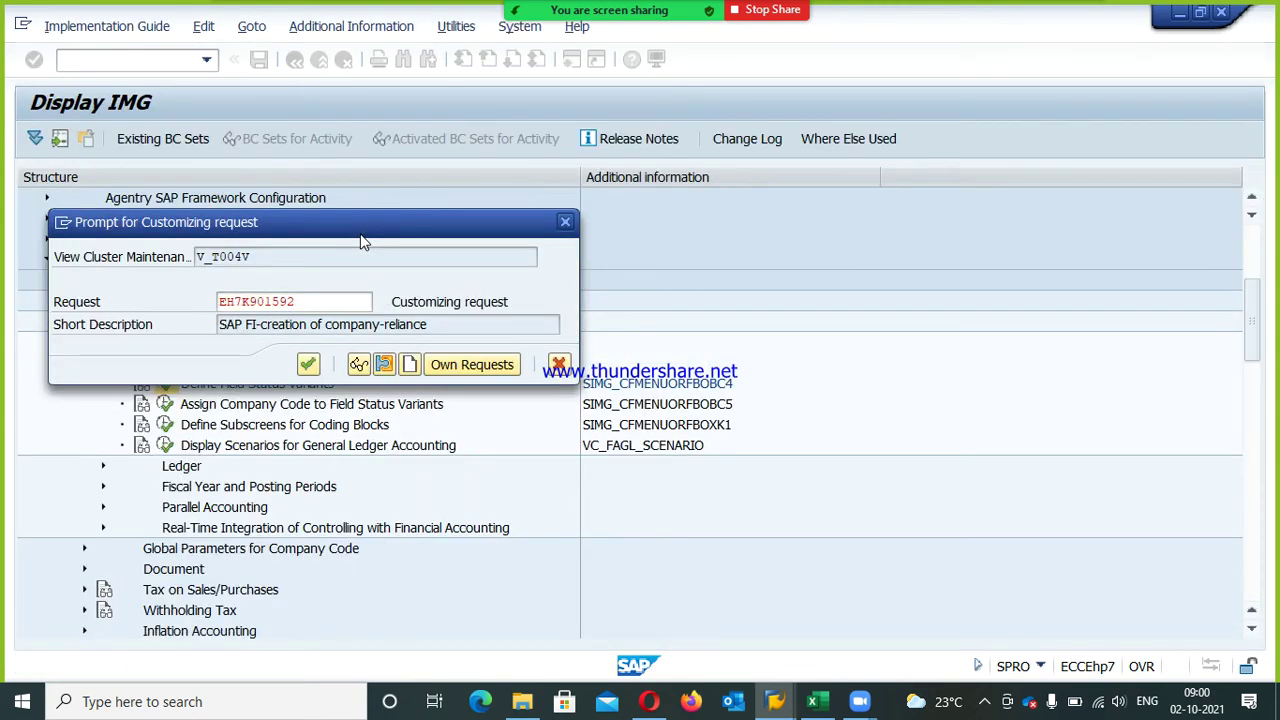
key(Return)
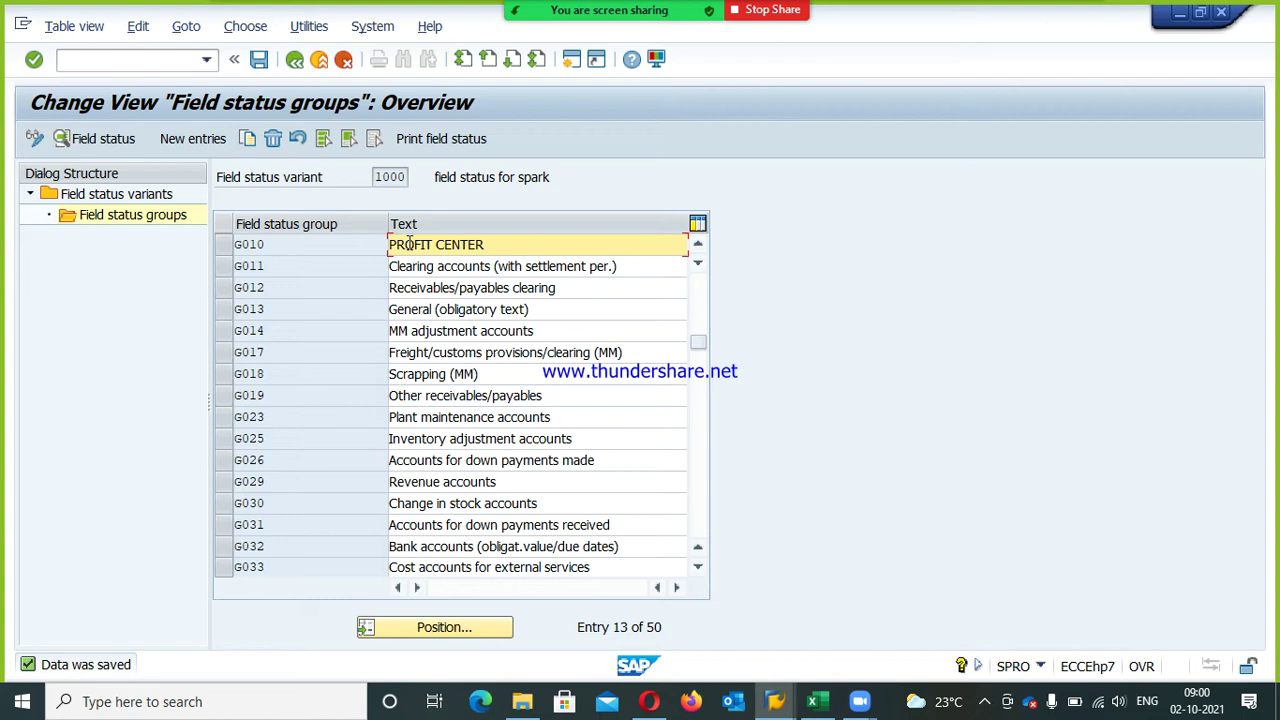
Check the additional account assignments of field status group G010 and return to the IMG structure
double_click(408, 244)
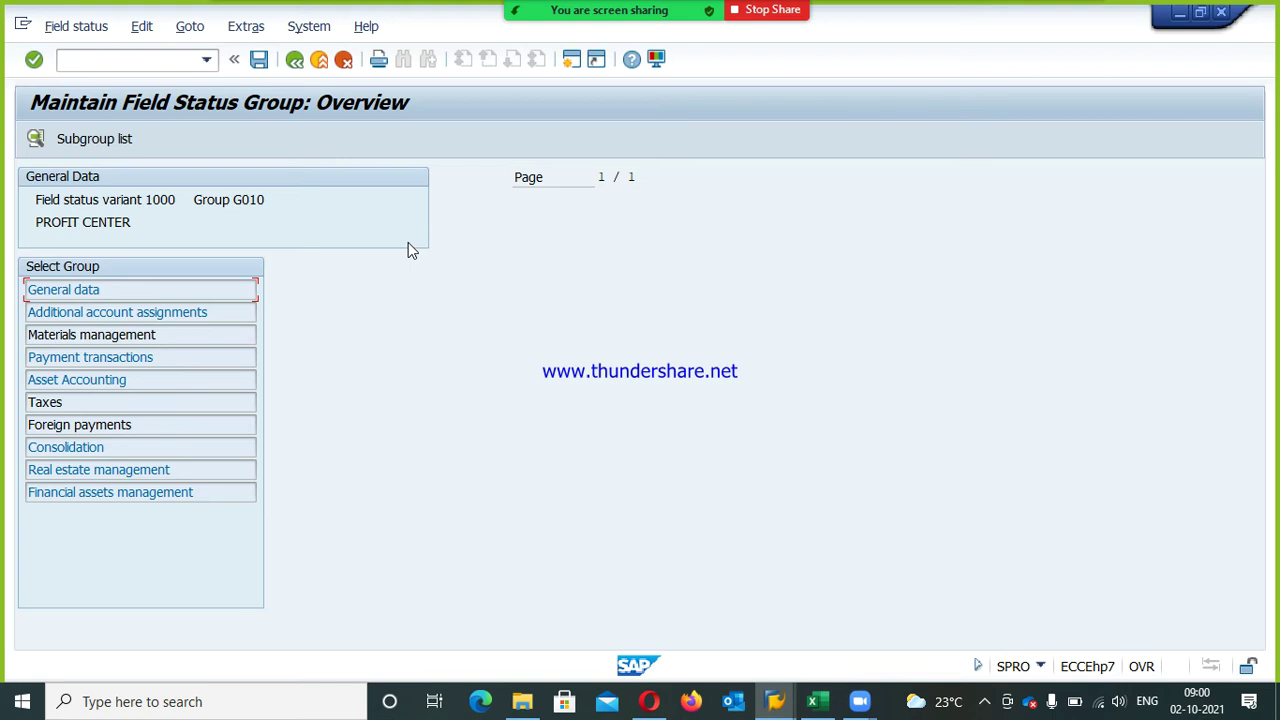
double_click(224, 314)
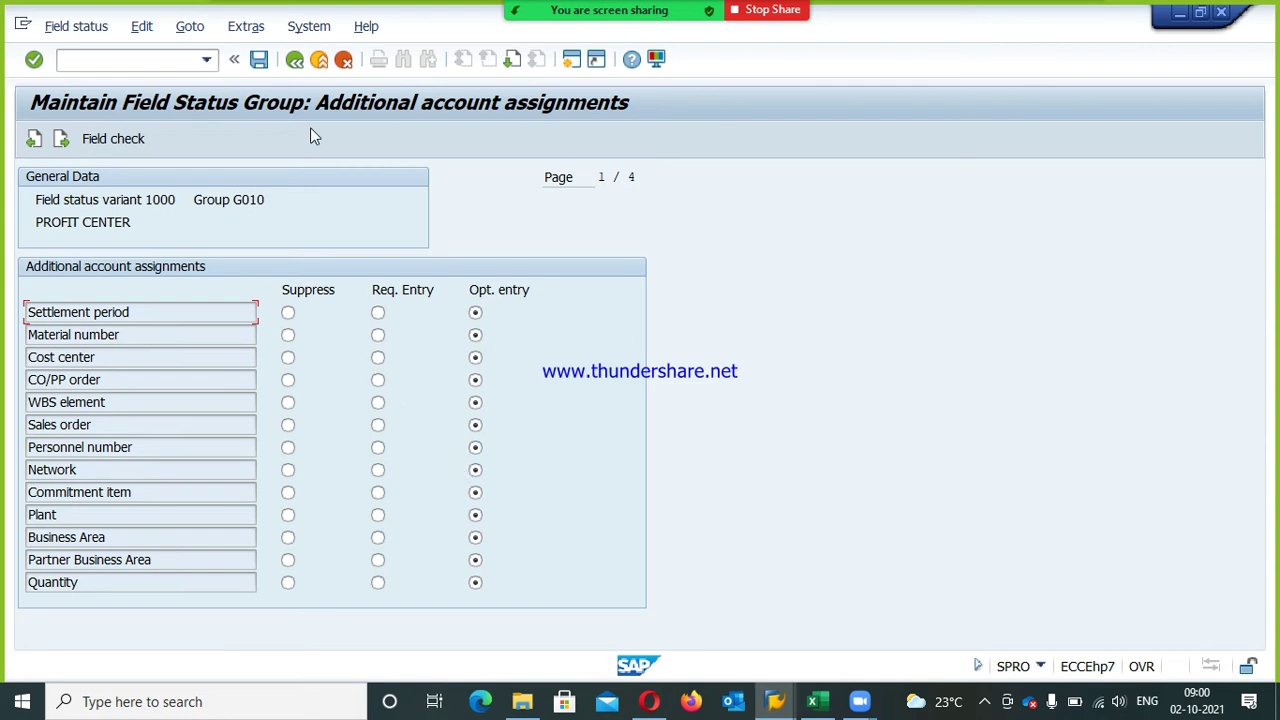
click(294, 60)
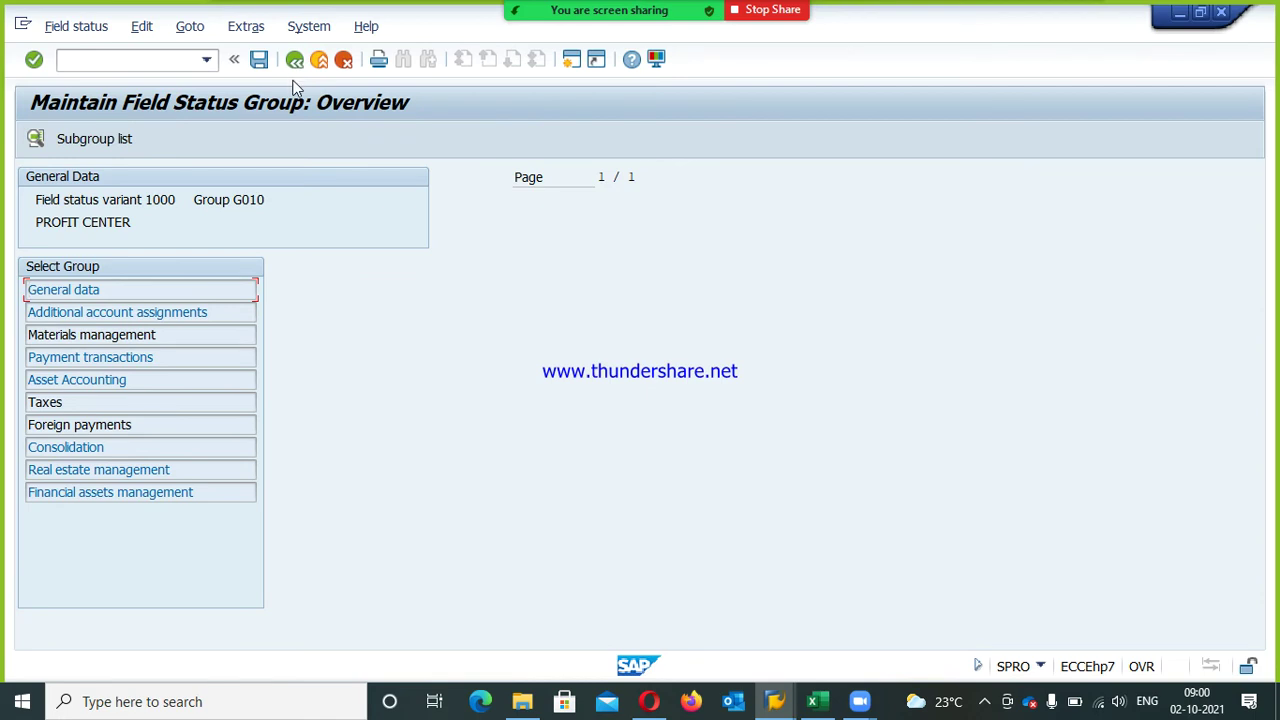
click(295, 66)
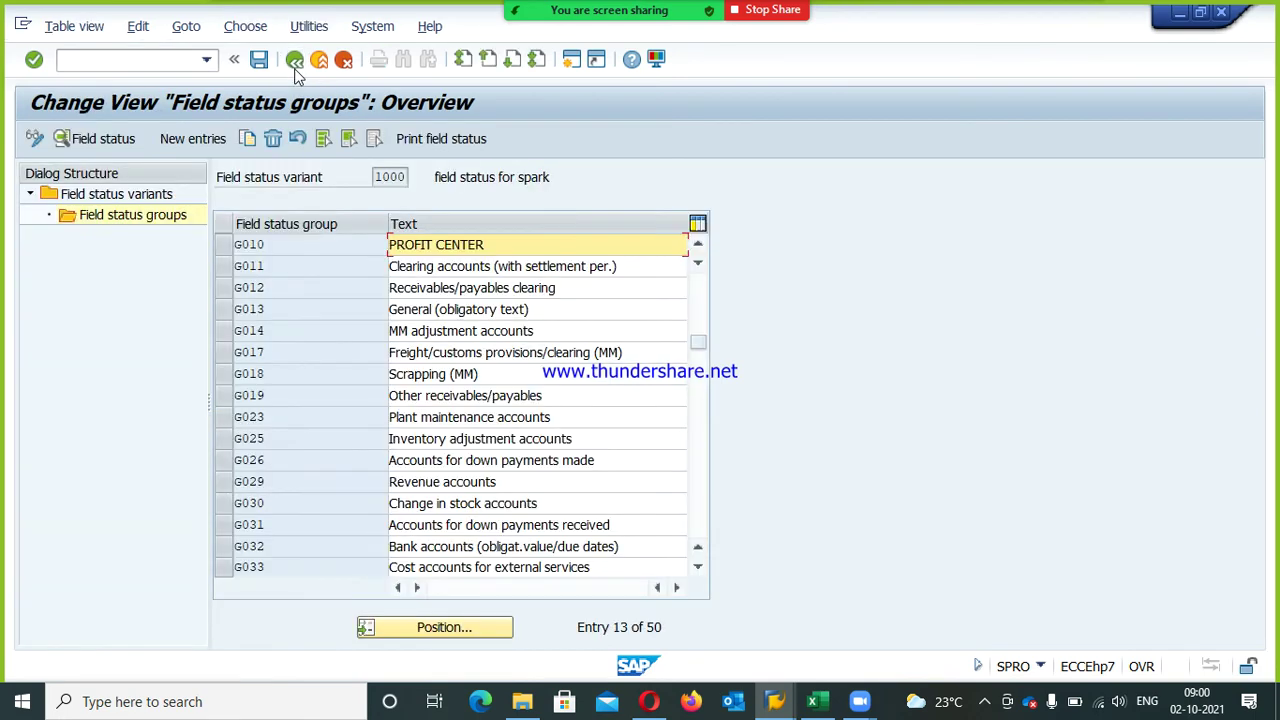
key(ctrl+s)
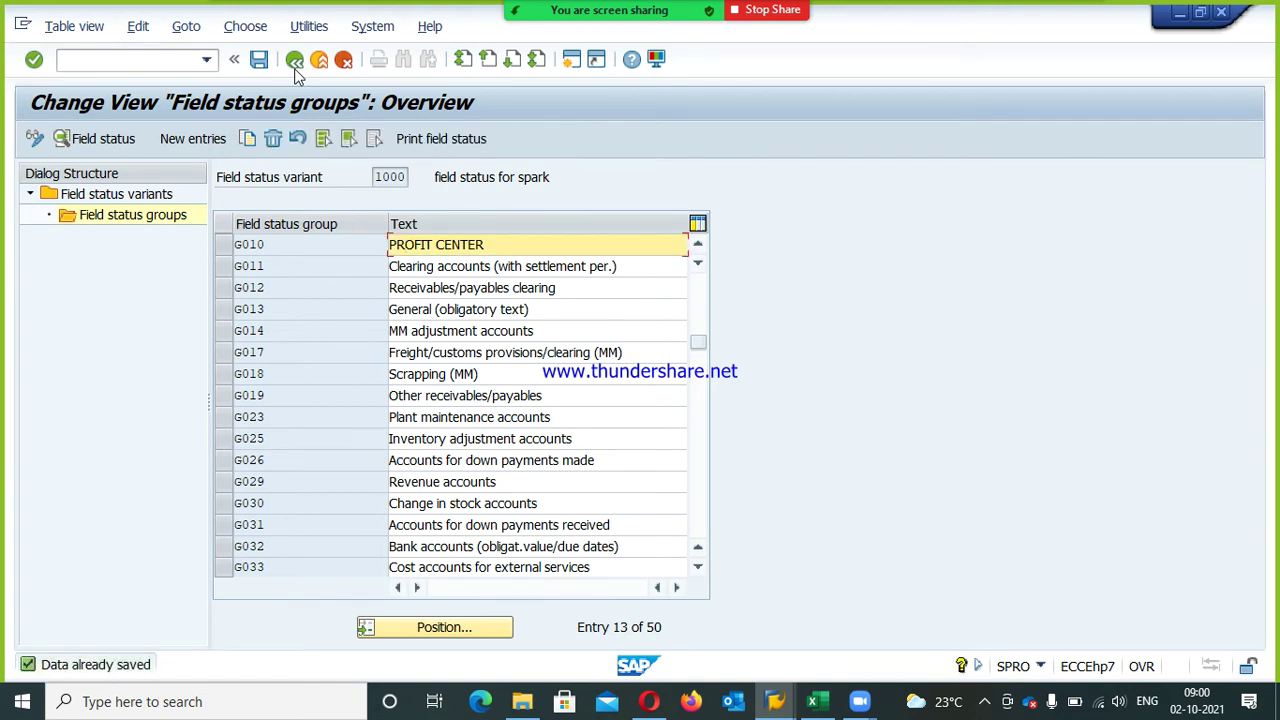
click(295, 70)
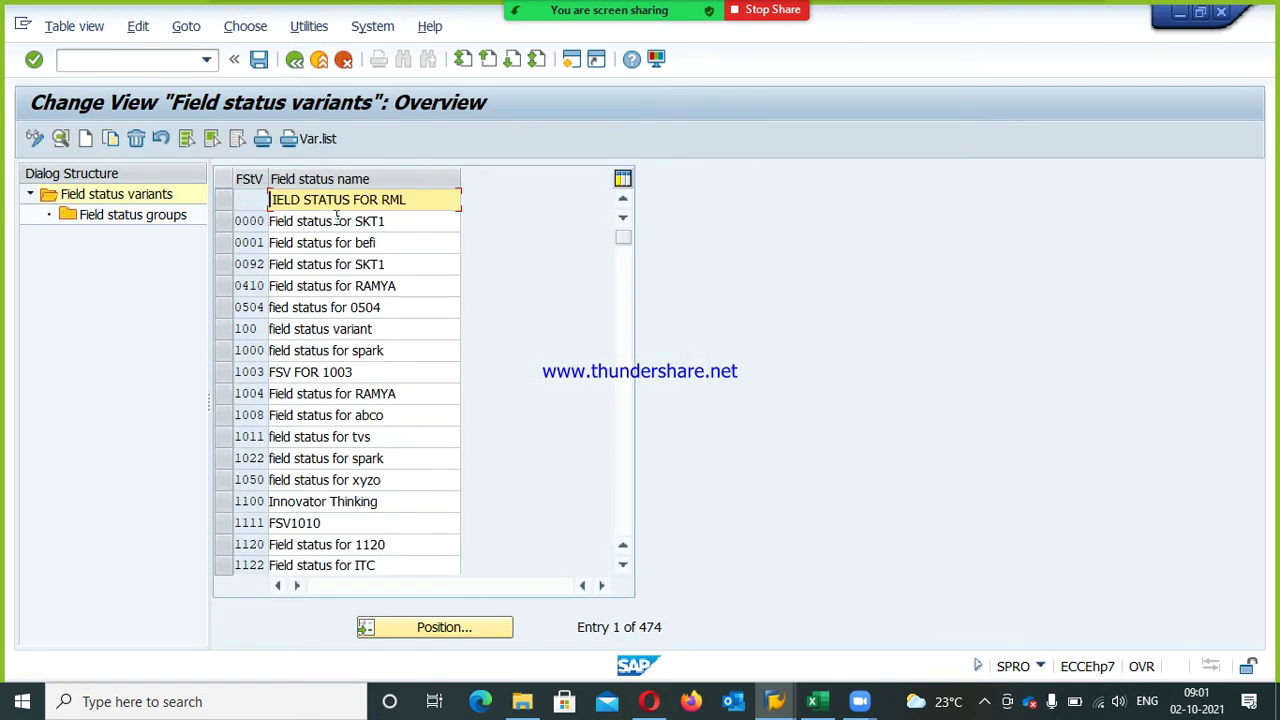
click(295, 60)
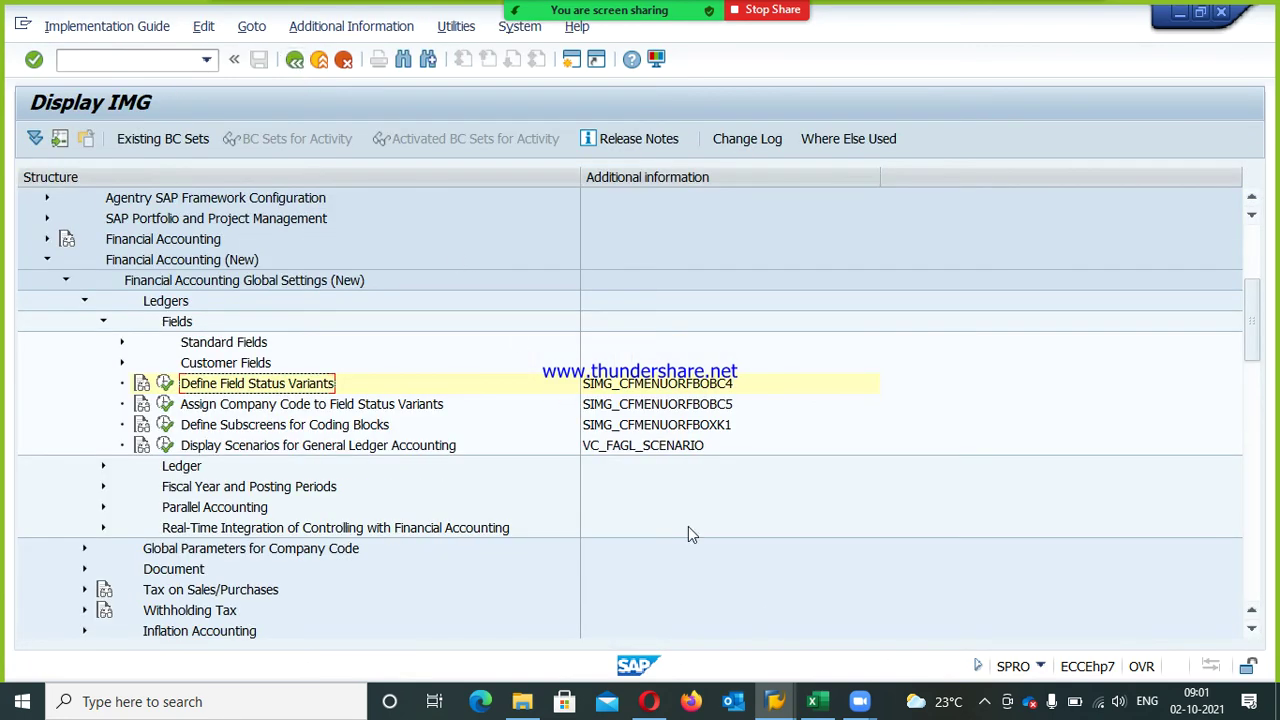
Switch to the cost center report session, exit the report and start transaction FS00
click(774, 701)
click(745, 594)
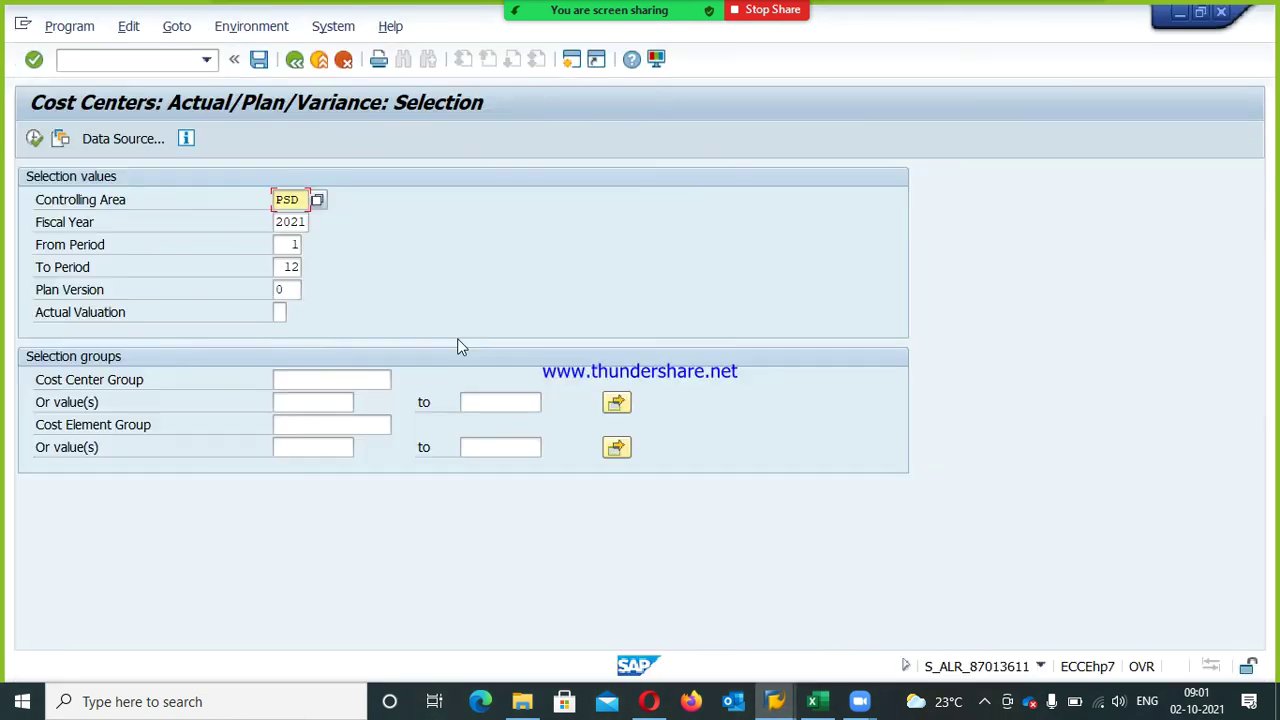
click(317, 62)
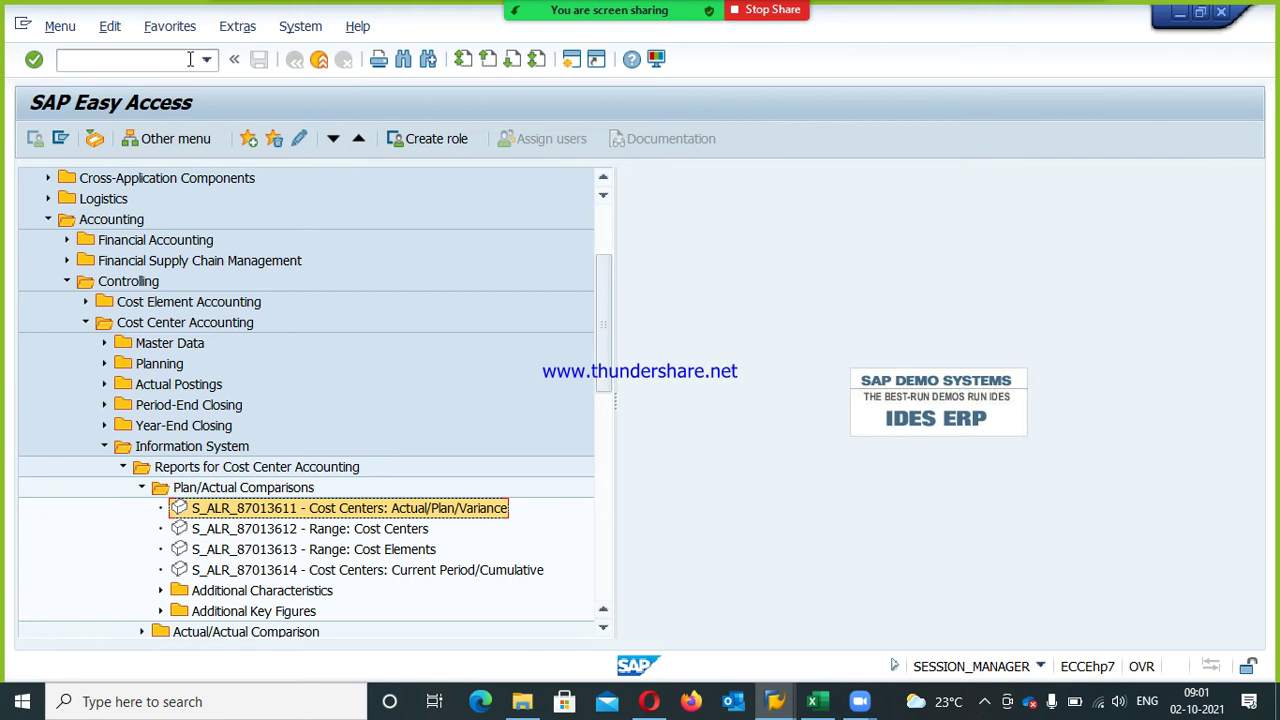
click(187, 60)
text(fs00)
key(Return)
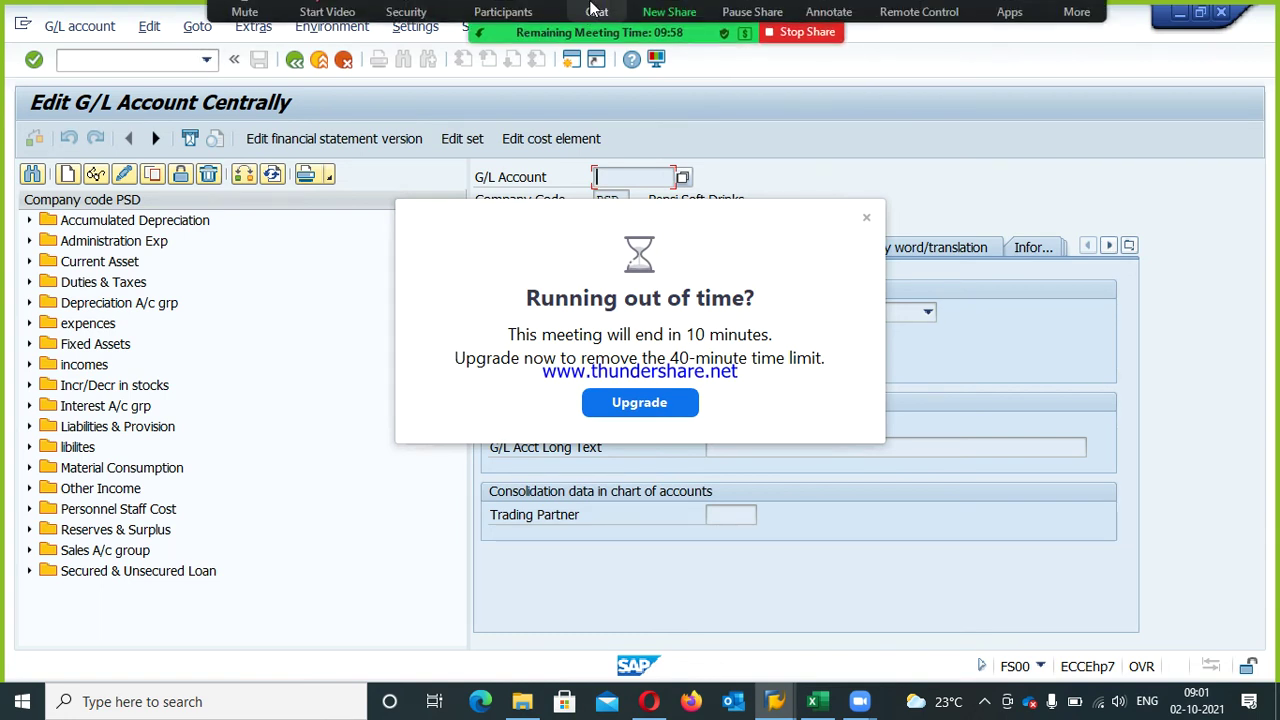
click(866, 219)
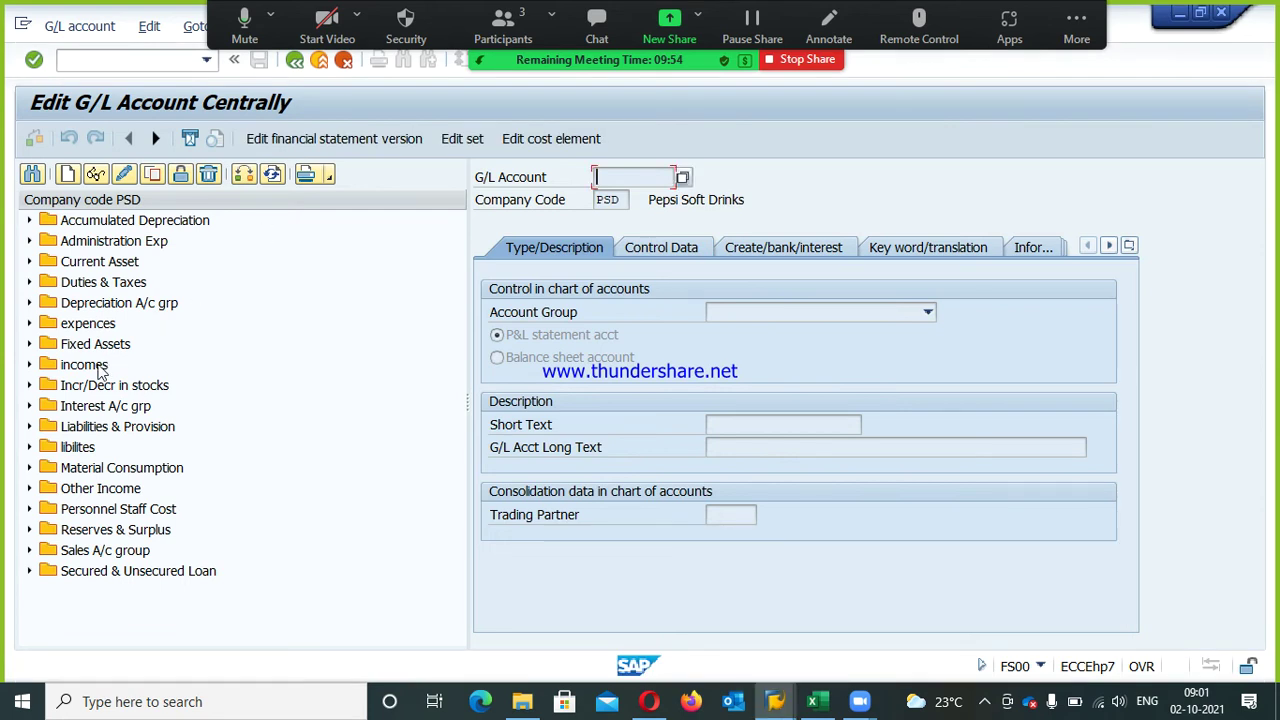
Look at the G/L accounts in the incomes account group and collapse the group again
click(100, 368)
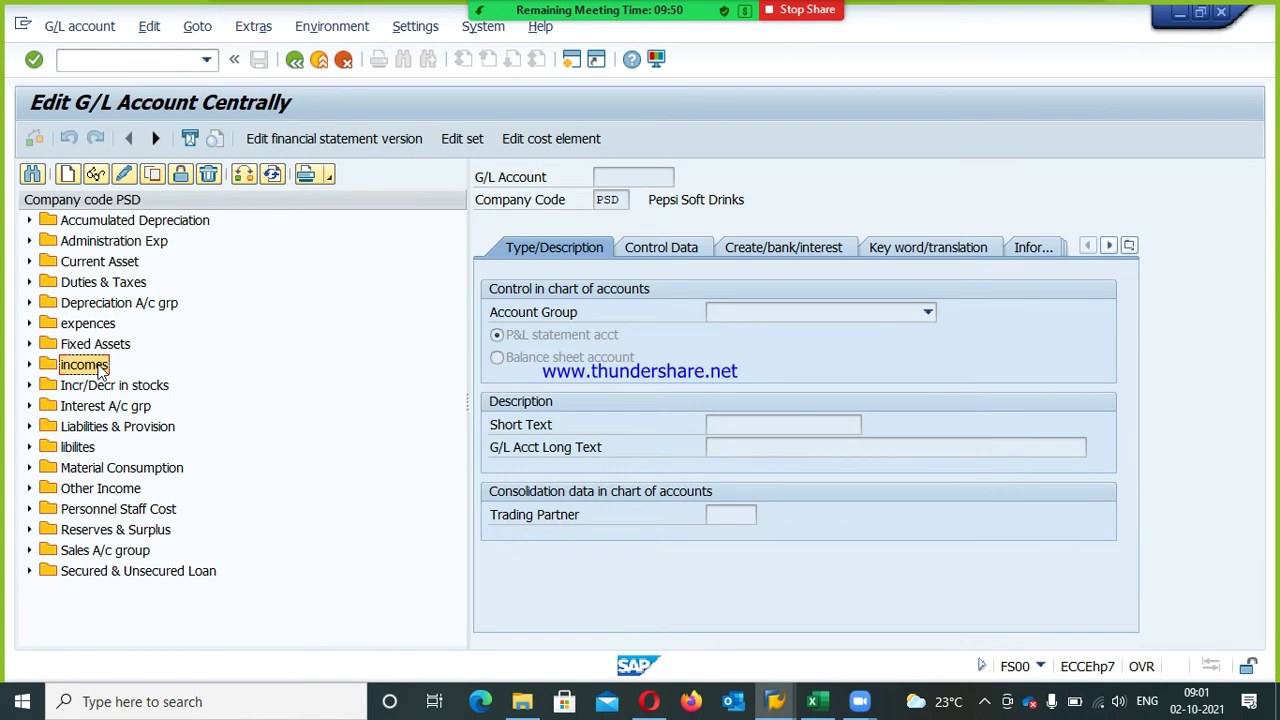
double_click(99, 368)
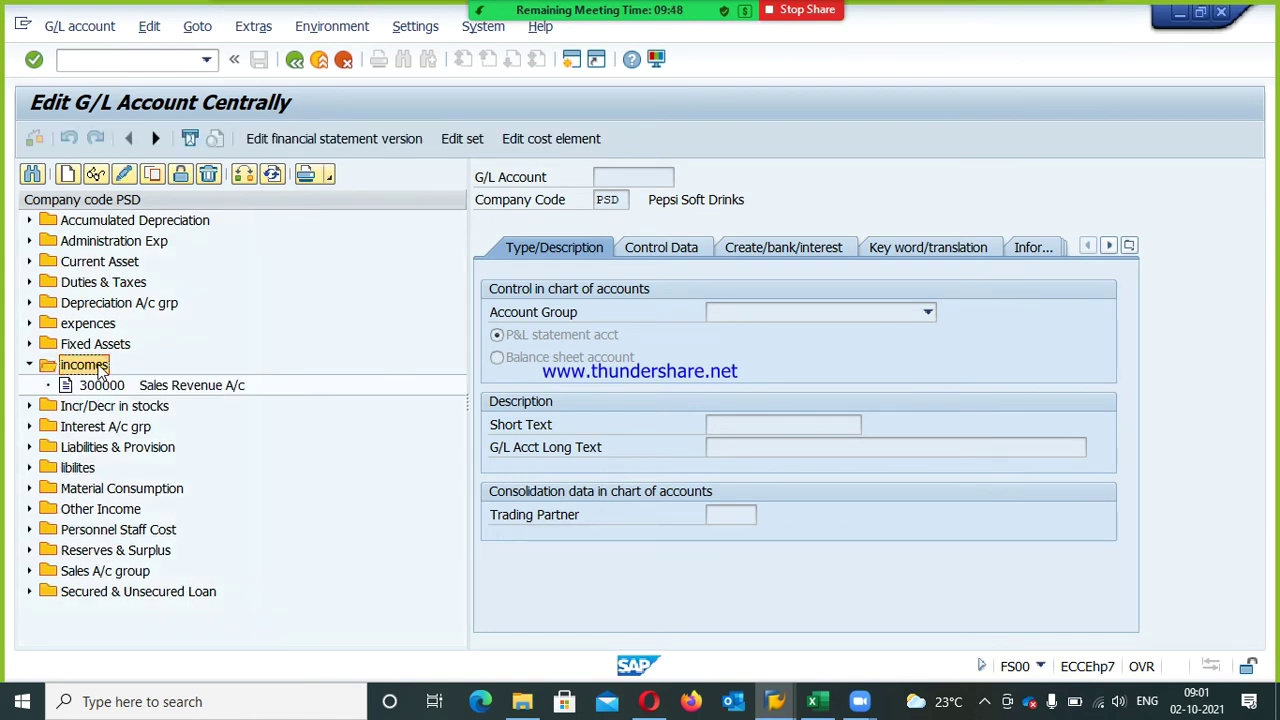
double_click(100, 368)
Open G/L account 300001 Revenue-Services A/c from the Sales A/c group for changing
key(Down)
key(Down)
key(Down)
key(Down)
key(Down)
key(Down)
key(Down)
key(Down)
key(Down)
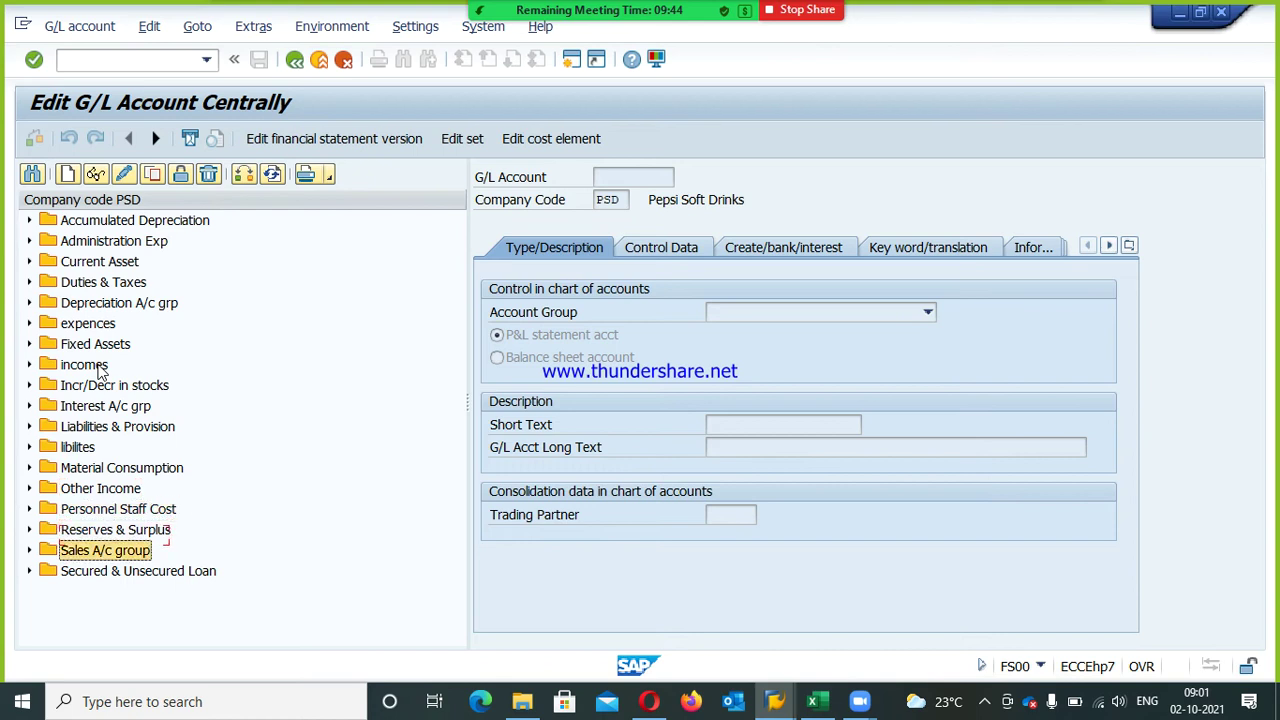
key(Right)
key(Down)
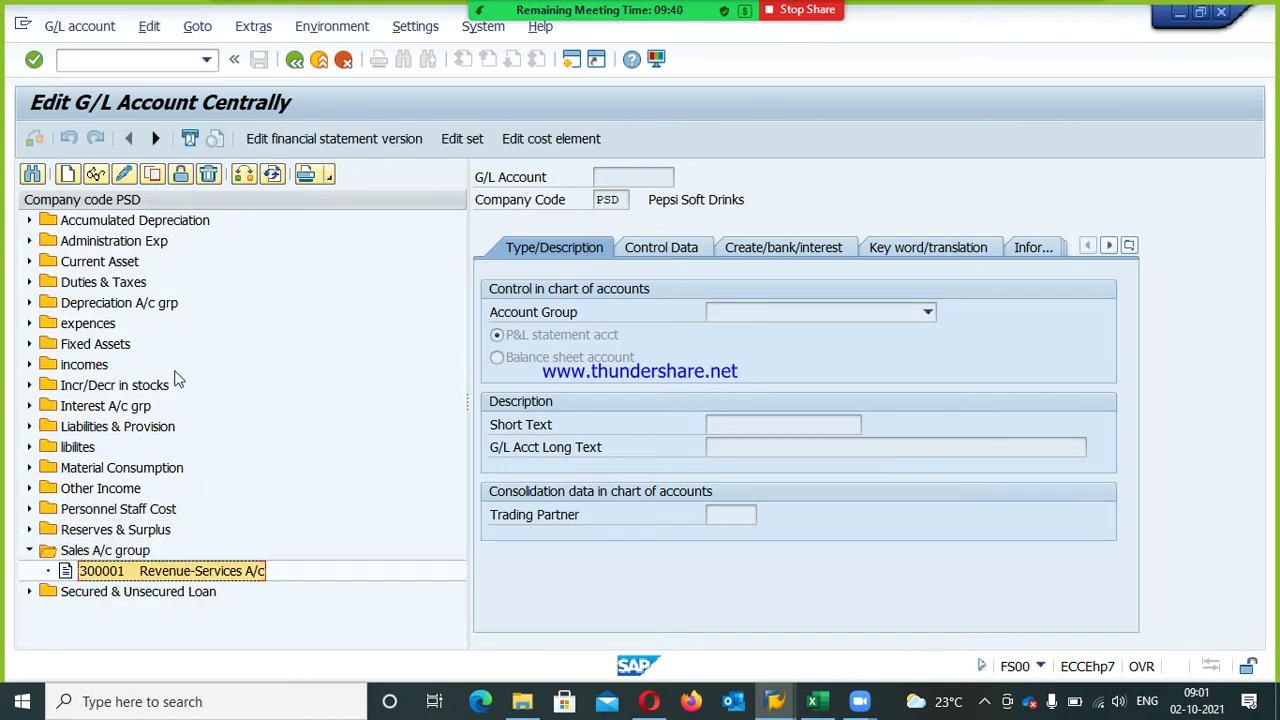
click(125, 177)
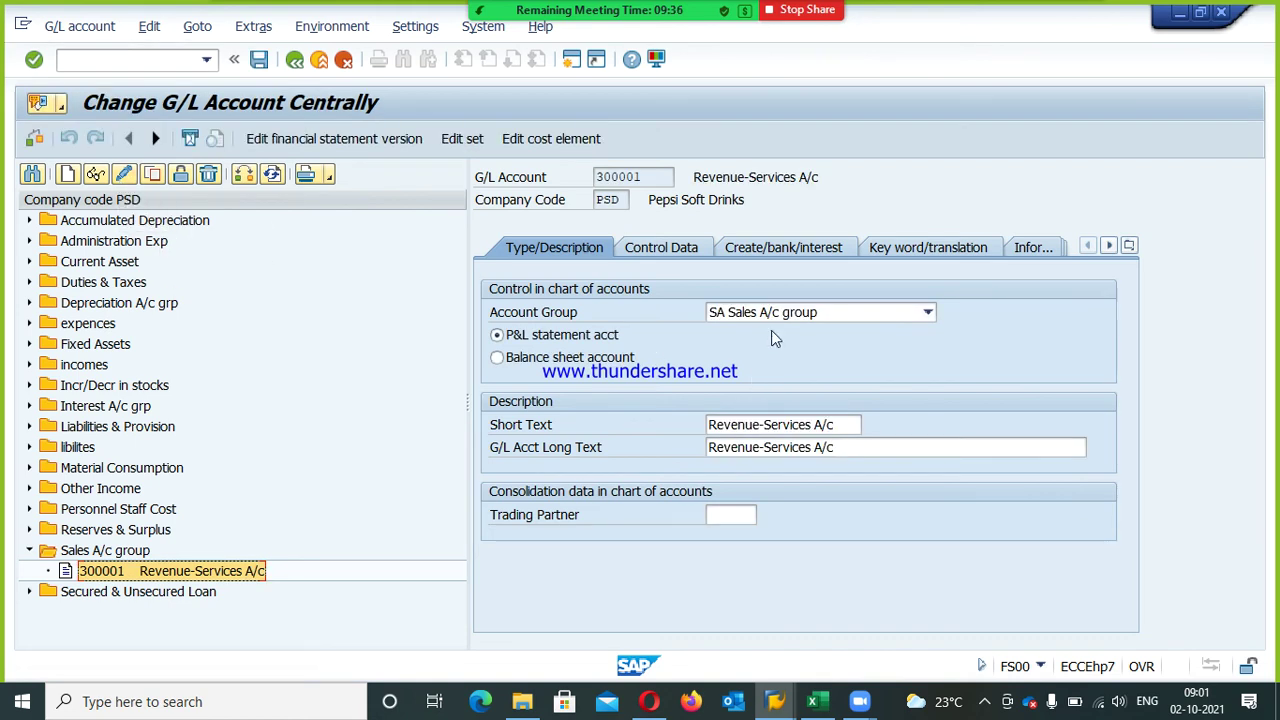
Set the field status group of account 300001 to G010 in the document creation control data and save the account
click(805, 255)
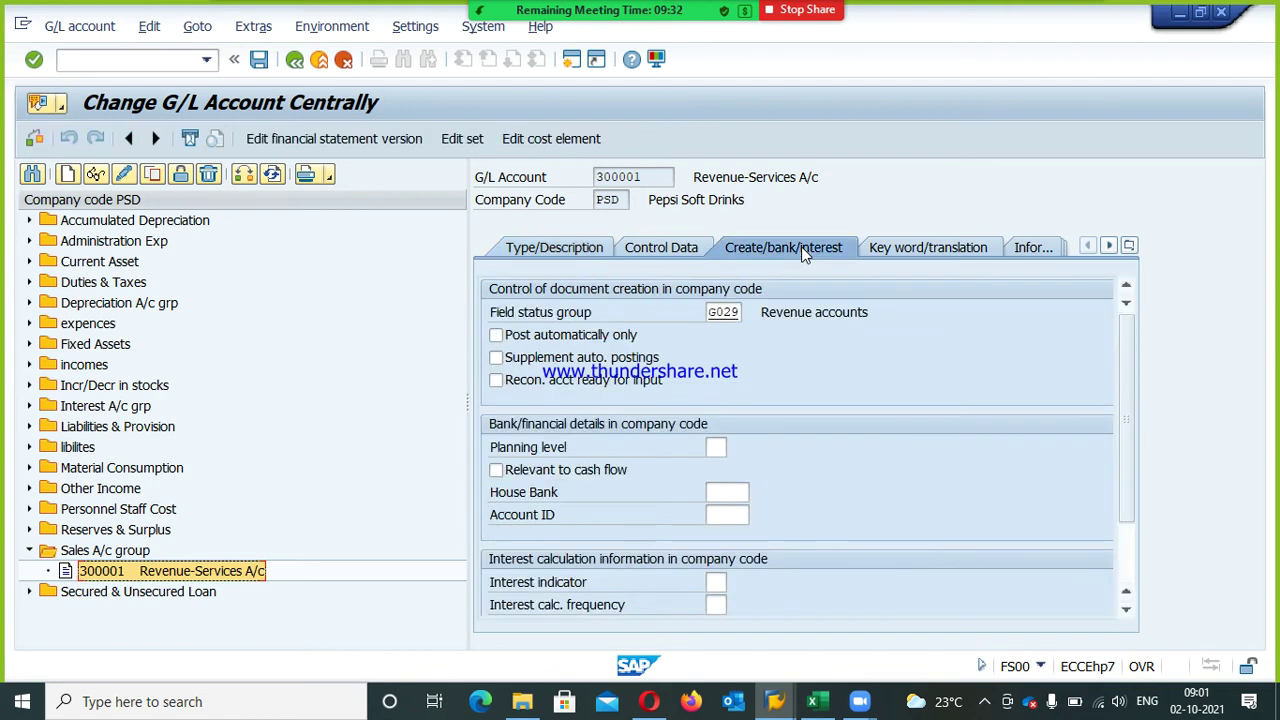
click(734, 312)
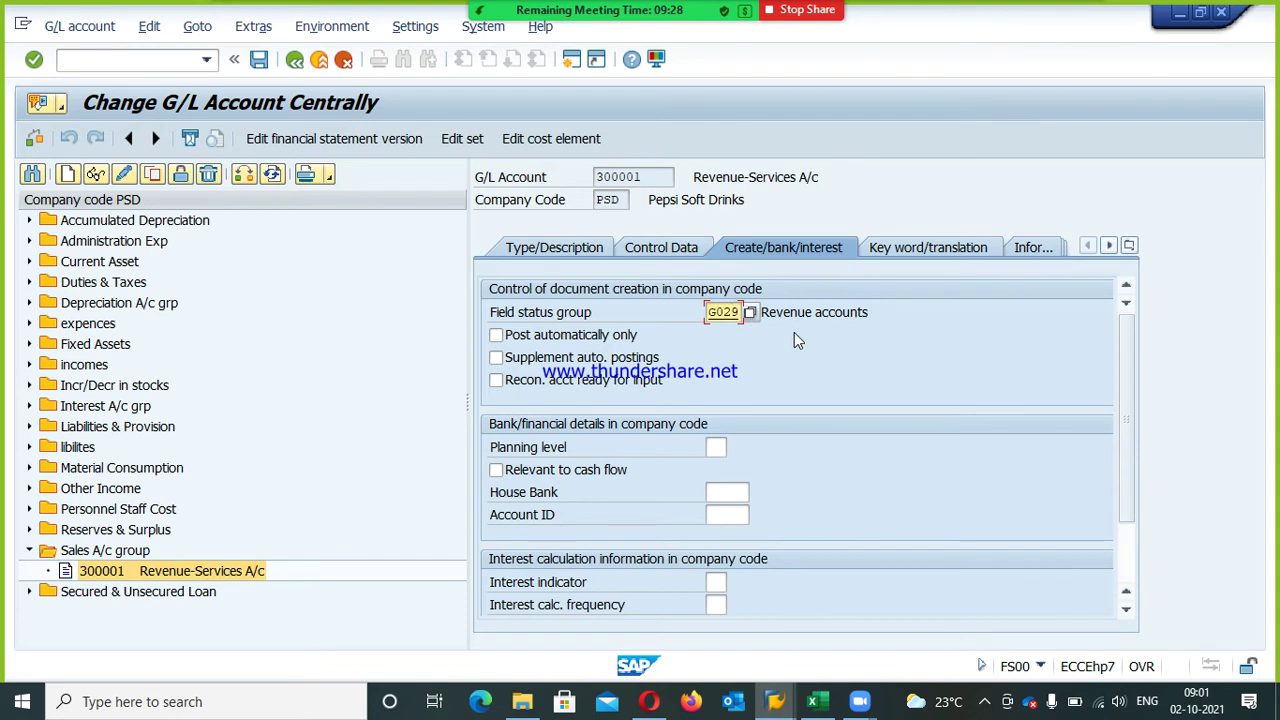
key(BackSpace)
key(BackSpace)
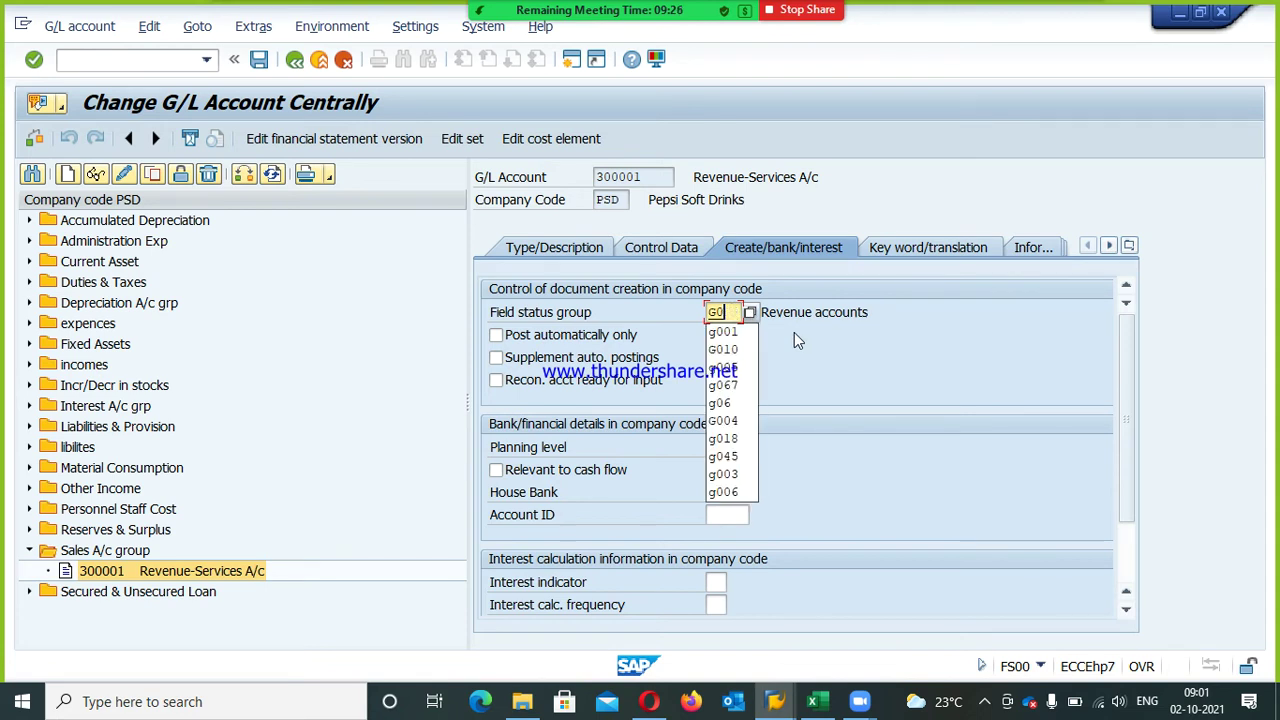
text(10)
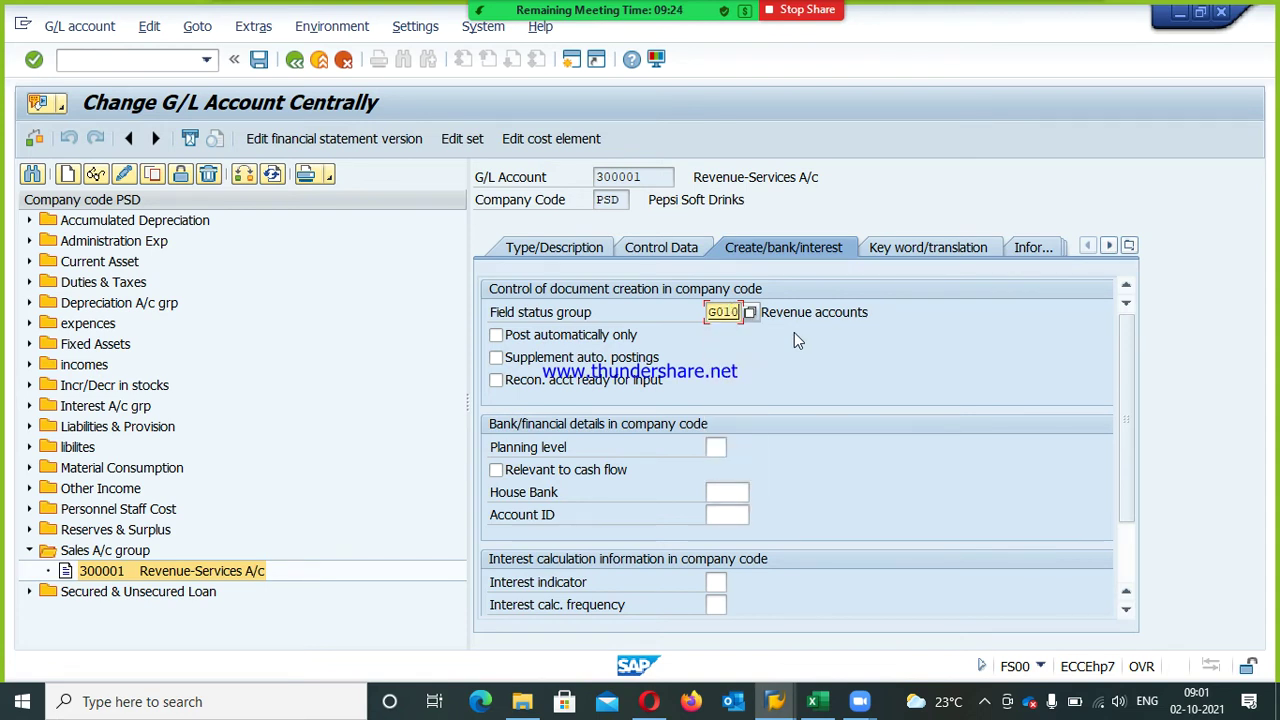
key(Return)
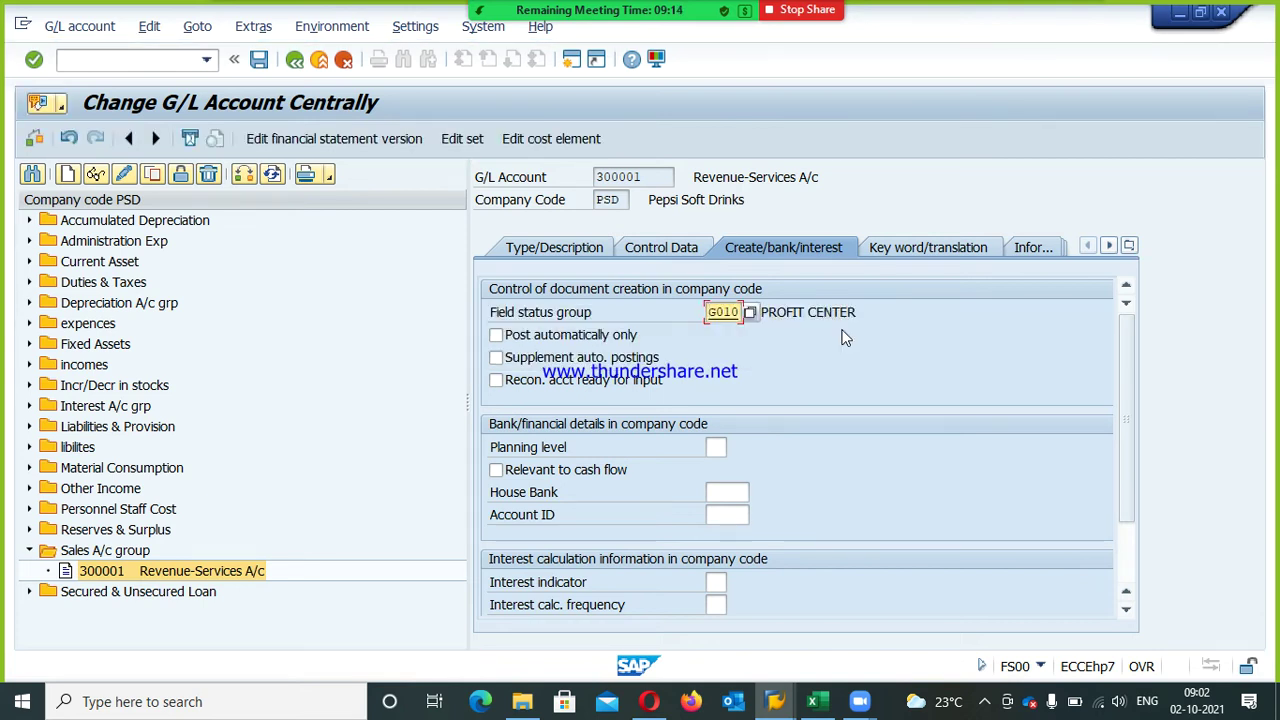
click(260, 62)
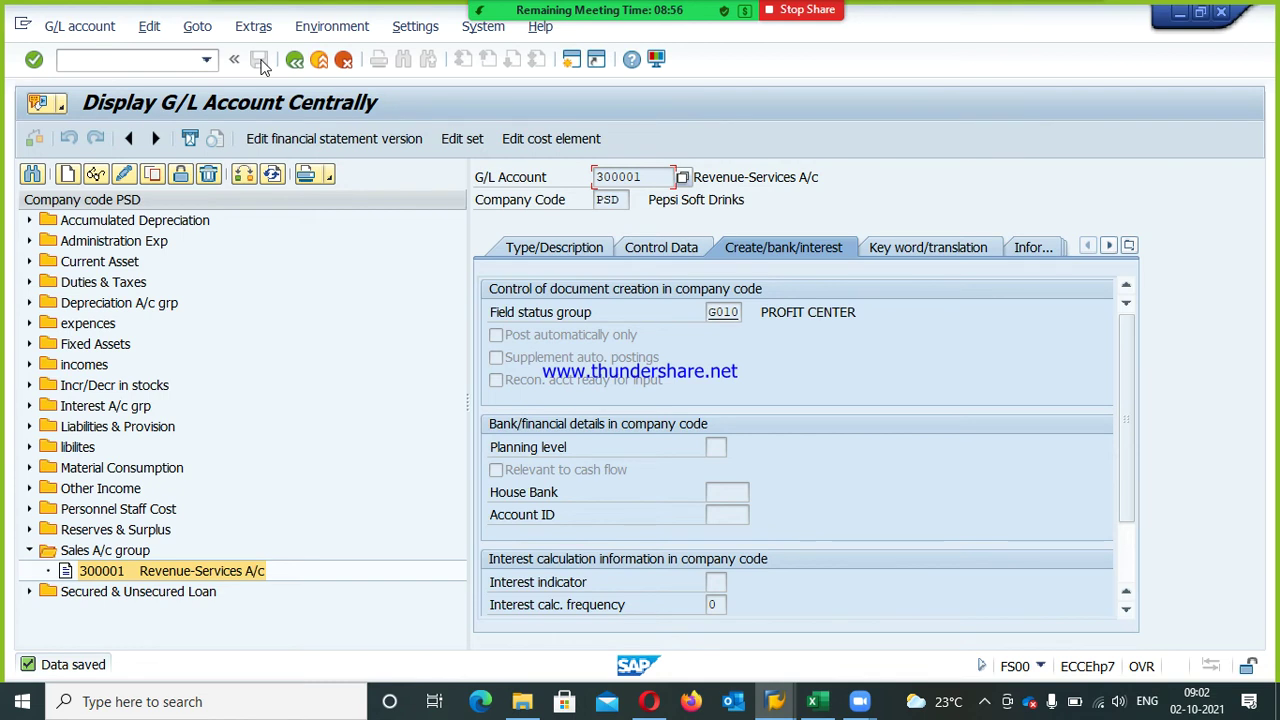
Exit G/L account maintenance and open customer invoice entry from the Accounts Receivable document entry area
click(318, 61)
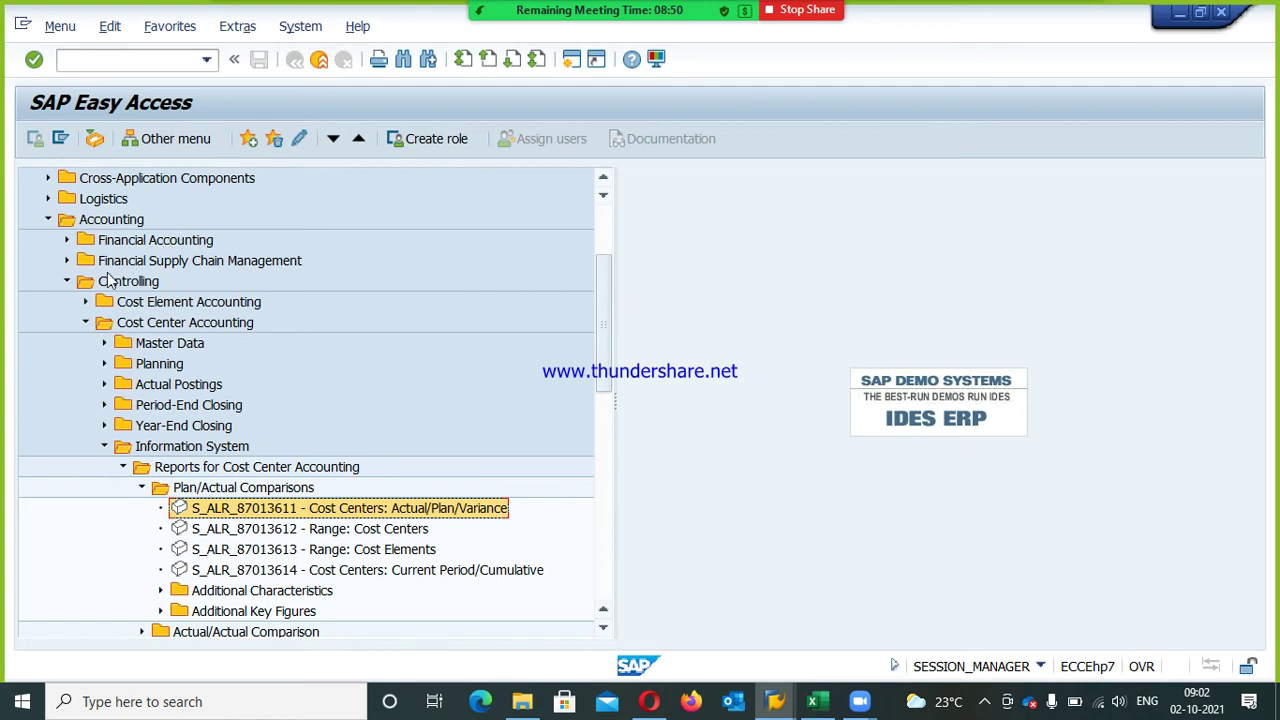
click(67, 283)
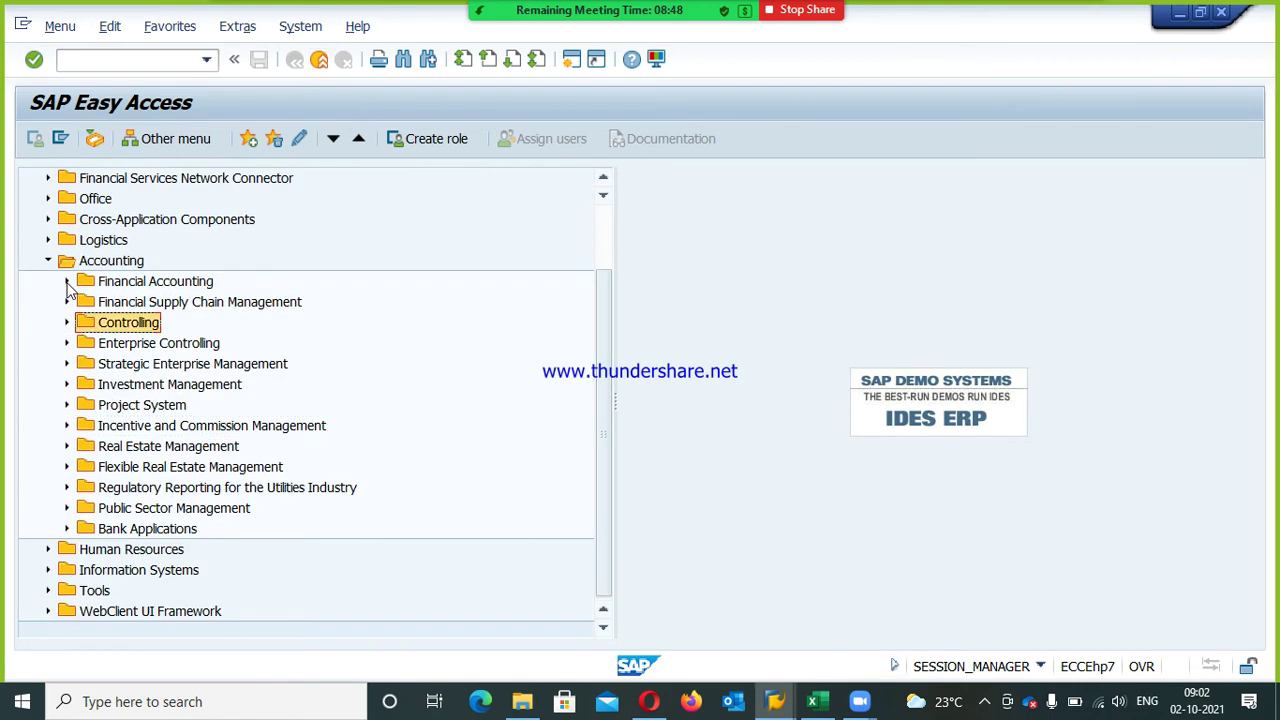
click(67, 282)
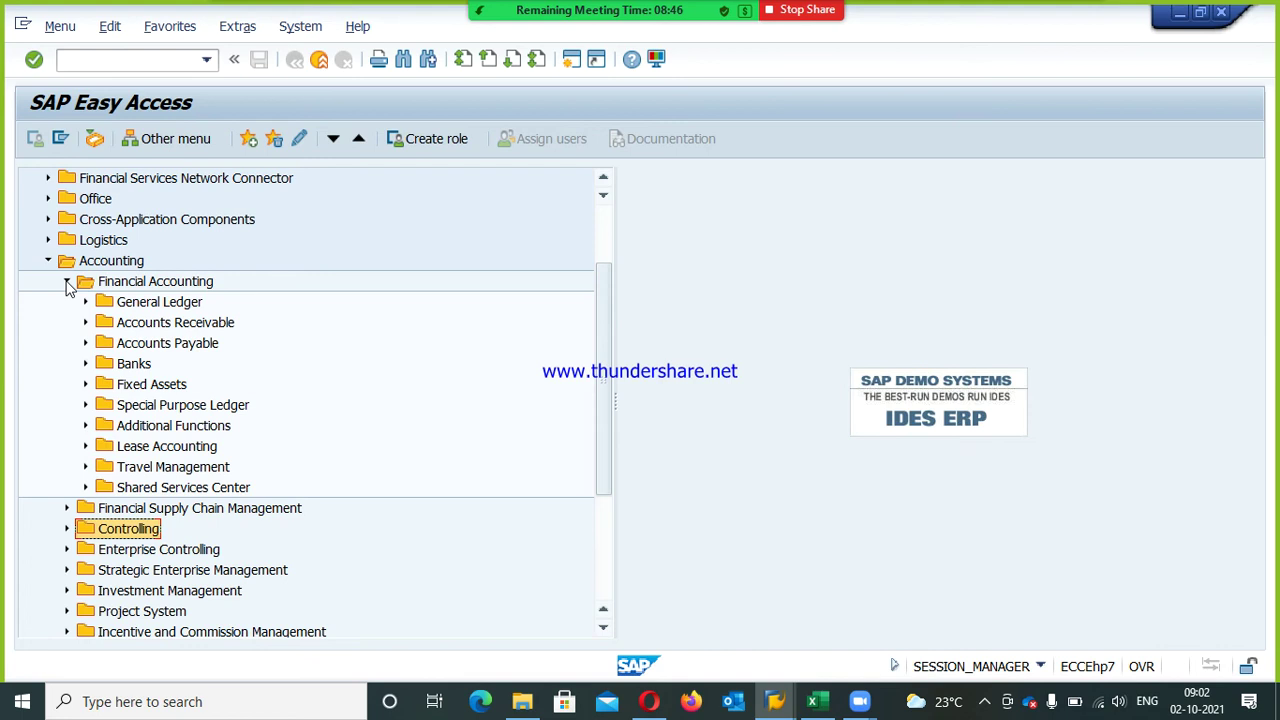
click(110, 282)
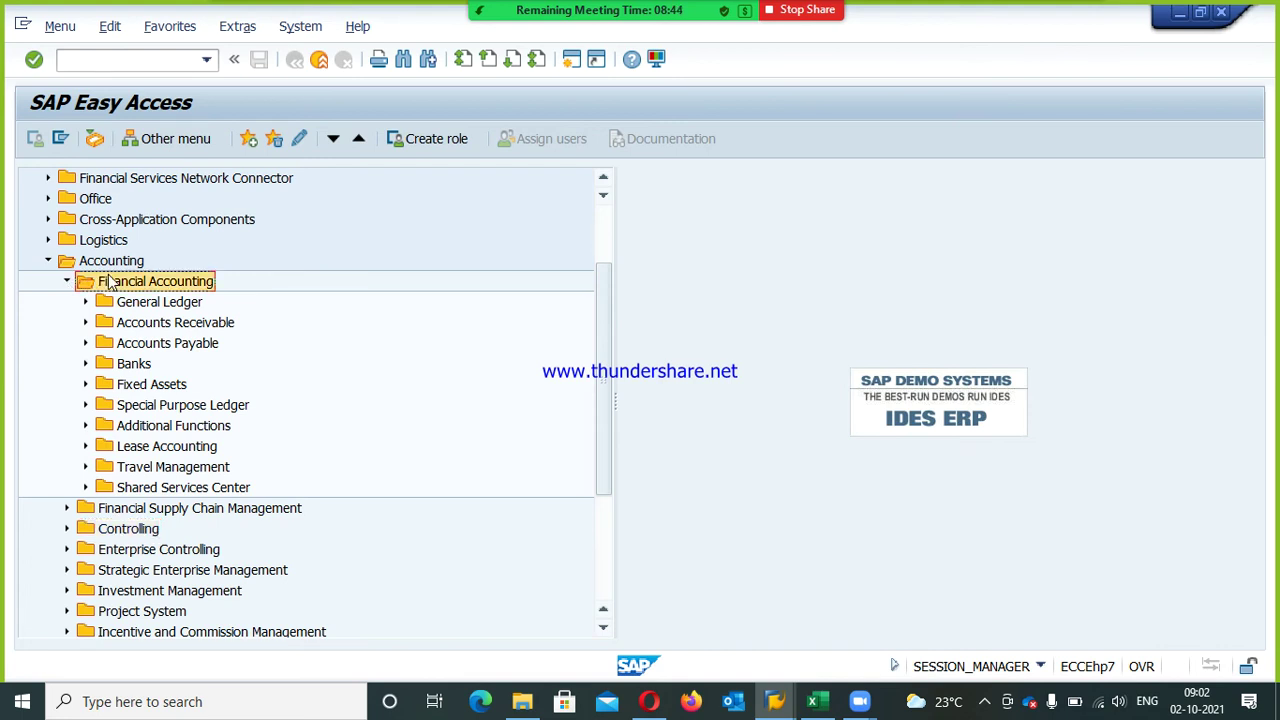
key(Down)
key(Down)
key(Right)
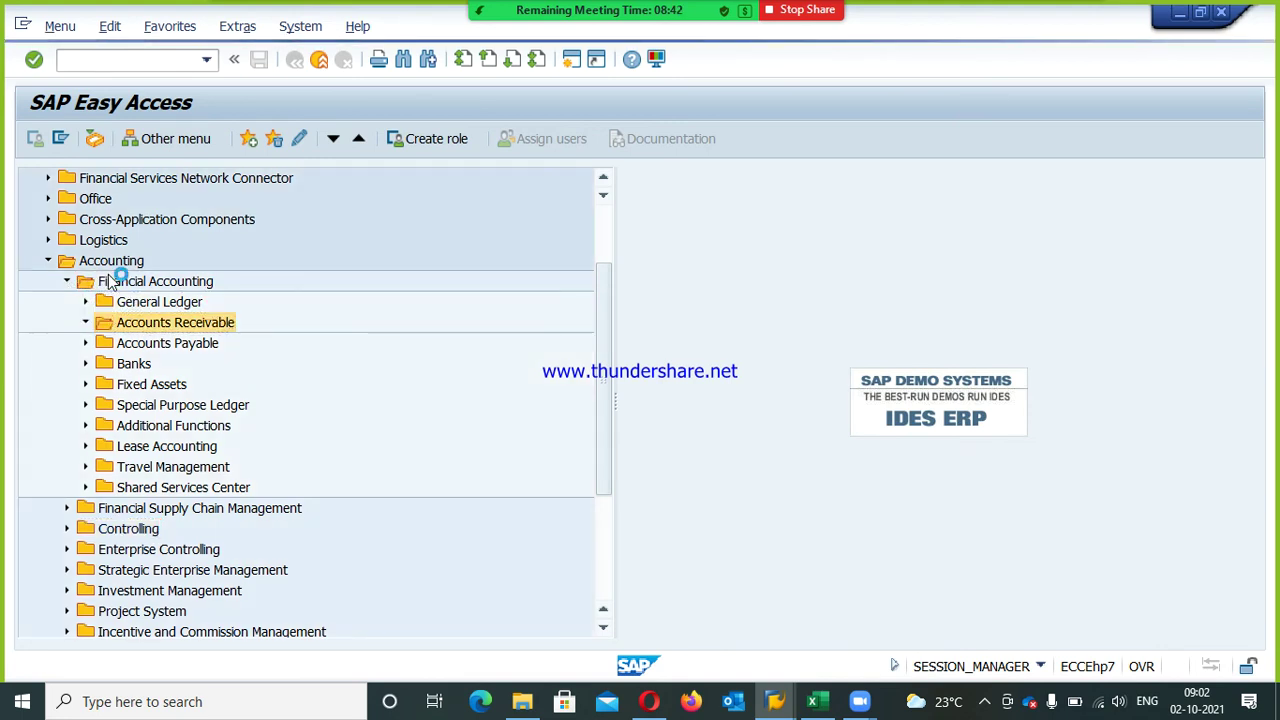
key(Down)
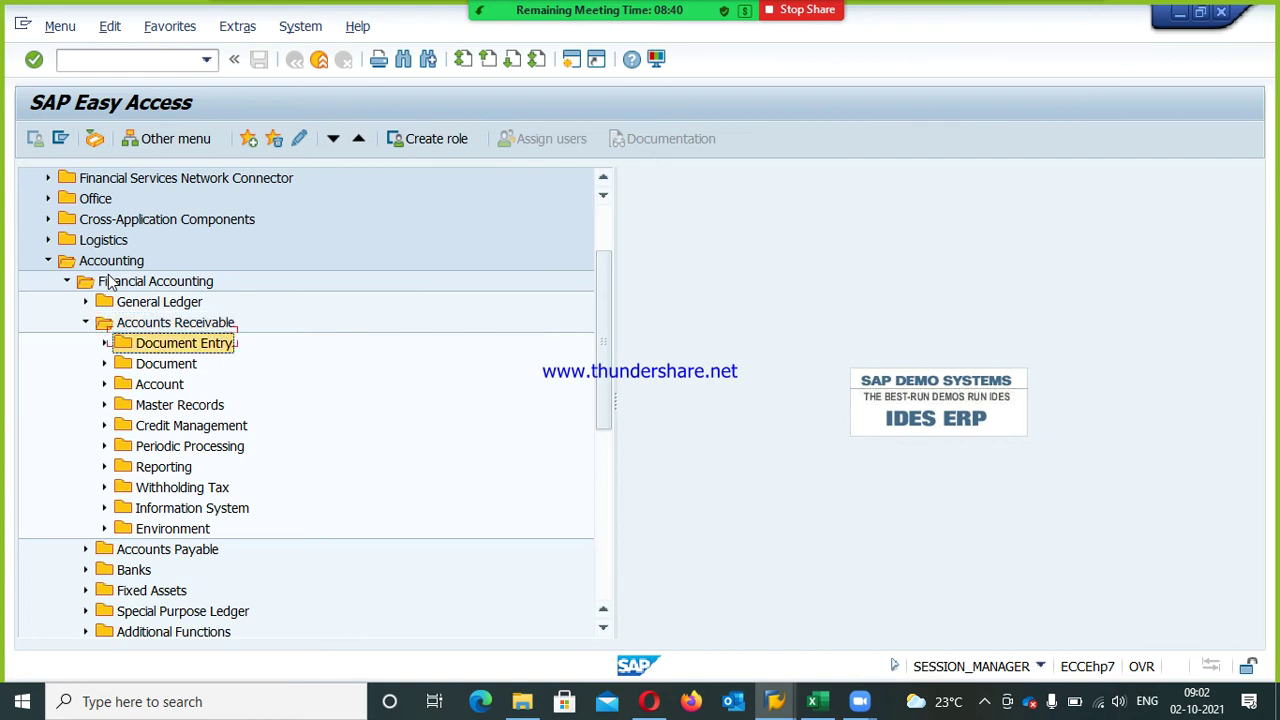
key(Right)
key(Down)
key(Return)
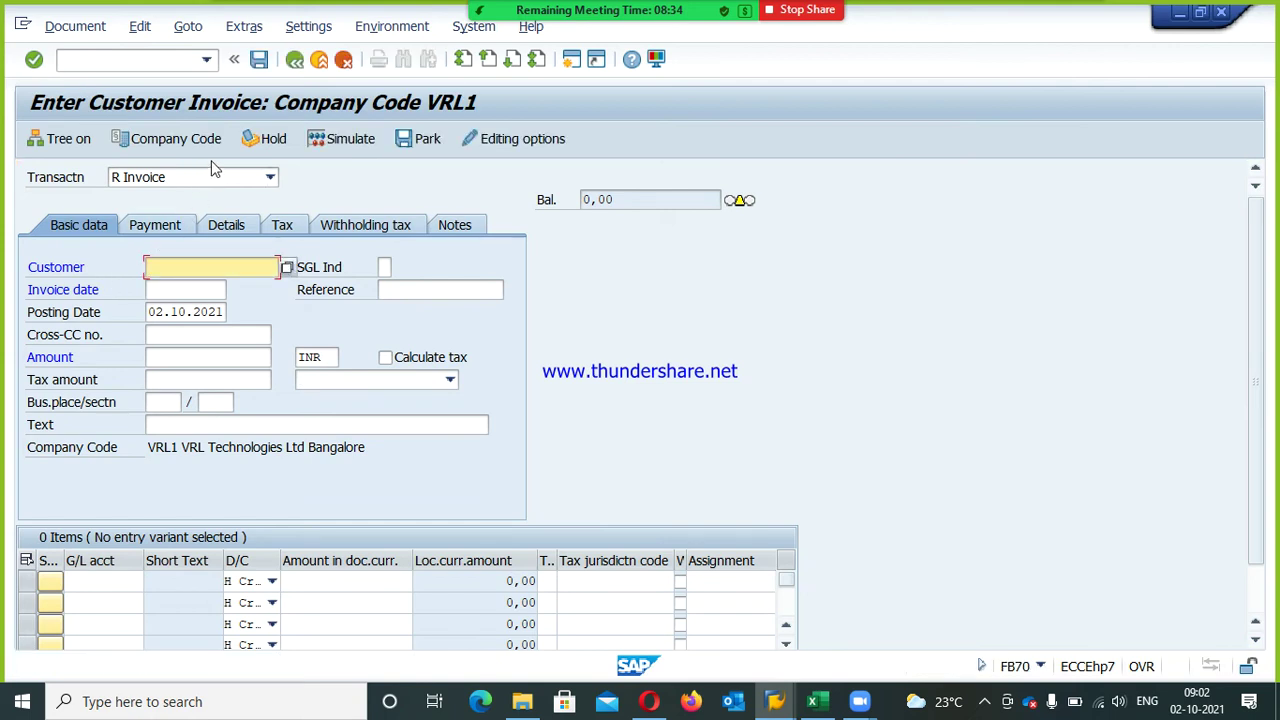
Switch the invoice to company code PSD and pick customer MLM LTD from the customers of that company code
click(176, 139)
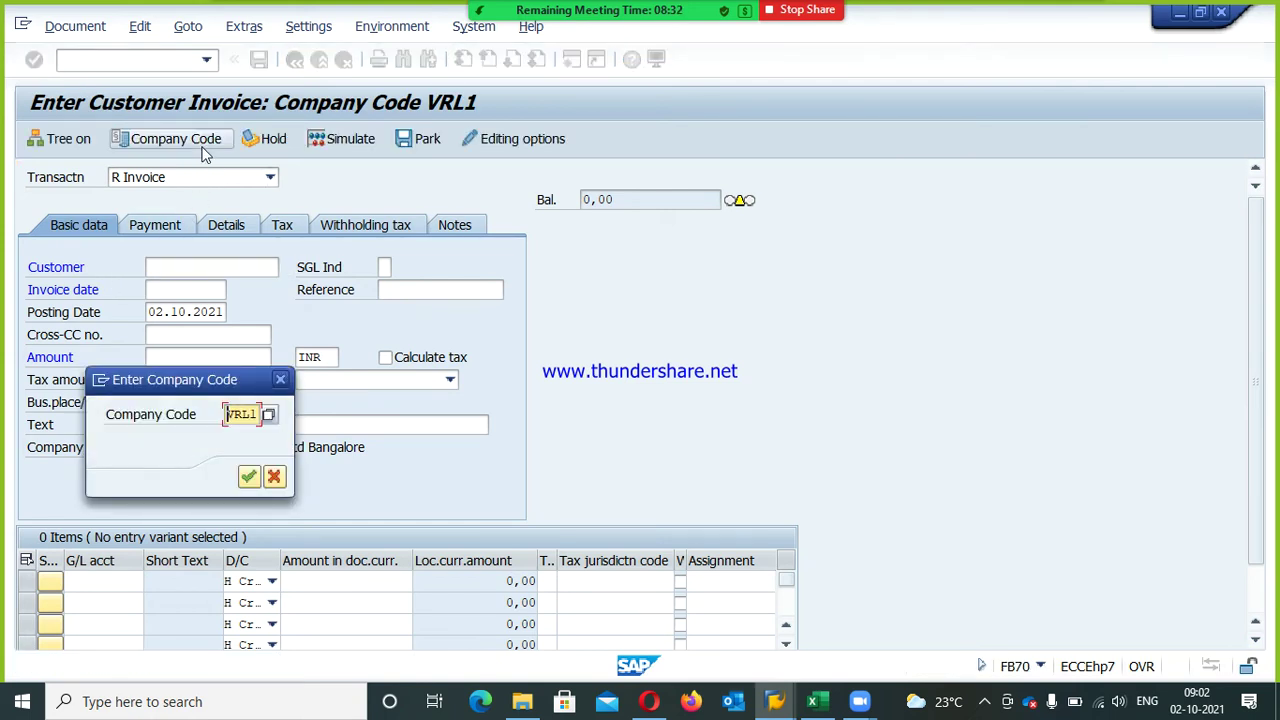
text(psd)
key(Return)
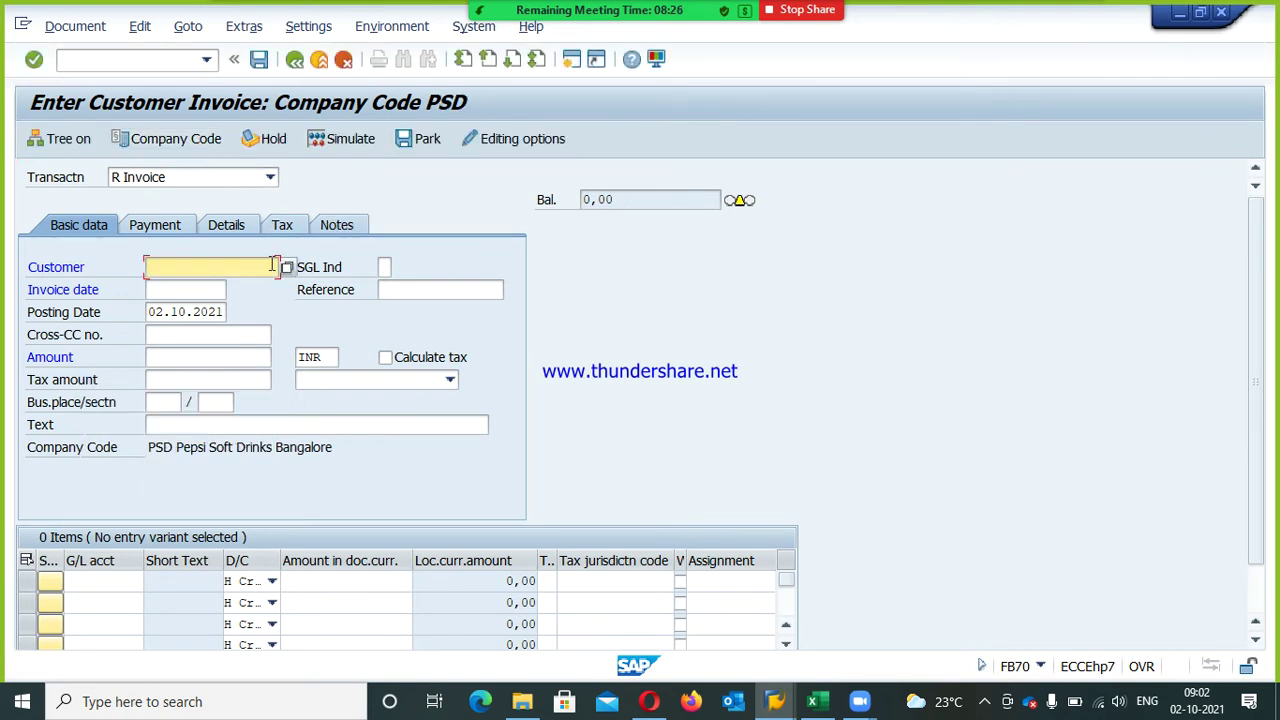
click(284, 269)
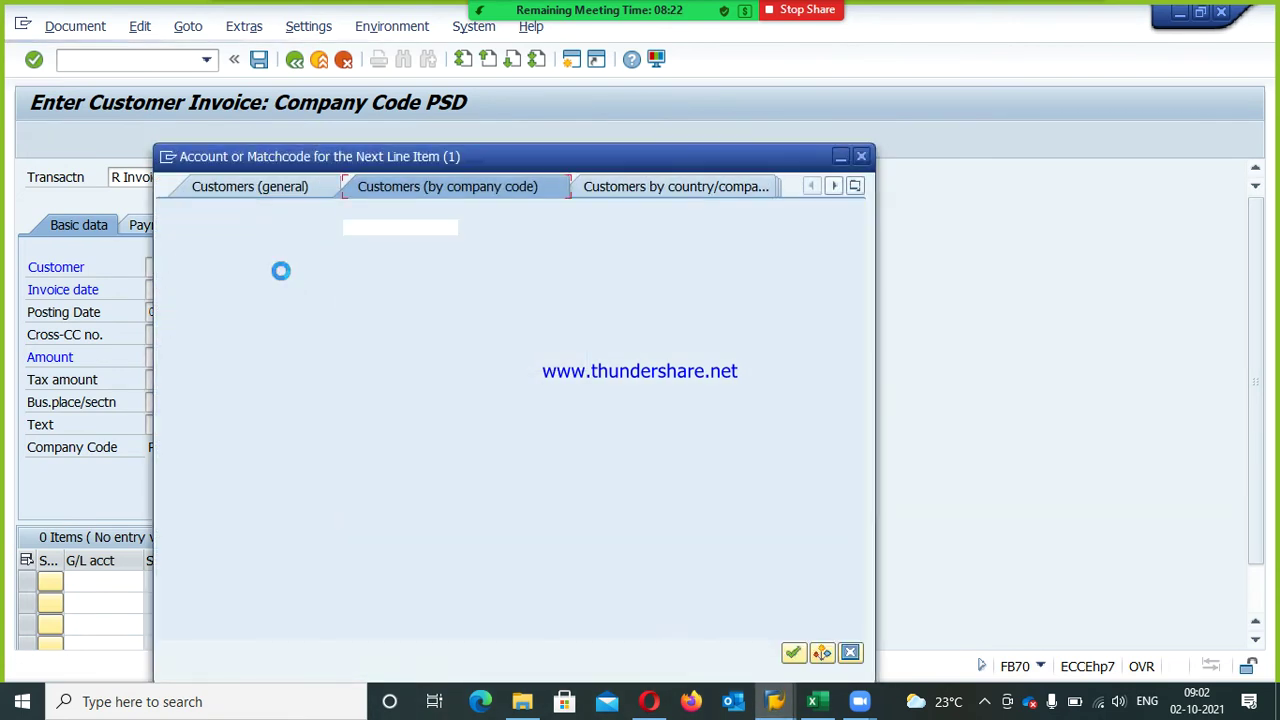
key(Return)
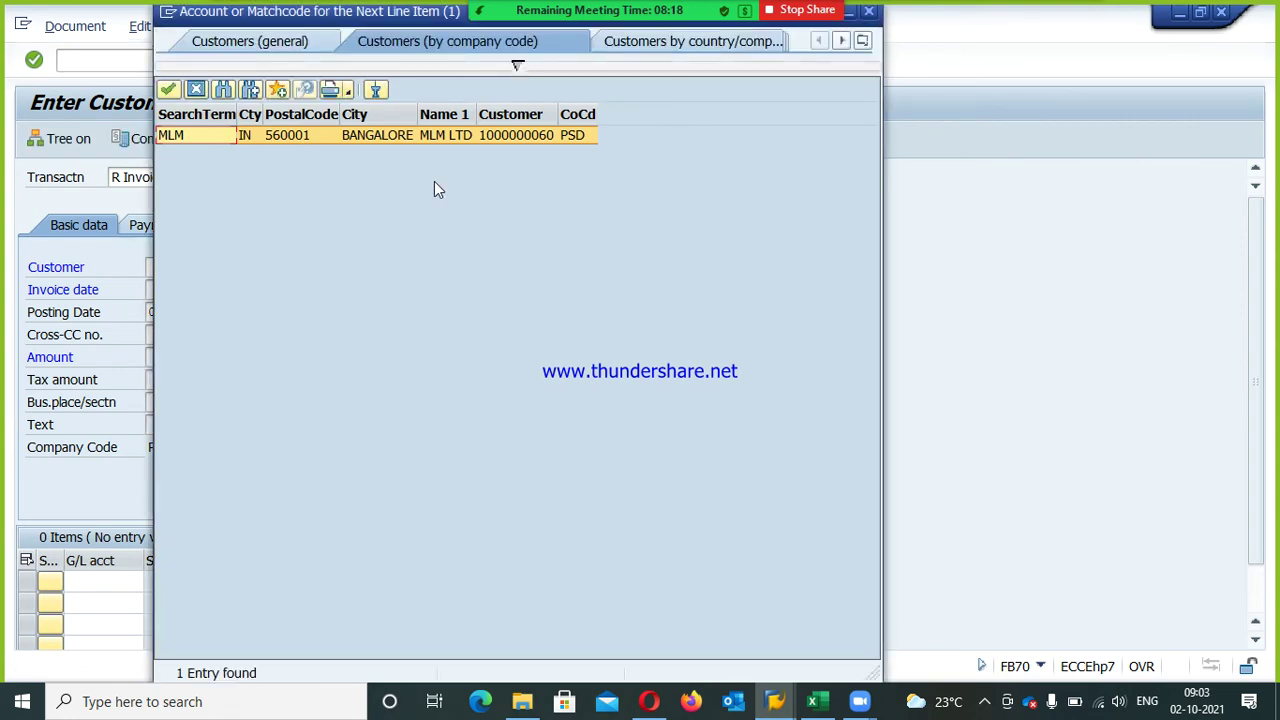
double_click(437, 139)
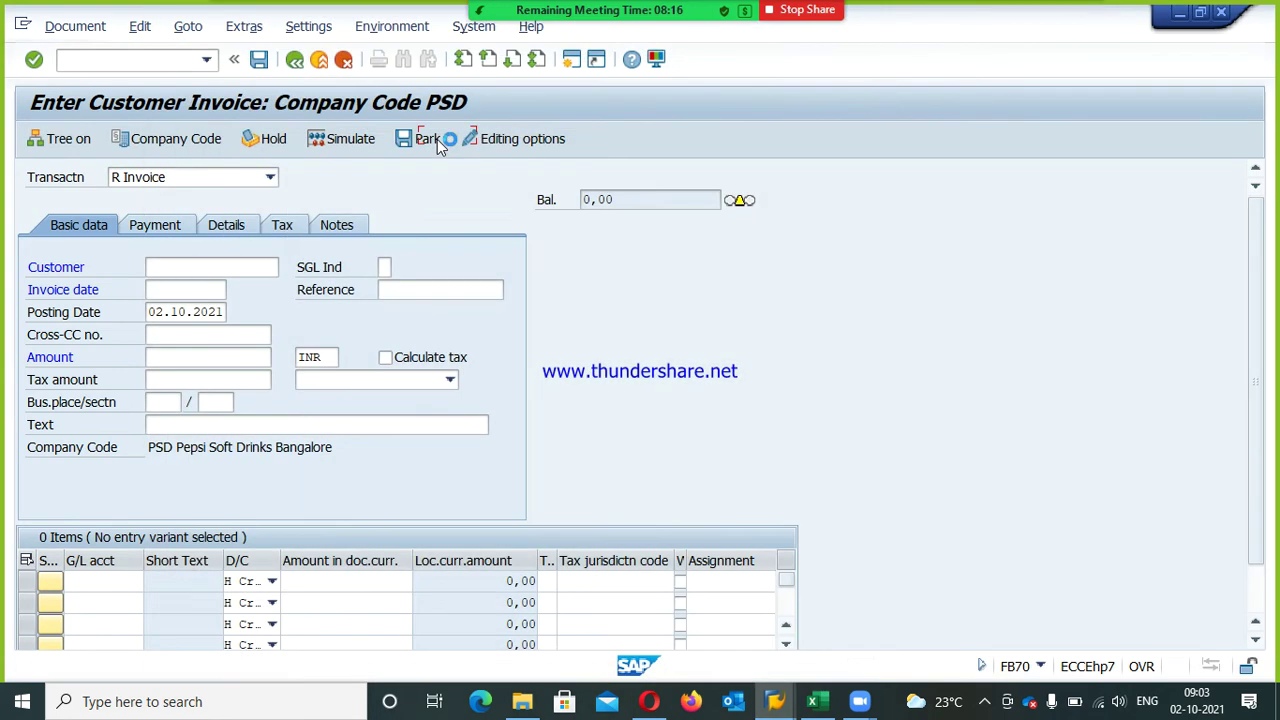
Fill in the invoice header with invoice date 02.10.2021, amount 500000 and the text Sales Invoice Posting
key(Tab)
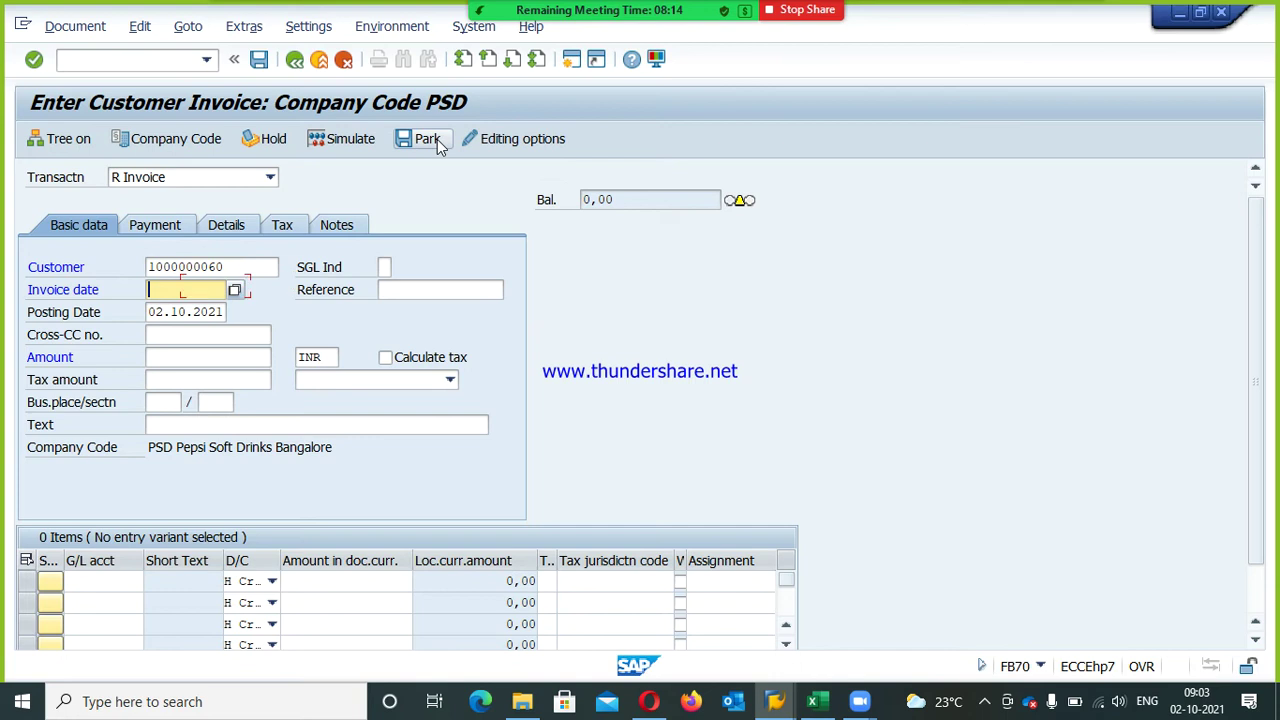
text(02.10.2021)
key(Tab)
key(Tab)
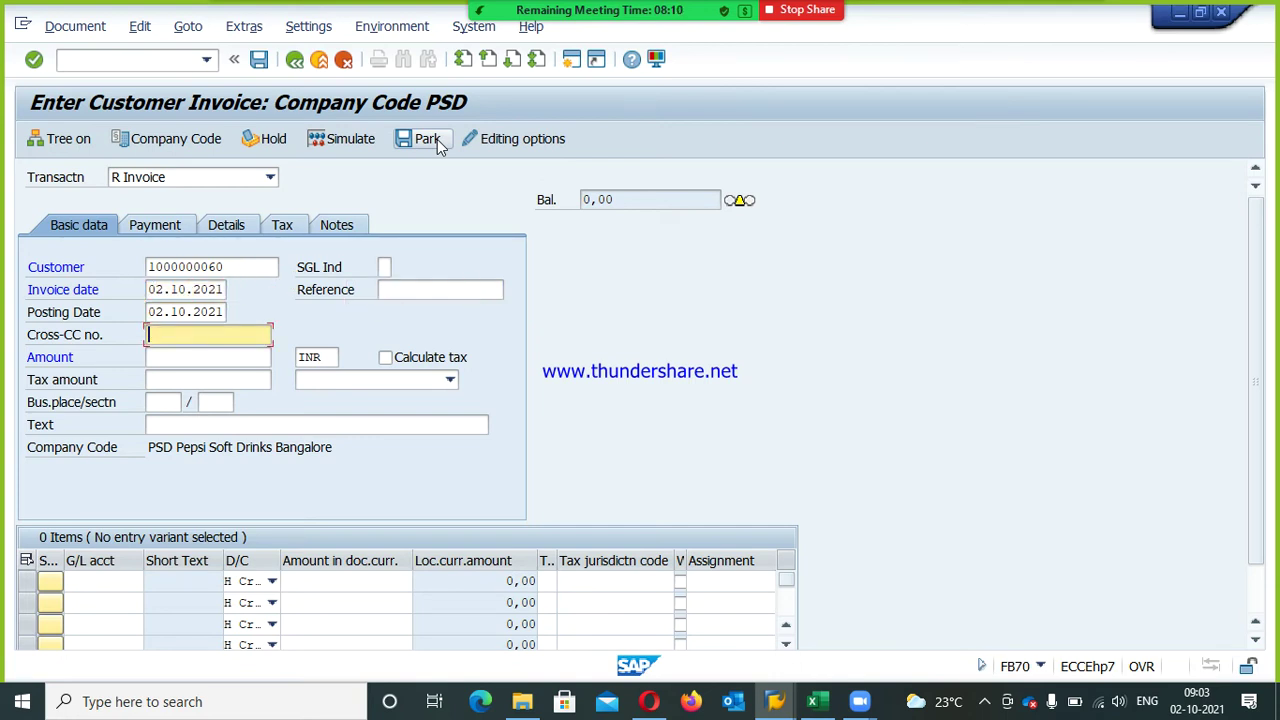
key(Tab)
text(500000)
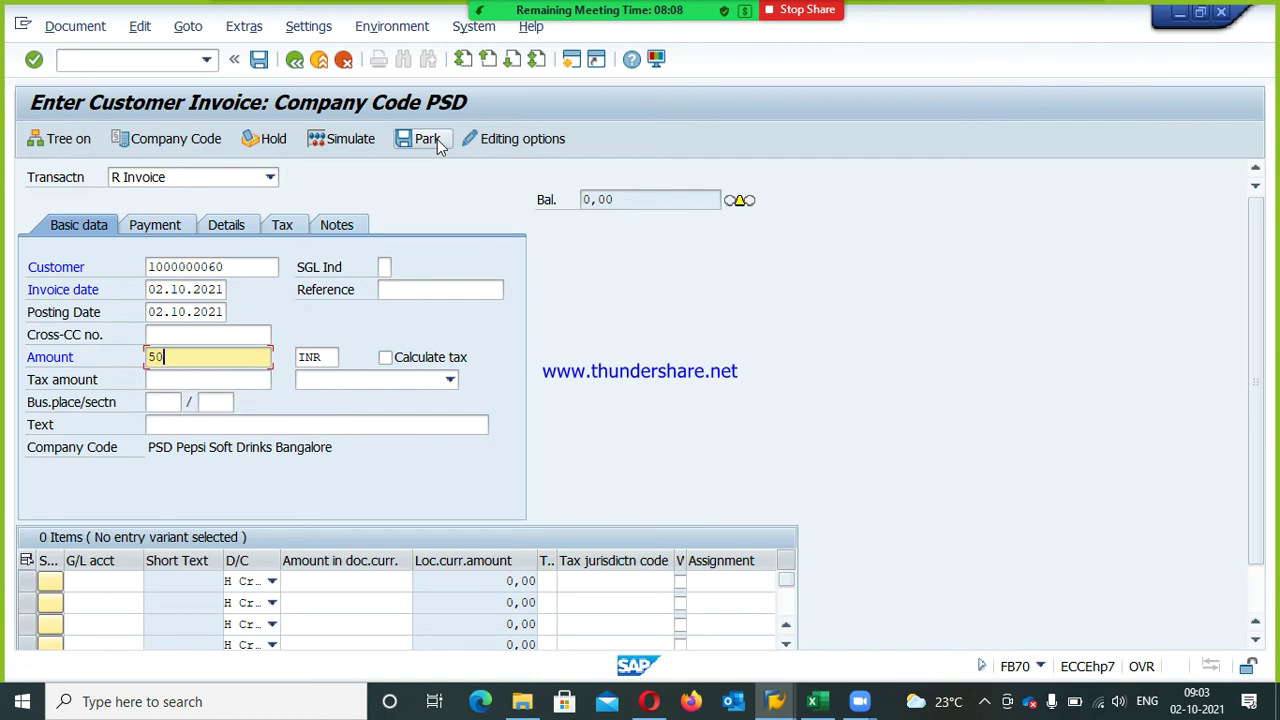
key(Tab)
key(Tab)
key(Tab)
key(Tab)
key(Tab)
key(Tab)
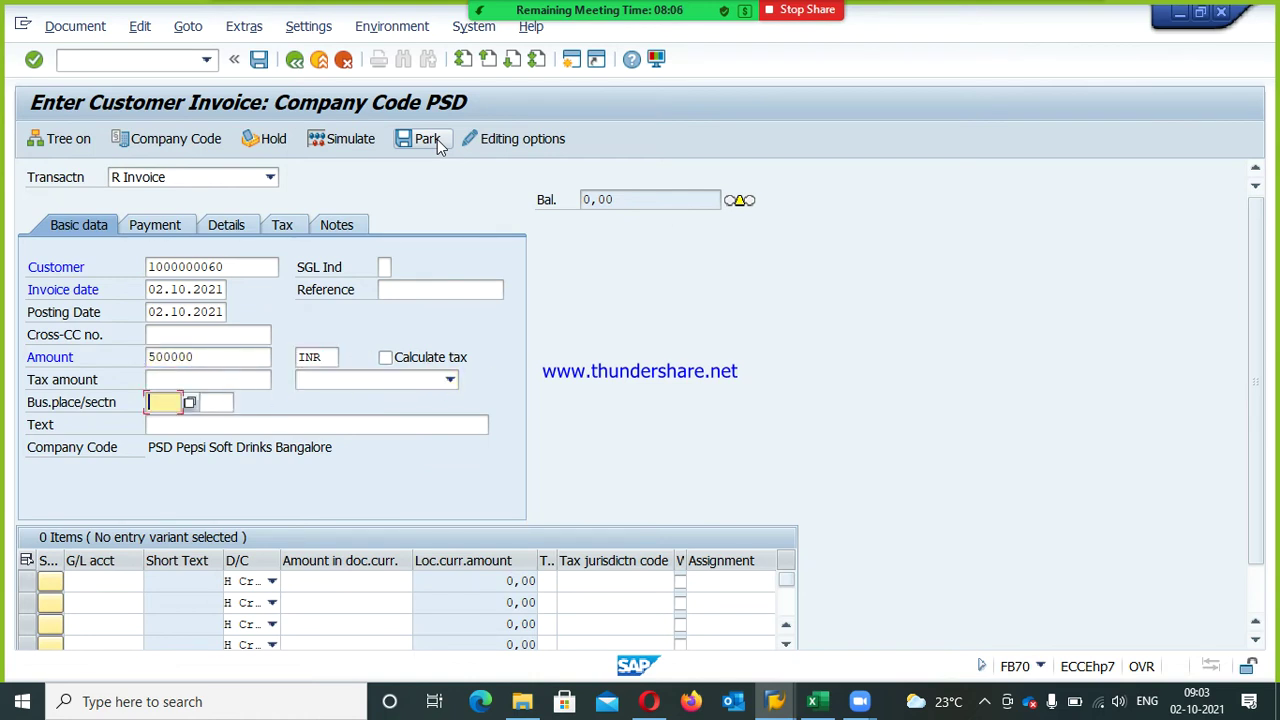
text(sa)
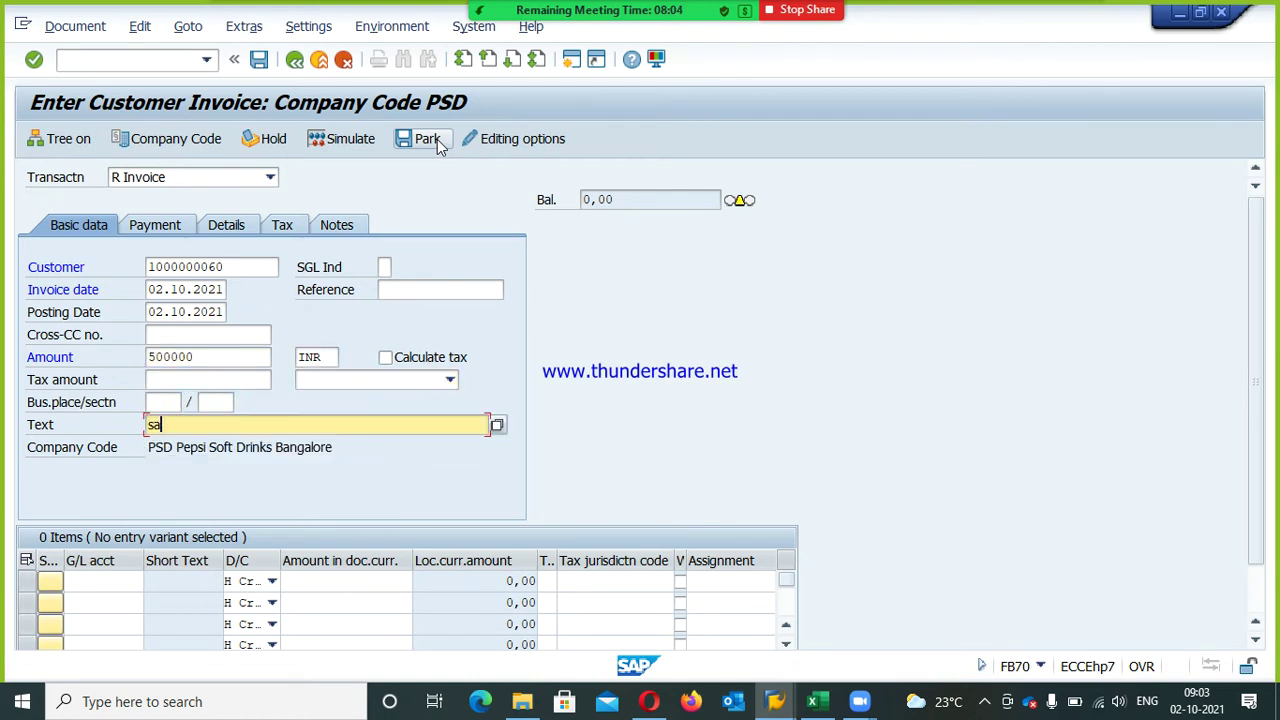
text(les)
key(Down)
key(Return)
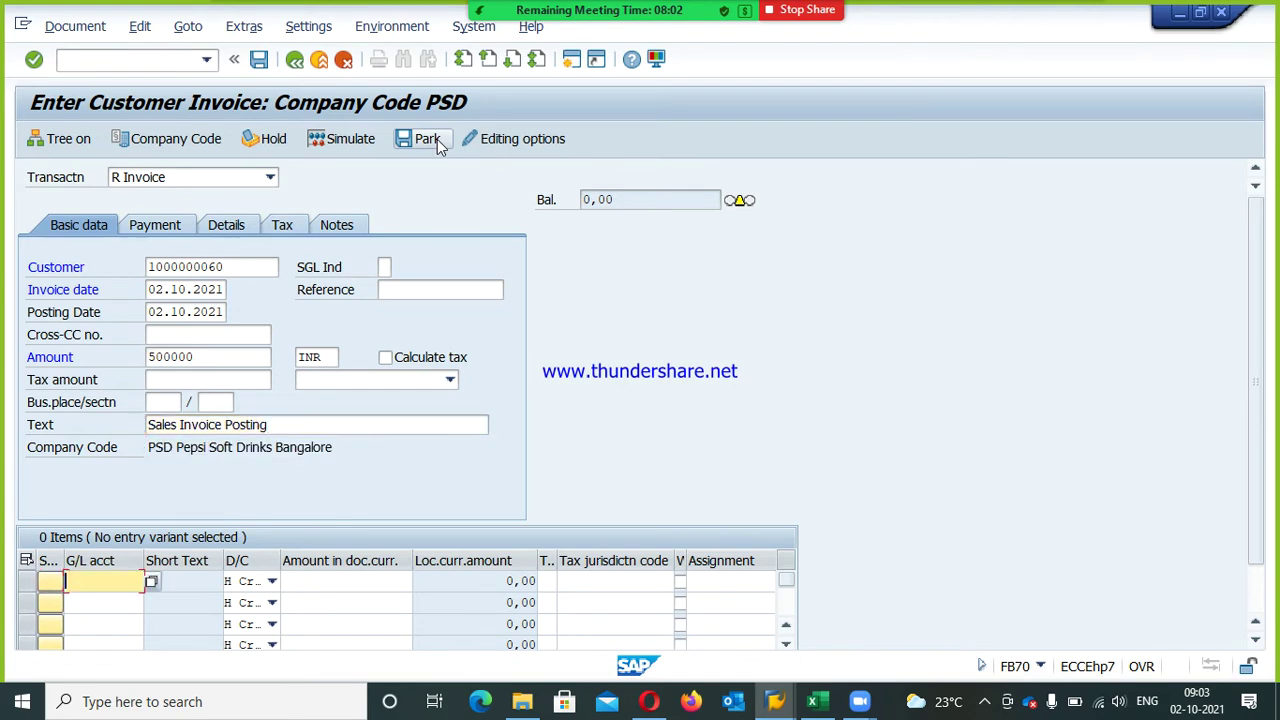
Search the G/L accounts for 3000* and choose 300001 Revenue-Services A/c for the first invoice item
text(30000)
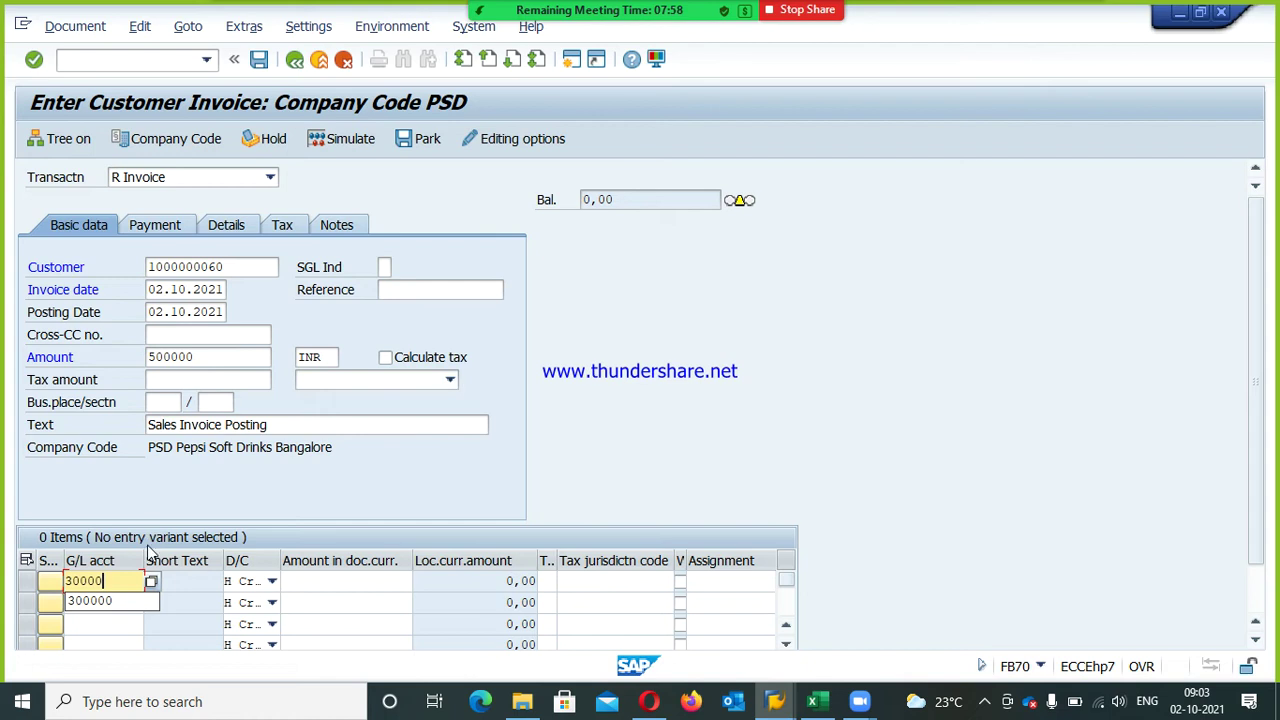
click(150, 582)
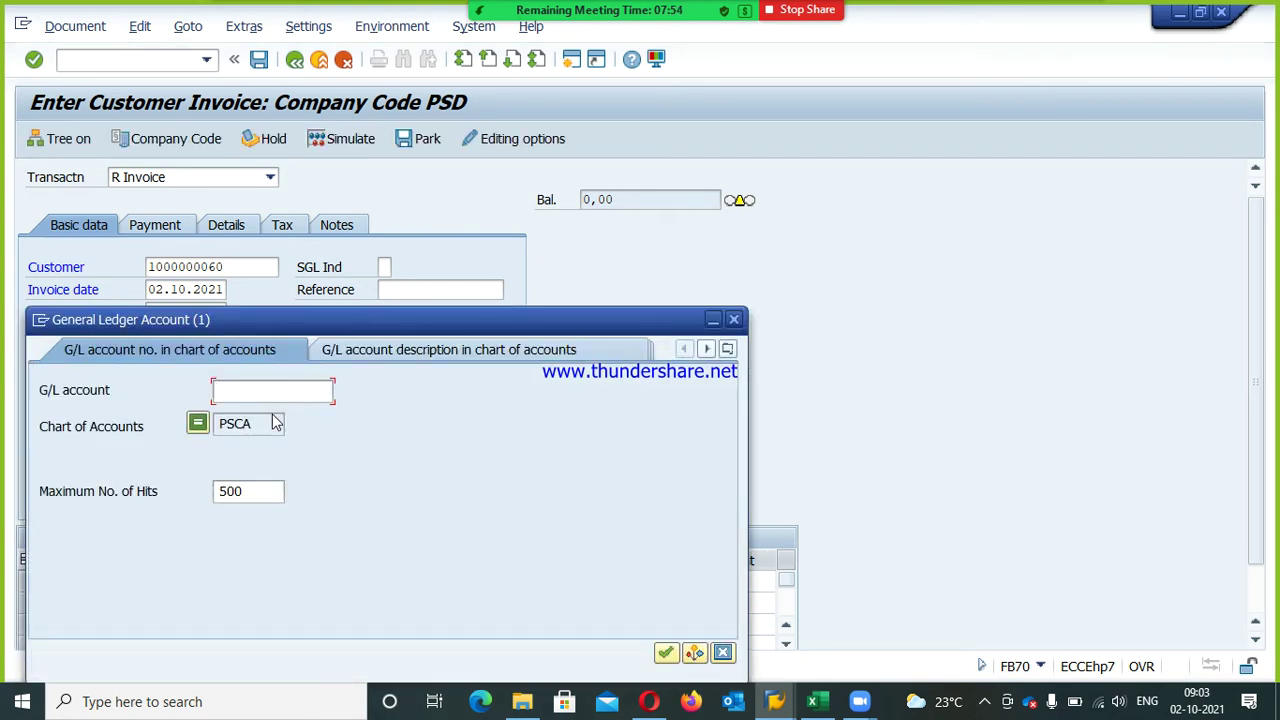
text(3000*)
key(Return)
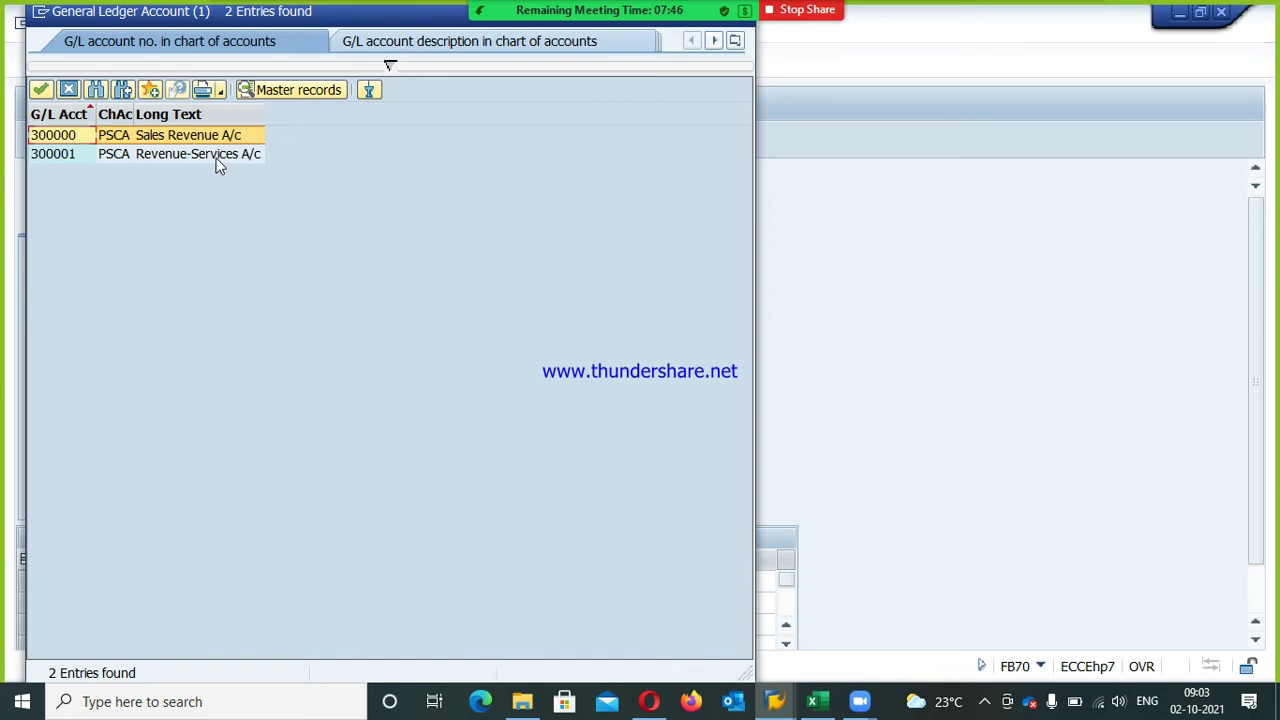
click(198, 154)
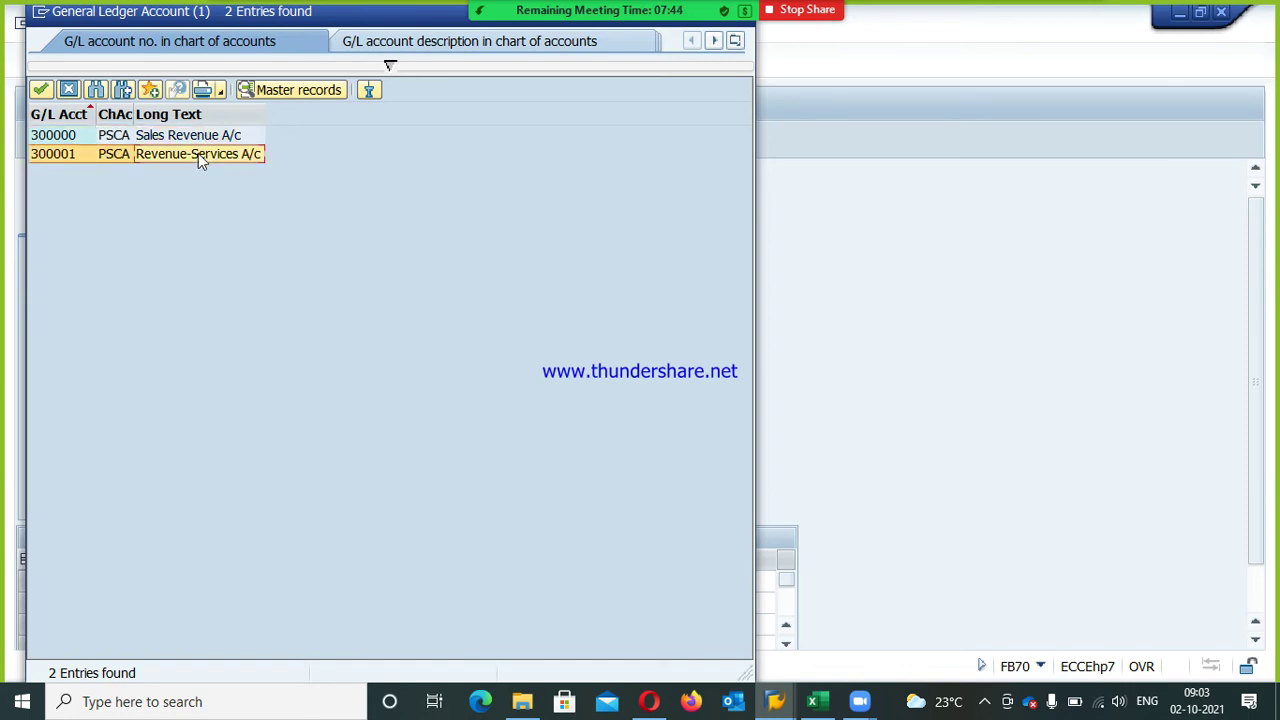
double_click(198, 154)
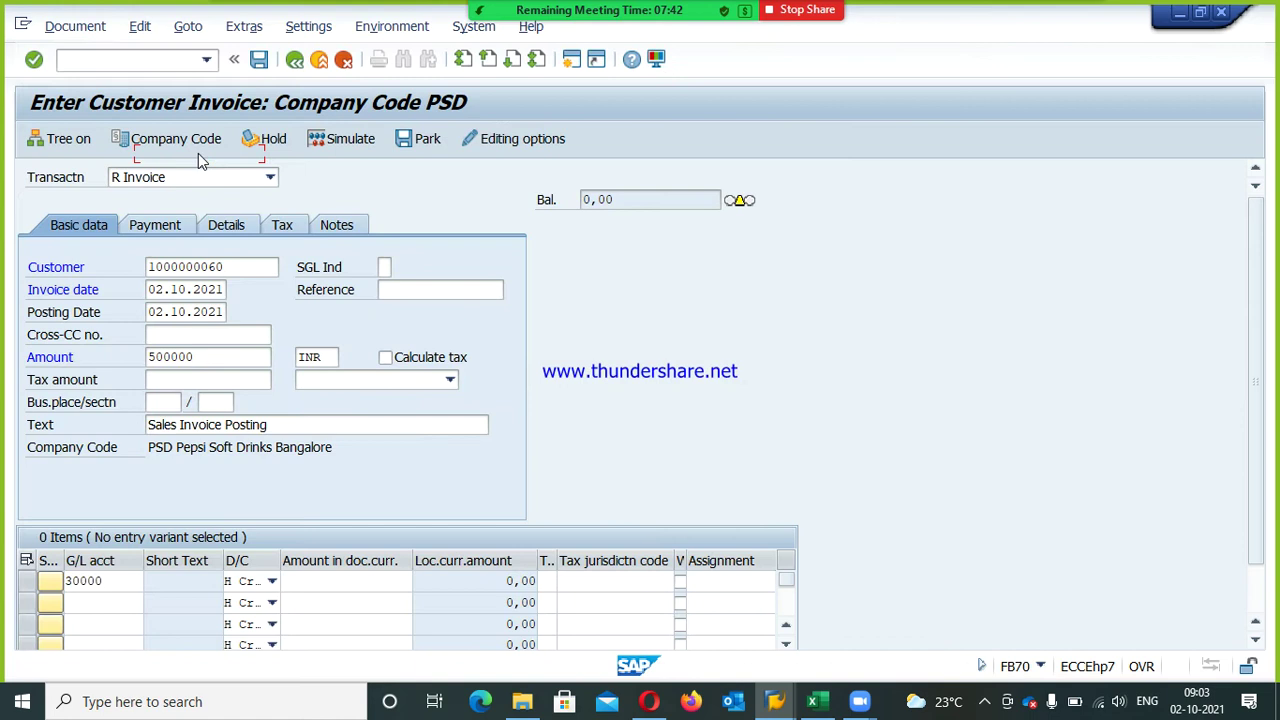
Exit the customer invoice without saving its data and start transaction FS00
click(320, 63)
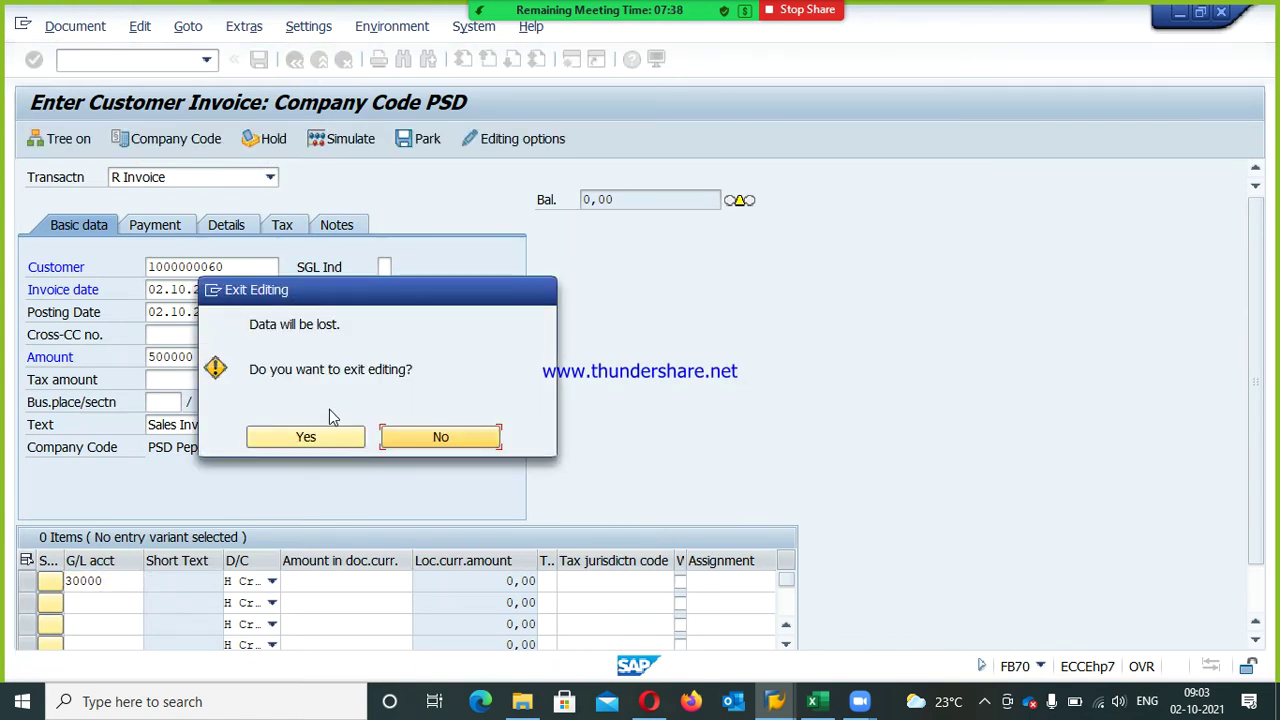
click(334, 436)
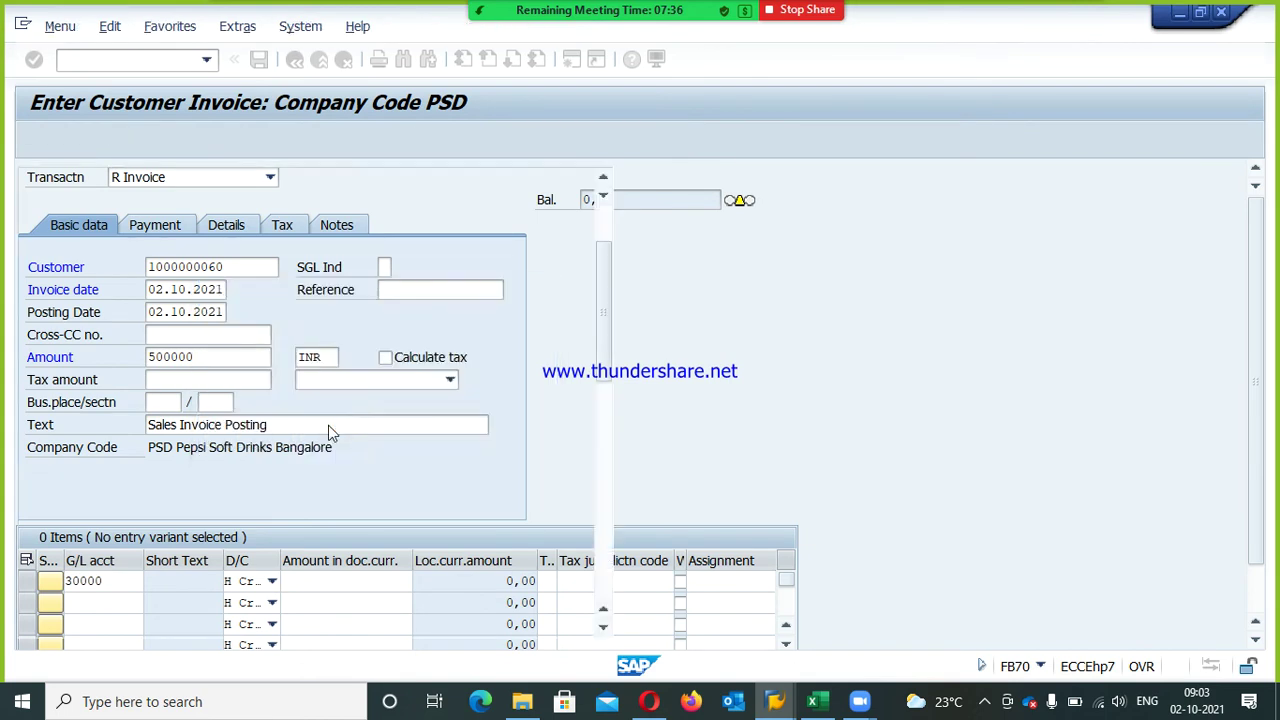
click(137, 65)
text(fs00)
key(Return)
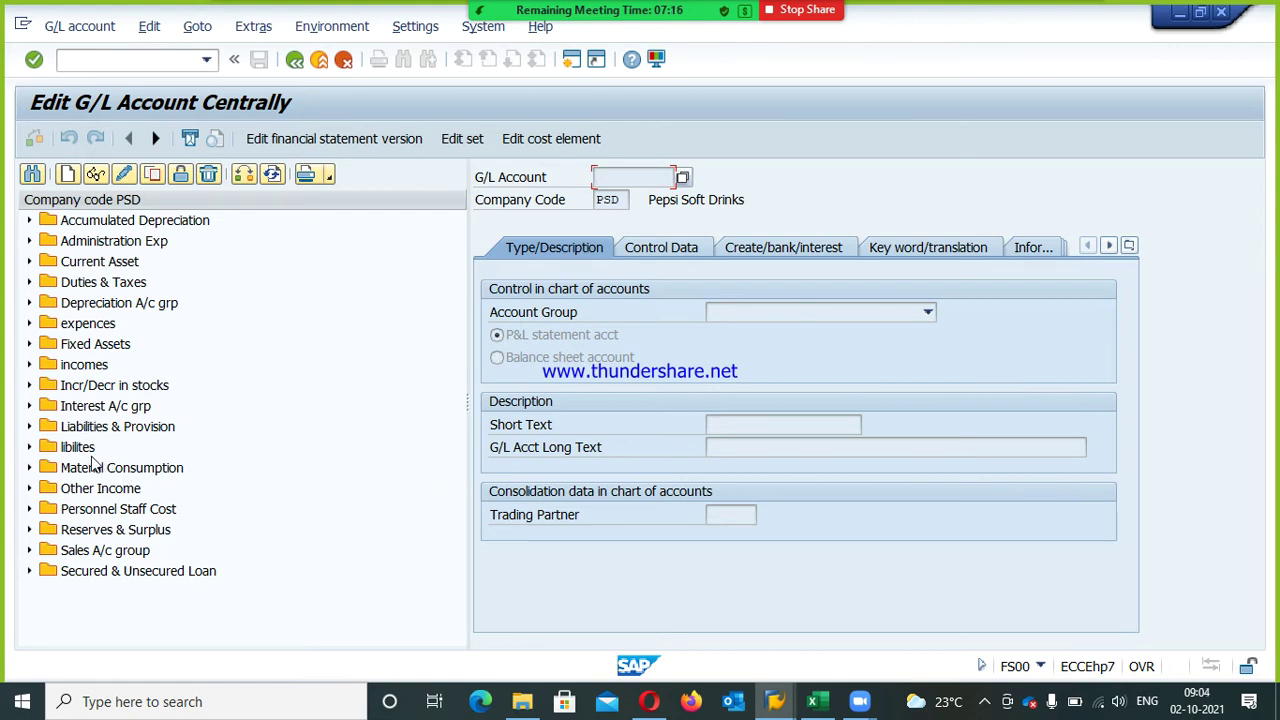
Try to copy G/L account 300001 of the Sales A/c group to account 300000 in company code PSD
click(35, 556)
click(31, 552)
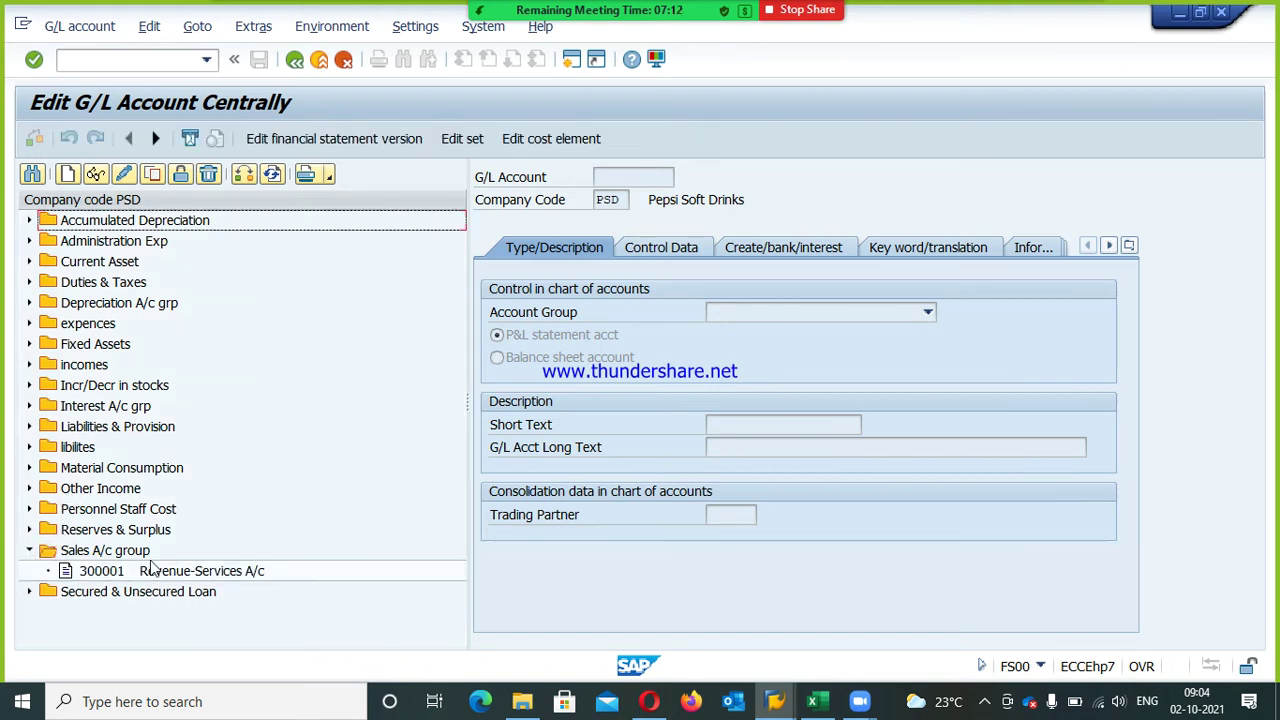
click(183, 571)
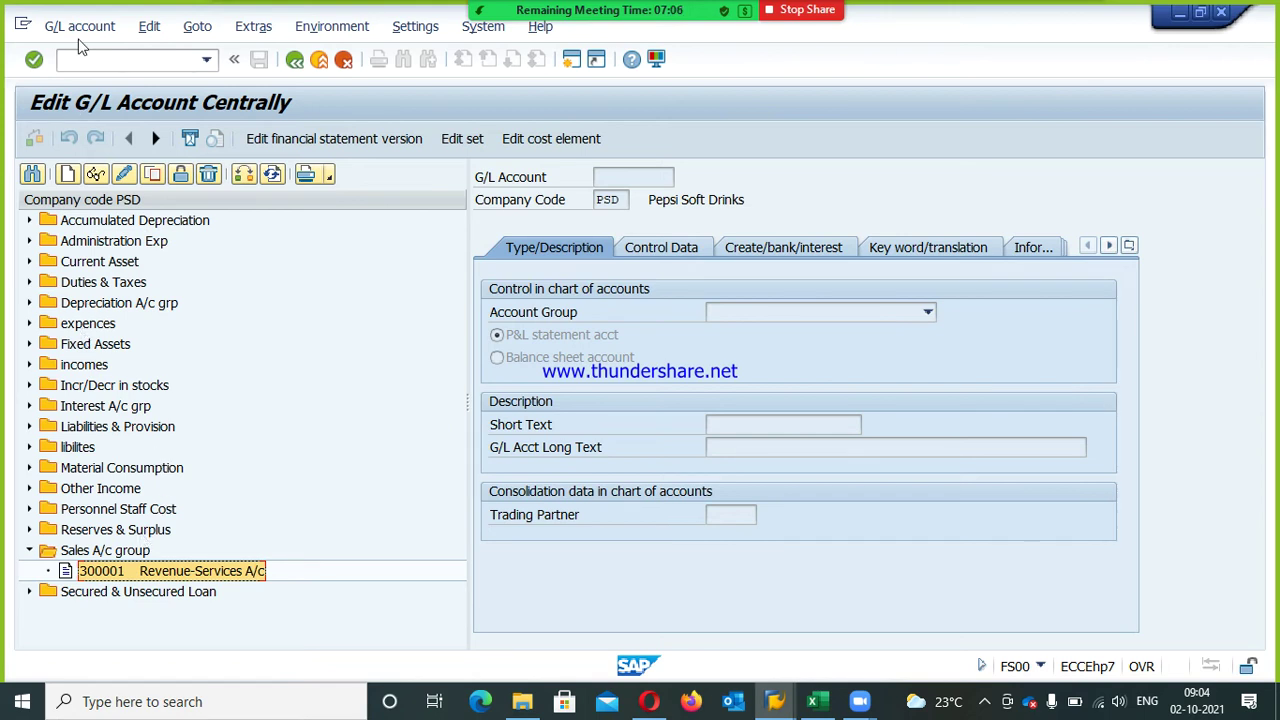
click(152, 175)
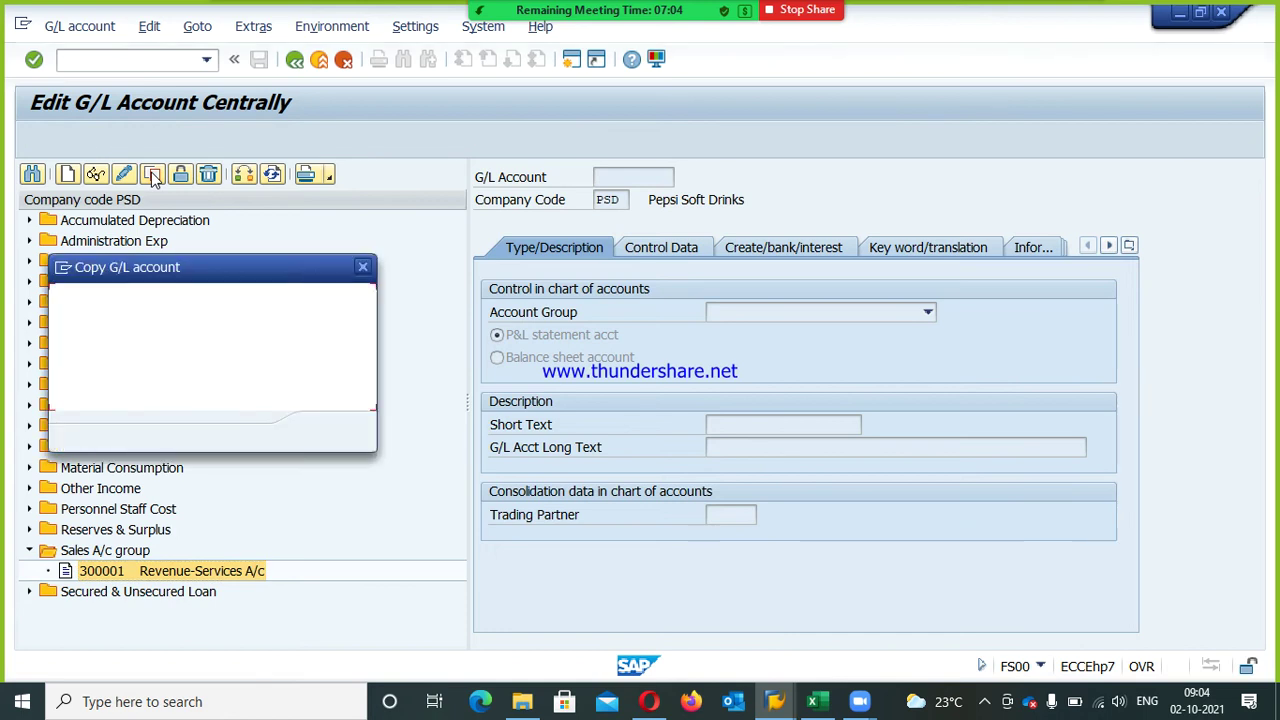
click(277, 347)
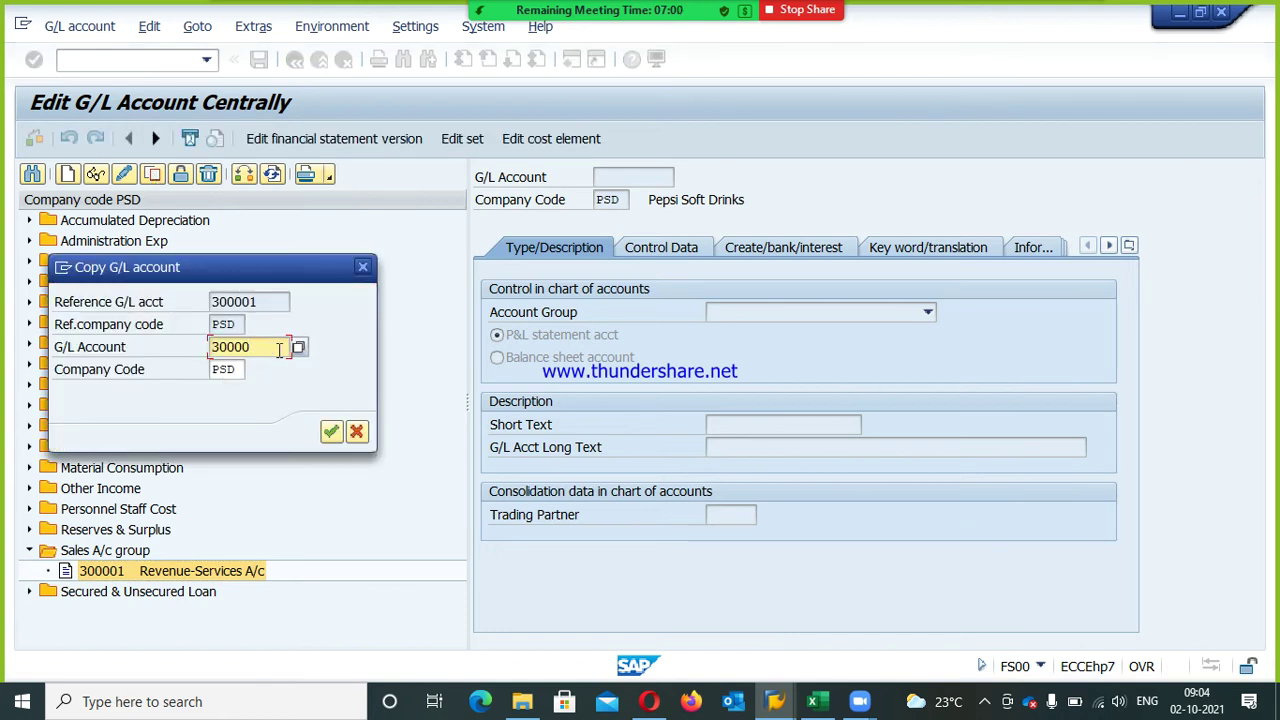
key(Return)
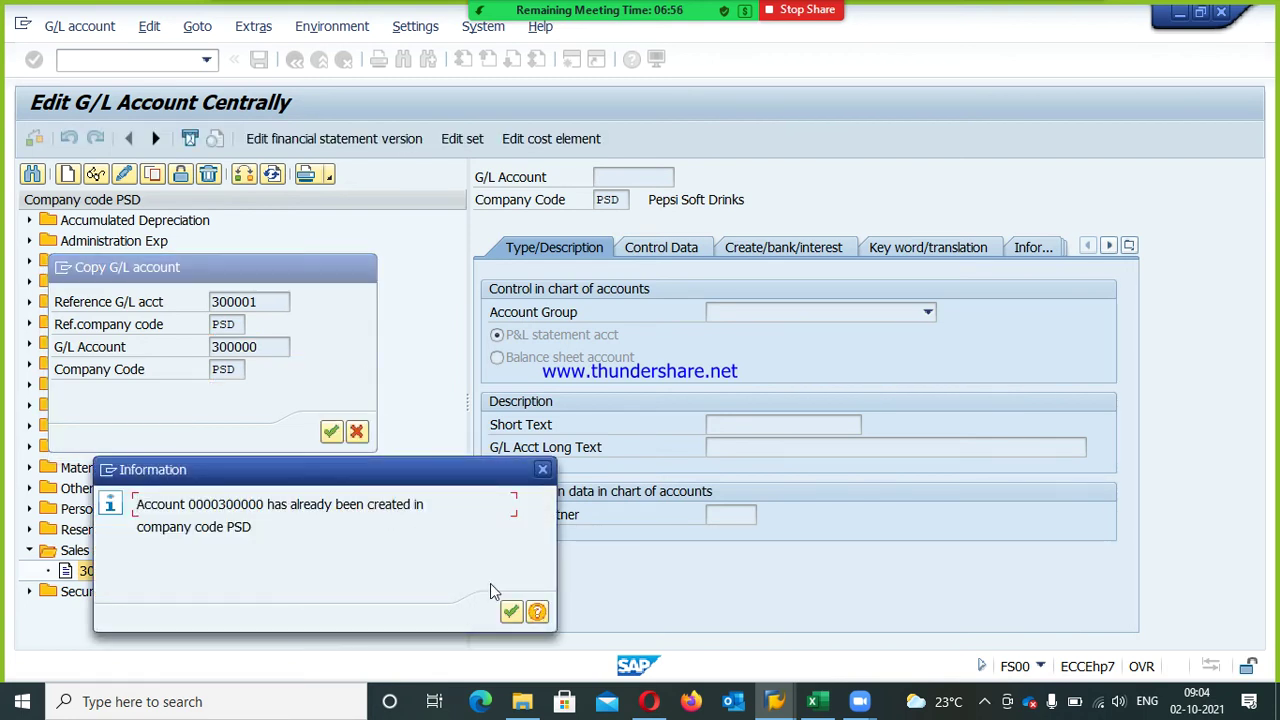
click(512, 611)
click(352, 434)
Assign field status group G010 to G/L account 300000 Sales Revenue A/c in the incomes group and save the account
double_click(86, 365)
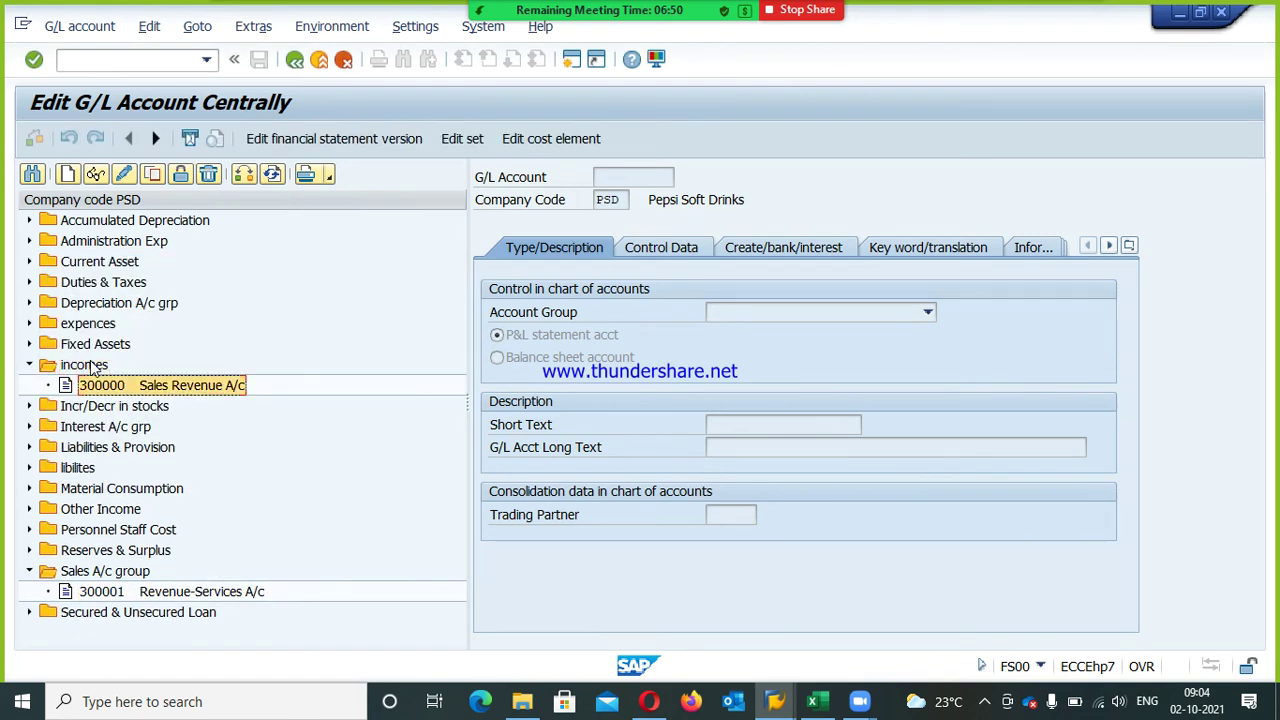
click(123, 175)
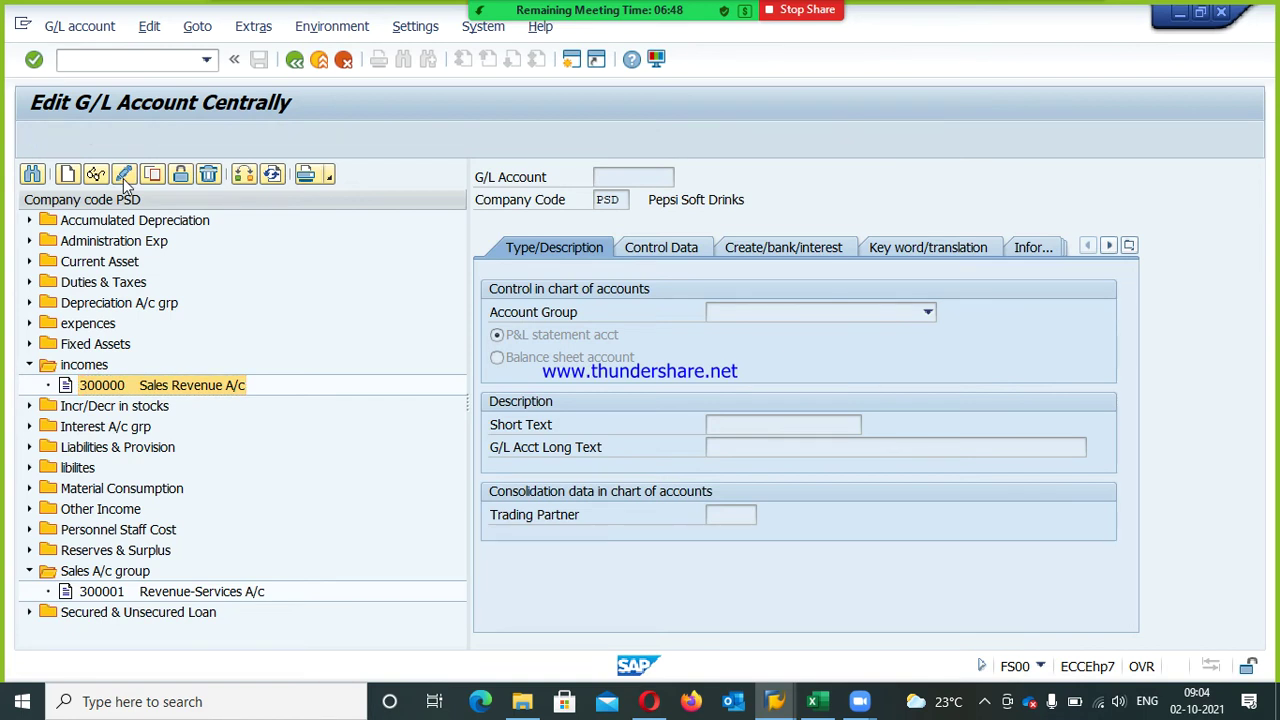
click(790, 249)
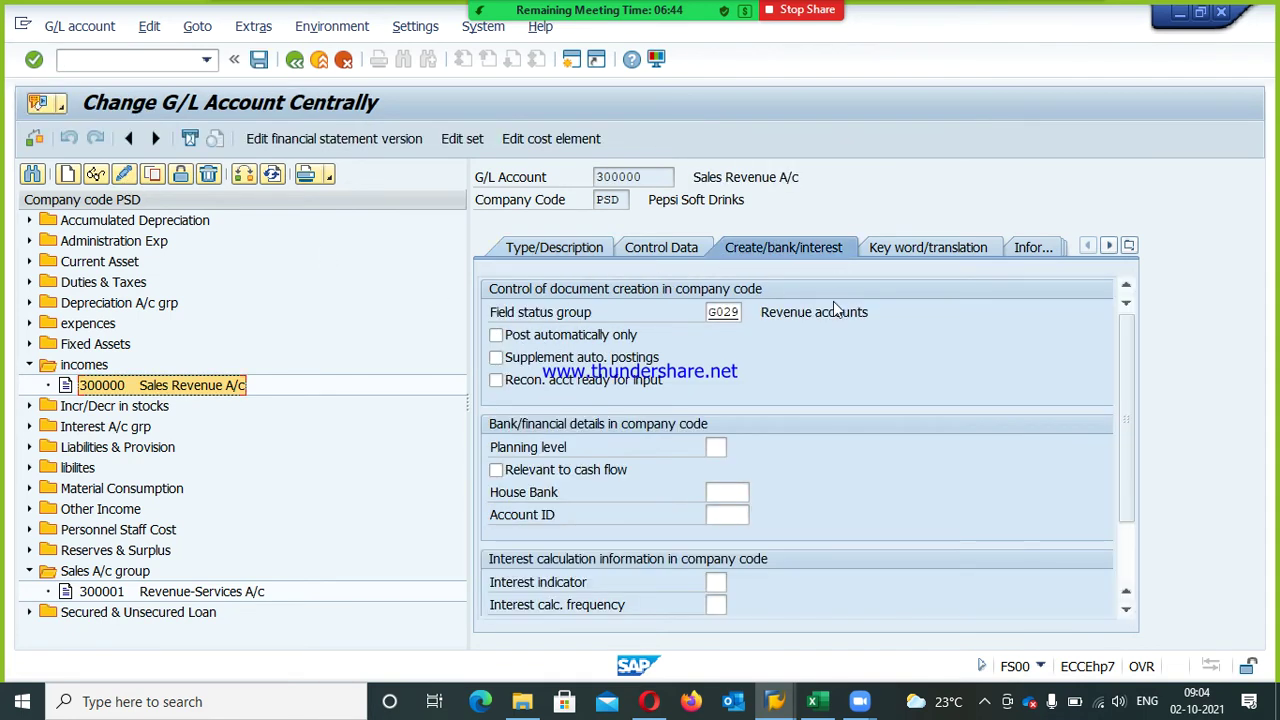
click(720, 313)
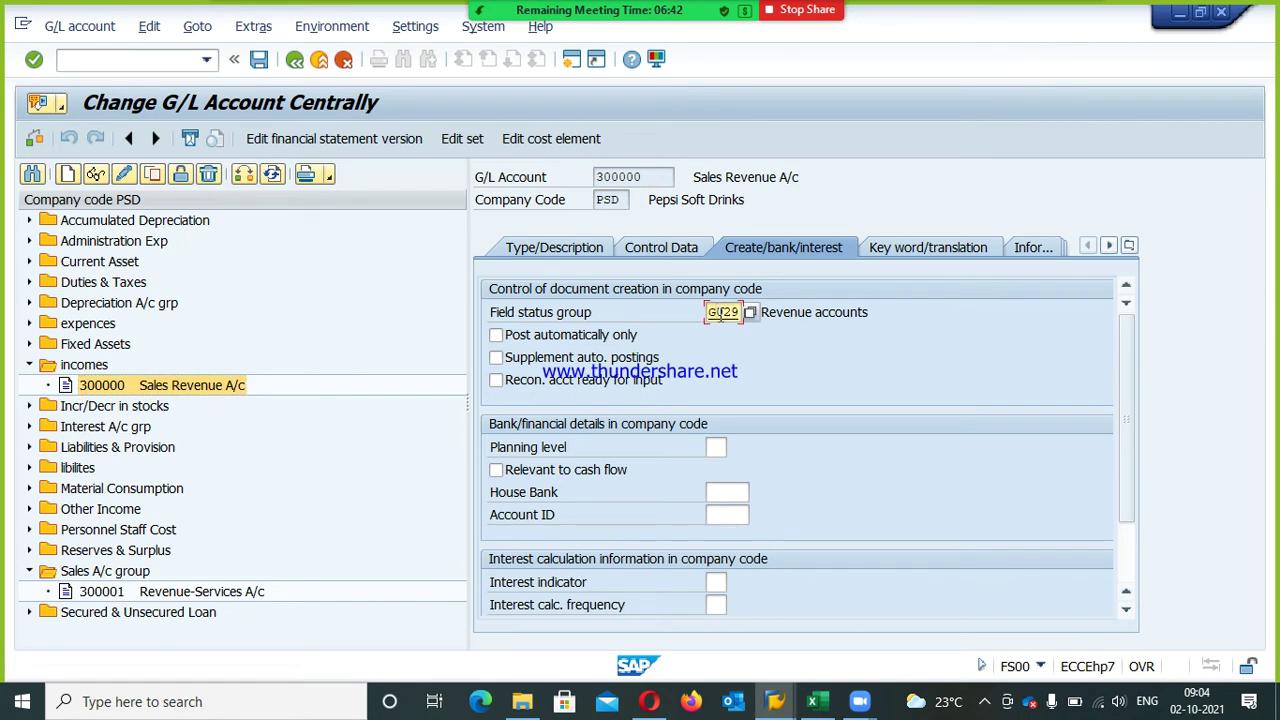
double_click(720, 318)
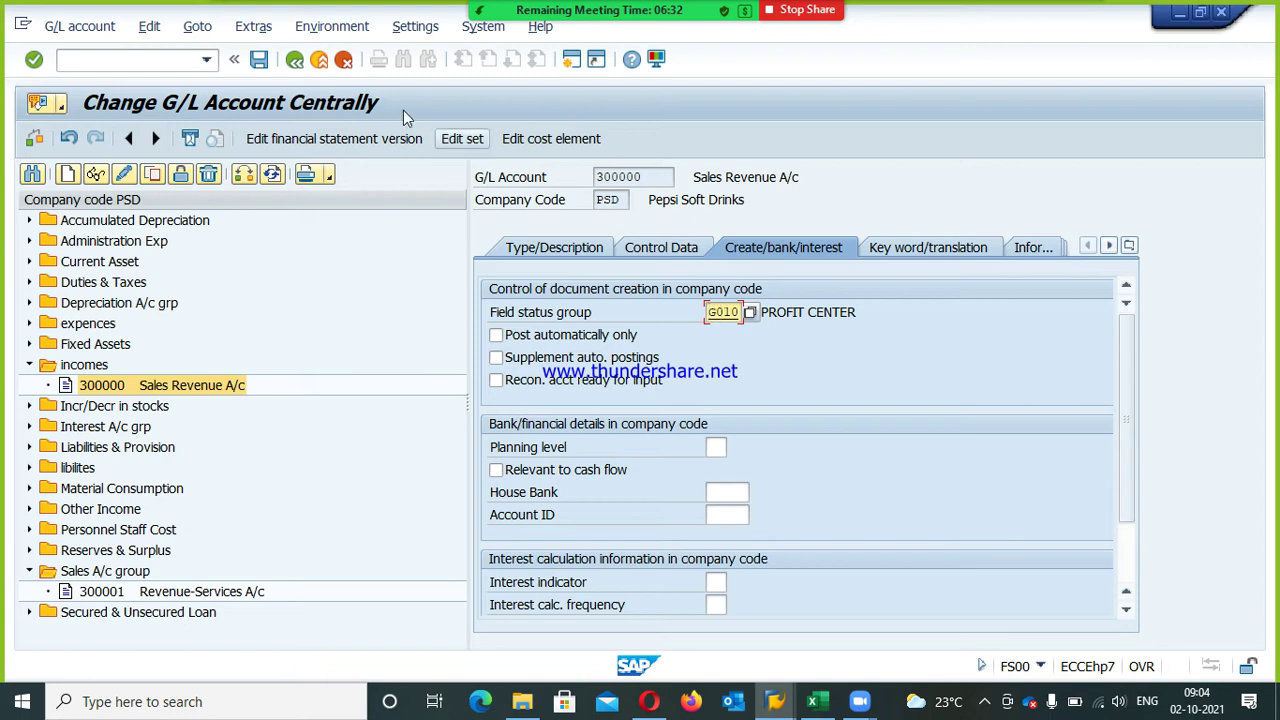
click(251, 66)
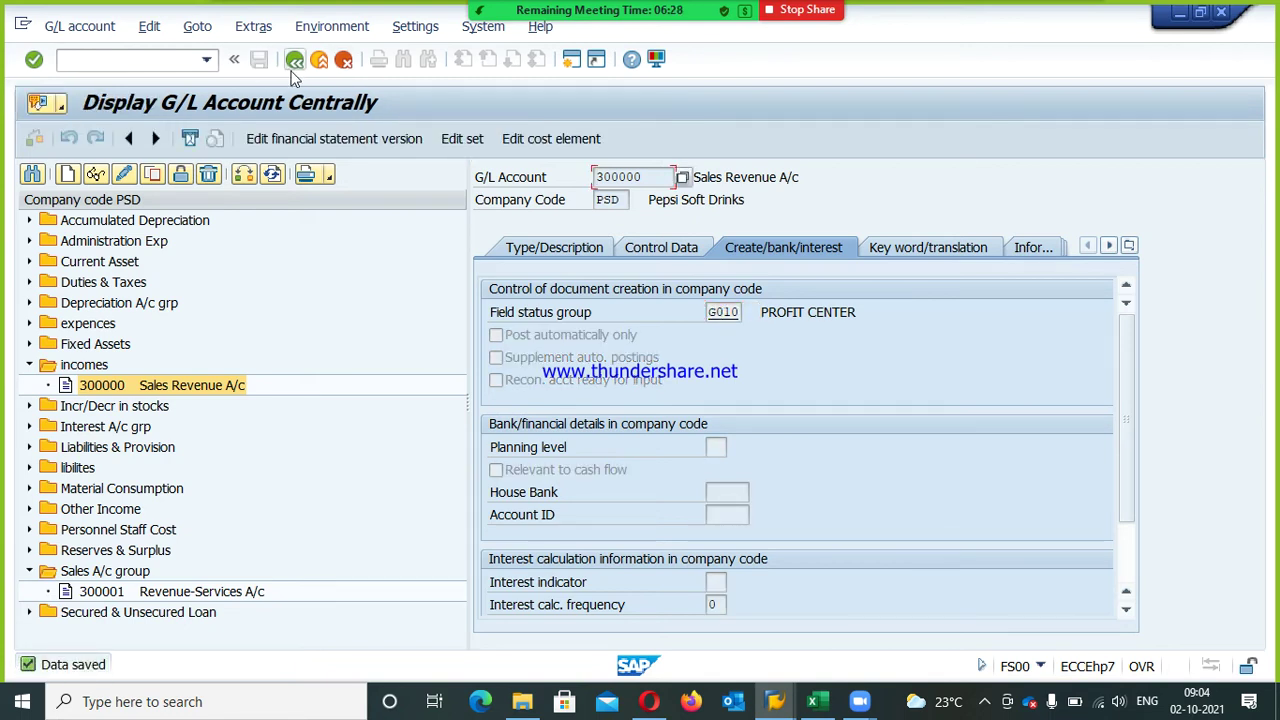
Leave the G/L account and start an FB70 customer invoice for MLM Ltd with invoice date 02.10.2021
click(295, 74)
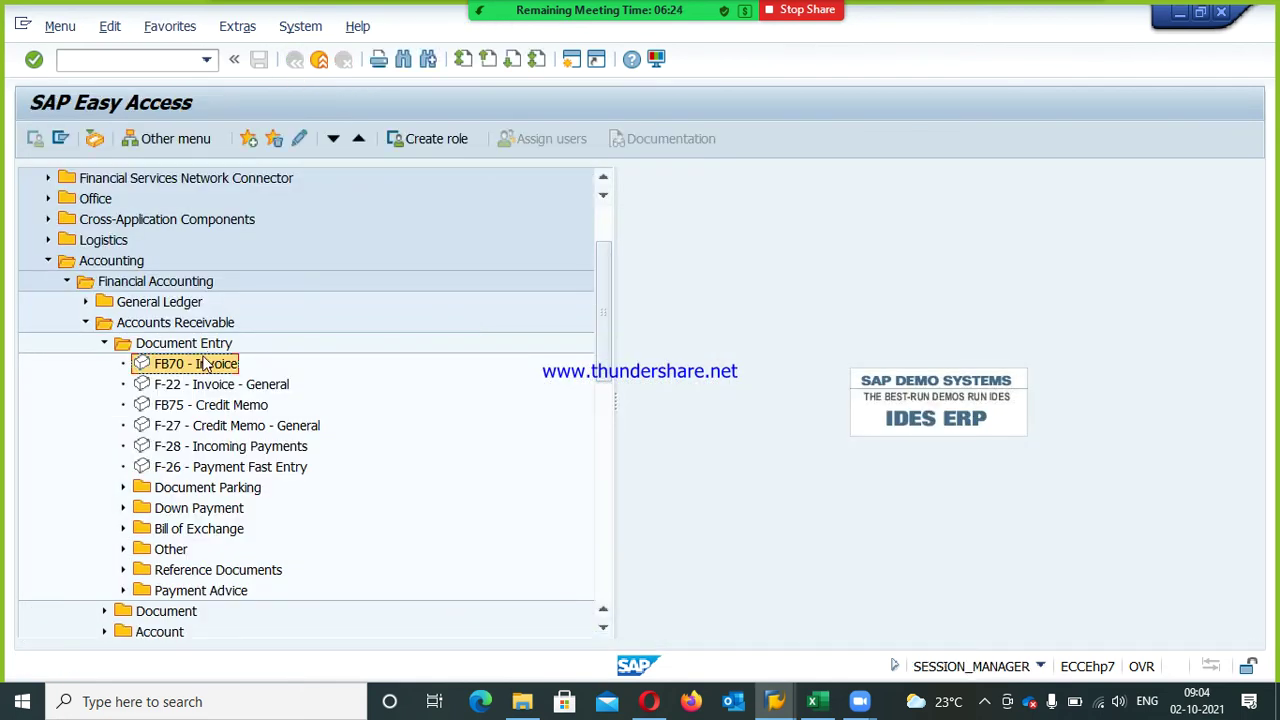
double_click(204, 366)
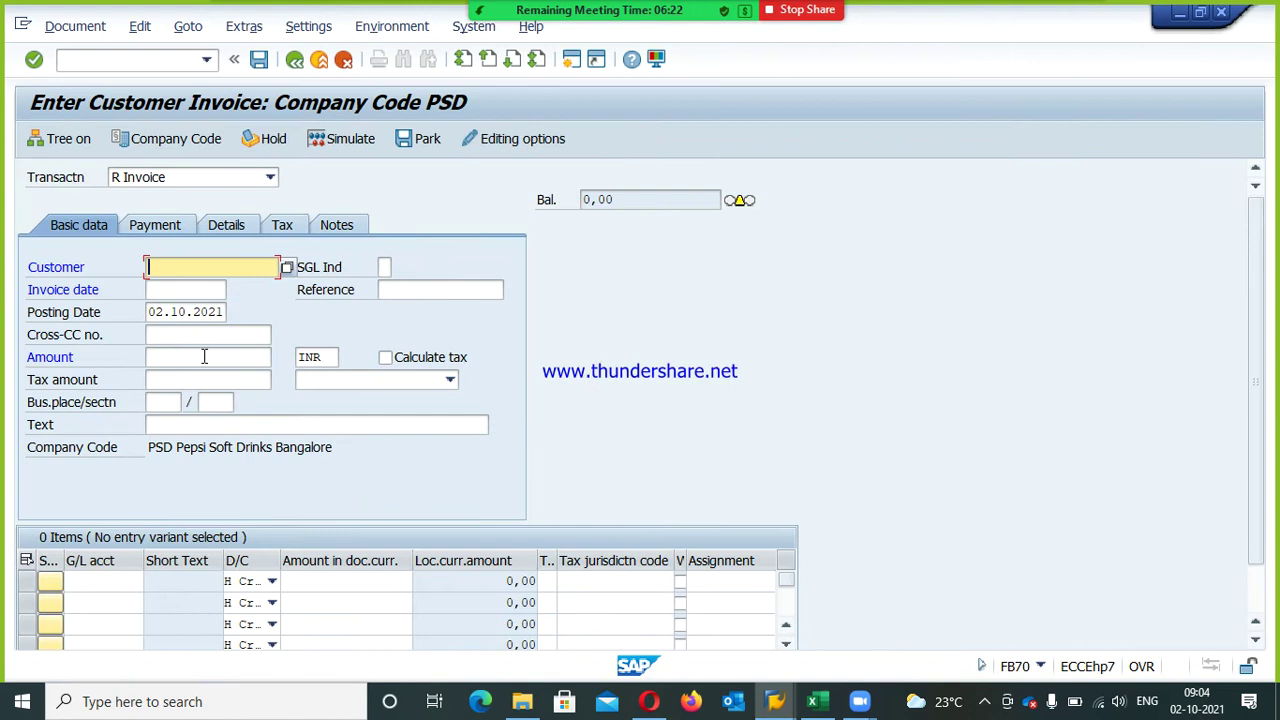
key(Down)
key(Return)
key(Tab)
text(02.0)
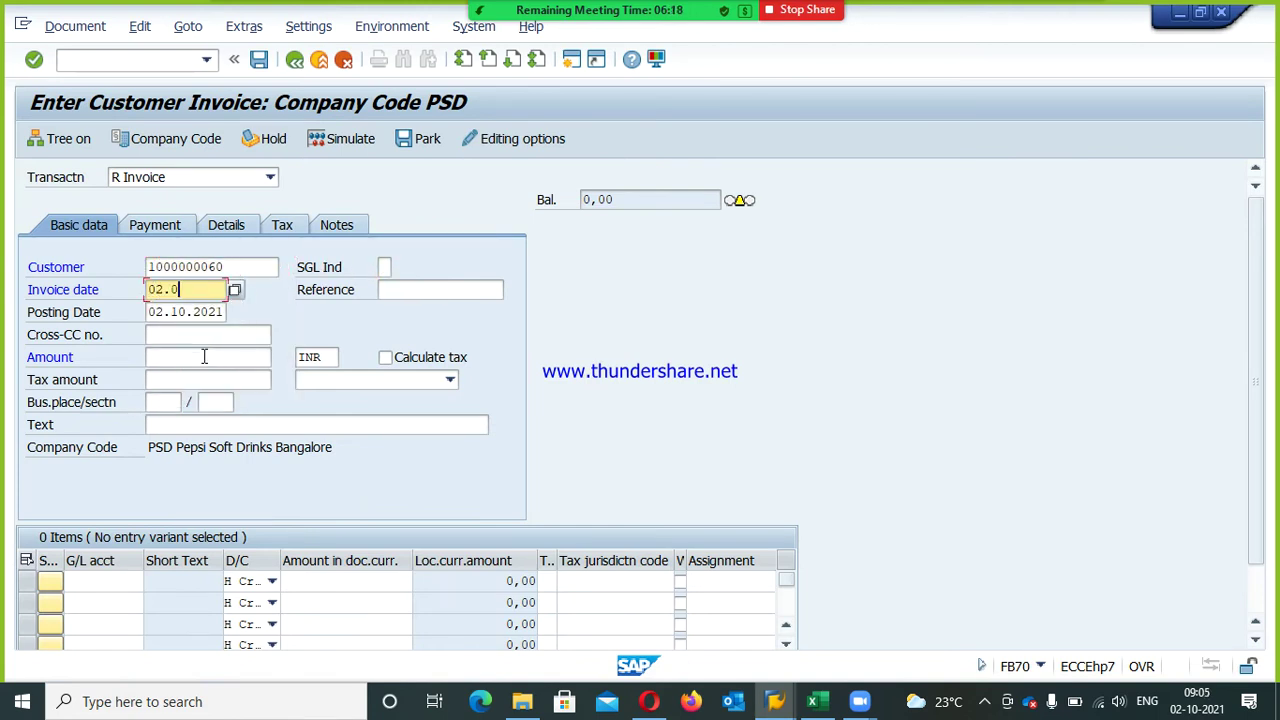
key(BackSpace)
key(Down)
key(Return)
Enter the invoice amount 500000 and the header text Sales Invoice Posting
key(Tab)
key(Tab)
key(Tab)
text(500000)
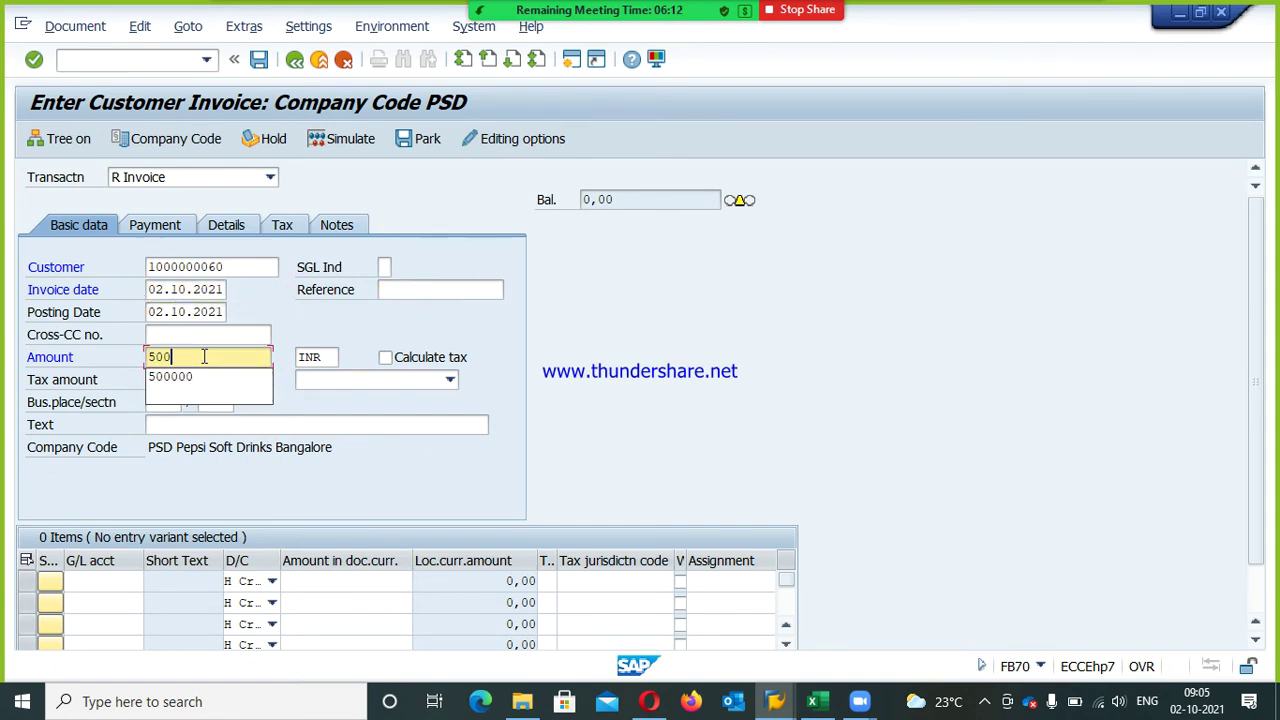
key(Tab)
key(Tab)
key(Tab)
key(Tab)
key(Tab)
key(Tab)
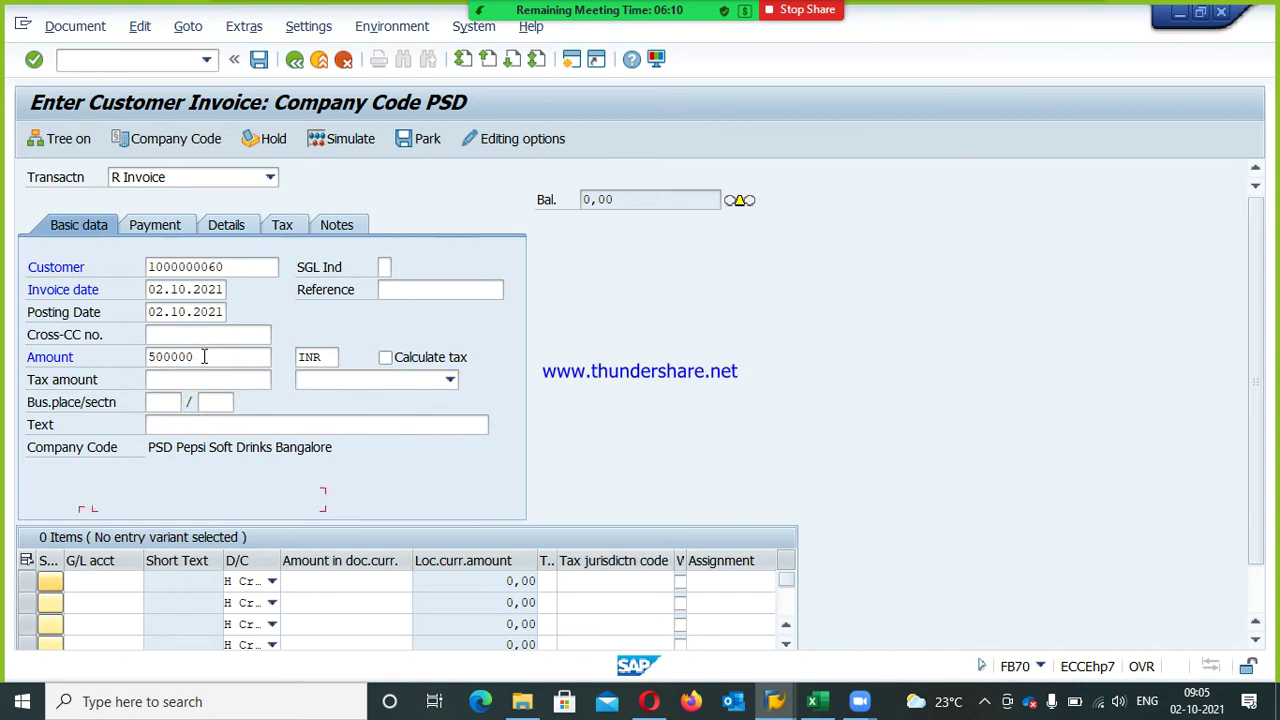
text(sales)
key(Down)
key(Return)
key(Tab)
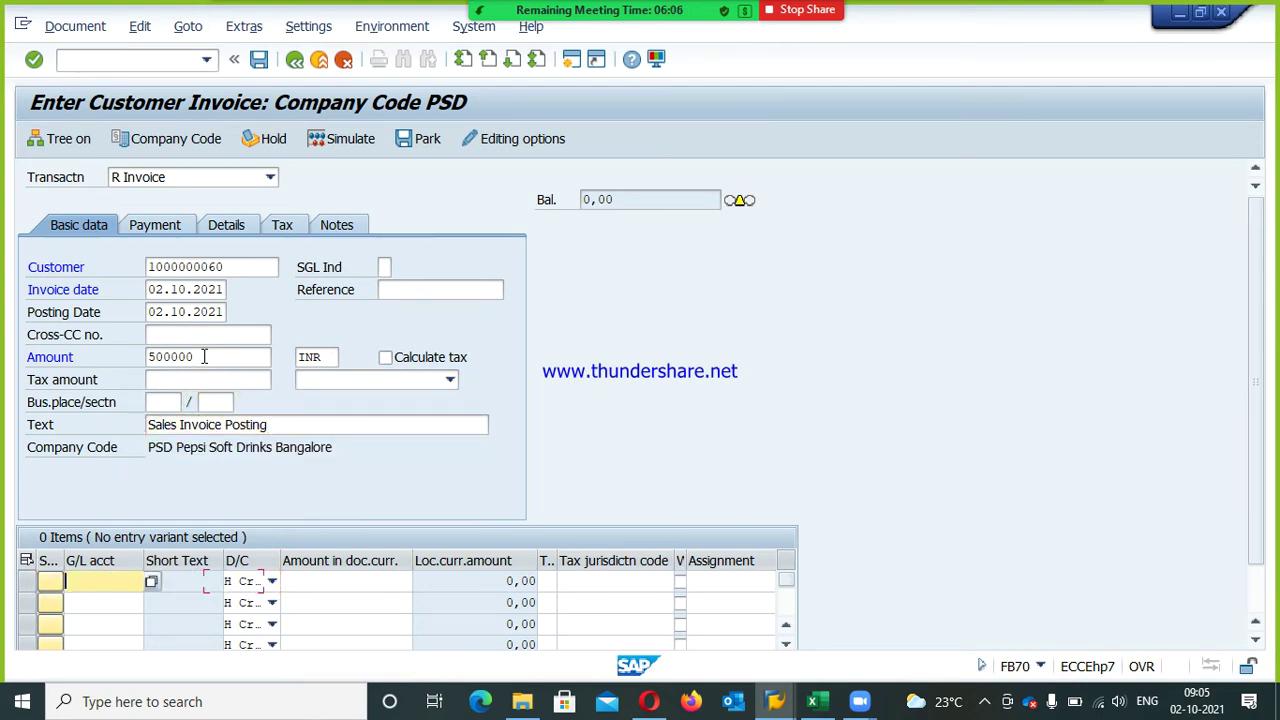
Fill in the first invoice item with G/L account 300000 and the credit amount 500000
text(300000)
key(Tab)
key(Tab)
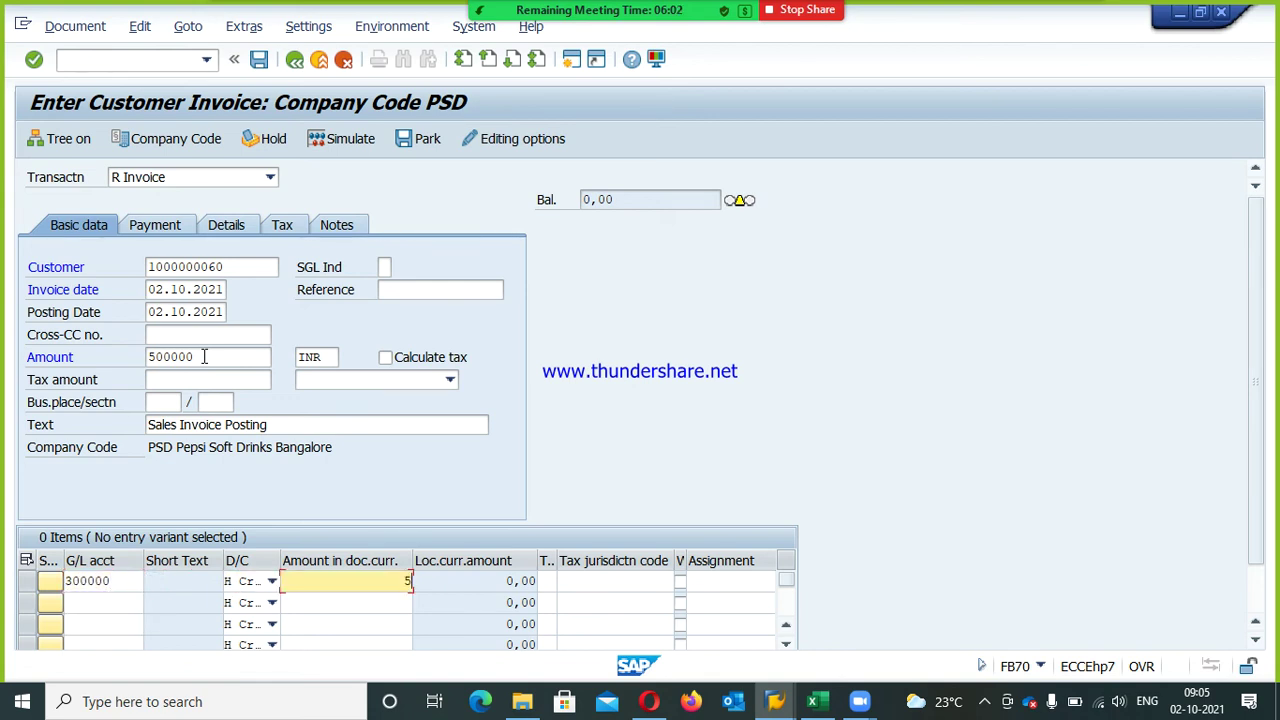
key(Return)
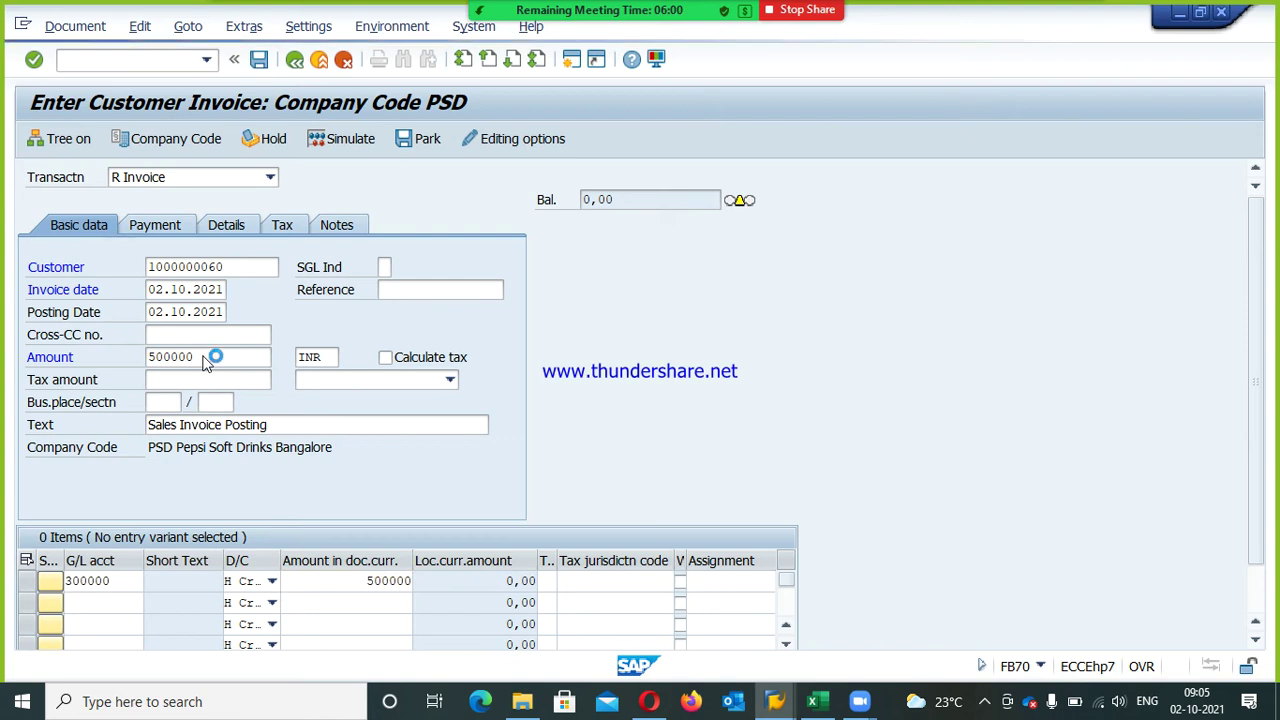
key(Return)
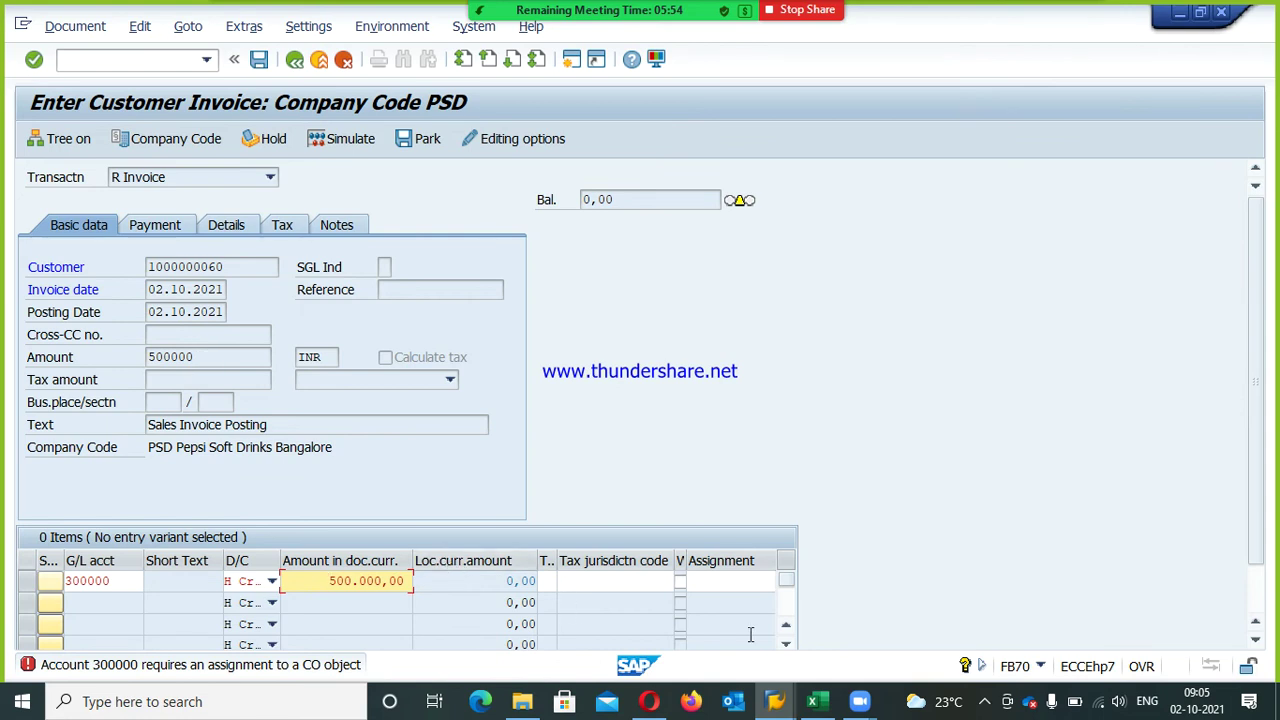
Assign profit center PSD-COLA from the standard hierarchy to the 300000 invoice item
click(1257, 645)
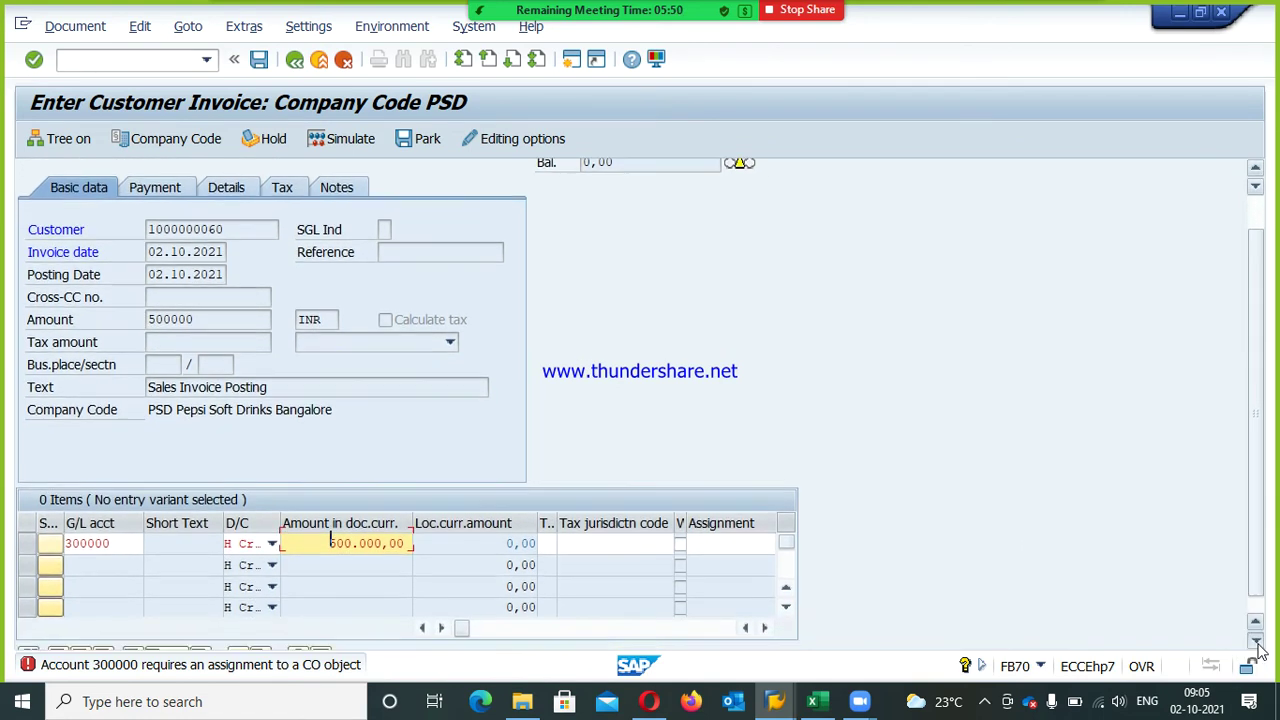
click(1257, 645)
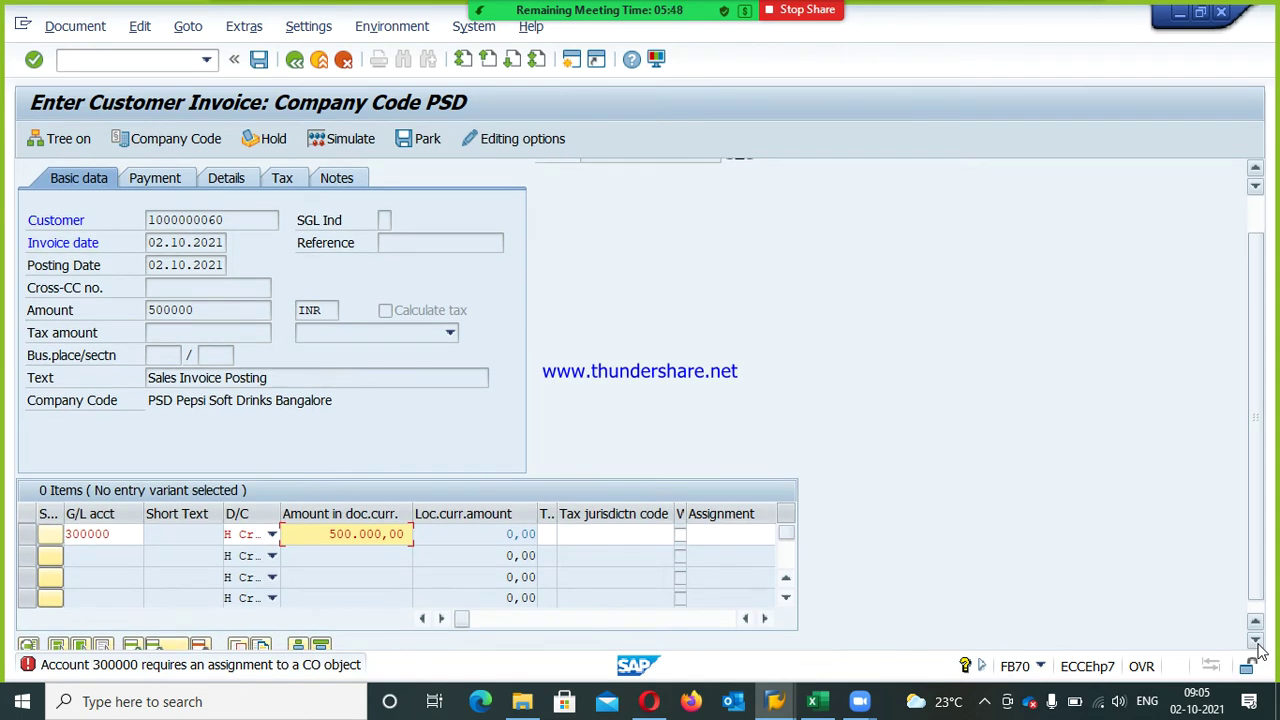
click(766, 619)
click(766, 619)
click(766, 619)
click(766, 619)
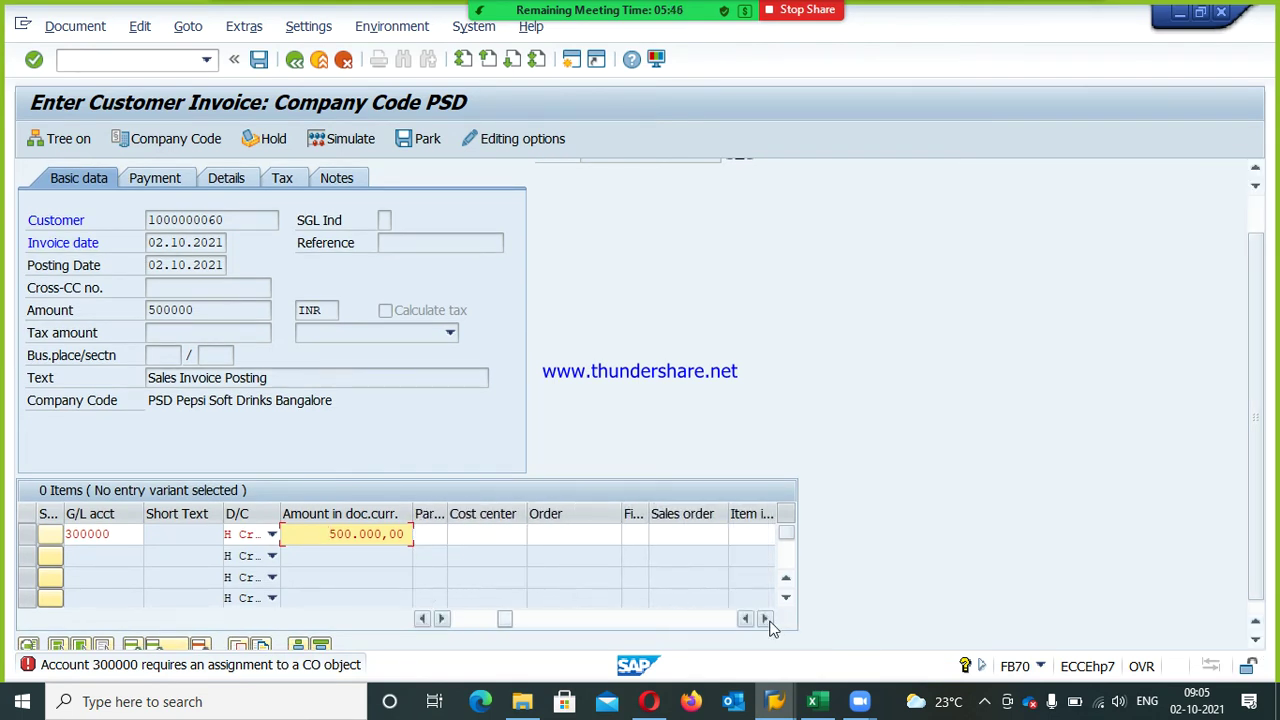
click(766, 619)
click(766, 619)
click(766, 619)
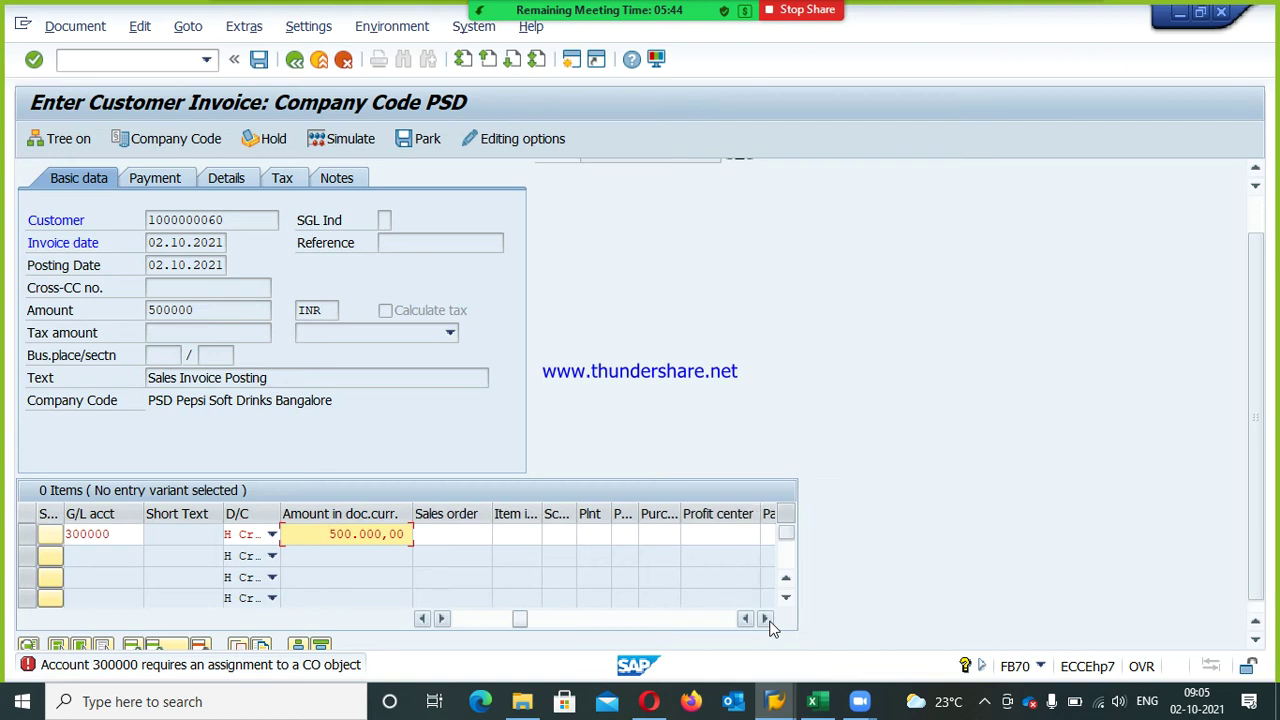
click(725, 537)
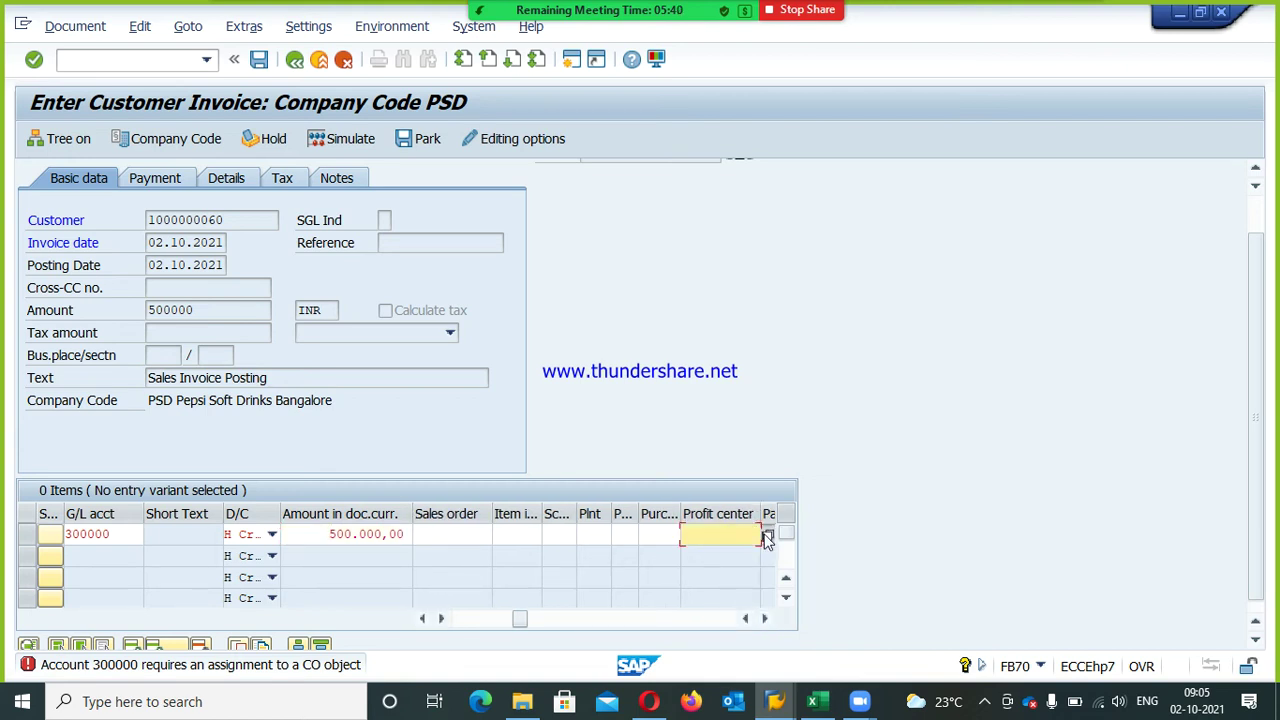
click(767, 537)
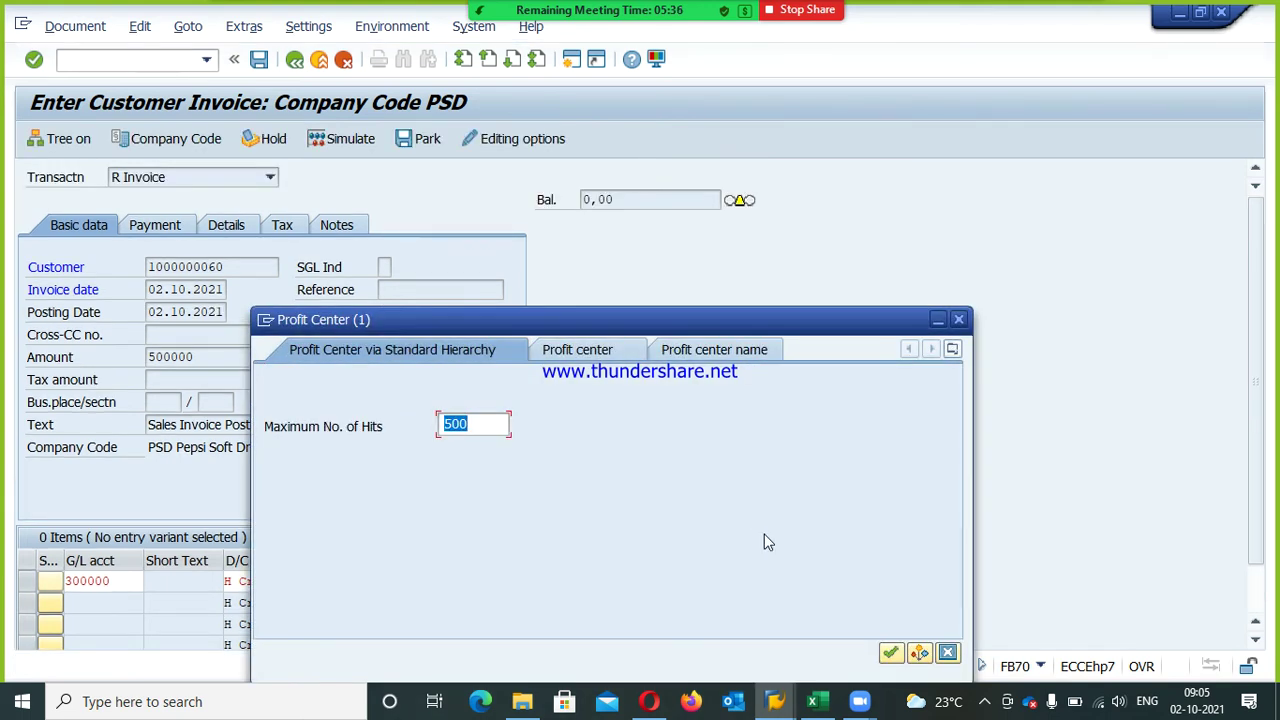
key(Return)
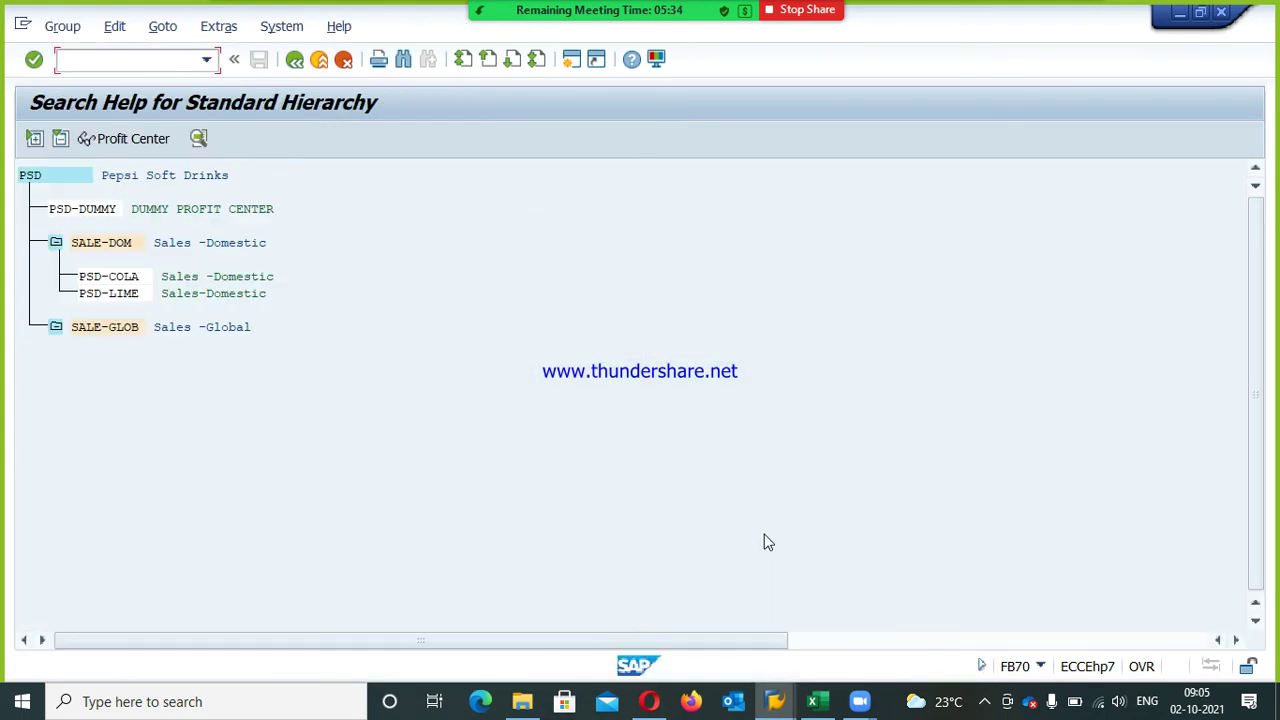
double_click(140, 280)
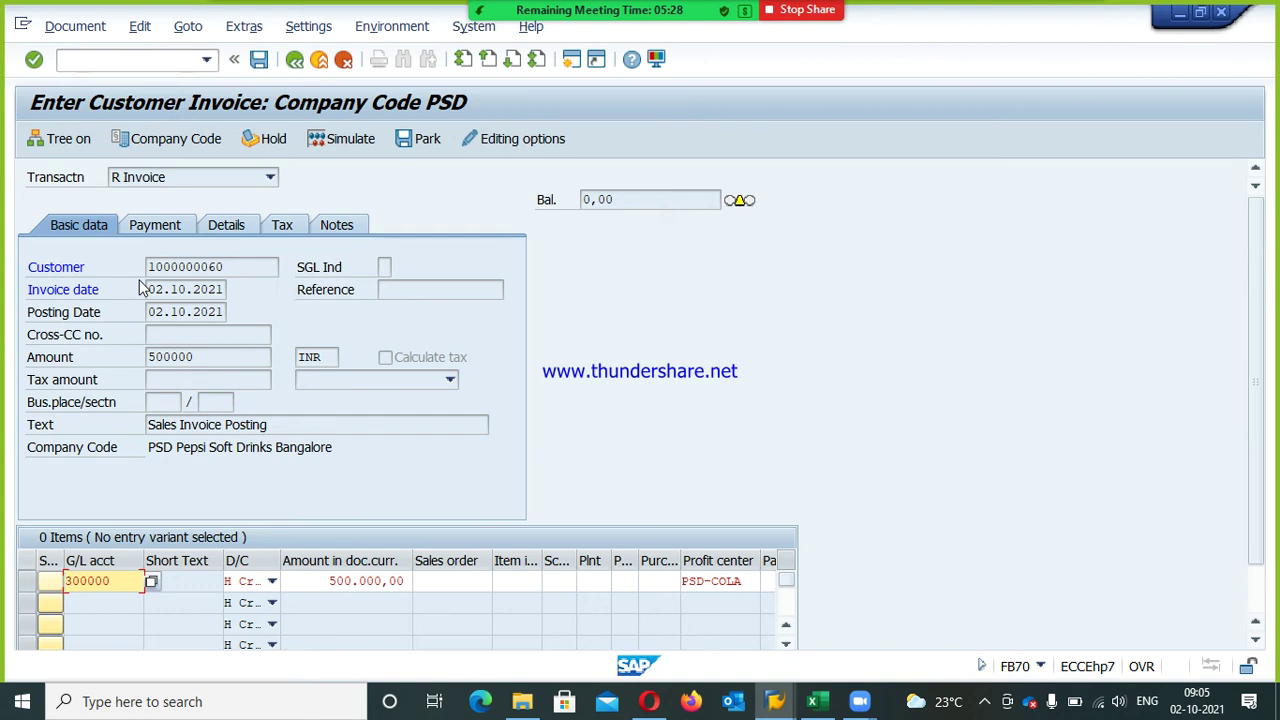
Validate the completed invoice item past the tax and account assignment messages and post the customer invoice
key(Return)
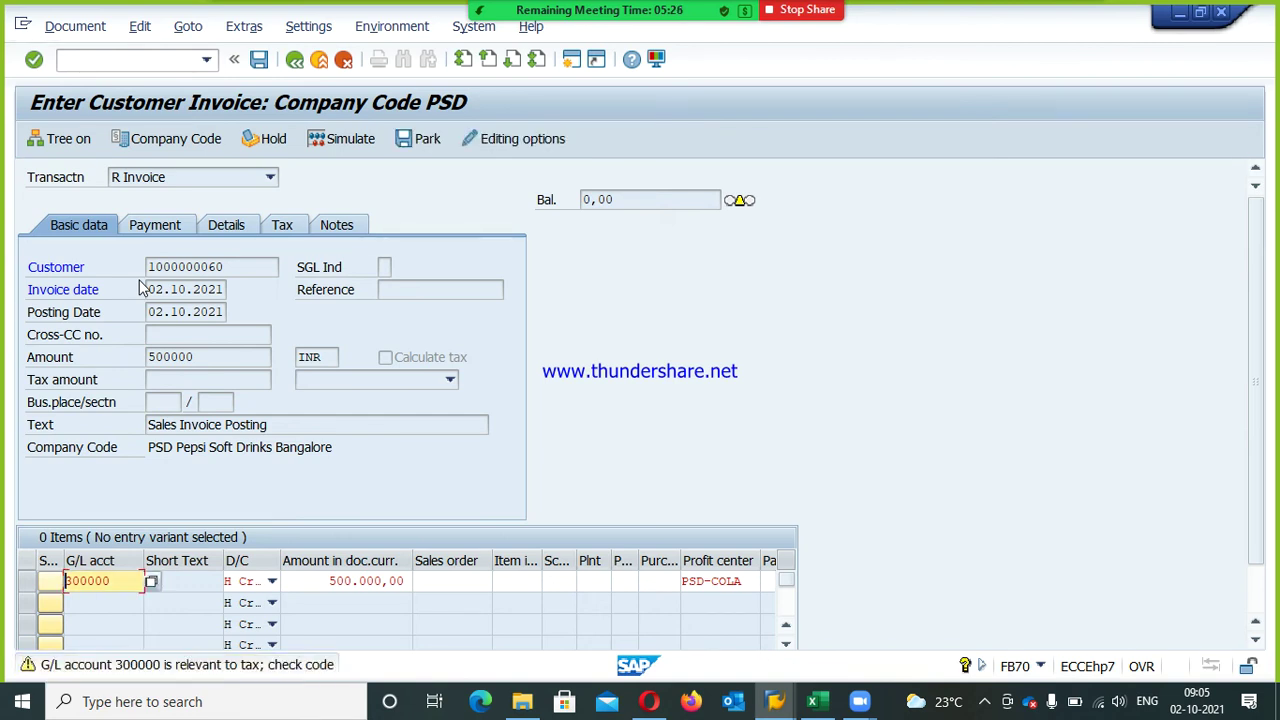
key(Return)
key(Return)
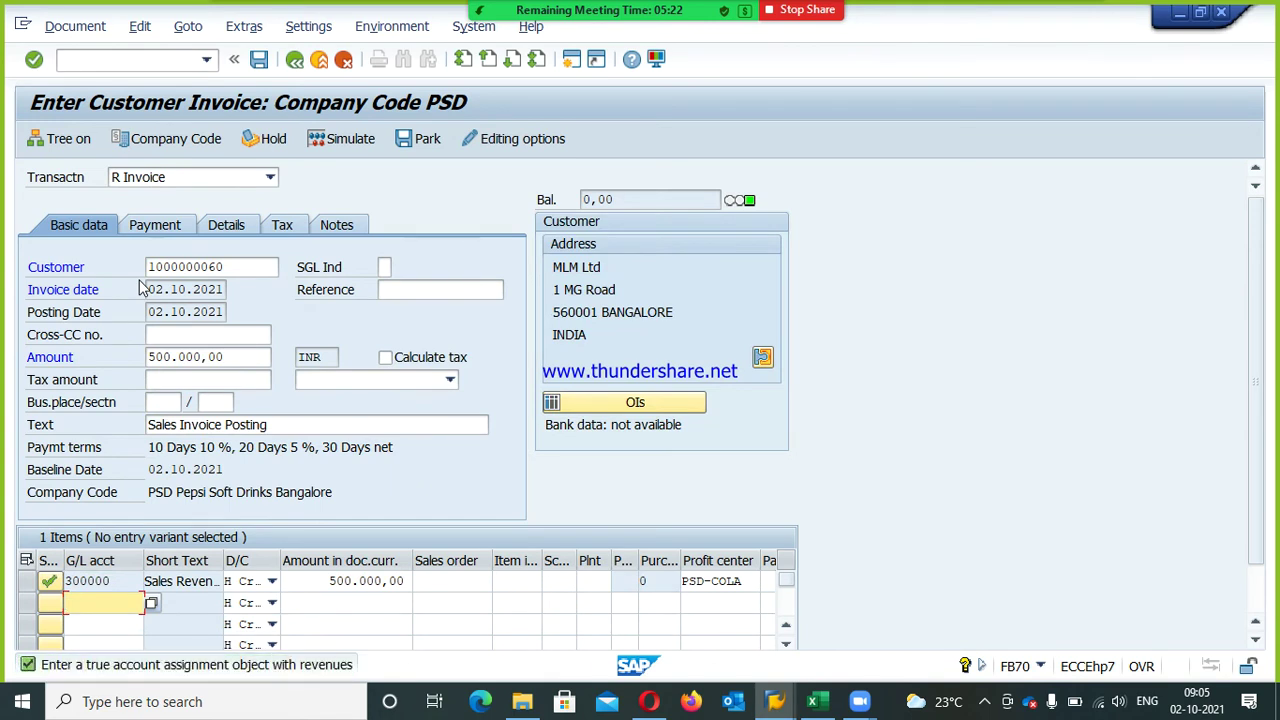
click(258, 60)
click(258, 60)
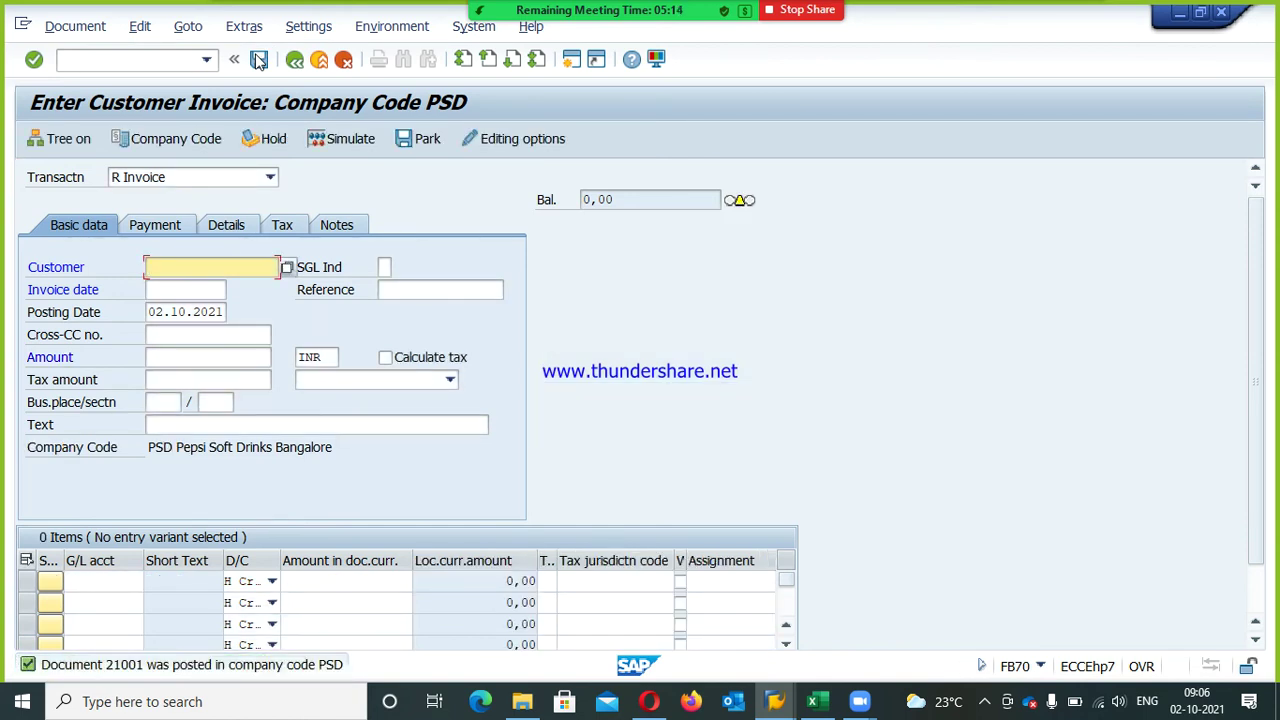
Exit the customer invoice entry and start transaction FBL5N for the customer line items
click(328, 60)
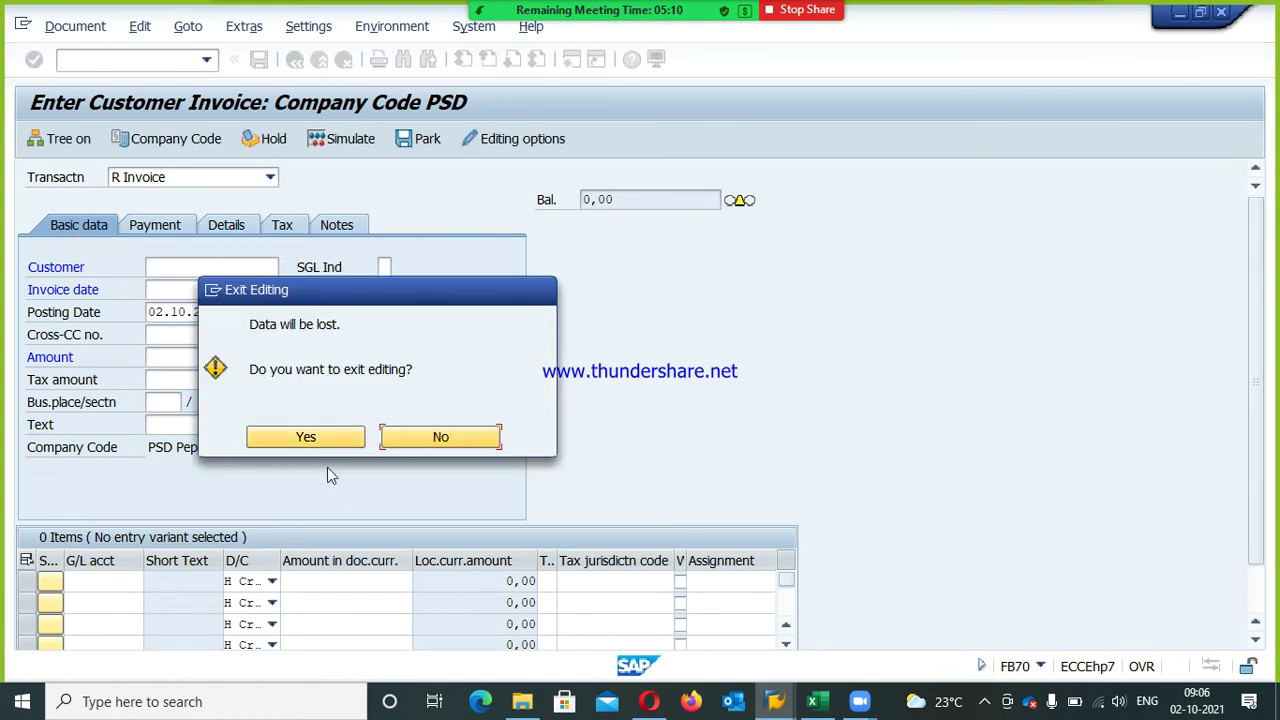
click(325, 446)
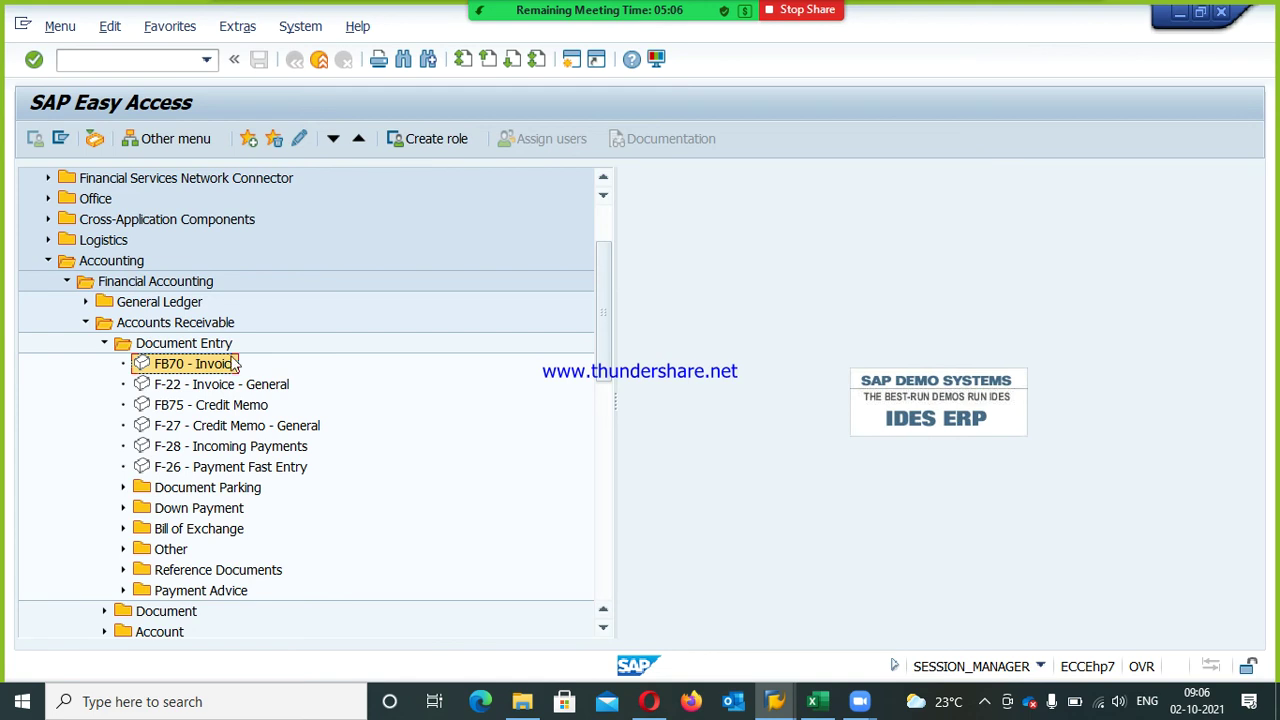
click(129, 66)
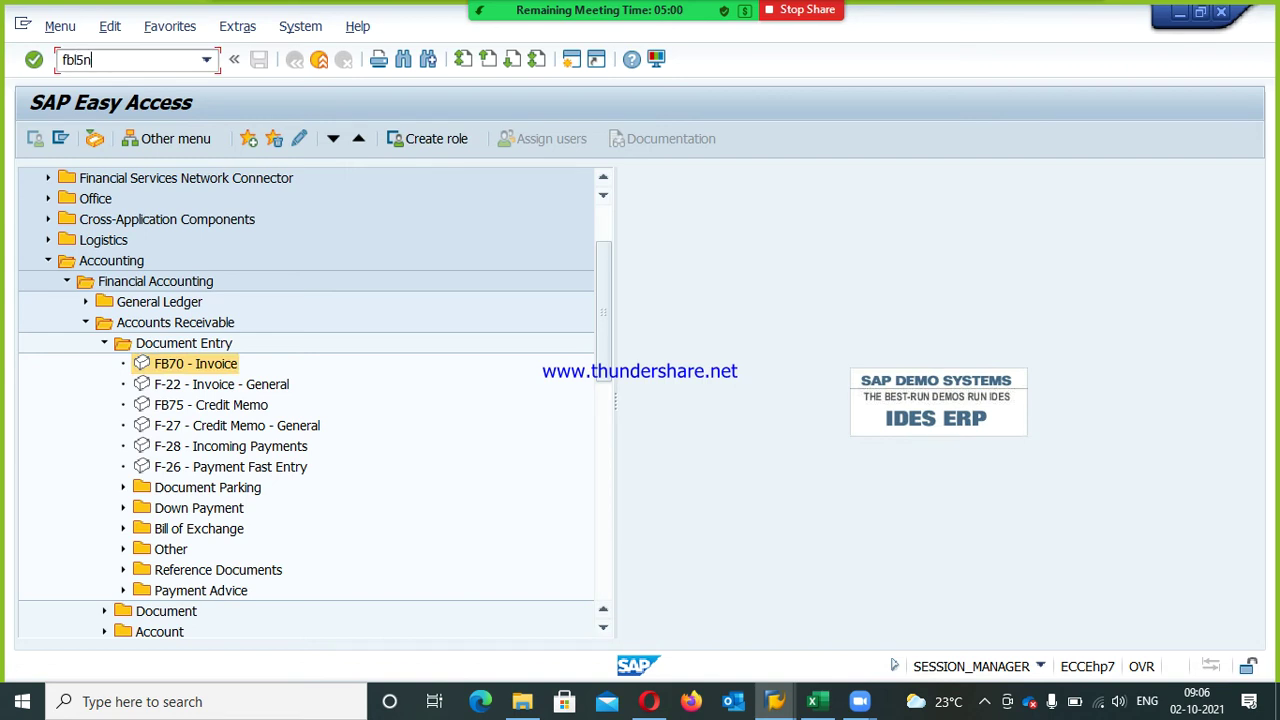
key(Return)
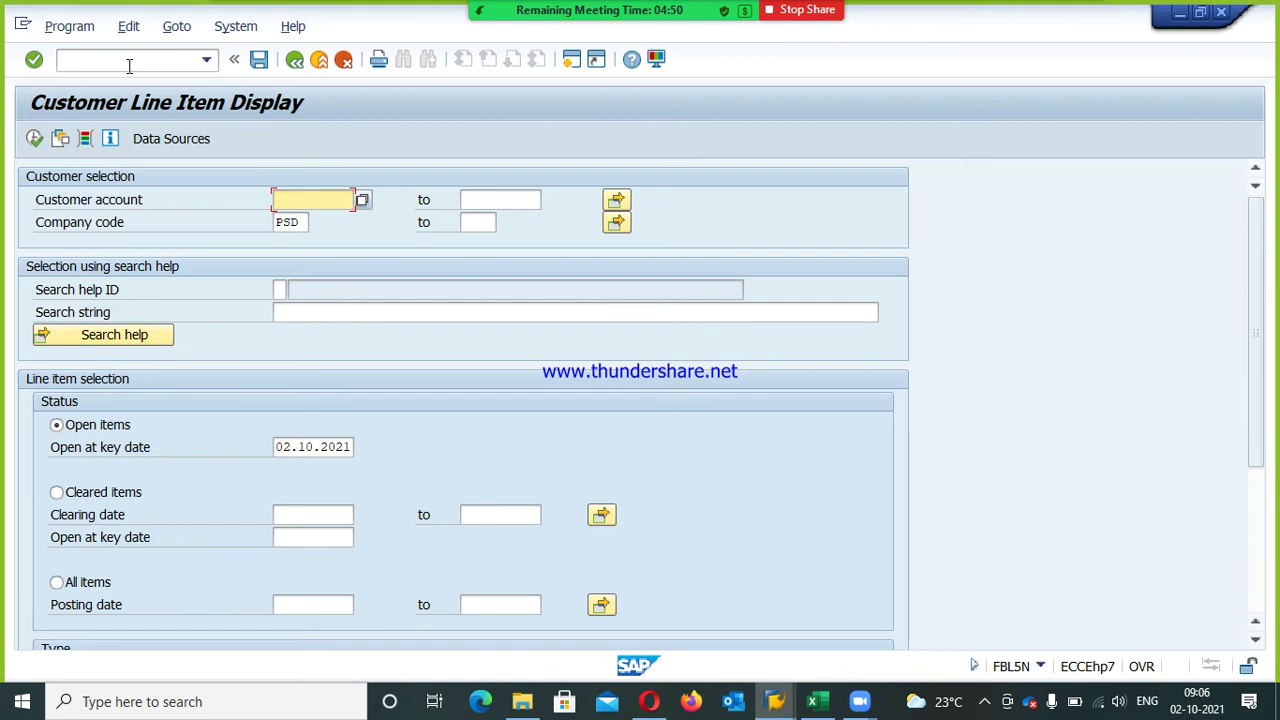
Look up customer MLM Ltd in company code PSD and display all of its line items, both open and cleared
click(362, 199)
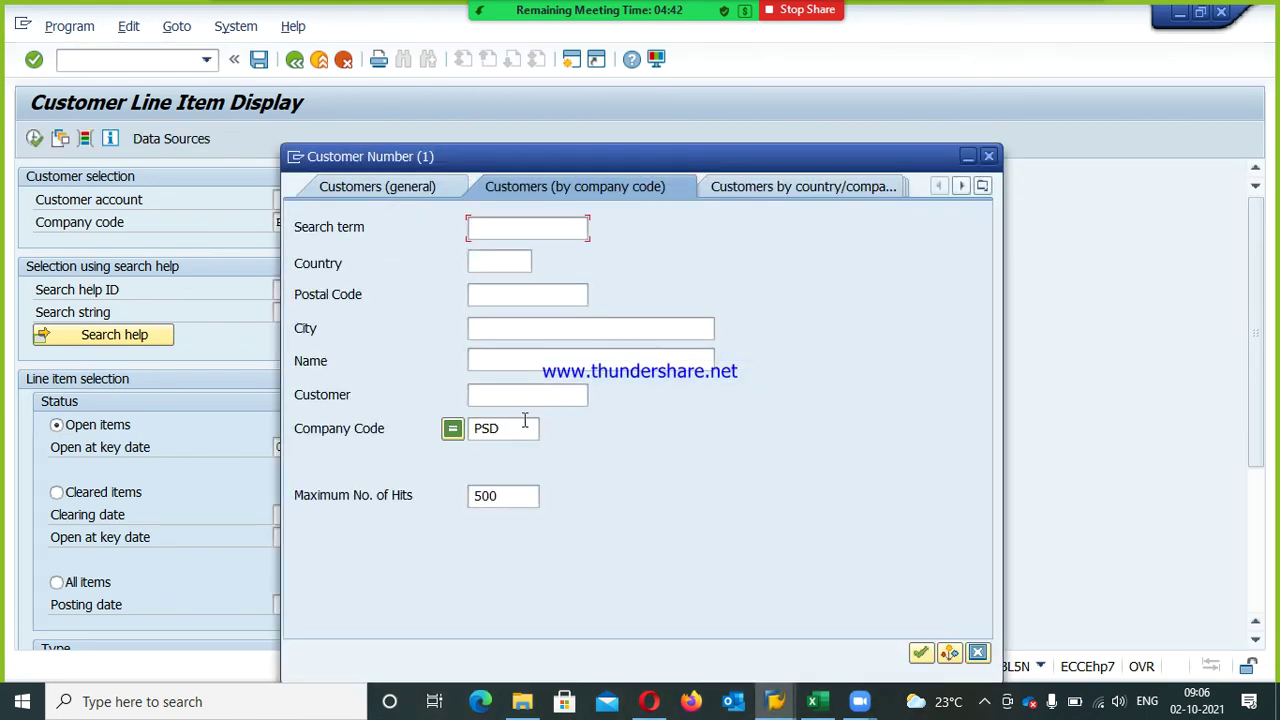
key(Return)
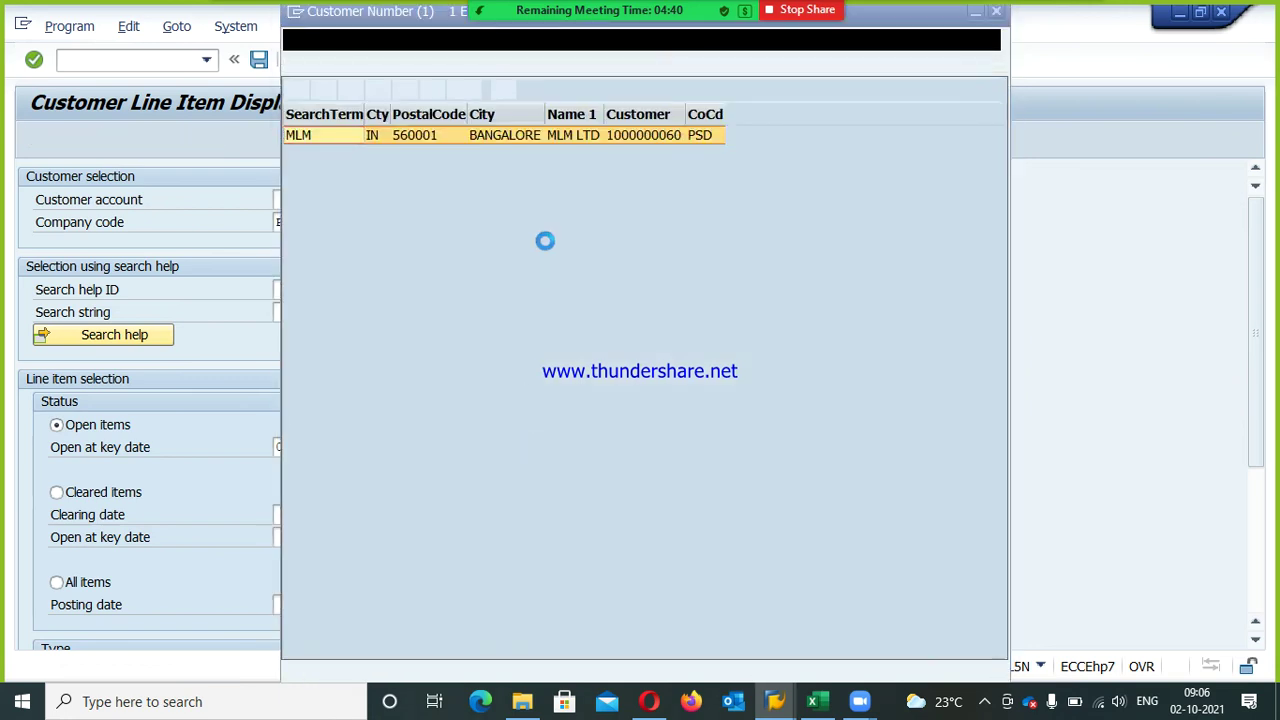
double_click(564, 142)
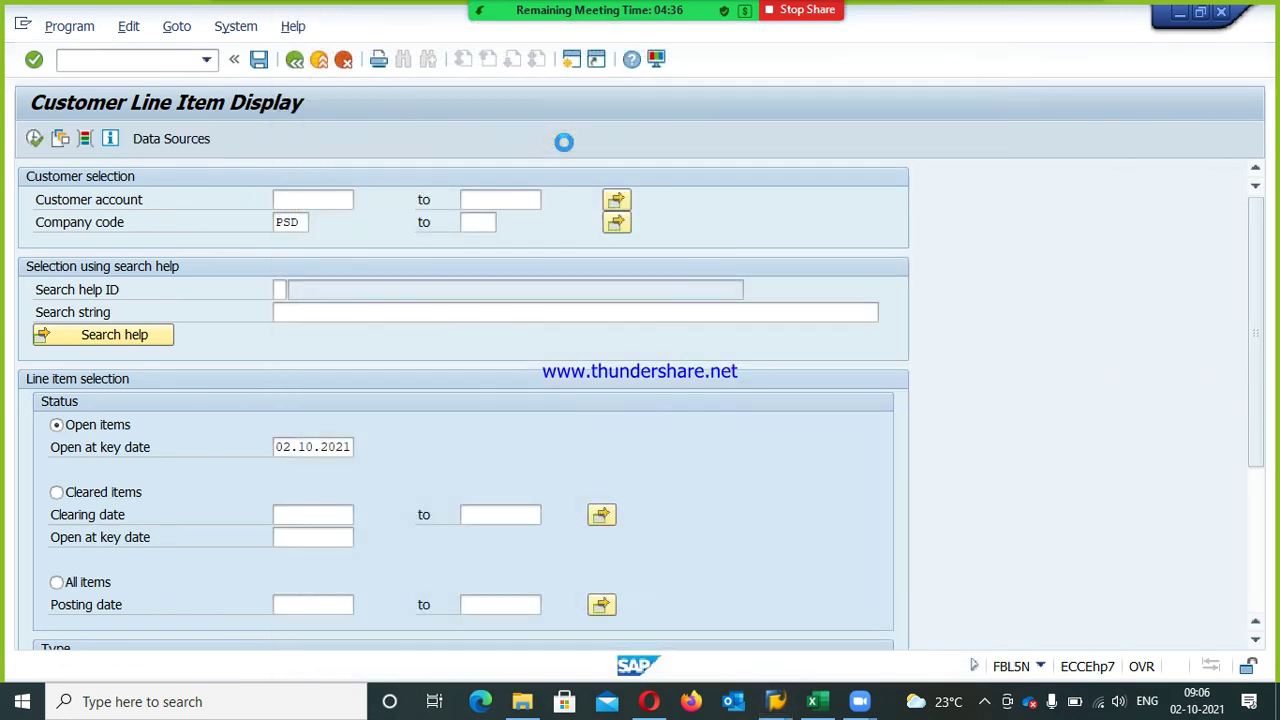
click(309, 224)
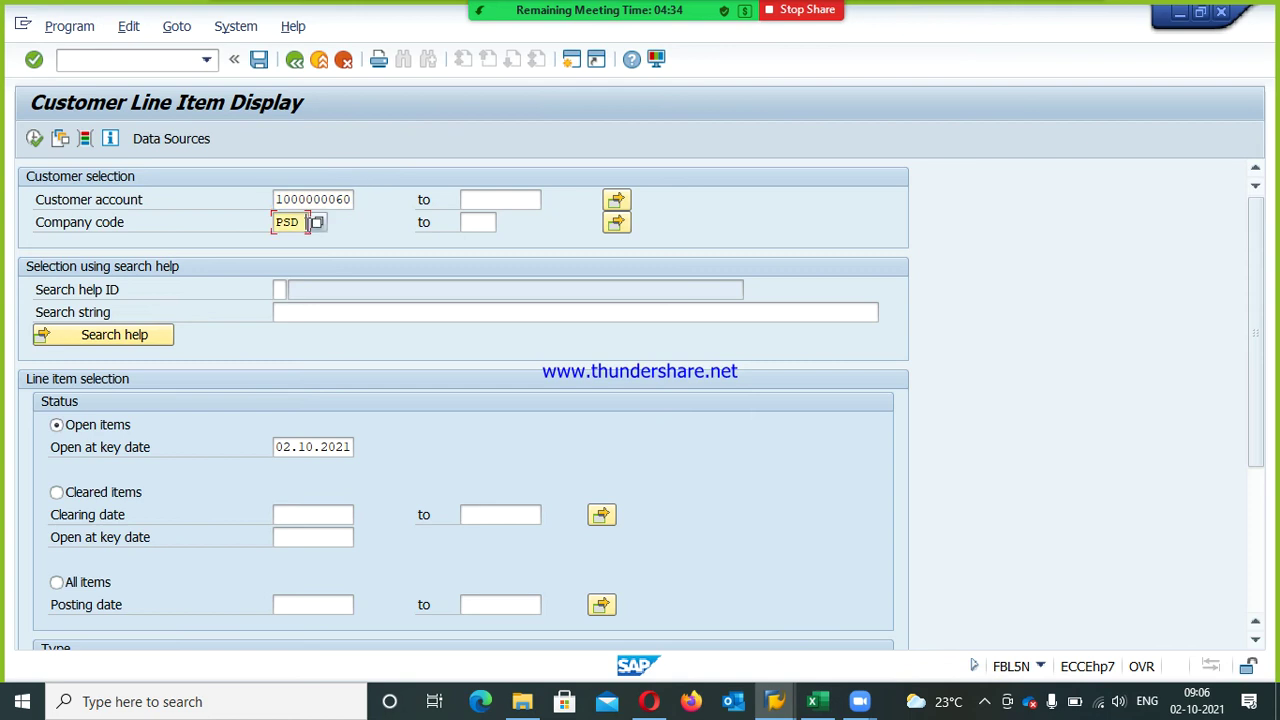
click(102, 584)
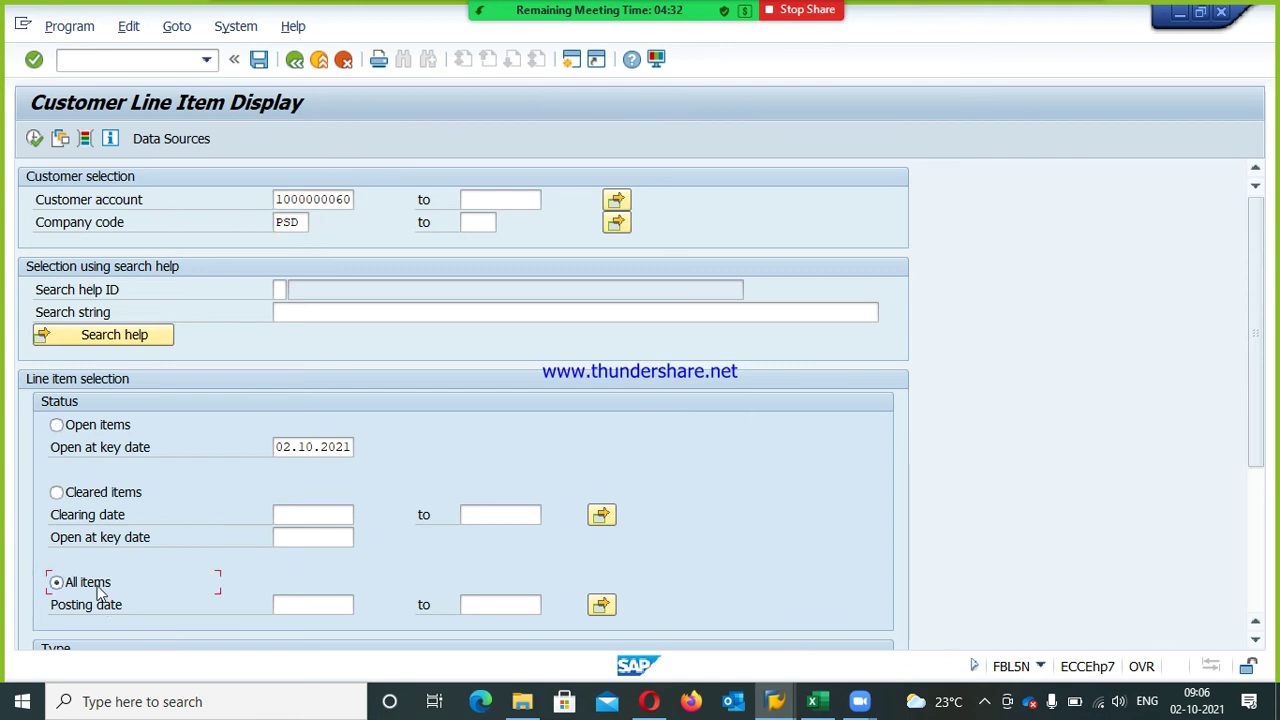
click(33, 140)
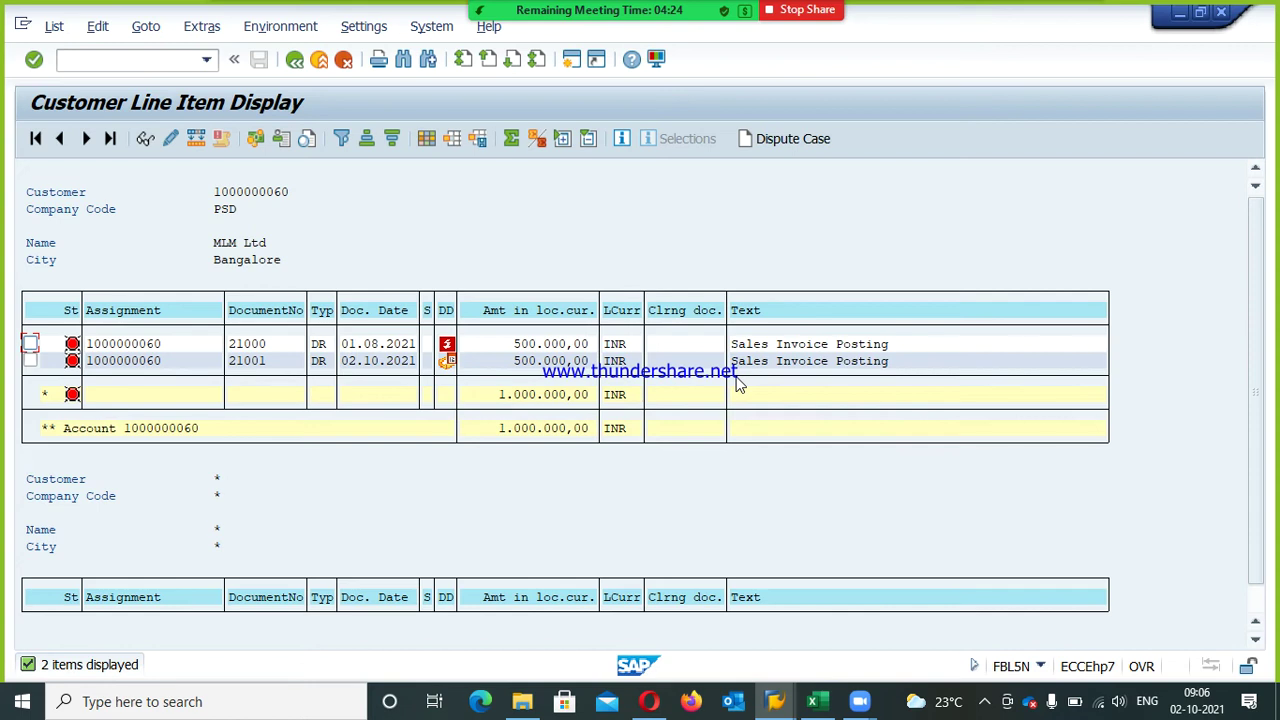
Add the hidden Profit Center field as a column to the line item list layout and apply the layout
click(432, 140)
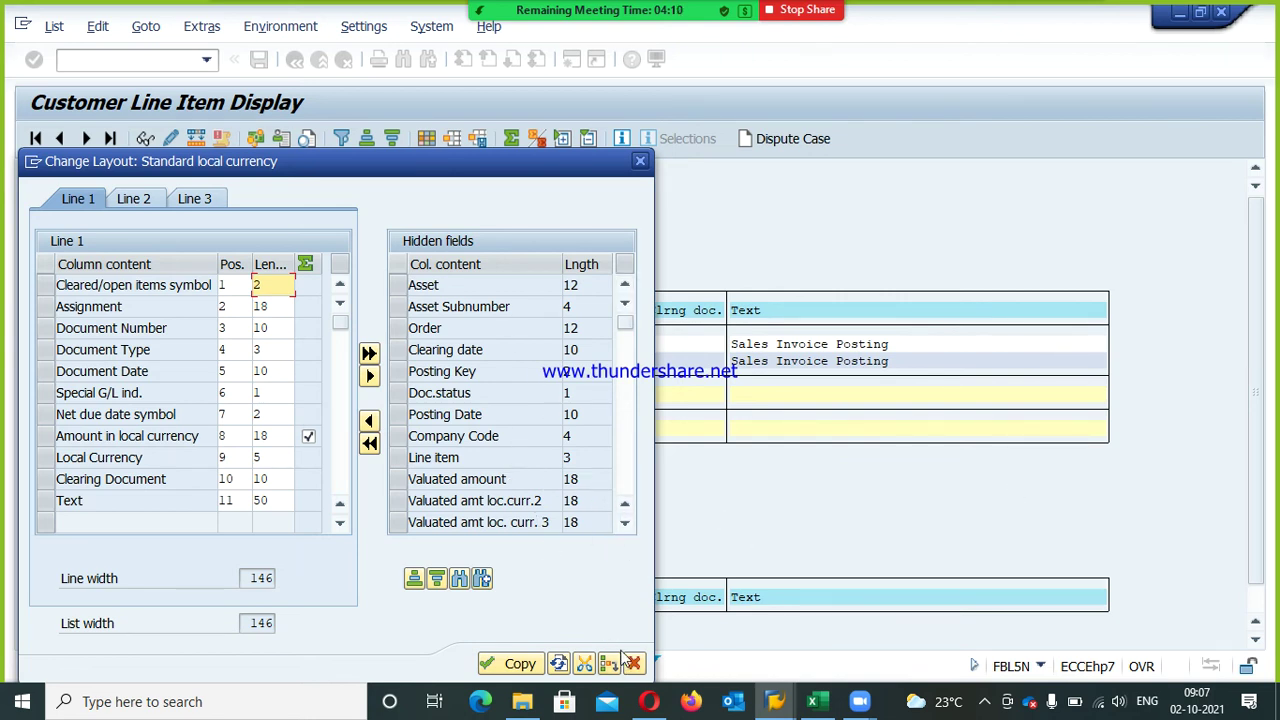
click(625, 524)
click(625, 524)
click(625, 524)
click(625, 524)
click(625, 524)
click(625, 524)
click(625, 524)
click(625, 524)
click(625, 524)
click(625, 524)
click(625, 524)
click(625, 524)
click(625, 524)
click(625, 524)
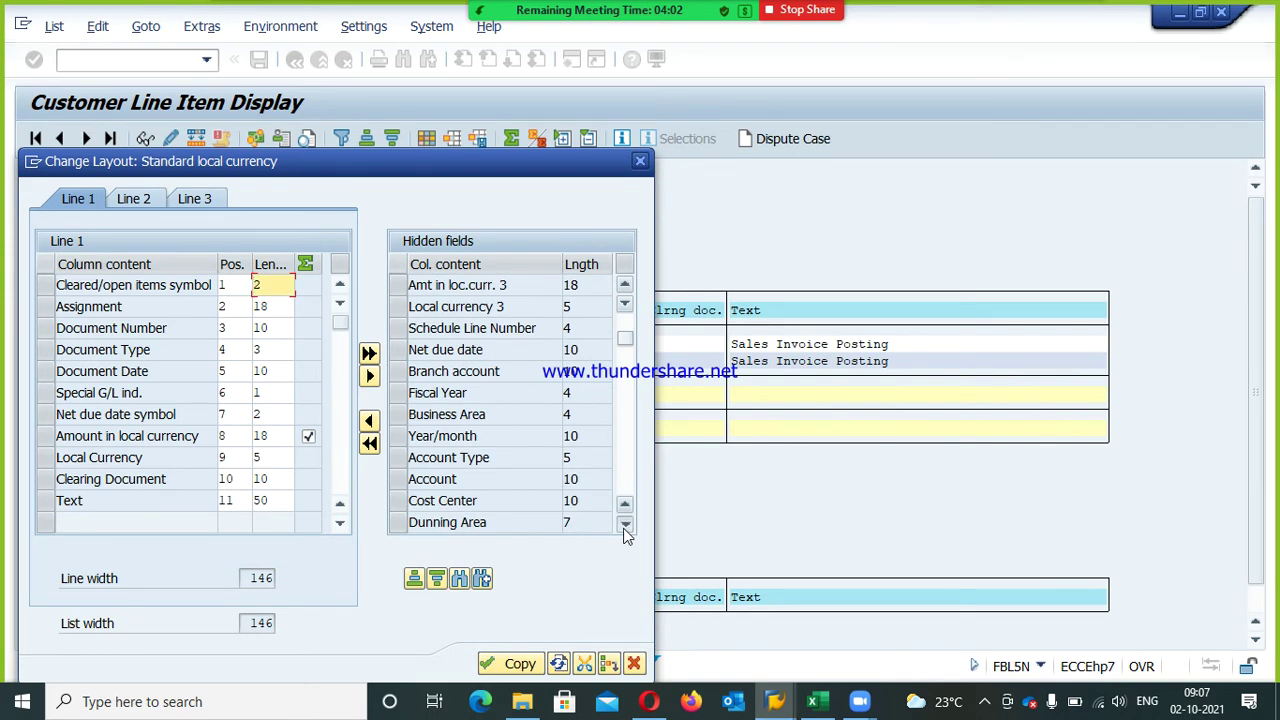
click(625, 524)
click(625, 524)
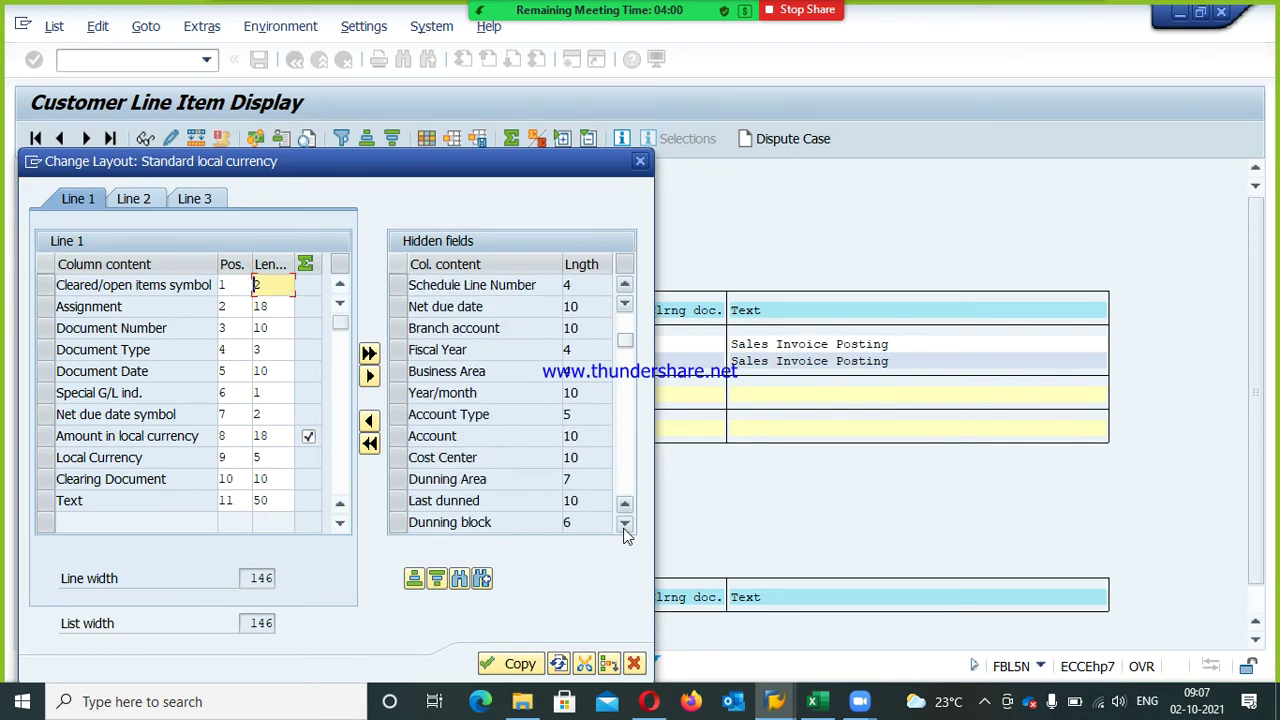
click(623, 528)
click(623, 528)
click(624, 525)
click(624, 525)
click(624, 525)
click(624, 525)
click(624, 525)
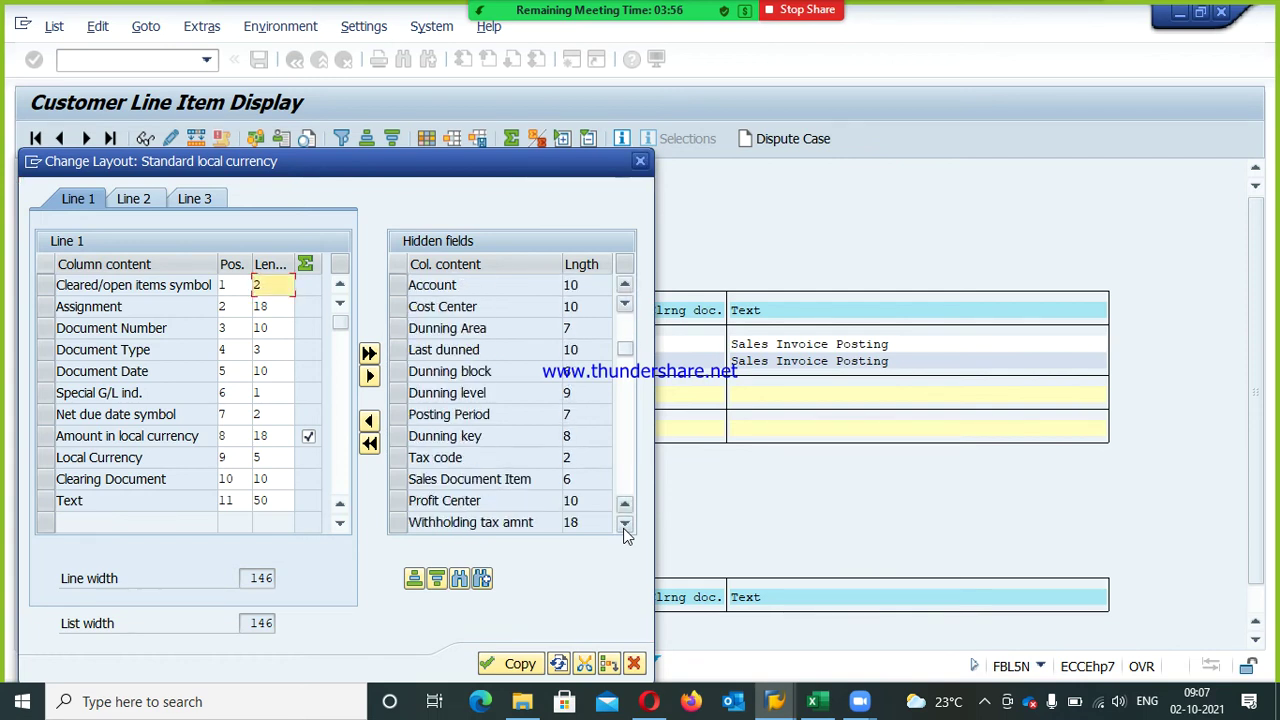
click(624, 525)
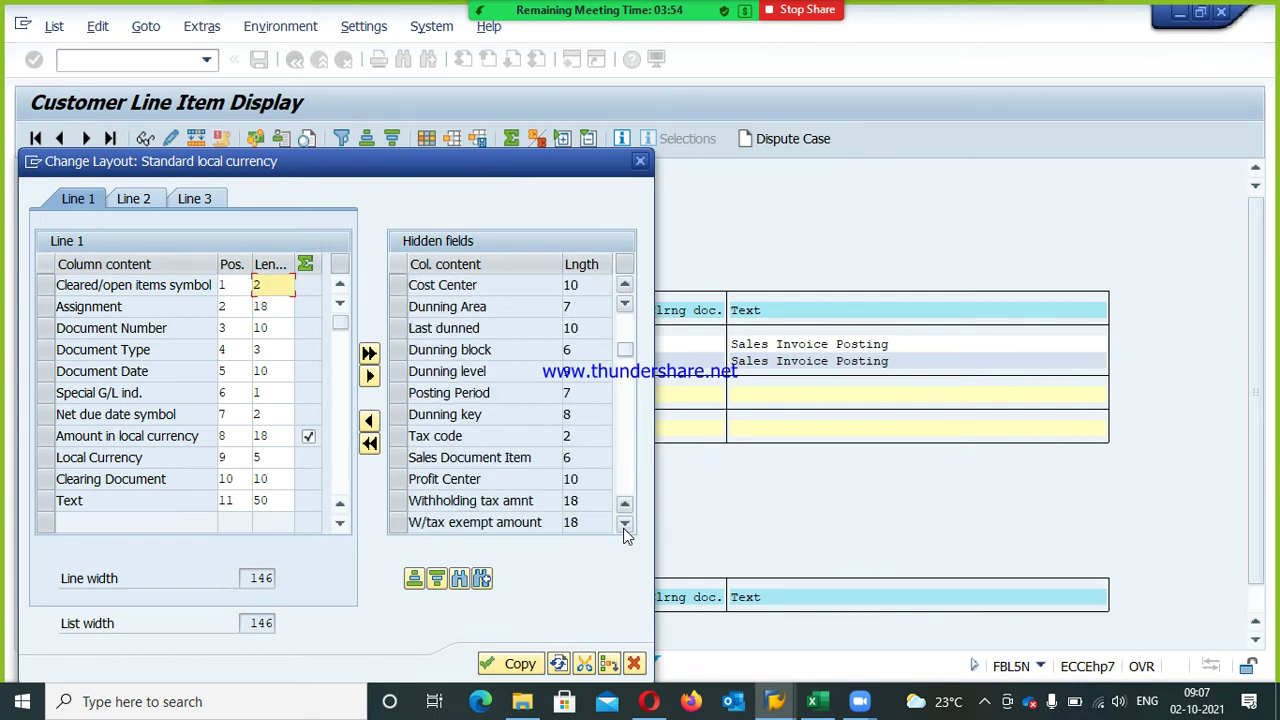
click(405, 481)
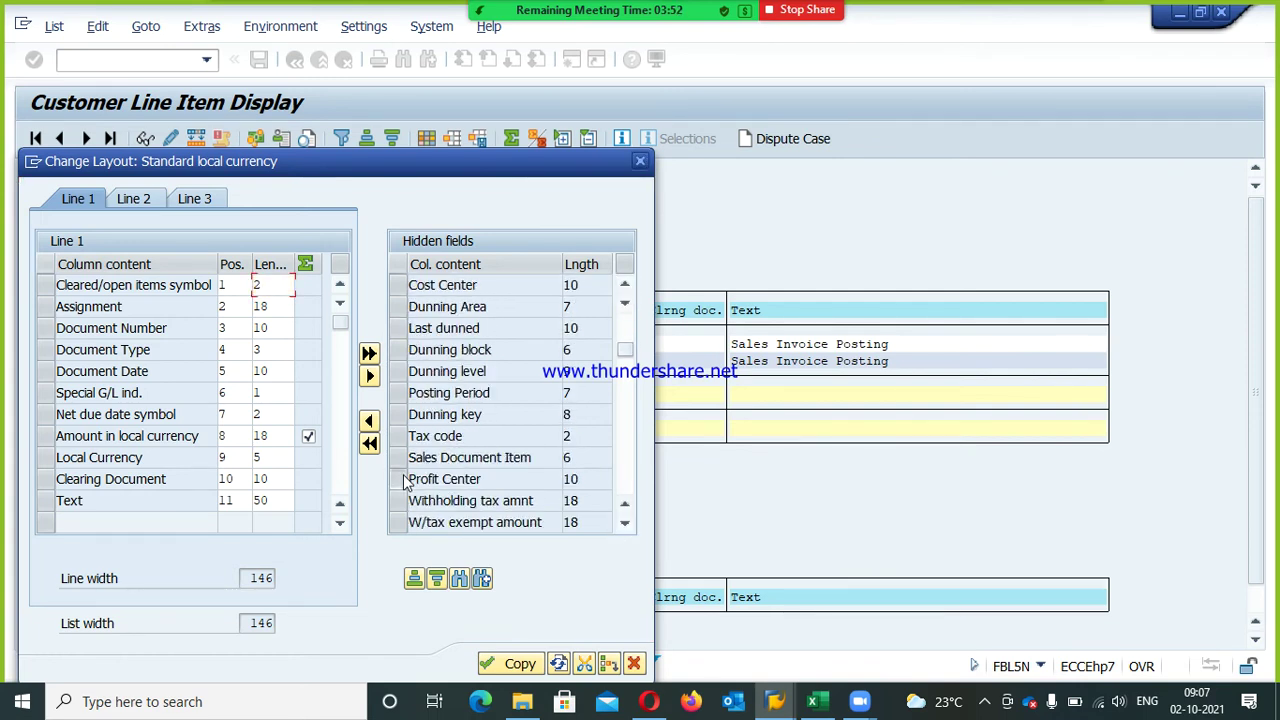
click(370, 422)
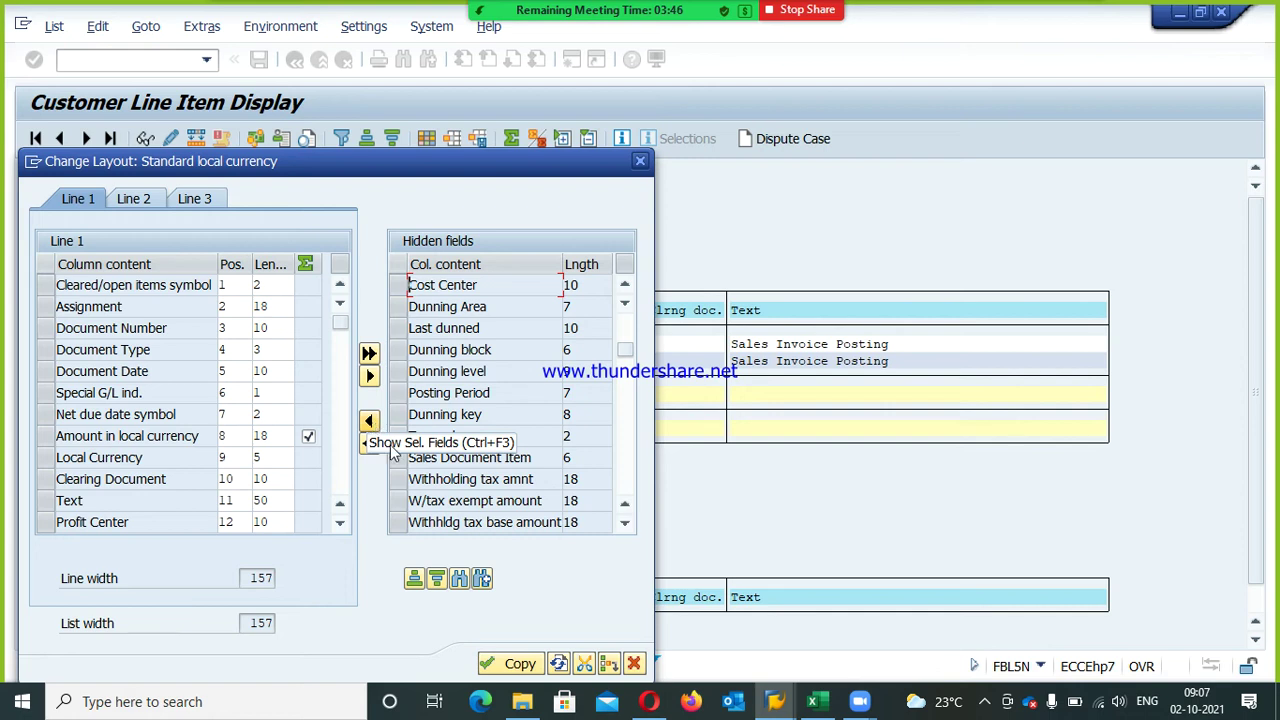
click(510, 668)
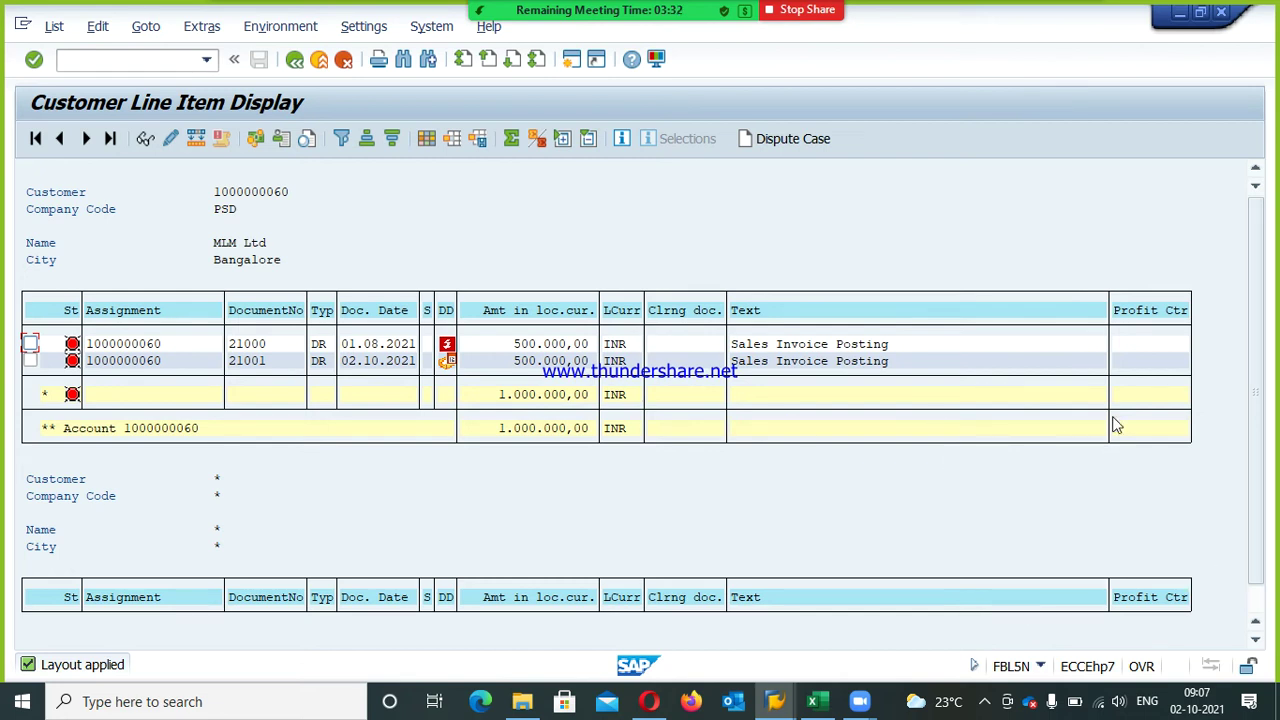
Open the invoice item dated 02.10.2021 in change mode, check its additional details and return to the line item list
click(540, 361)
double_click(540, 361)
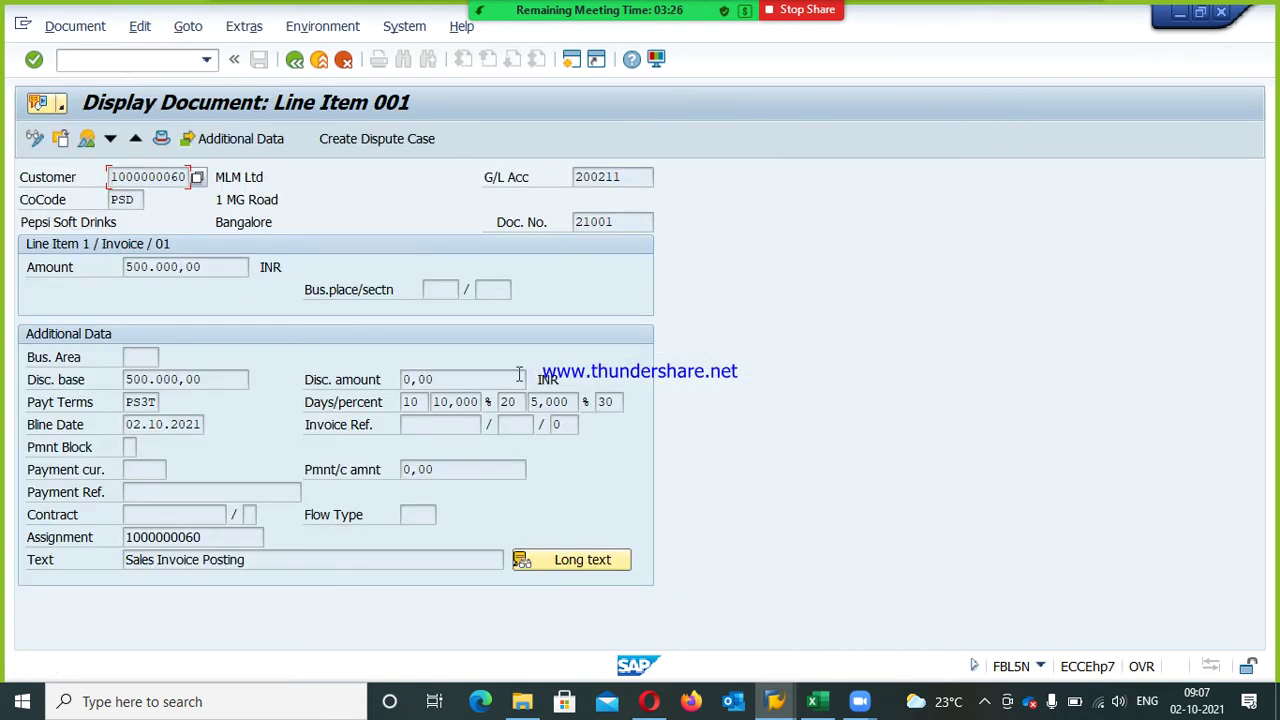
click(36, 139)
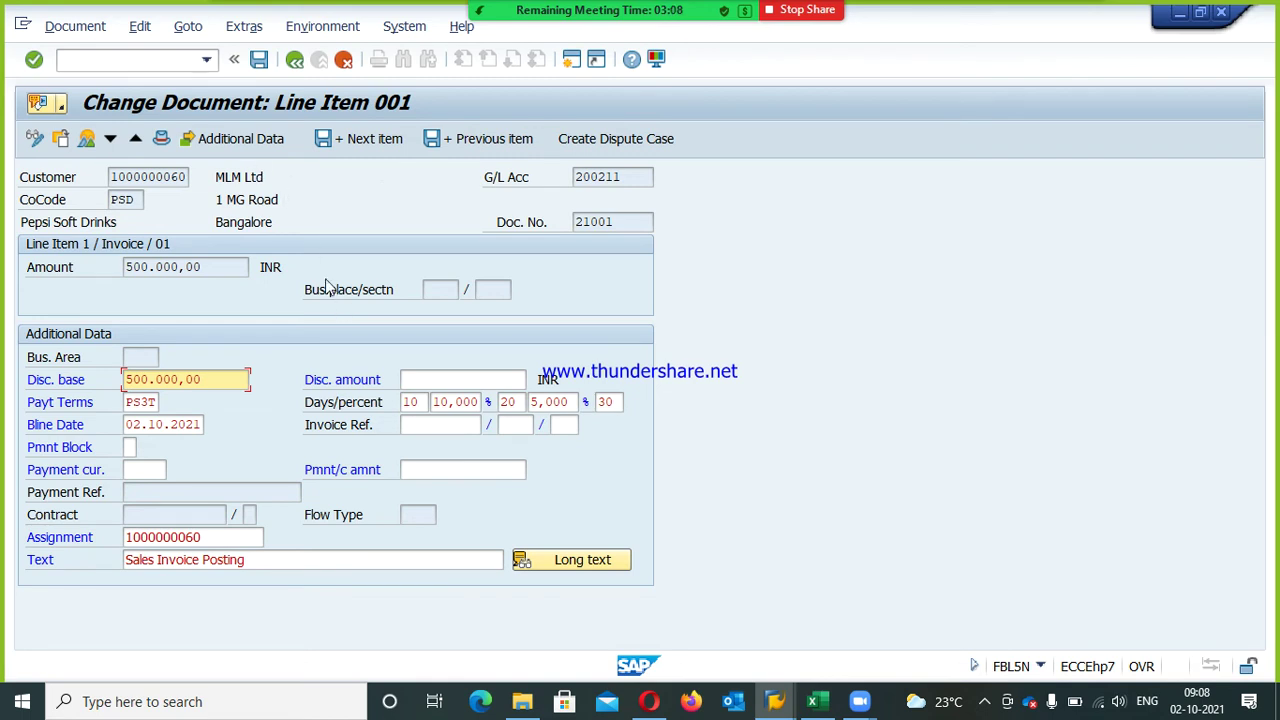
click(246, 146)
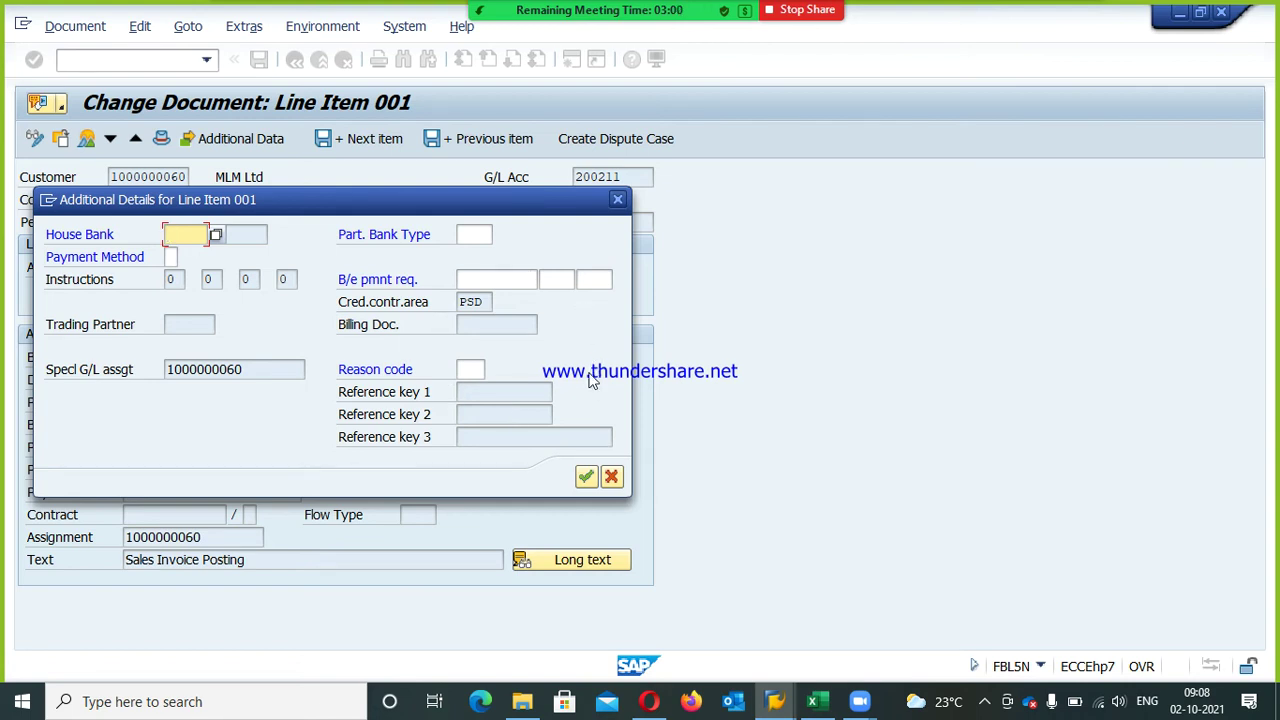
click(611, 477)
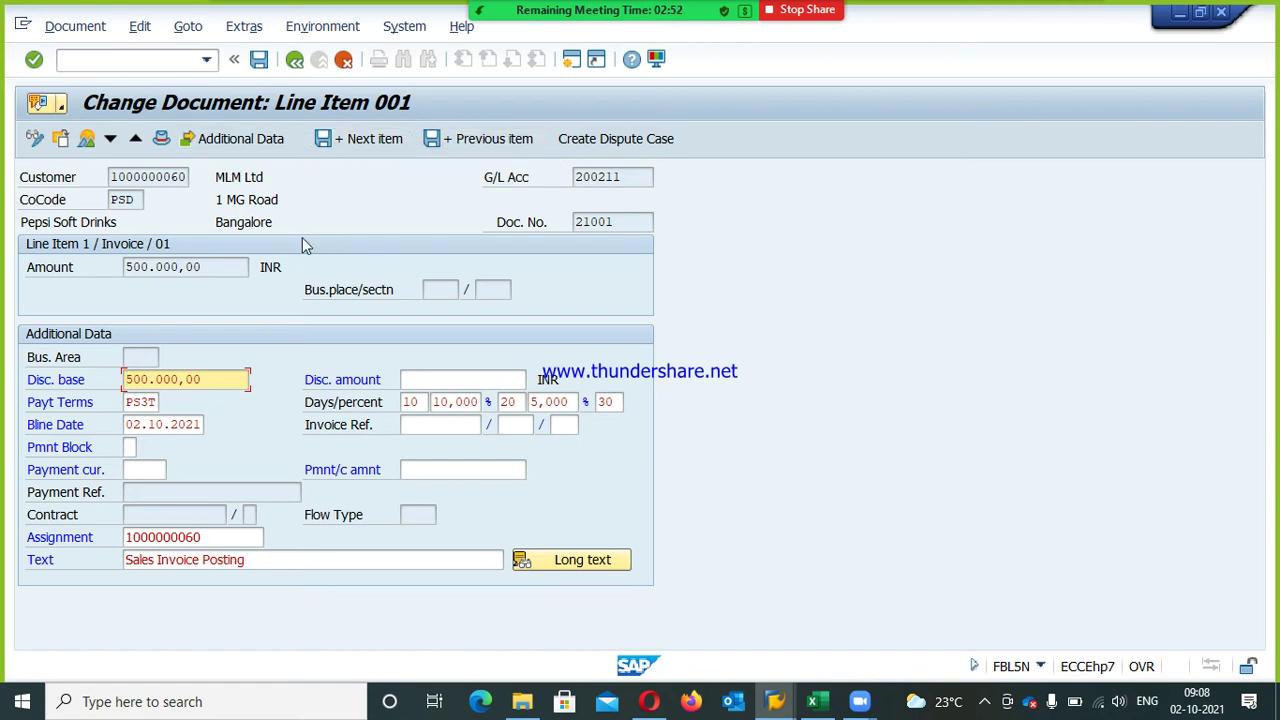
click(294, 60)
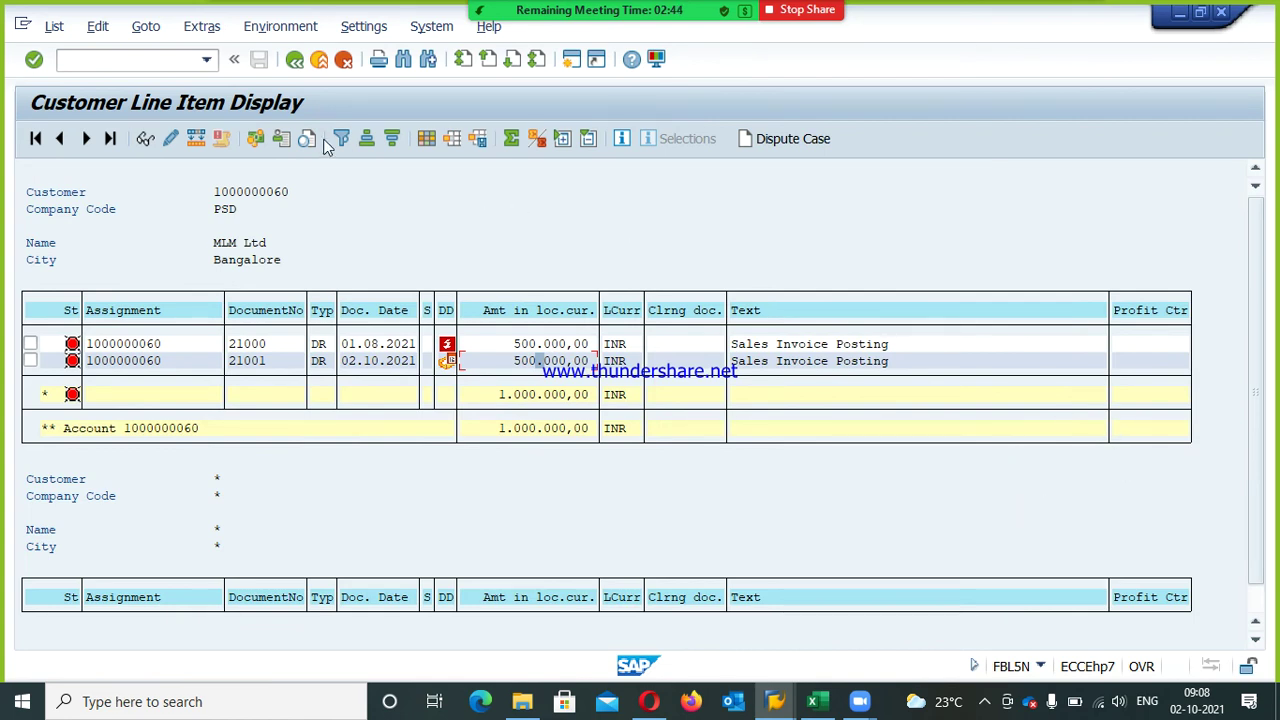
Leave the customer line item display and expand Profit Center Accounting under Controlling in the SAP menu
click(294, 61)
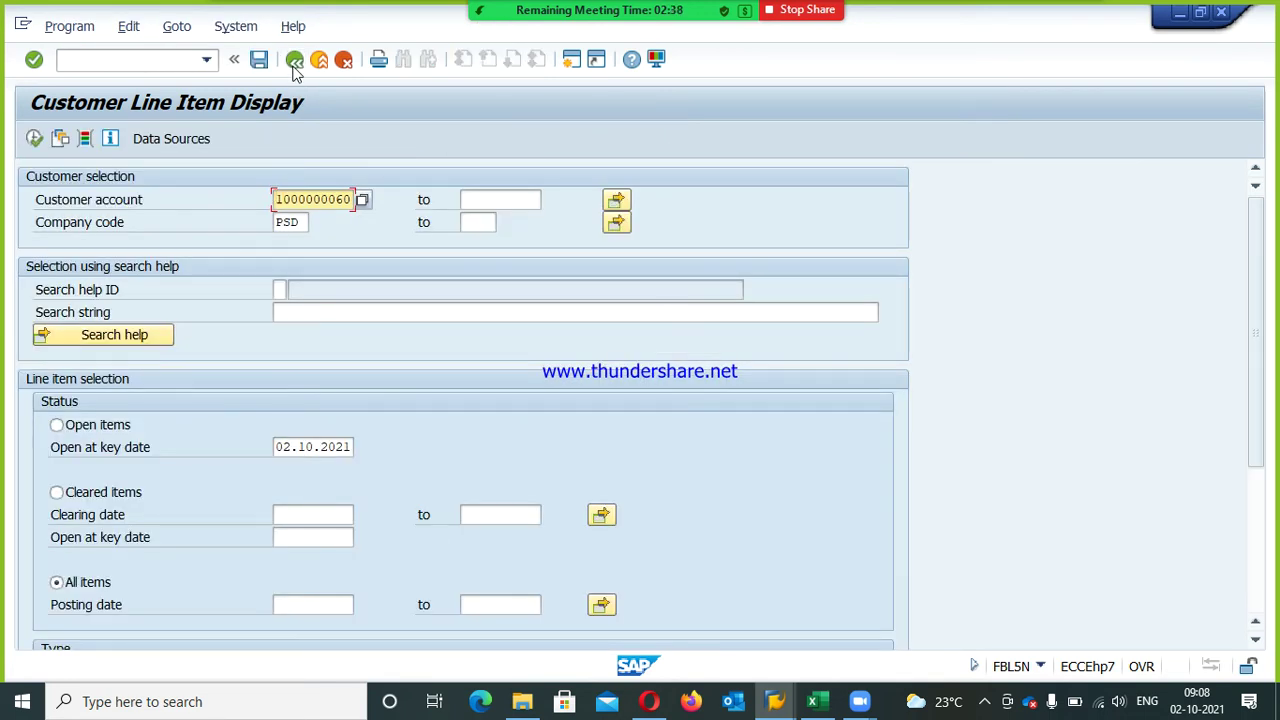
click(300, 60)
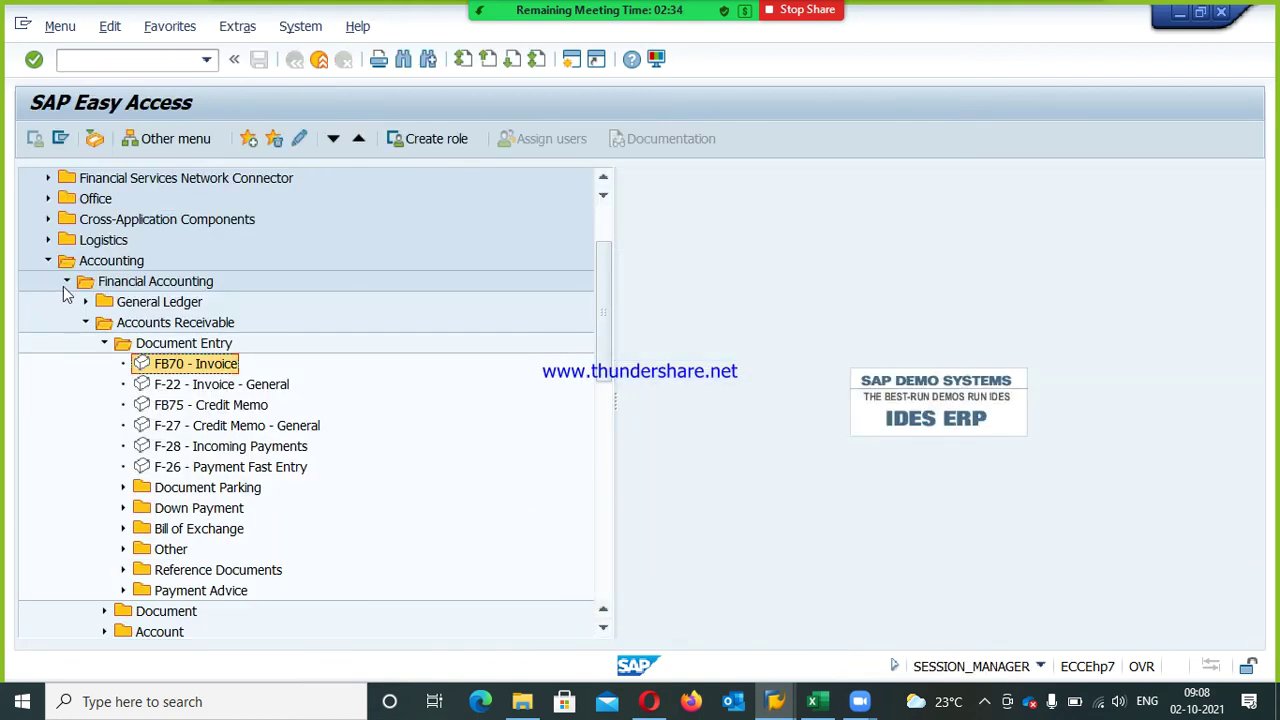
click(67, 281)
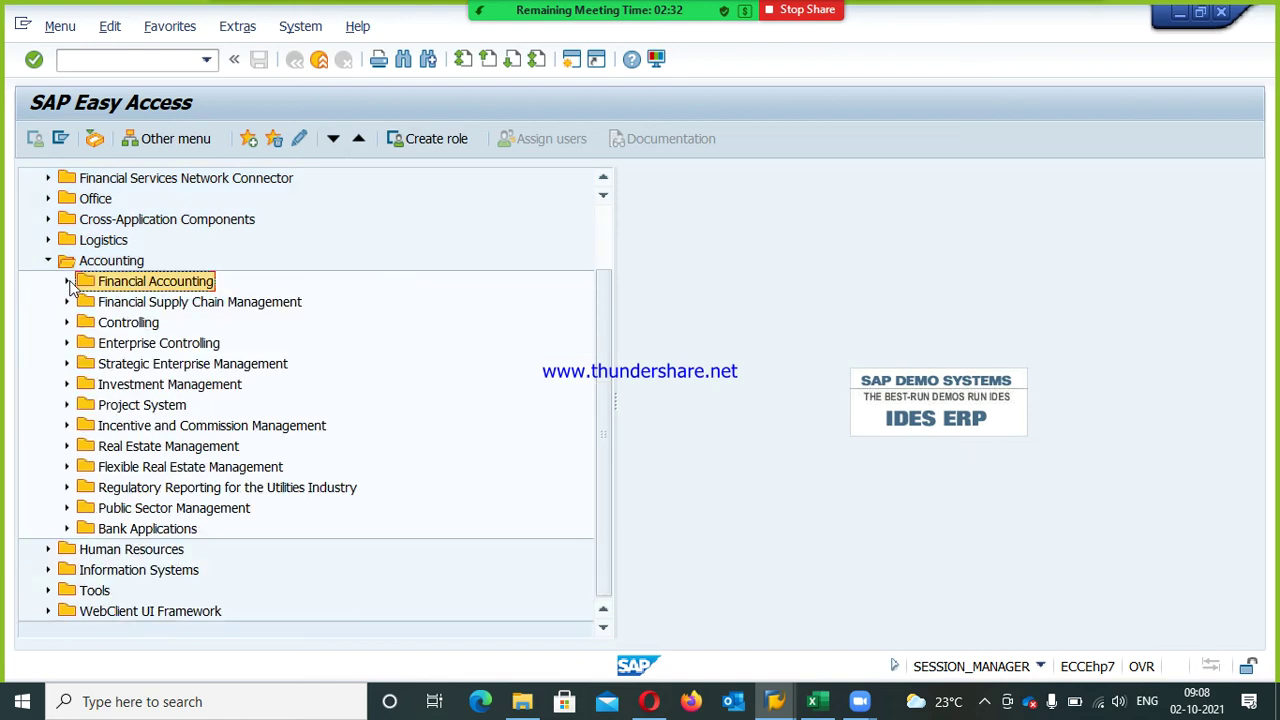
click(136, 326)
double_click(136, 326)
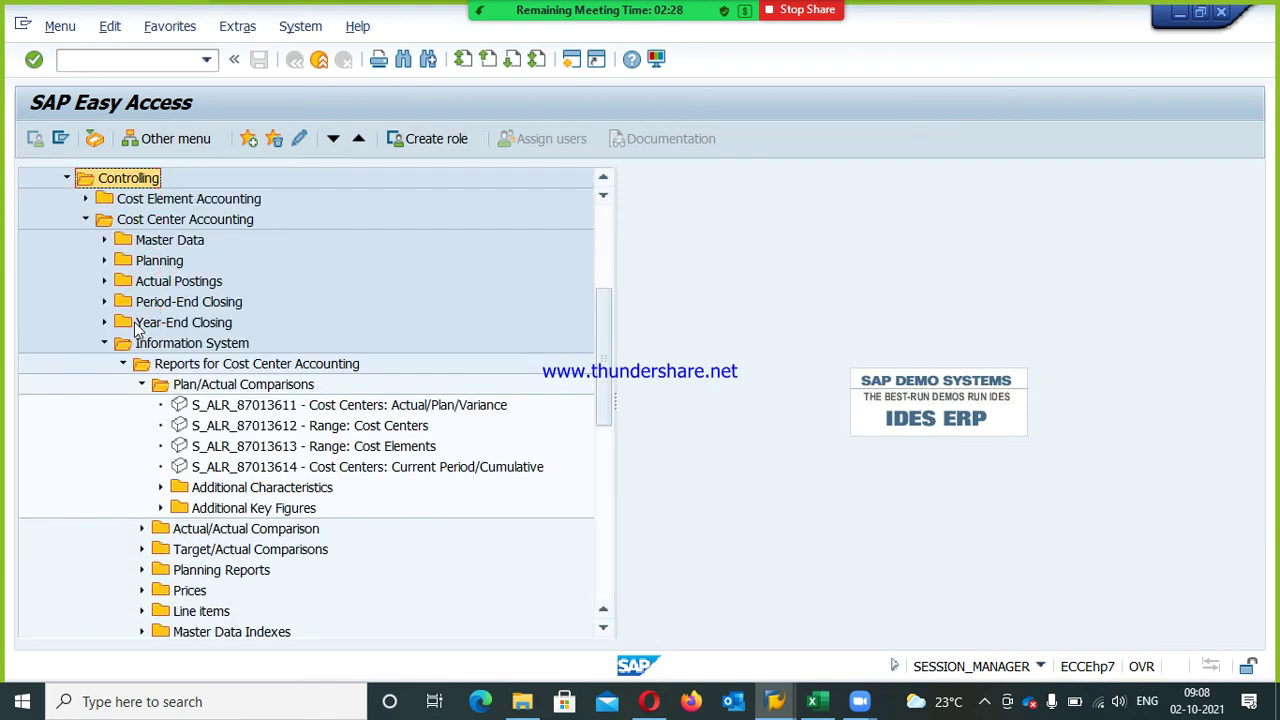
click(85, 220)
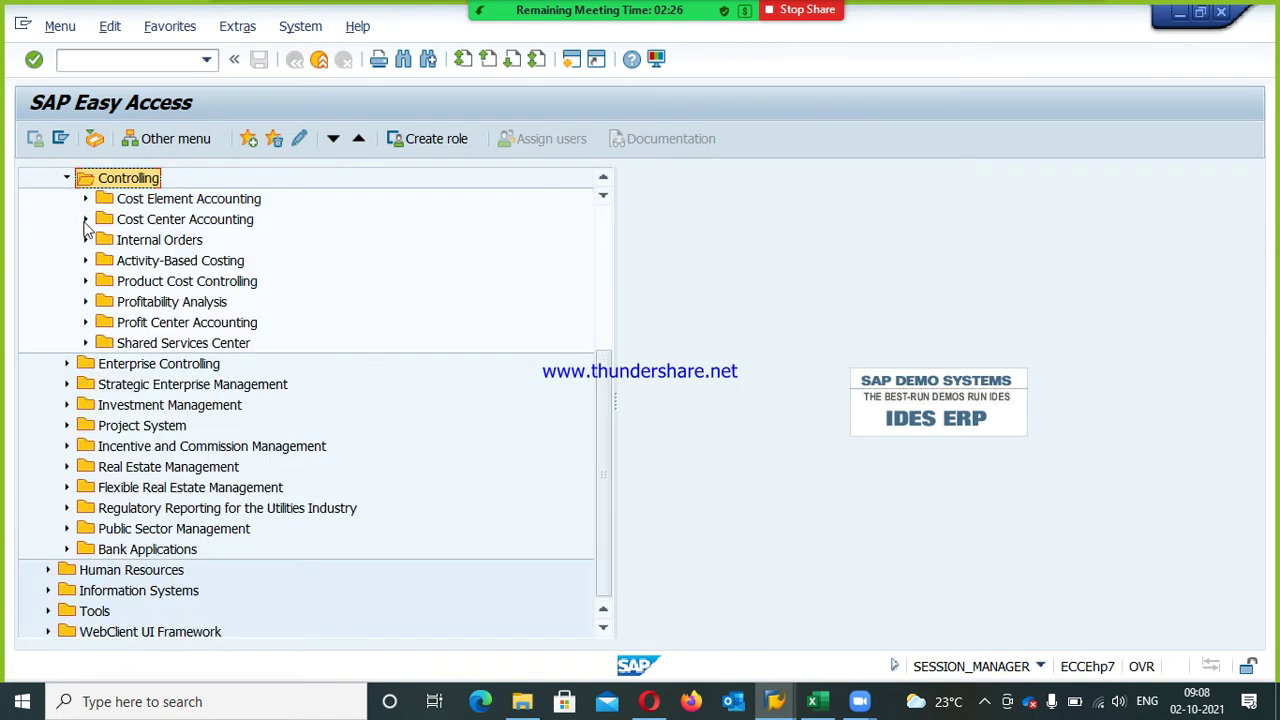
click(86, 324)
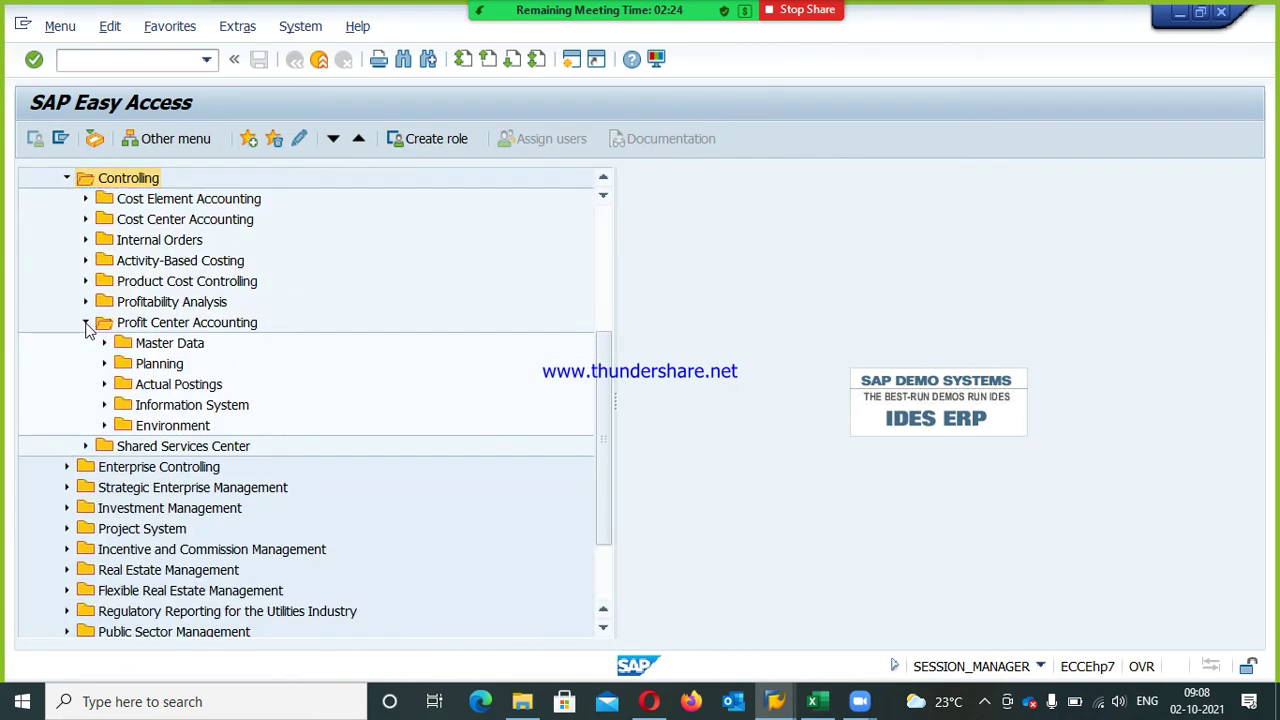
Start report S_ALR_87013326 (Profit Center Group: Plan/Actual/Variance) from the interactive reports for profit center accounting
click(102, 405)
click(163, 421)
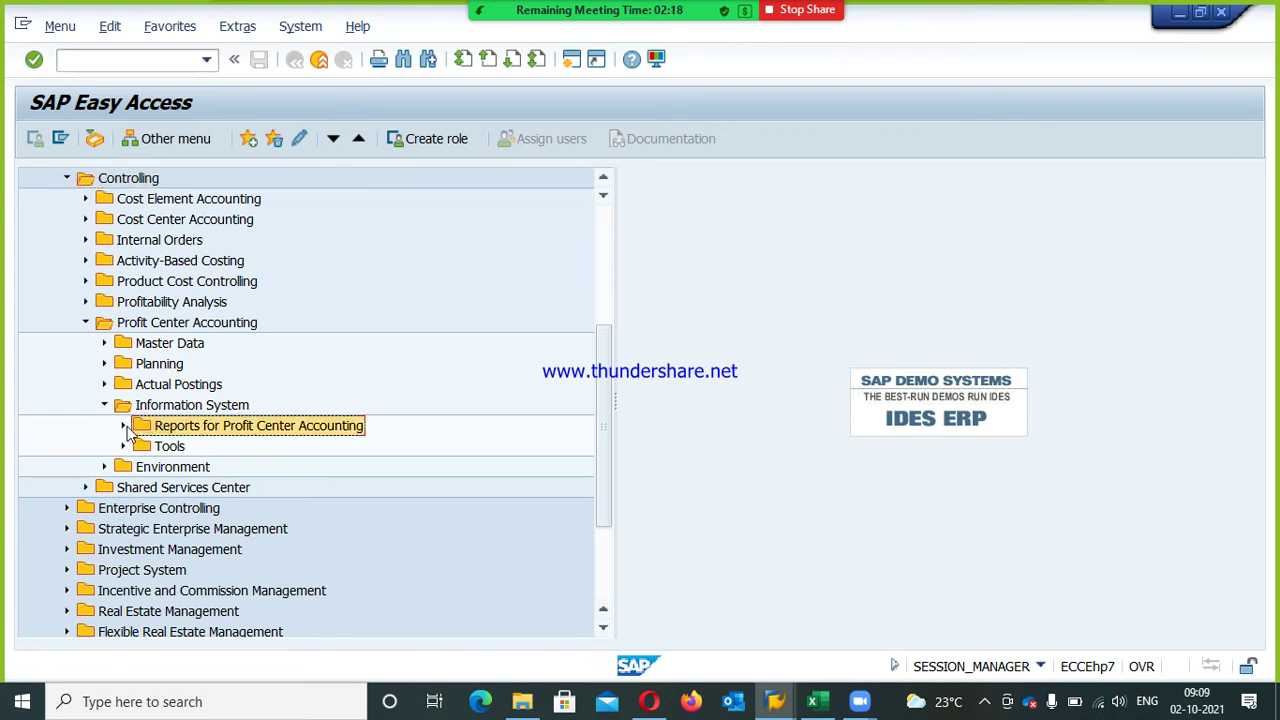
click(124, 426)
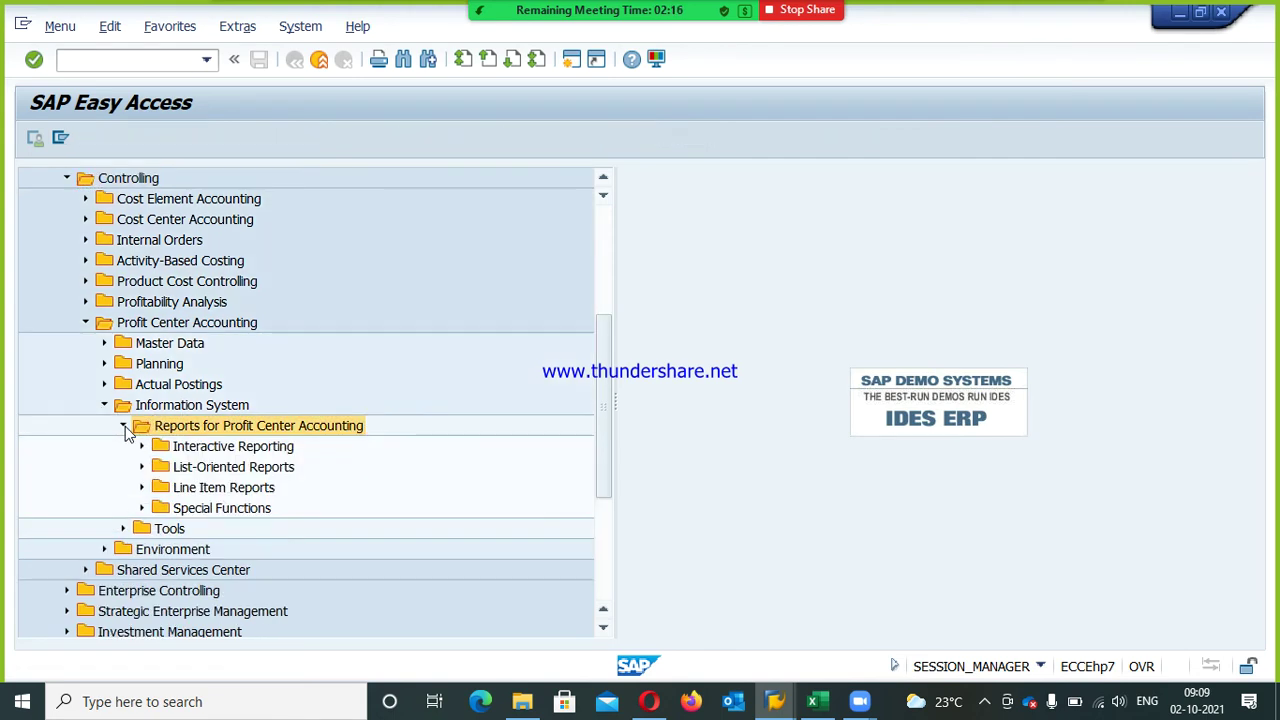
click(203, 447)
double_click(203, 447)
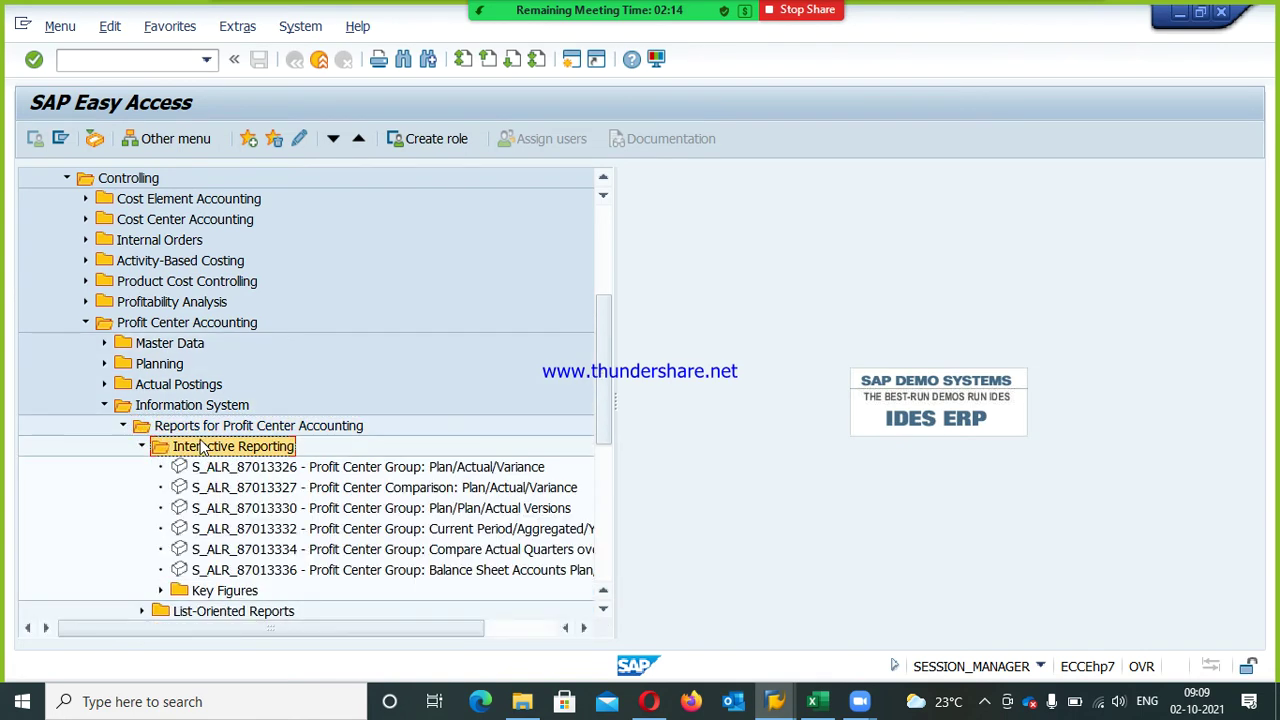
double_click(316, 470)
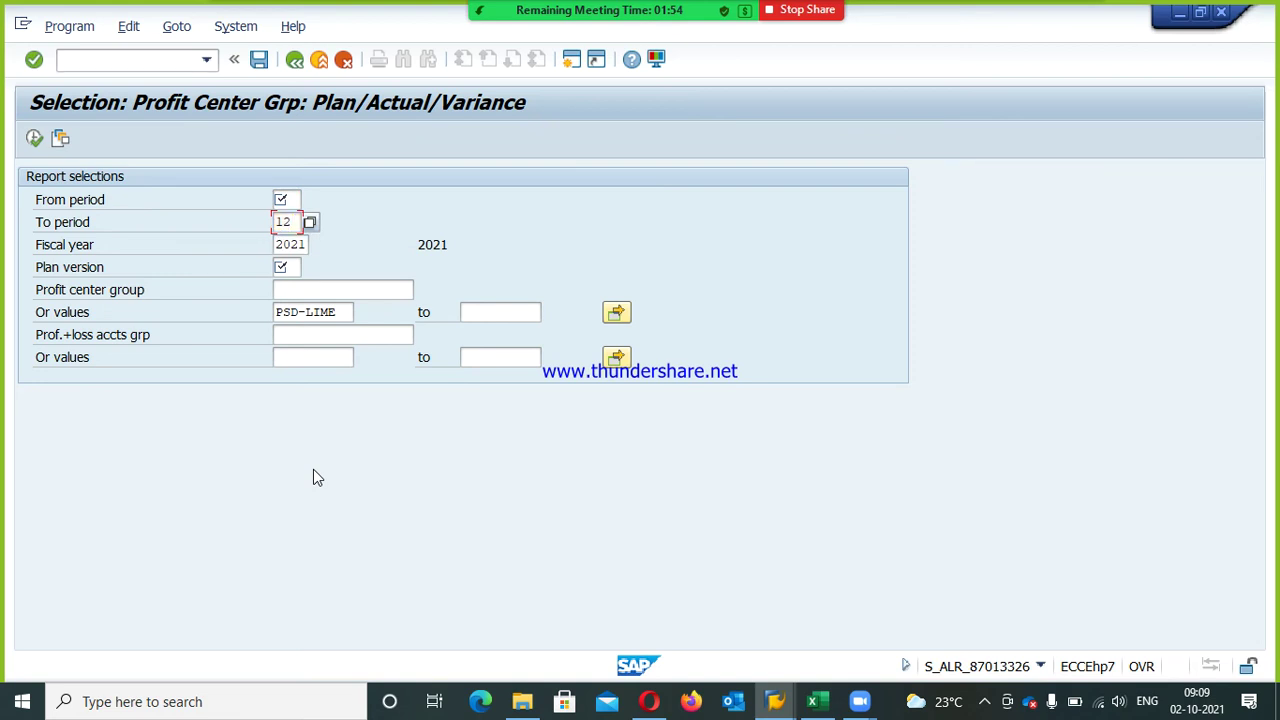
Fill in the report selections with periods 1 to 12, fiscal year 2021 and plan version 0
key(Tab)
key(Tab)
key(Tab)
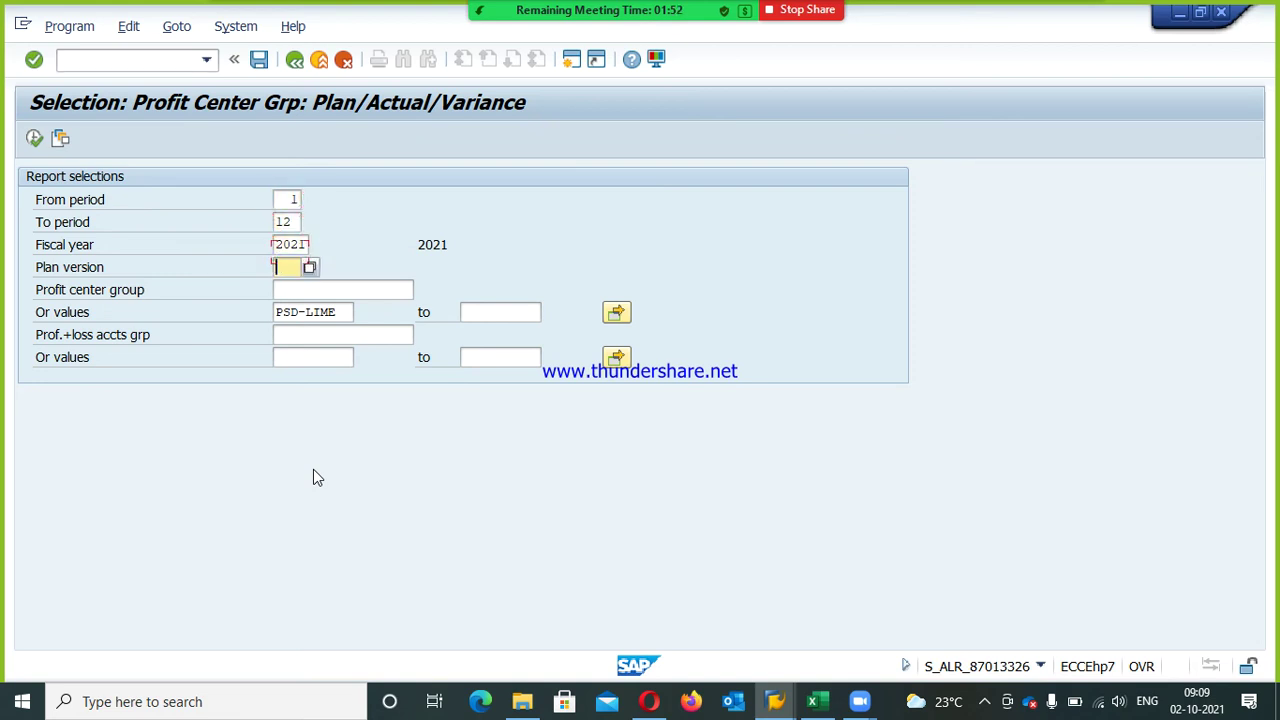
text(0)
key(Tab)
key(Tab)
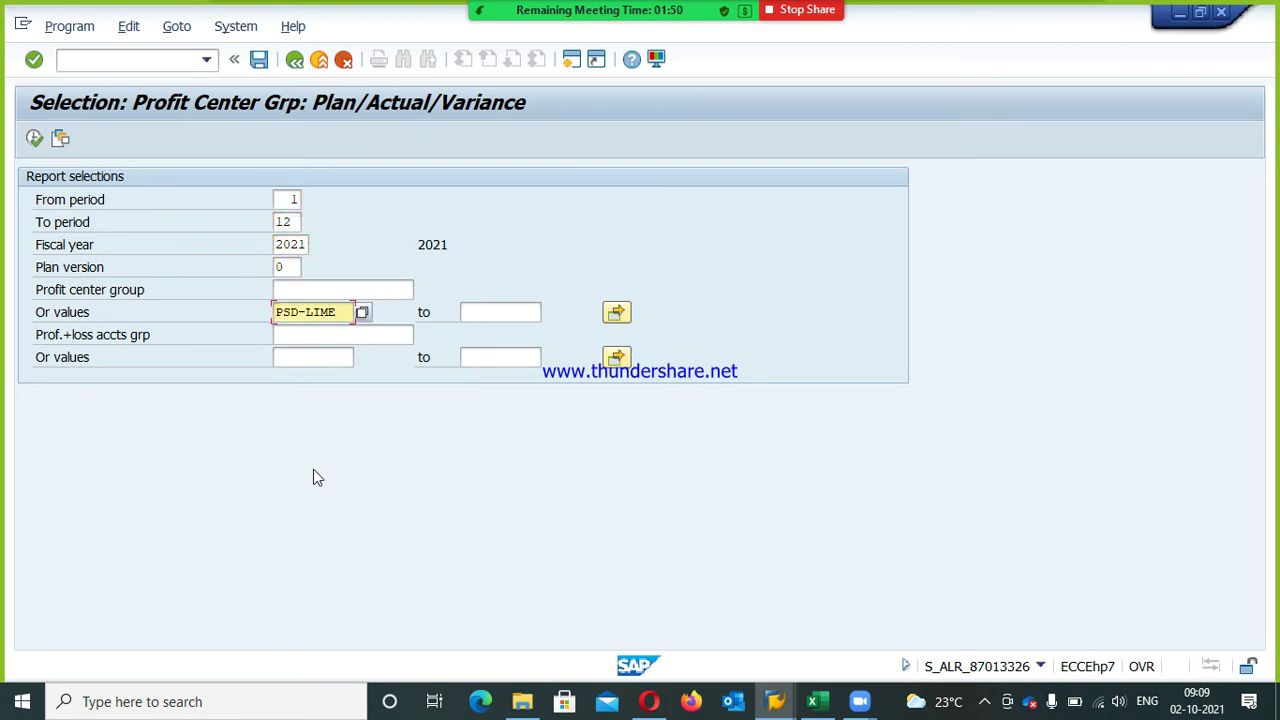
Clear the profit center value PSD-LIME from the report selections
key(Delete)
key(Delete)
key(Delete)
key(Delete)
key(Delete)
key(Delete)
key(Delete)
key(Delete)
Check the period and fiscal year selections, run the report and inspect the actual amount of account 300000
click(289, 200)
click(287, 221)
click(296, 244)
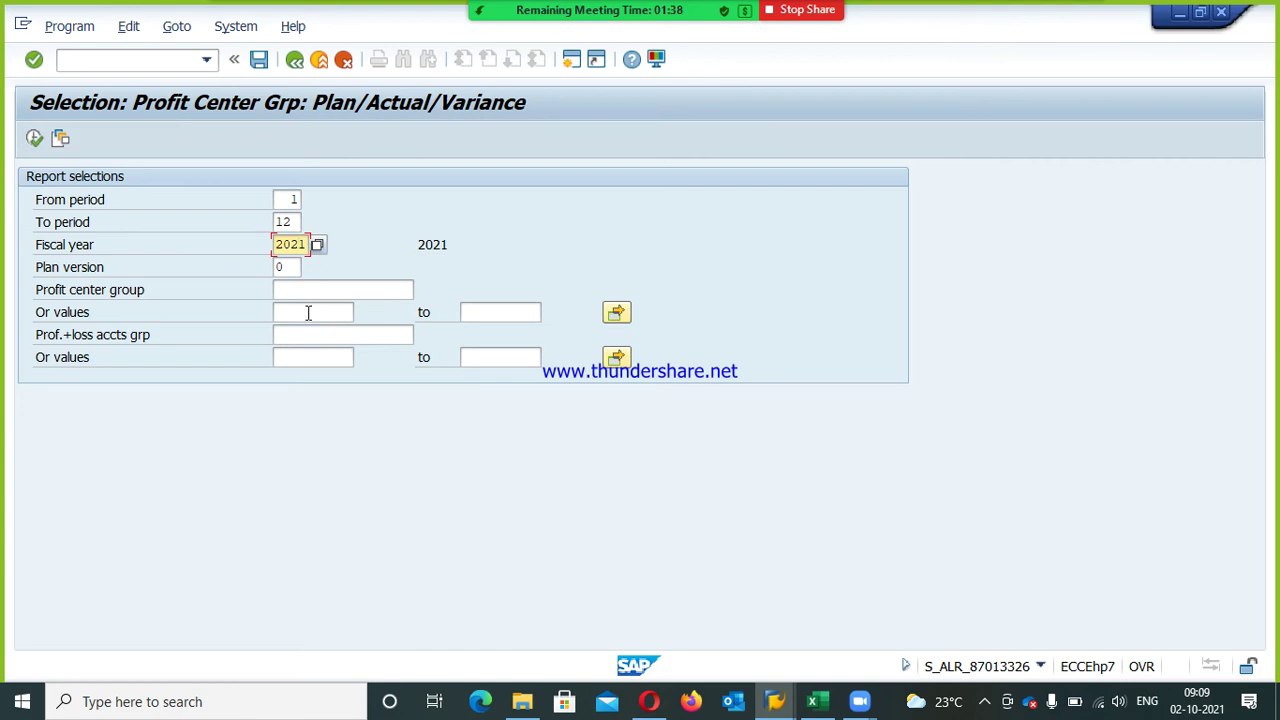
click(33, 139)
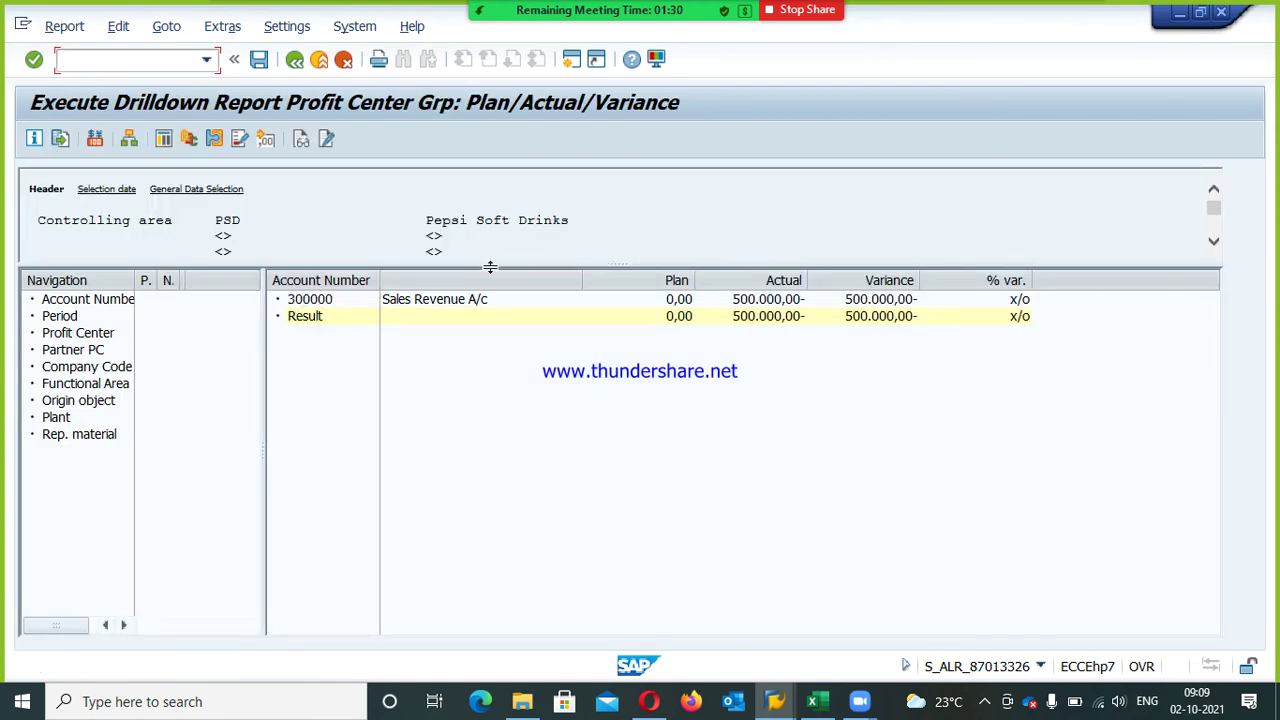
click(758, 305)
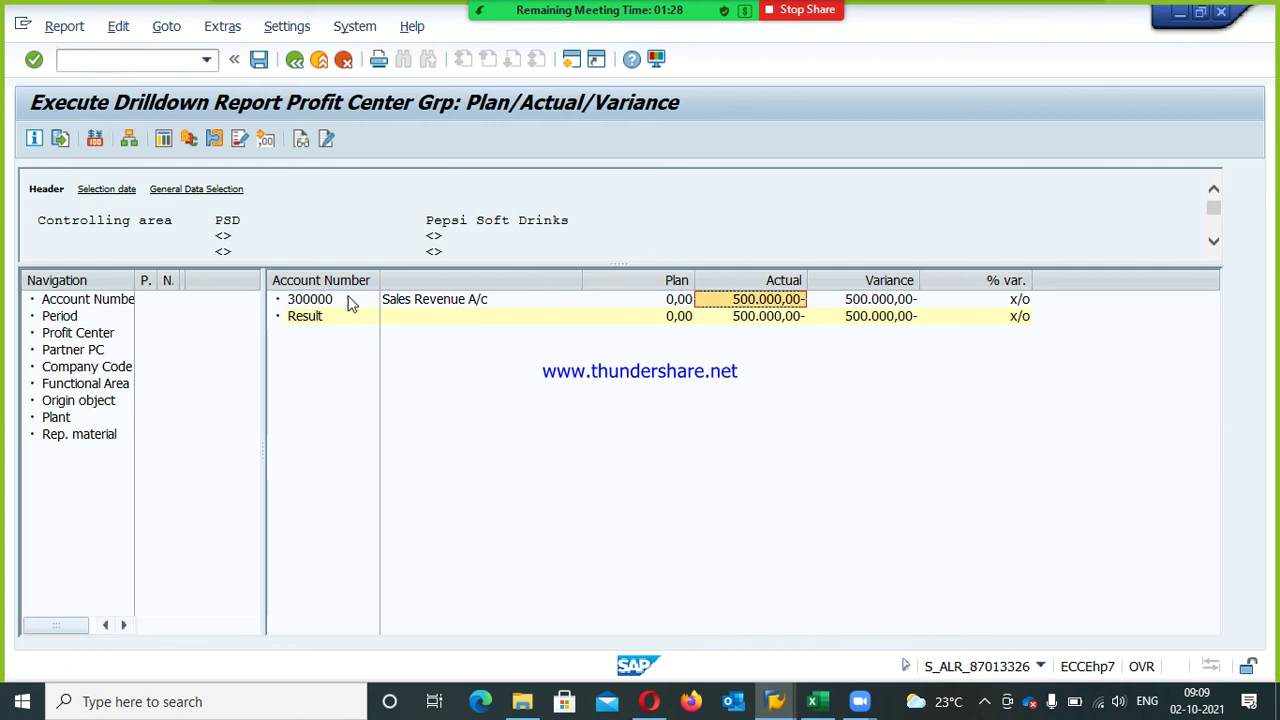
click(109, 308)
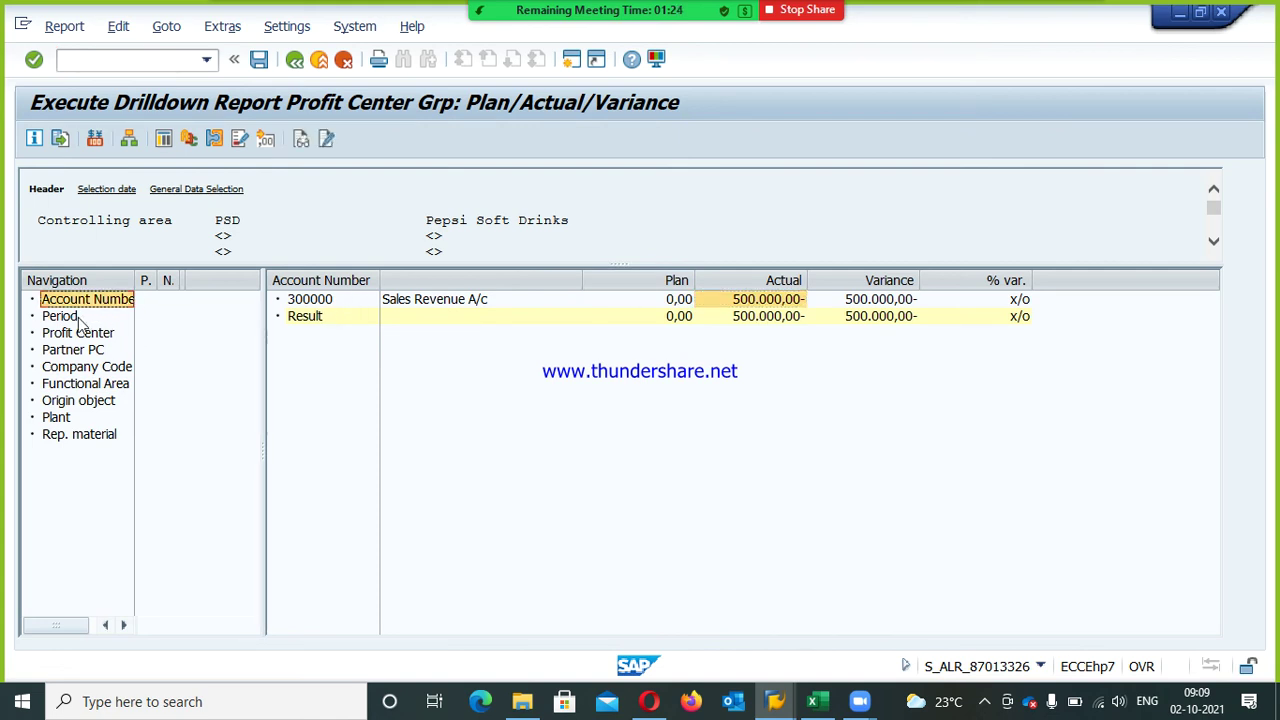
Break the report down by period, partner profit center, profit center, company code and functional area in turn, inspecting profit center PSD-COLA
click(78, 317)
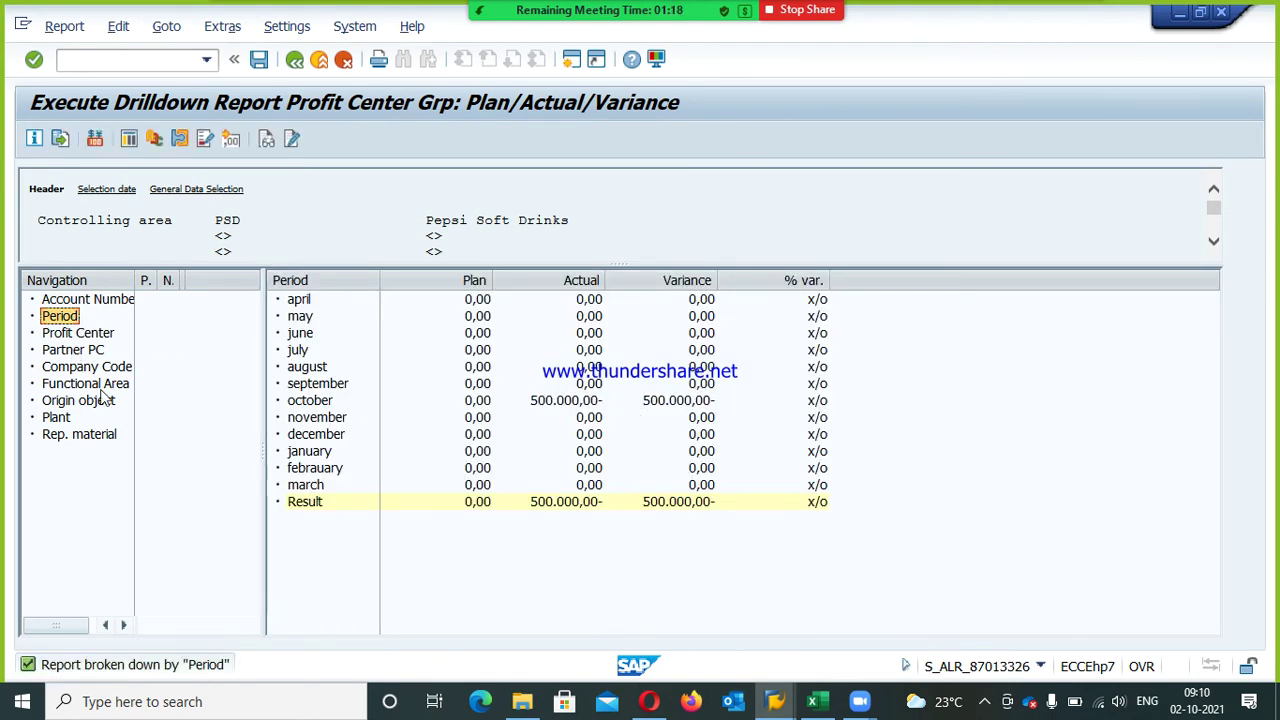
click(88, 352)
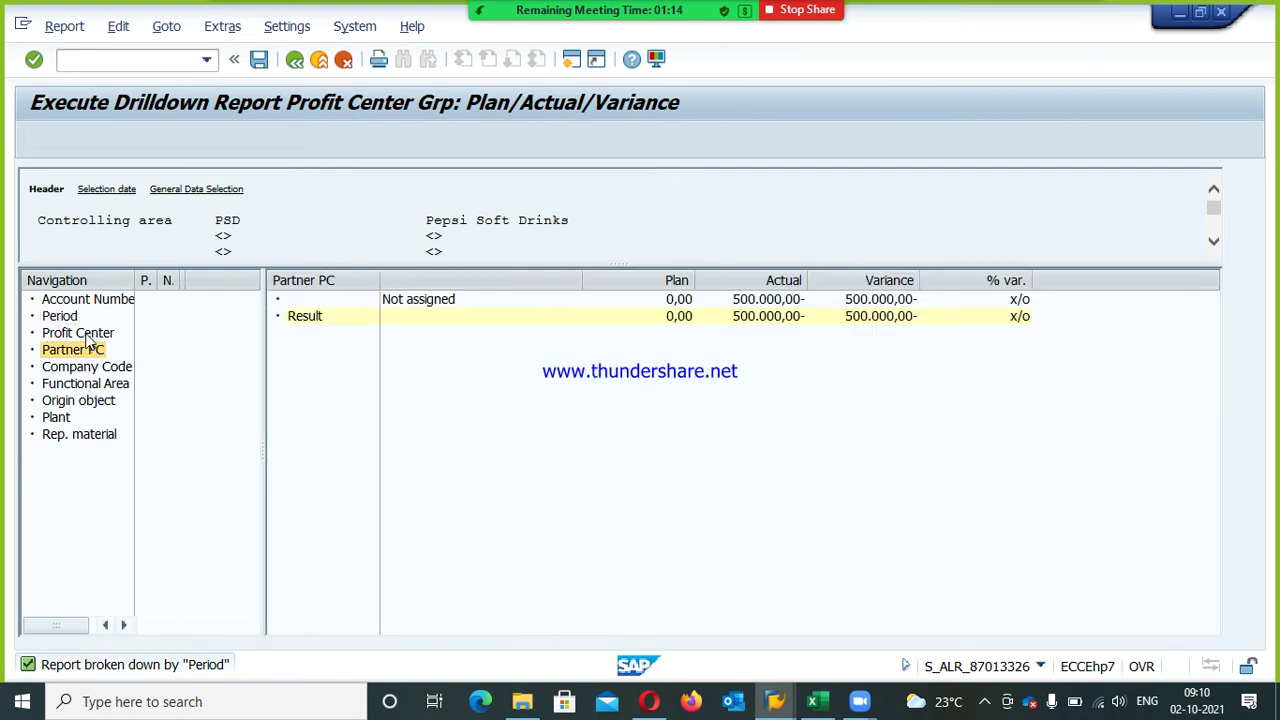
click(87, 337)
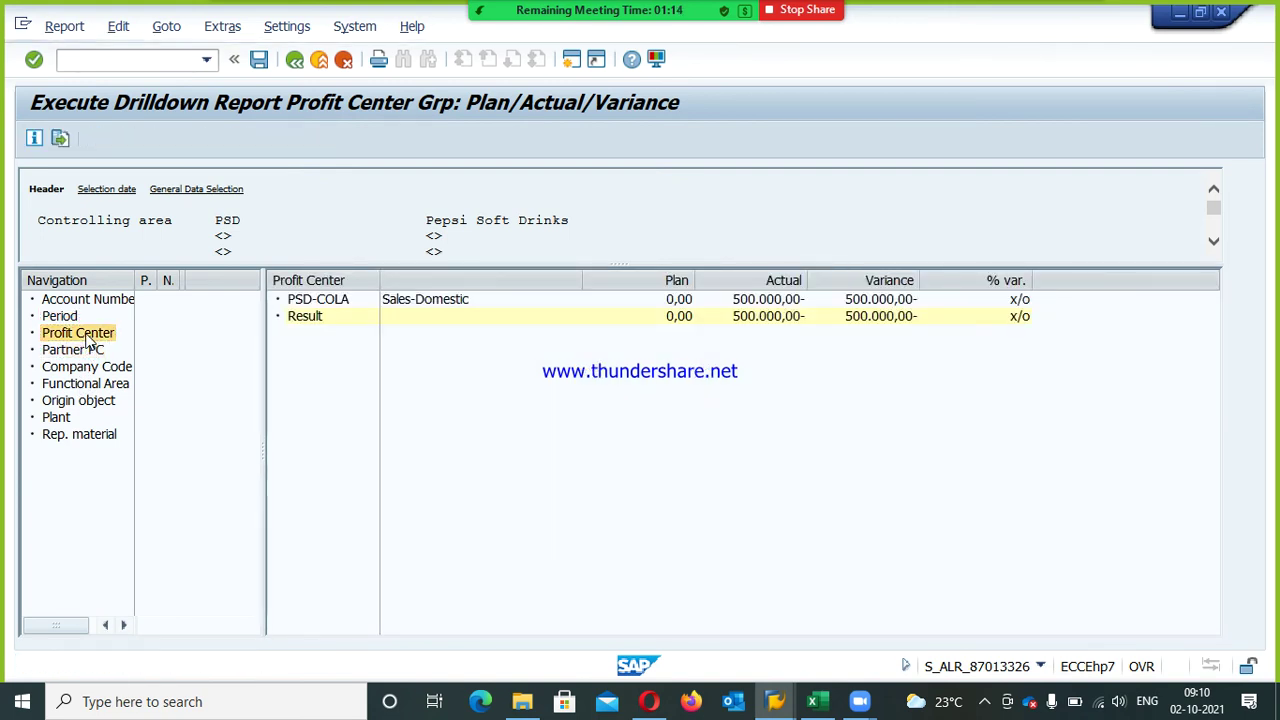
click(320, 300)
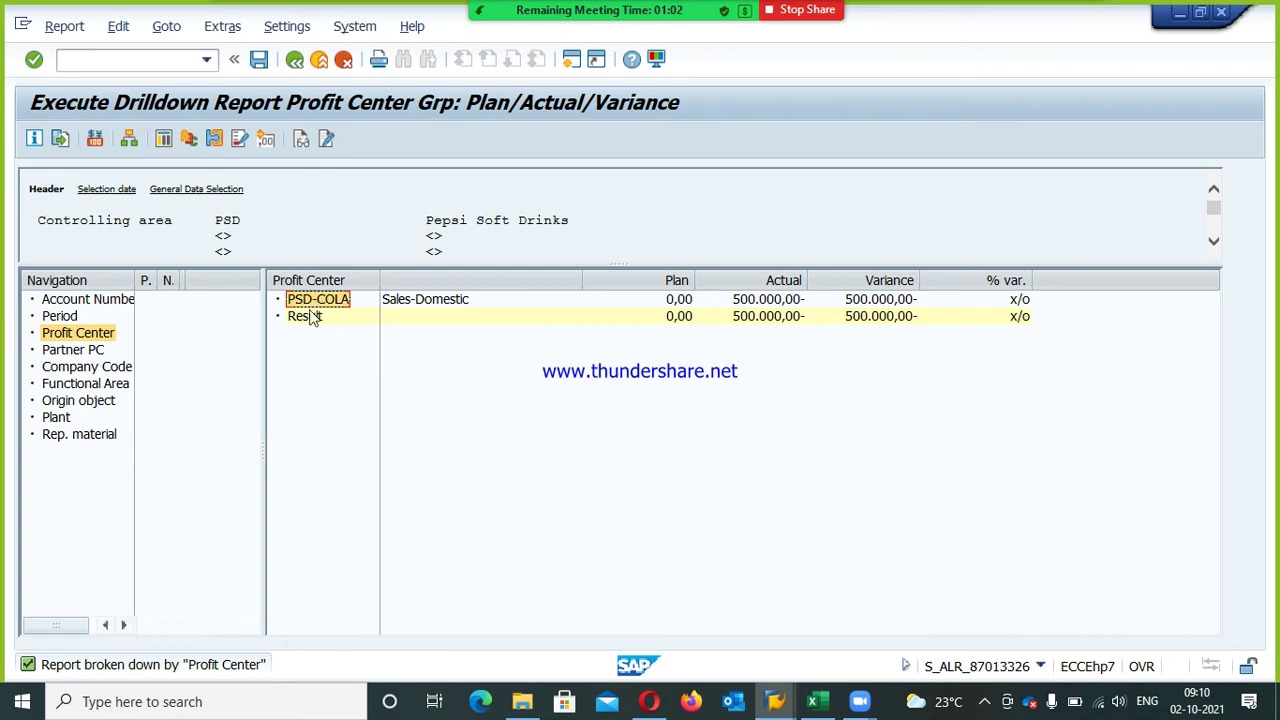
click(114, 367)
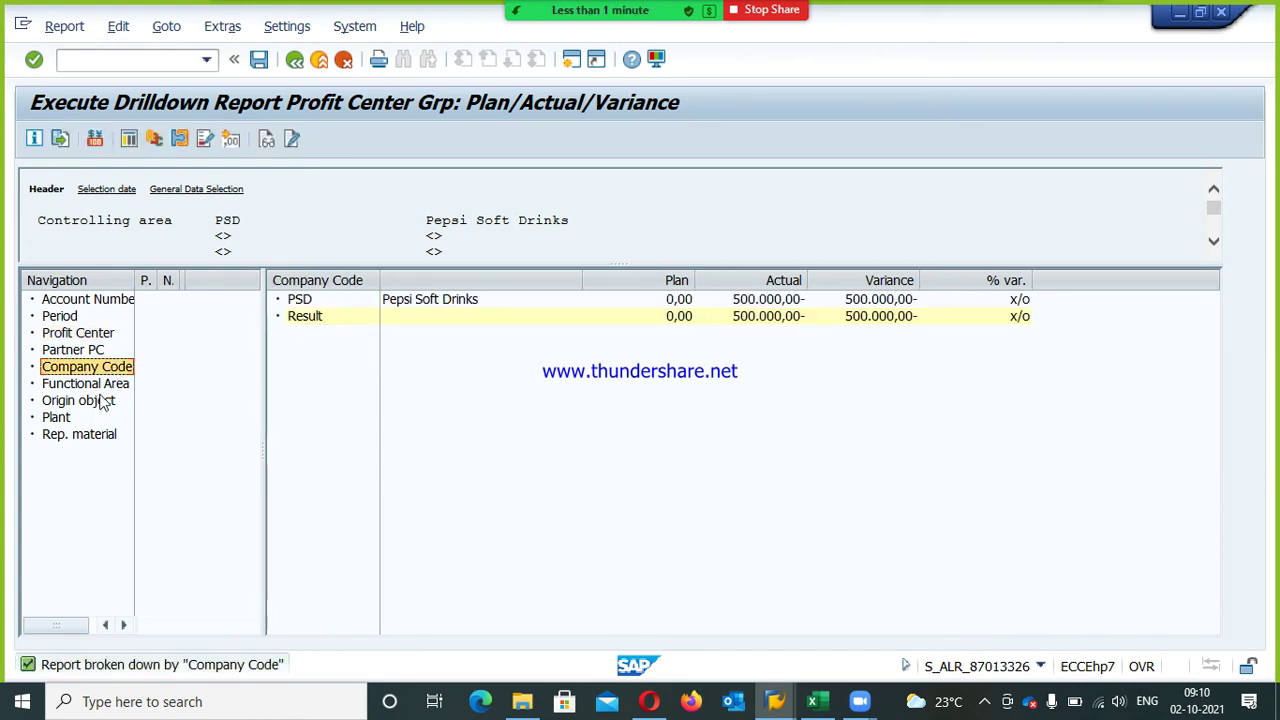
click(103, 390)
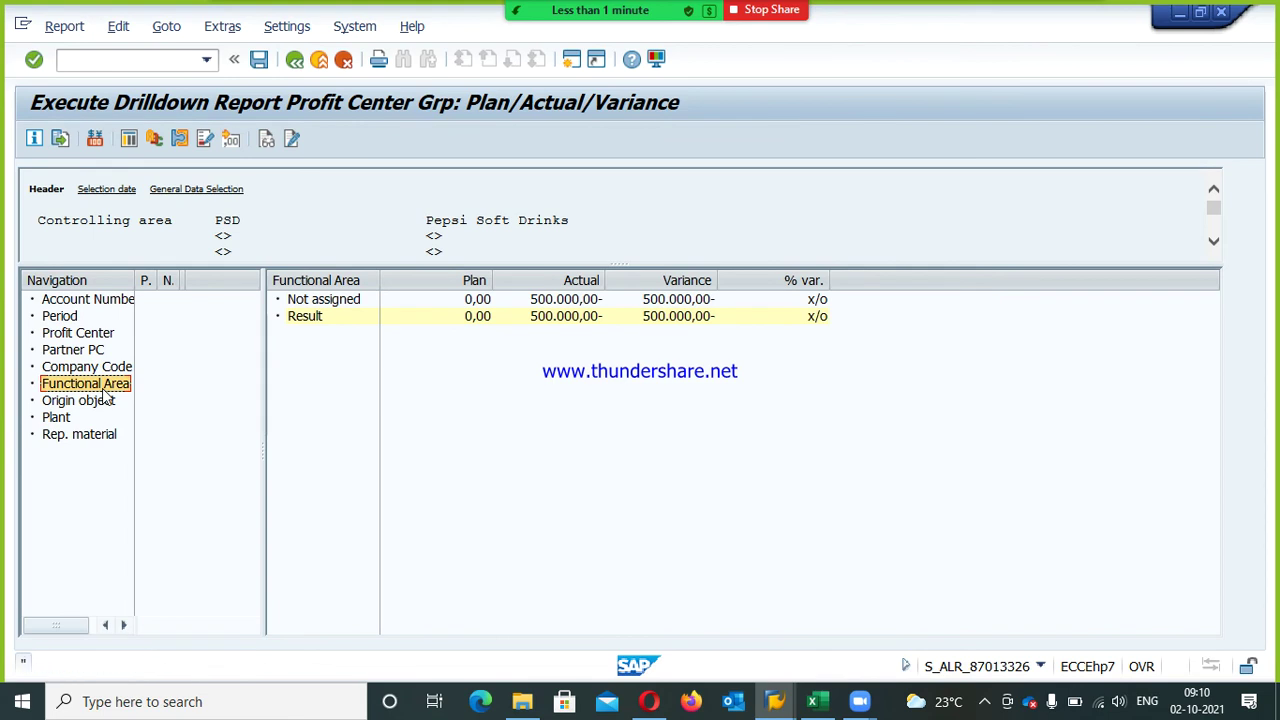
Widen the Navigation column to fit the full characteristic names and exit the drilldown report to its selection screen
drag(103, 403, 167, 420)
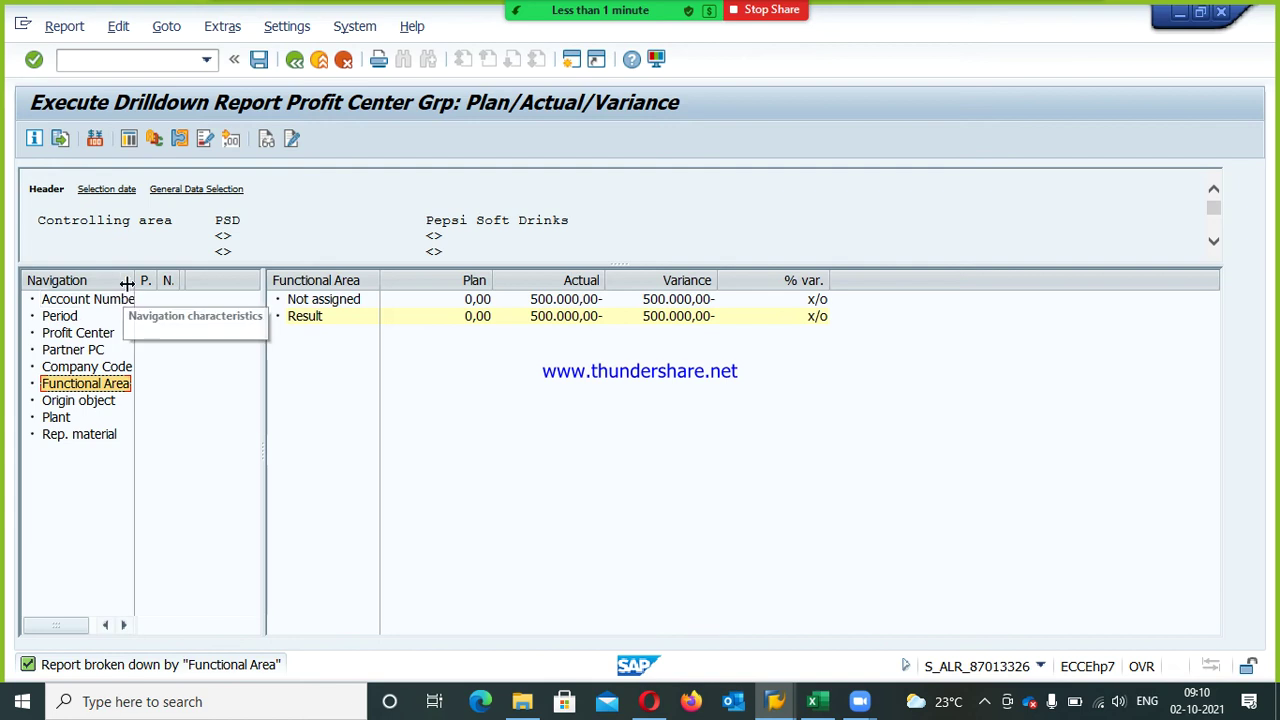
drag(149, 284, 190, 277)
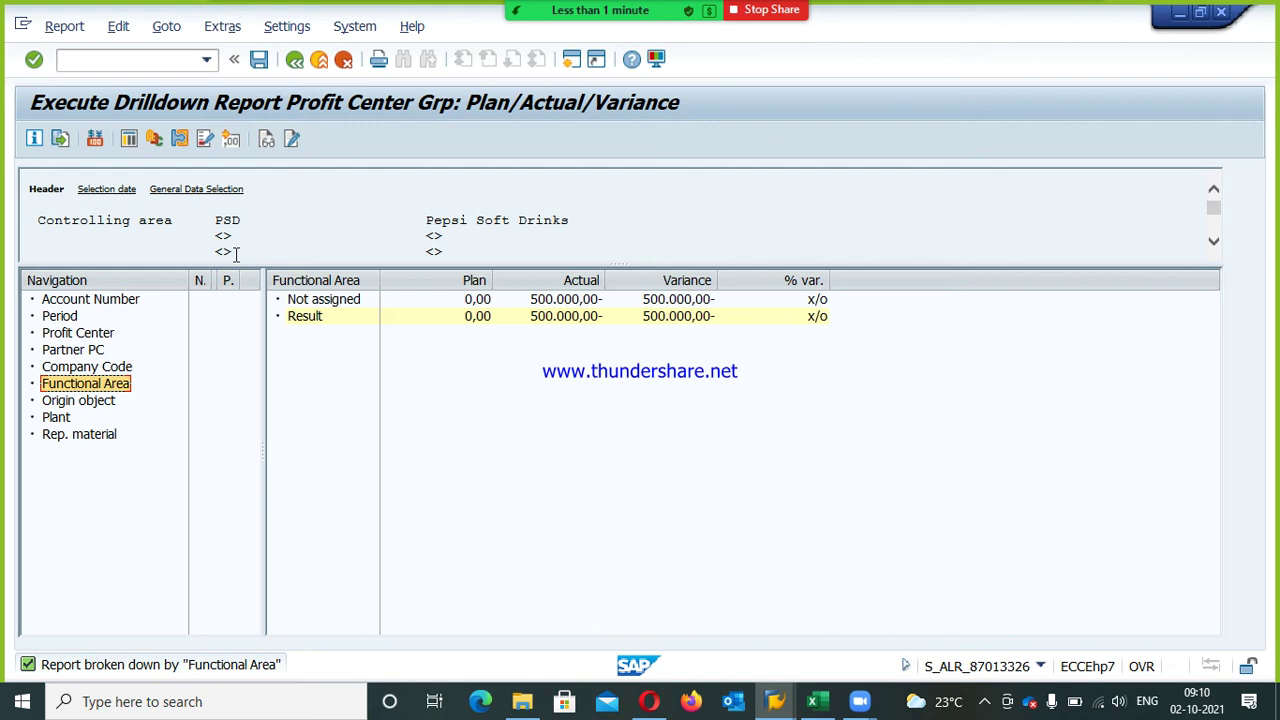
click(319, 61)
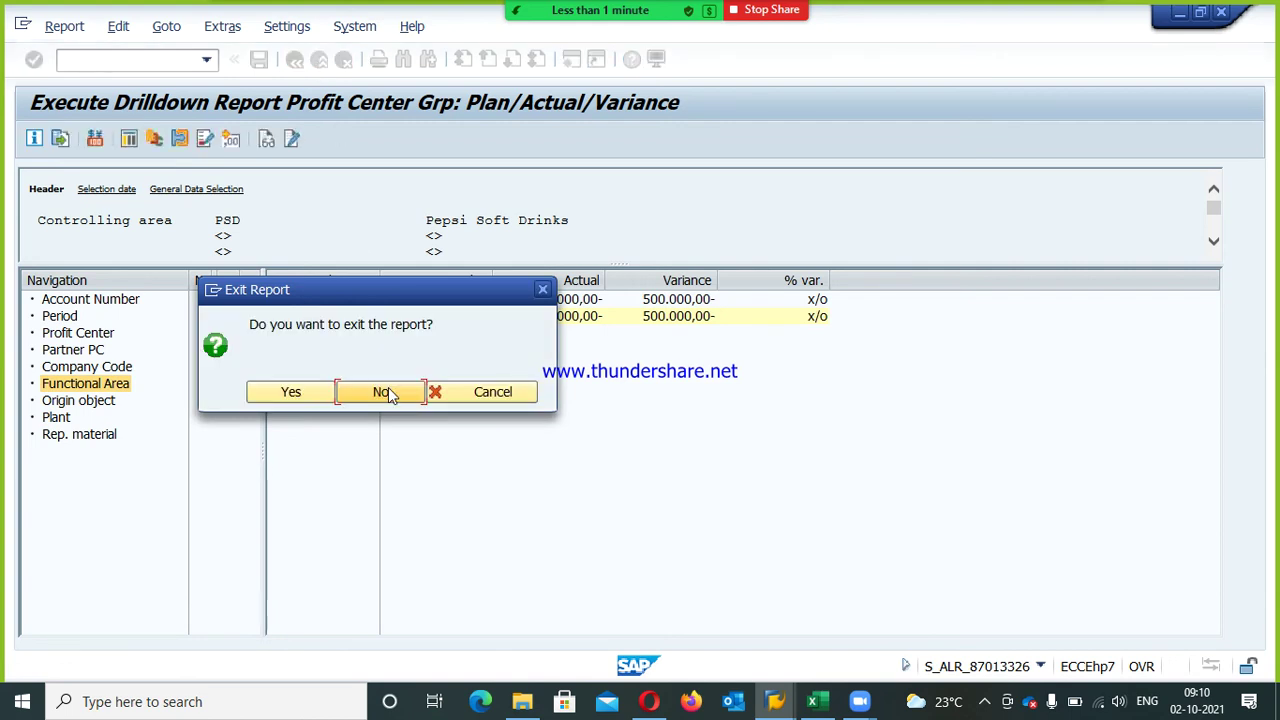
click(315, 399)
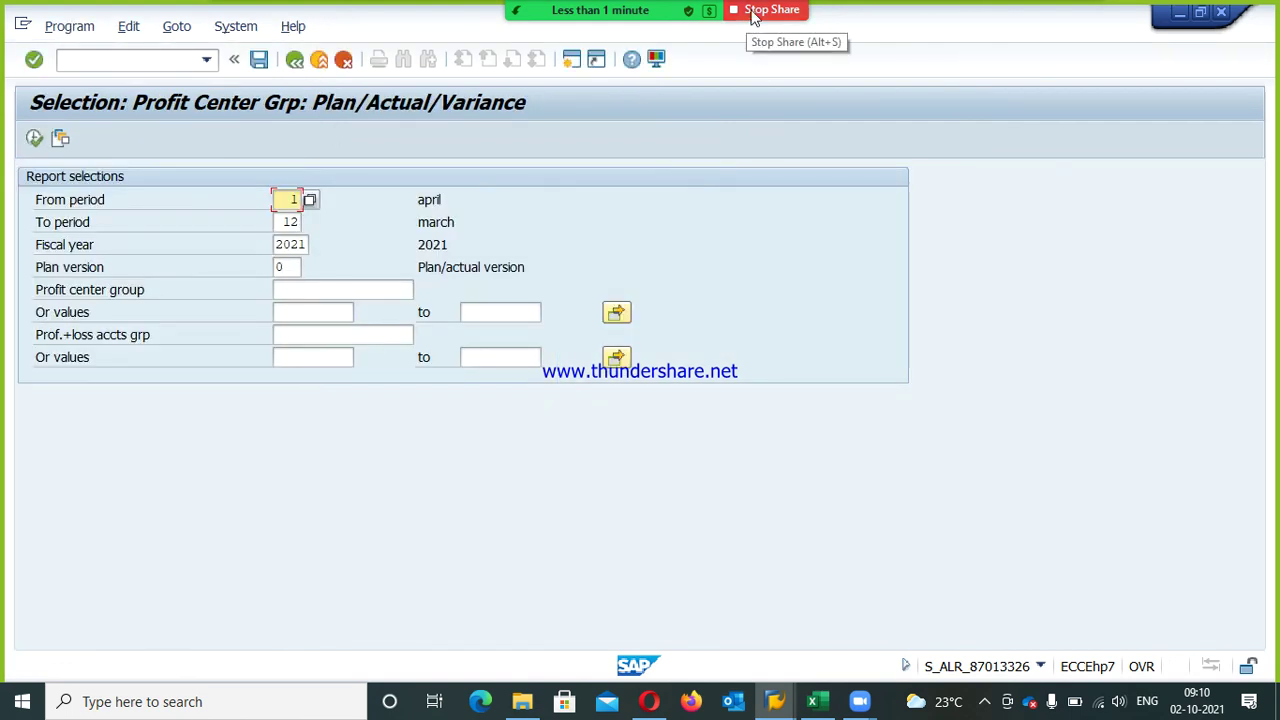
Stop sharing the screen and end the current Zoom meeting
click(752, 14)
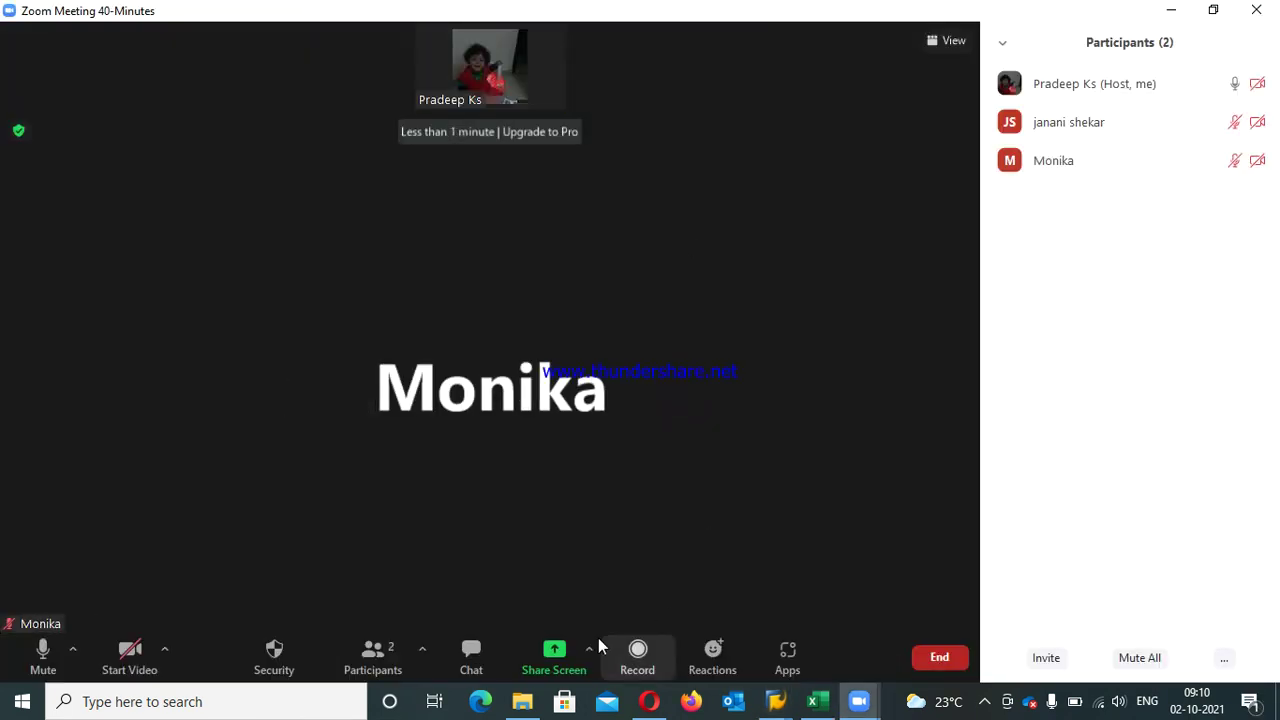
click(943, 657)
click(910, 564)
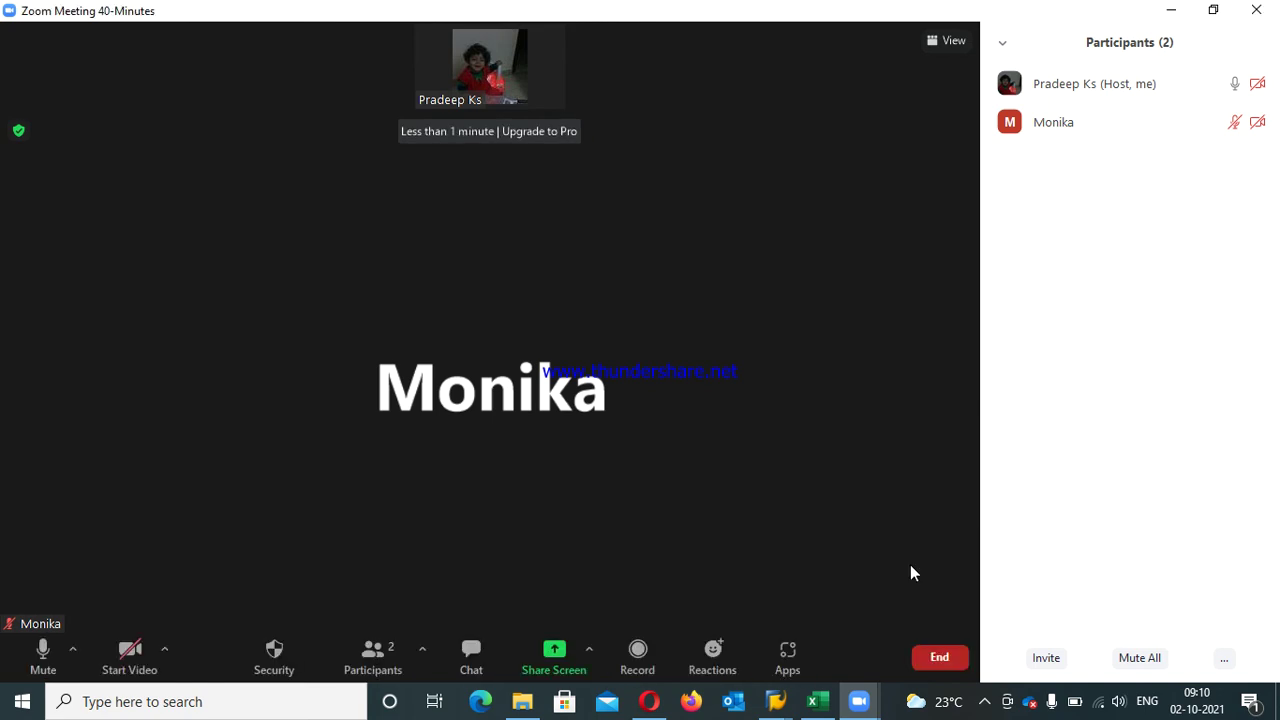
Start the personal meeting in Zoom, join with computer audio and share the entire screen
click(756, 248)
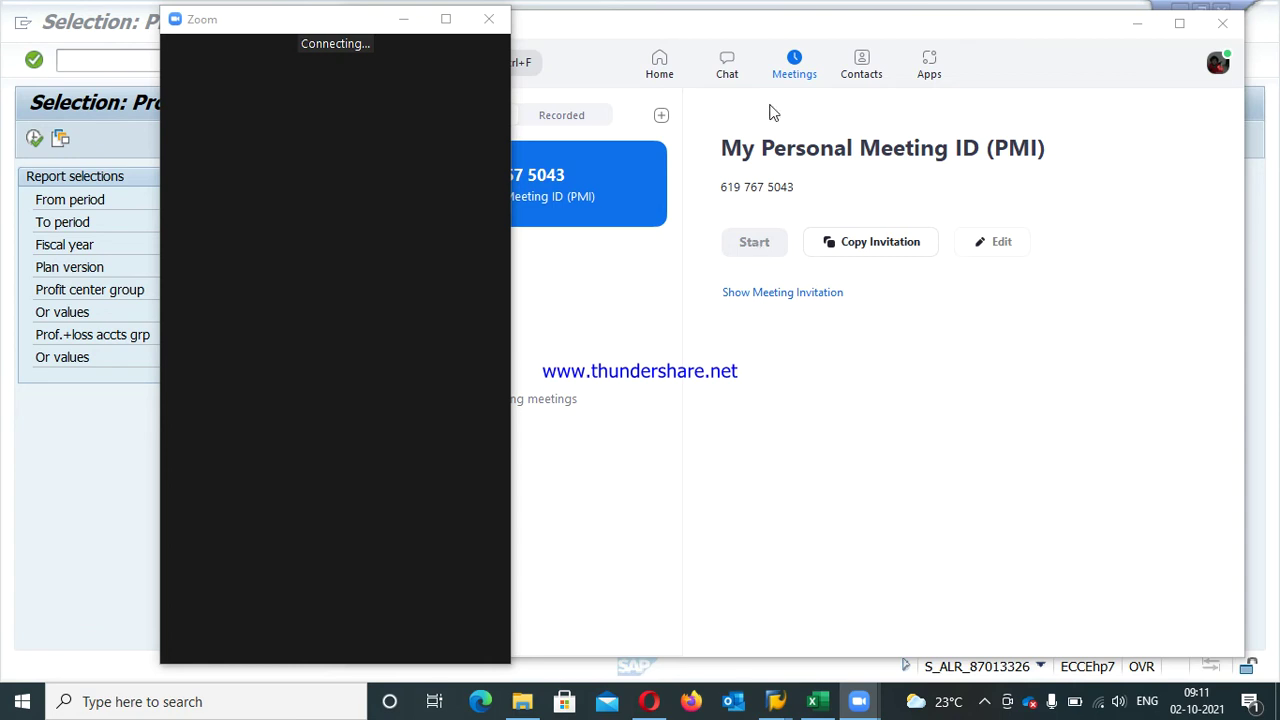
click(1136, 24)
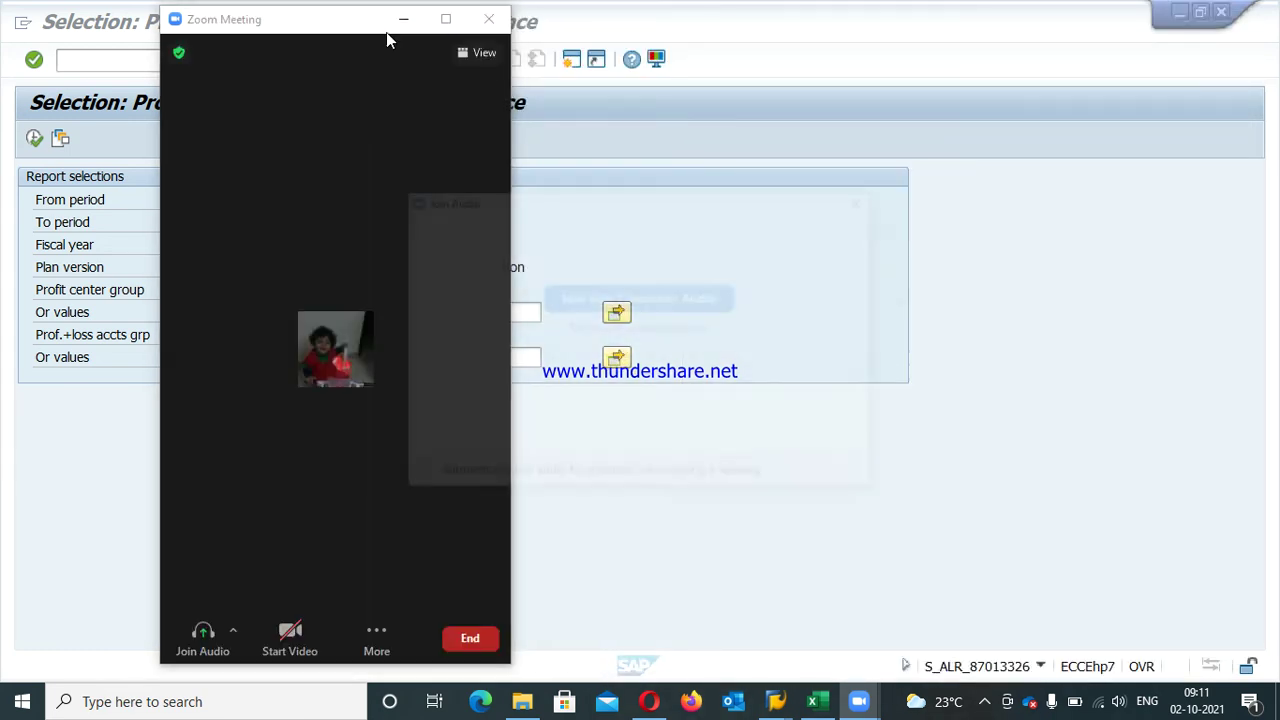
click(600, 305)
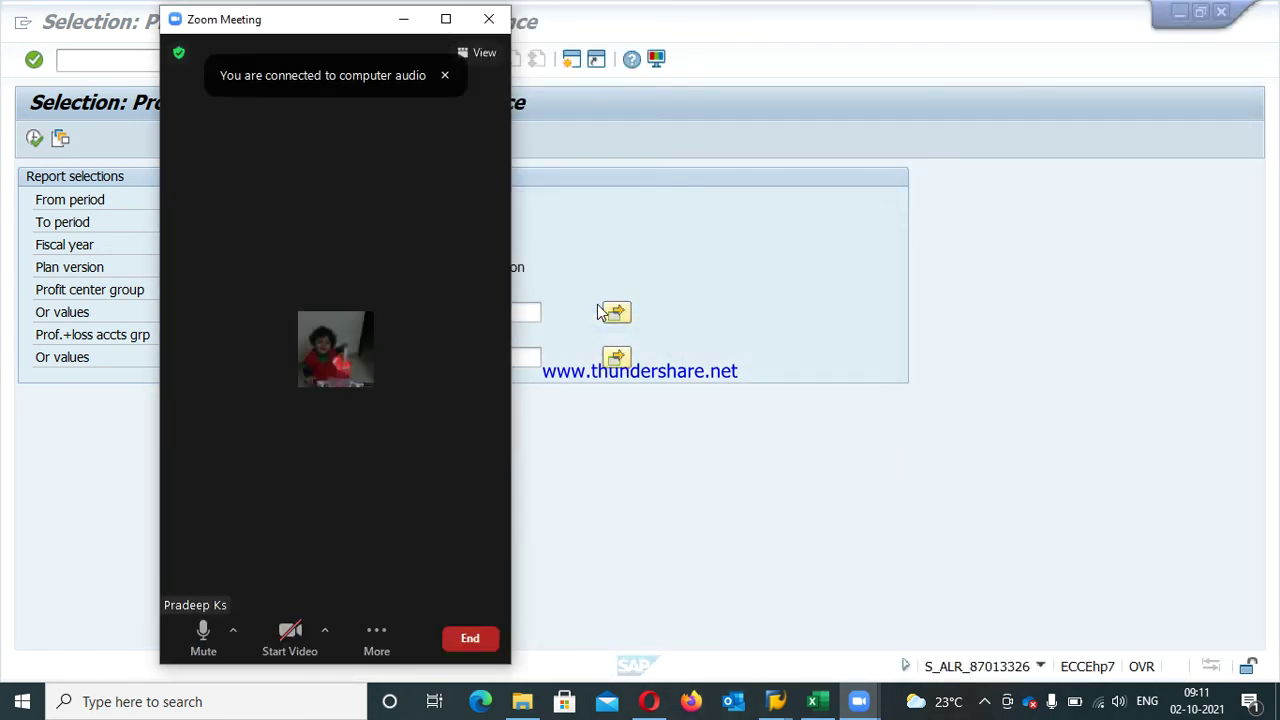
click(446, 20)
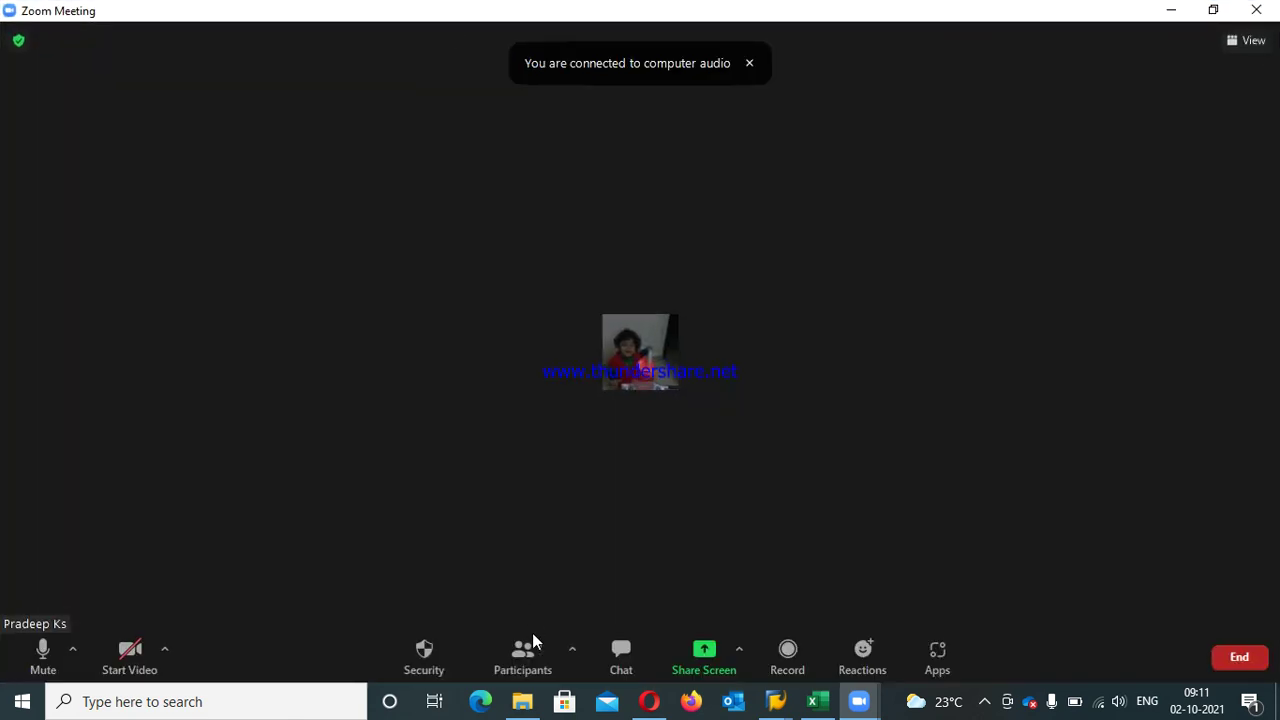
click(700, 650)
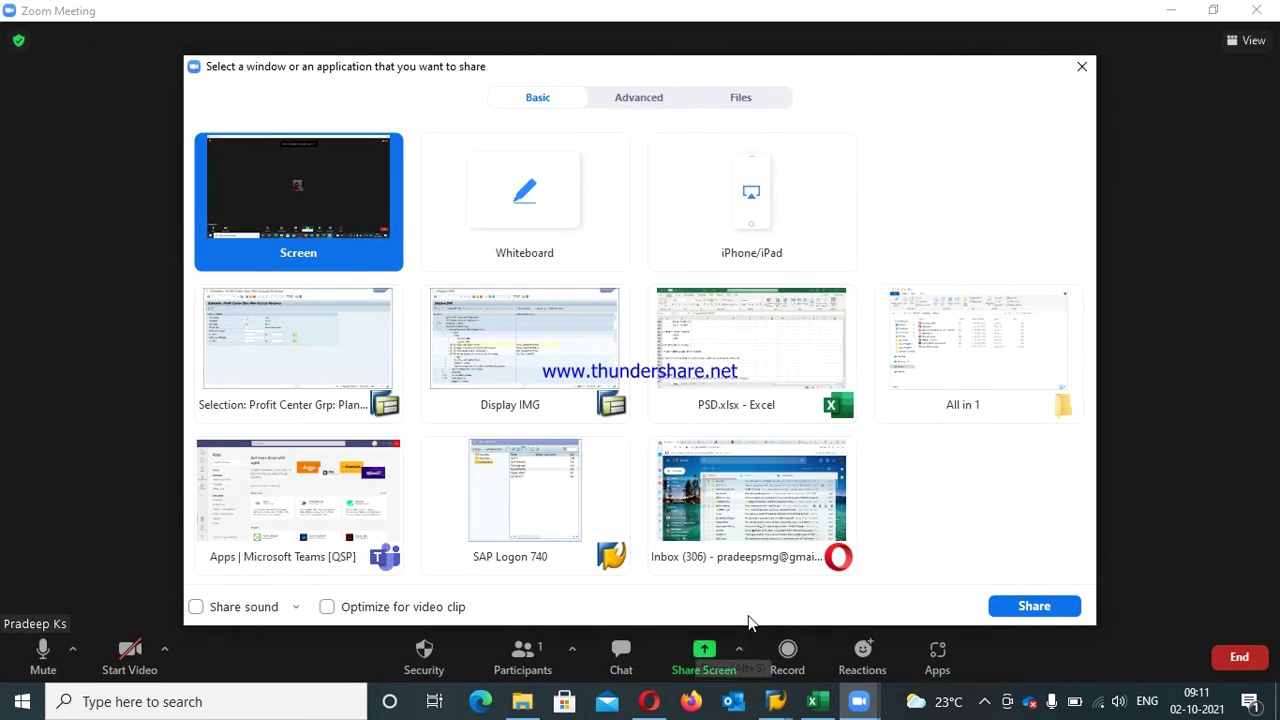
click(1016, 600)
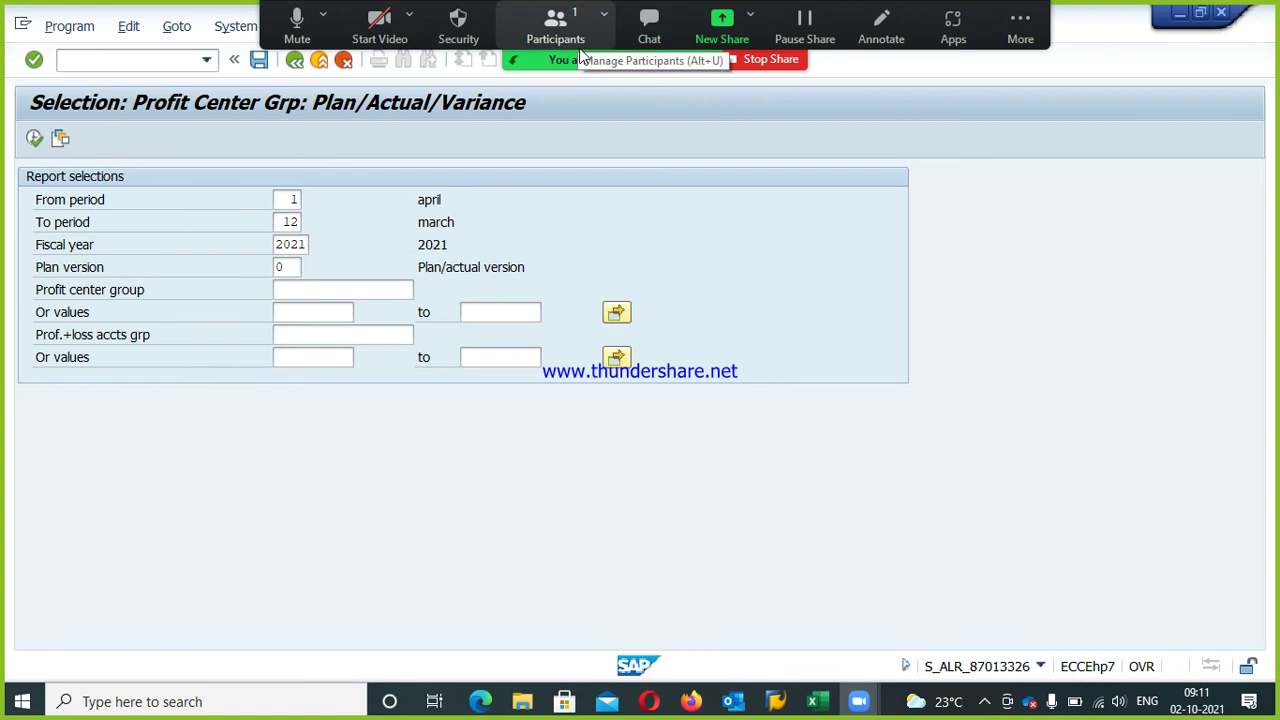
Admit everyone in the waiting room from the meeting's participants list and close the list
click(560, 8)
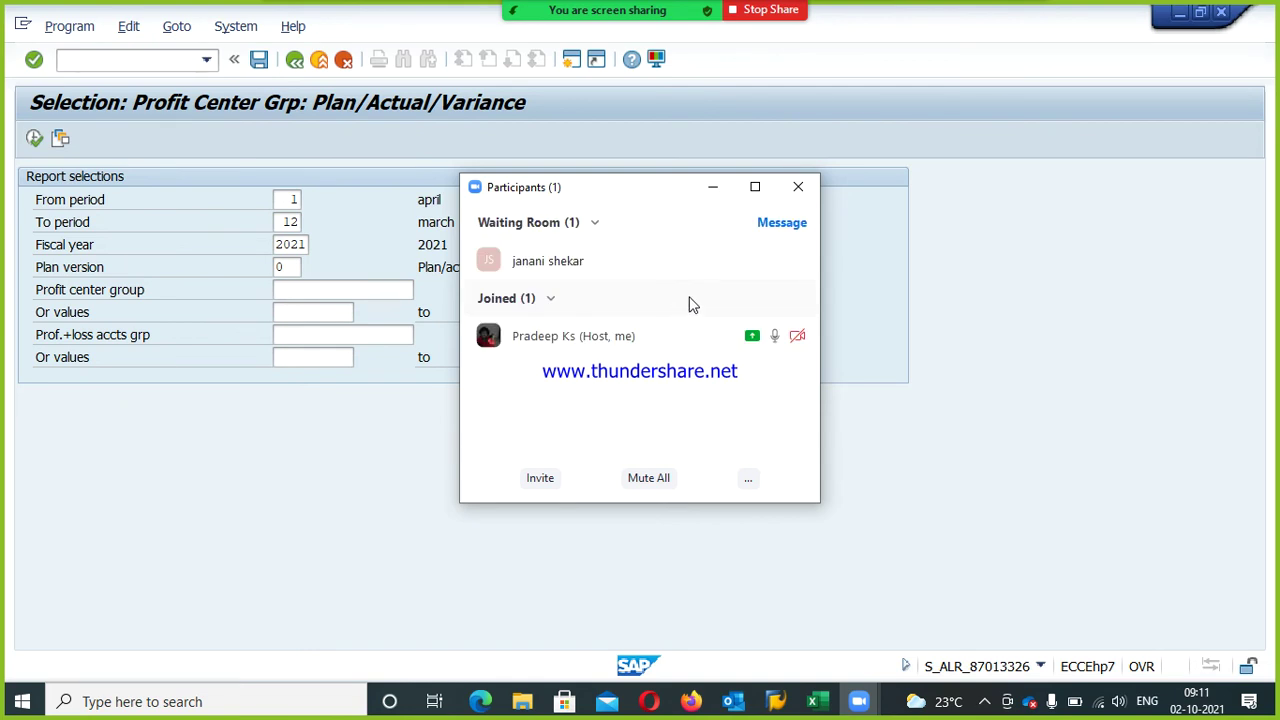
mouse_move(718, 277)
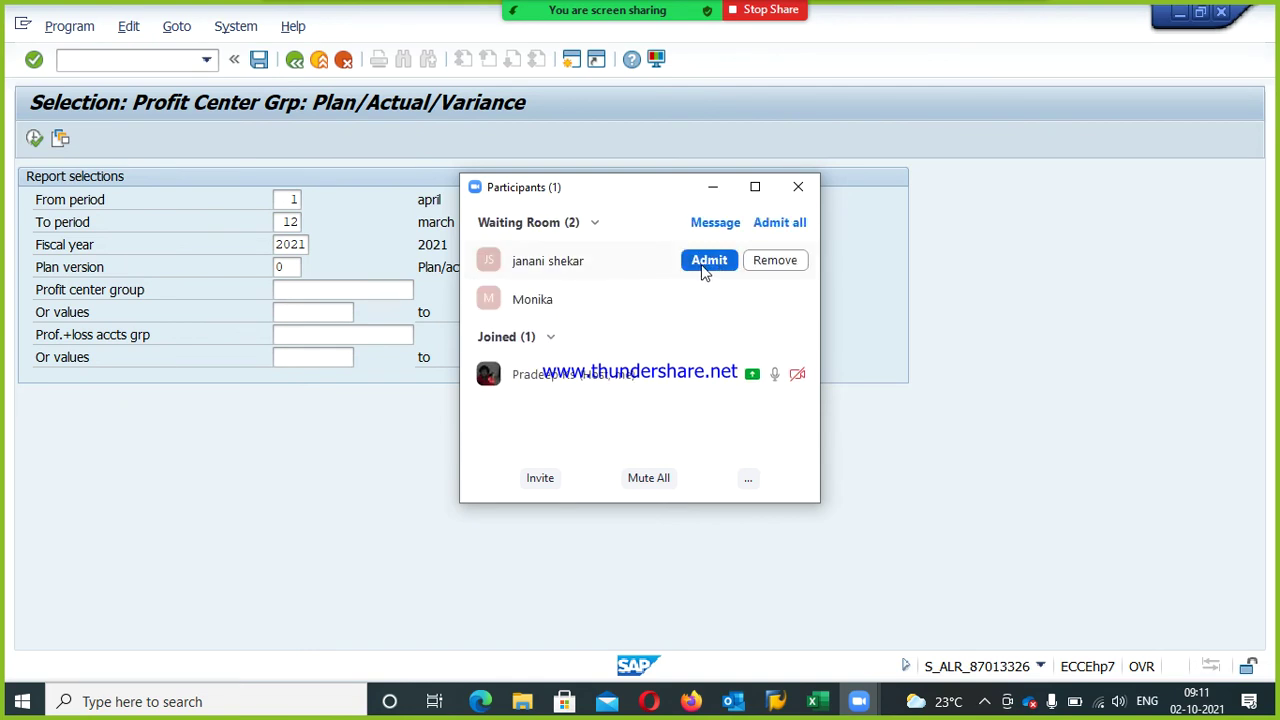
click(776, 226)
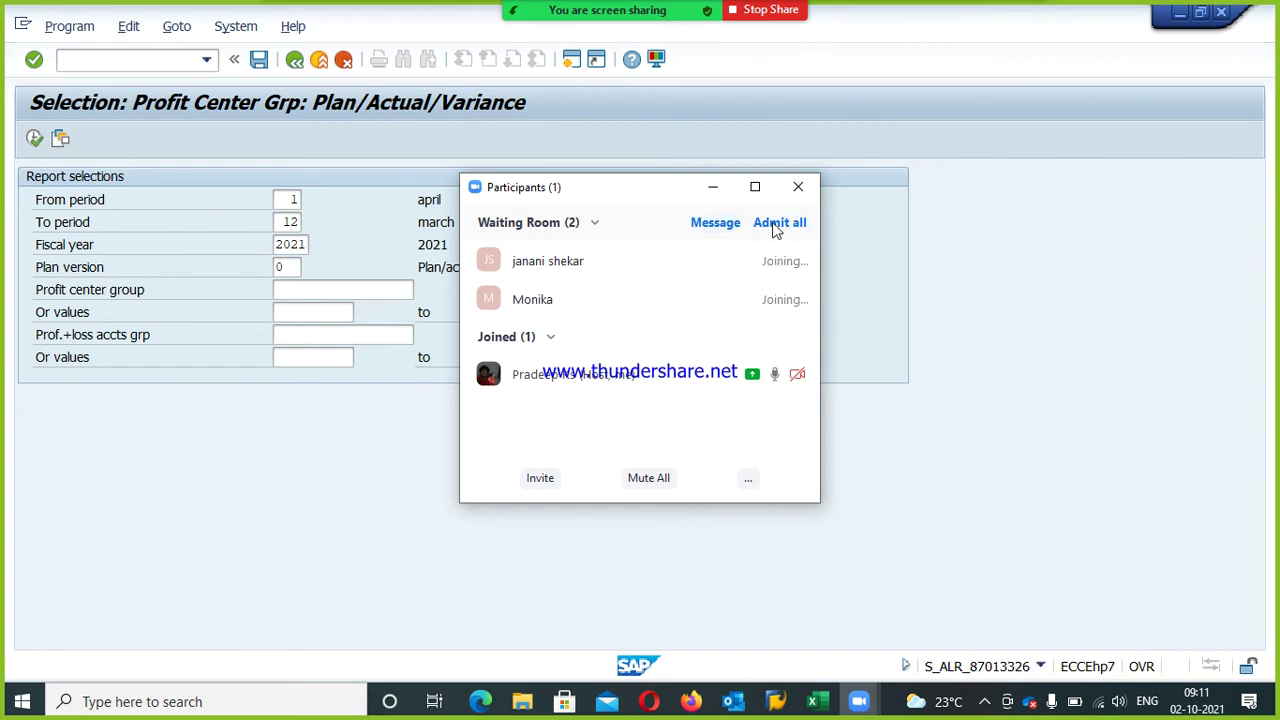
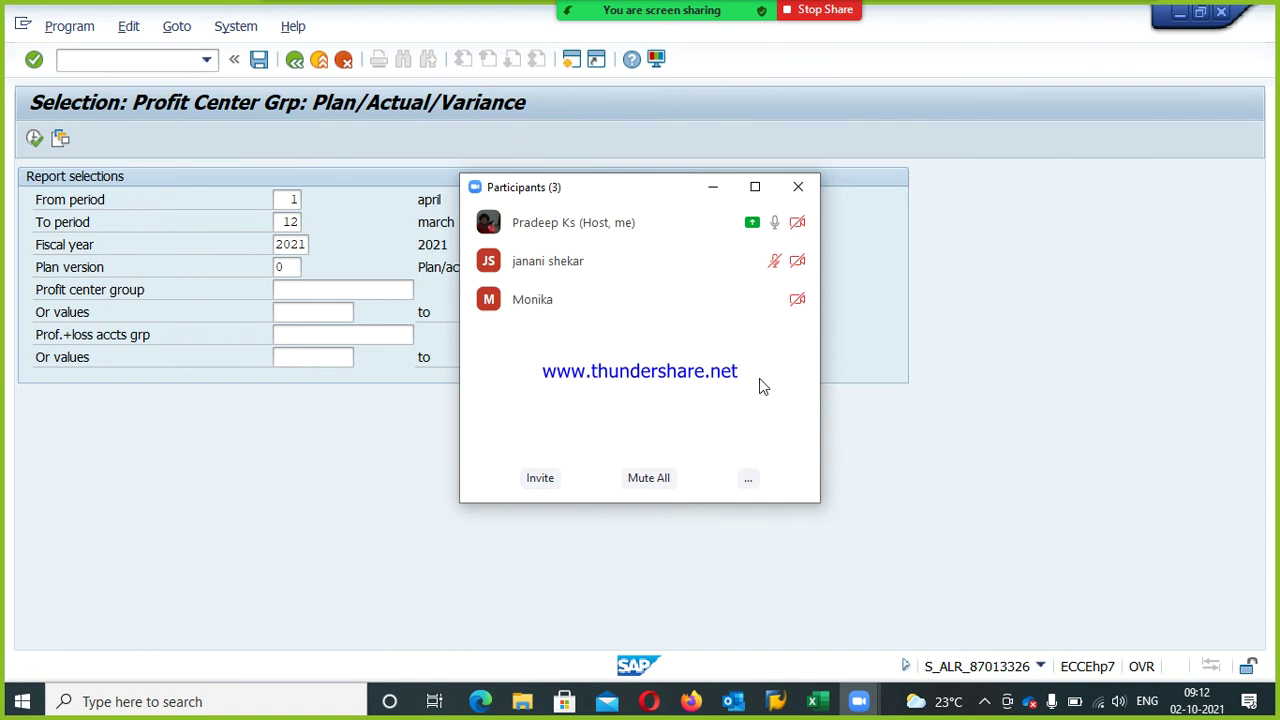
click(803, 188)
Leave the profit center report selection and switch to the PSD.xlsx workbook in Excel
click(317, 61)
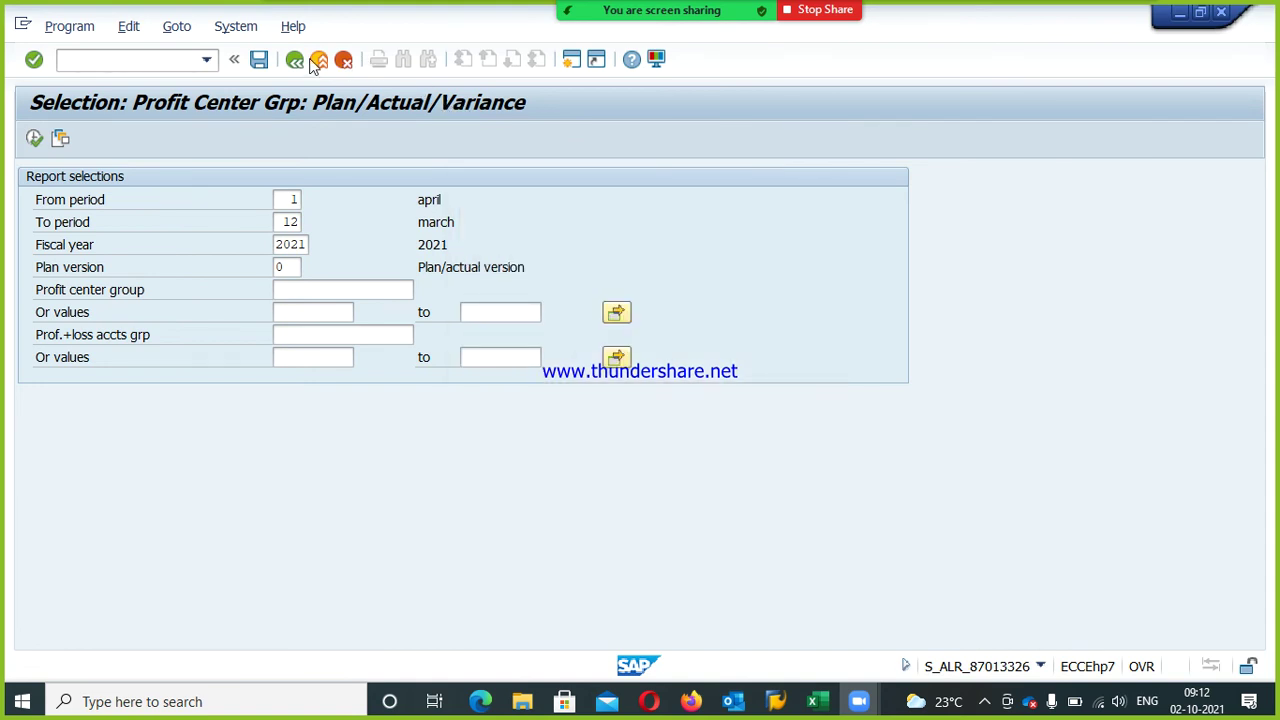
click(733, 701)
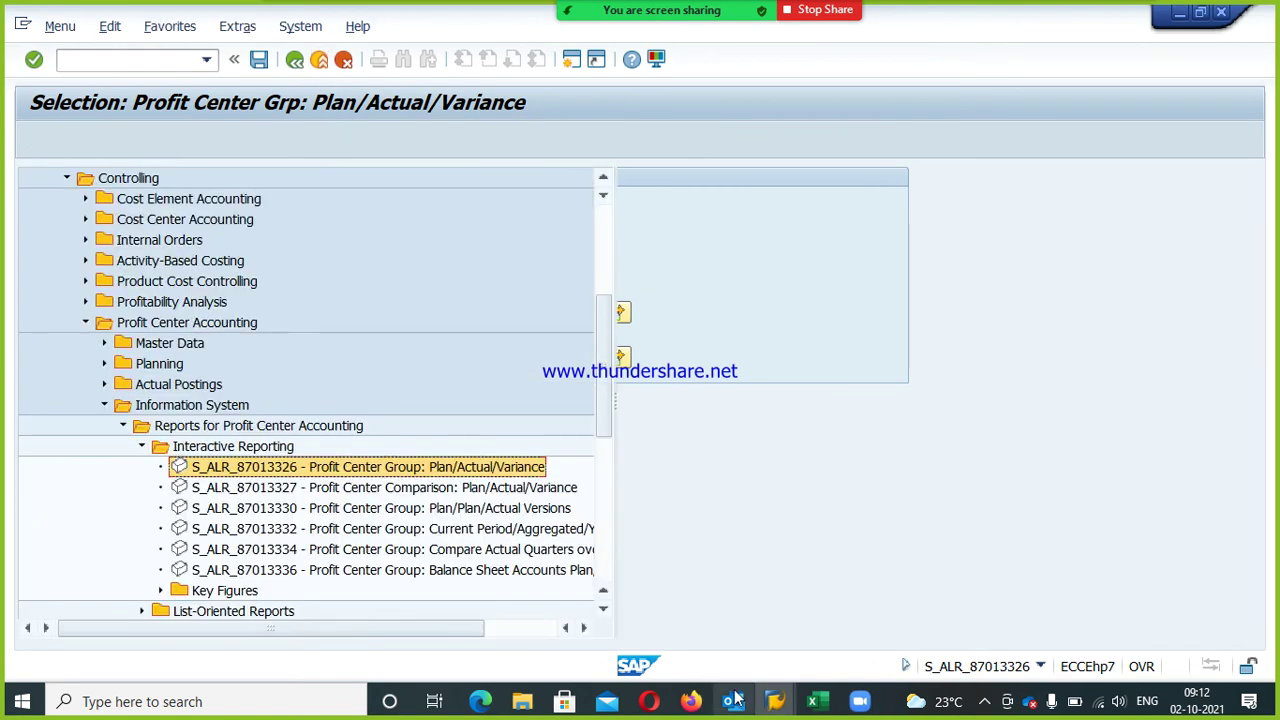
click(814, 701)
Enter the heading "INTERNAL ORDERS" in cell A467 beneath the profit center notes and make it bold
click(702, 538)
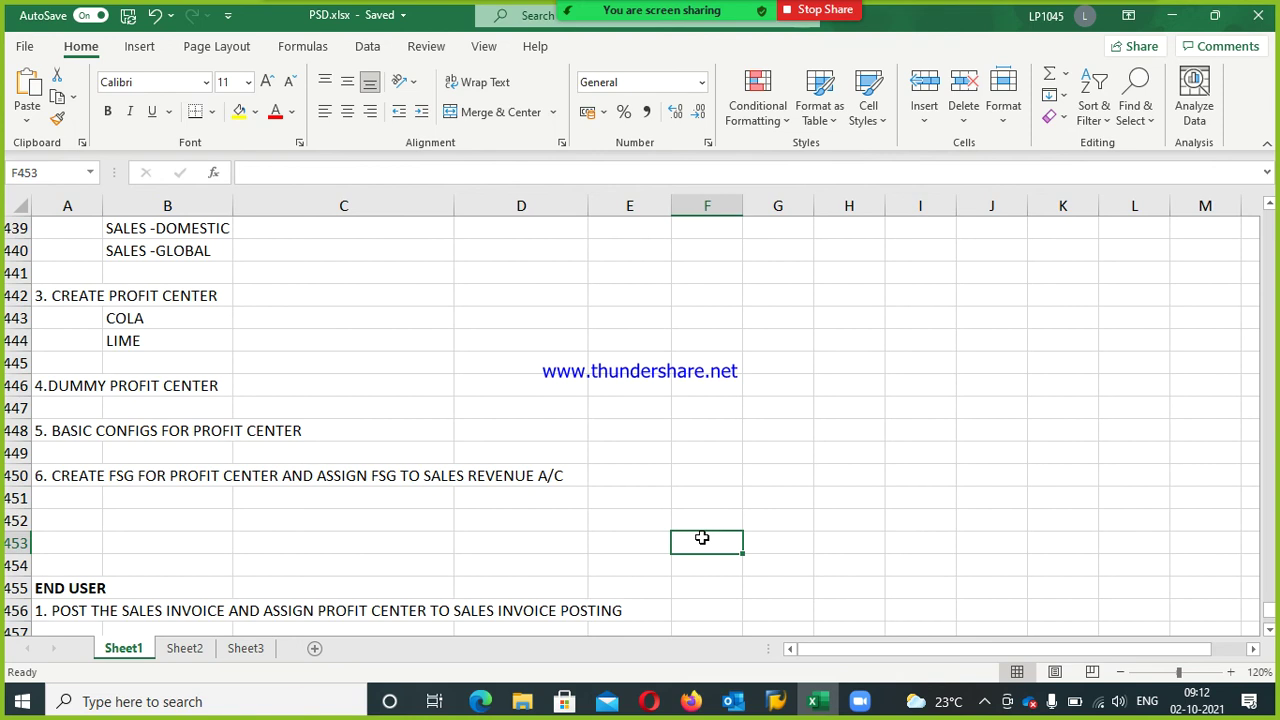
key(Down)
key(Down)
key(Down)
key(Down)
key(Down)
key(Down)
key(Down)
key(Down)
key(Down)
key(Down)
key(Down)
key(Down)
key(Down)
key(Down)
key(Down)
key(Down)
key(Down)
key(Left)
key(Left)
key(Left)
key(Left)
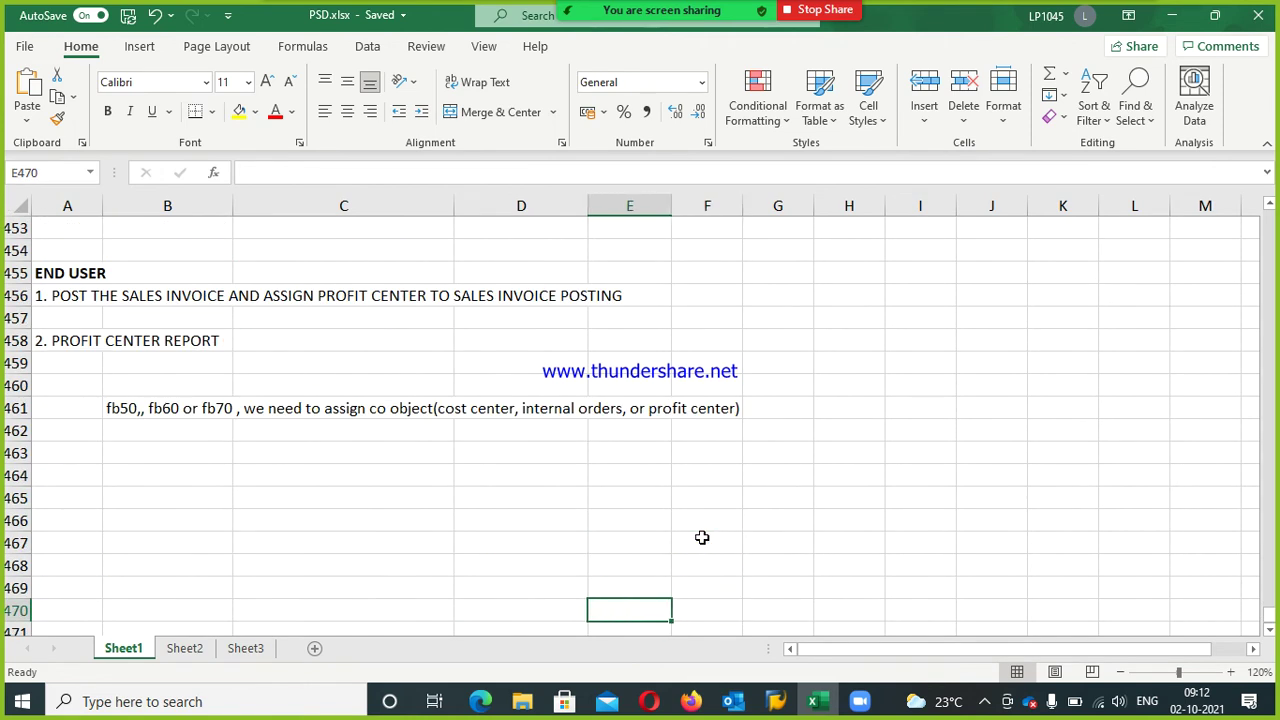
key(Up)
key(Up)
key(Up)
key(Left)
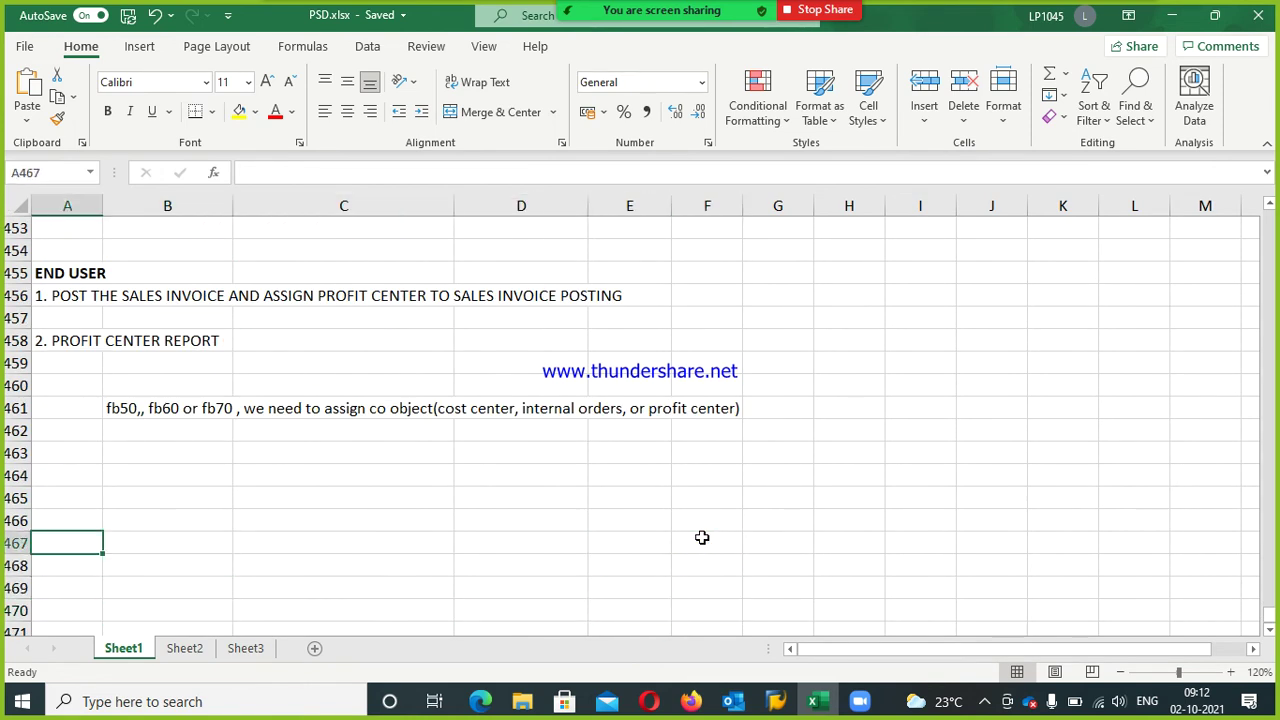
text(int)
key(BackSpace)
key(BackSpace)
key(BackSpace)
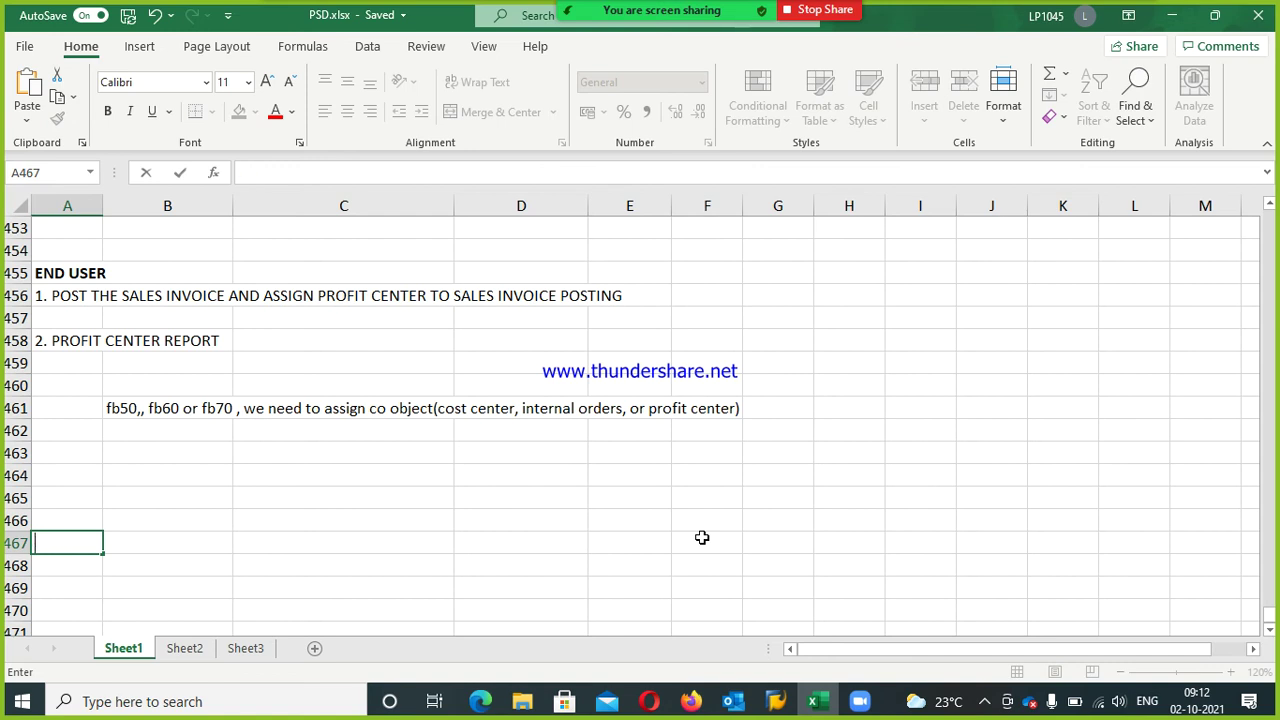
text(INTERNAL ORDERS)
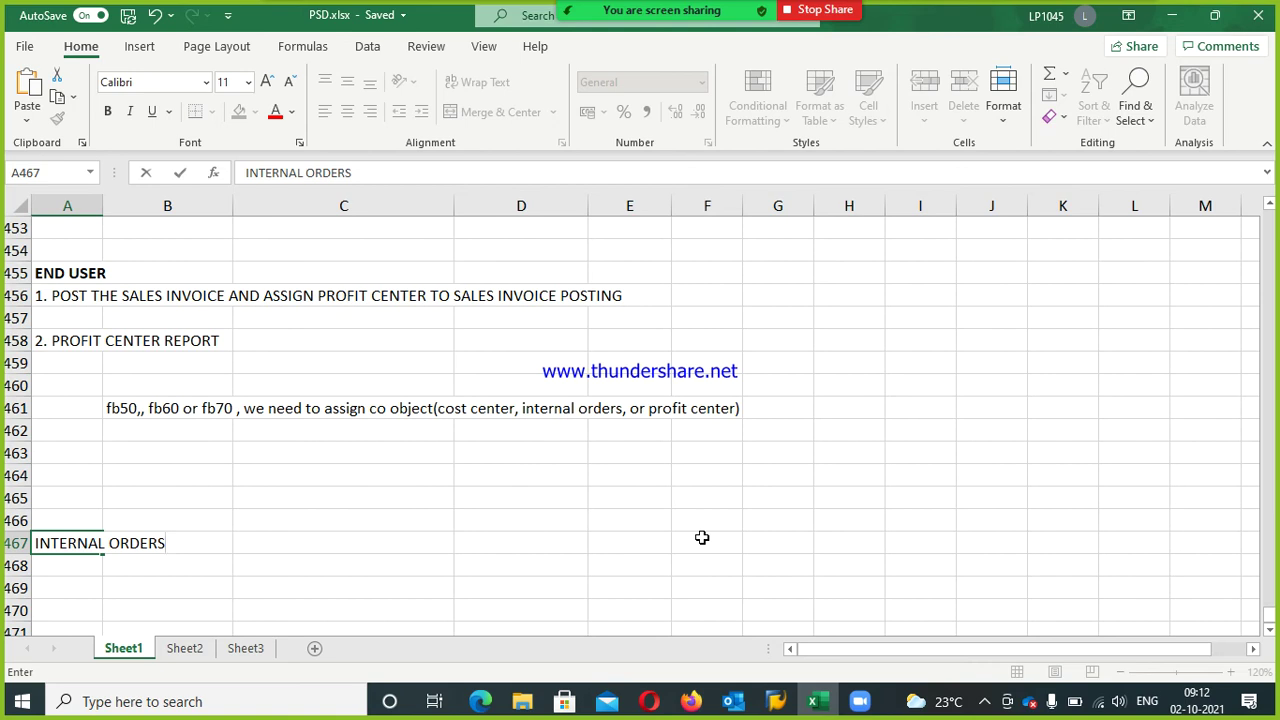
key(Return)
key(Up)
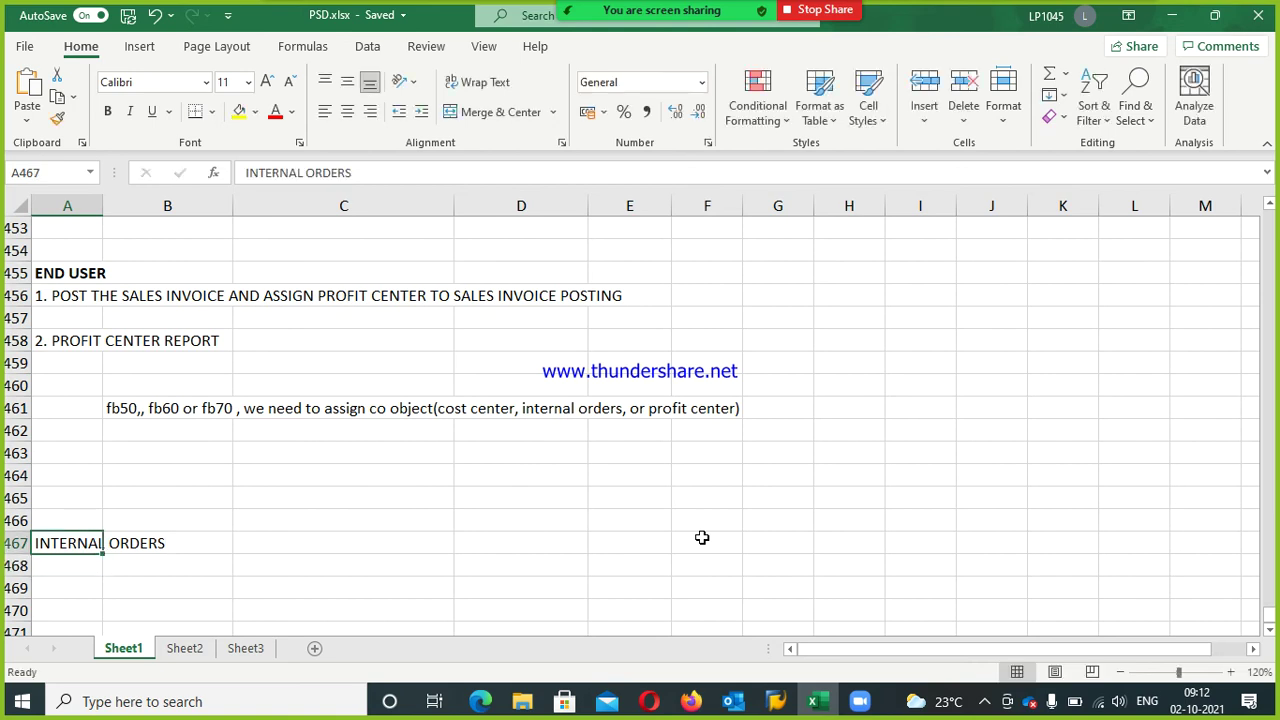
key(ctrl+b)
Enter the note "PLAN OUR NON-REGULAR OR SHORT TERM PROJECT EXPENSES" in cell B469 beneath the internal orders heading
key(Down)
key(Down)
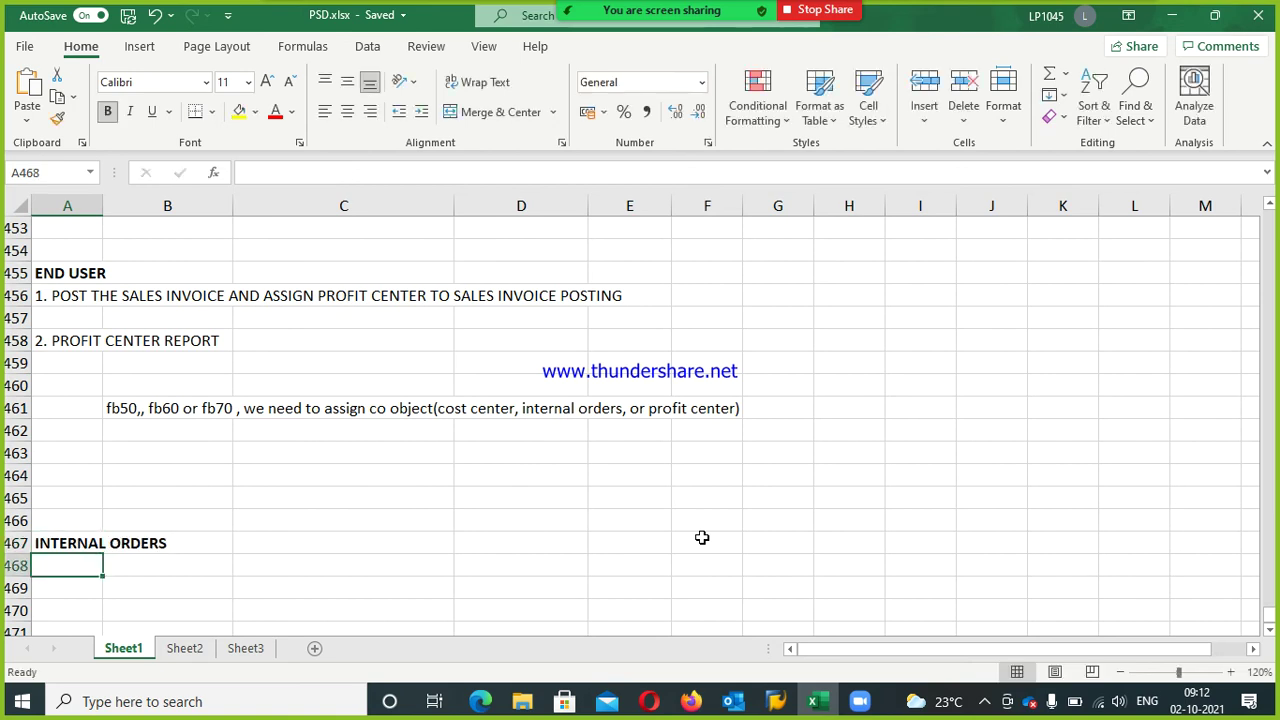
key(Right)
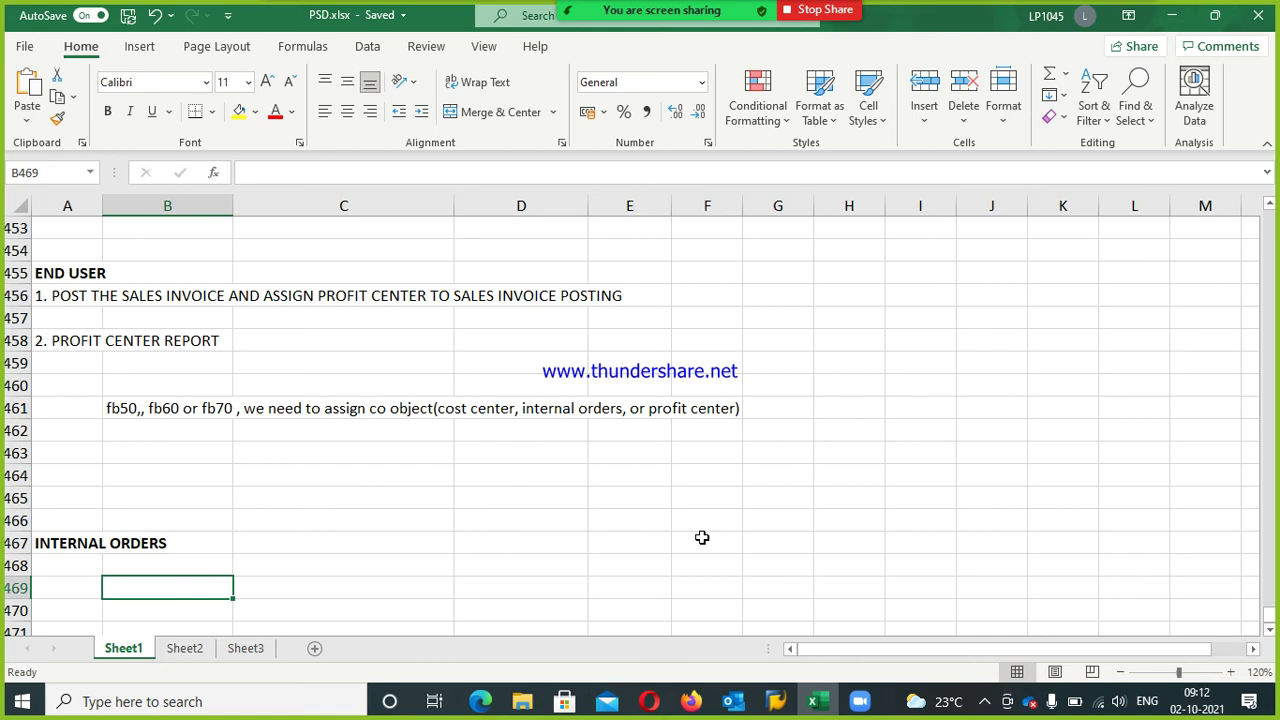
text(PLAN)
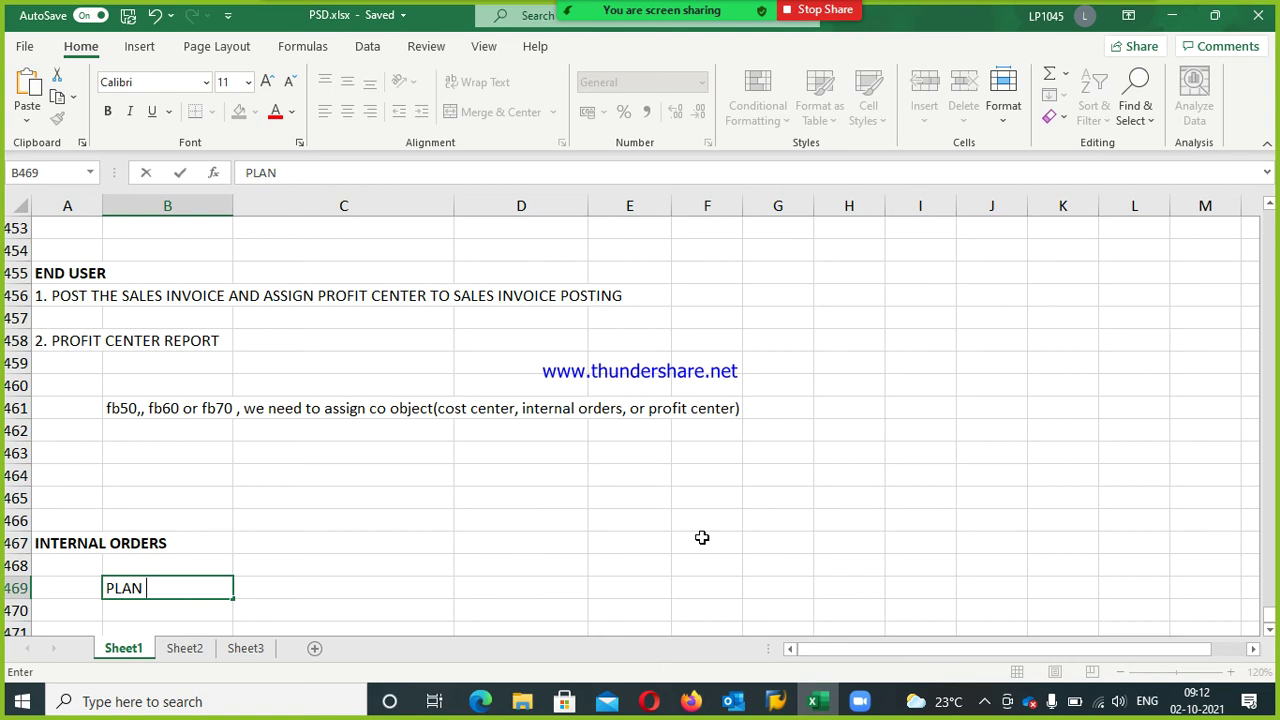
text(OUR NON-RE)
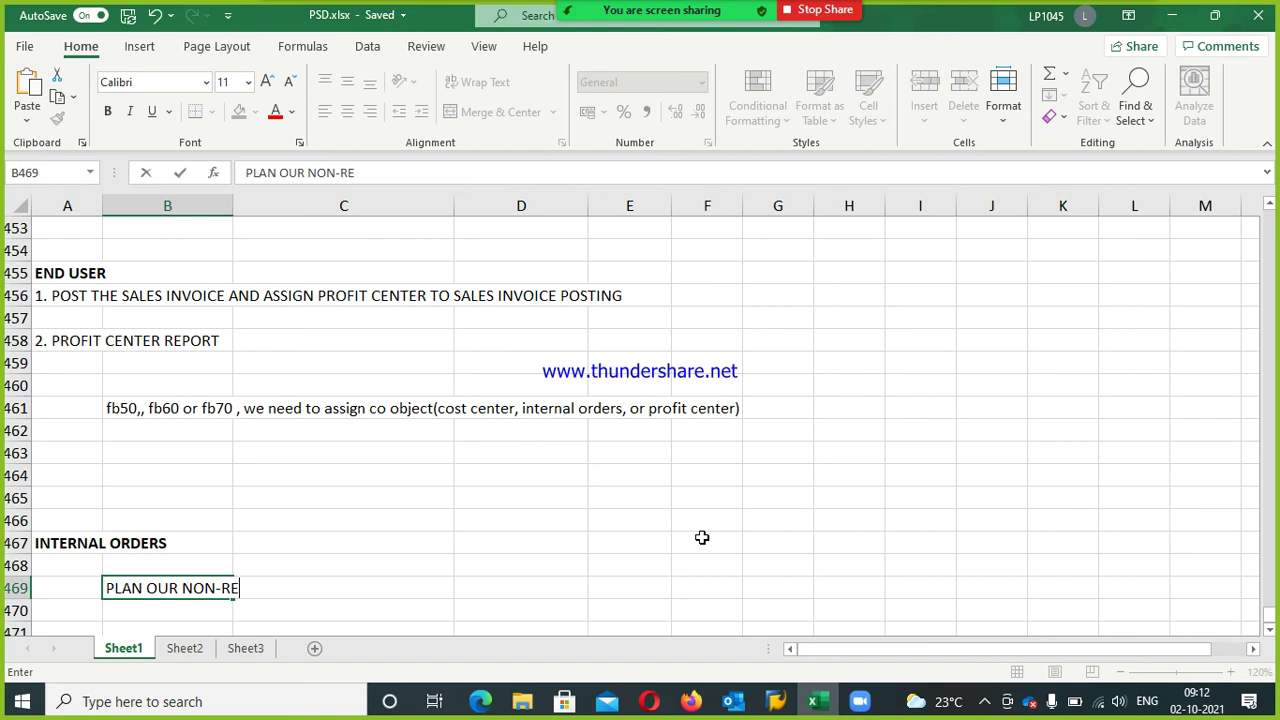
text(GULAR OR SHOR )
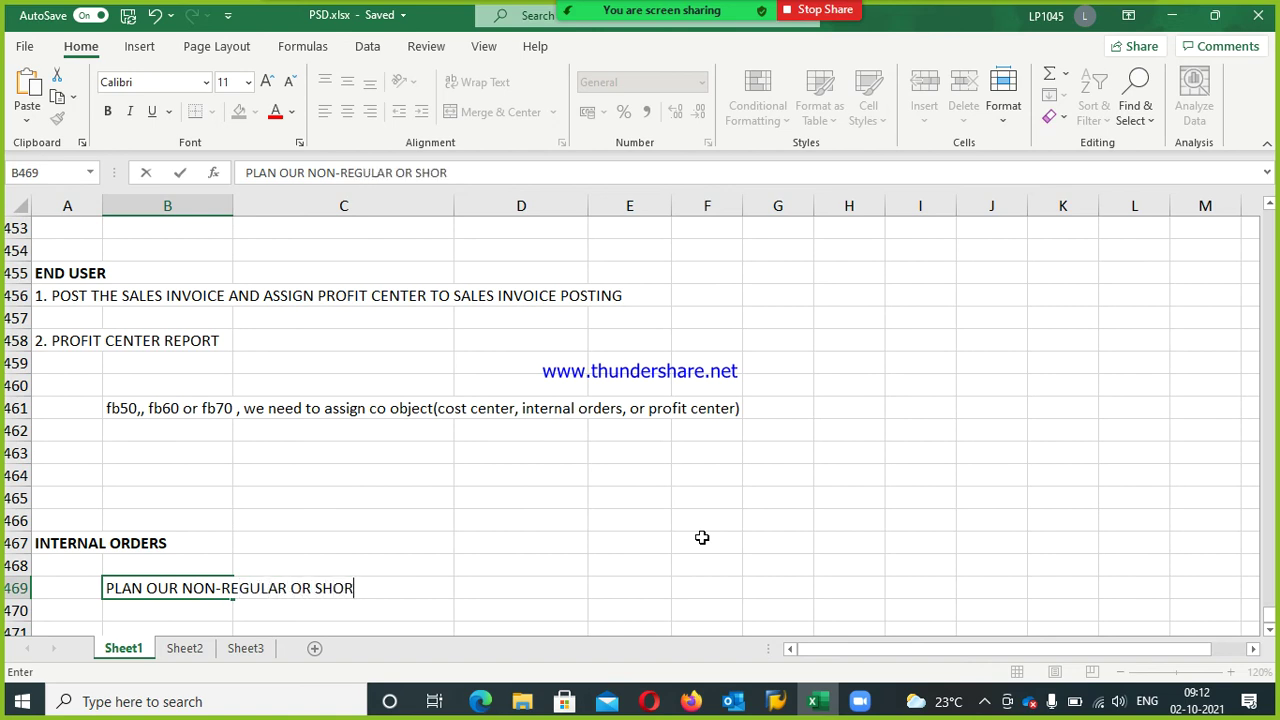
text(T TERM PROJECT)
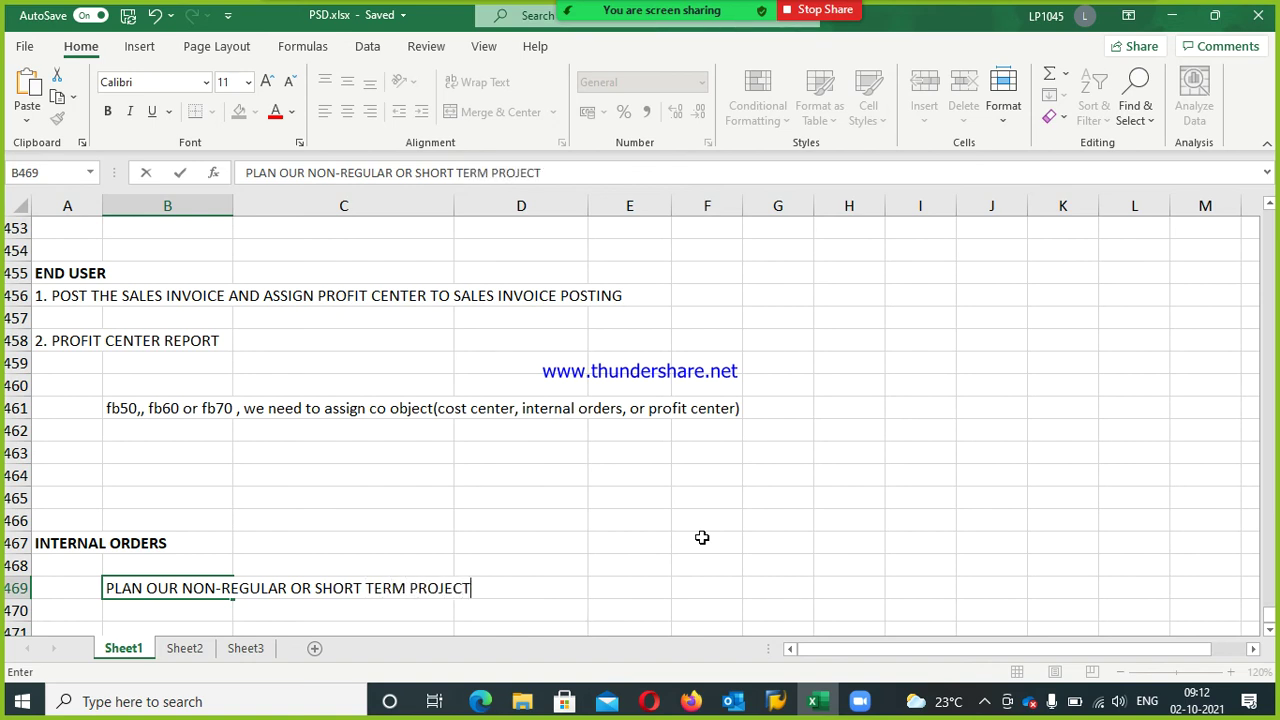
text( EXPENSES)
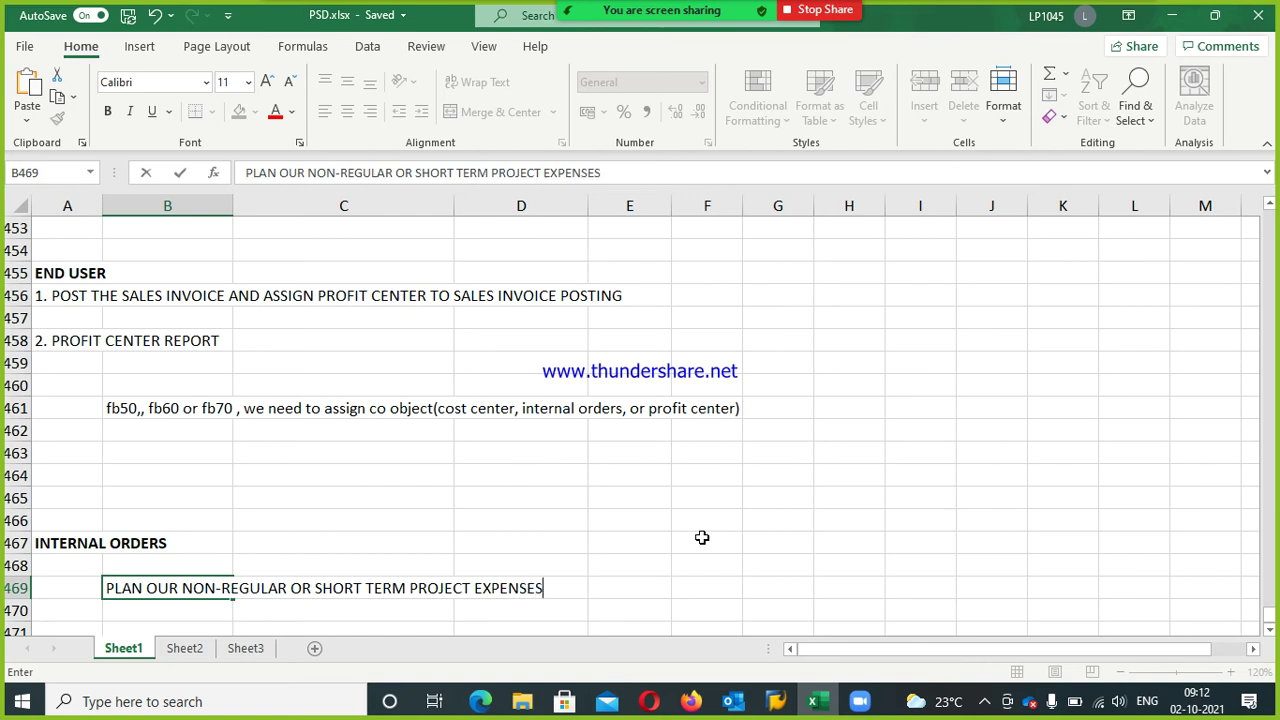
key(Return)
Write "NON-REGULAR - EVENT : SEMINAR, EXHIBITION, TRADE FAIR" in cell B471
key(Return)
key(Left)
key(Right)
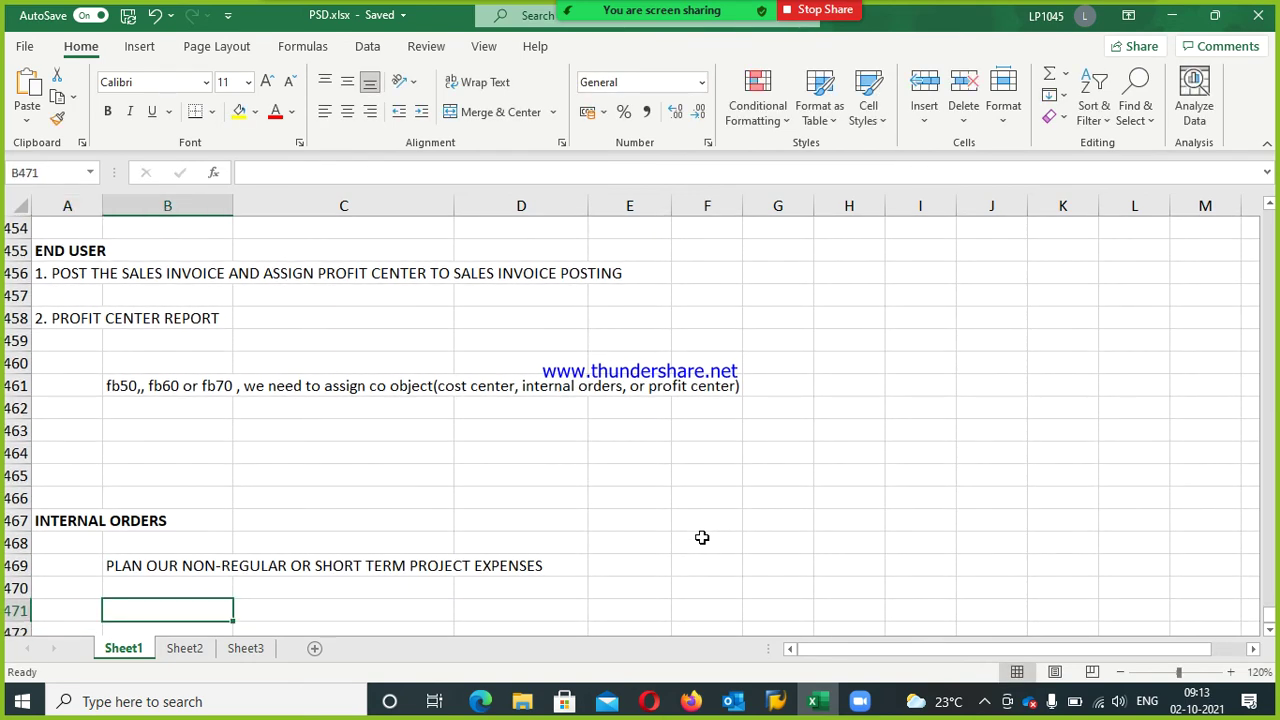
text(NON )
text(REGULAR)
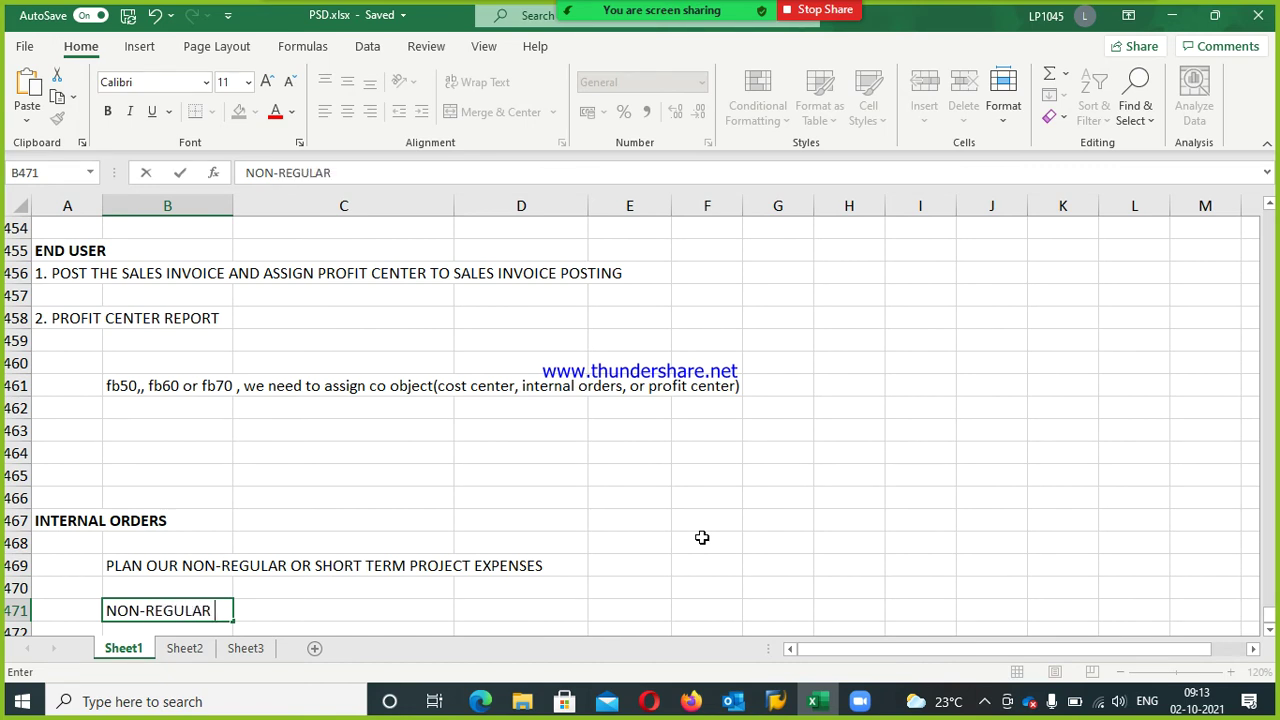
text( - EVENT : SEMINA)
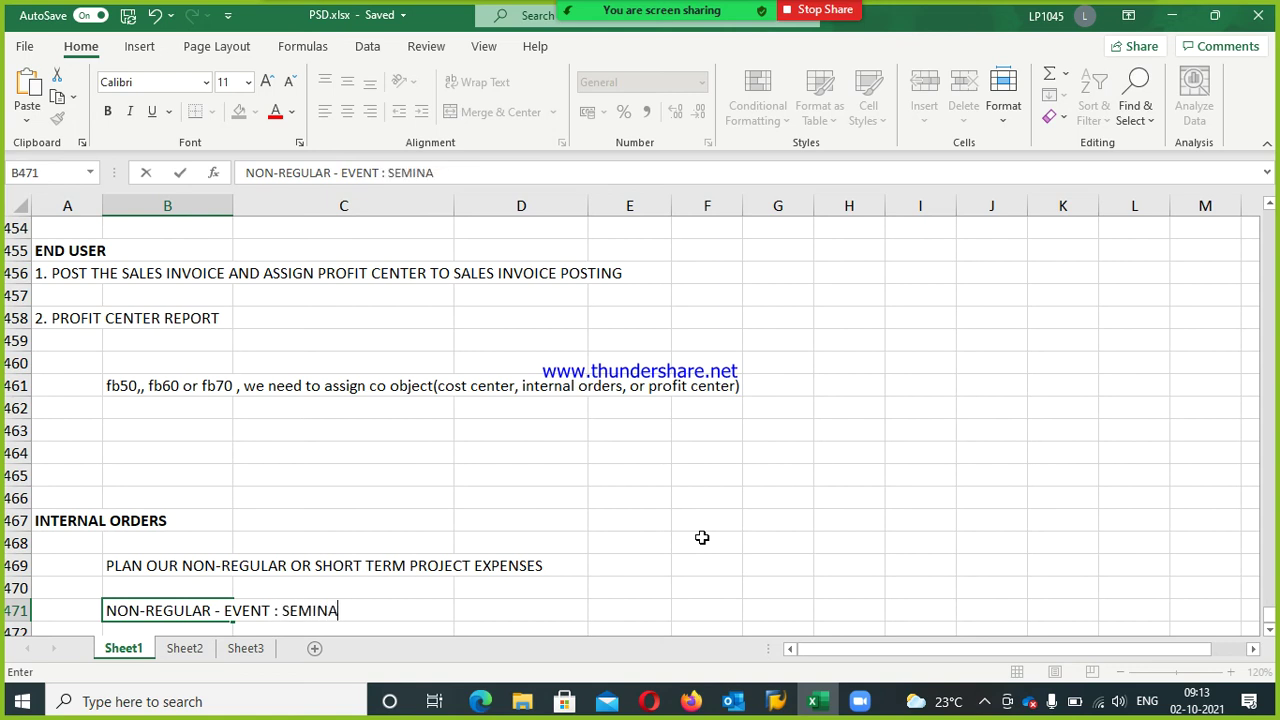
text(R, EXHIBITI)
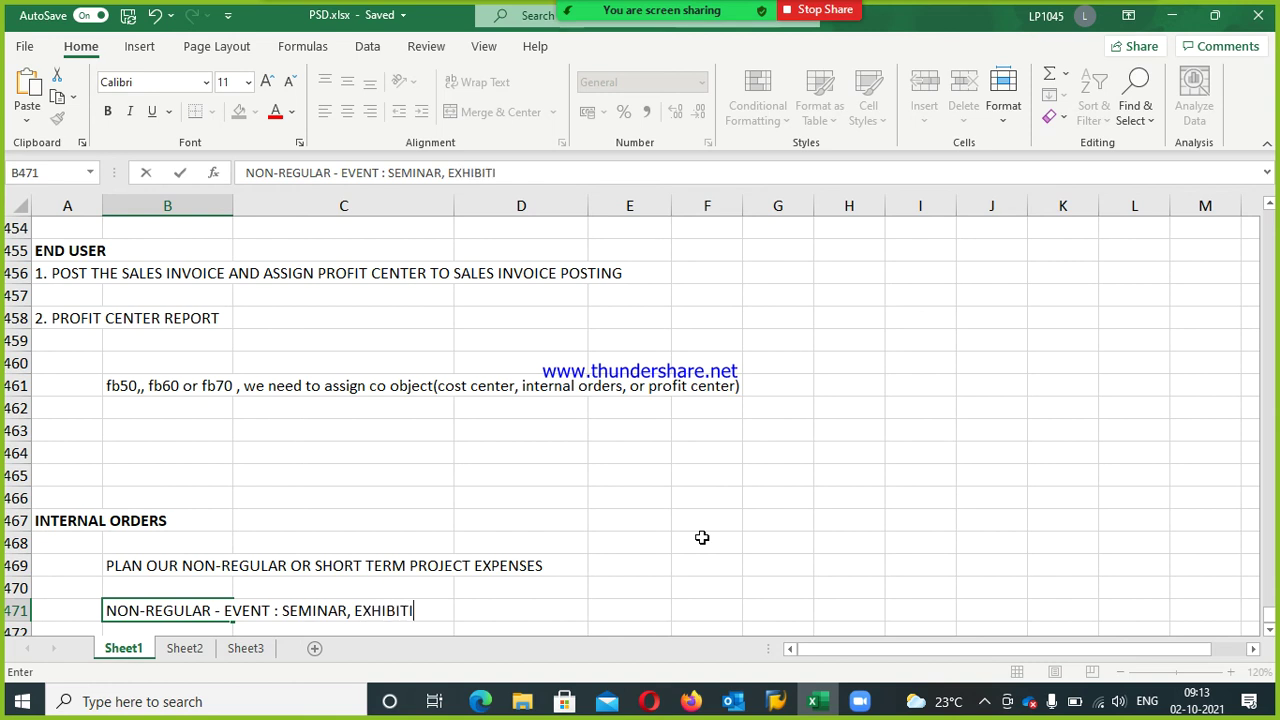
text(ON, TRADE FAIR)
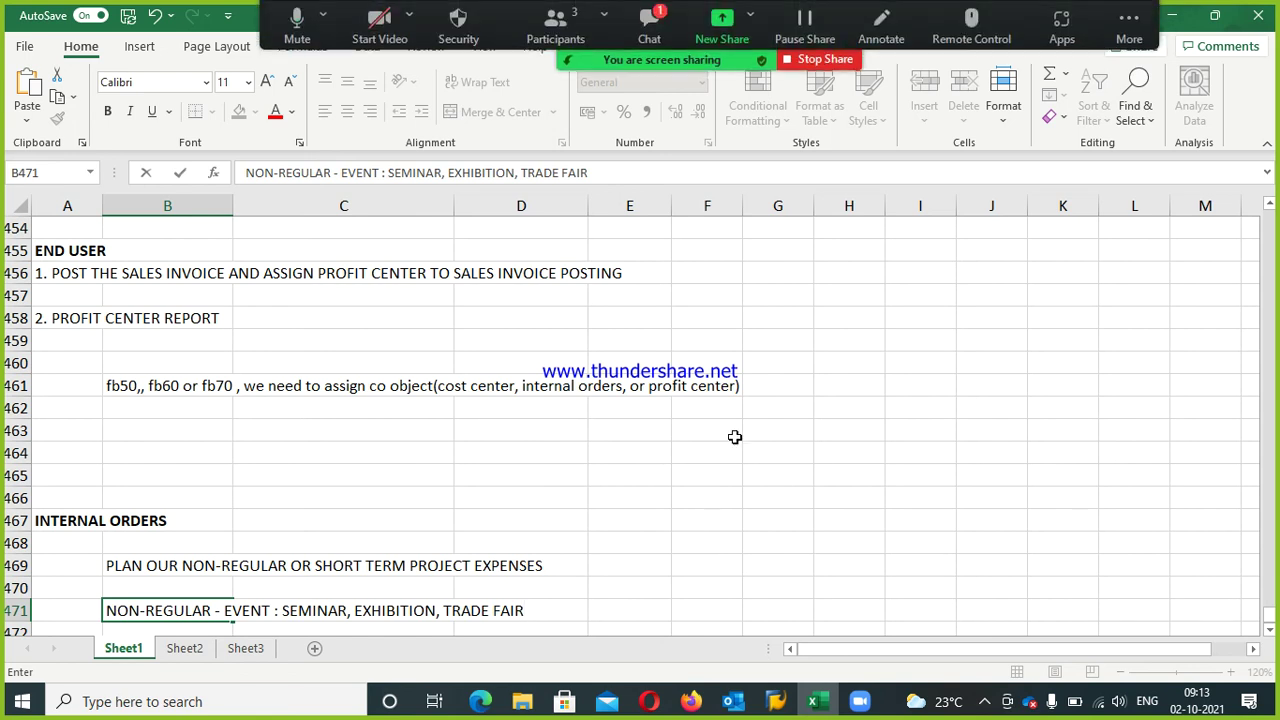
Check the new message in the Zoom meeting chat, close the chat and return to the cell entry in Excel
click(649, 30)
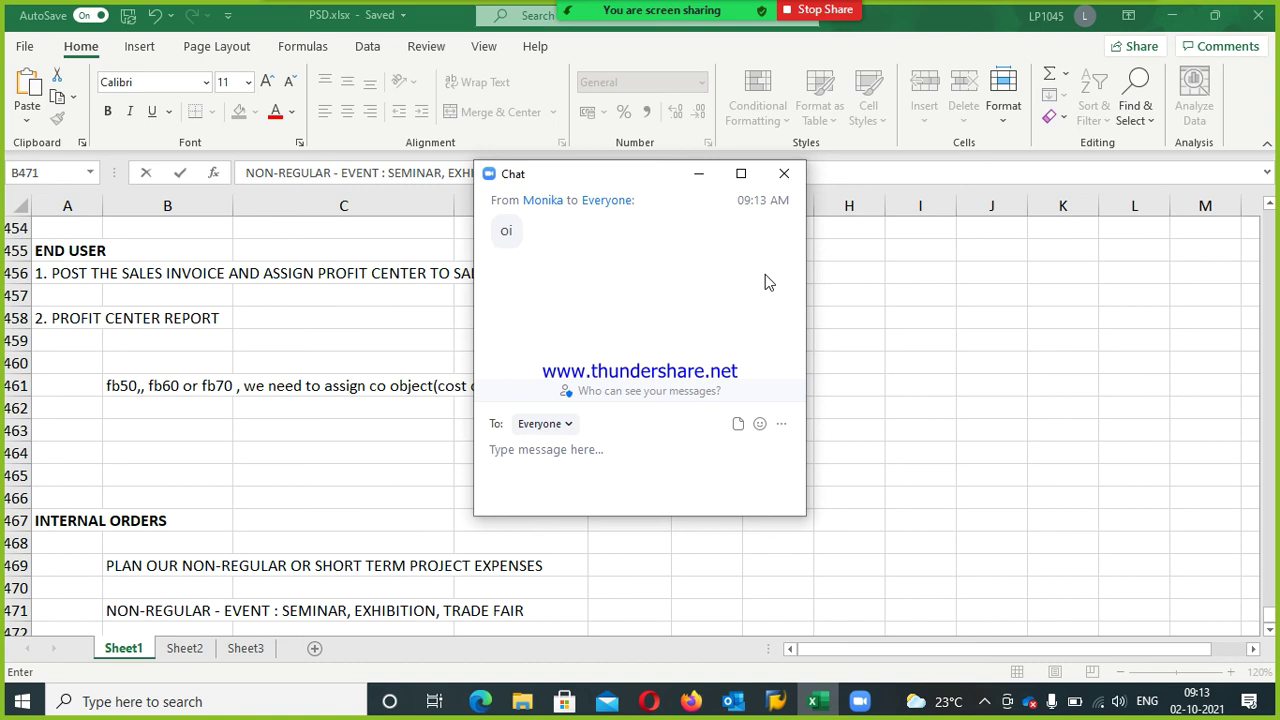
click(782, 176)
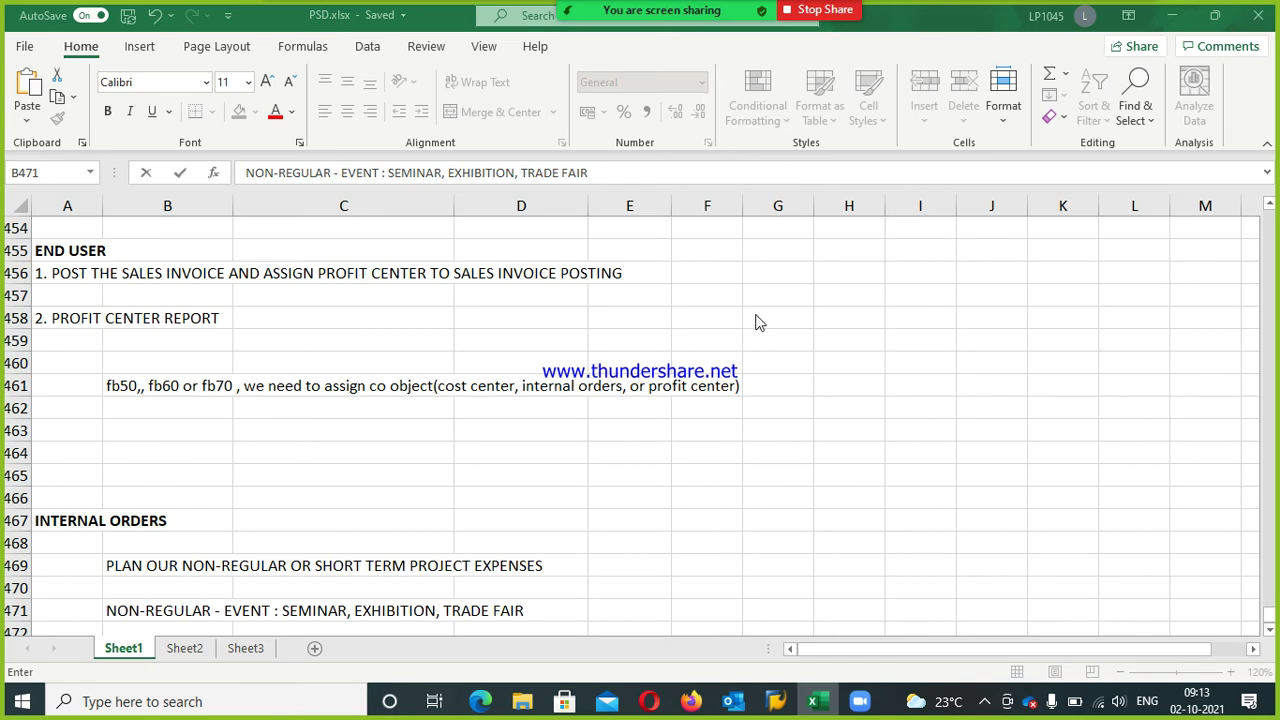
click(196, 617)
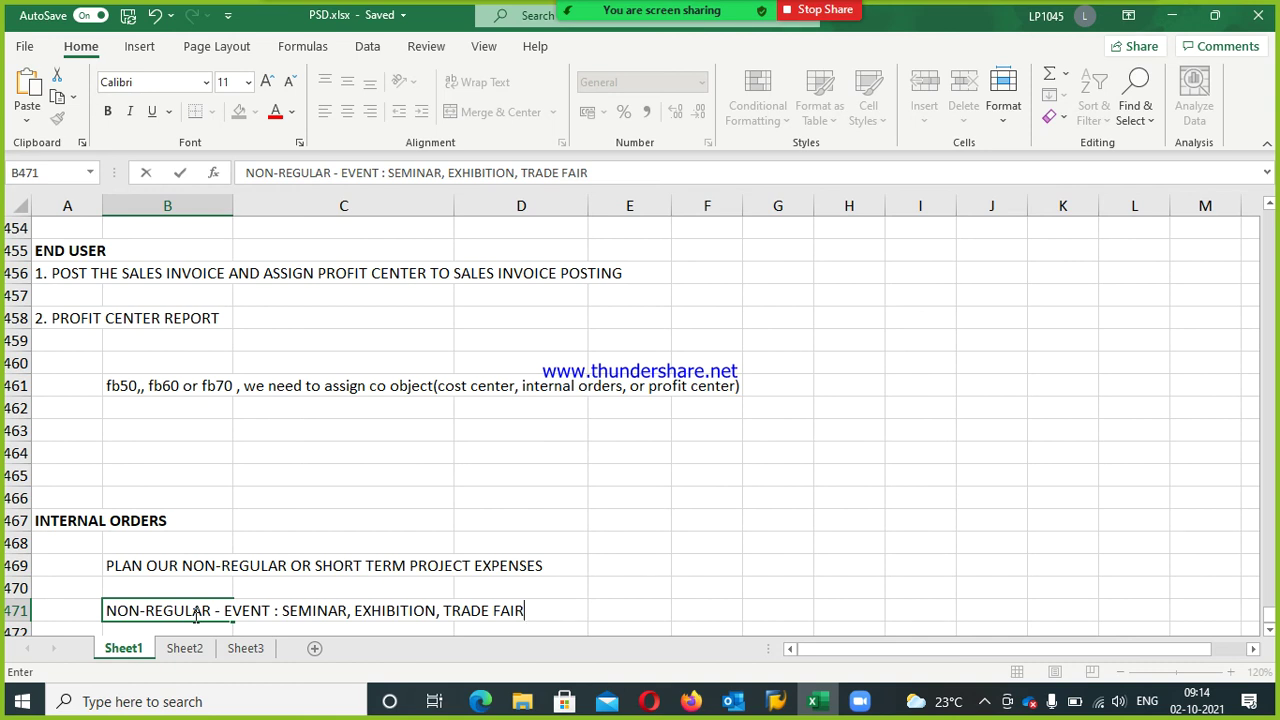
Confirm the non-regular event note and enter "SHORT TERM PROJECT : MARKETING CAMPAIGN, RECRUITMENT" in cell B473
key(Return)
key(Return)
key(Return)
key(Up)
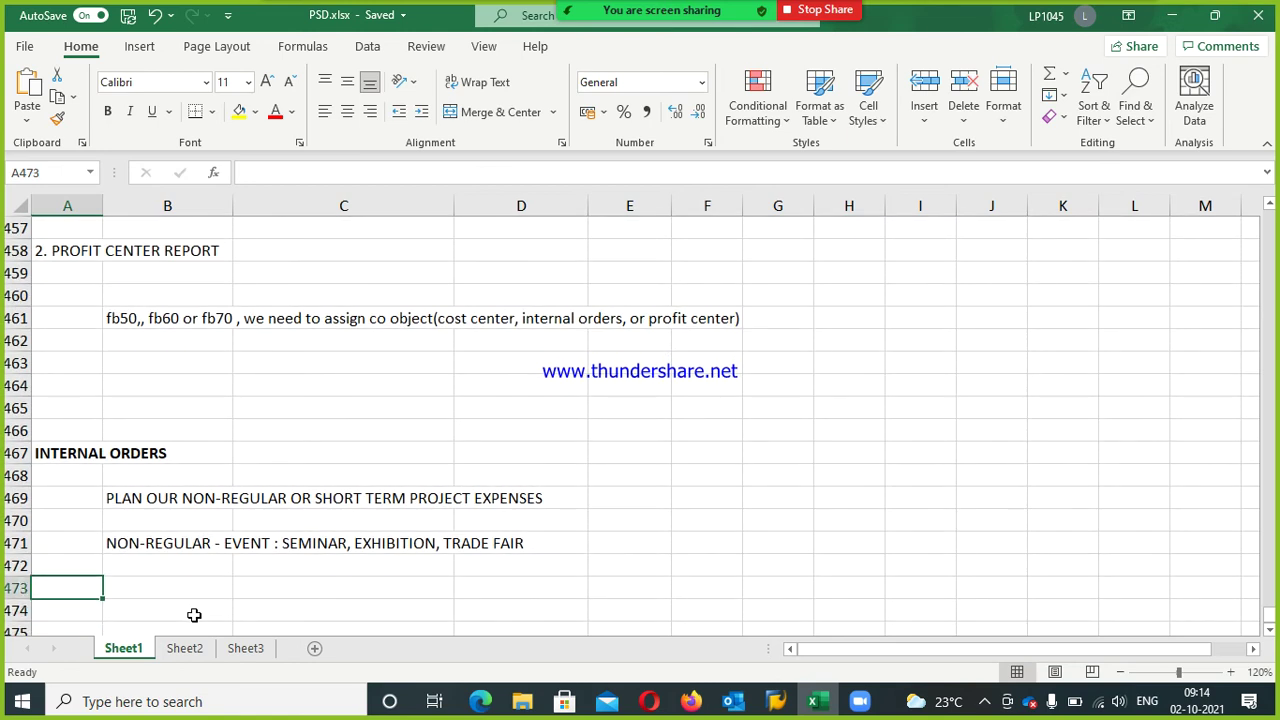
key(Right)
text(SHA)
key(BackSpace)
text(ORT TERM)
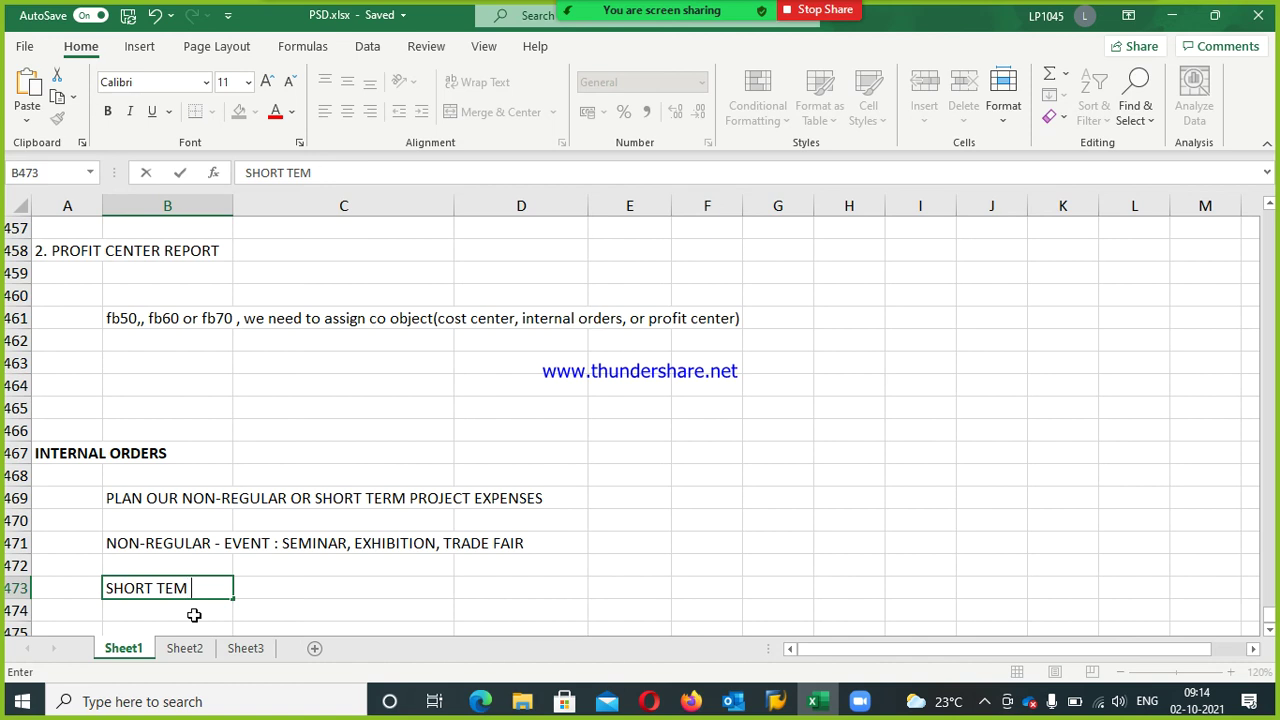
key(BackSpace)
text(RM PROJE)
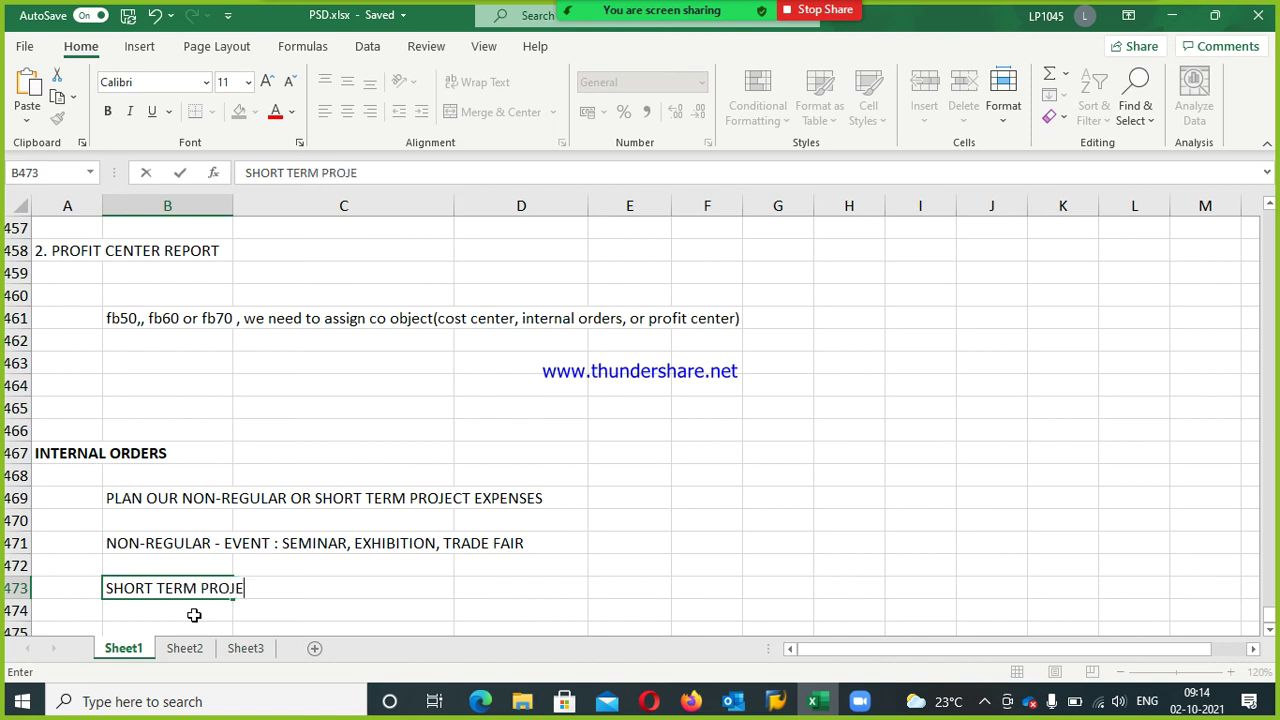
text(CT : MS)
key(BackSpace)
text(ARKETING)
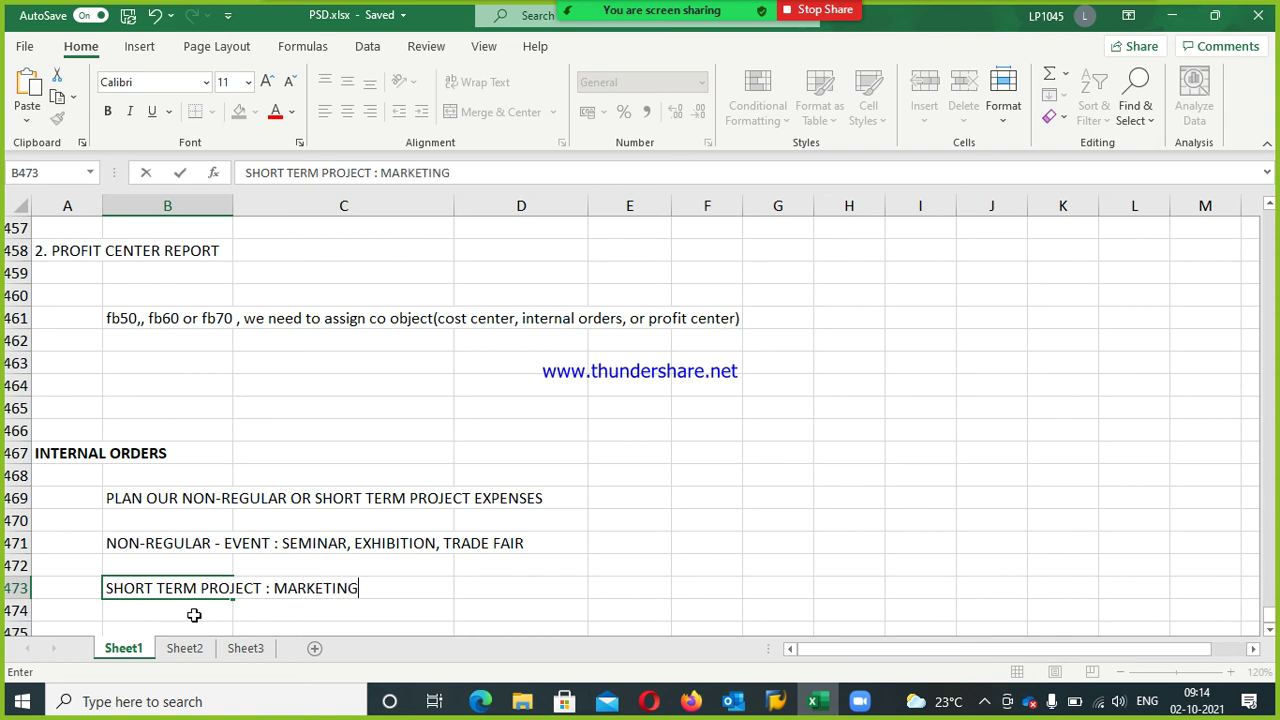
text( CAMPAINGN)
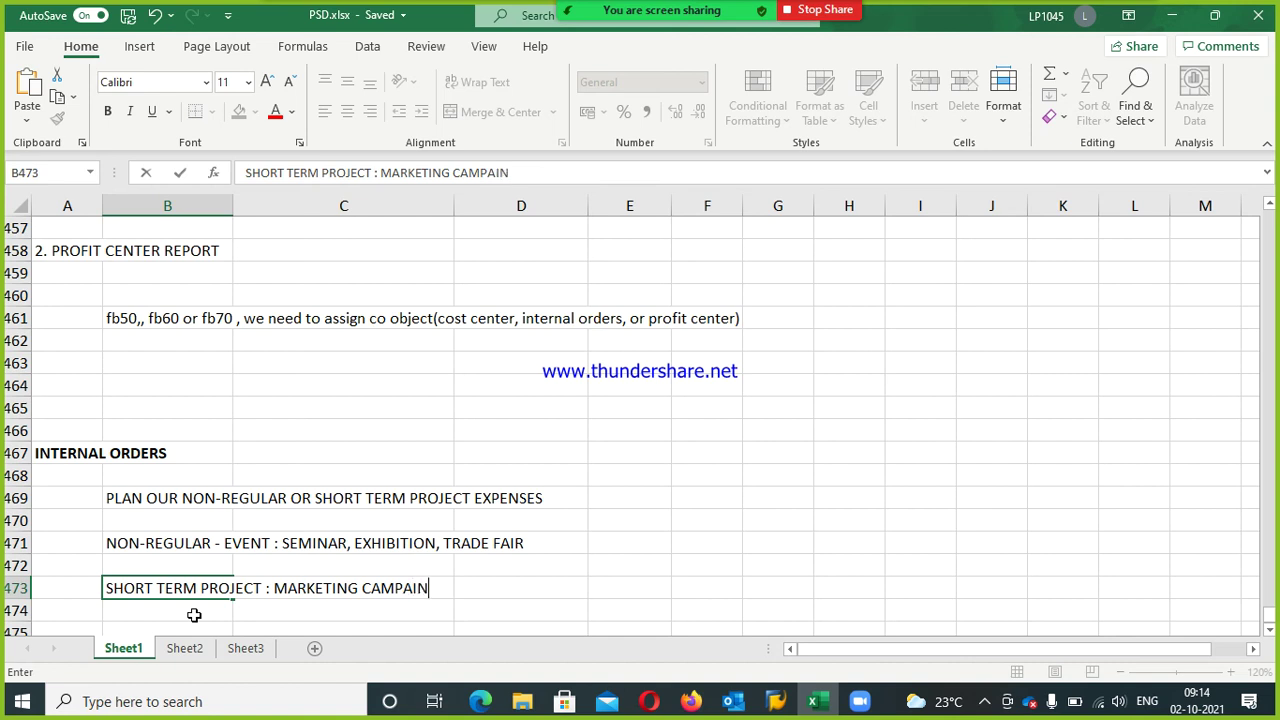
key(BackSpace)
key(BackSpace)
key(BackSpace)
text(GN, RECUR)
key(BackSpace)
key(BackSpace)
text(RI)
key(BackSpace)
text(UITMENT)
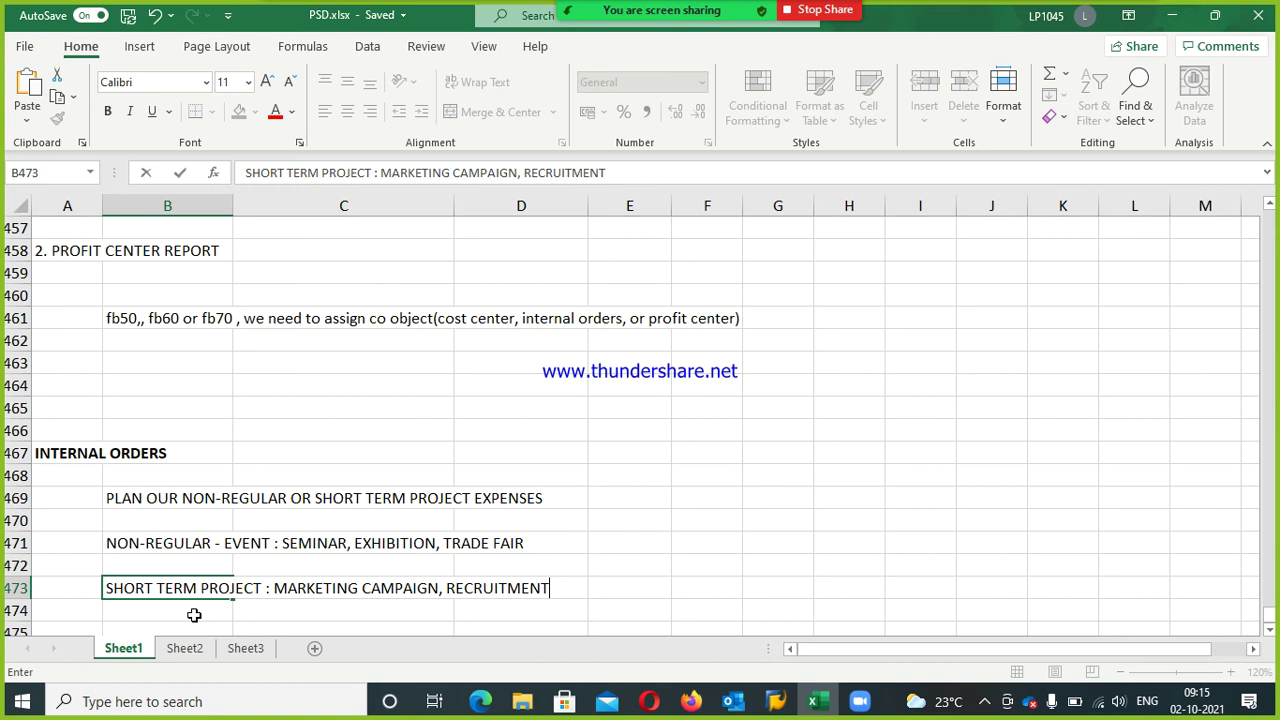
key(Return)
Enter "PLAN" in cell B475 and "BUDGET" in cell B476 below the short term project note
key(Return)
key(Return)
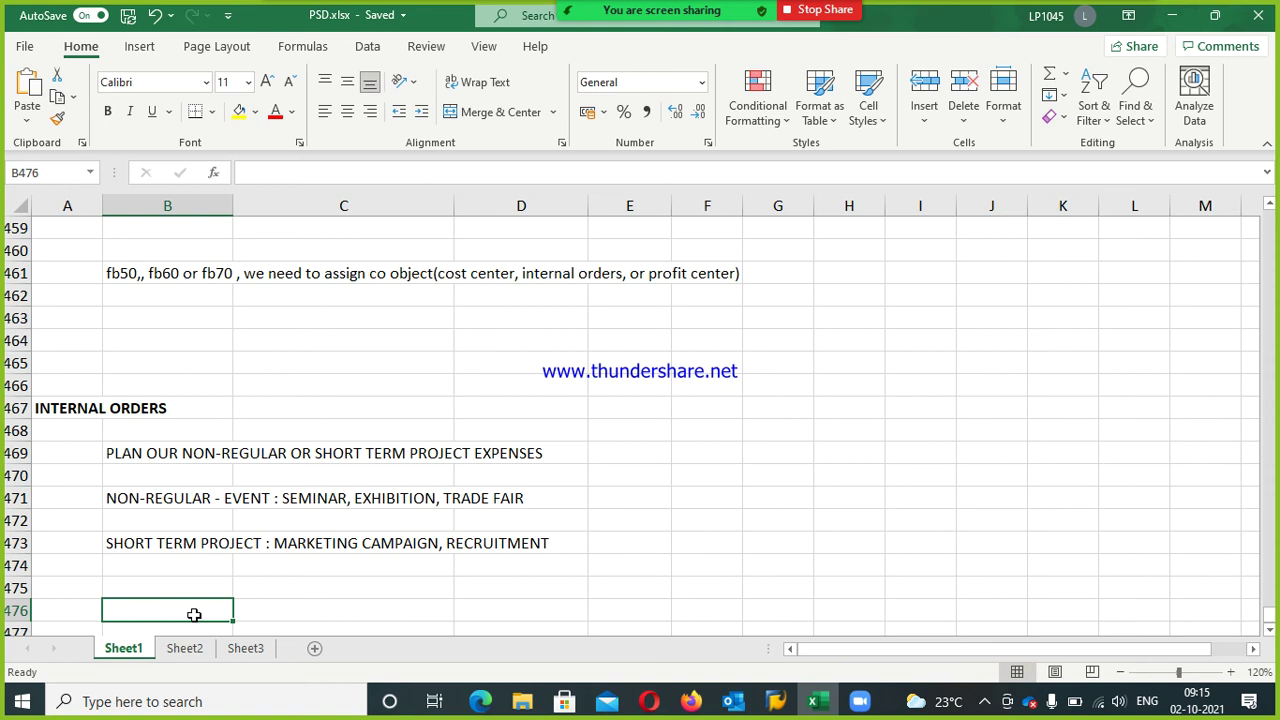
key(Left)
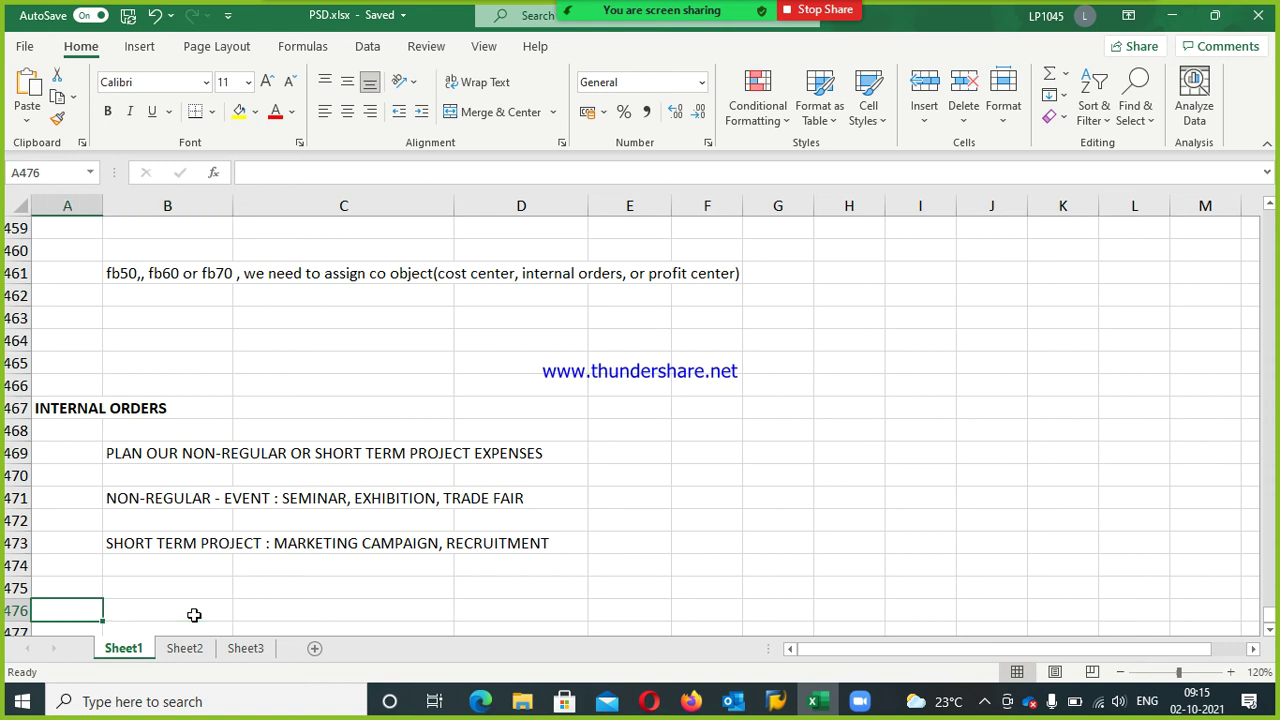
key(Up)
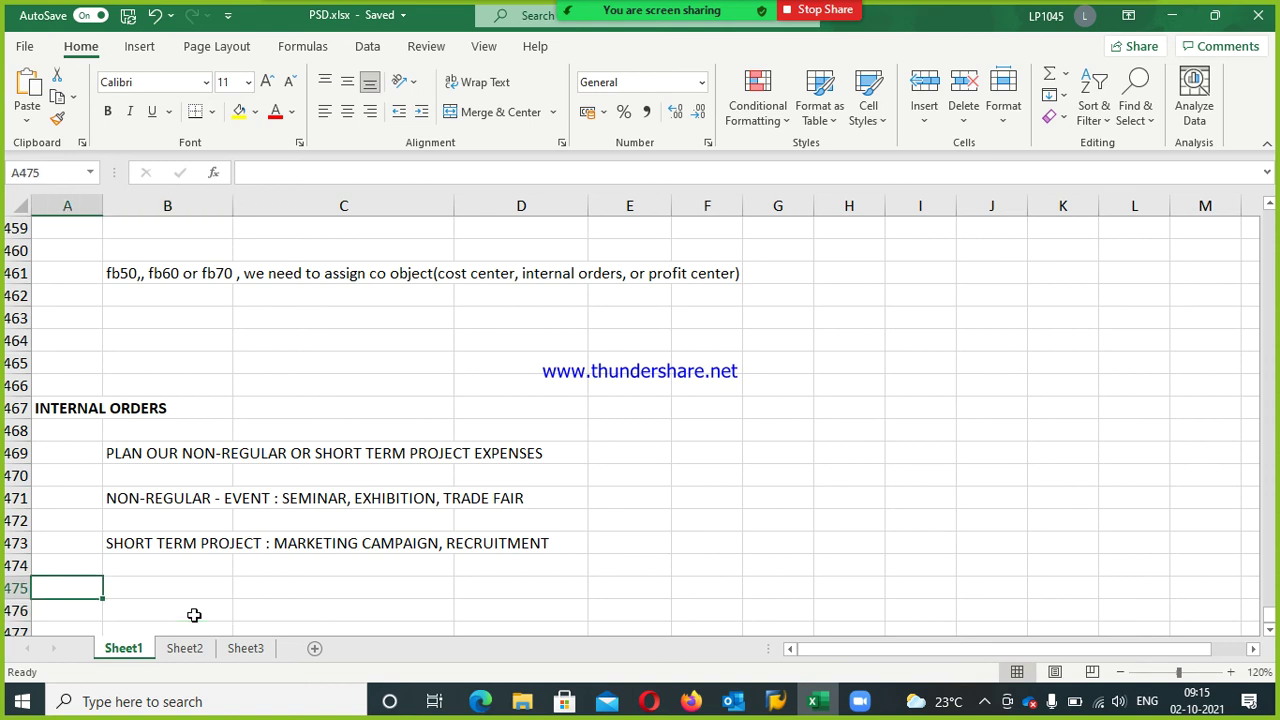
key(Right)
text(PLAN)
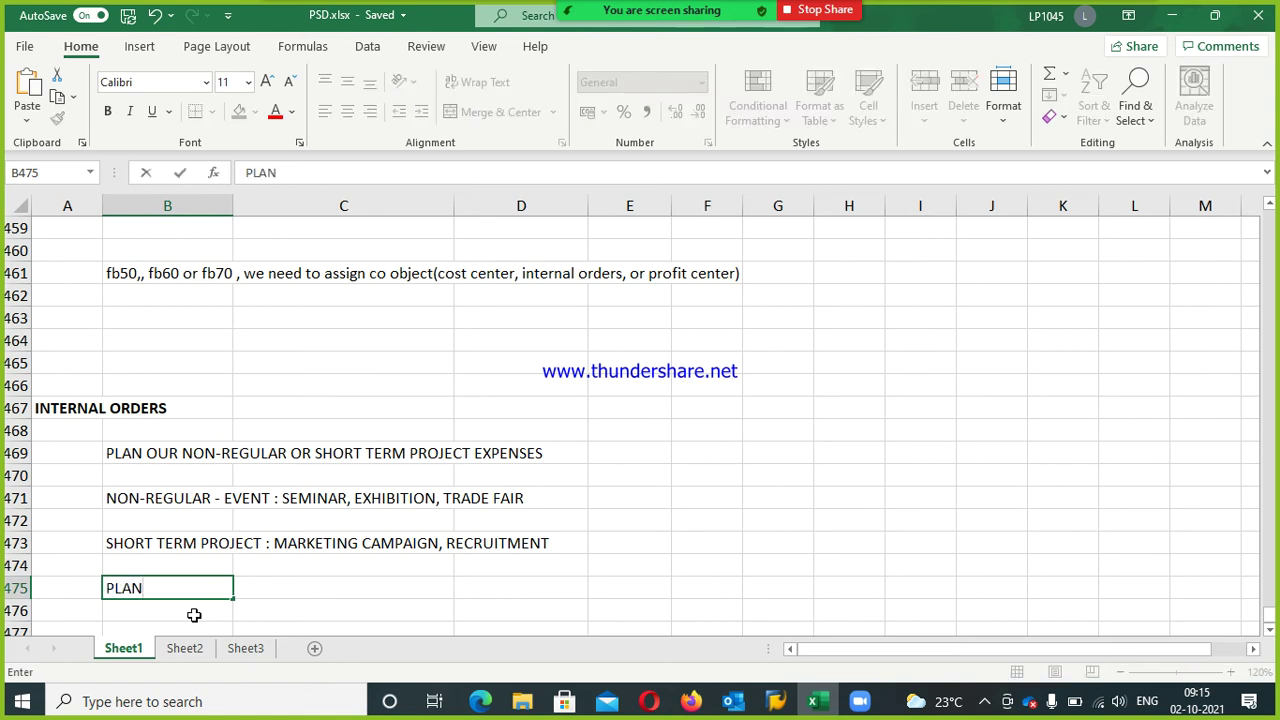
key(Return)
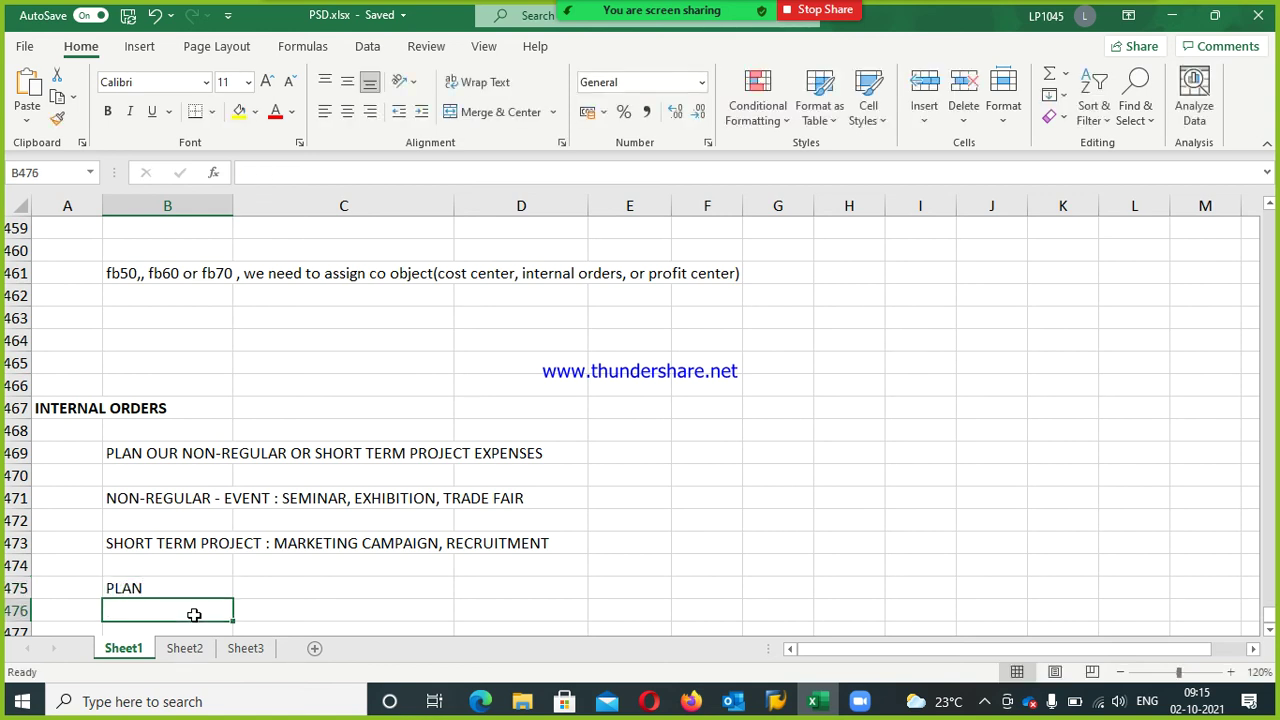
text(BUDGET)
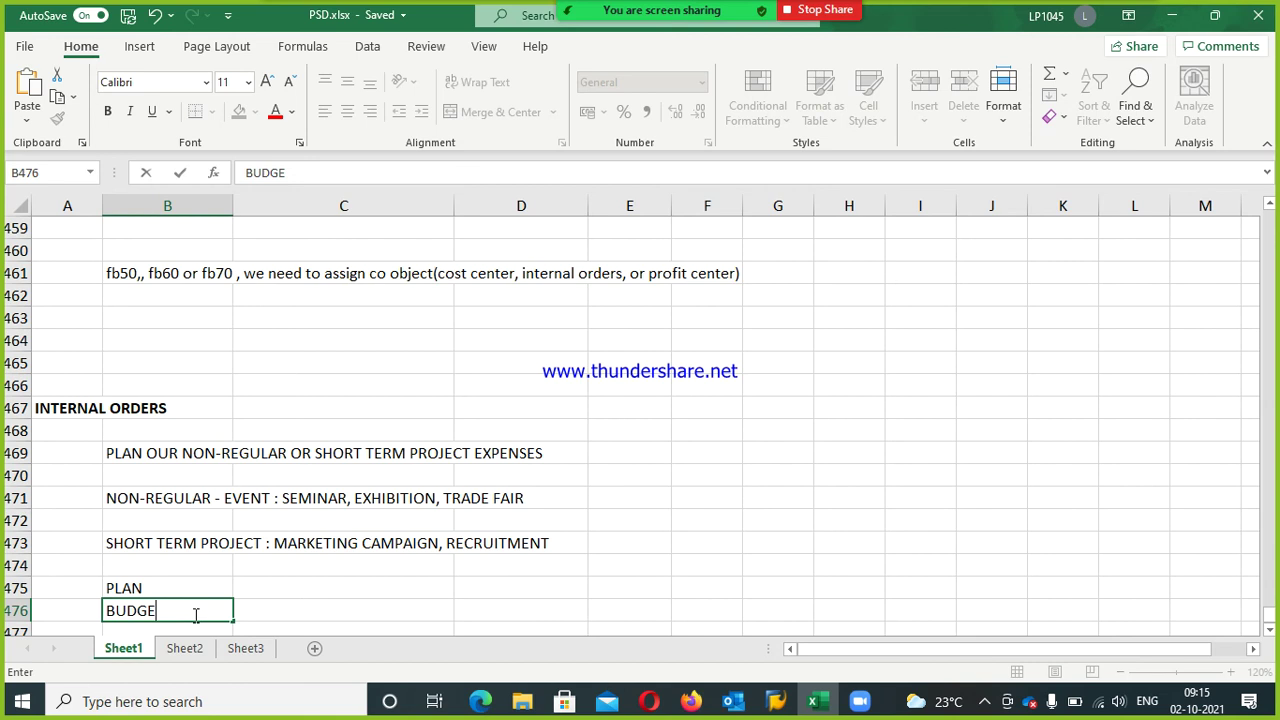
key(Up)
Commit the BUDGET entry and go back up Sheet1 to the CONTROLLING section that starts at row 314
key(Up)
key(Up)
key(Up)
key(Up)
key(Up)
key(Up)
key(Up)
key(Up)
key(Up)
key(Up)
key(Up)
key(Up)
key(Up)
key(Up)
key(Up)
key(Up)
key(Up)
key(Up)
key(Up)
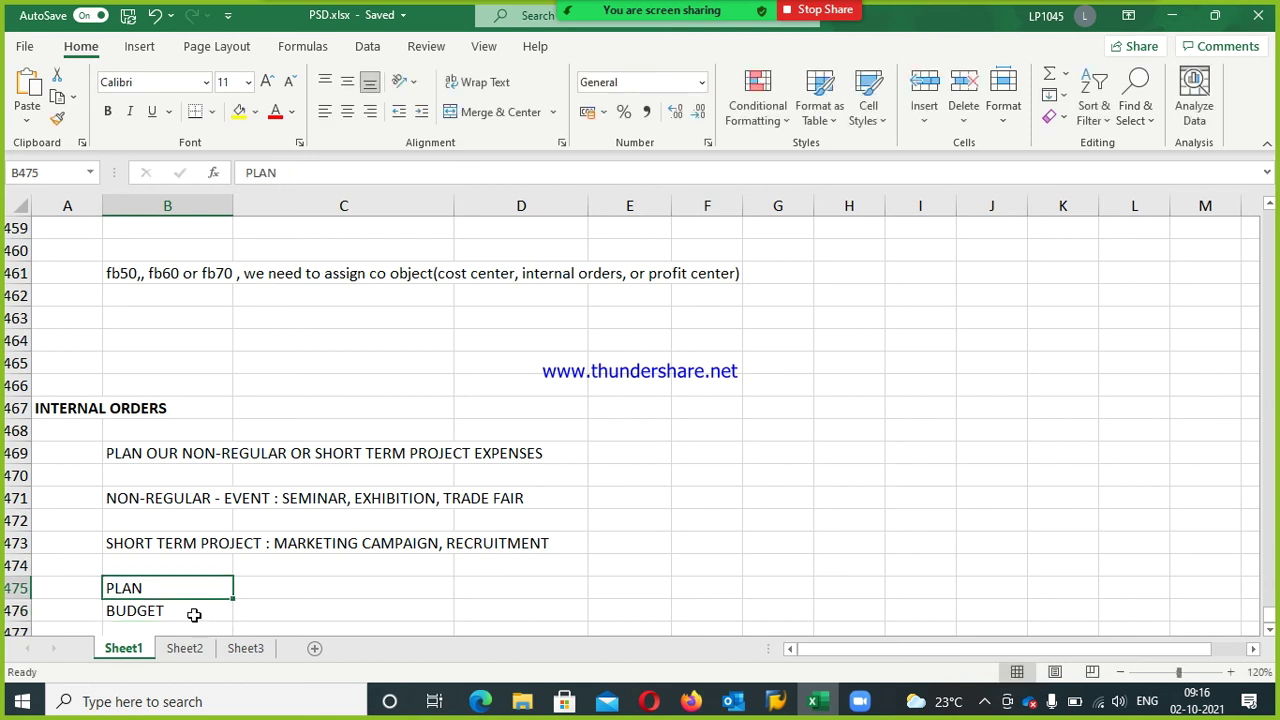
key(Up)
key(Up)
key(Up)
key(Up)
key(Up)
key(Up)
key(Up)
key(Up)
key(Up)
key(Up)
key(Up)
key(Up)
key(Up)
key(Up)
key(Up)
key(Up)
key(Up)
key(Up)
key(Up)
key(Up)
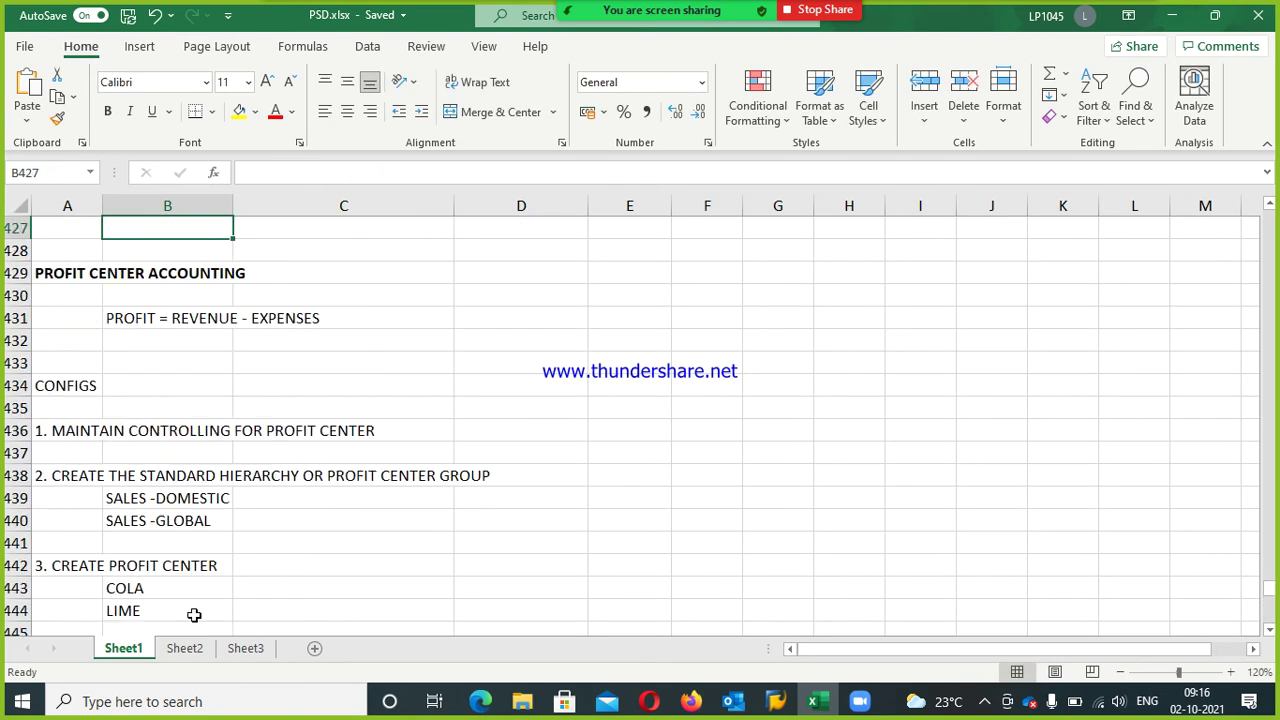
key(Up)
key(Up)
key(Up)
key(Up)
key(Up)
key(Up)
key(Up)
key(Up)
key(Up)
key(Up)
key(Up)
key(Up)
key(Up)
key(Up)
key(Up)
key(Up)
key(Up)
key(Up)
key(Up)
key(Up)
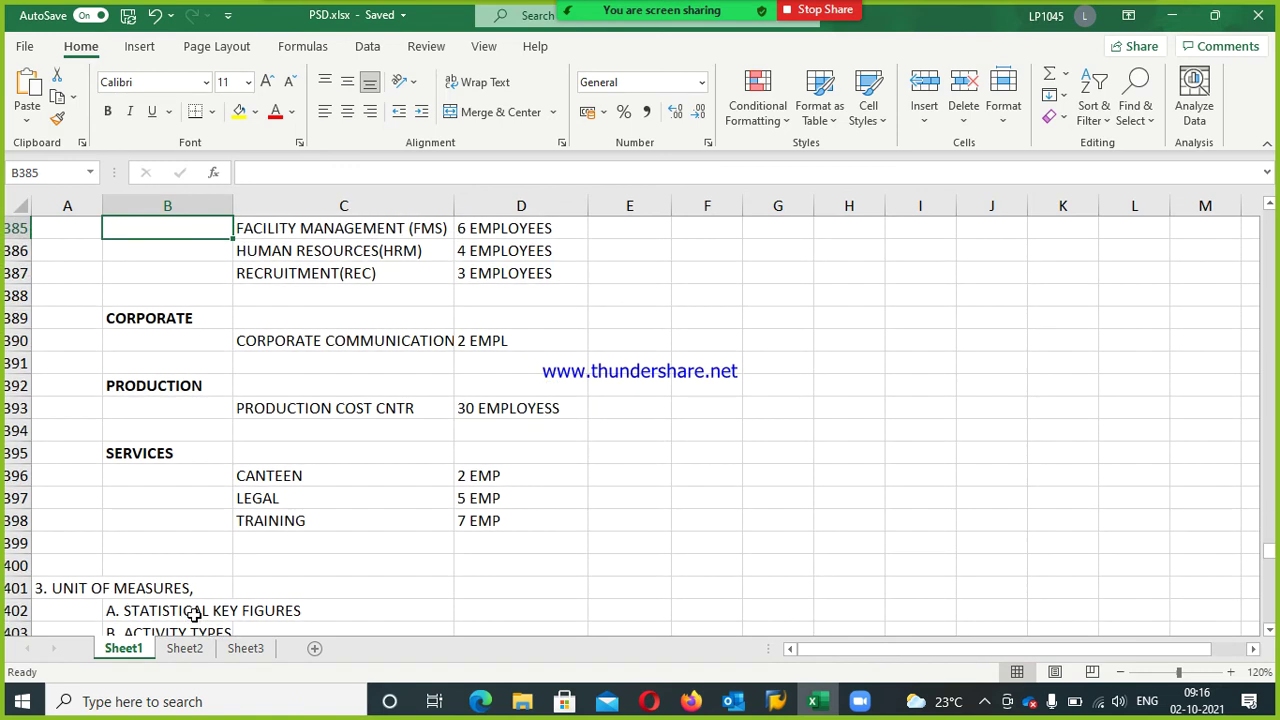
key(Up)
key(Up)
key(Up)
key(Up)
key(Up)
key(Up)
key(Up)
key(Up)
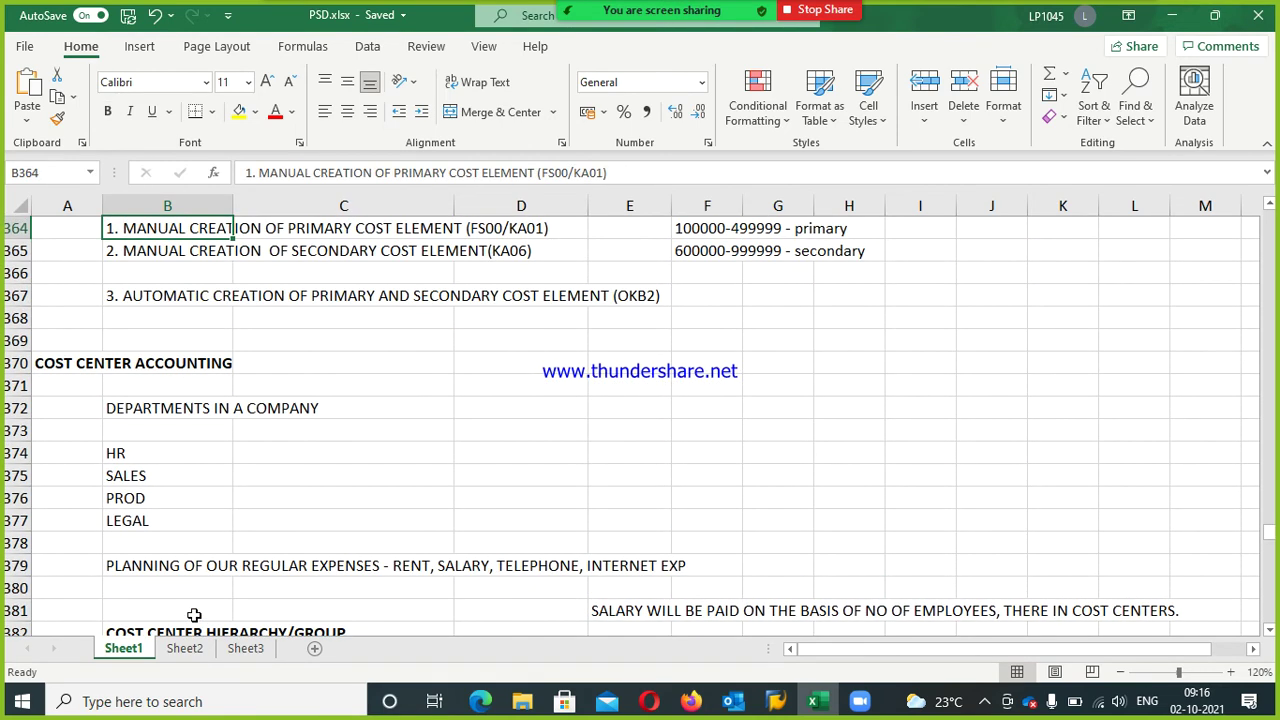
key(Up)
key(Up)
key(Up)
key(Up)
key(Up)
key(Up)
key(Up)
key(Up)
key(Up)
key(Up)
key(Up)
key(Up)
key(Up)
key(Up)
key(Up)
key(Up)
key(Up)
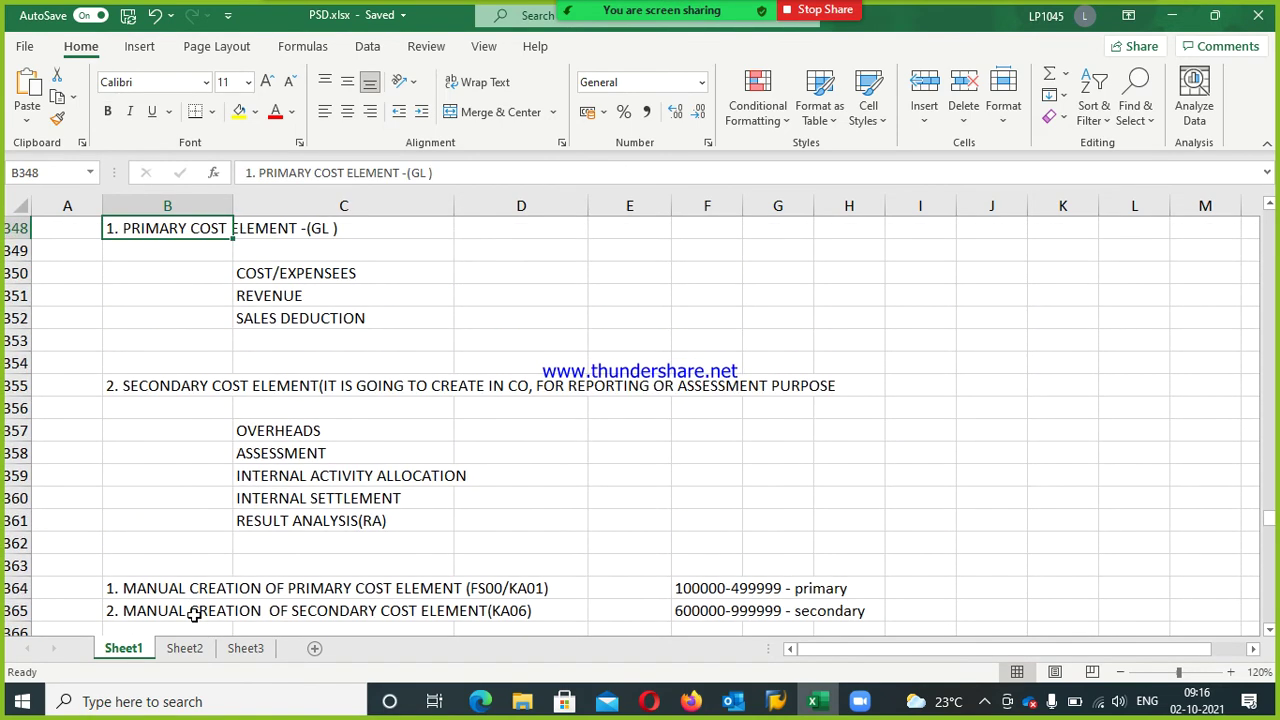
key(Up)
key(Up)
key(Up)
key(Up)
key(Up)
key(Up)
key(Up)
key(Up)
key(Up)
key(Up)
key(Up)
key(Up)
key(Up)
key(Up)
key(Up)
key(Up)
key(Up)
key(Up)
key(Up)
key(Up)
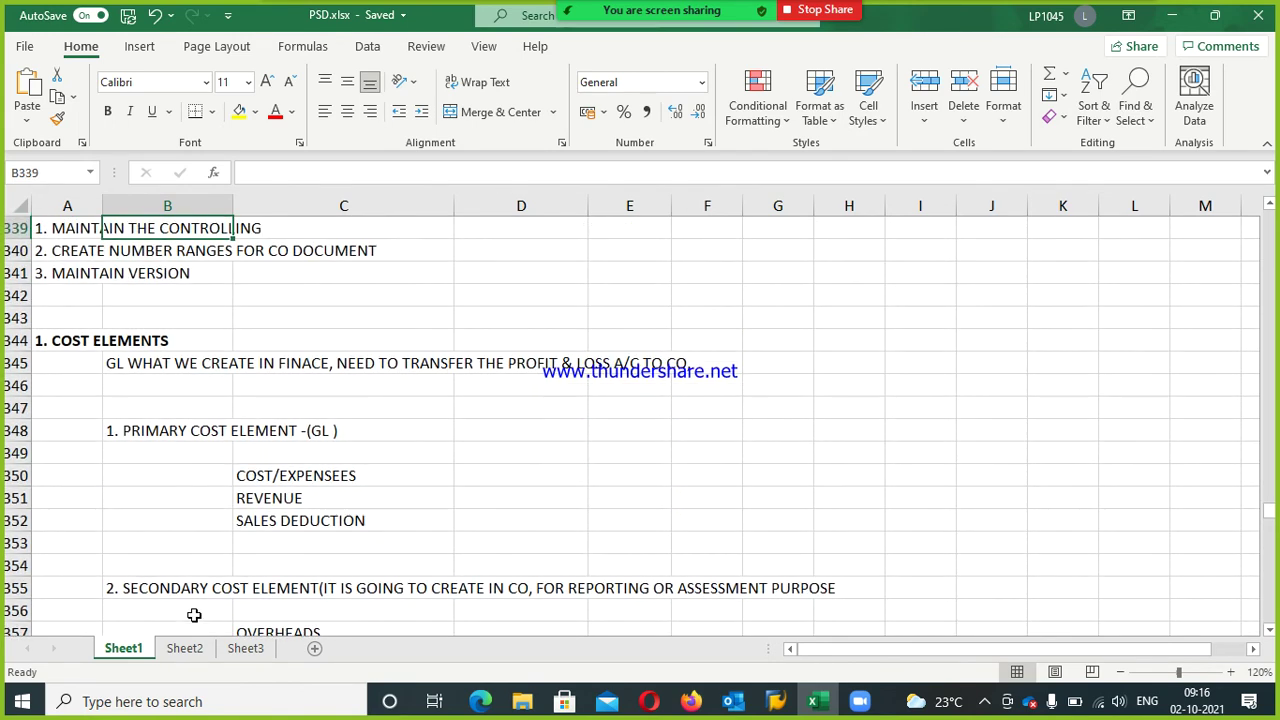
key(Down)
key(Down)
key(Down)
key(Down)
key(Down)
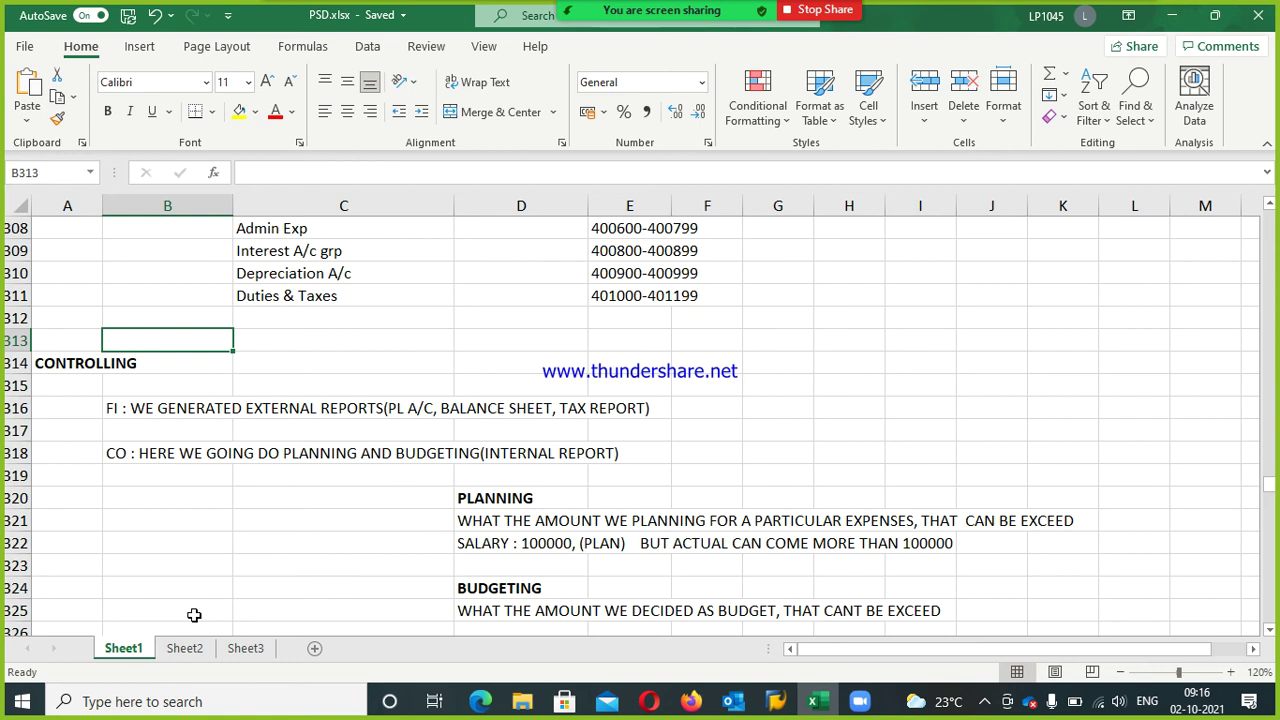
Examine the PLANNING and BUDGETING definitions in cells D320 to D325, including whether each amount can be exceeded
click(512, 566)
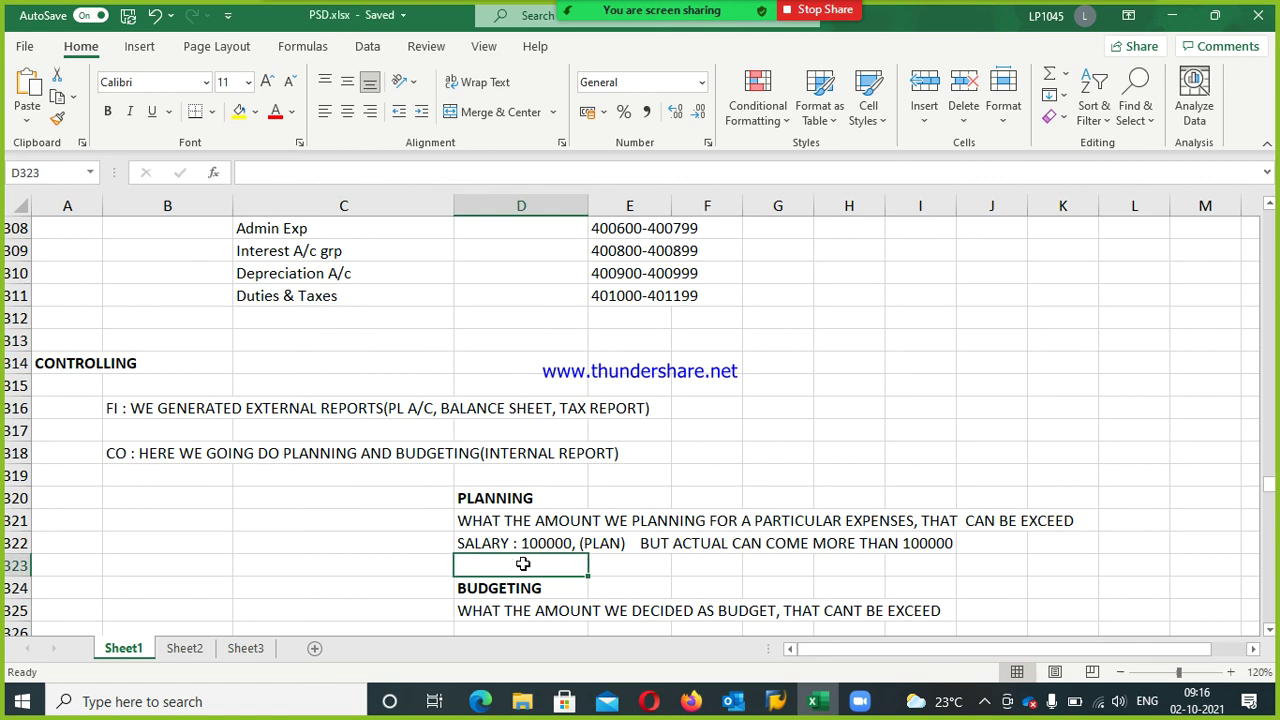
click(761, 595)
key(Down)
key(Down)
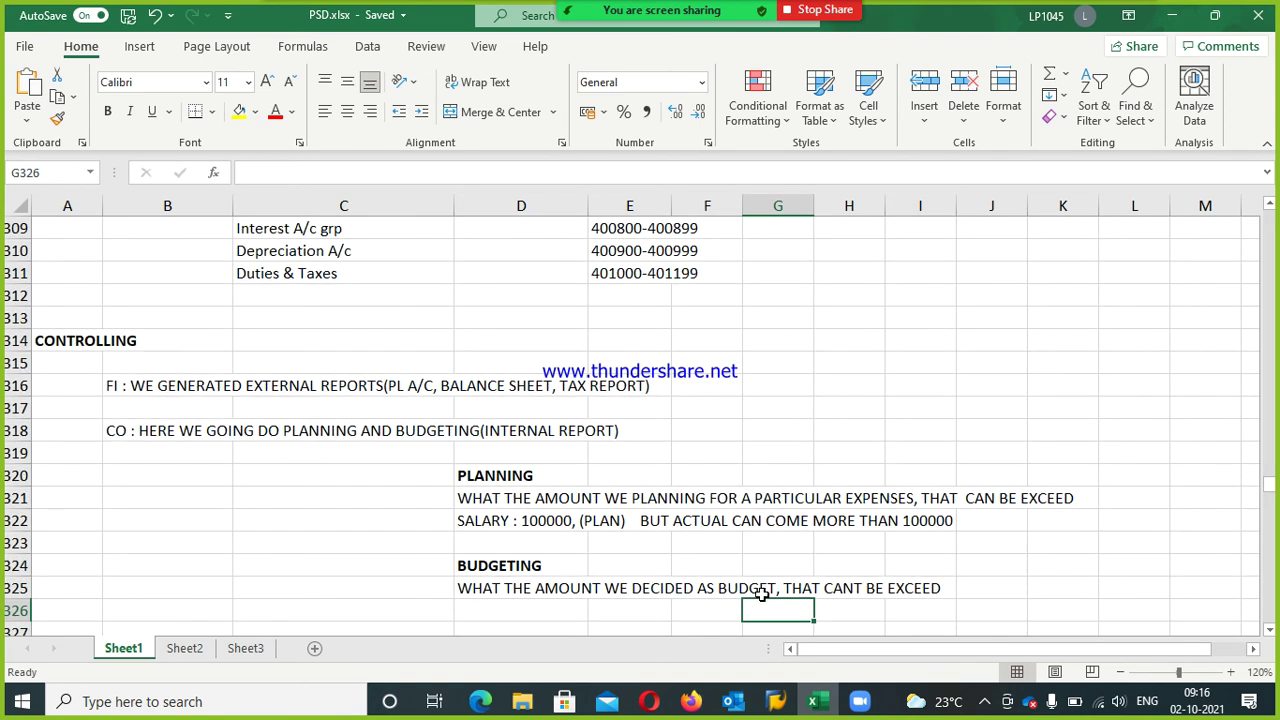
key(Up)
key(Left)
key(Left)
key(Left)
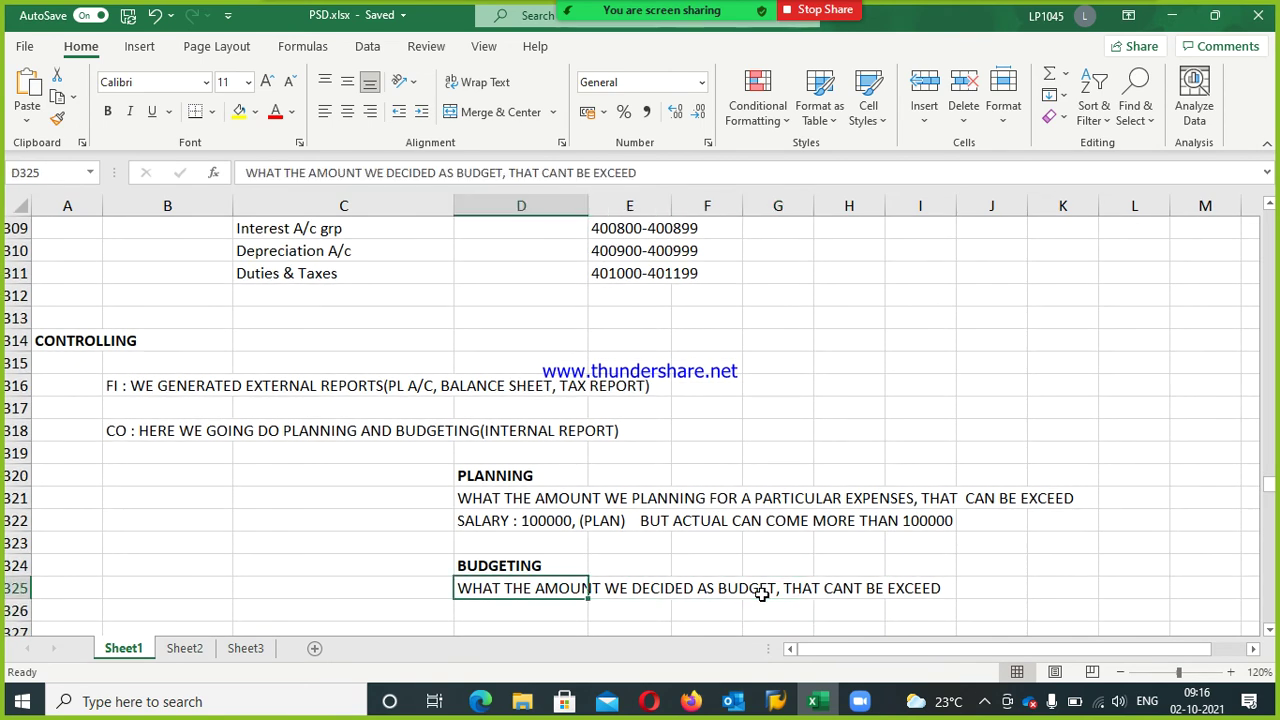
Return down Sheet1 from the CONTROLLING section to the blank rows below the INTERNAL ORDERS notes that start at row 467
key(Down)
key(Down)
key(Down)
key(Down)
key(Down)
key(Down)
key(Down)
key(Down)
key(Down)
key(Down)
key(Down)
key(Down)
key(Down)
key(Down)
key(Down)
key(Down)
key(Down)
key(Down)
key(Down)
key(Down)
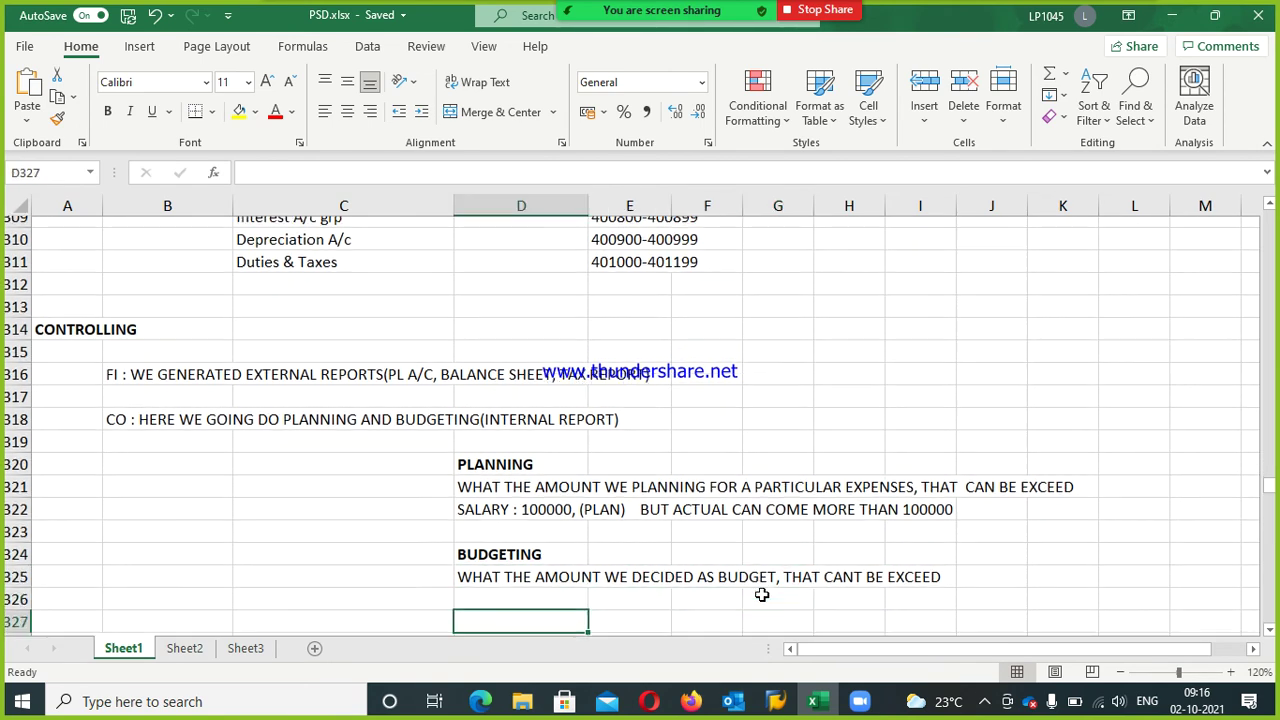
key(Down)
key(Down)
key(Down)
key(Down)
key(Down)
key(Down)
key(Down)
key(Down)
key(Down)
key(Down)
key(Down)
key(Down)
key(Down)
key(Down)
key(Down)
key(Down)
key(Down)
key(Down)
key(Down)
key(Down)
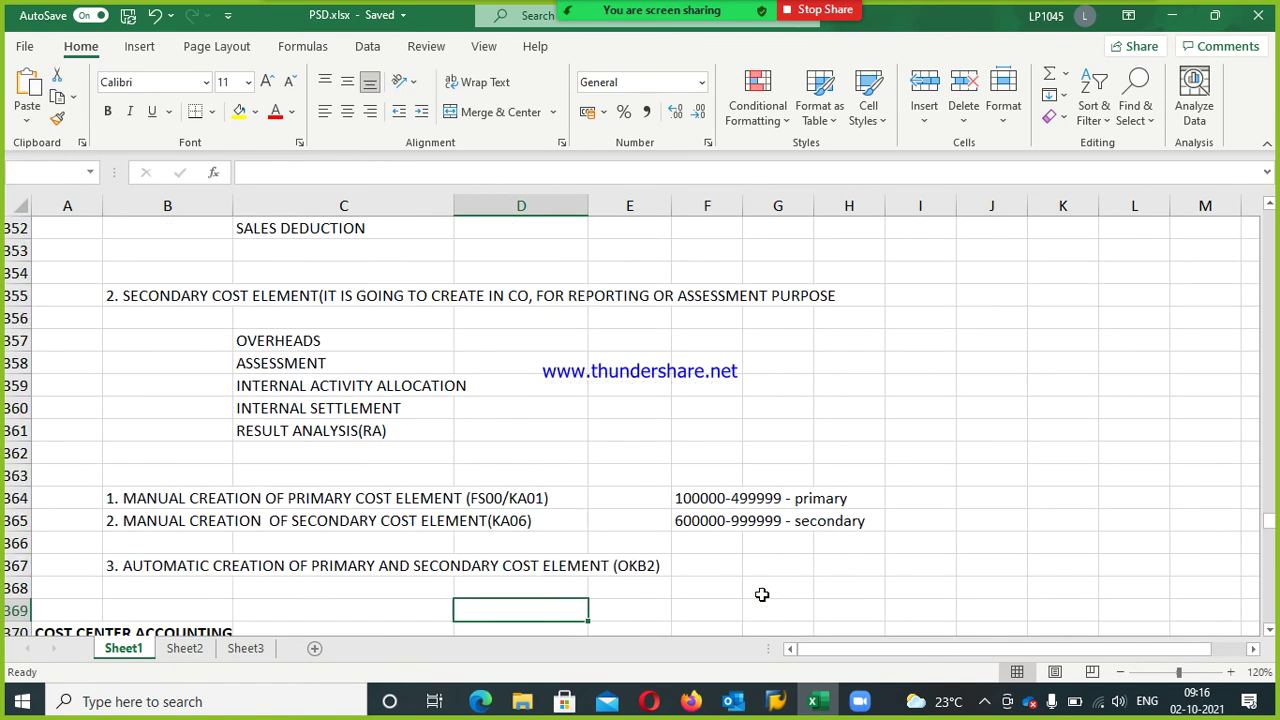
key(Down)
key(Down)
key(Down)
key(Down)
key(Down)
key(Down)
key(Down)
key(Down)
key(Down)
key(Down)
key(Down)
key(Down)
key(Down)
key(Down)
key(Down)
key(Down)
key(Down)
key(Down)
key(Down)
key(Down)
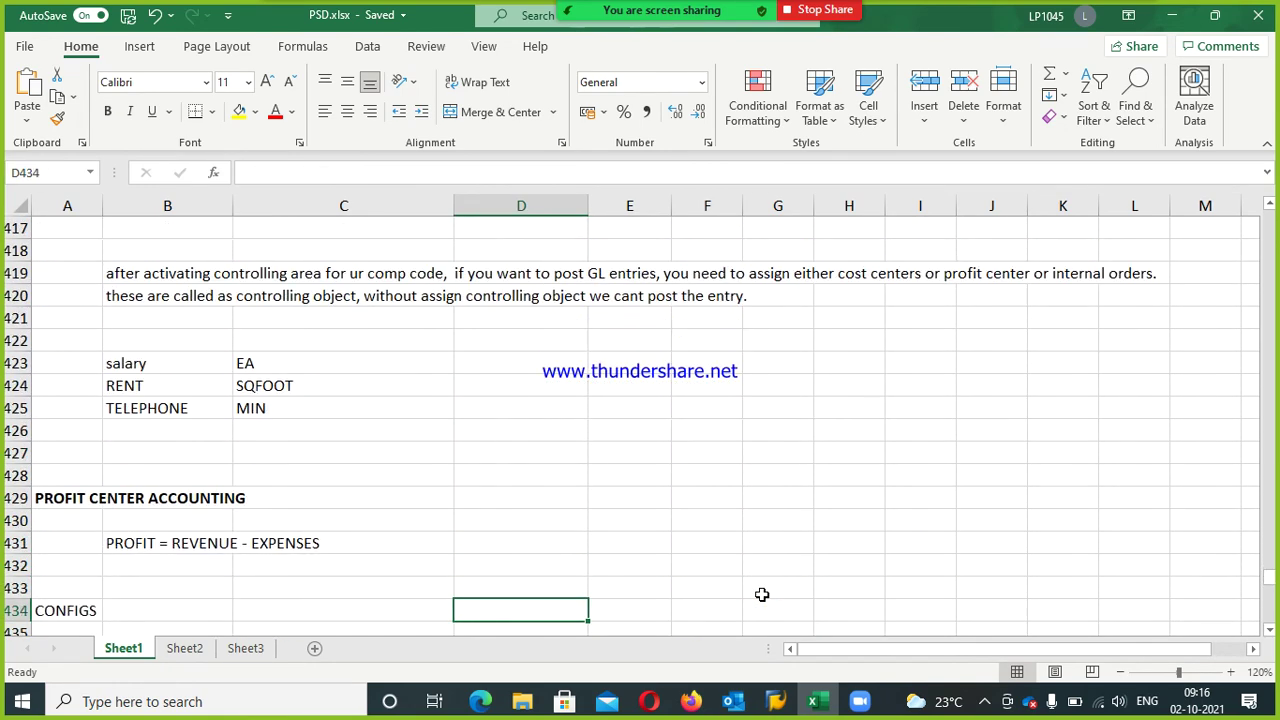
key(Down)
key(Down)
key(Down)
key(Down)
key(Down)
key(Down)
key(Down)
key(Down)
key(Down)
key(Down)
key(Down)
key(Down)
key(Down)
key(Down)
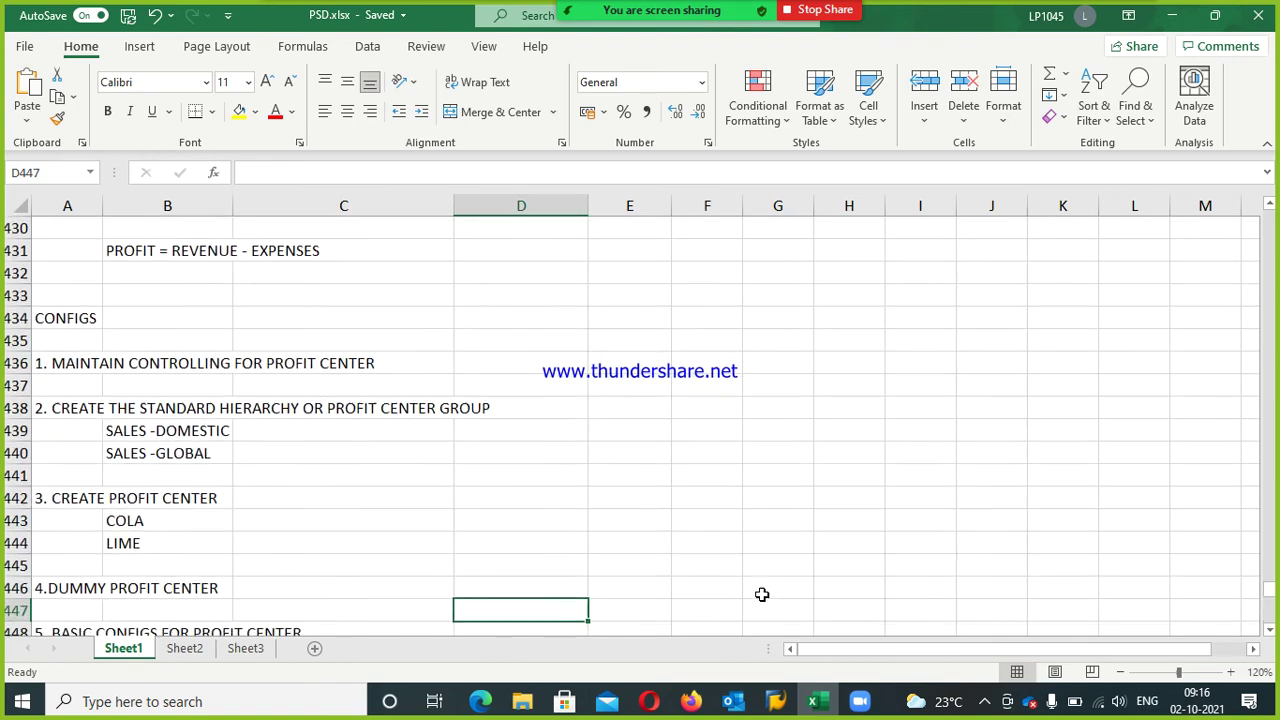
key(Down)
key(Down)
key(Down)
key(Down)
key(Down)
key(Down)
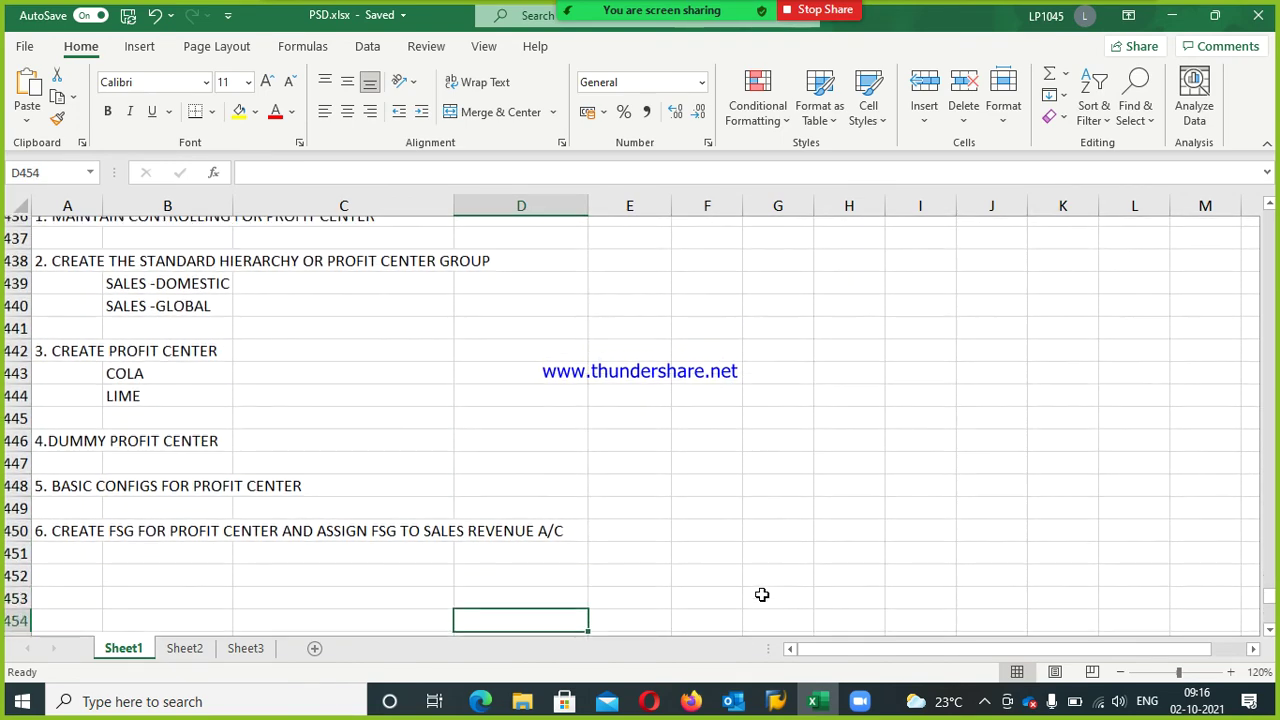
key(Down)
key(Down)
key(Down)
key(Down)
key(Down)
key(Down)
key(Down)
key(Down)
key(Down)
key(Down)
key(Down)
key(Down)
key(Down)
key(Down)
key(Down)
key(Down)
key(Down)
key(Down)
key(Down)
key(Down)
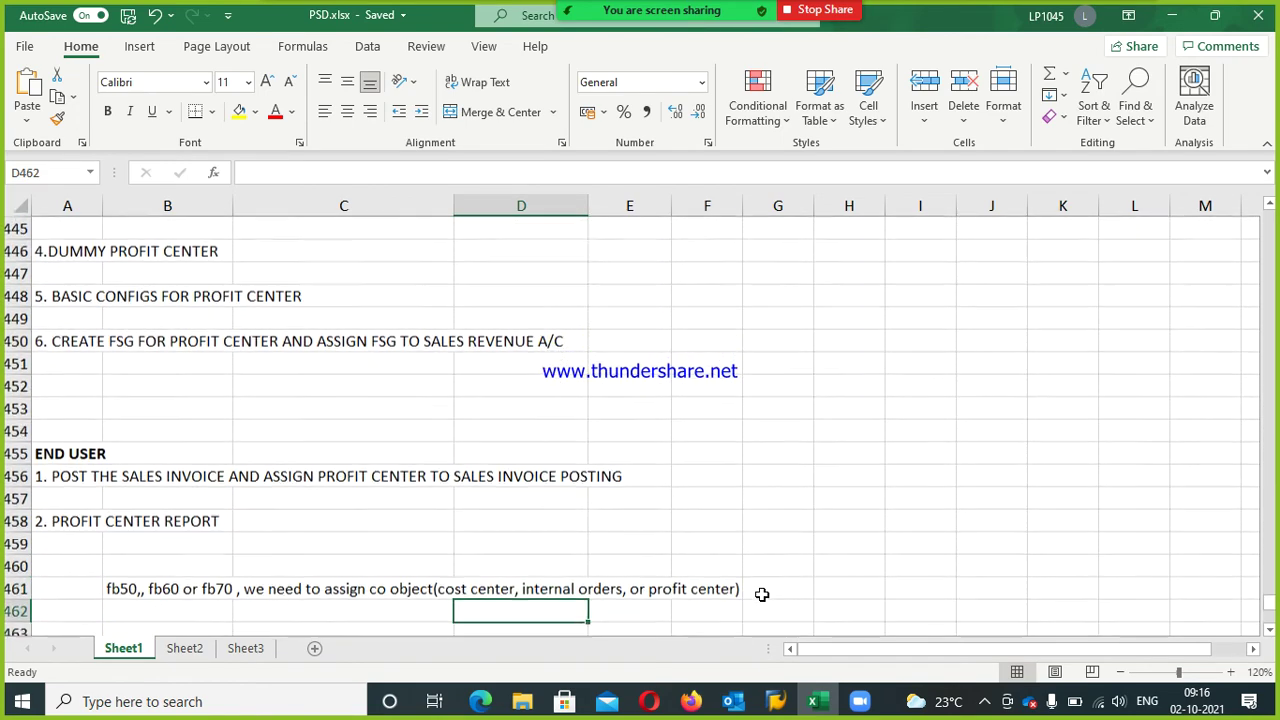
key(Down)
key(Down)
key(Left)
key(Left)
key(Left)
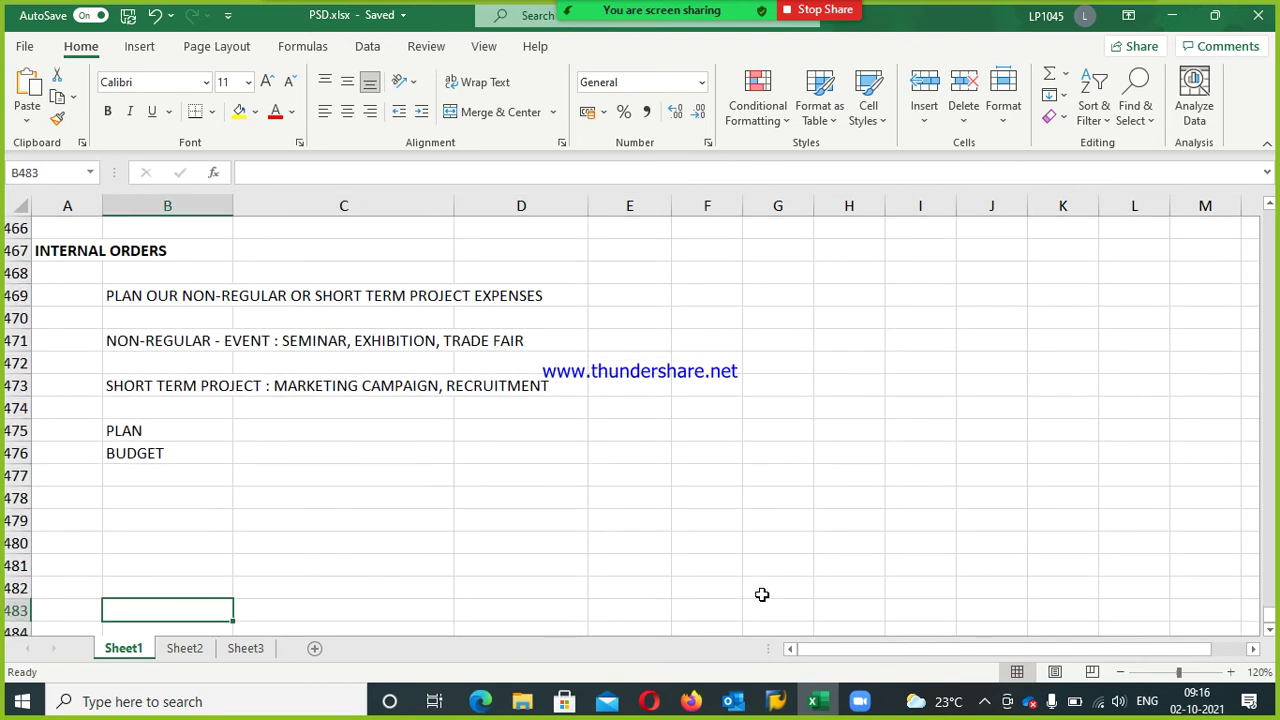
Enter the heading "CONFIGS" in cell A479 below the PLAN and BUDGET notes and make it bold
key(Up)
key(Up)
key(Up)
key(Up)
key(Up)
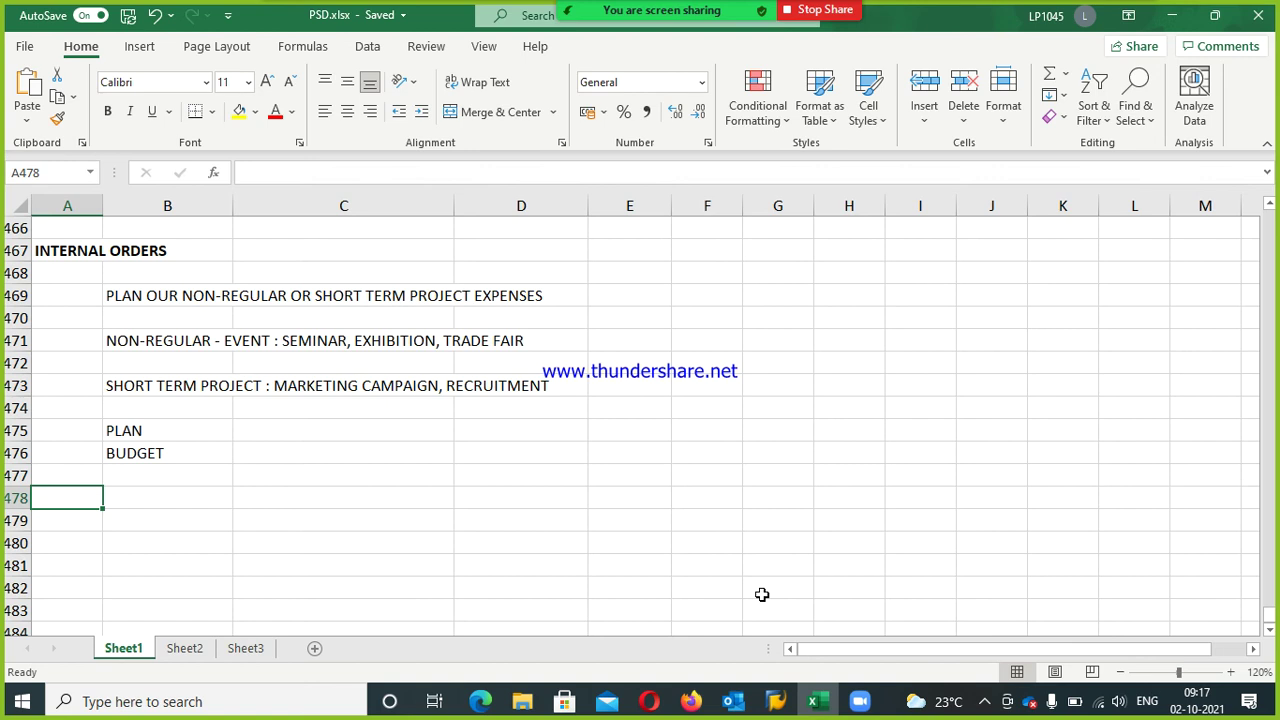
key(Down)
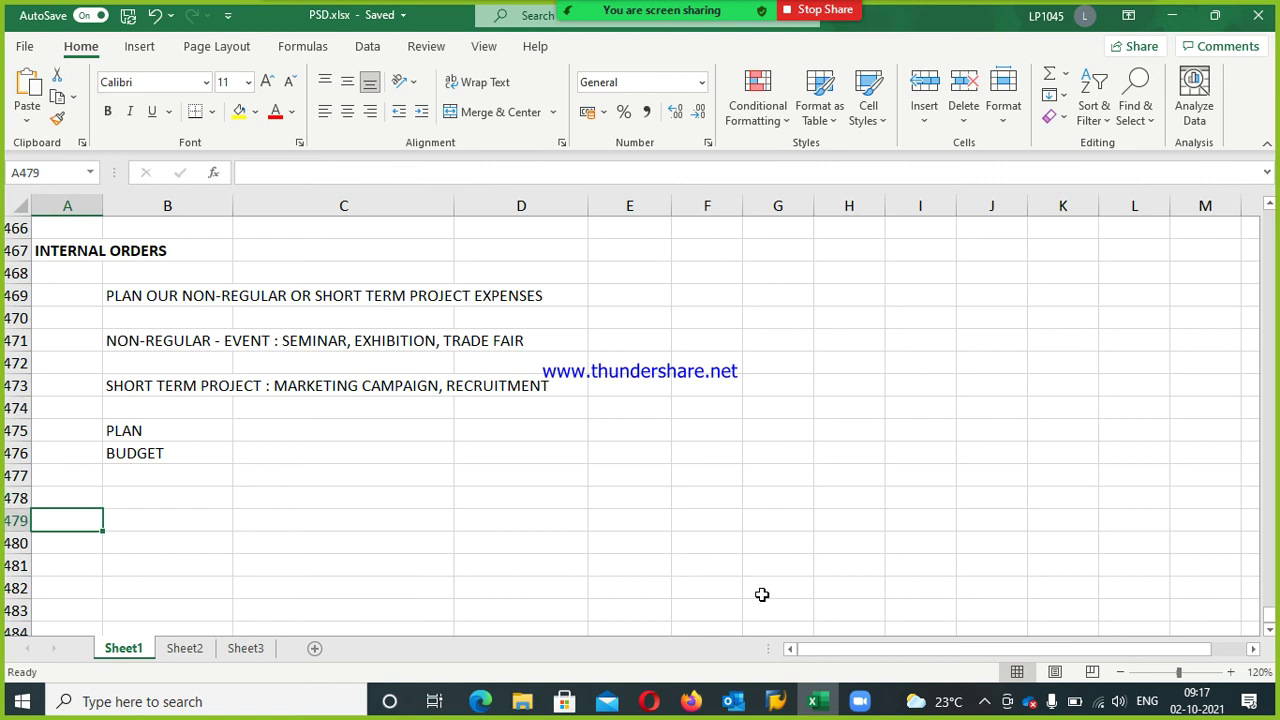
text(CO)
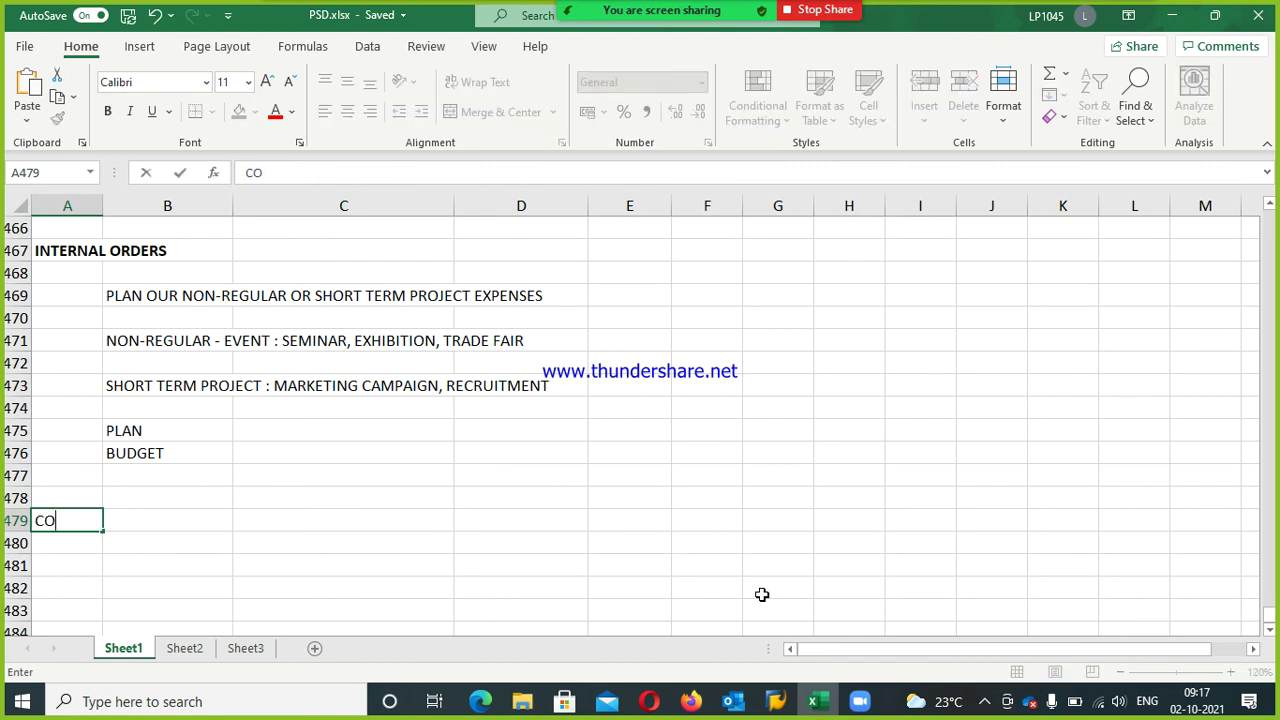
text(NFIGD)
key(BackSpace)
text(S)
key(Return)
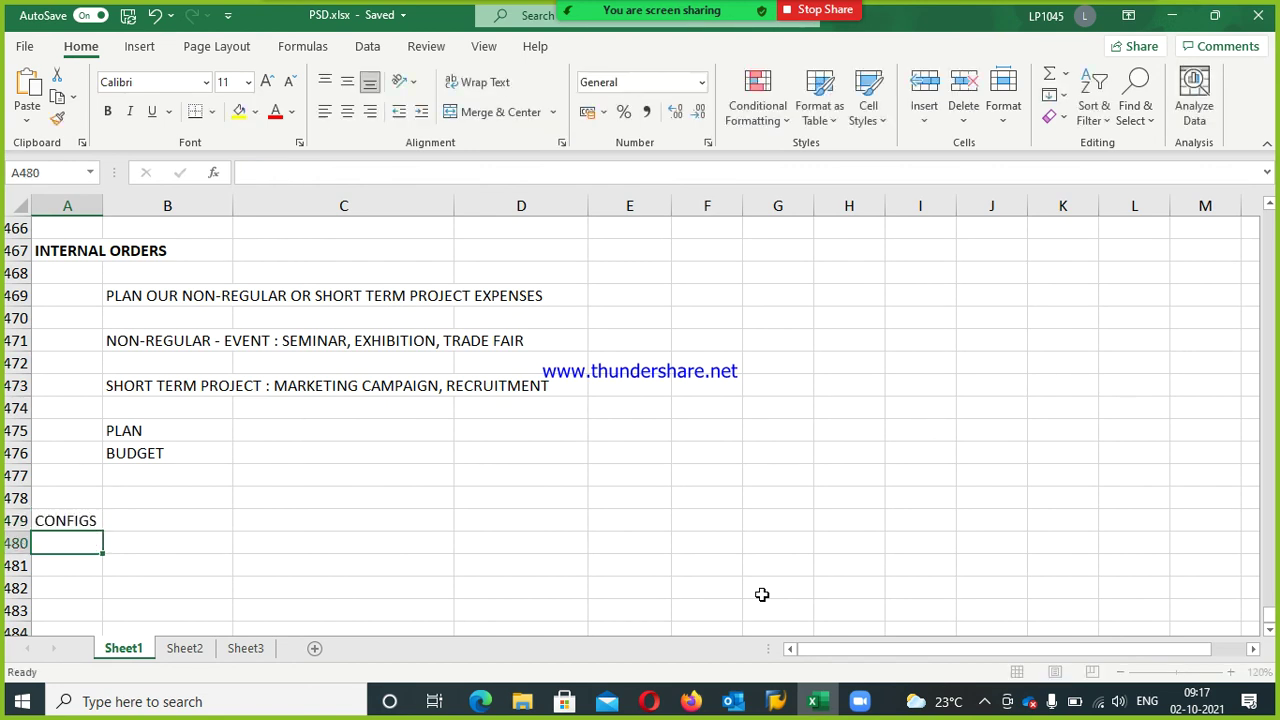
key(Up)
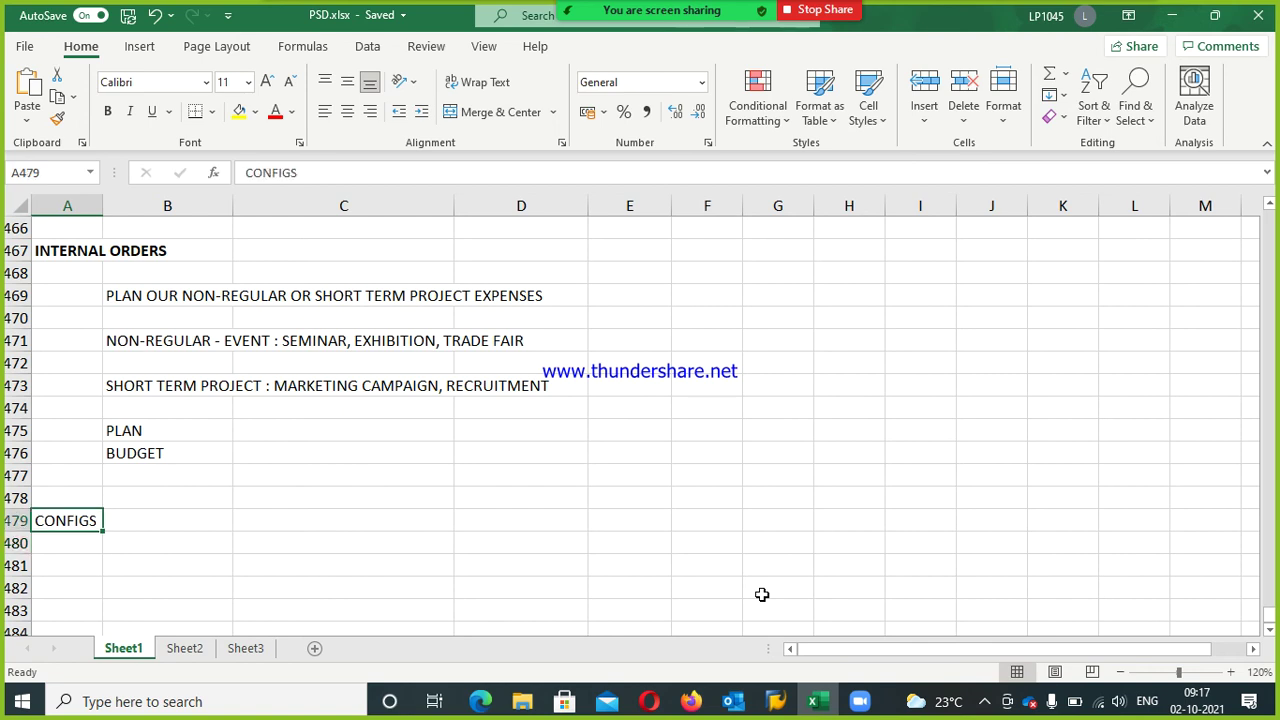
key(ctrl+b)
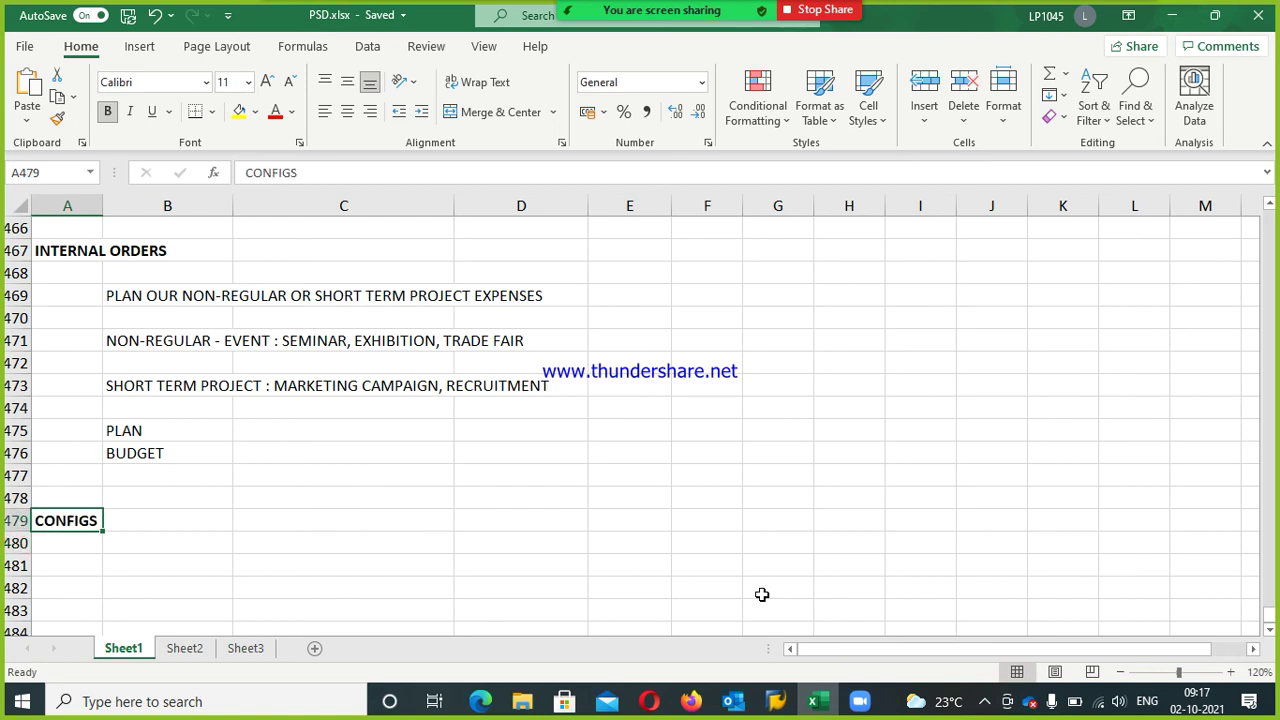
Enter "1. DEFINE ORDER TYPES" in cell A480 as the first item under the CONFIGS heading
key(Down)
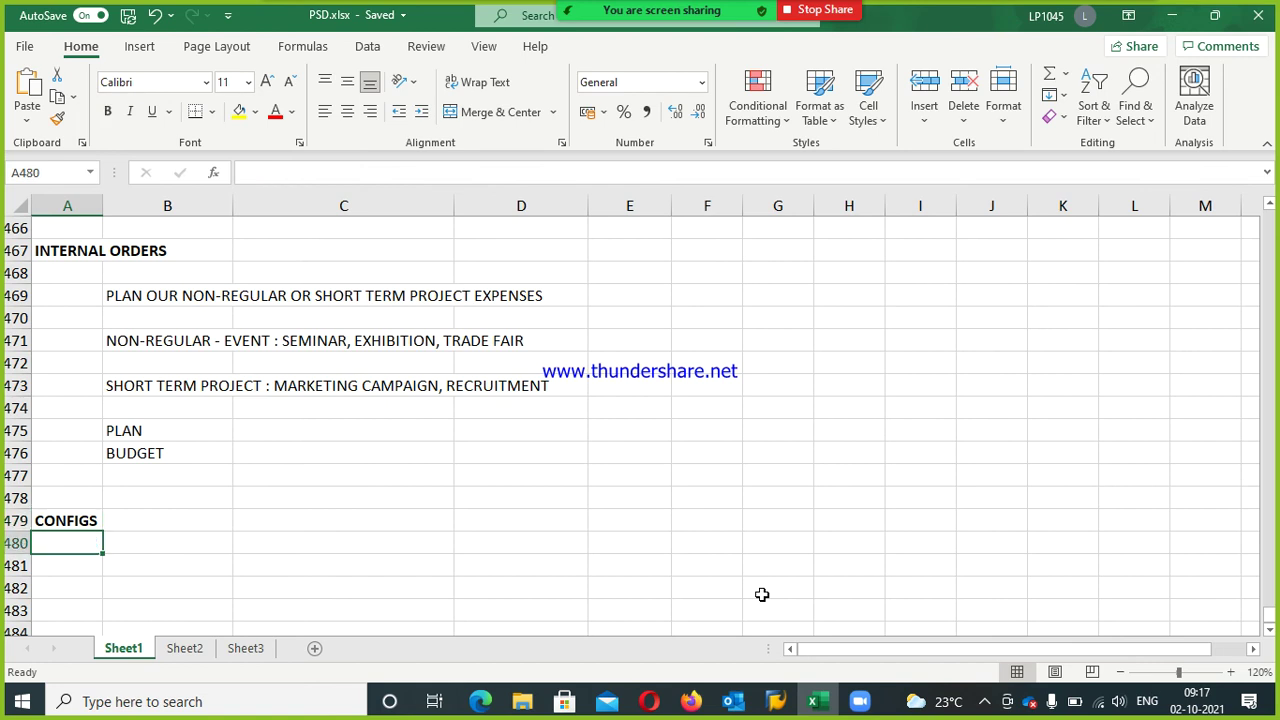
text(1. DEFIEN)
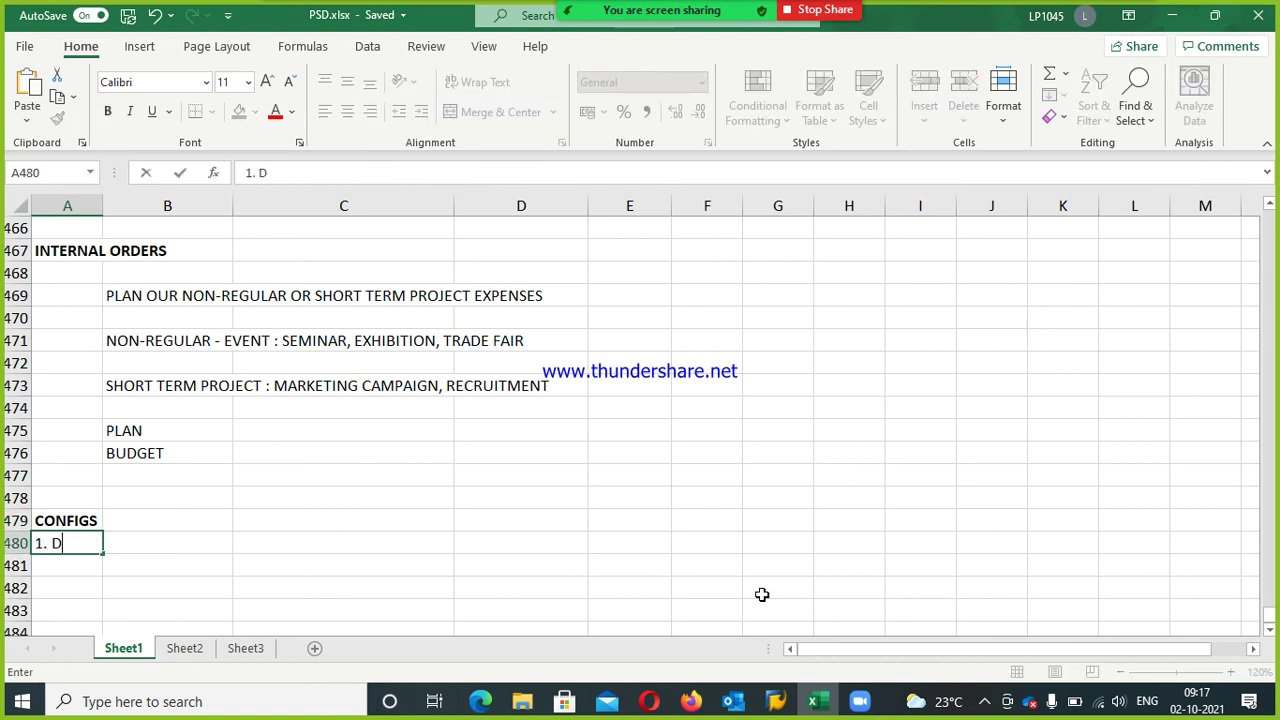
key(BackSpace)
key(BackSpace)
text(NE ORDER TYPES)
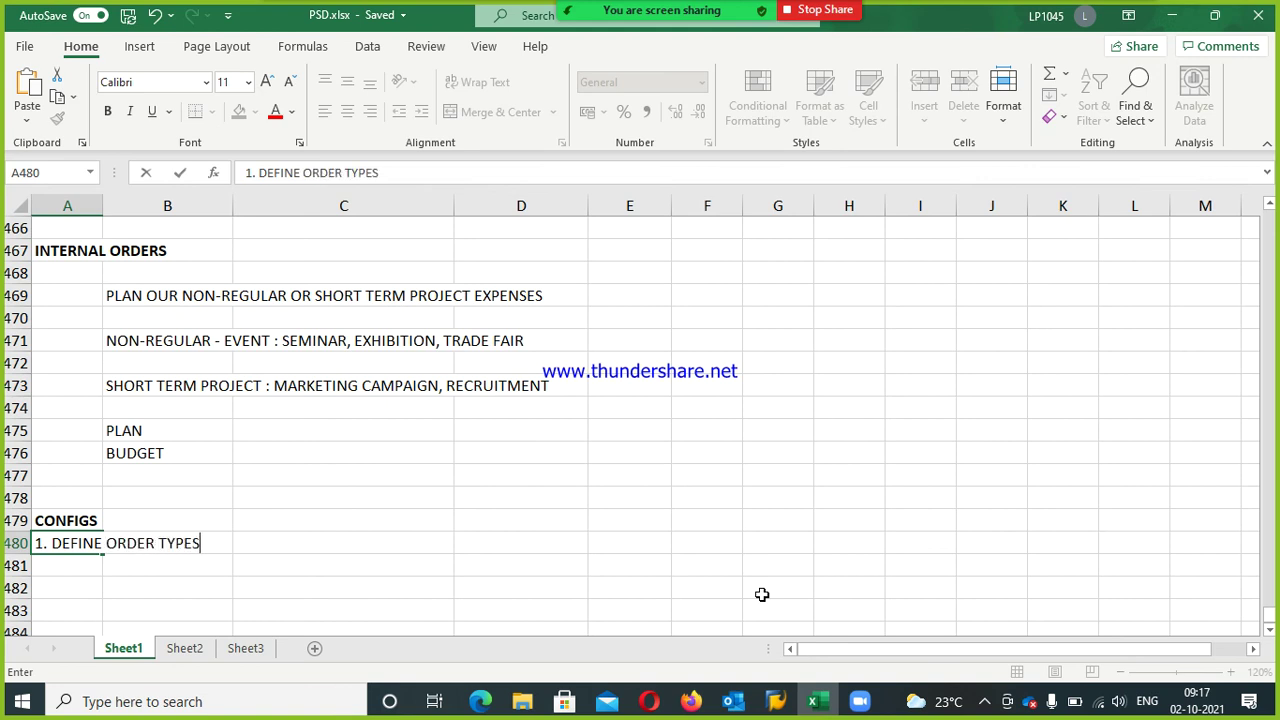
key(Return)
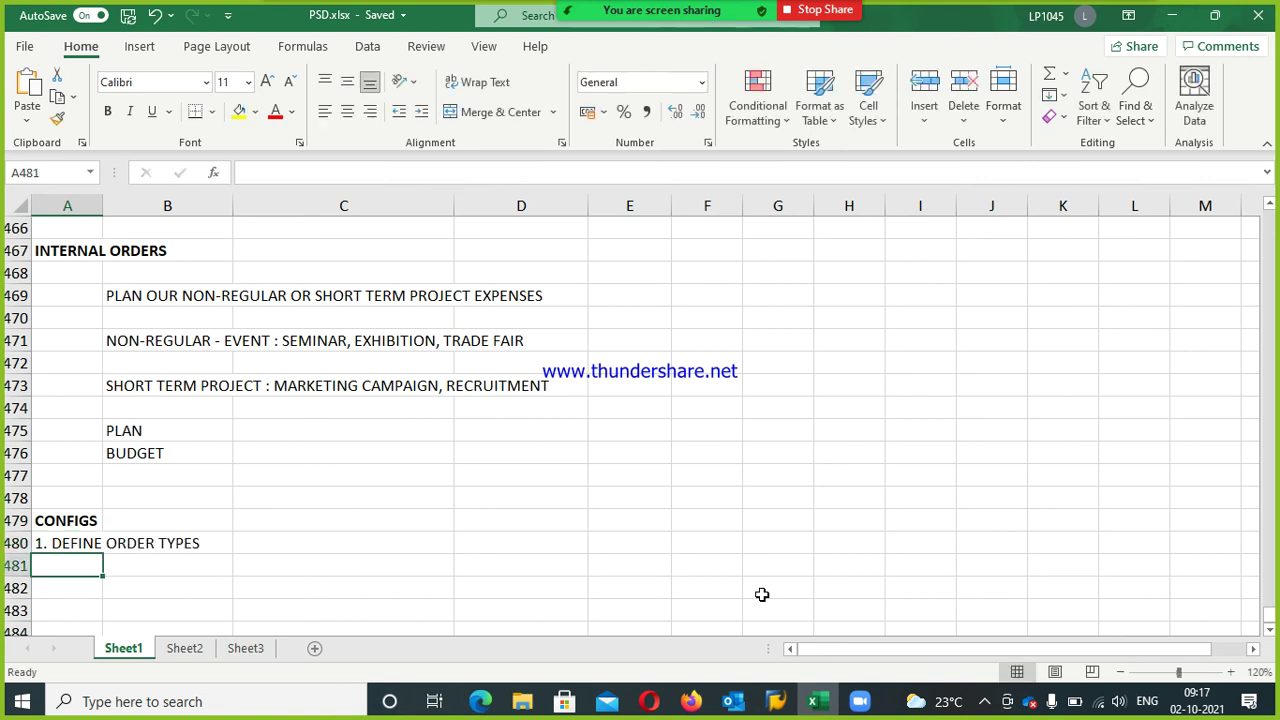
key(Return)
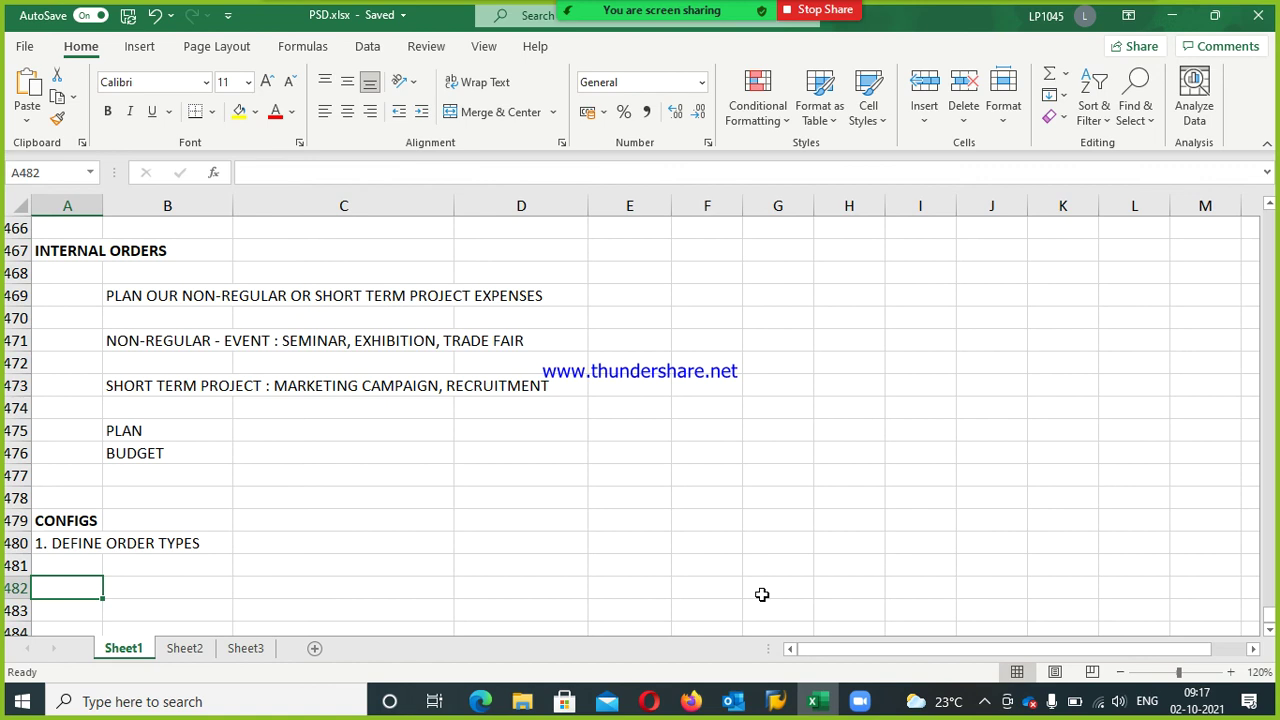
Enter "INTERNAL ORDERS" in cell B481 as the first order type under item 1
key(Up)
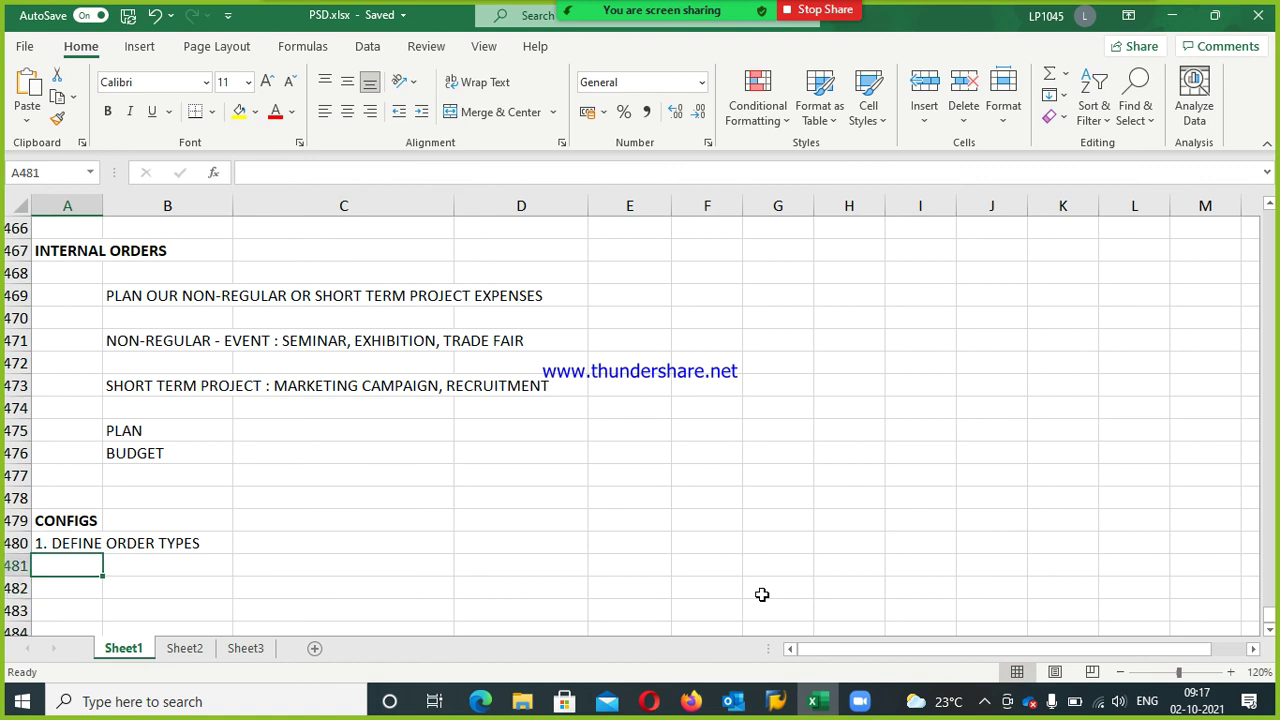
key(Right)
text(INYT)
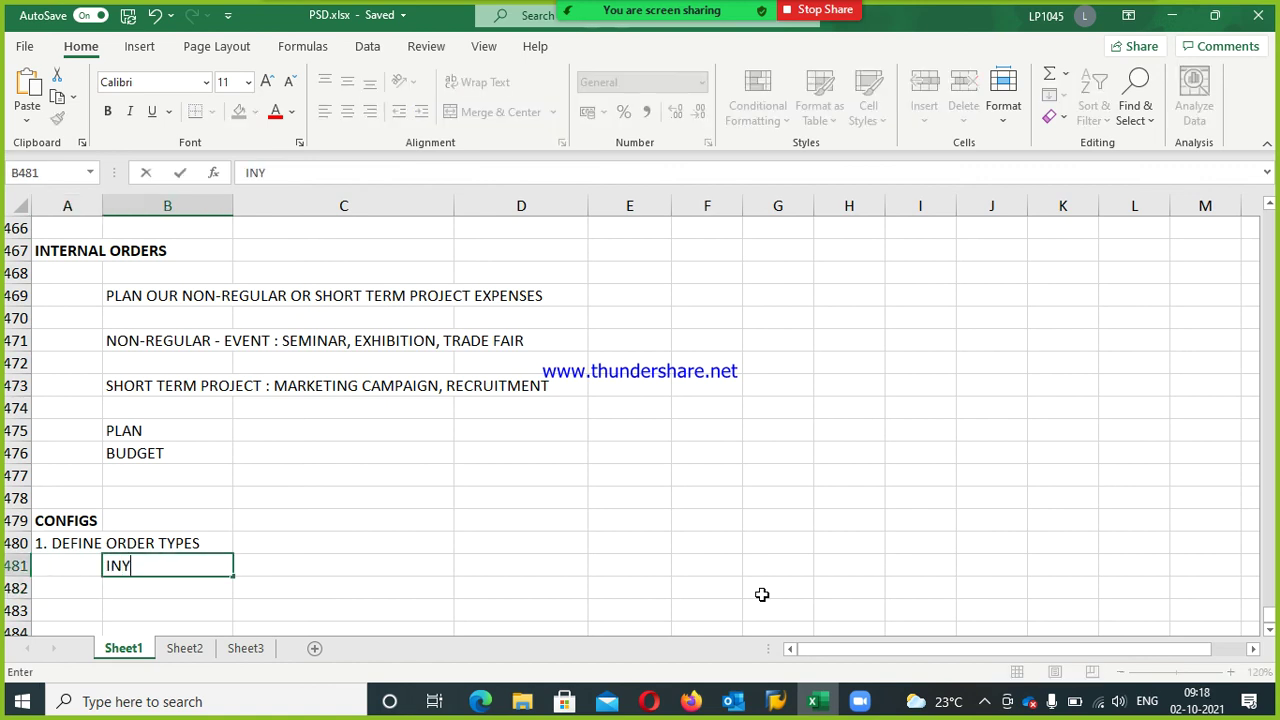
key(BackSpace)
key(BackSpace)
text(TER)
text(NSL)
key(BackSpace)
key(BackSpace)
text(AL ORDERS)
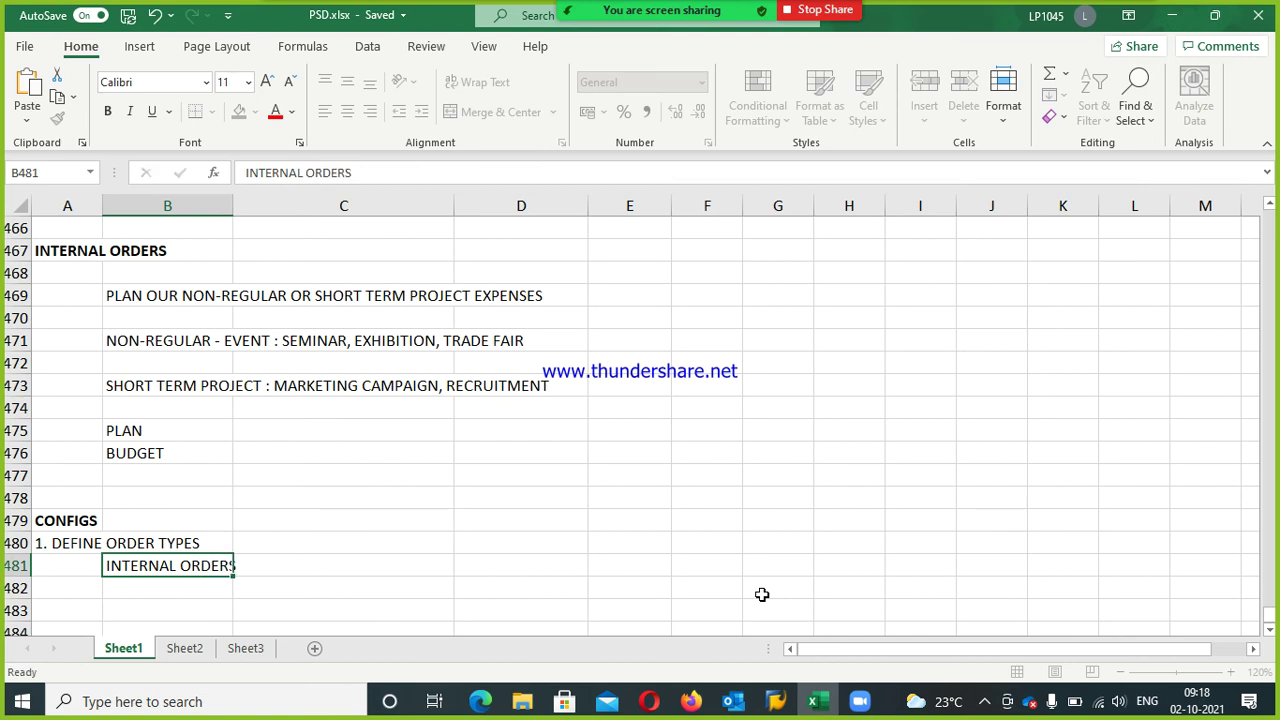
key(Return)
Add the order types "PRODUCTION ORDERS" in cell B482 and "MODEL ORDERS" in cell B483
text(PRODUCT)
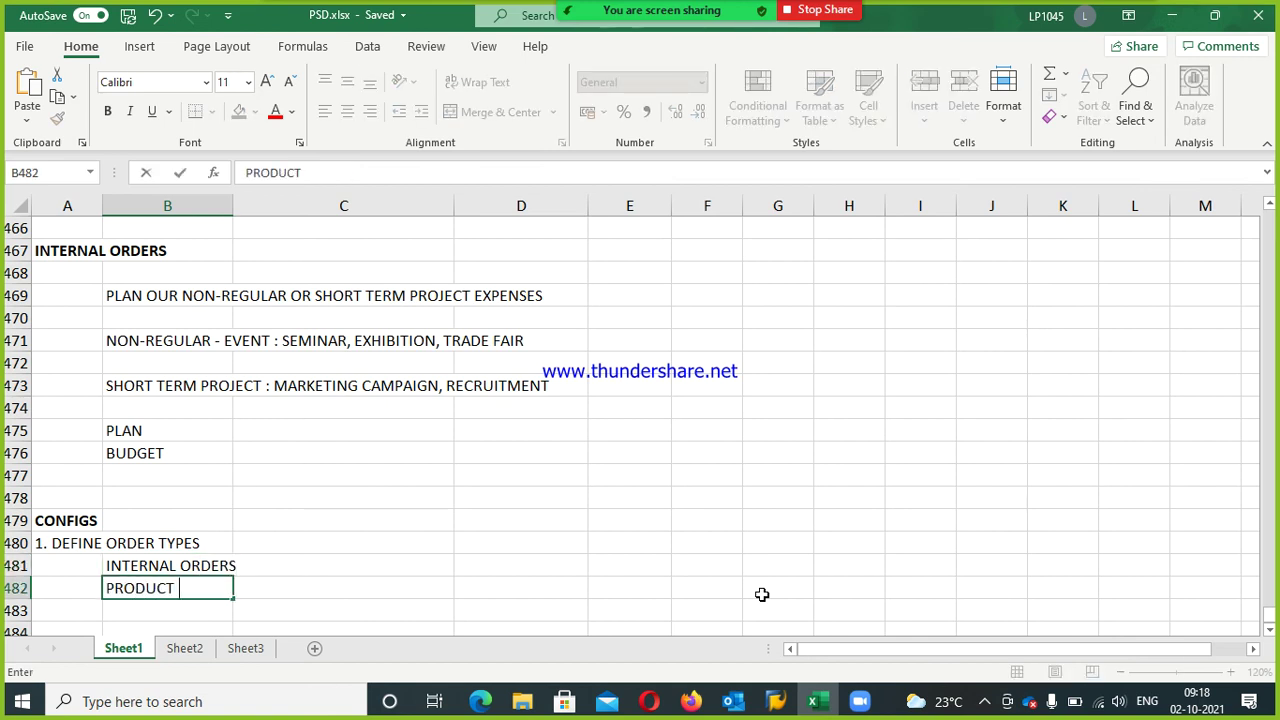
key(BackSpace)
text(ION ORDERS)
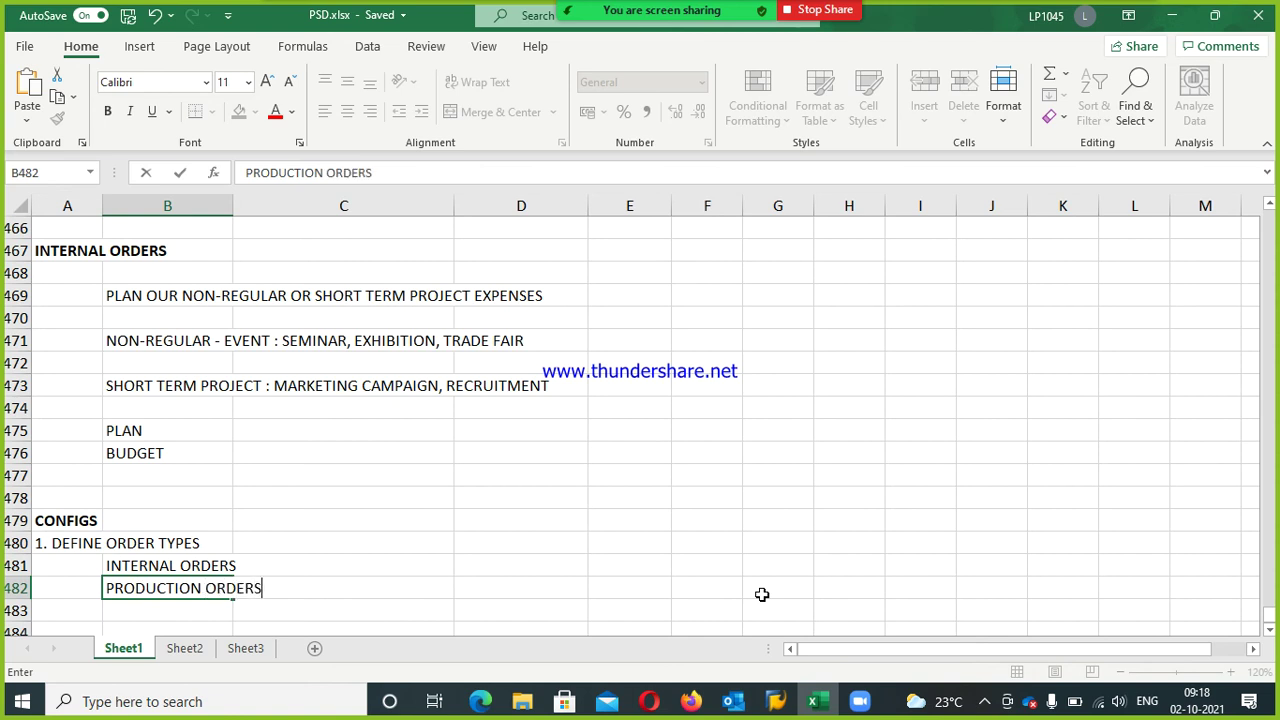
key(Return)
key(Return)
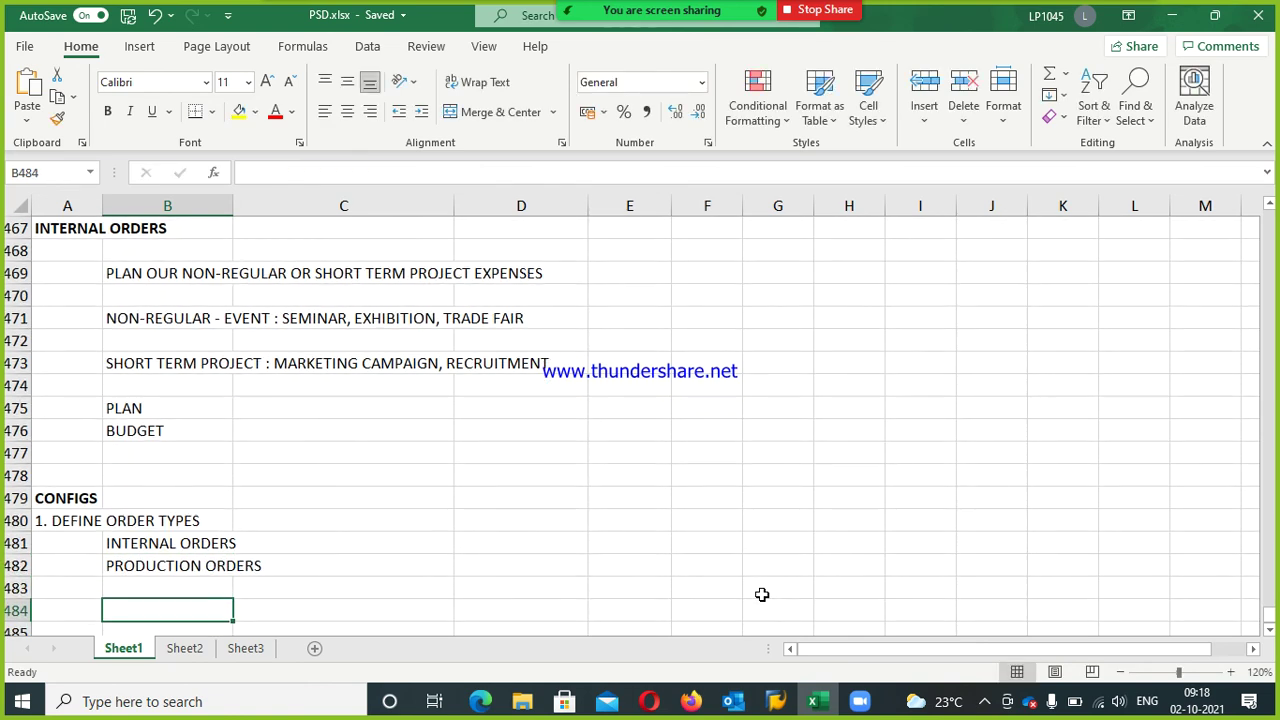
key(Up)
text(MOD)
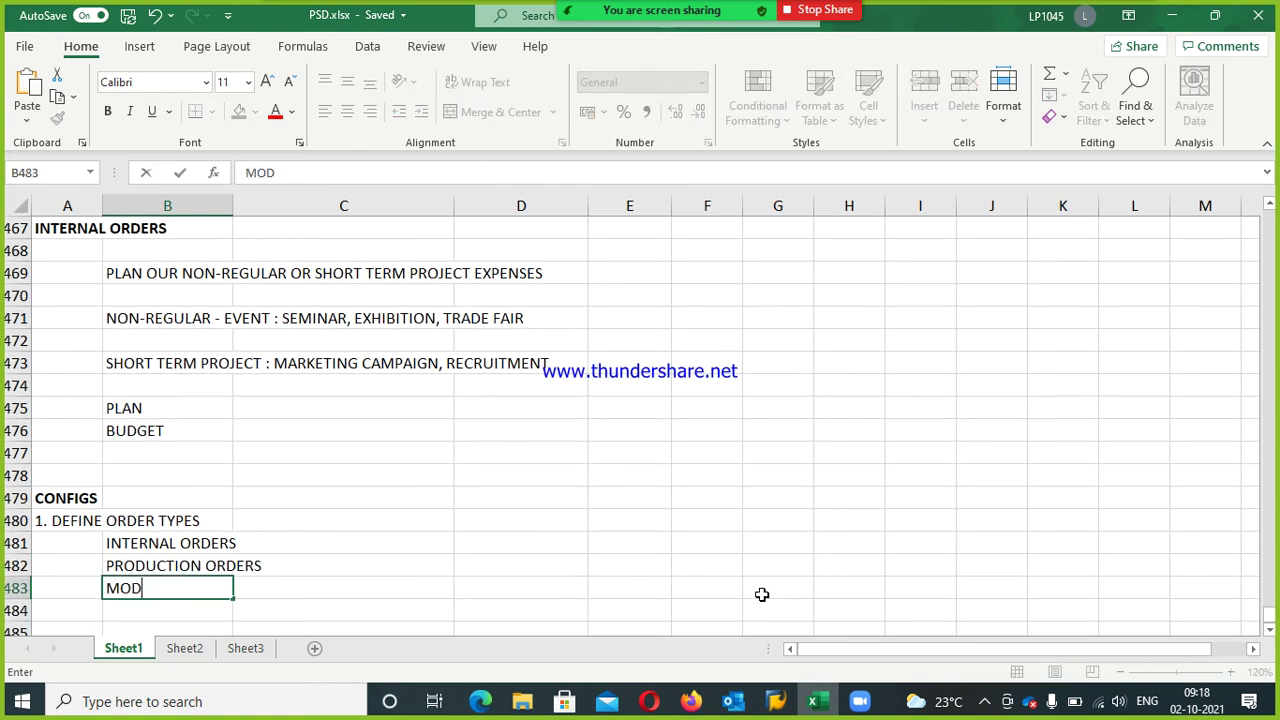
text(EL ORDERS)
key(Return)
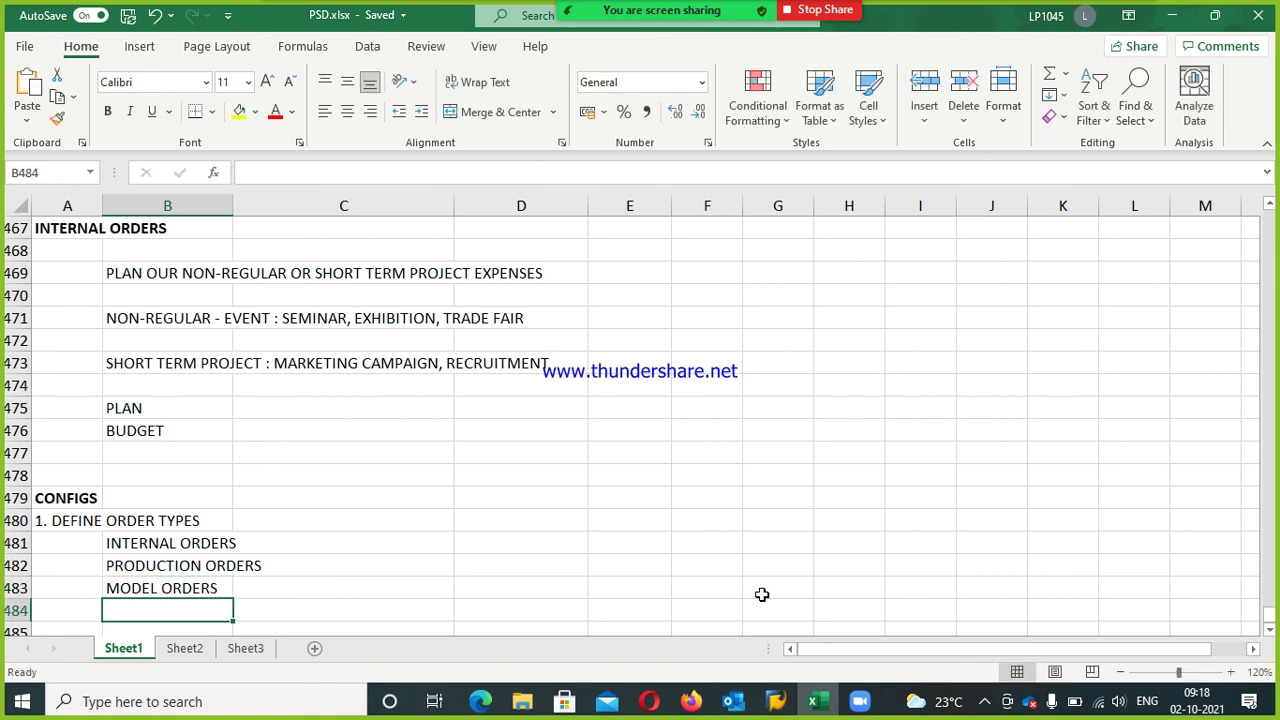
Save the workbook and enter "2. MAINTAIN THE NUMBER RANGES" in cell A485 as the second configuration item
key(Return)
key(Up)
key(Left)
key(Down)
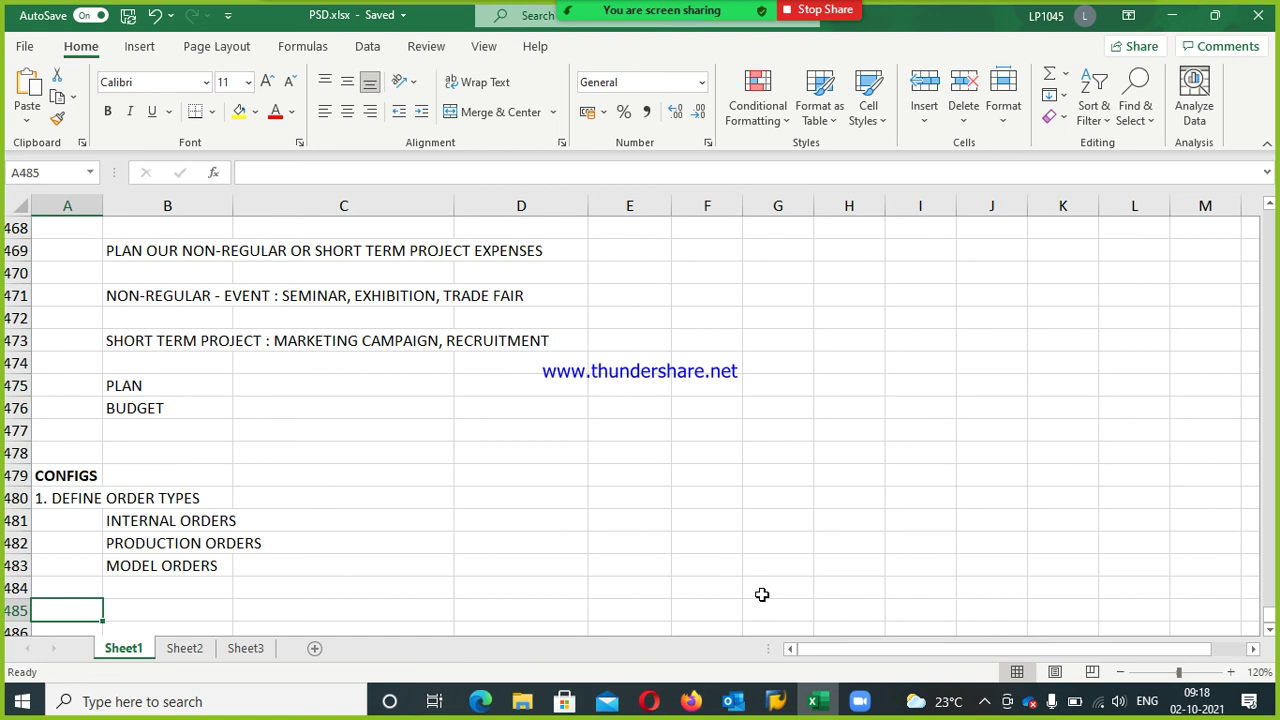
key(ctrl+s)
text(2)
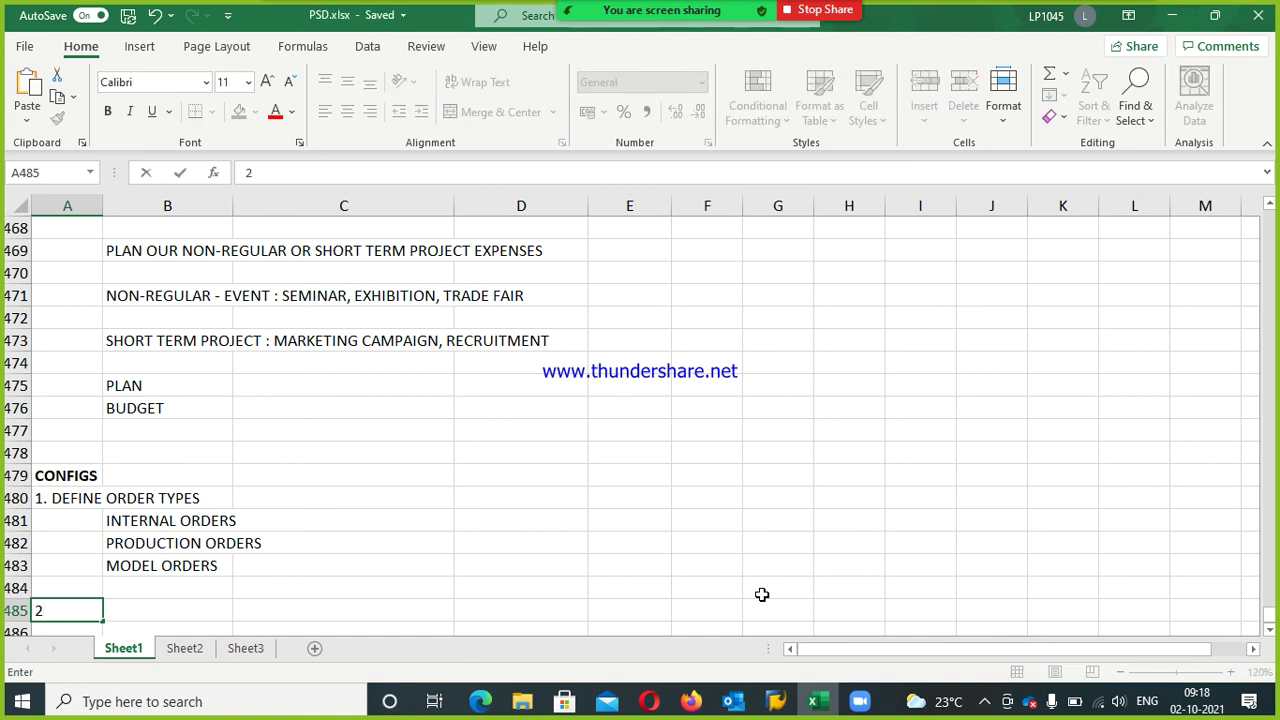
text(. MAINT)
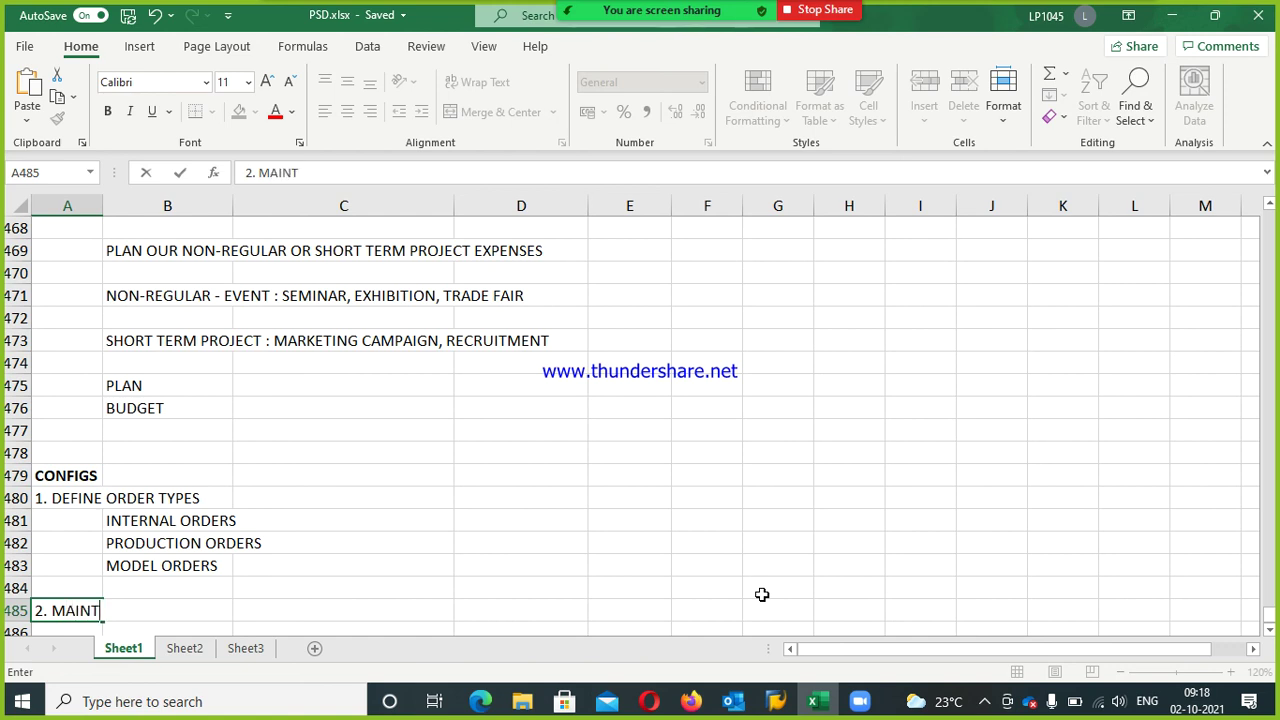
text(AIN THE NUMB)
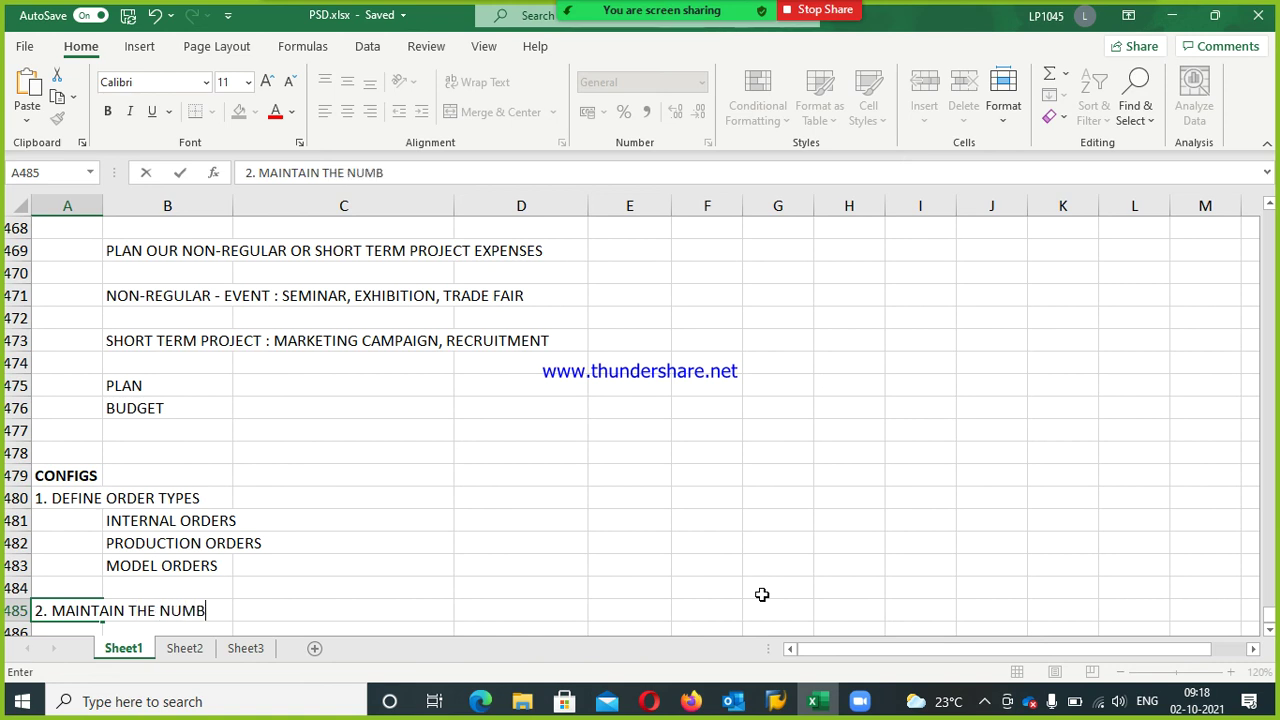
text(ER RANGES)
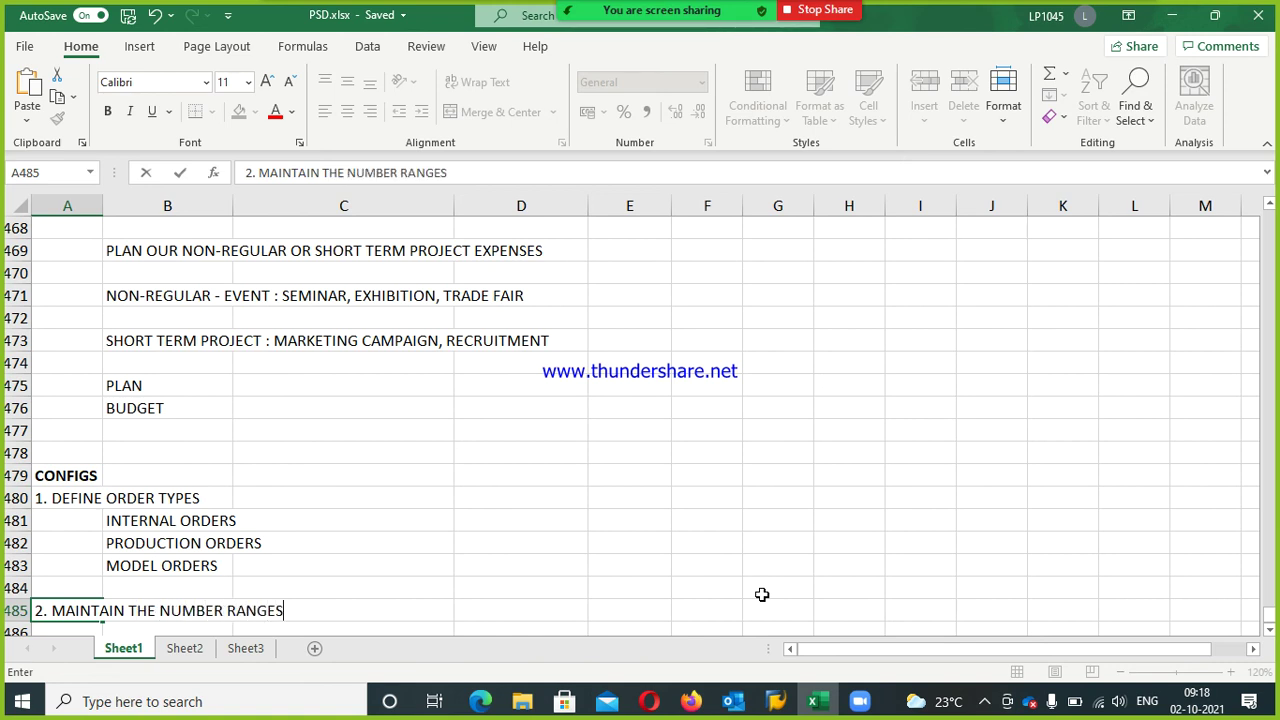
key(Return)
key(Return)
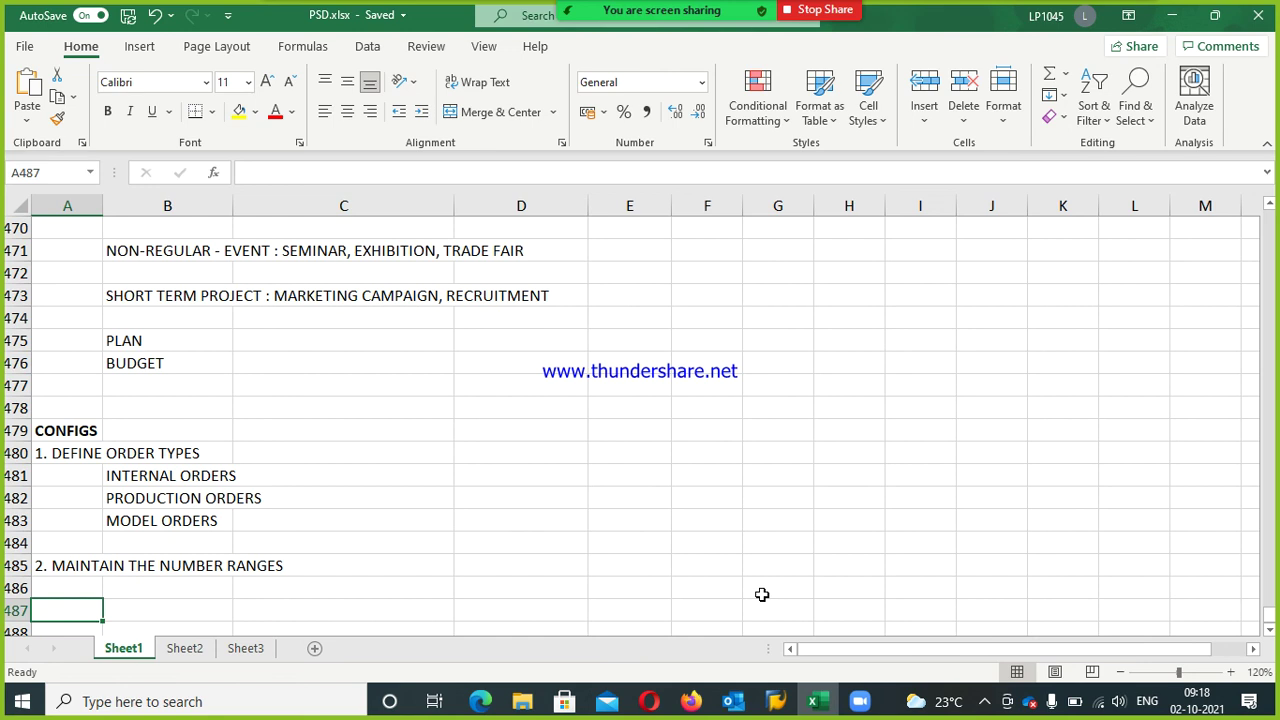
key(Return)
key(Return)
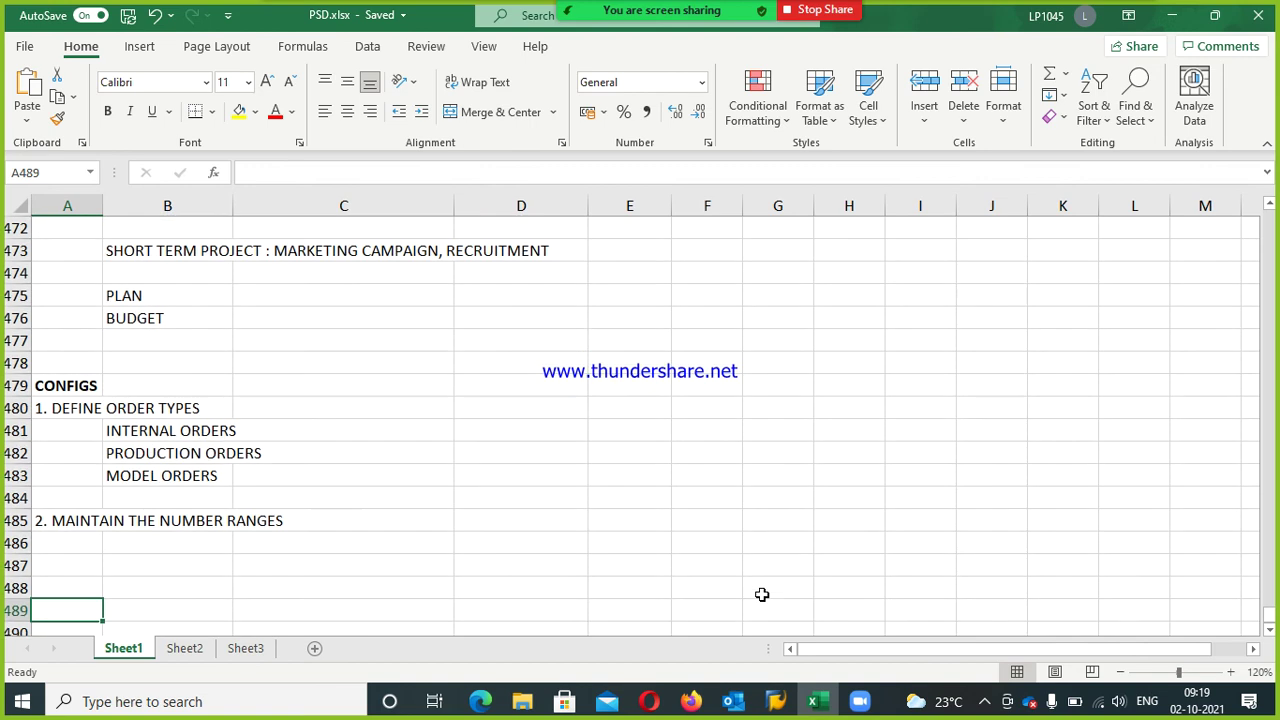
Enter the heading "END USER" in cell A494, below the configuration list
key(Return)
key(Return)
key(Return)
key(Return)
key(Return)
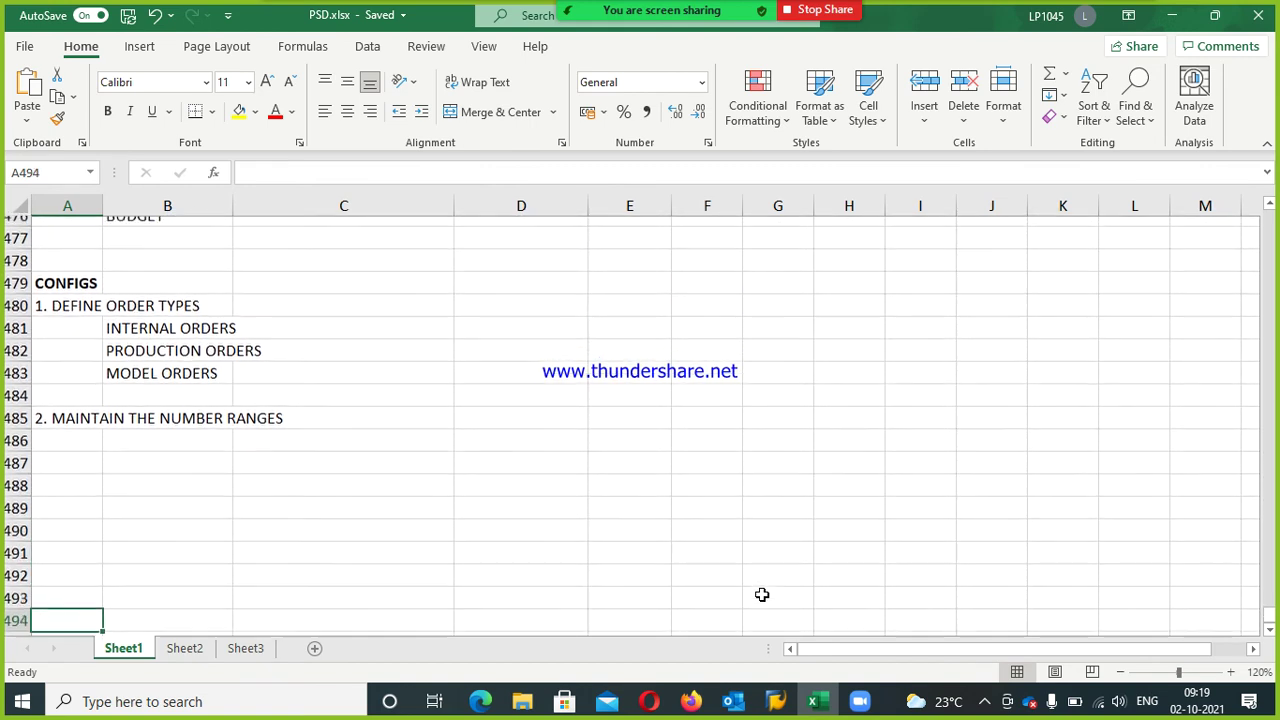
text(END )
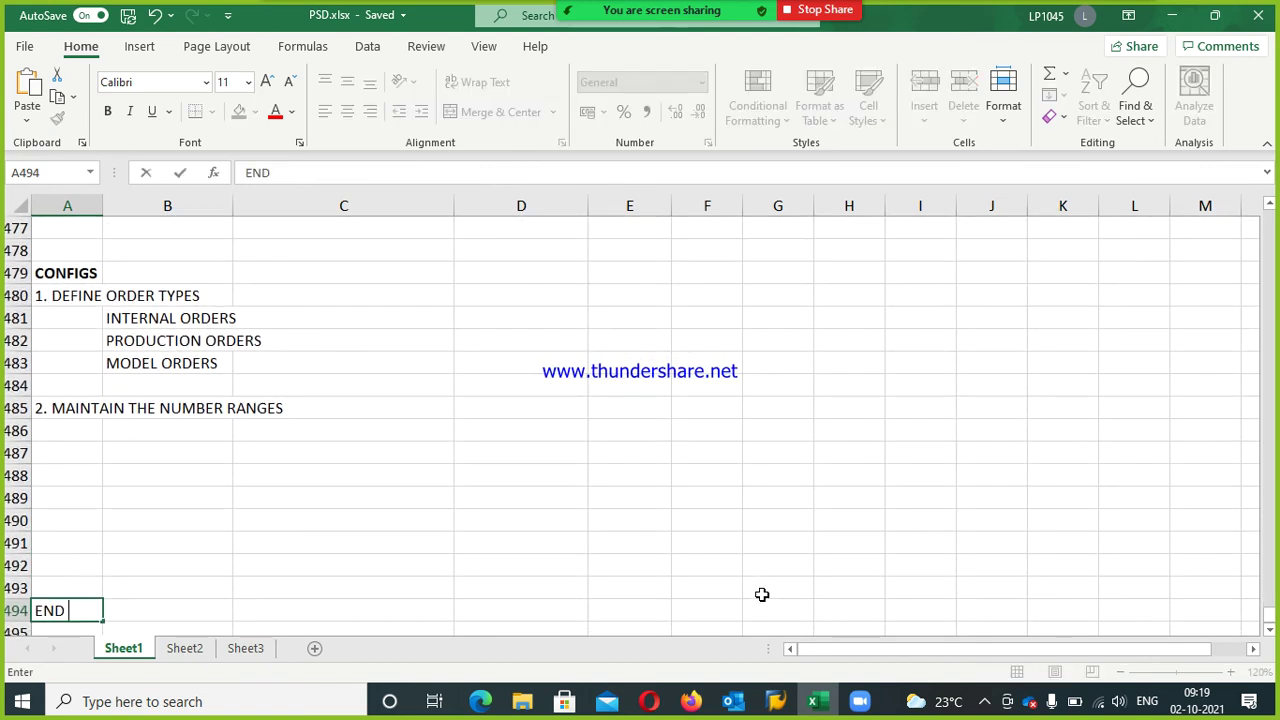
text(USER)
key(Return)
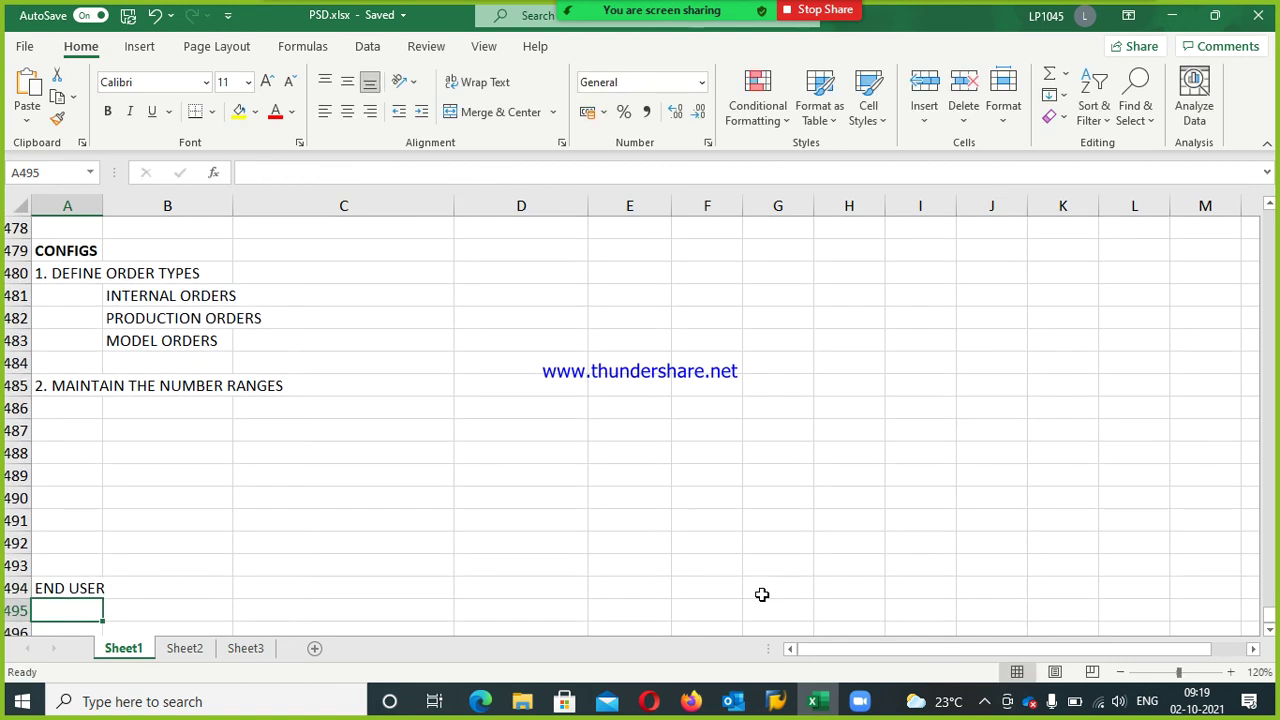
Enter "1. CREATE ORDER MASTERS" in cell A495 as the first item under the END USER heading
text(1. OR)
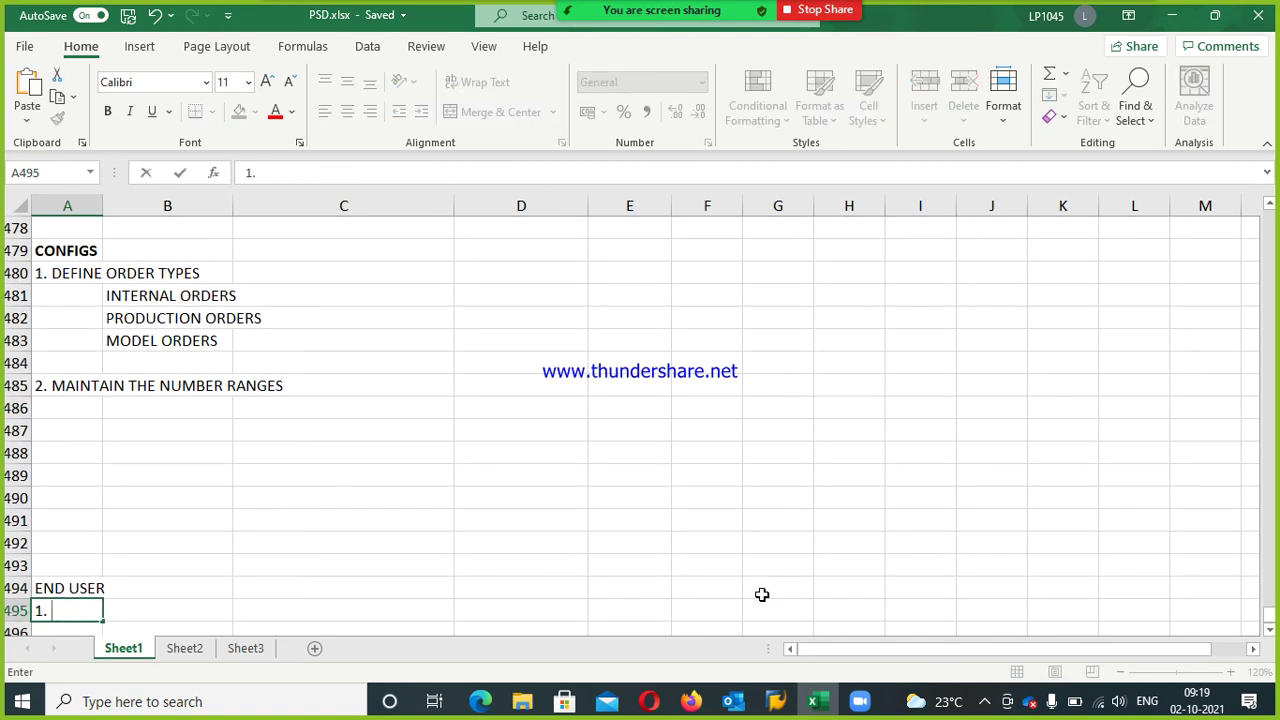
key(BackSpace)
key(BackSpace)
text(CREATE ORDER)
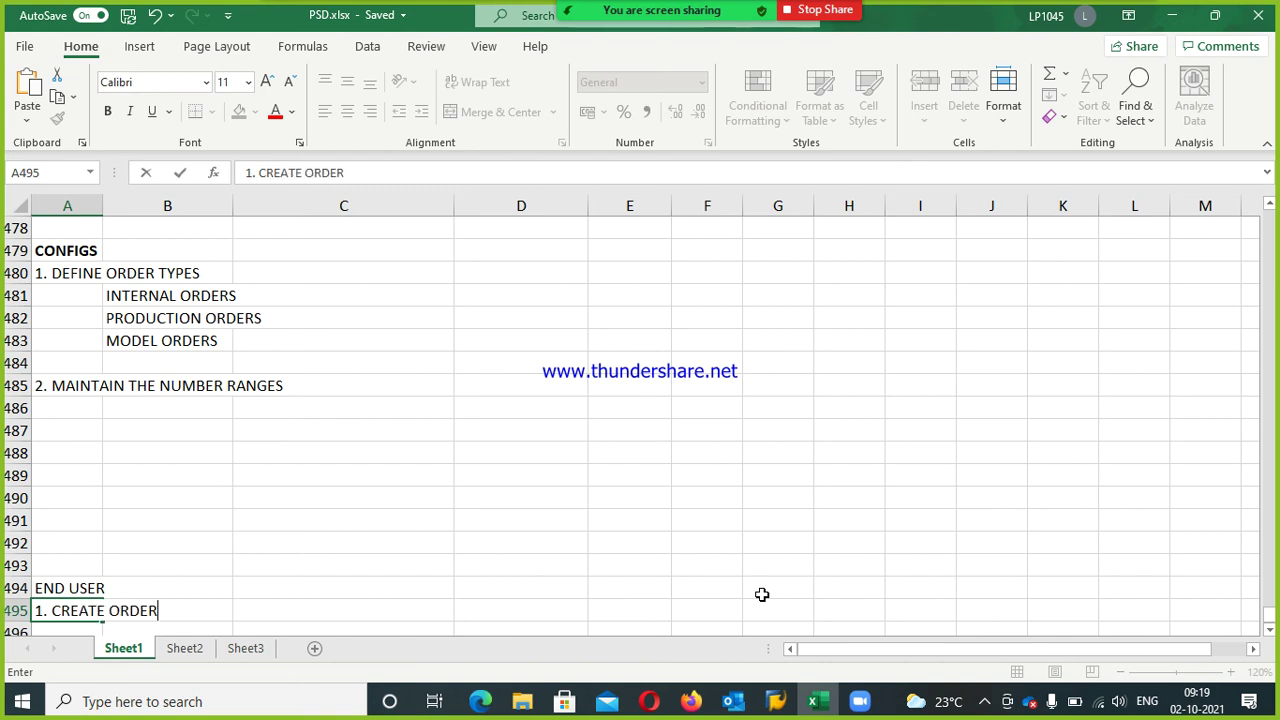
text( MASTERS)
key(Return)
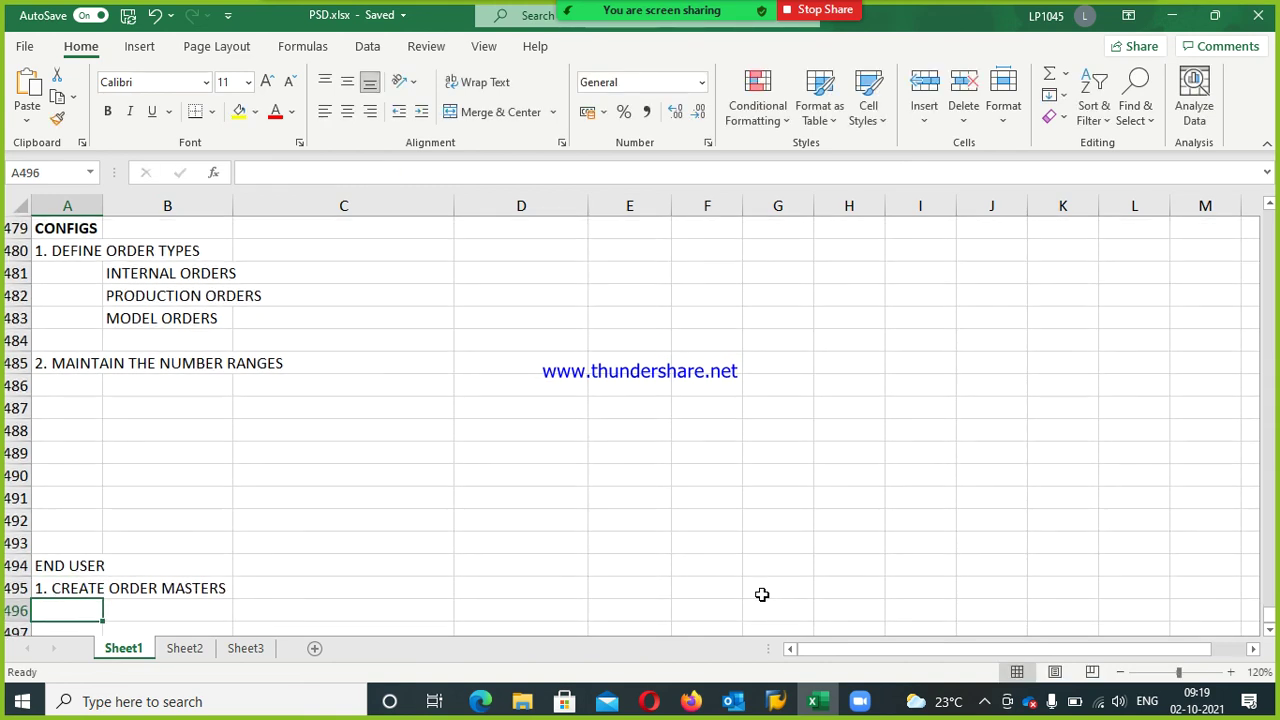
Enter "2. PLAN THE EXPENSES OF SHORT TERM PROJECT" in cell A496 as the second end-user item
text(2.)
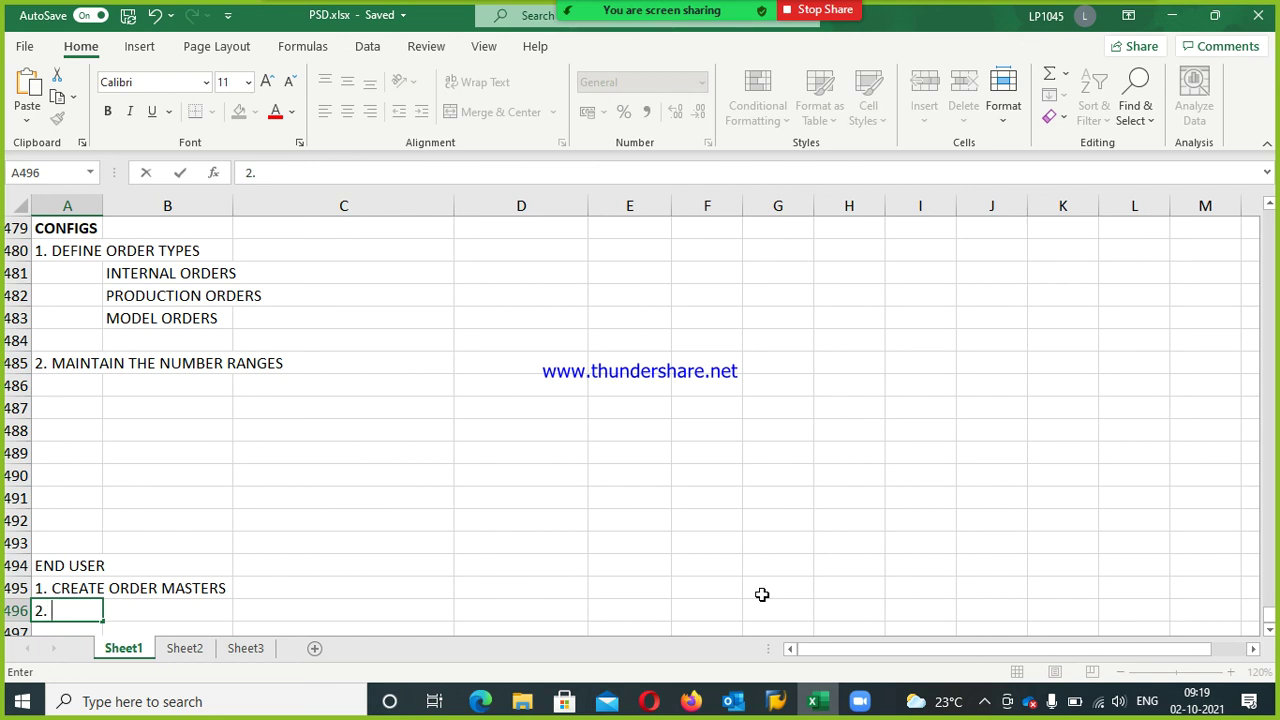
text( PLAN THE EXPE)
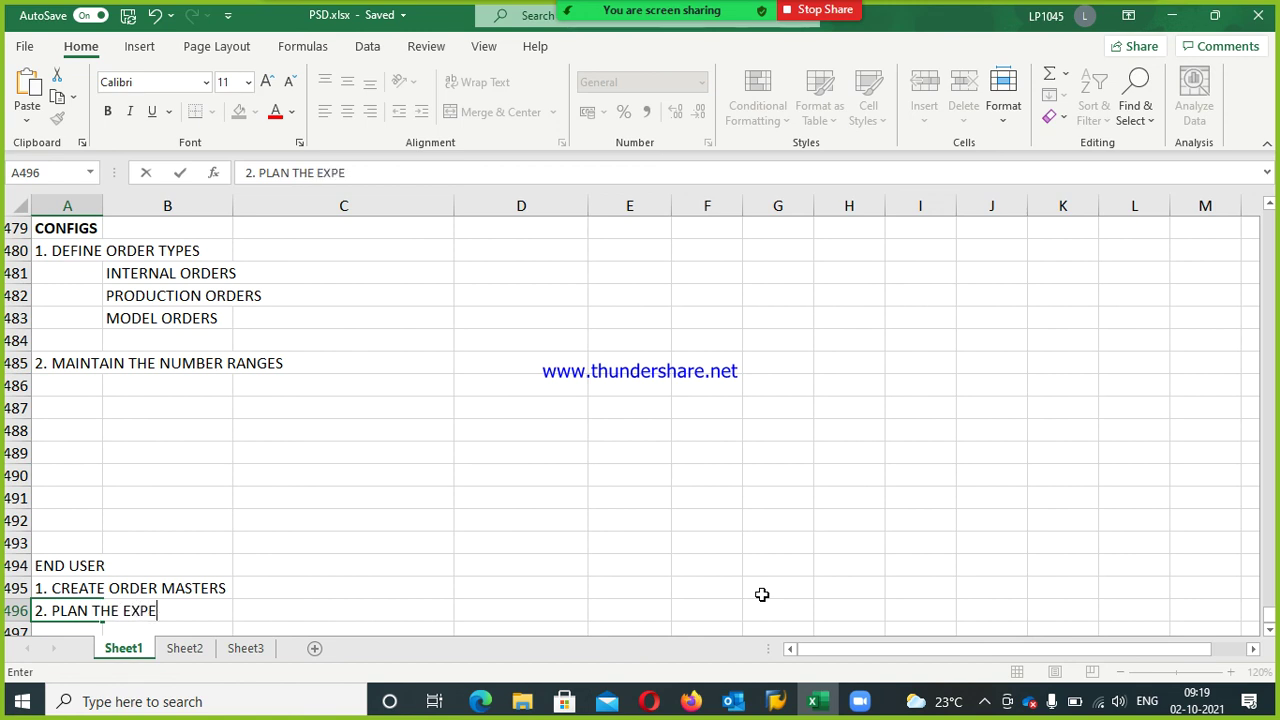
text(NSES OF SHART)
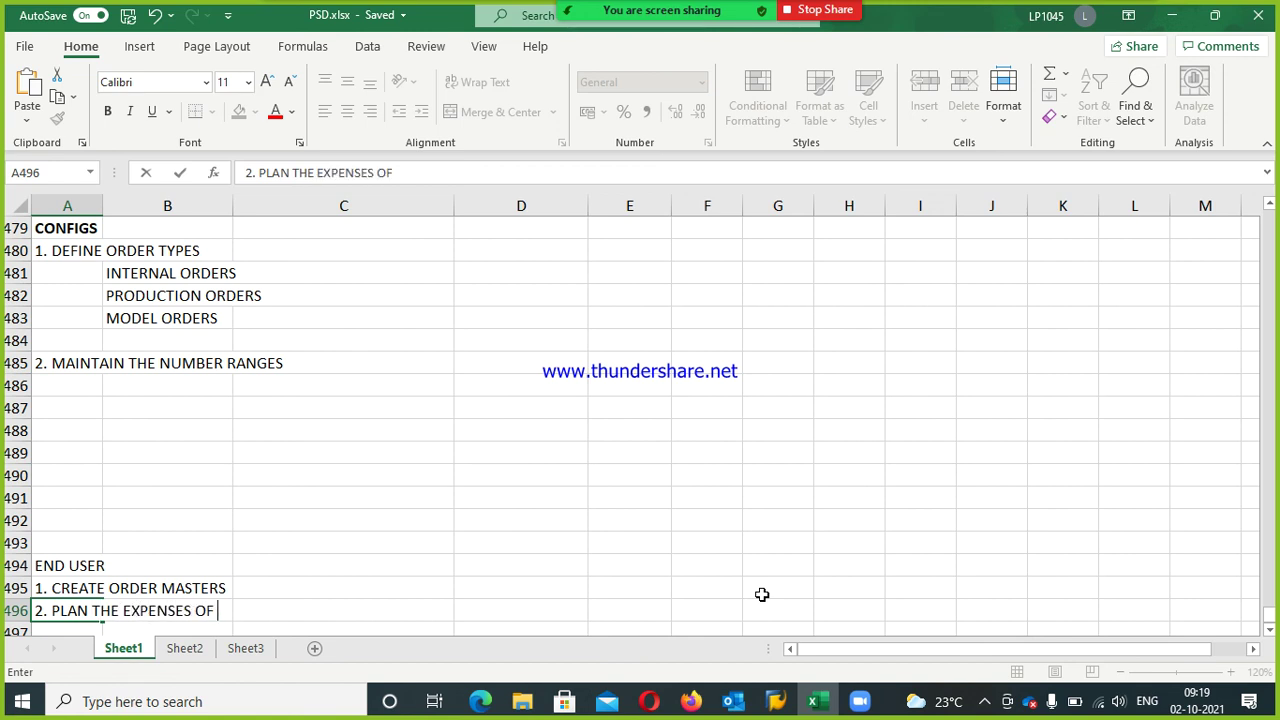
key(BackSpace)
key(BackSpace)
key(BackSpace)
text(ORT TERM PO)
key(BackSpace)
text(ROJECT)
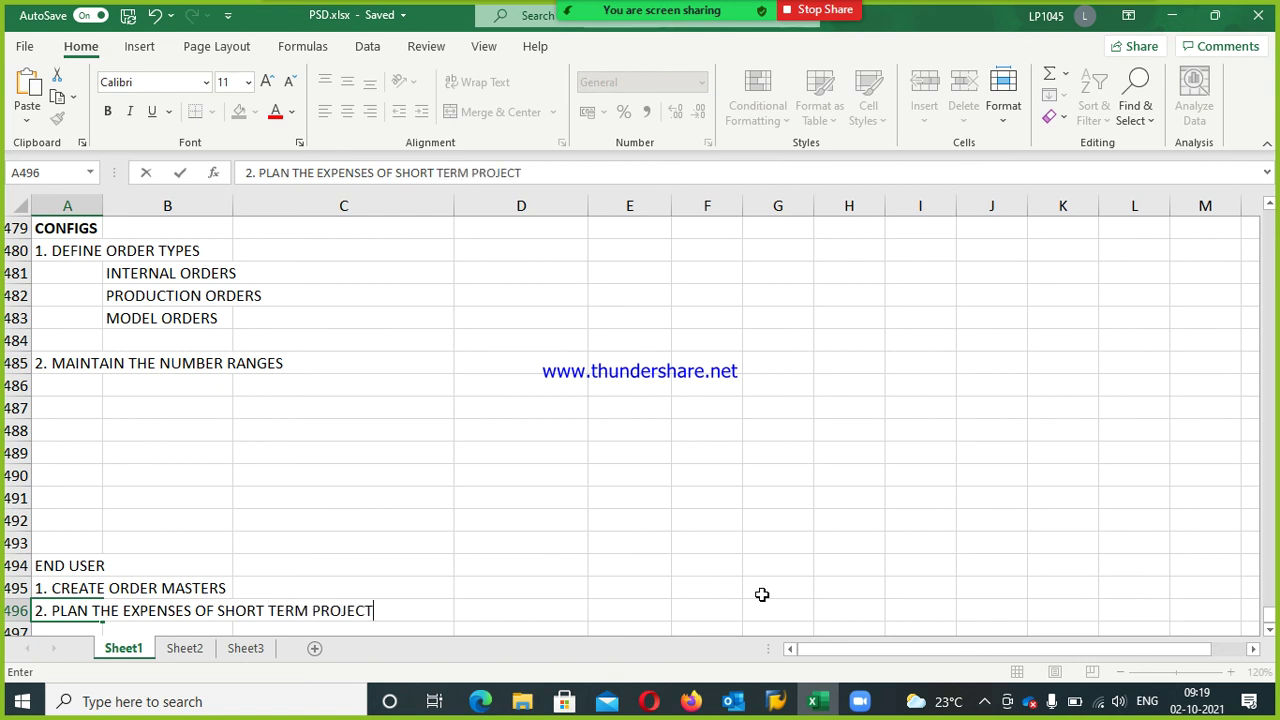
key(Return)
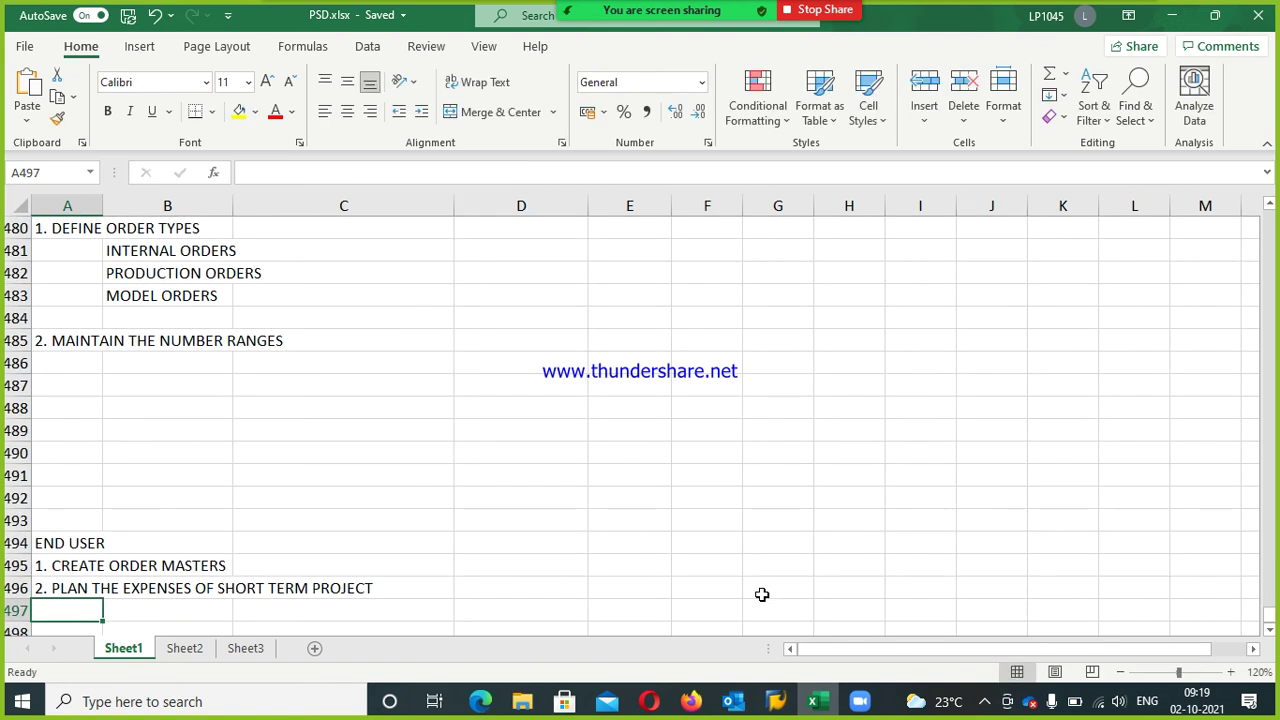
Enter "3. CREATE BUDGET" in cell A497 as the third end-user item
text(3. BU)
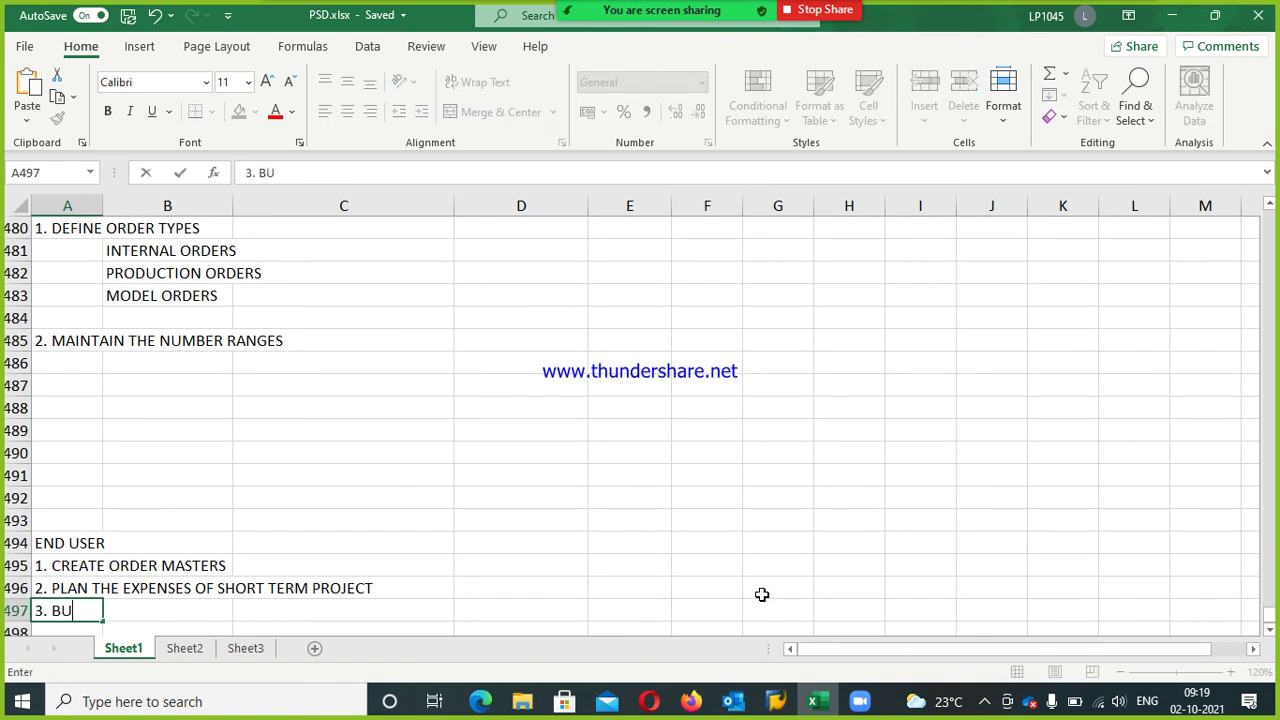
key(BackSpace)
key(BackSpace)
text(CREATE BUDGET)
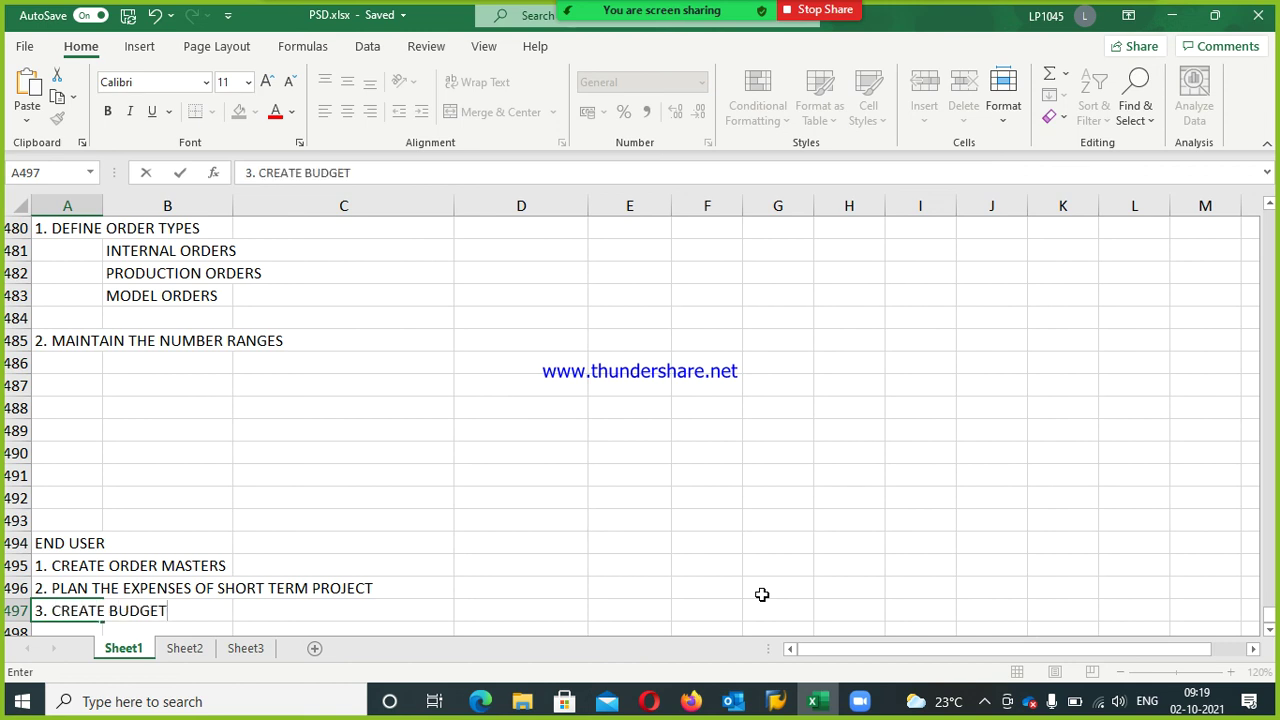
key(Return)
Enter "4. POST THE ACTUAL EXPENSES" in cell A498 as the fourth end-user item
text(4.)
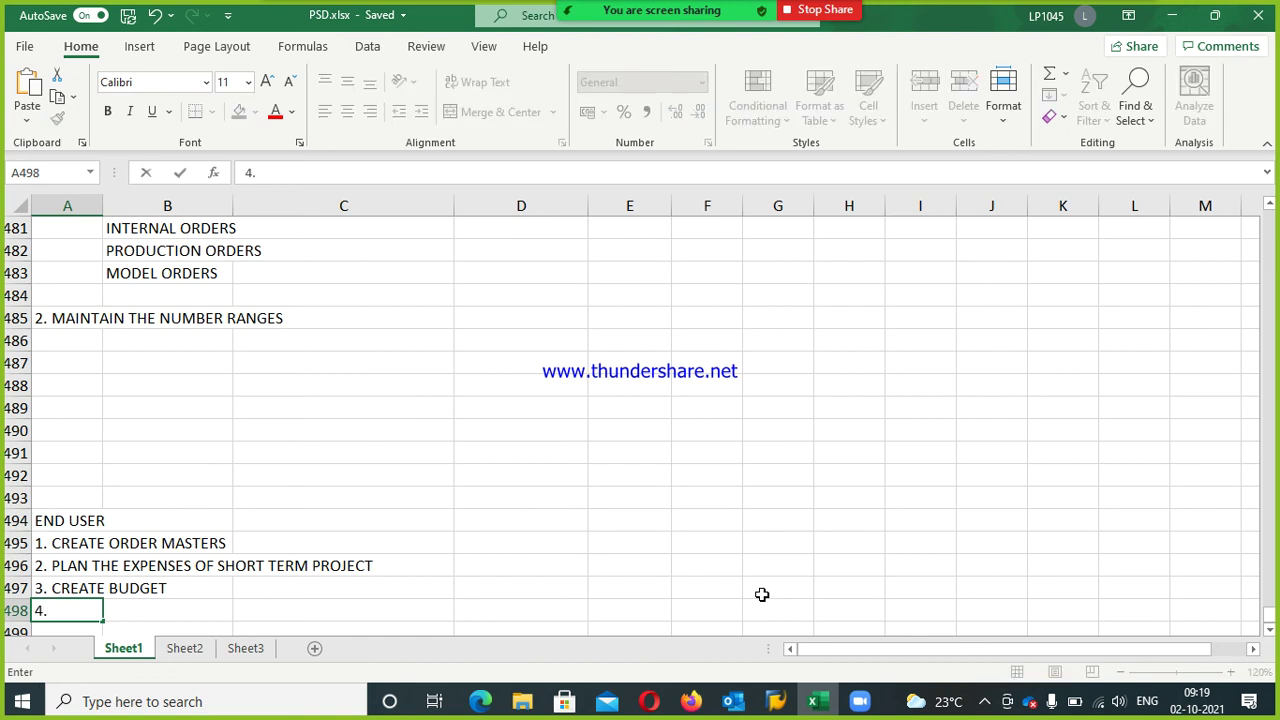
text(POST THE ACTU)
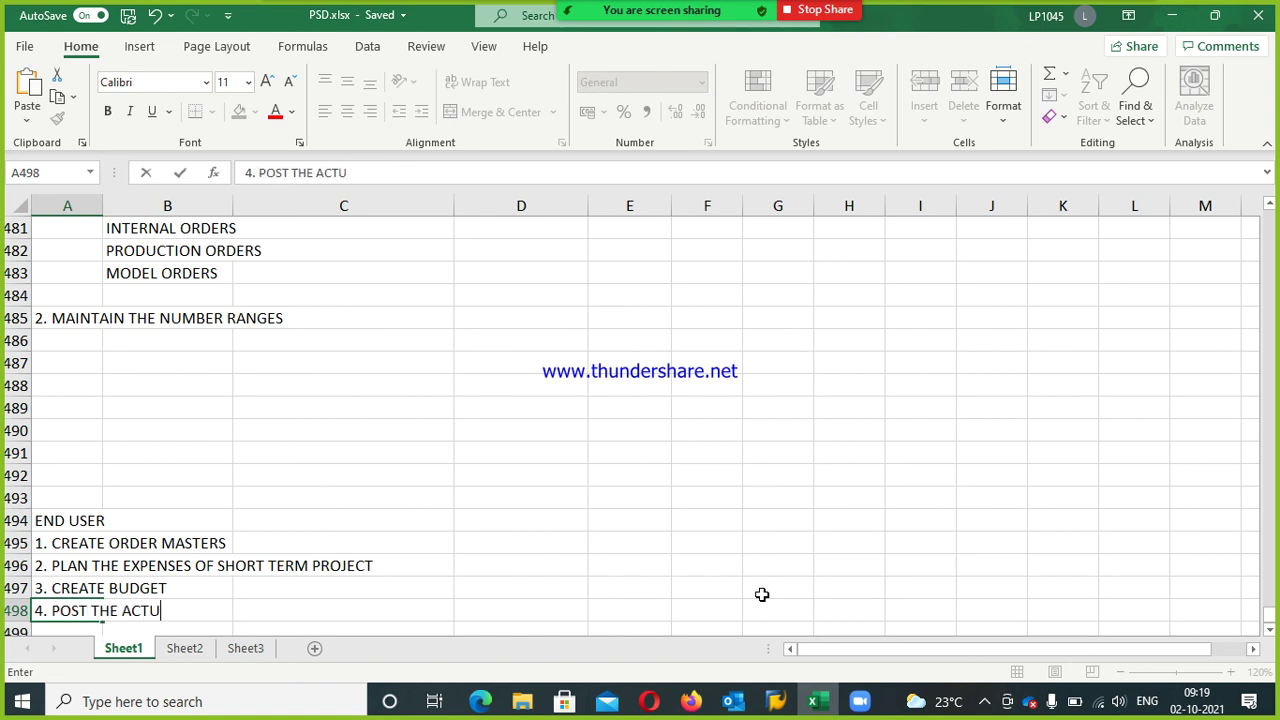
text(AL EXPENSES)
key(Return)
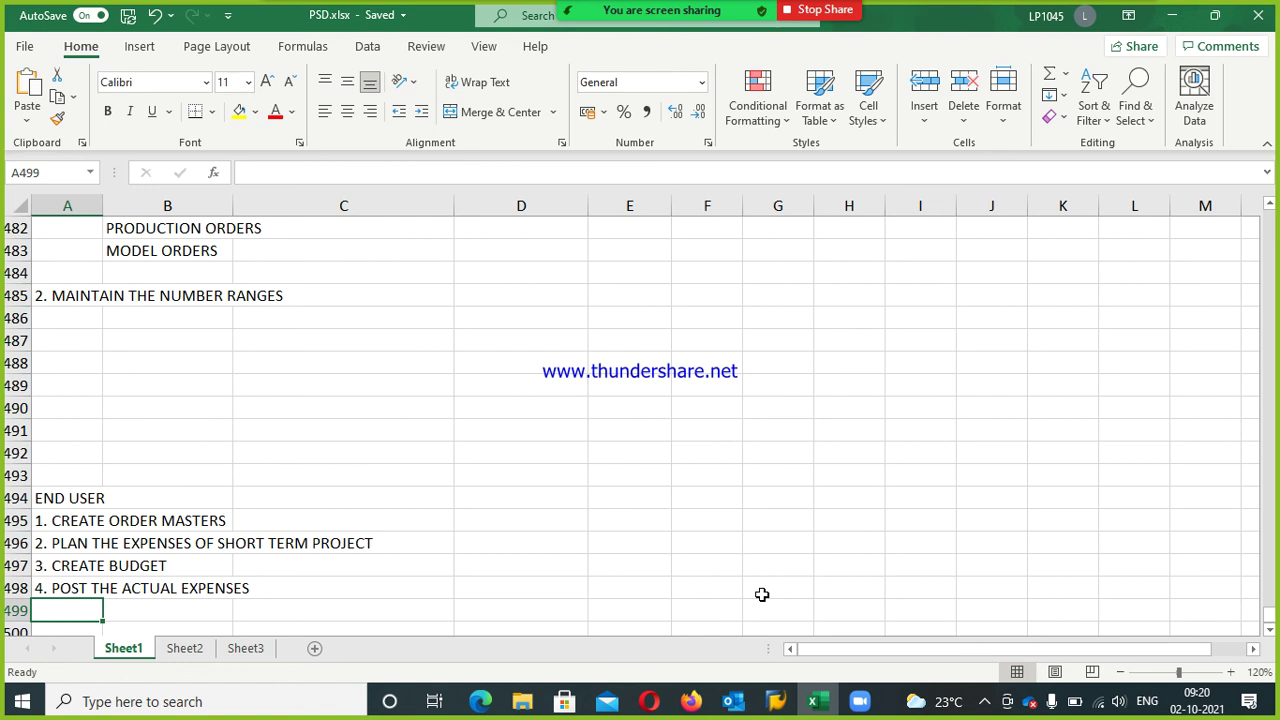
Enter "3. CREATE SECONDARY COST ELEMENT FOR INTERNAL SETTLEMENT" in cell A486 as the third configuration item
key(Up)
key(Up)
key(Up)
key(Up)
key(Up)
key(Up)
key(Up)
key(Up)
key(Up)
key(Up)
key(Up)
key(Up)
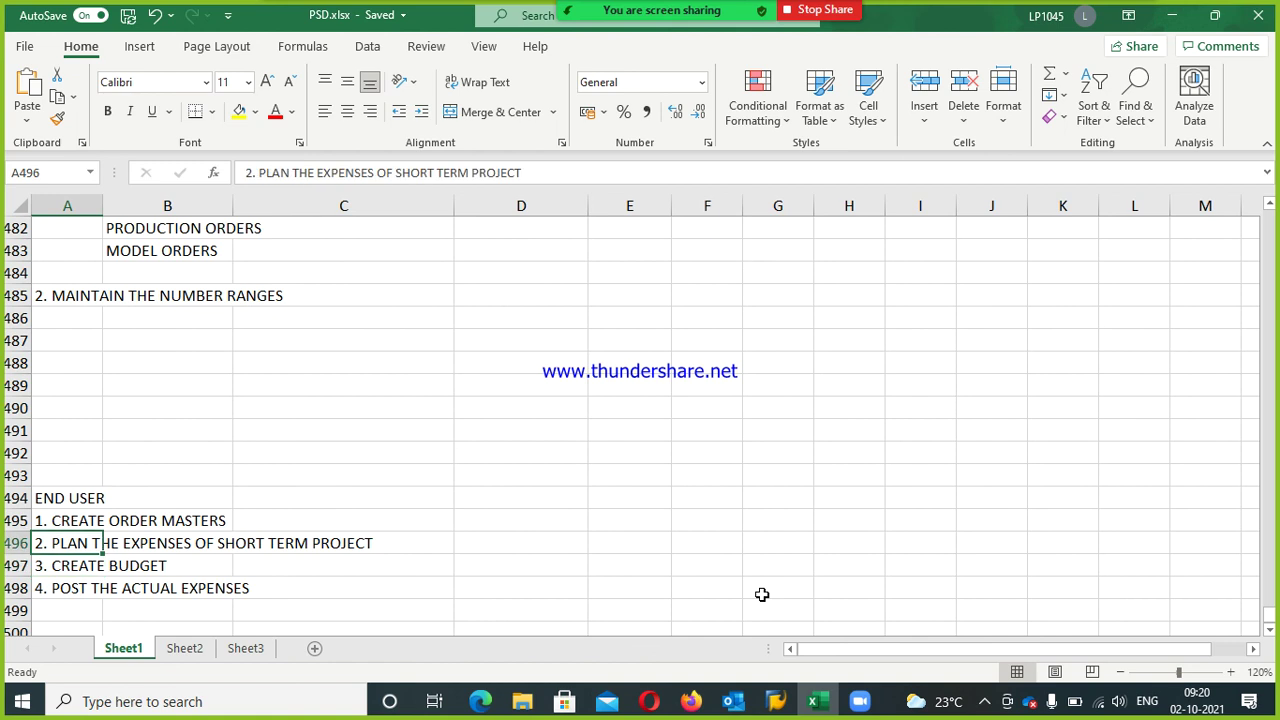
key(Up)
text(3)
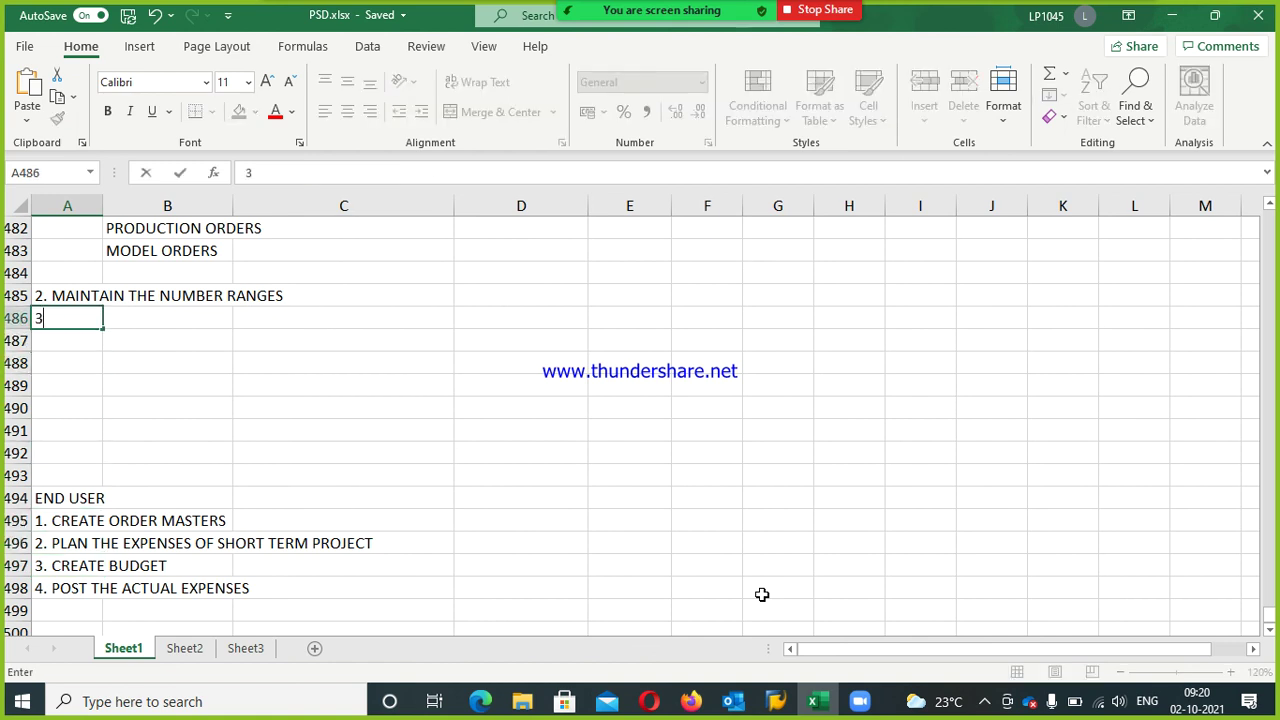
text(. CREATE SEN)
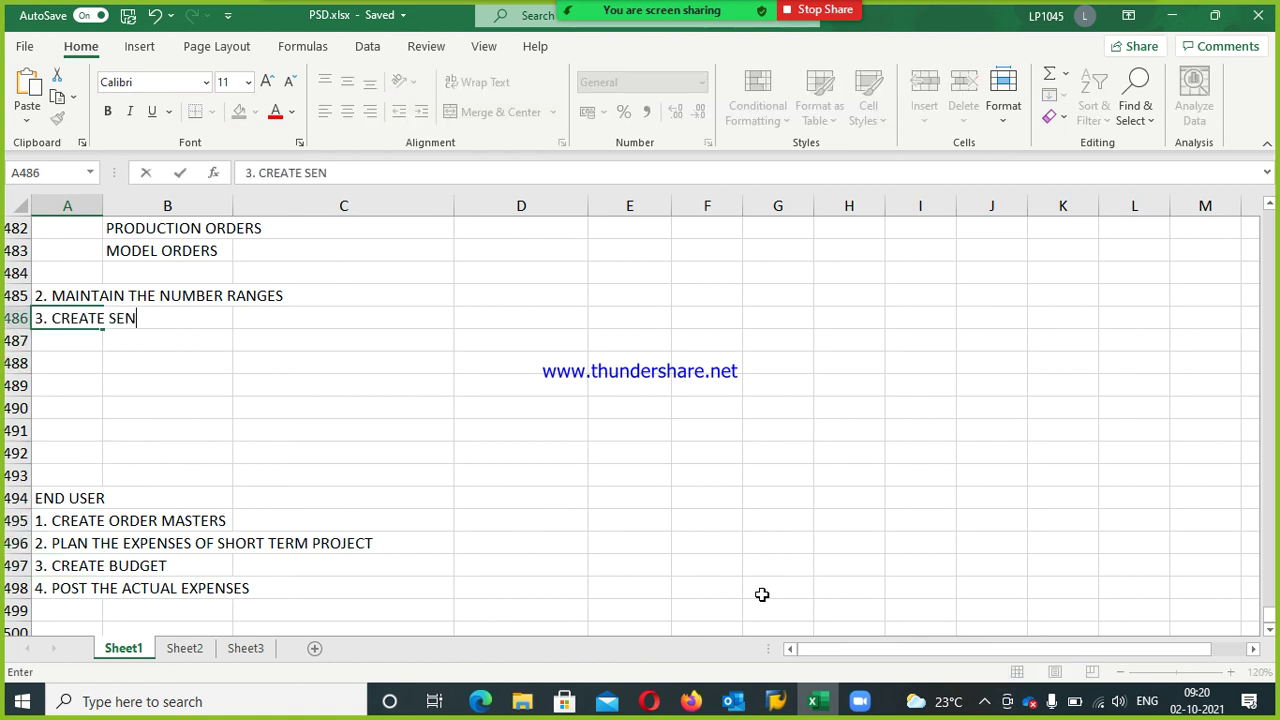
key(BackSpace)
text(C)
key(BackSpace)
text(ONDARY COST ELEM)
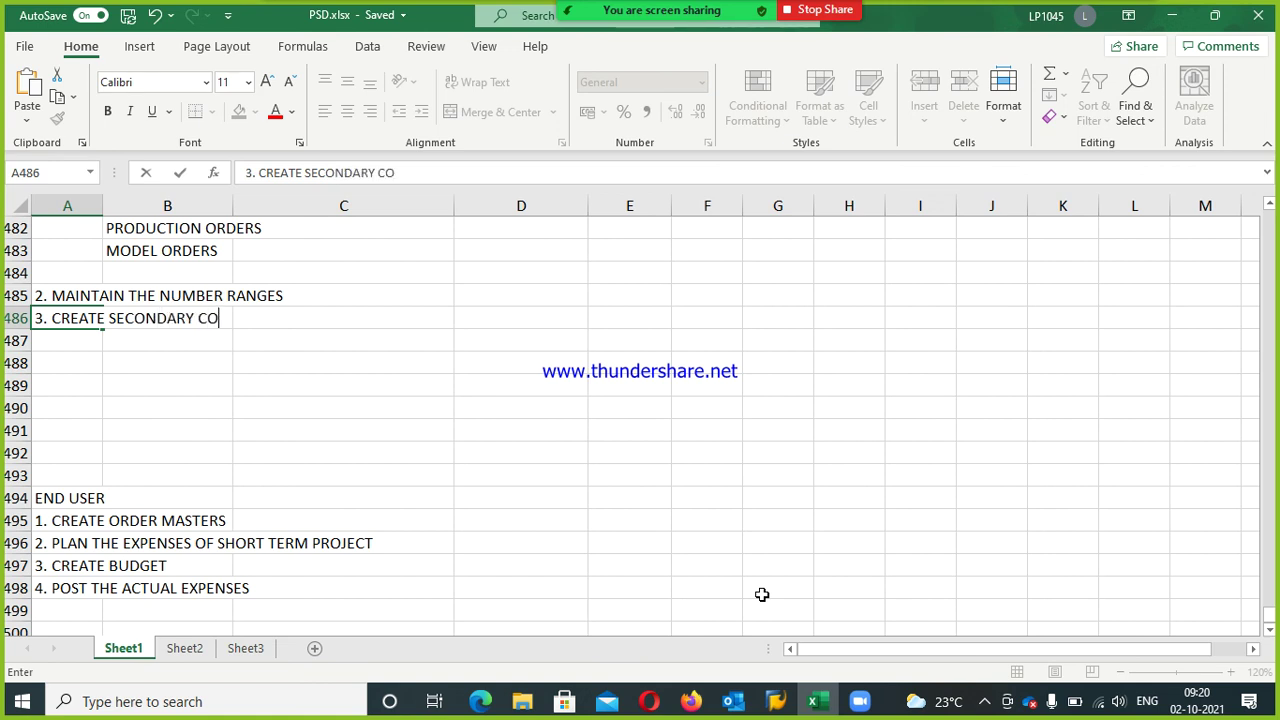
text(ENT IN)
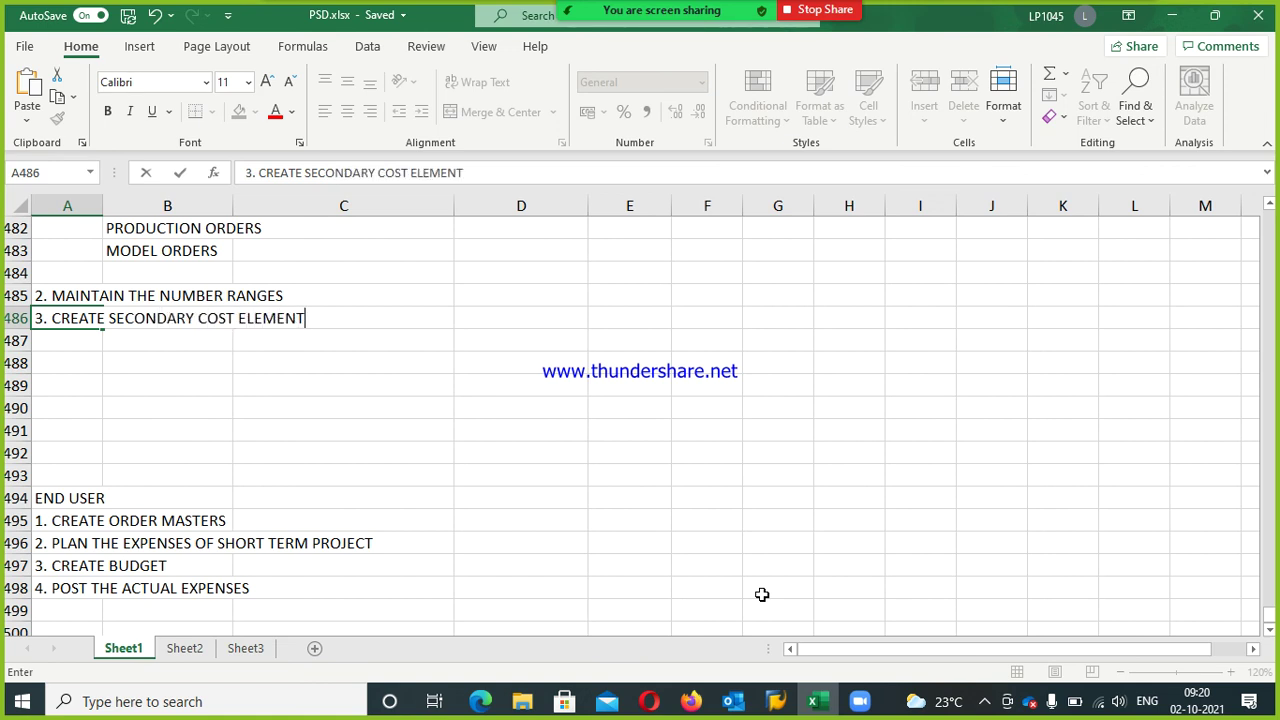
key(BackSpace)
key(BackSpace)
key(BackSpace)
text(FOR IN)
key(BackSpace)
text(TERNAL STE)
key(BackSpace)
key(BackSpace)
text(ETTE)
key(BackSpace)
text(LE)
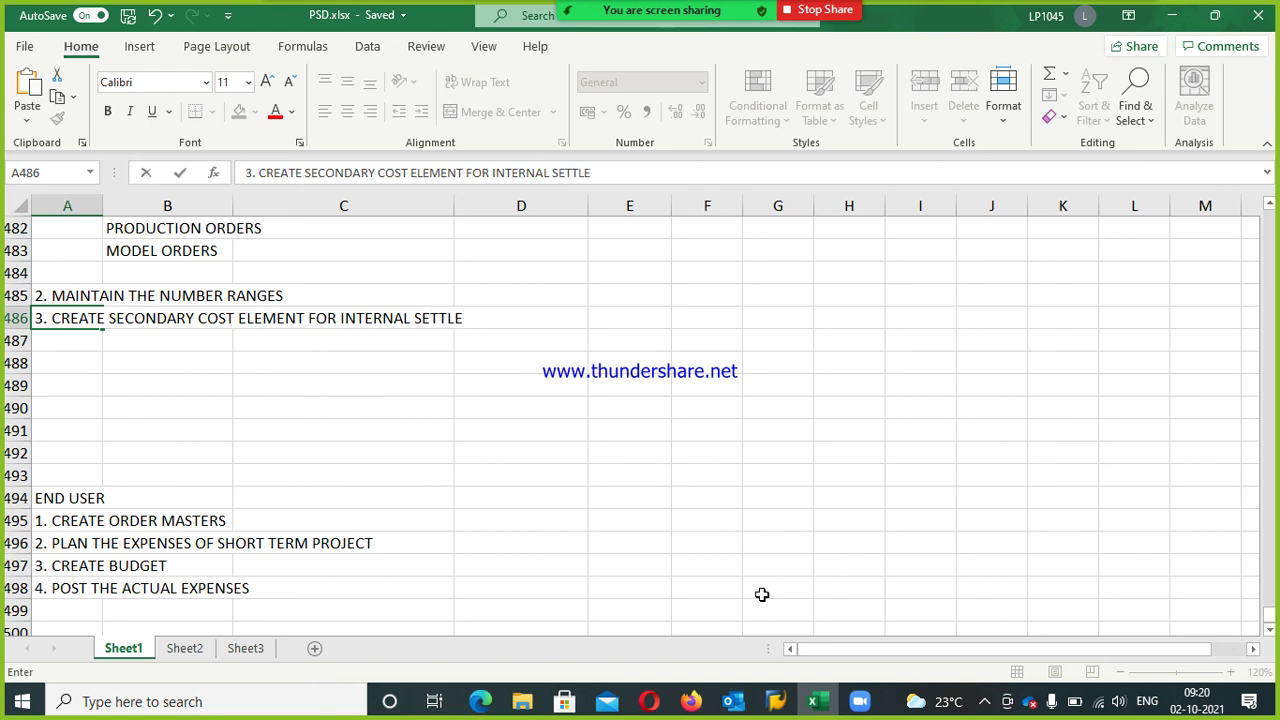
text(MENT)
key(Return)
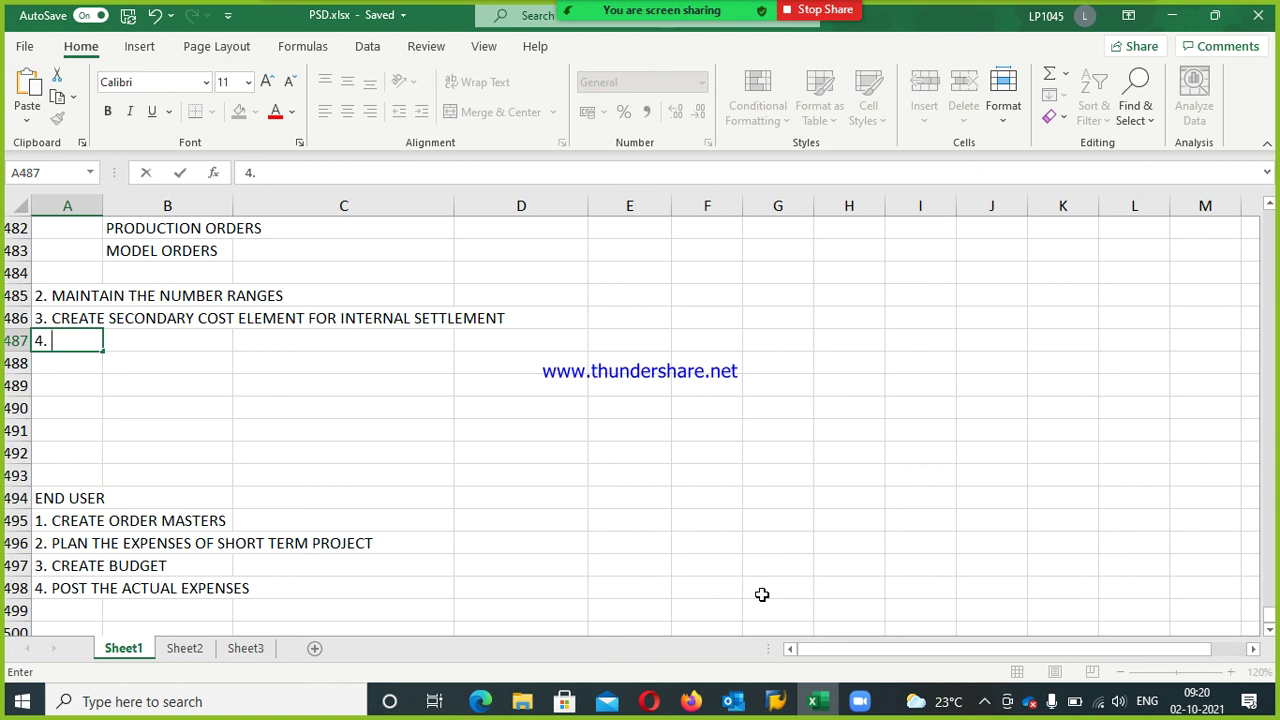
Enter "4. MAINTAIN ALLOCATION STRUCTURE" in cell A487 as the fourth configuration item
text(MSINY)
key(BackSpace)
key(BackSpace)
key(BackSpace)
text(AINTAIN ALLOCATIO)
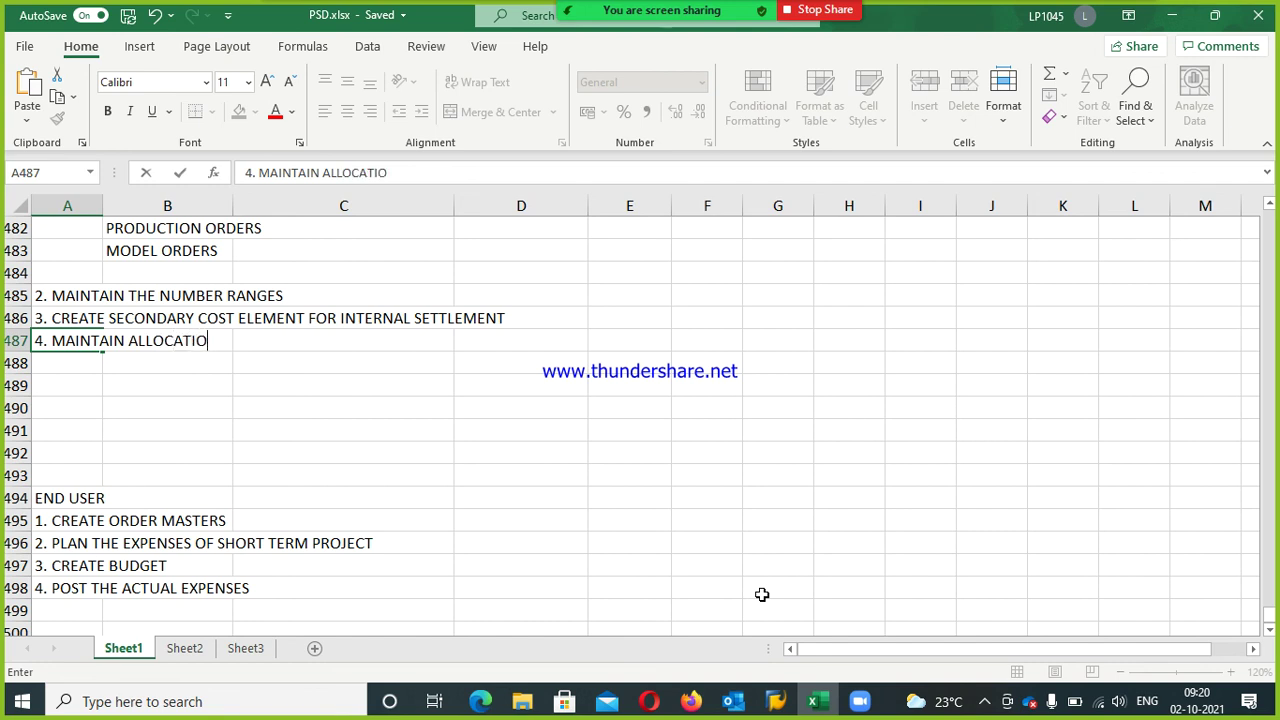
text(N STRUCTURE)
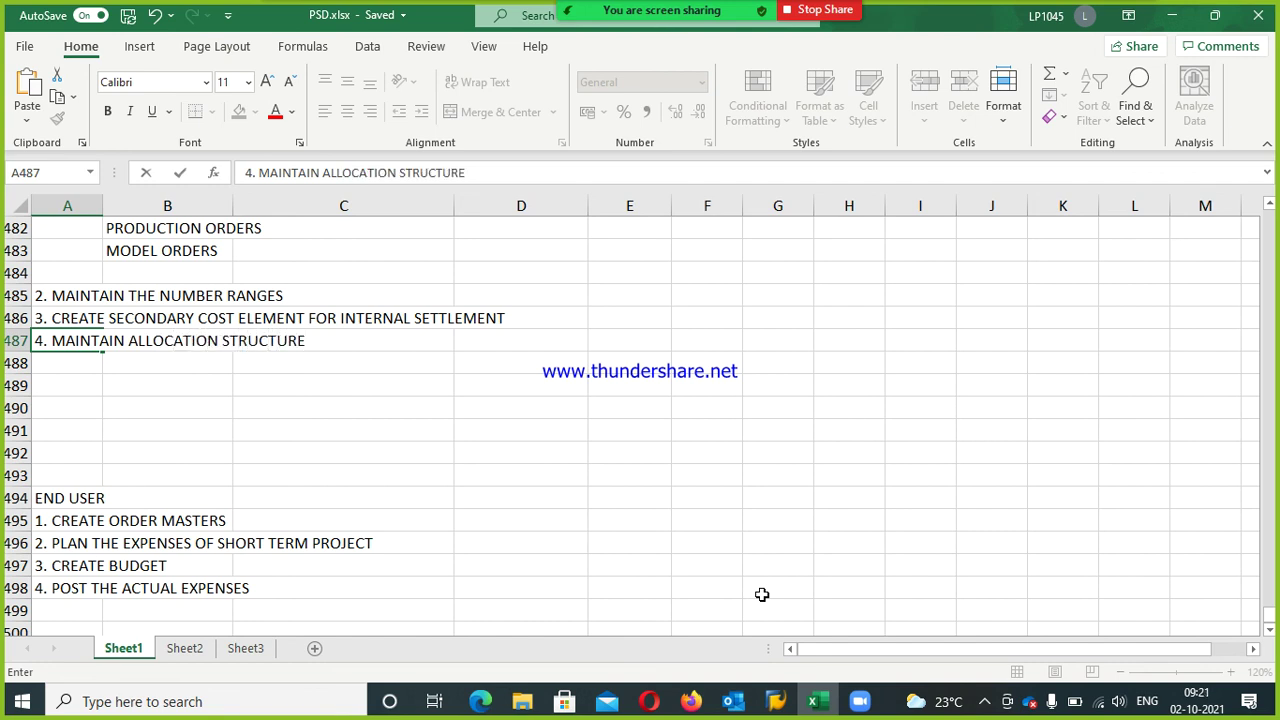
key(Return)
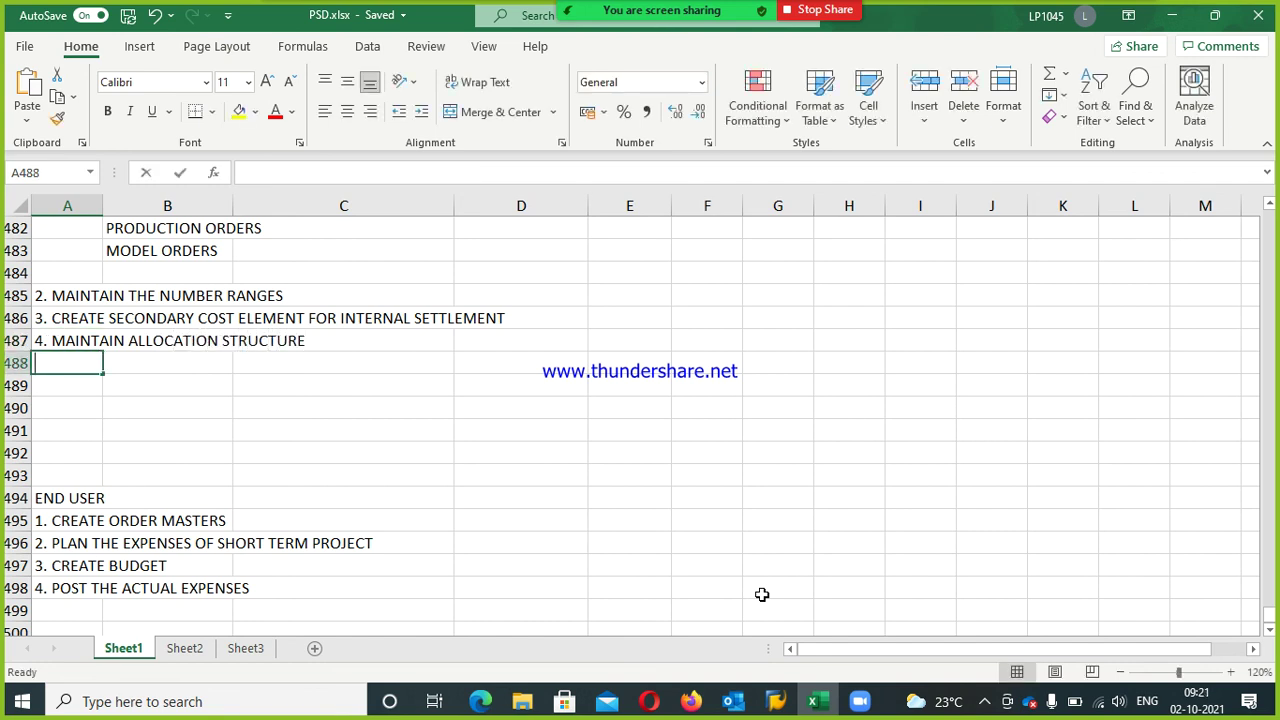
Enter "5. NUMBER RANGES" in cell A488 as the fifth configuration item
text(5. NUMB)
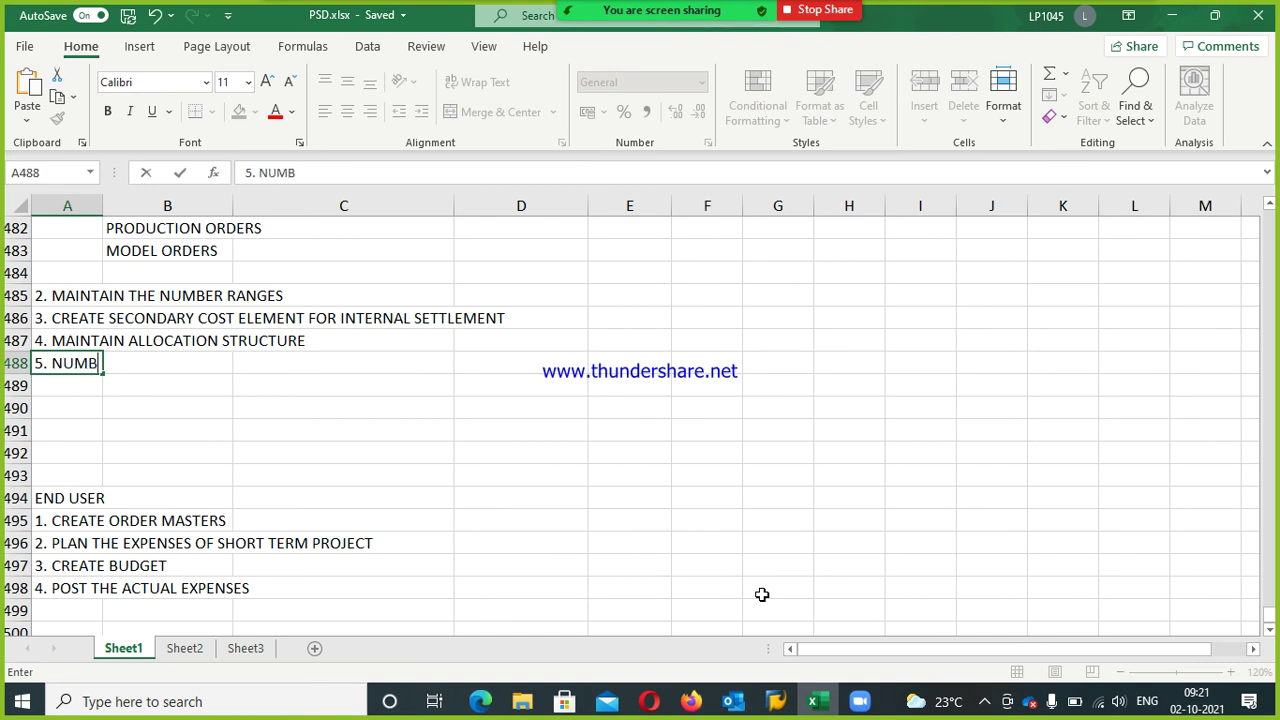
text(ER ANAG)
key(BackSpace)
key(BackSpace)
key(BackSpace)
text(ANGES)
key(BackSpace)
text(ES)
key(Return)
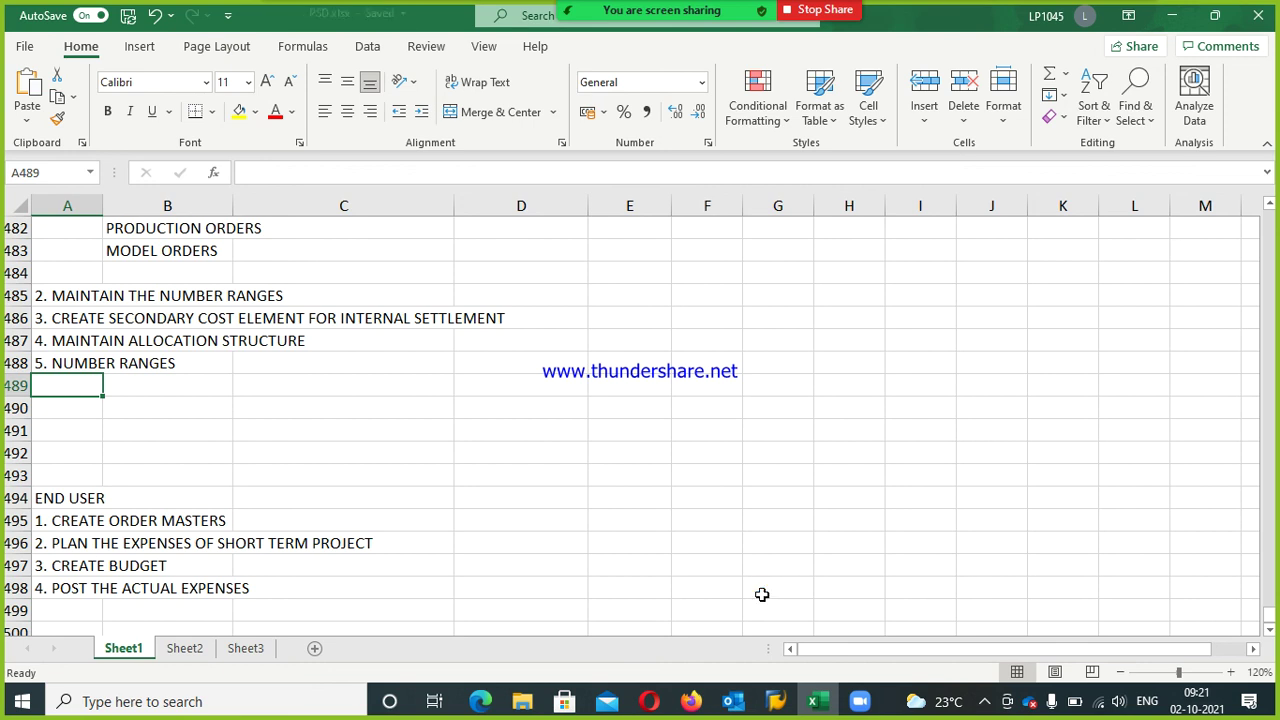
Switch to the SAP Display IMG window and collapse the Financial Accounting (New) node
click(778, 701)
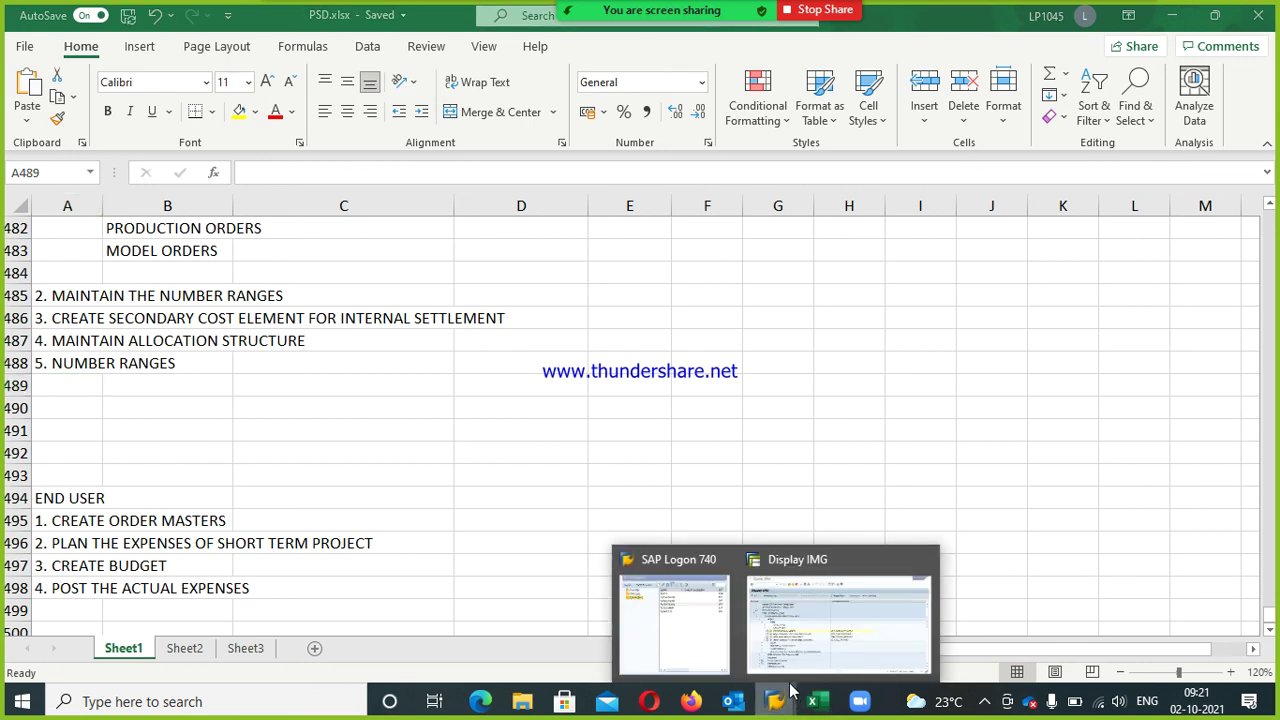
click(787, 640)
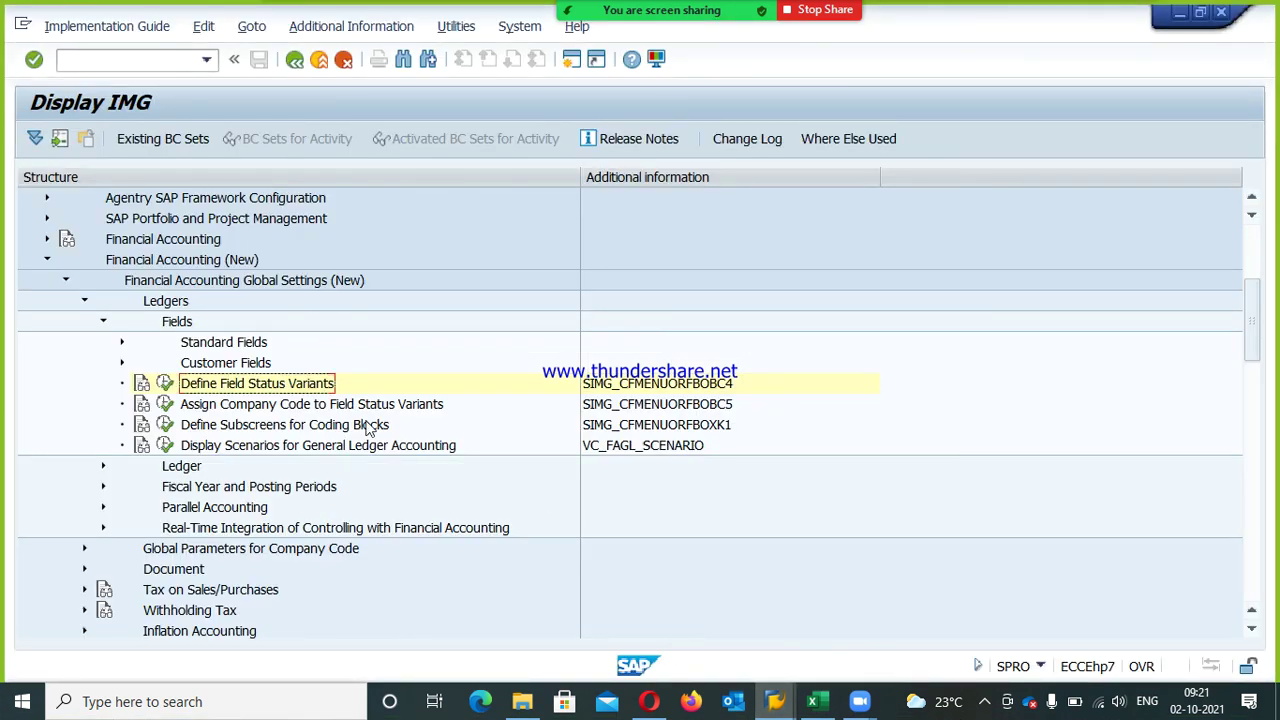
click(121, 266)
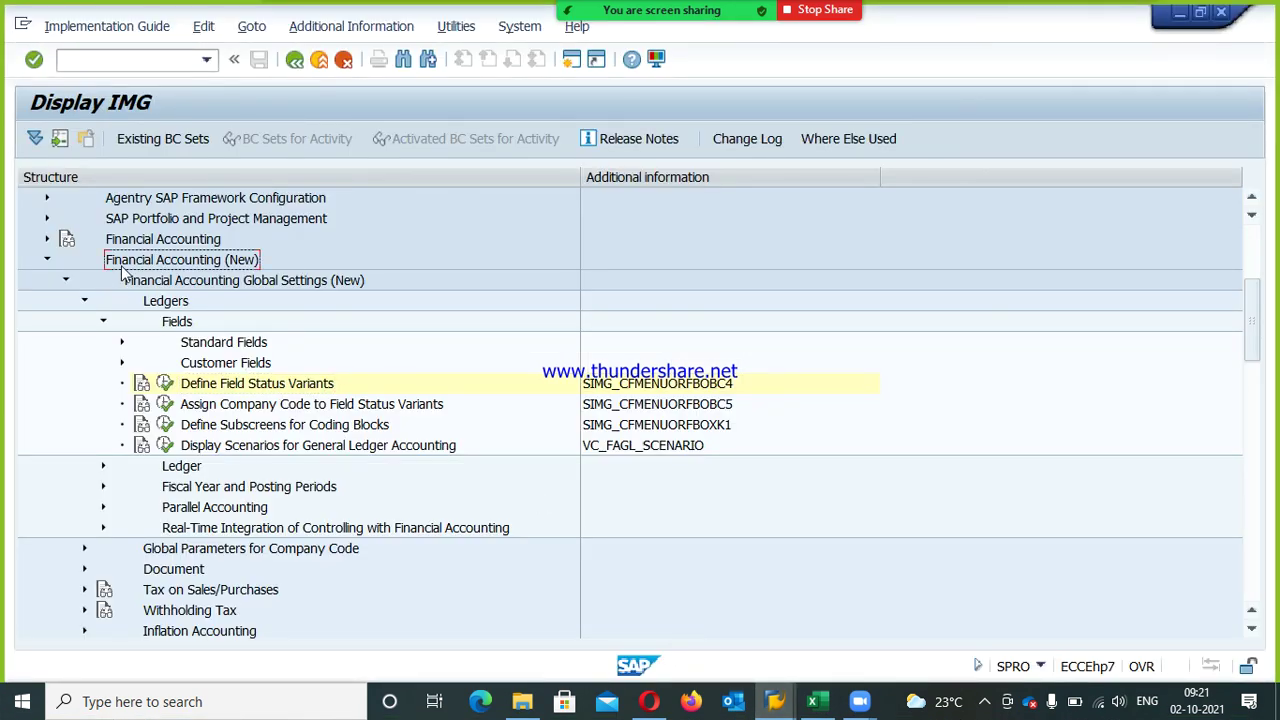
click(49, 258)
Expand Controlling in the IMG structure and open its Internal Orders node
click(153, 346)
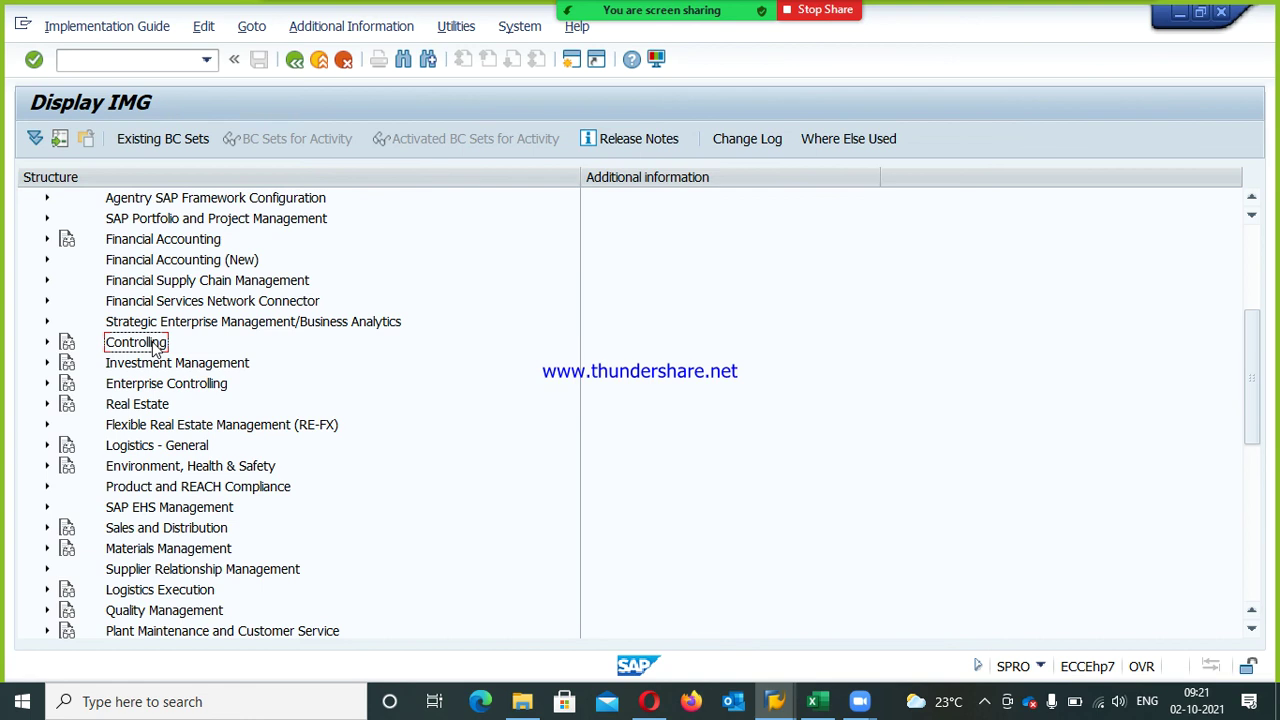
double_click(153, 346)
key(Down)
key(Down)
key(Down)
key(Return)
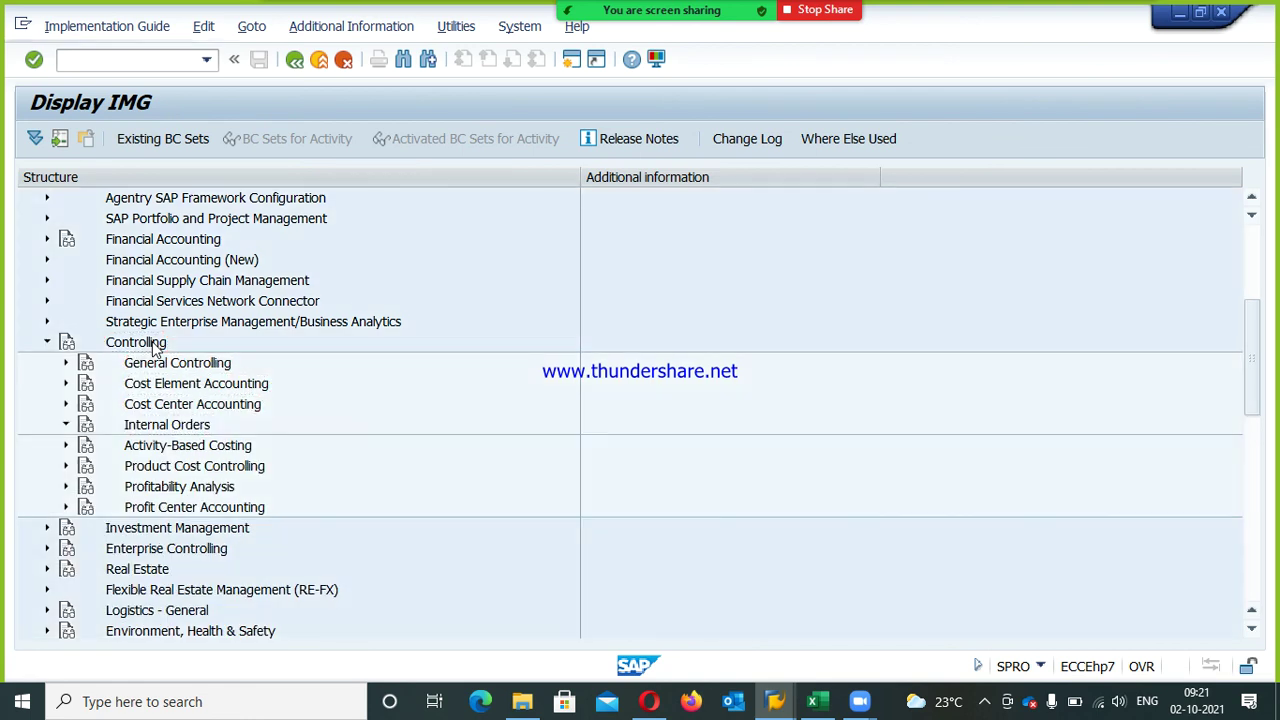
Expand Order Master Data under Internal Orders and select the Define Order Types activity
key(Down)
key(Down)
key(Down)
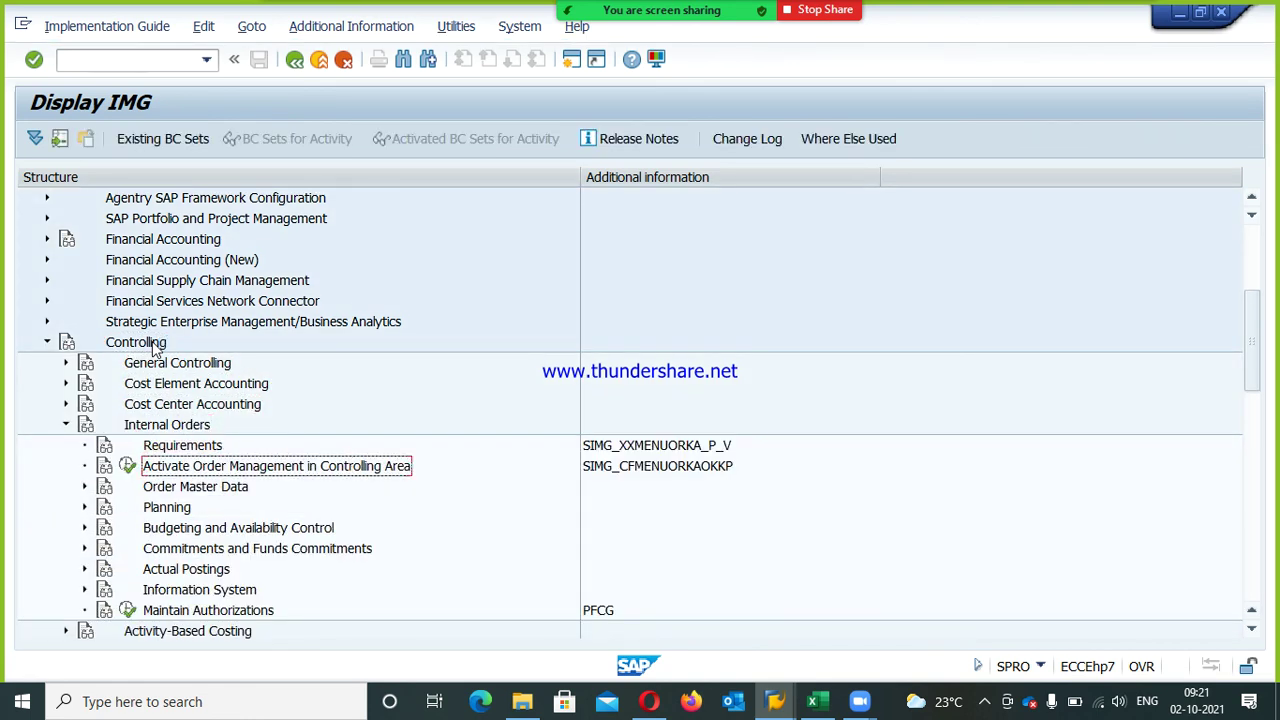
key(Return)
key(Down)
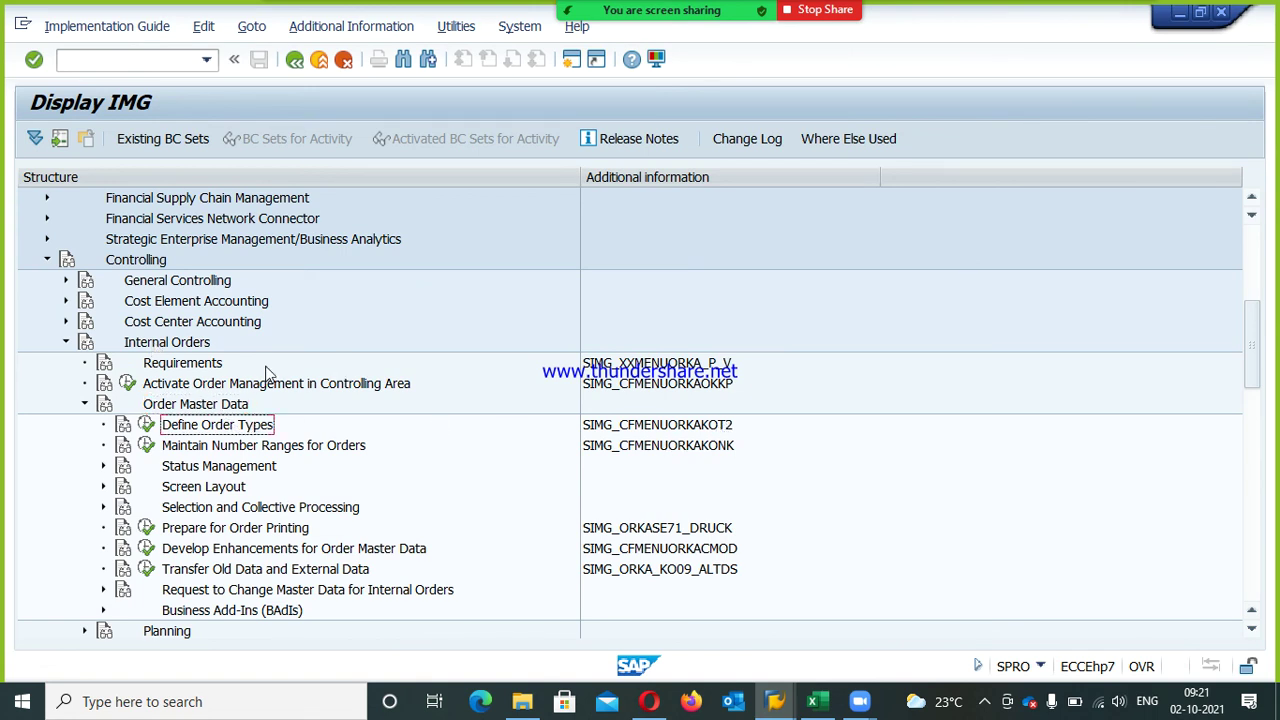
Open Define Order Types and start a new order type with order category 01 Internal Order (Controlling)
click(147, 425)
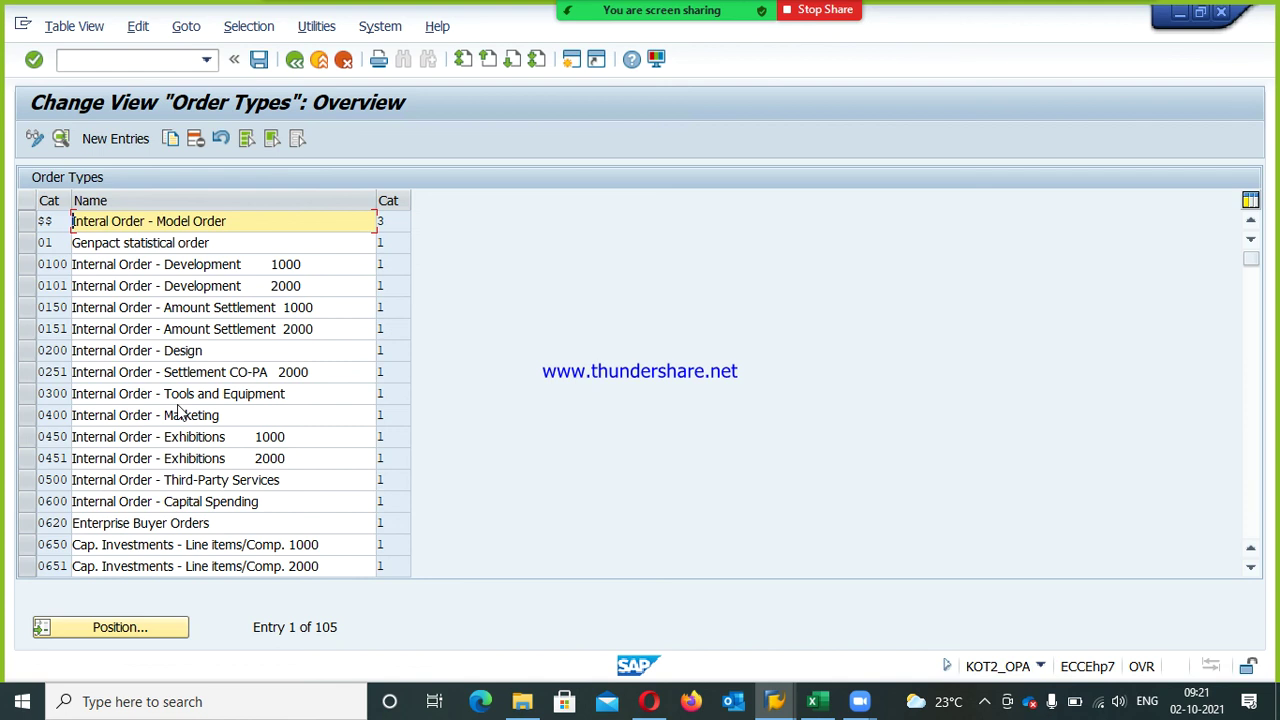
click(121, 145)
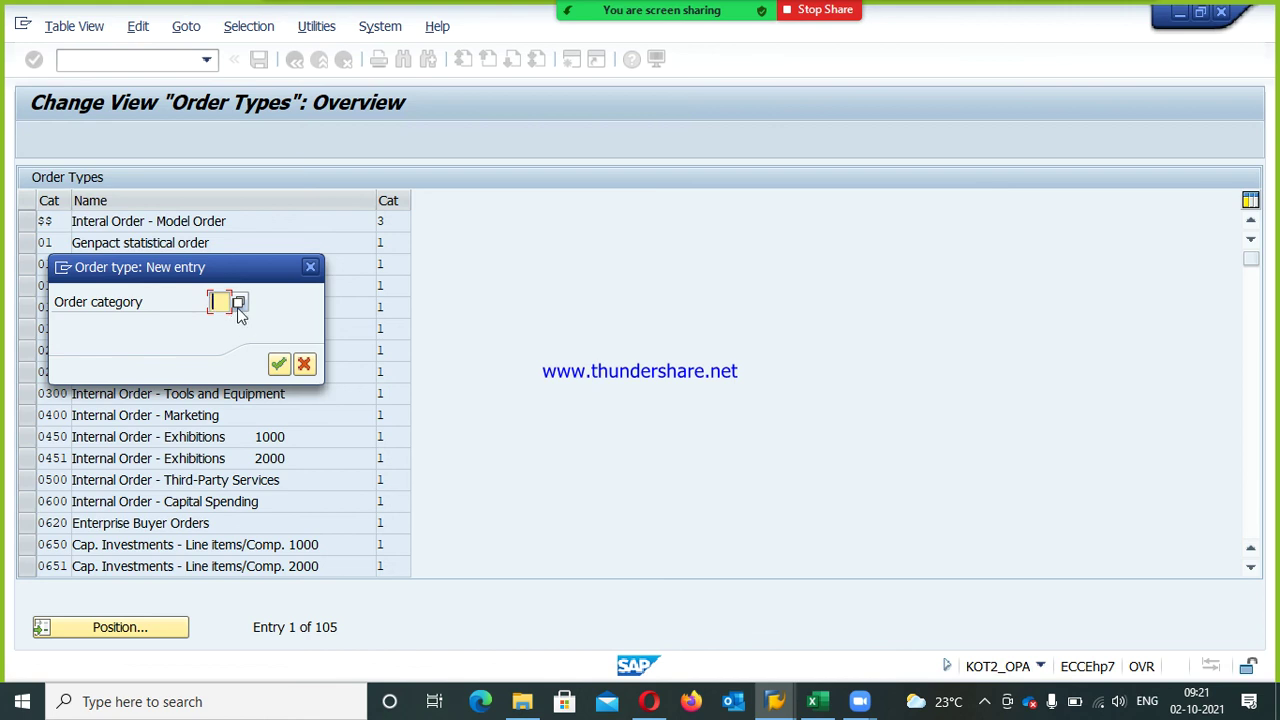
click(239, 303)
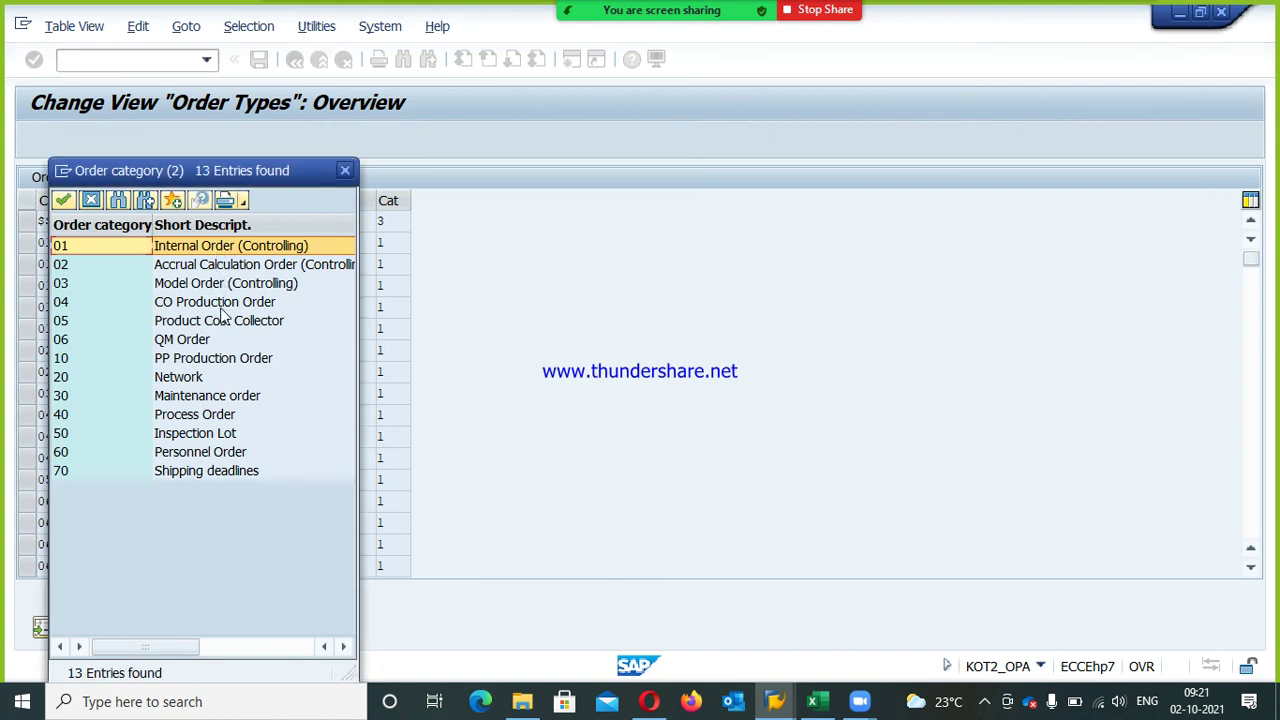
click(204, 304)
click(204, 320)
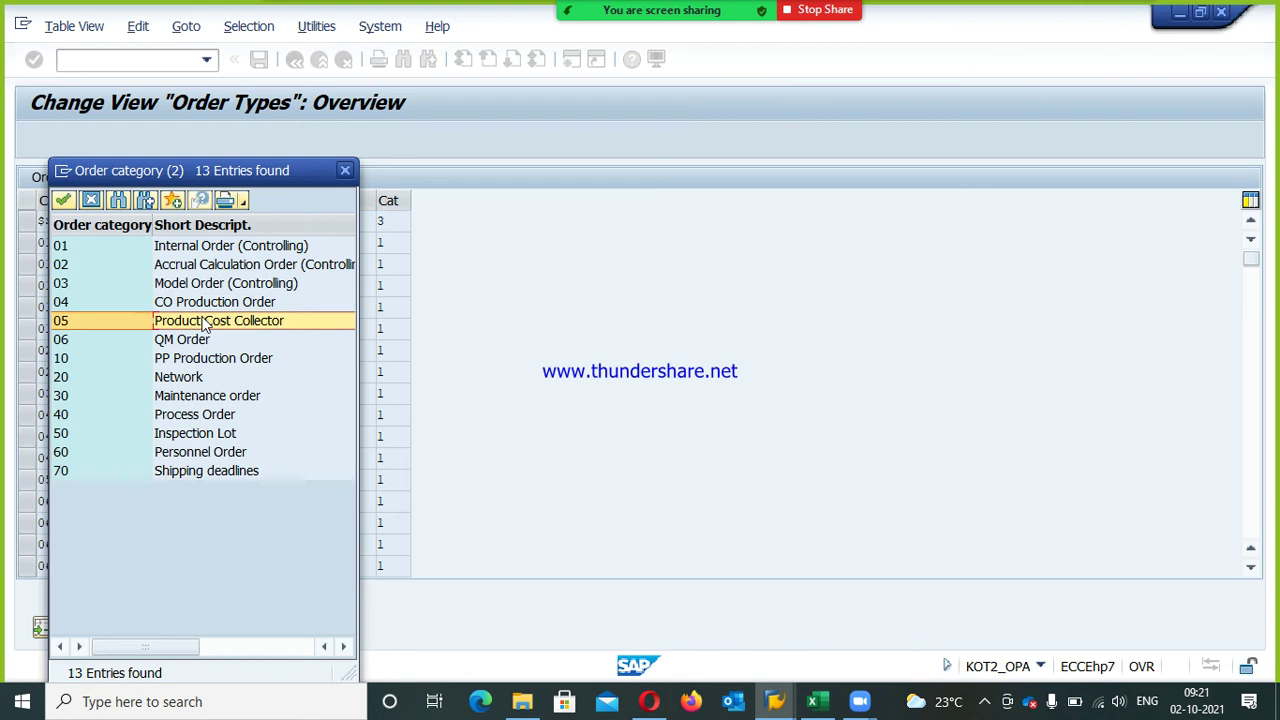
click(205, 340)
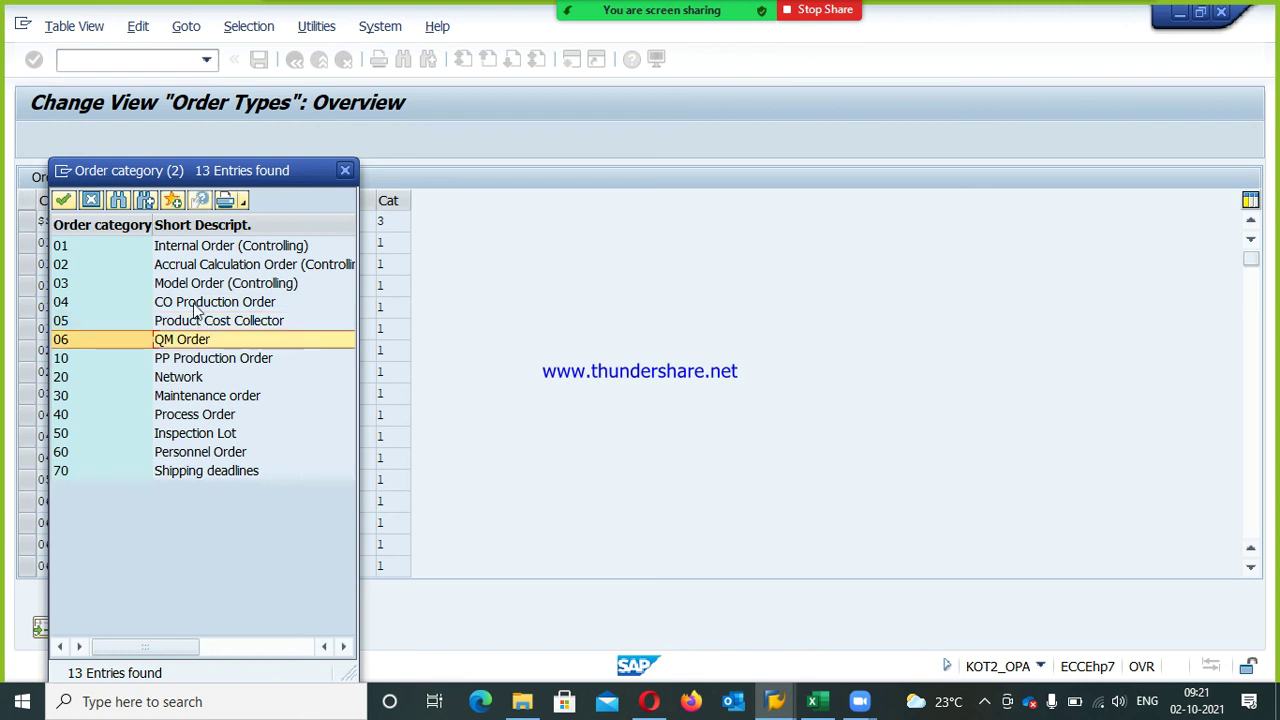
double_click(200, 247)
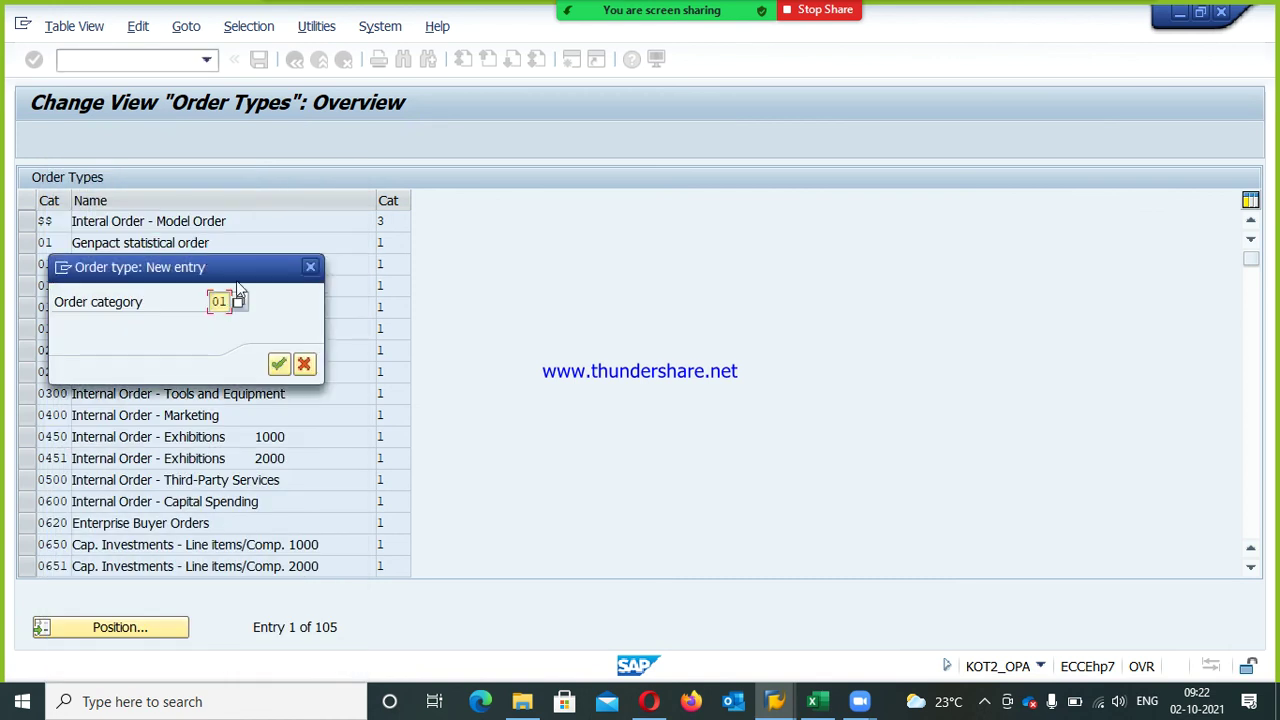
click(268, 371)
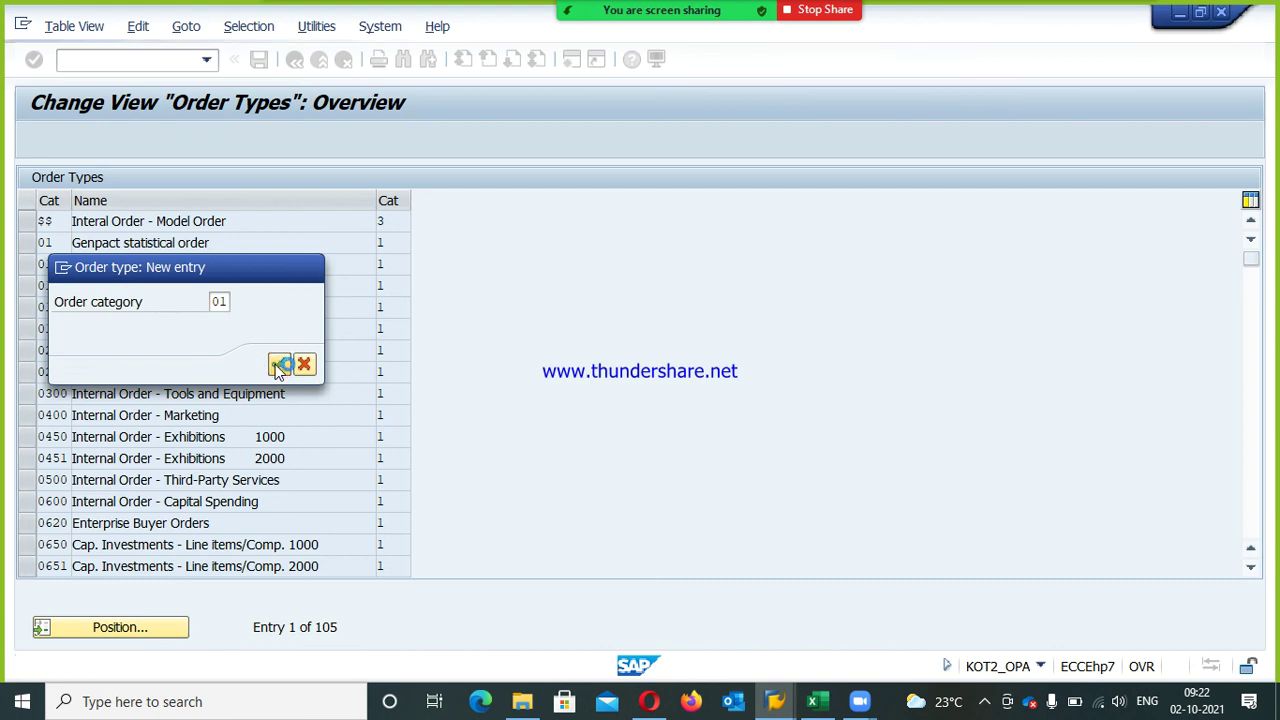
click(280, 364)
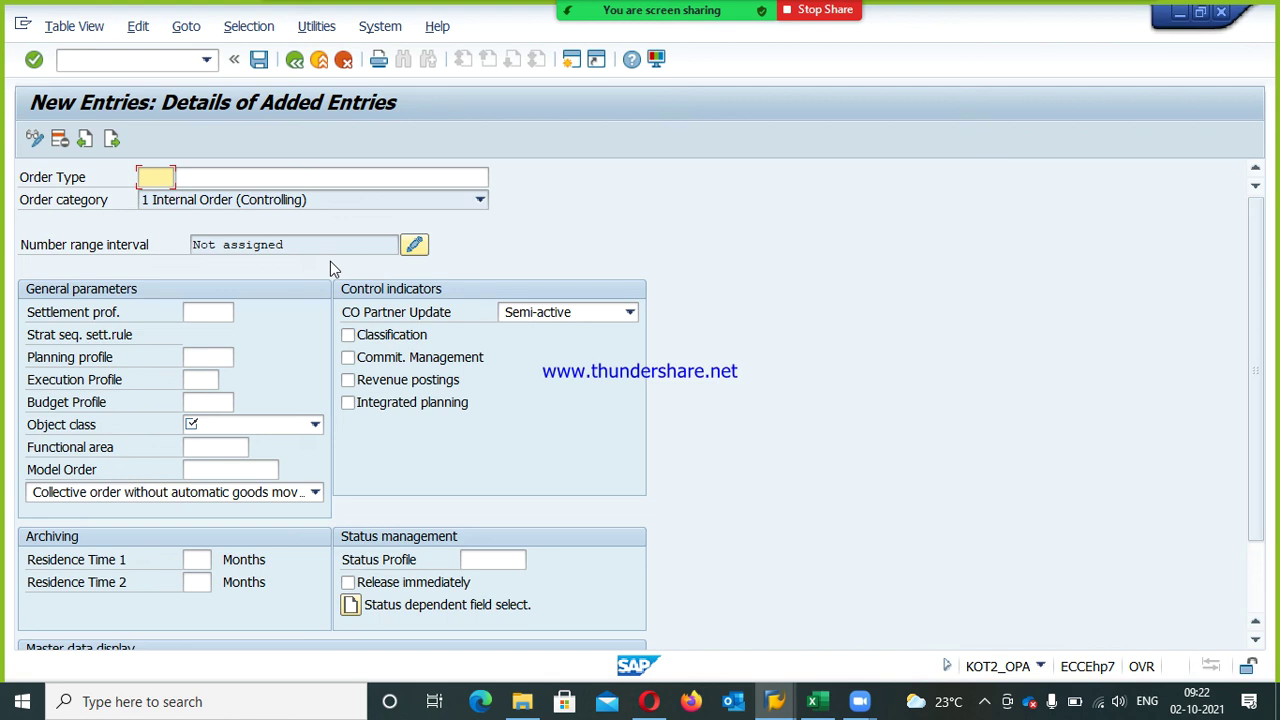
Enter order type PSTF with the name "Trade fair expenses-PSD"
text(PSTF)
key(Tab)
text(TR)
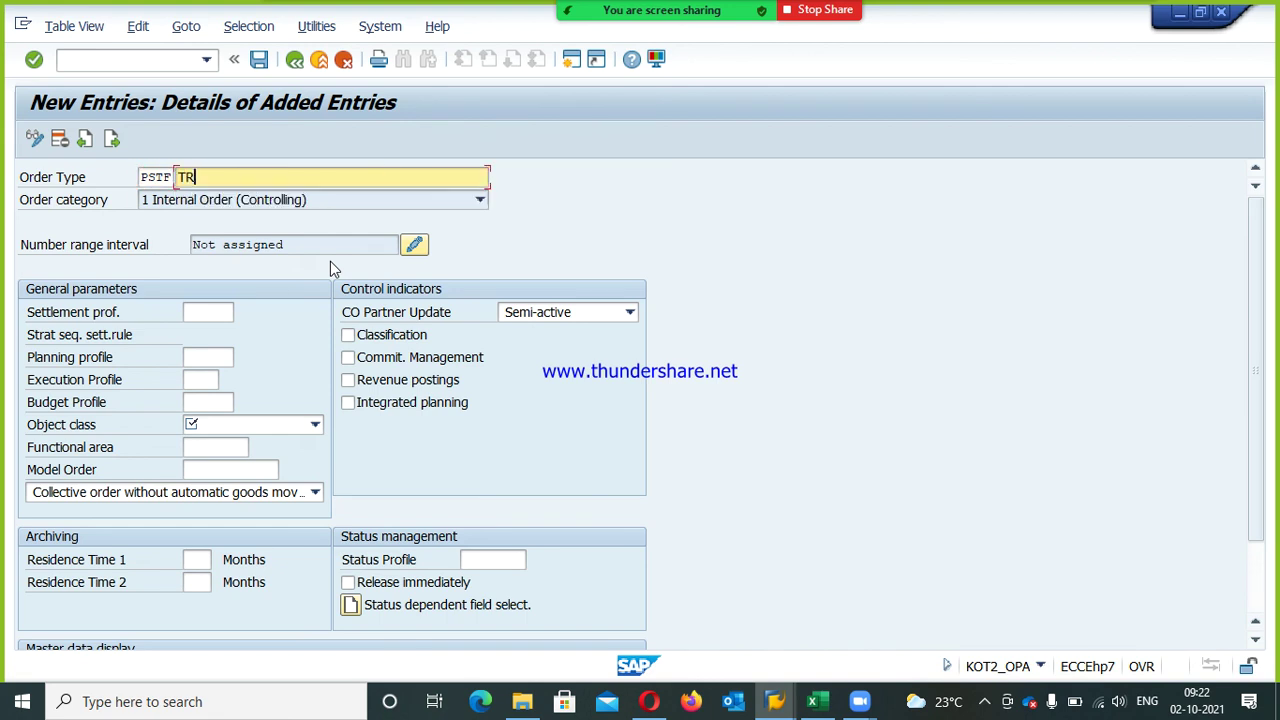
text(A)
key(Down)
key(Return)
key(BackSpace)
key(BackSpace)
key(BackSpace)
key(BackSpace)
text(PSD)
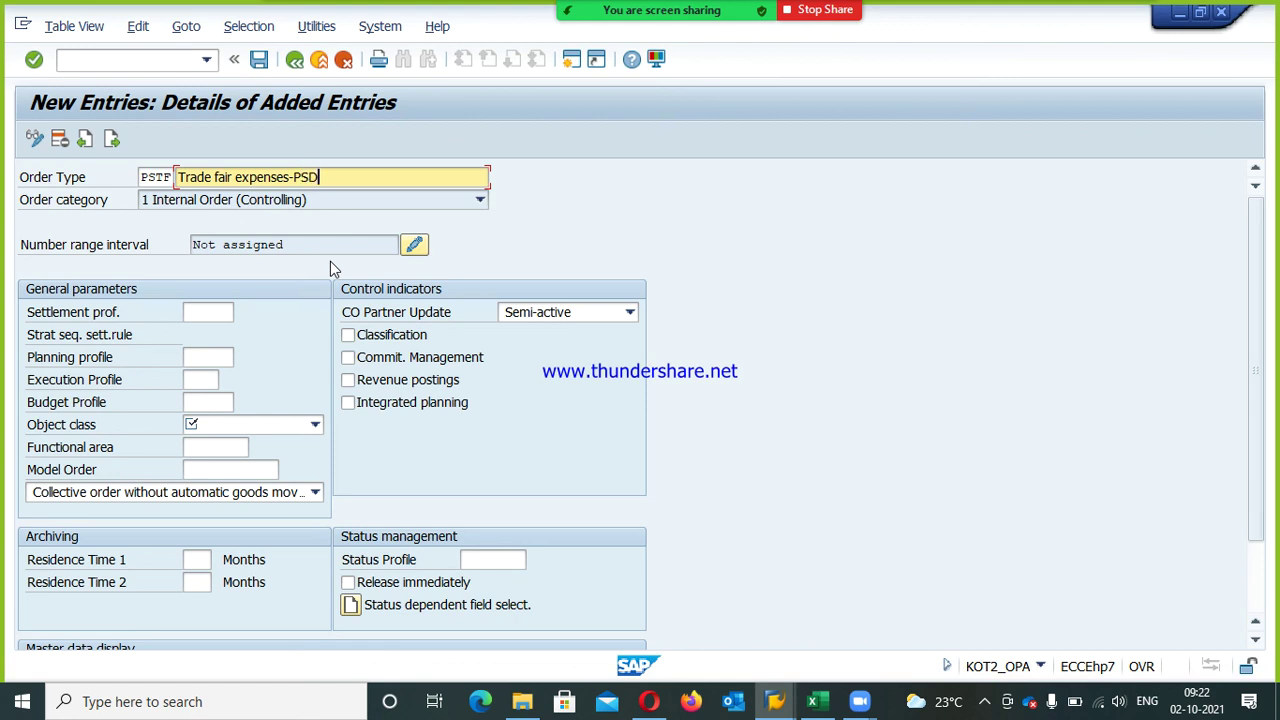
Assign settlement profile 20 (Internal Order) and planning profile 000001 (General Budget/Plan Profile) to the order type
click(229, 311)
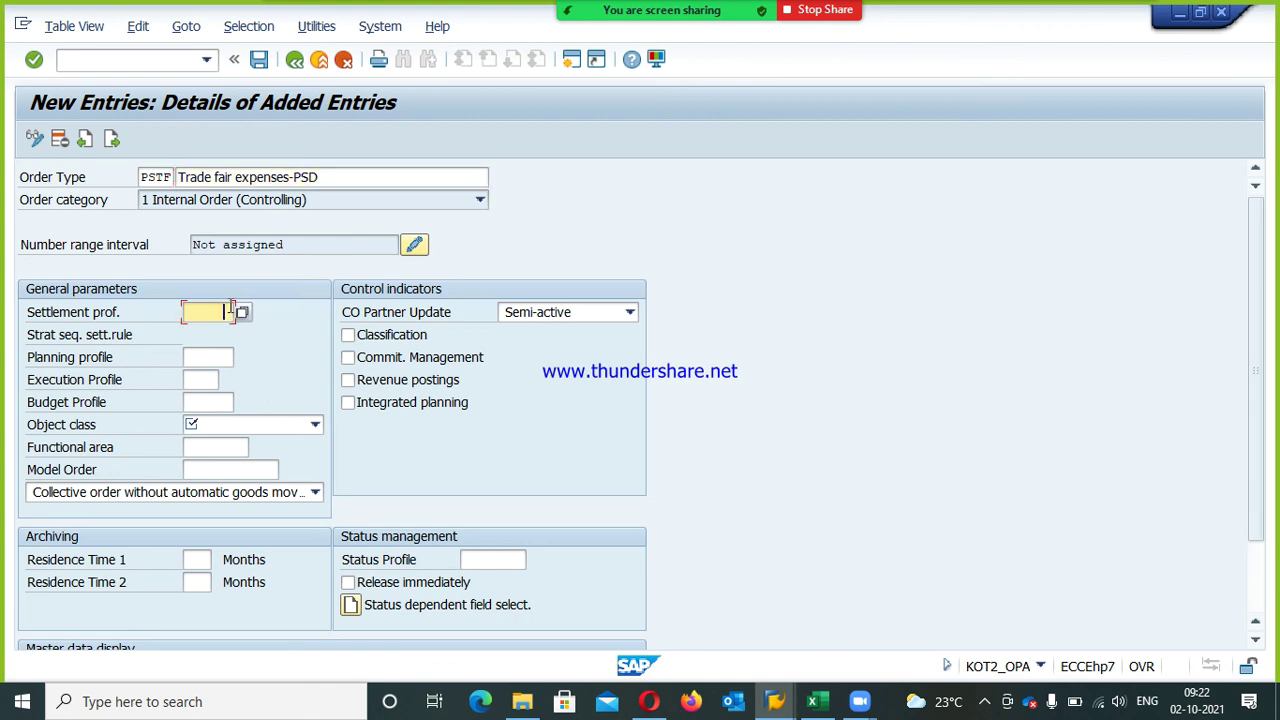
click(244, 312)
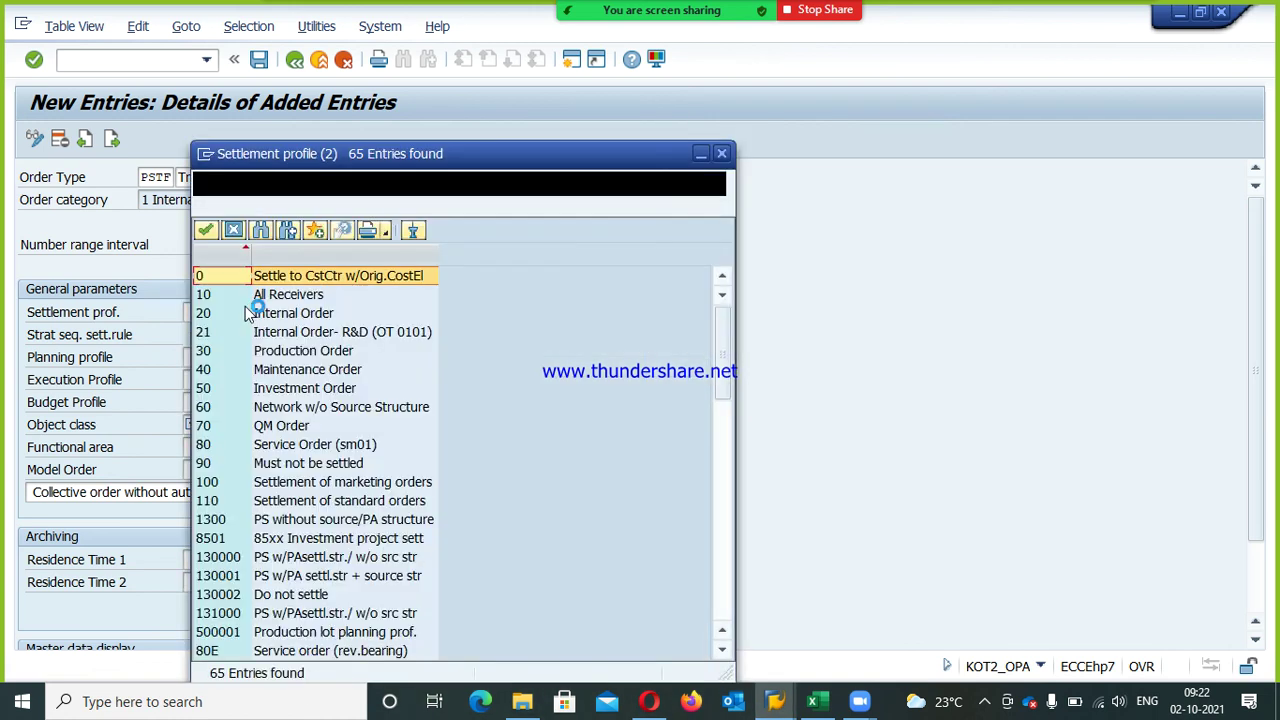
click(280, 315)
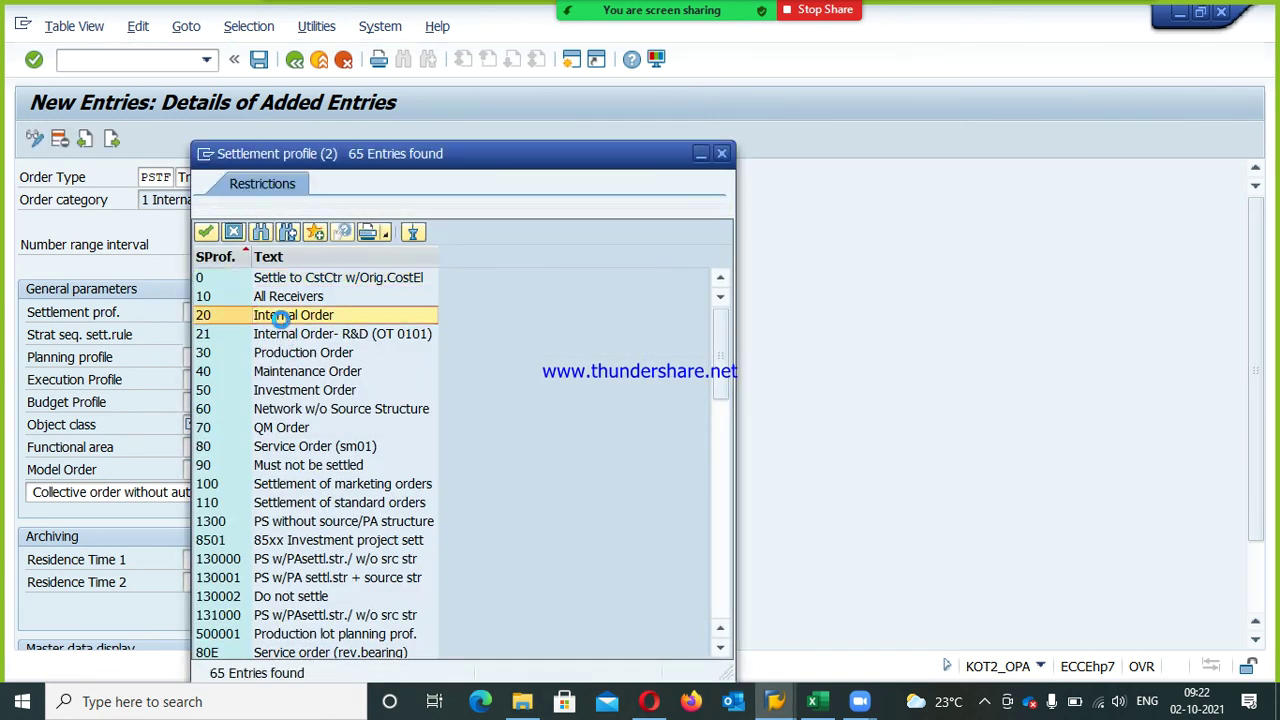
double_click(280, 315)
click(216, 362)
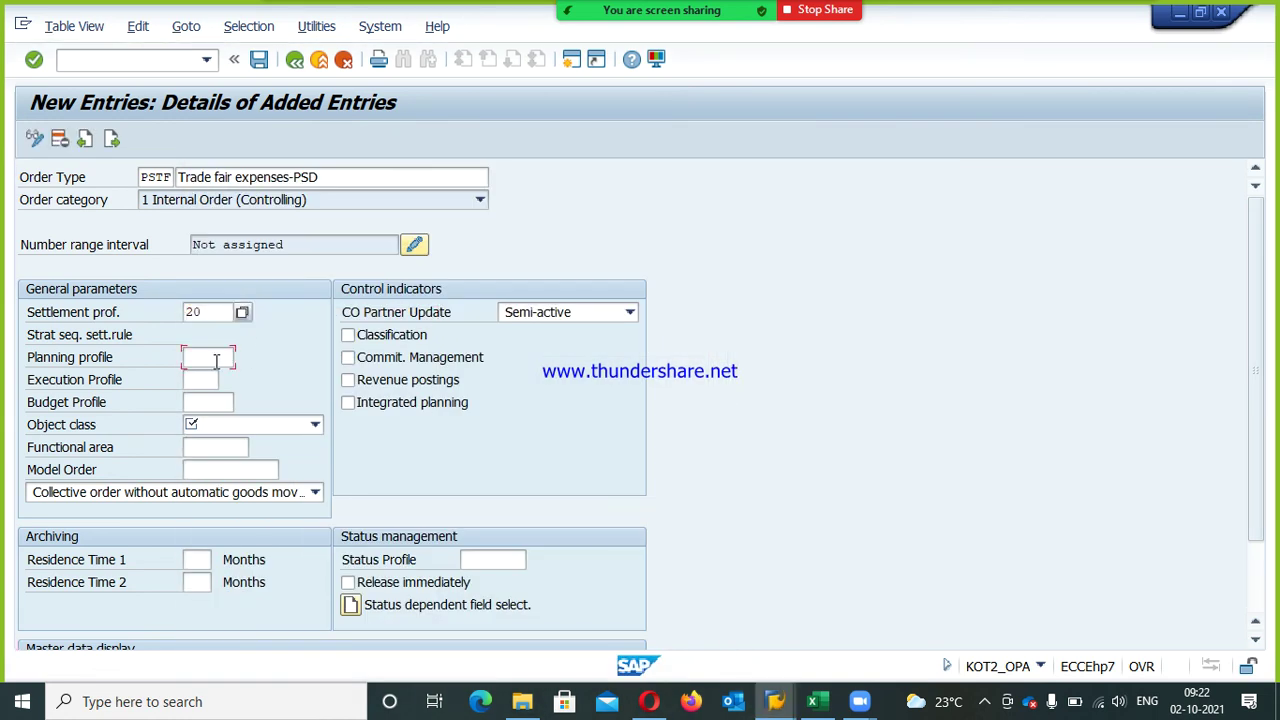
click(241, 358)
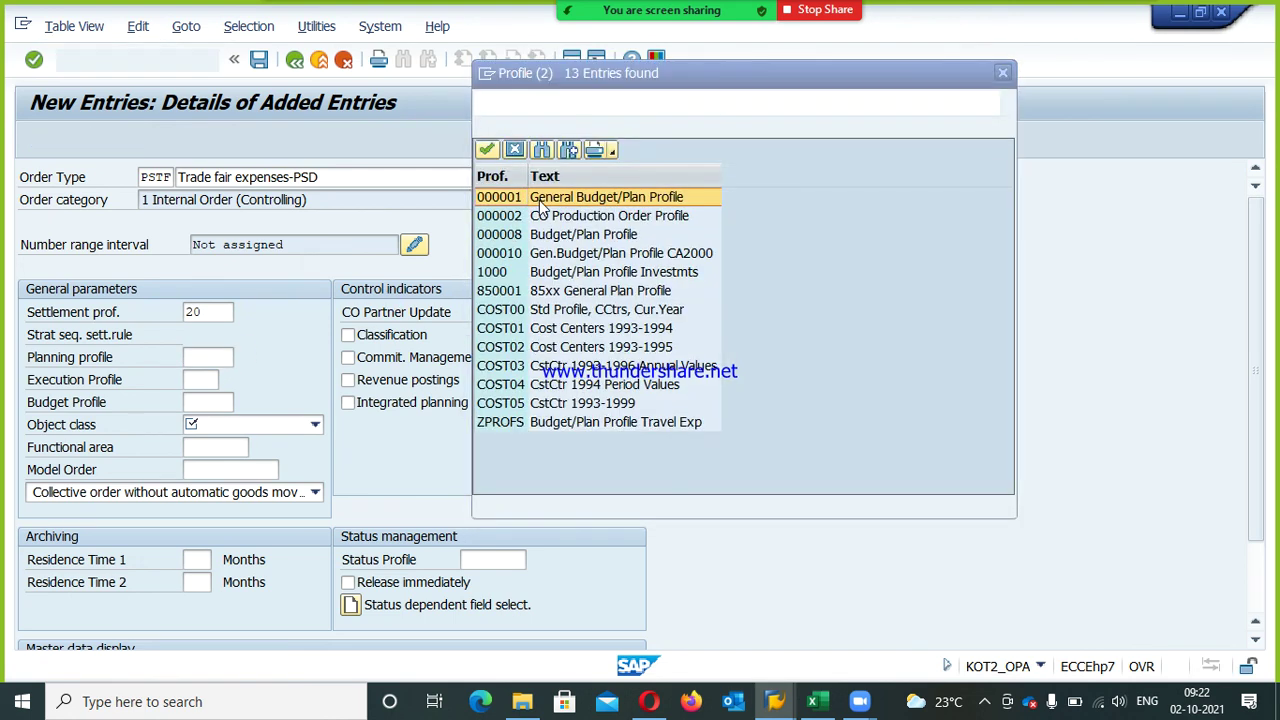
double_click(539, 200)
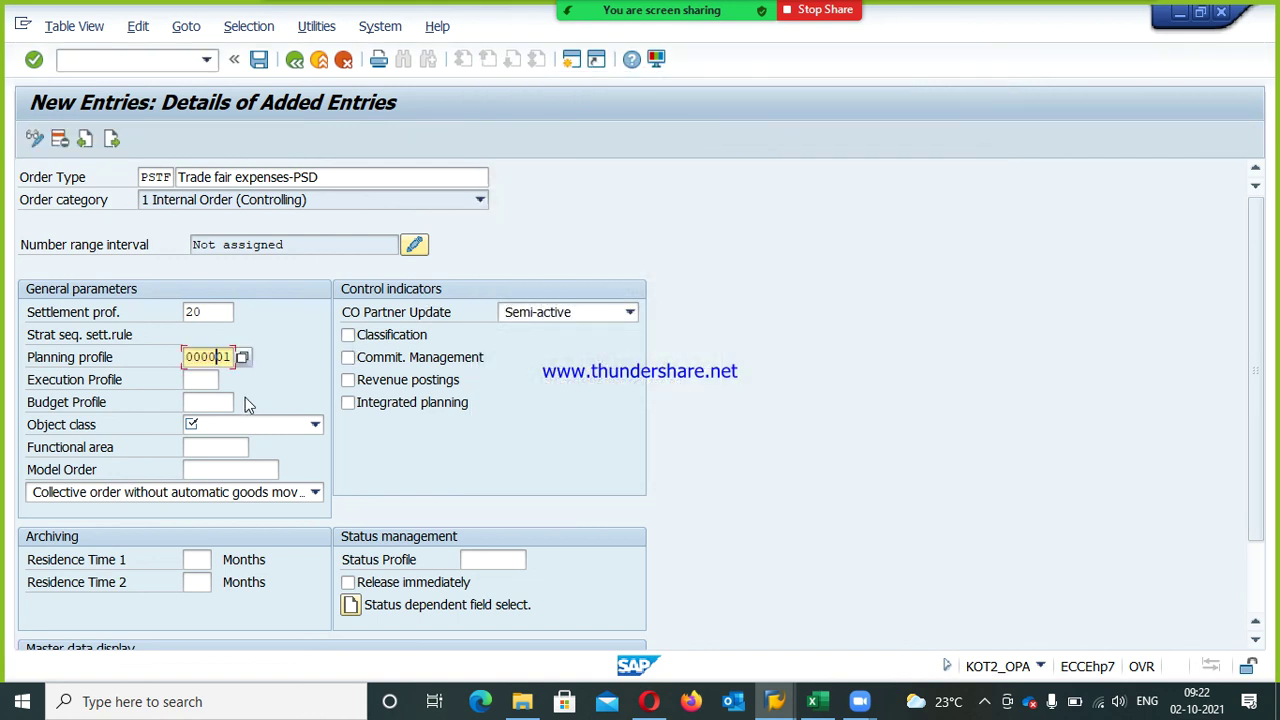
Assign budget profile 000001 (General Budget Profile) and set the object class to OCOST Overhead costs
click(215, 402)
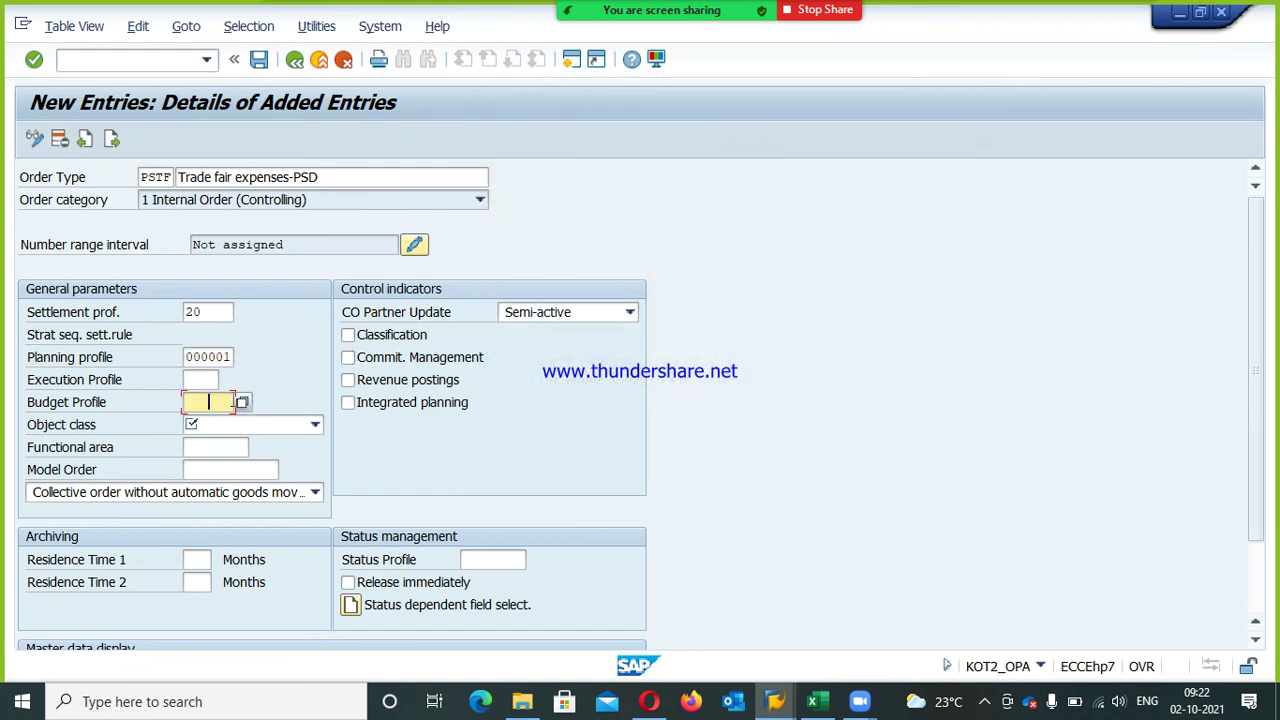
click(242, 402)
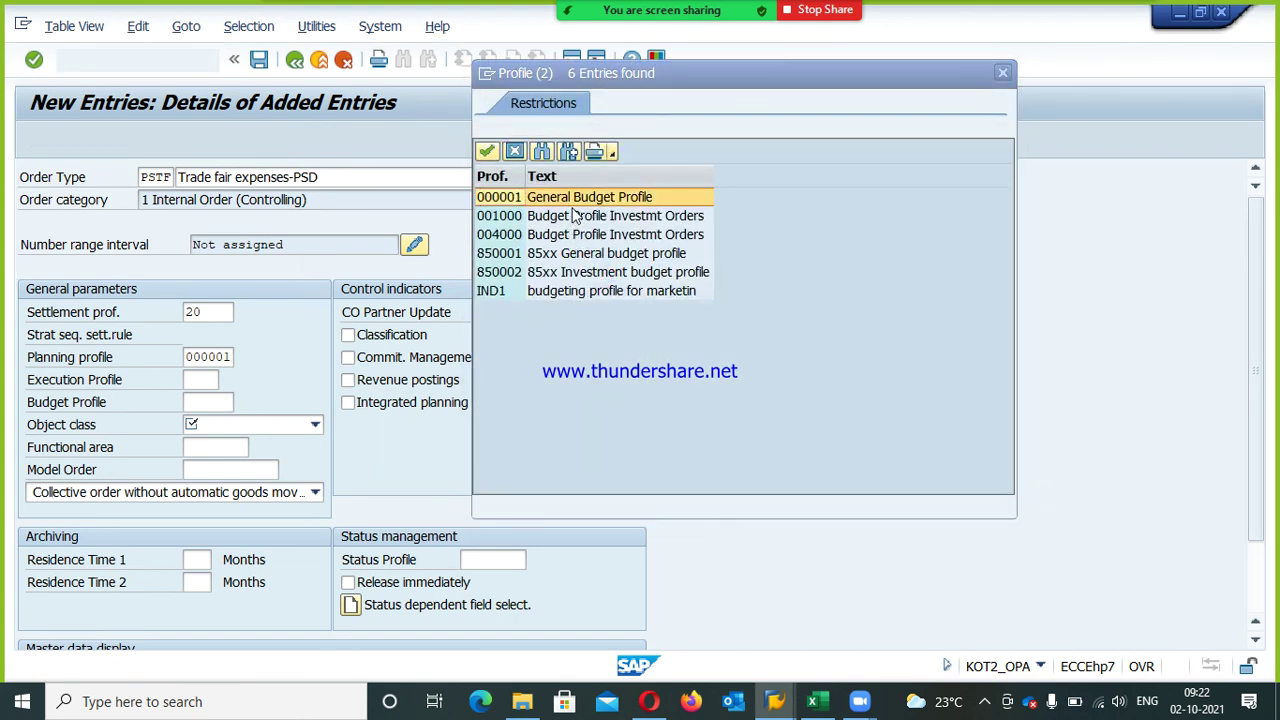
double_click(576, 199)
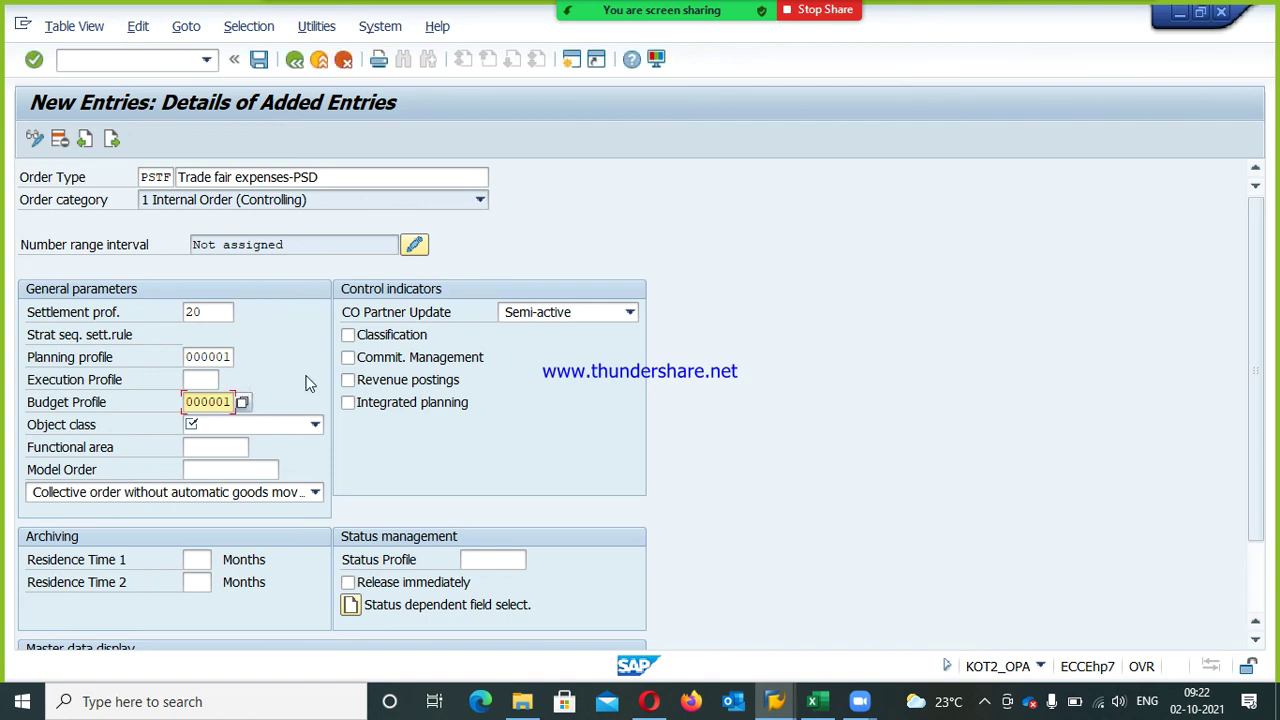
click(315, 425)
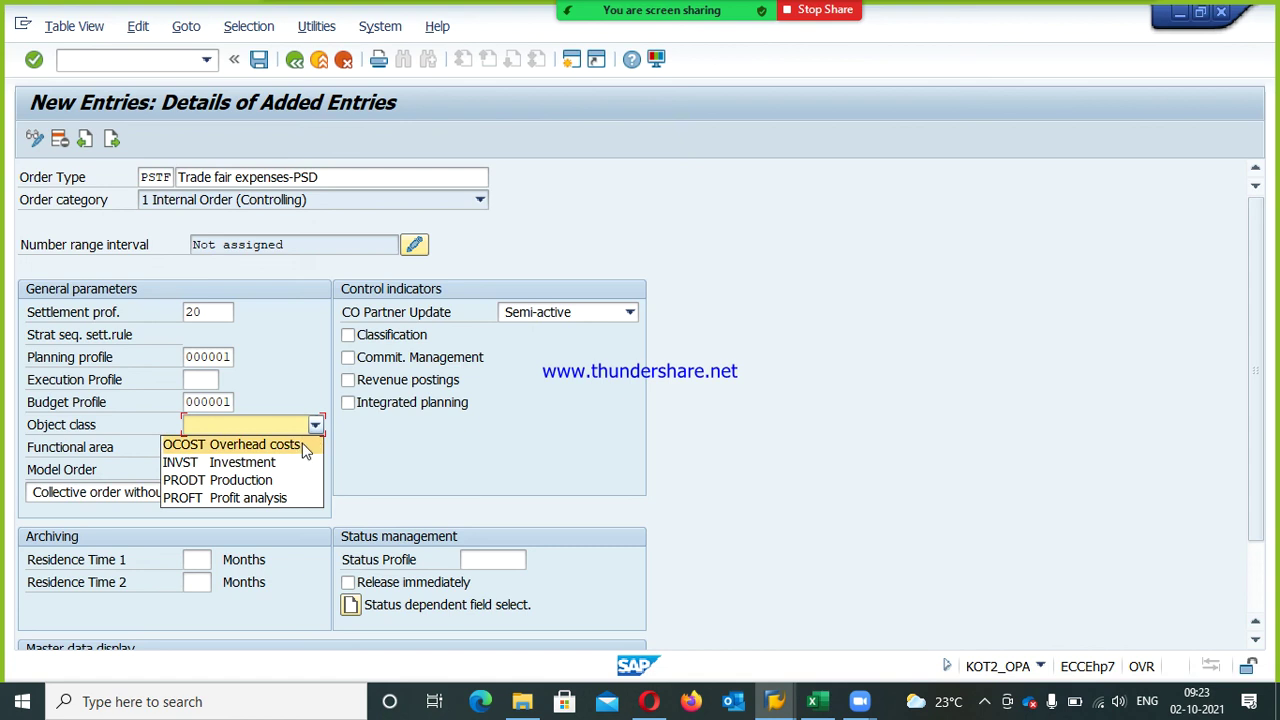
click(305, 447)
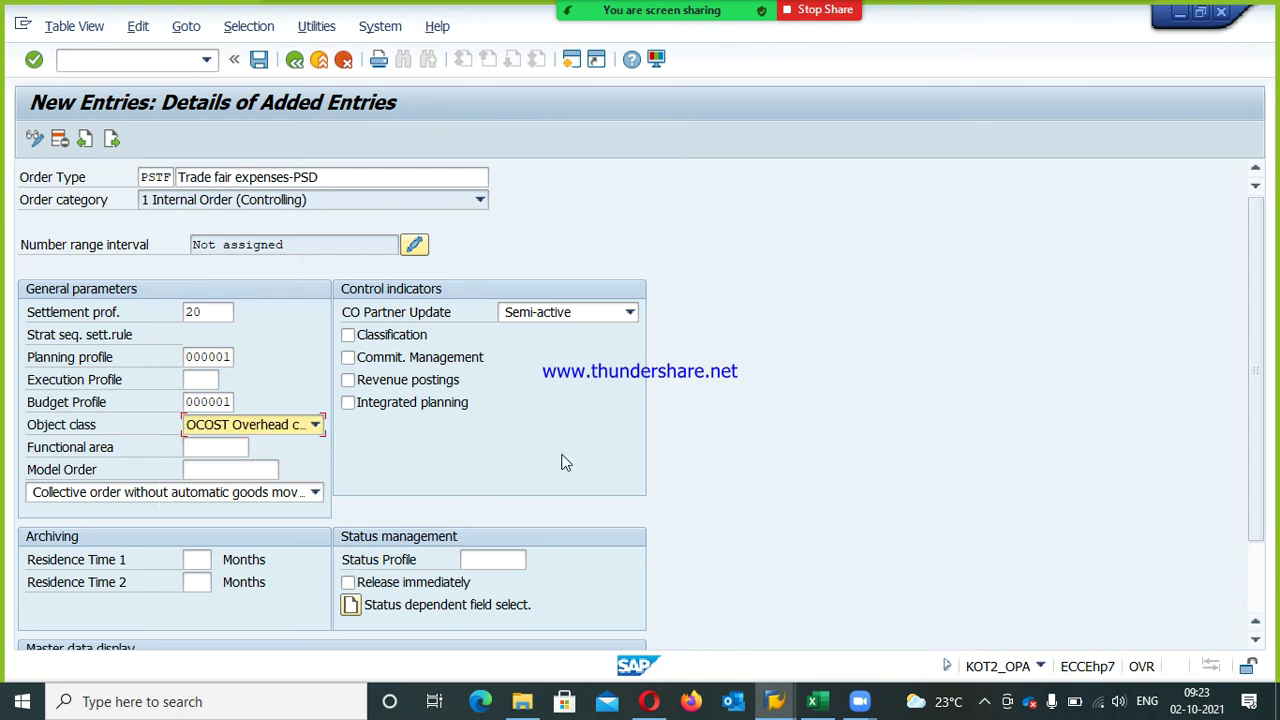
Set CO Partner Update to Active, choose status profile 00000002 (Internal orders), and enable Release immediately
click(570, 316)
click(562, 368)
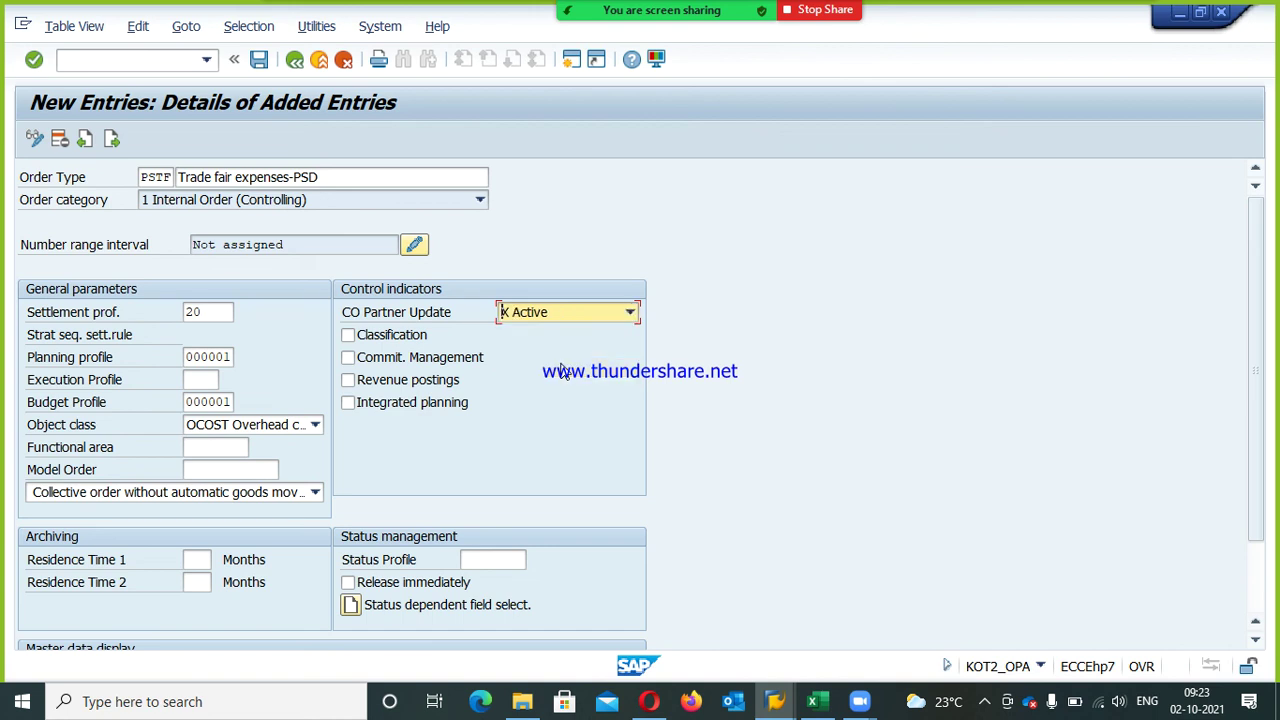
click(483, 560)
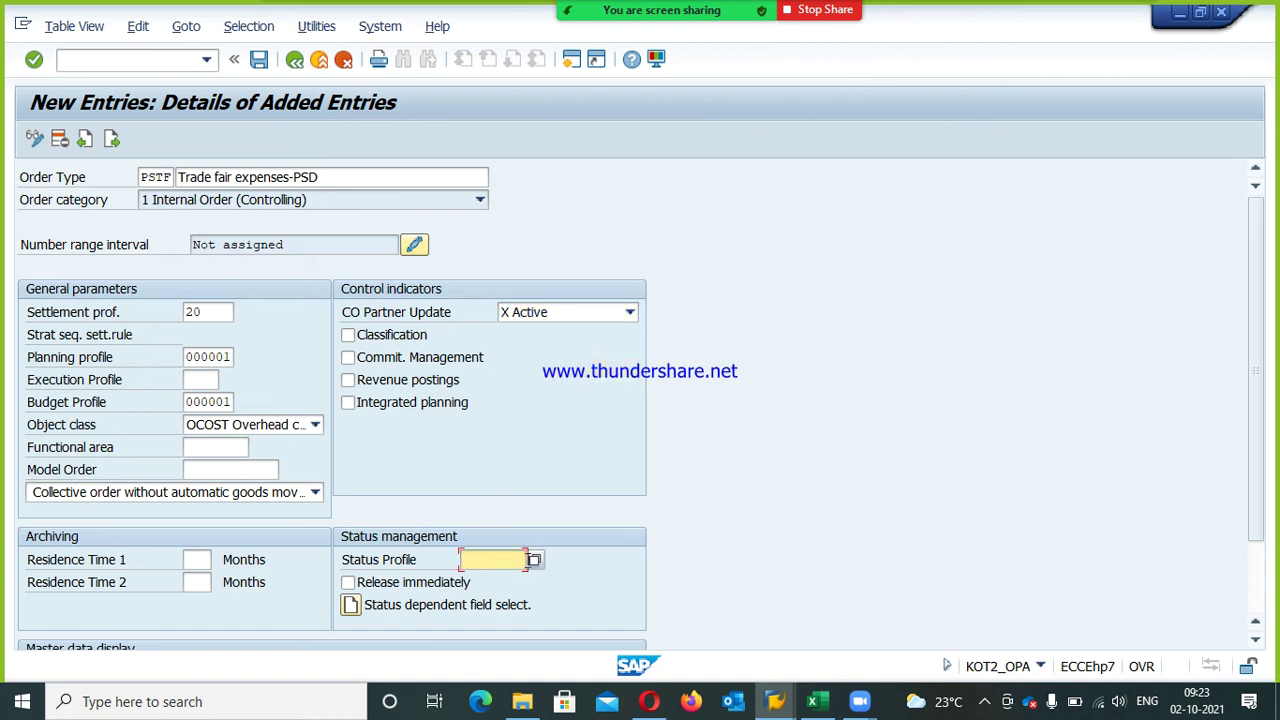
click(534, 561)
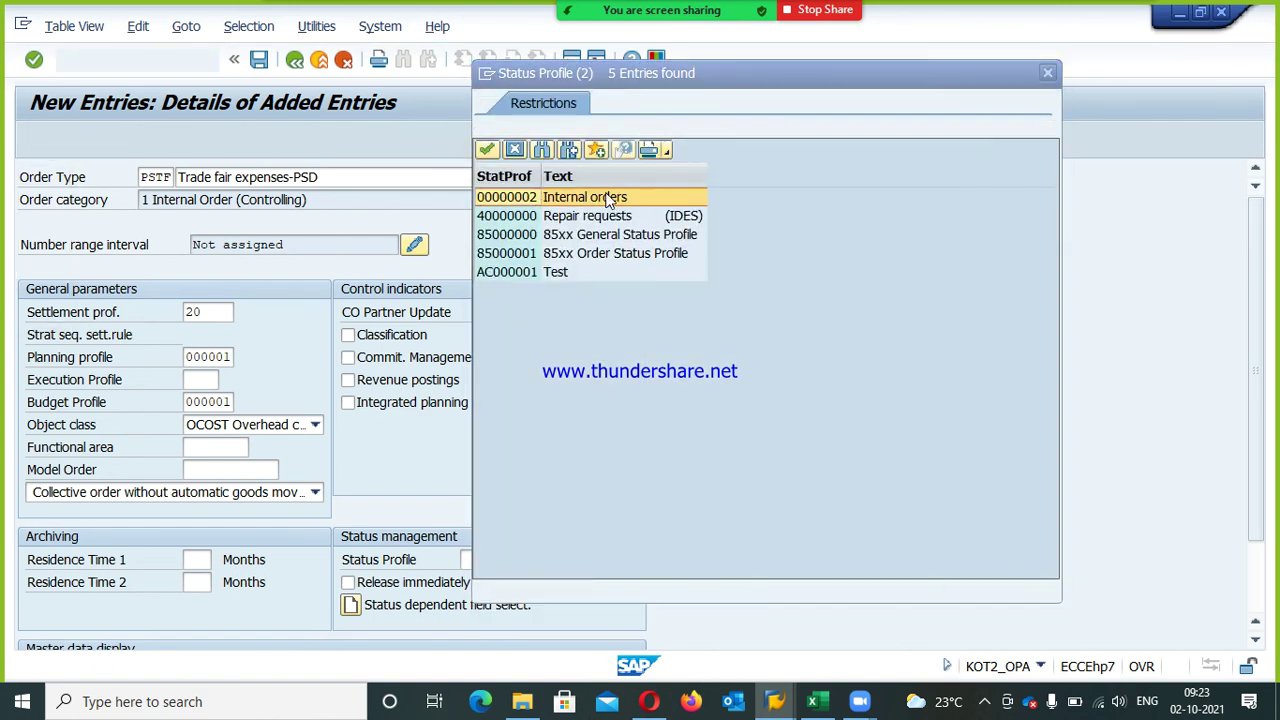
double_click(607, 197)
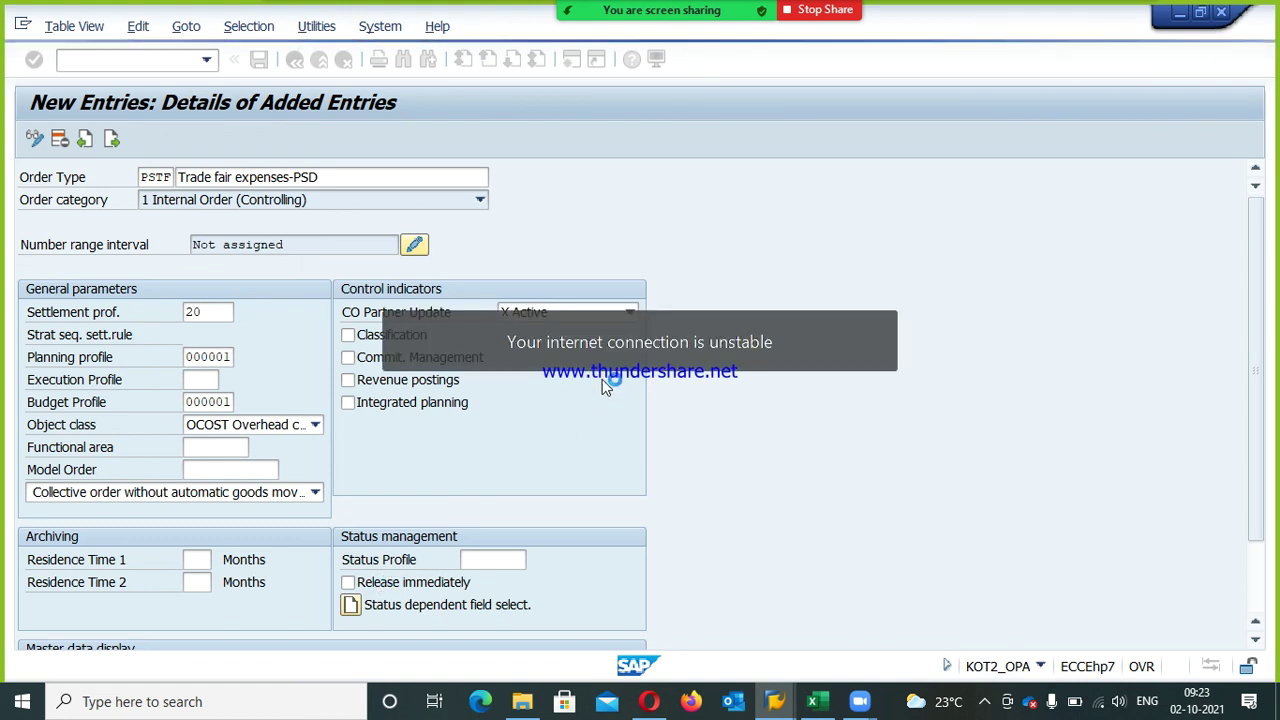
click(408, 584)
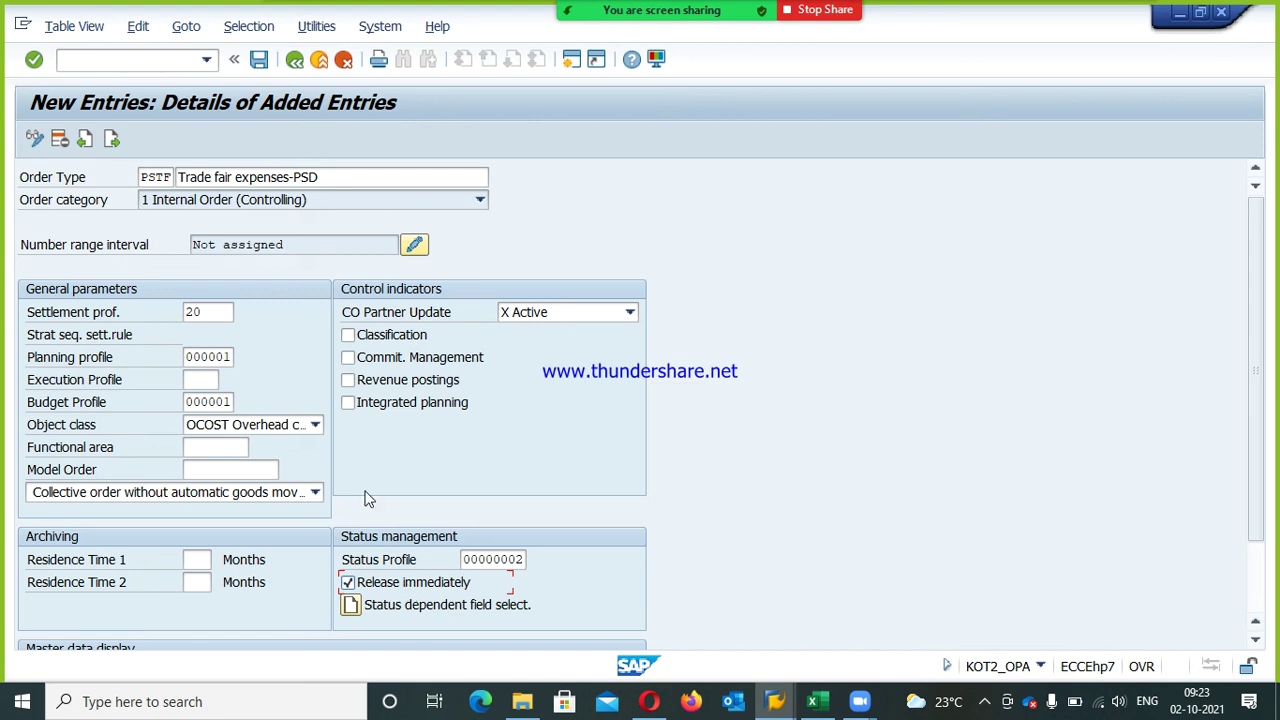
Save order type PSTF, acknowledging the number range notice and accepting the customizing request
click(259, 61)
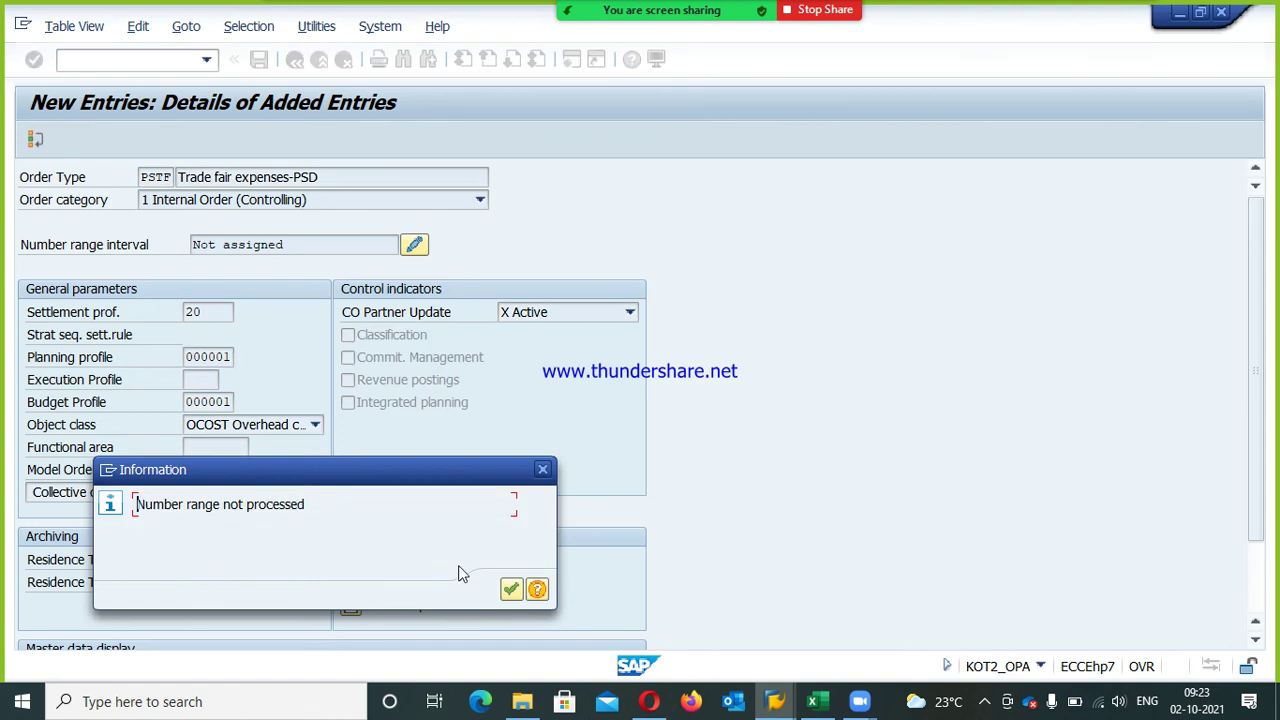
click(510, 591)
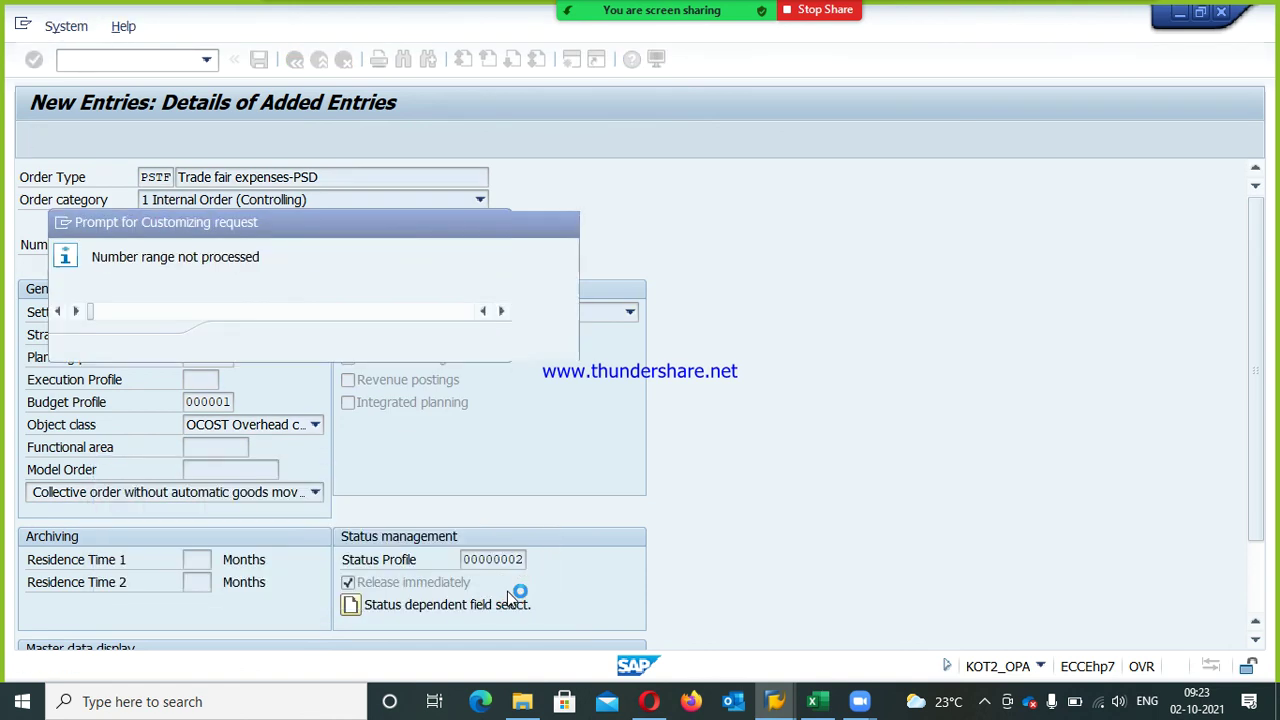
click(306, 343)
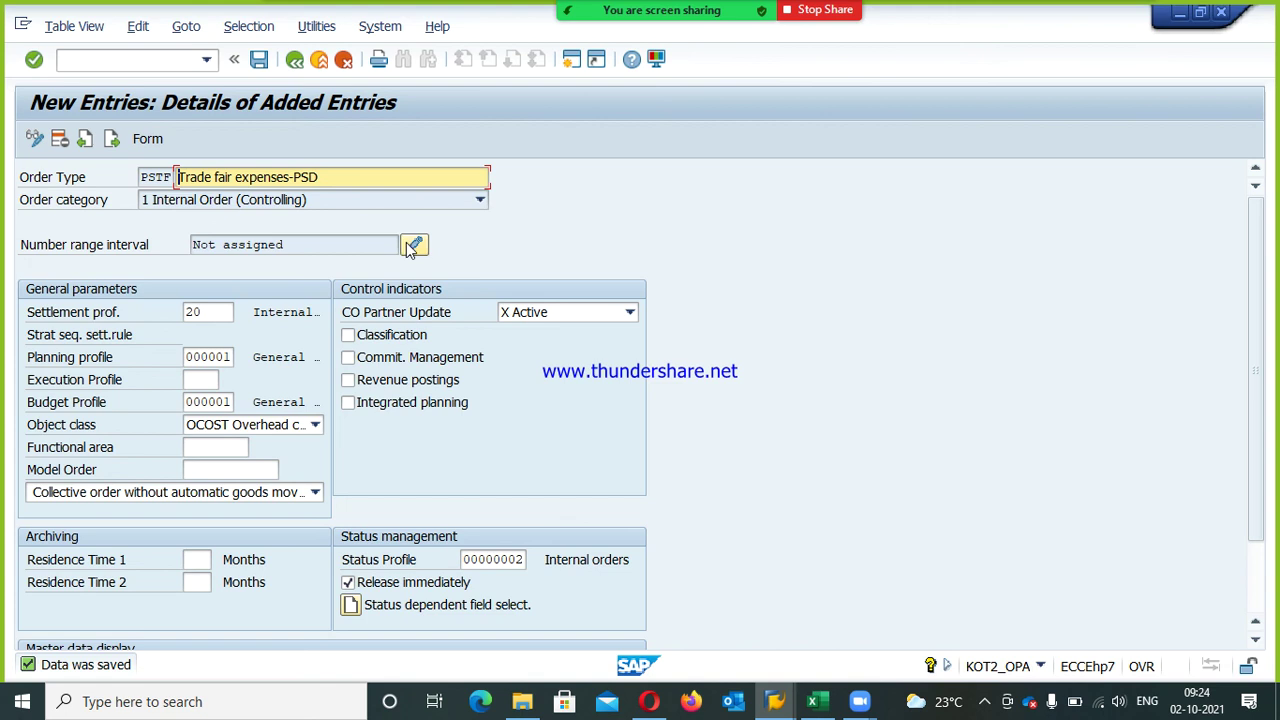
click(411, 248)
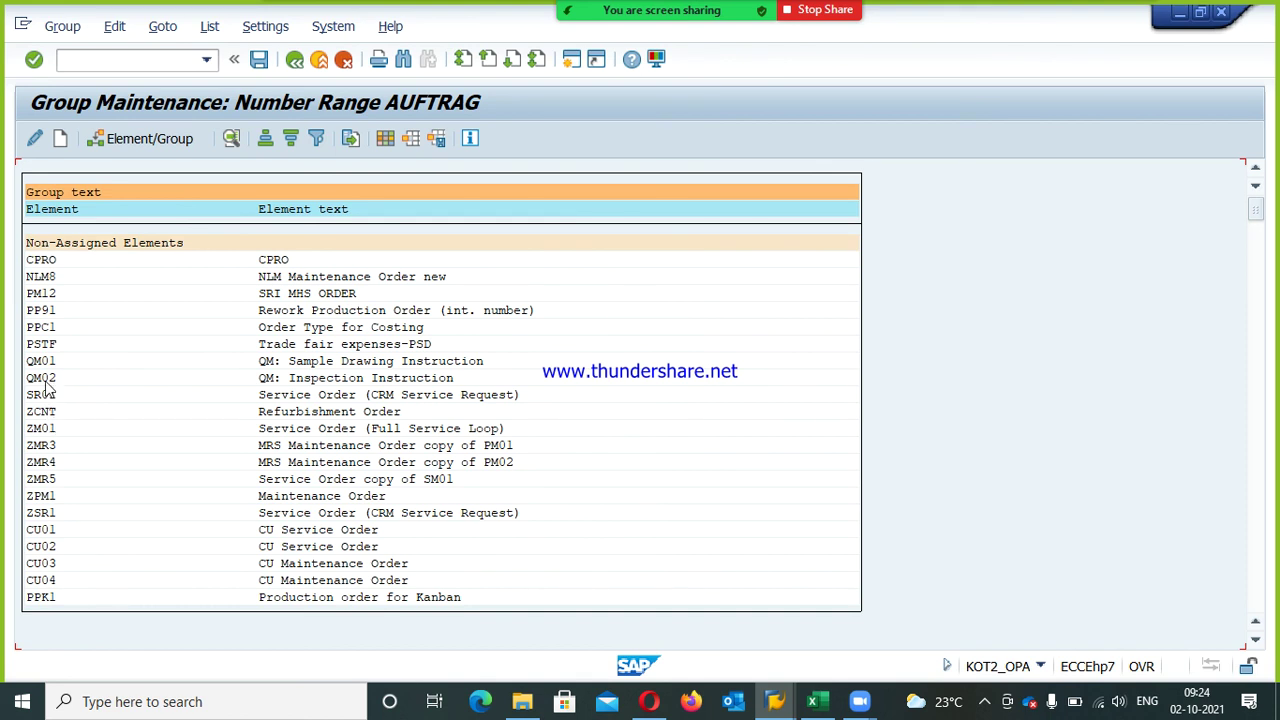
click(55, 347)
click(150, 138)
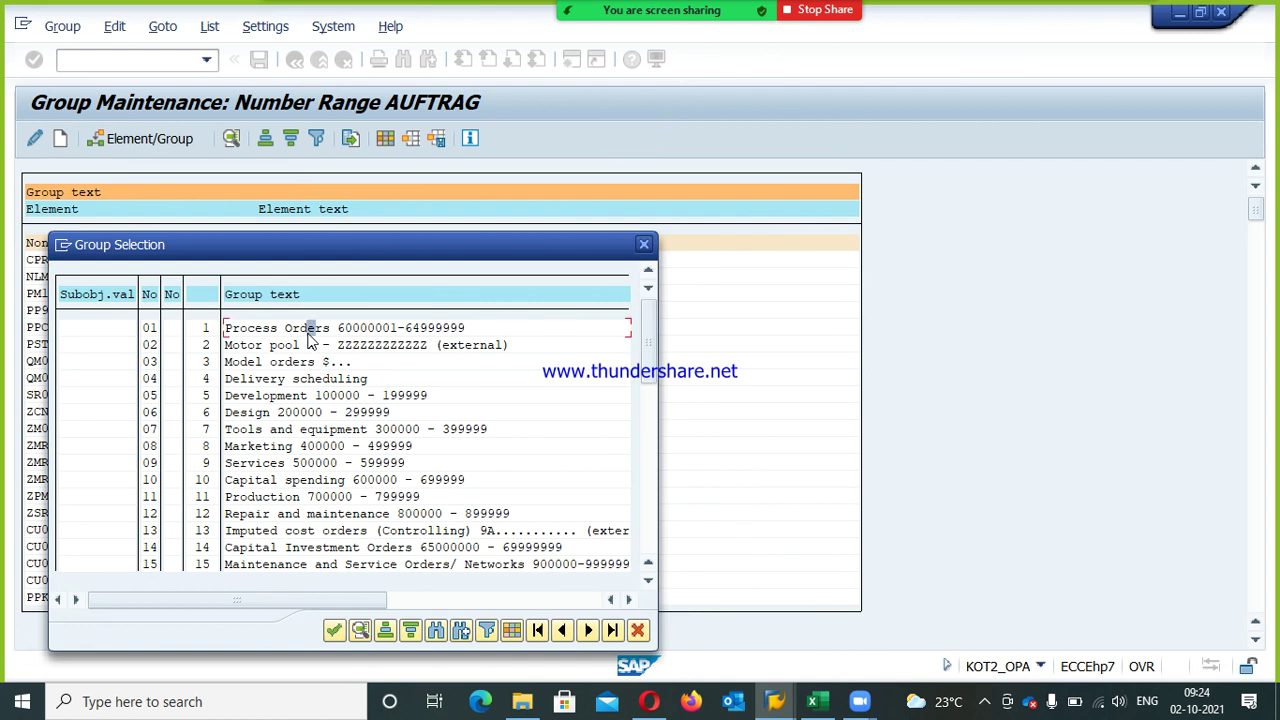
click(334, 630)
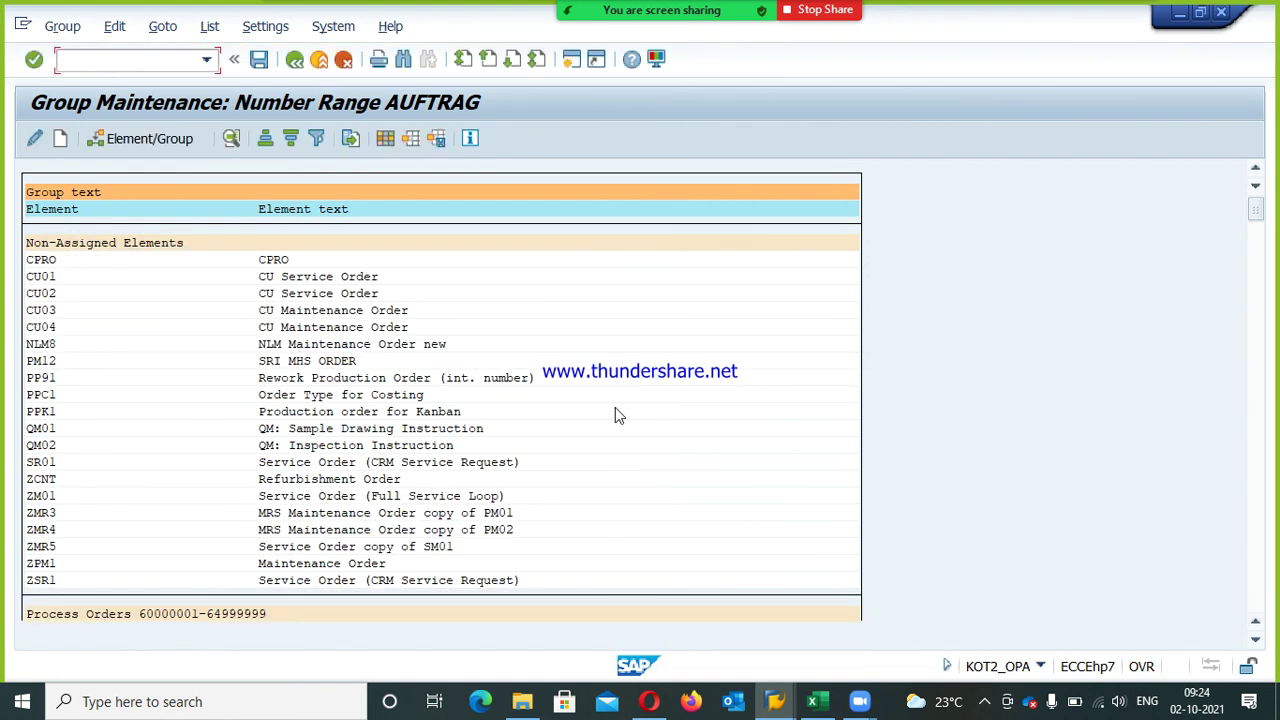
click(1254, 641)
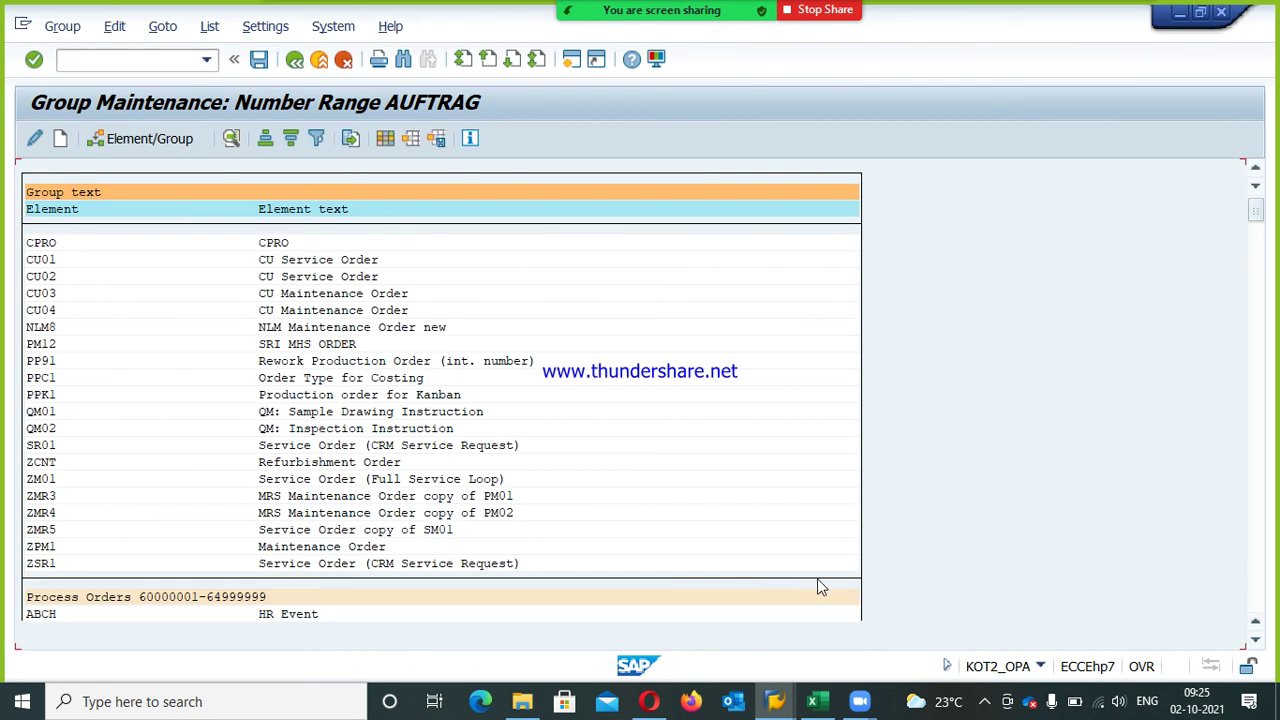
click(1256, 622)
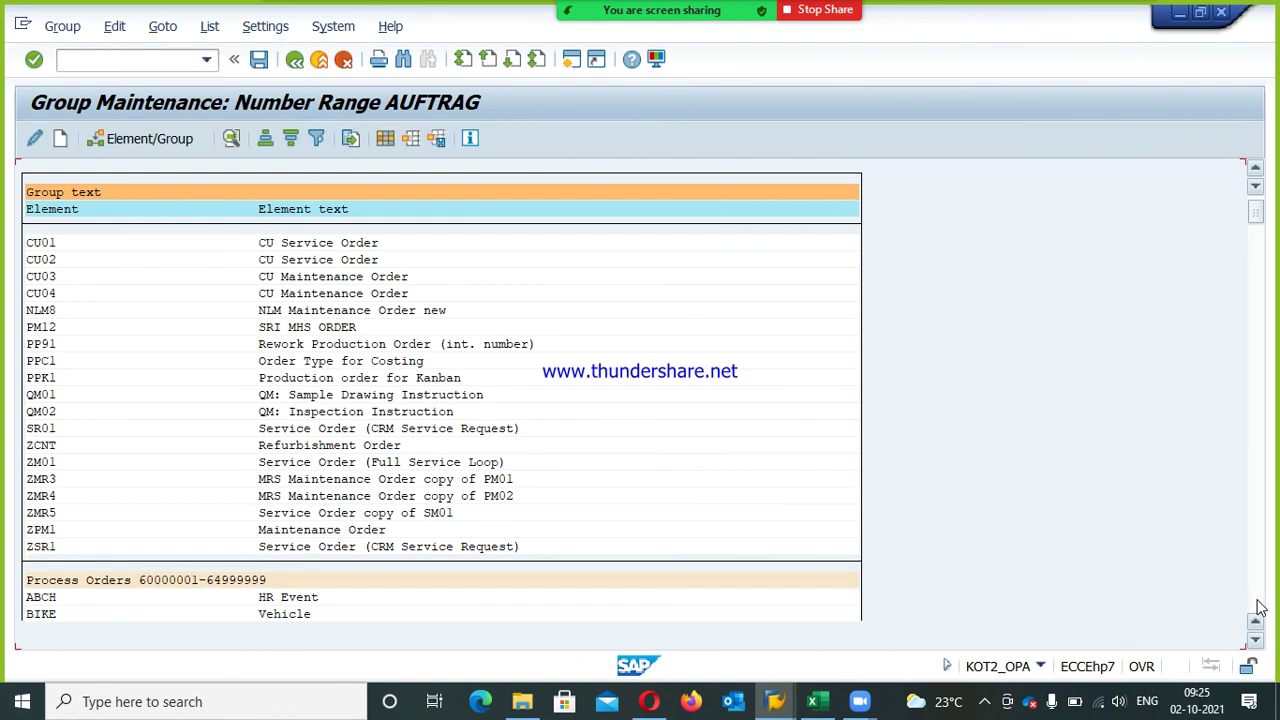
click(1258, 608)
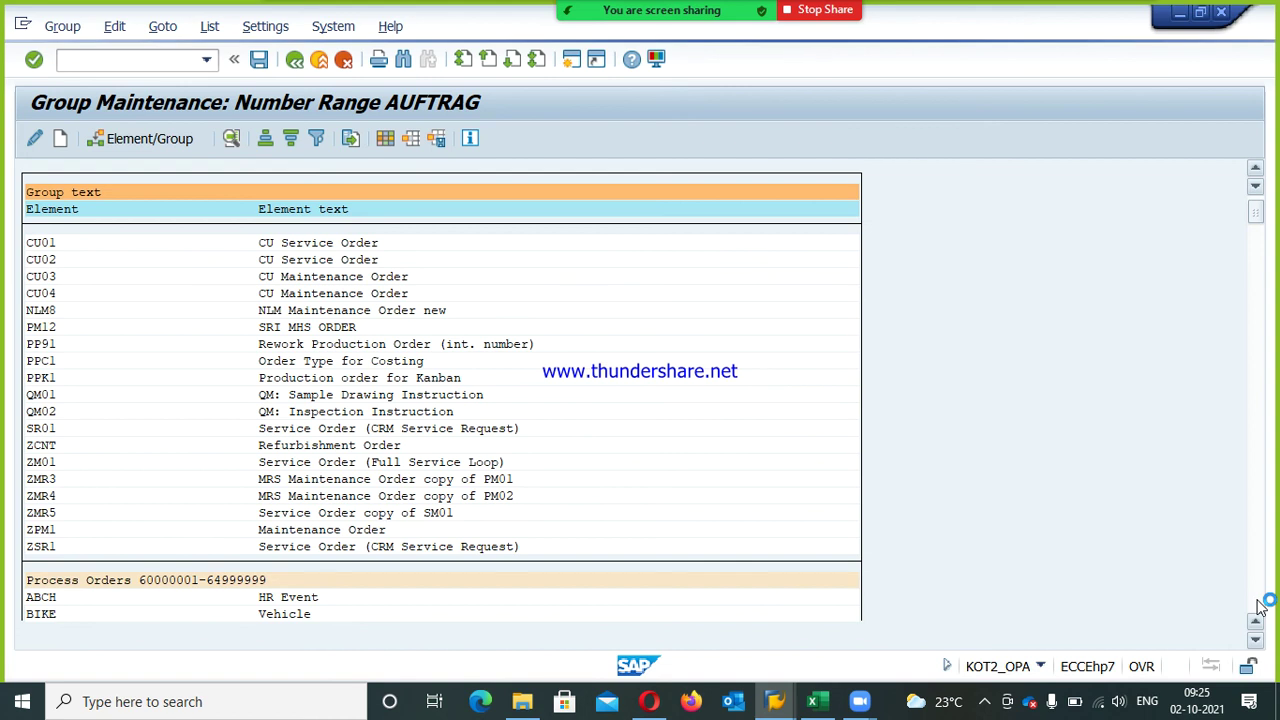
click(1258, 608)
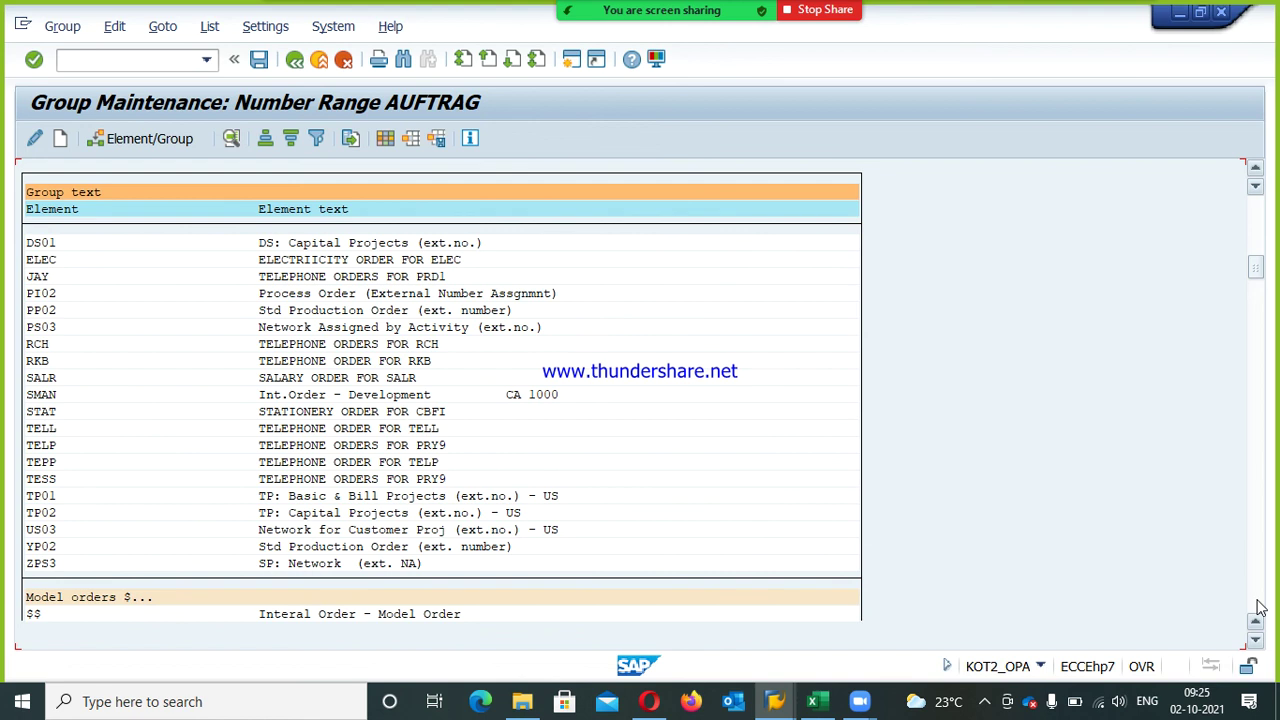
click(1259, 597)
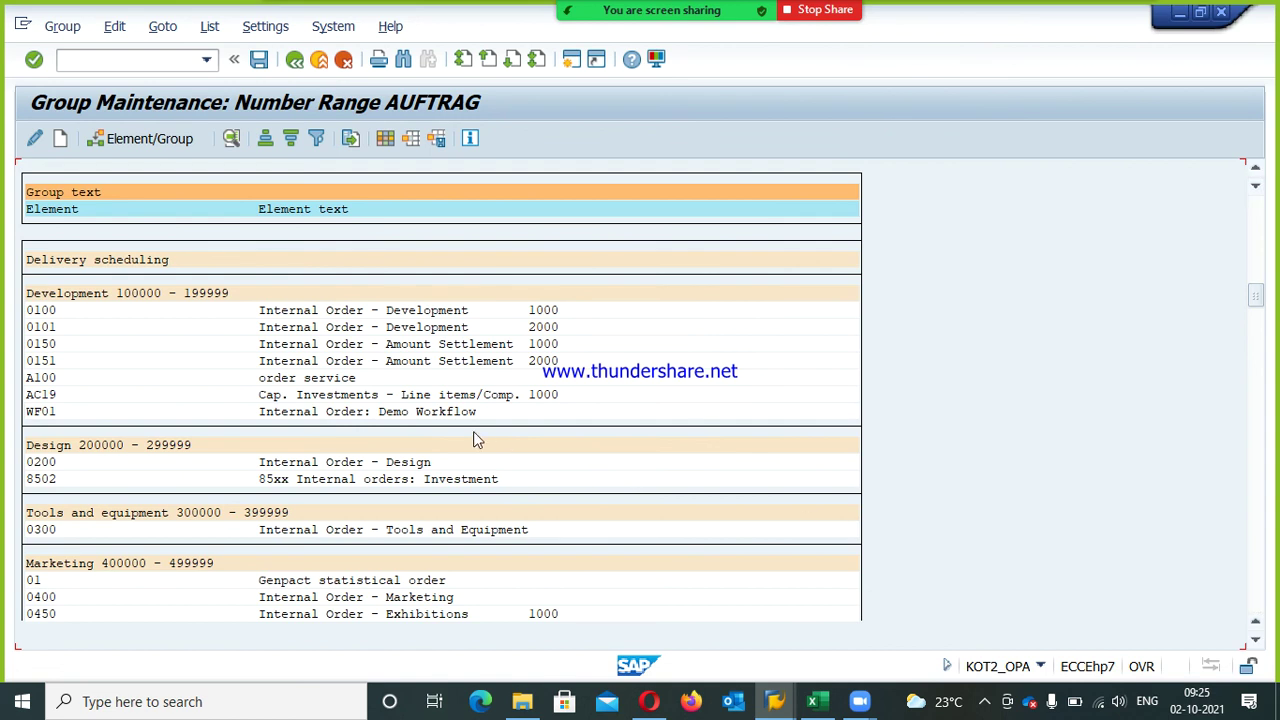
click(1255, 212)
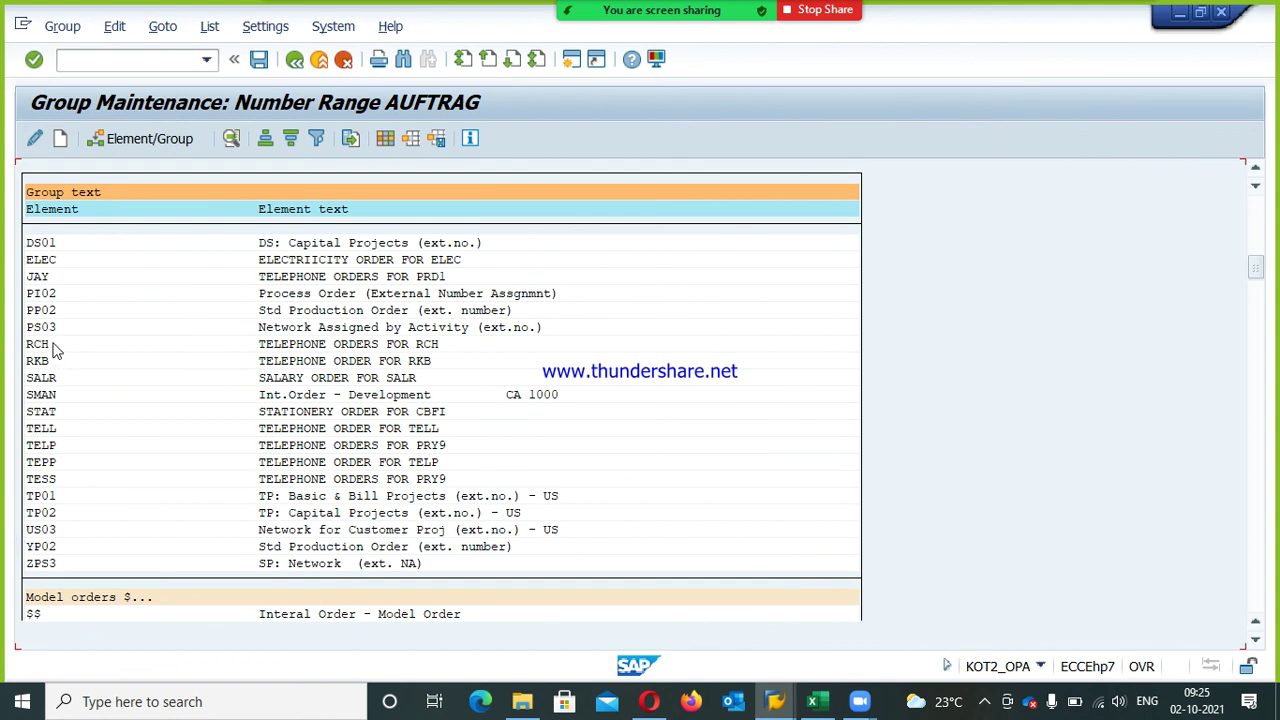
click(1257, 214)
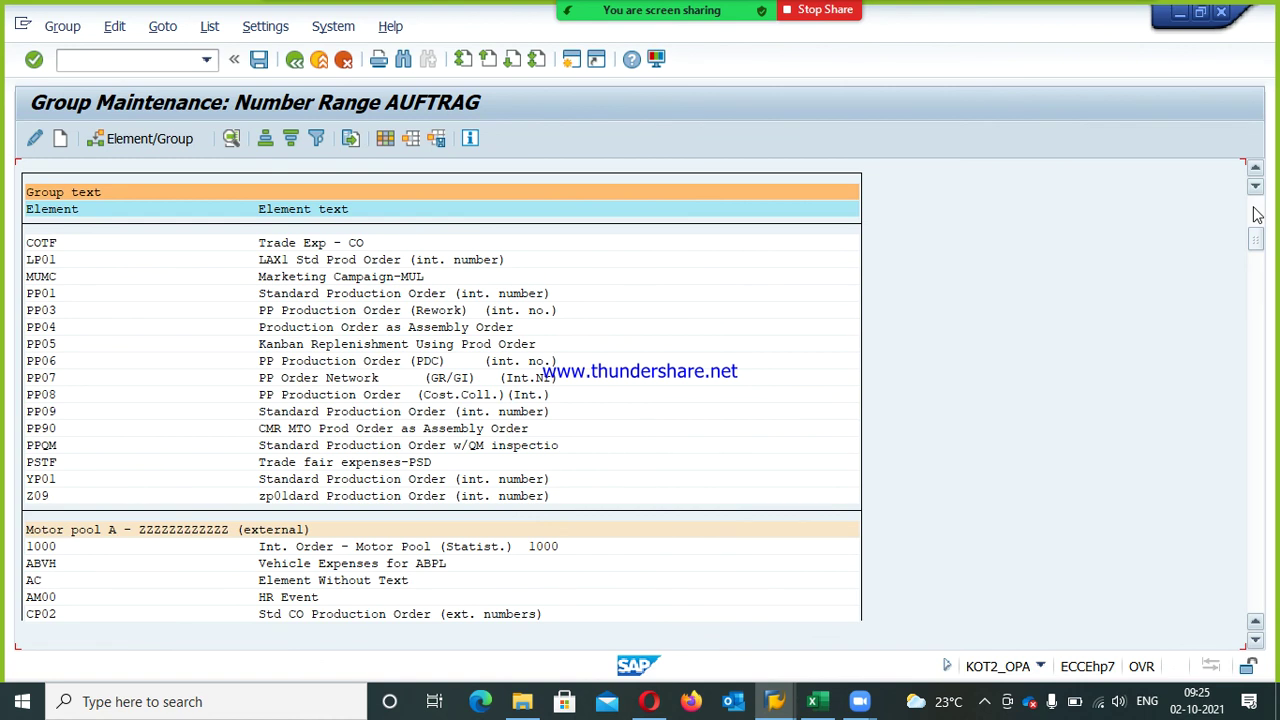
click(1257, 214)
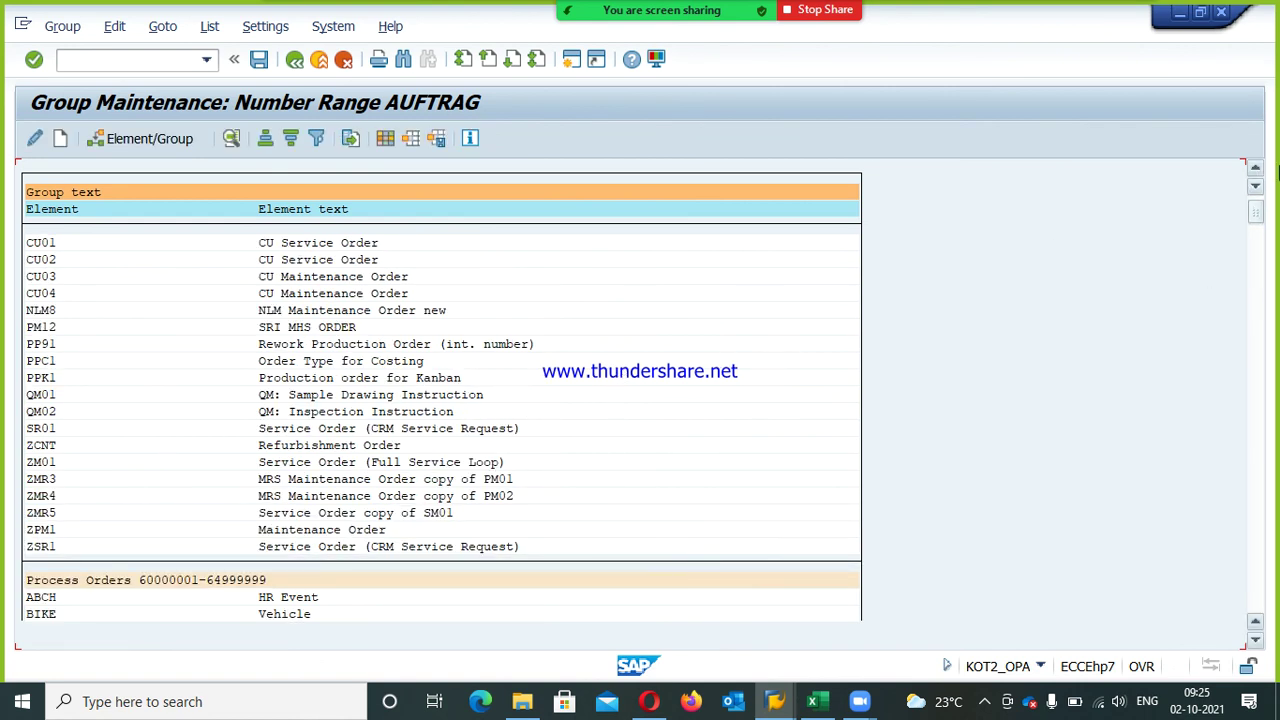
click(1260, 642)
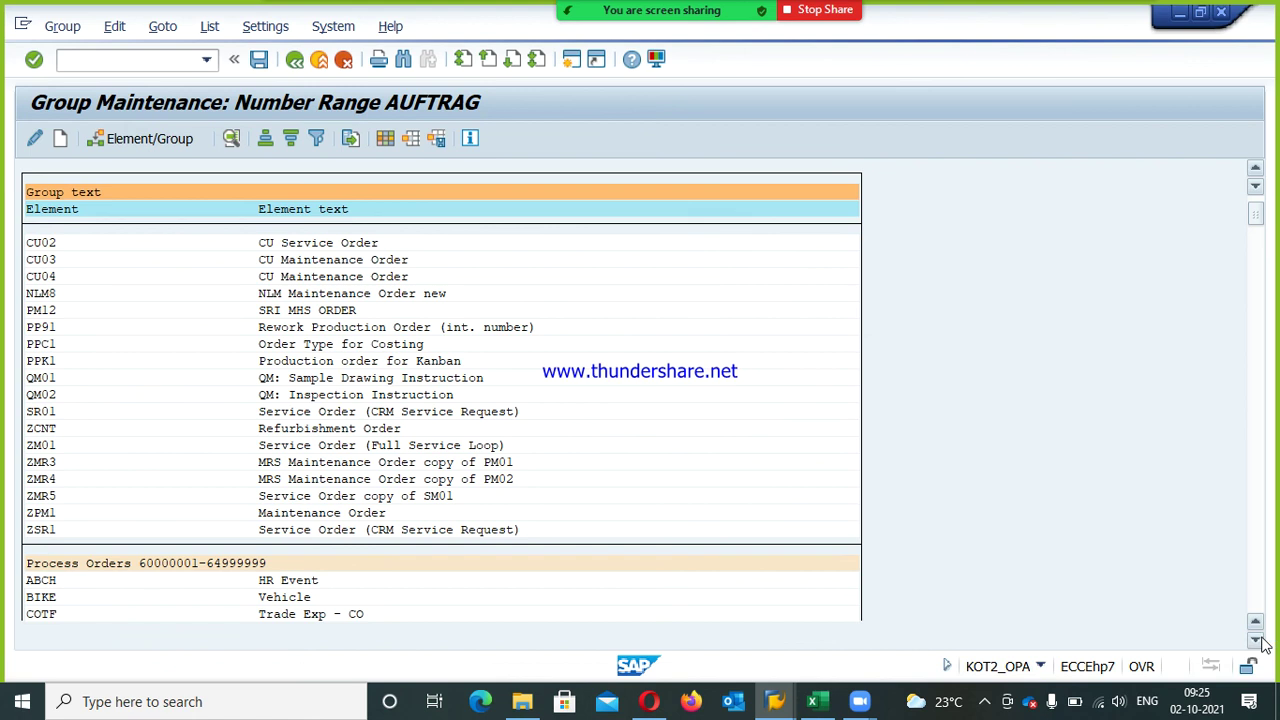
click(1260, 642)
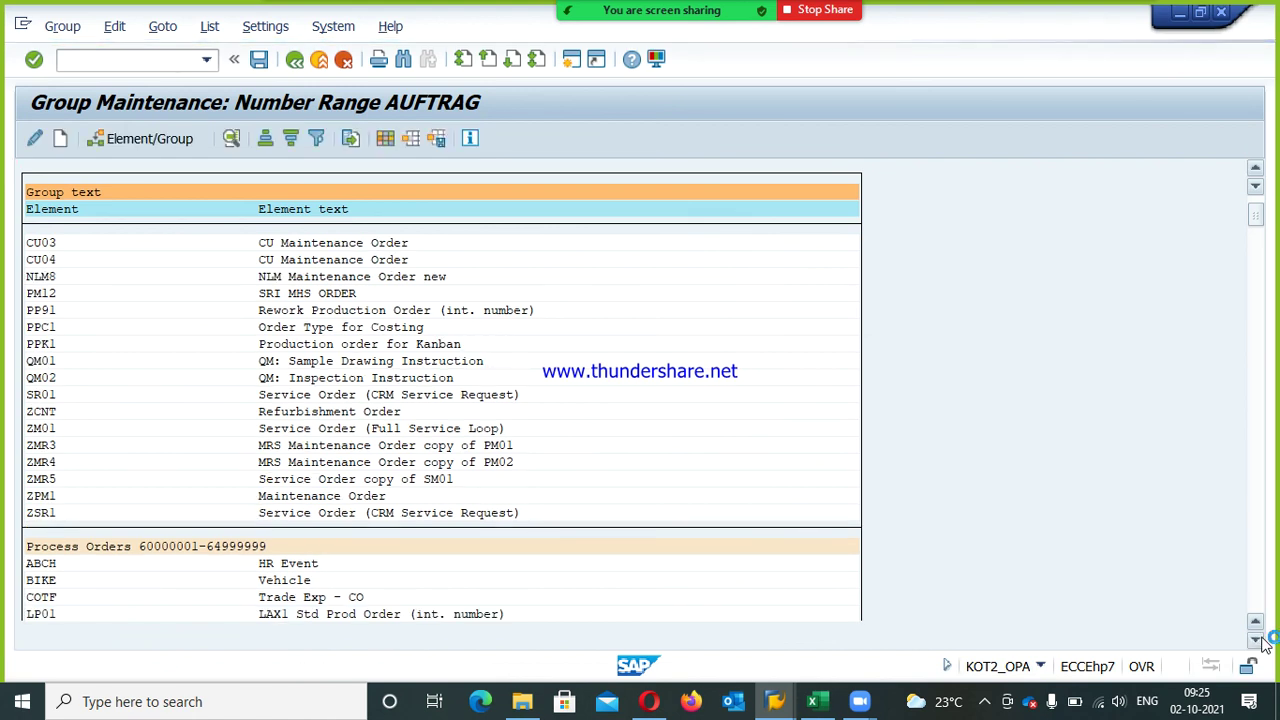
click(1260, 642)
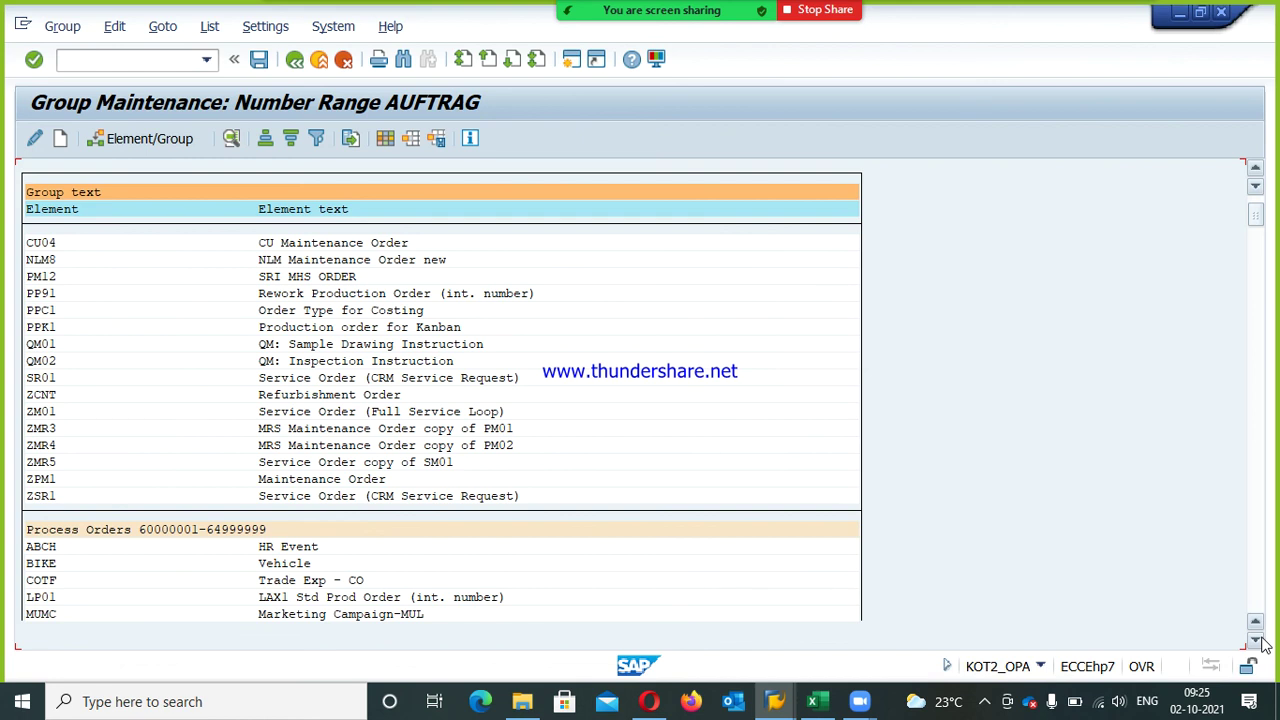
click(1261, 640)
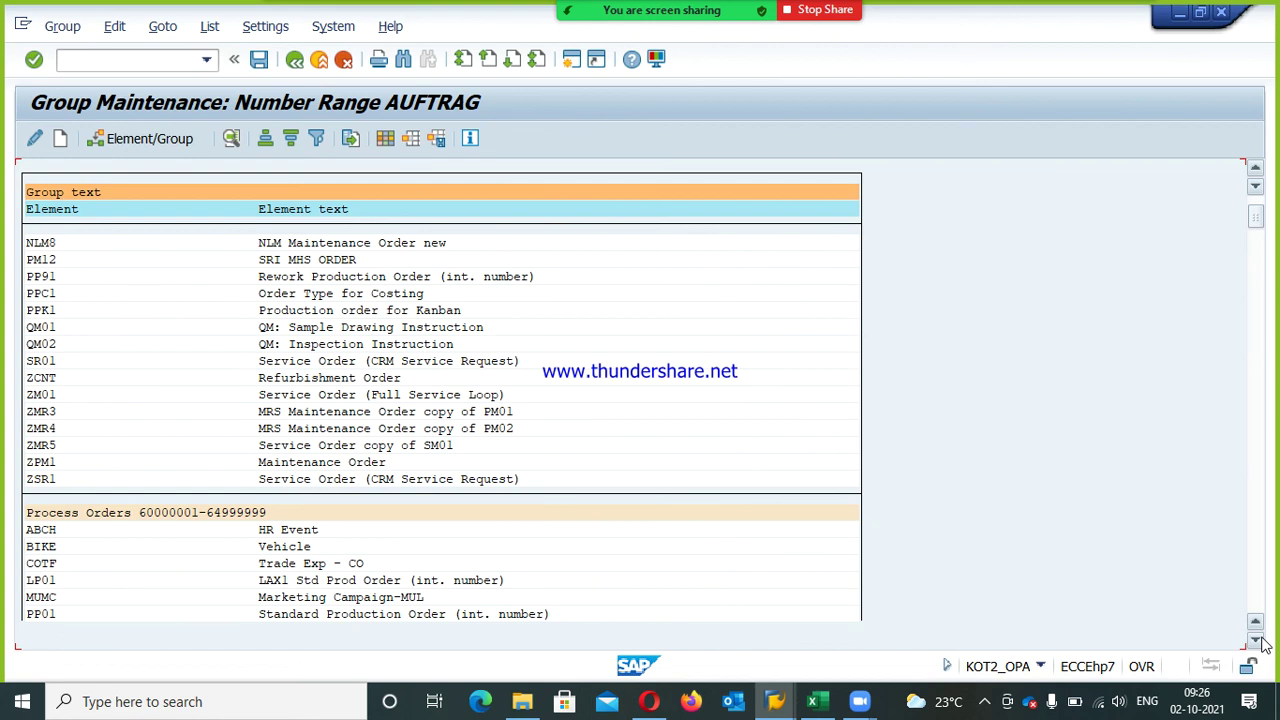
click(1256, 639)
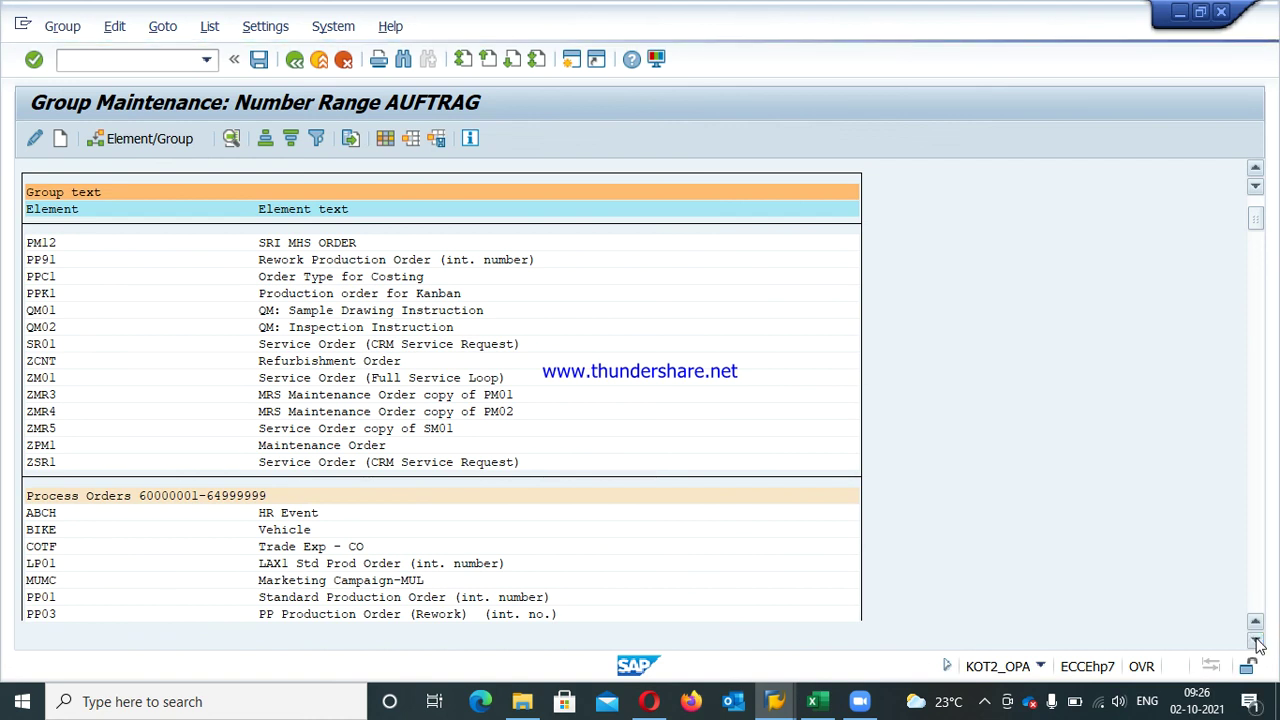
click(1257, 642)
click(1257, 642)
click(1257, 642)
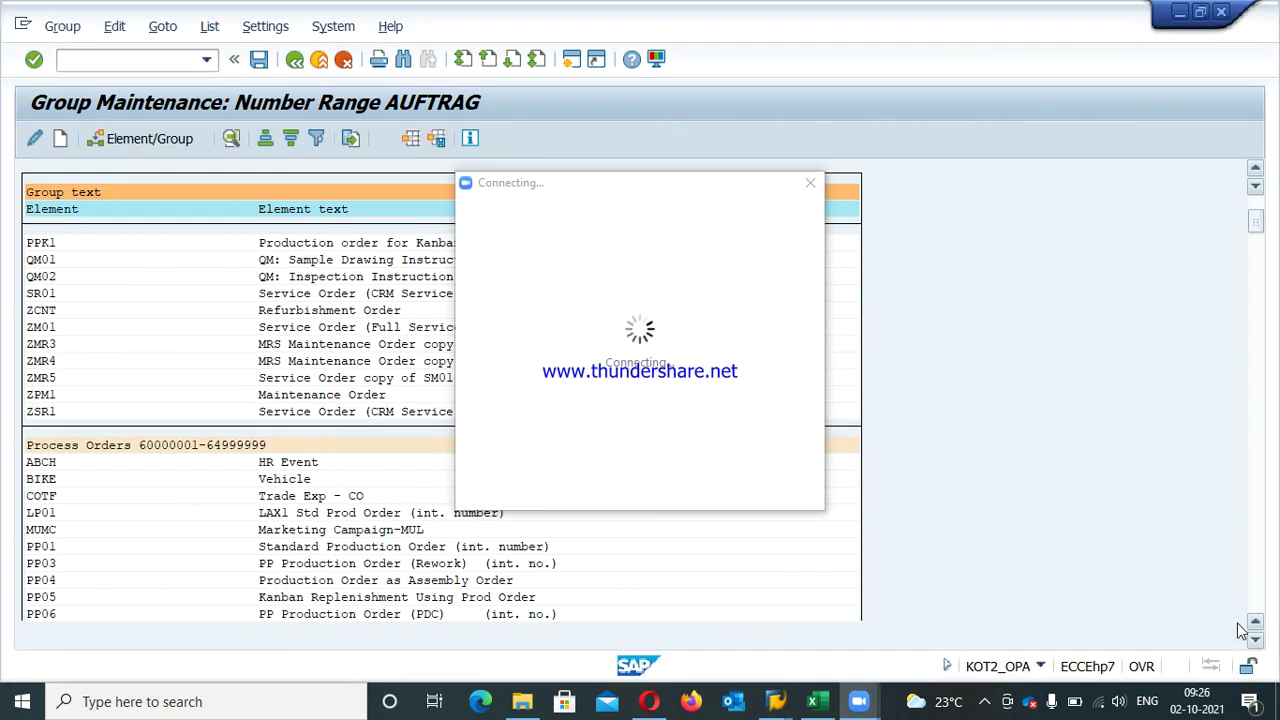
click(1257, 642)
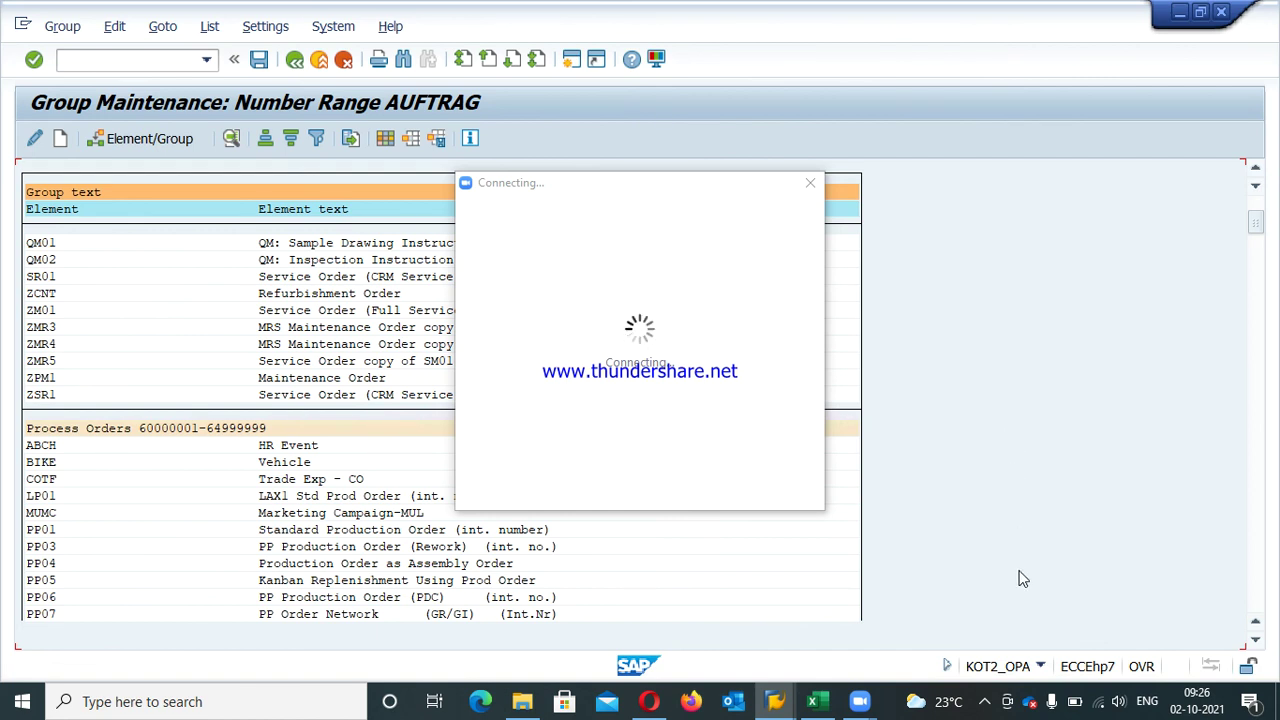
Dismiss the Zoom connecting window and close the Zoom meetings window
click(818, 179)
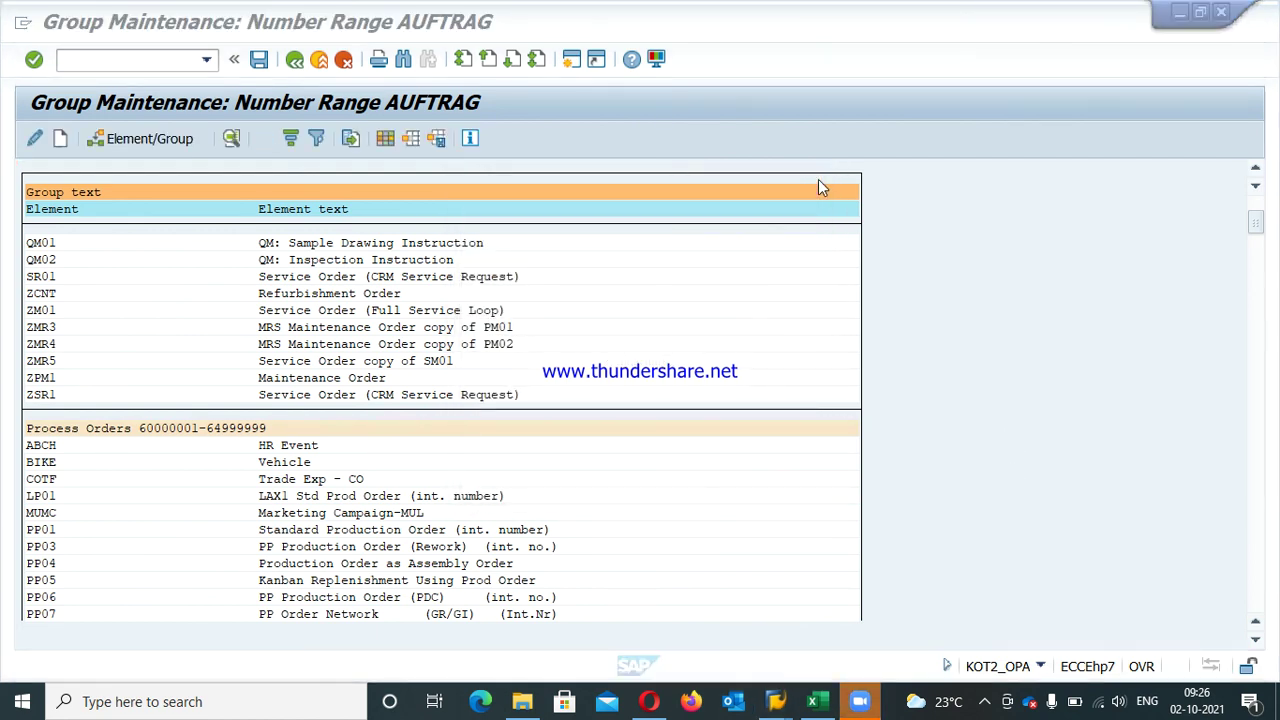
click(866, 702)
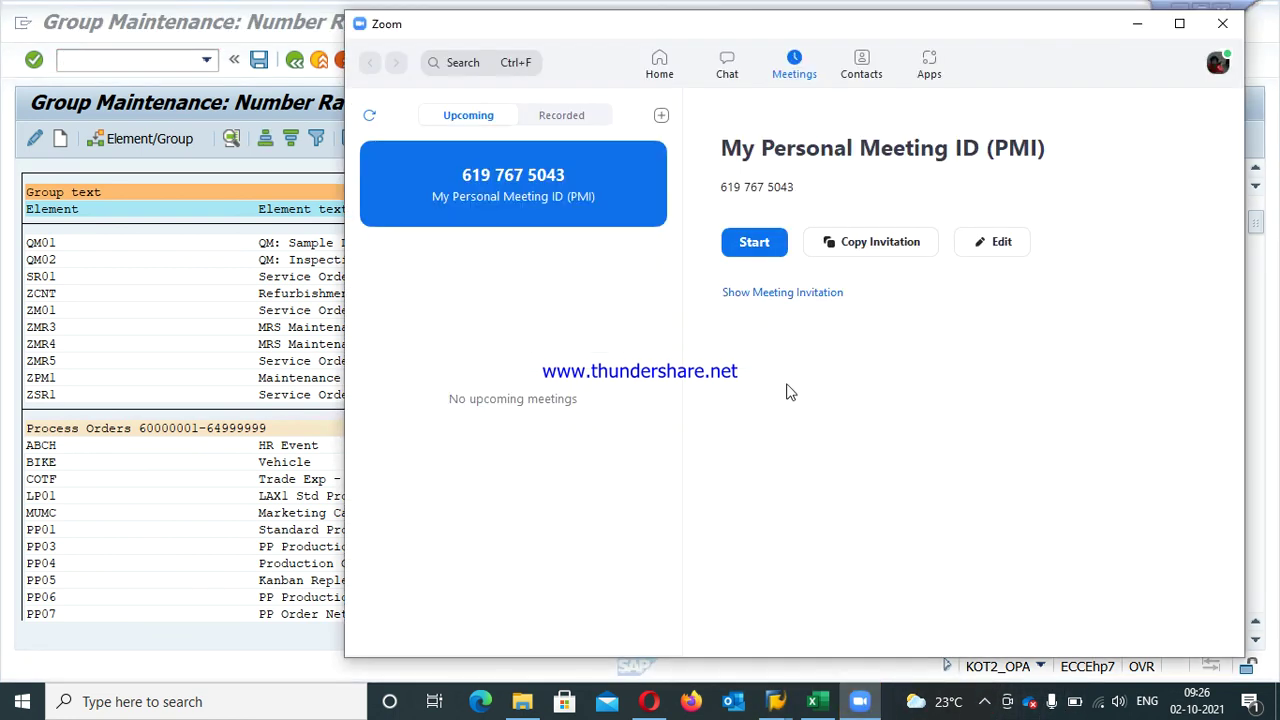
click(1222, 23)
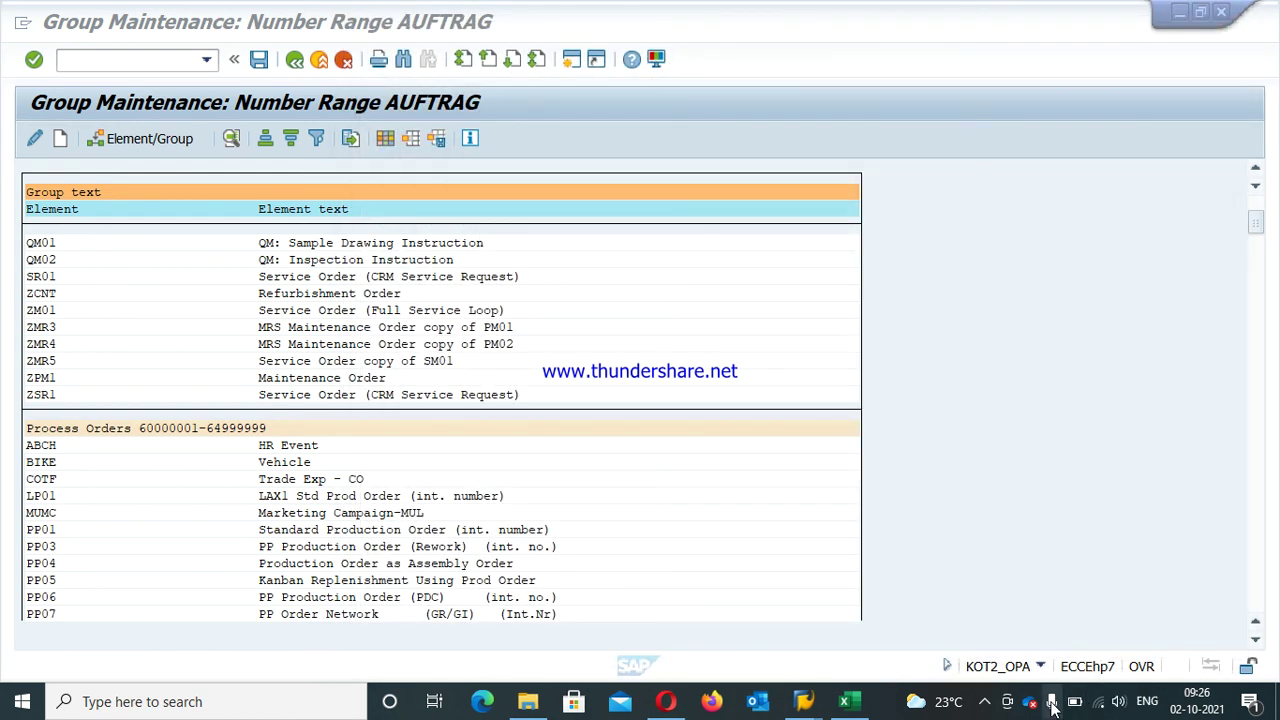
click(985, 702)
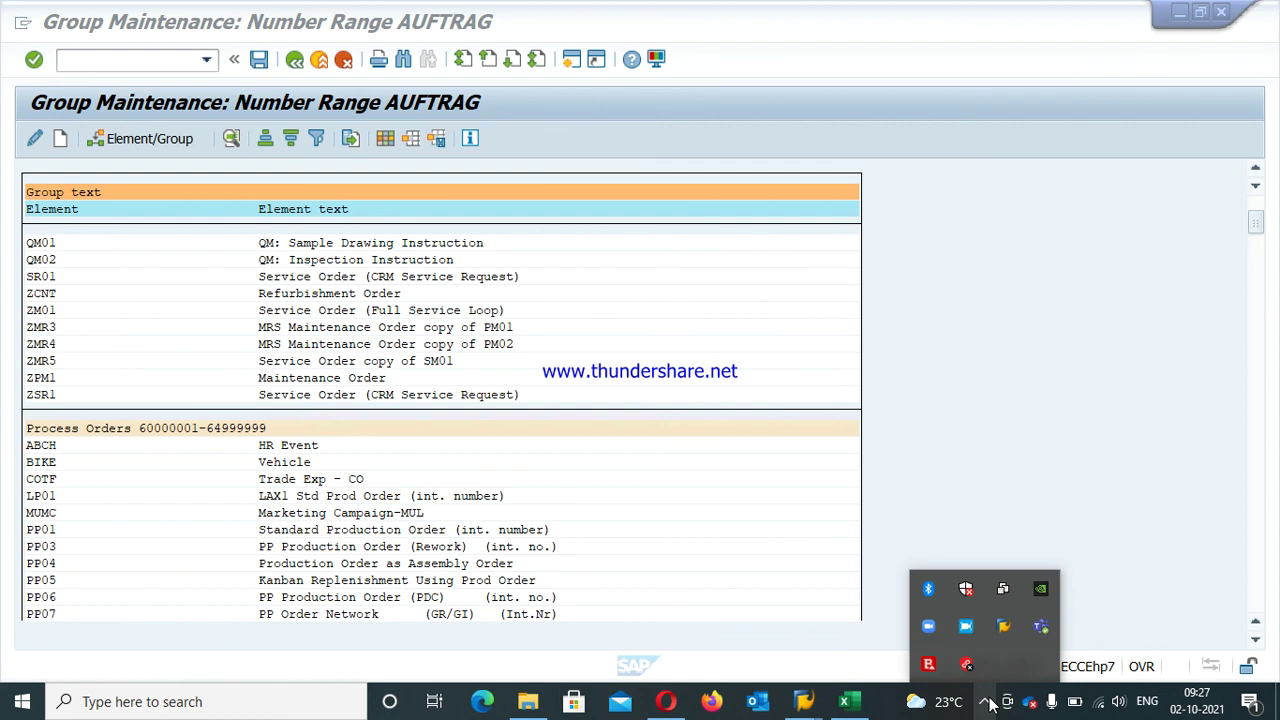
click(966, 627)
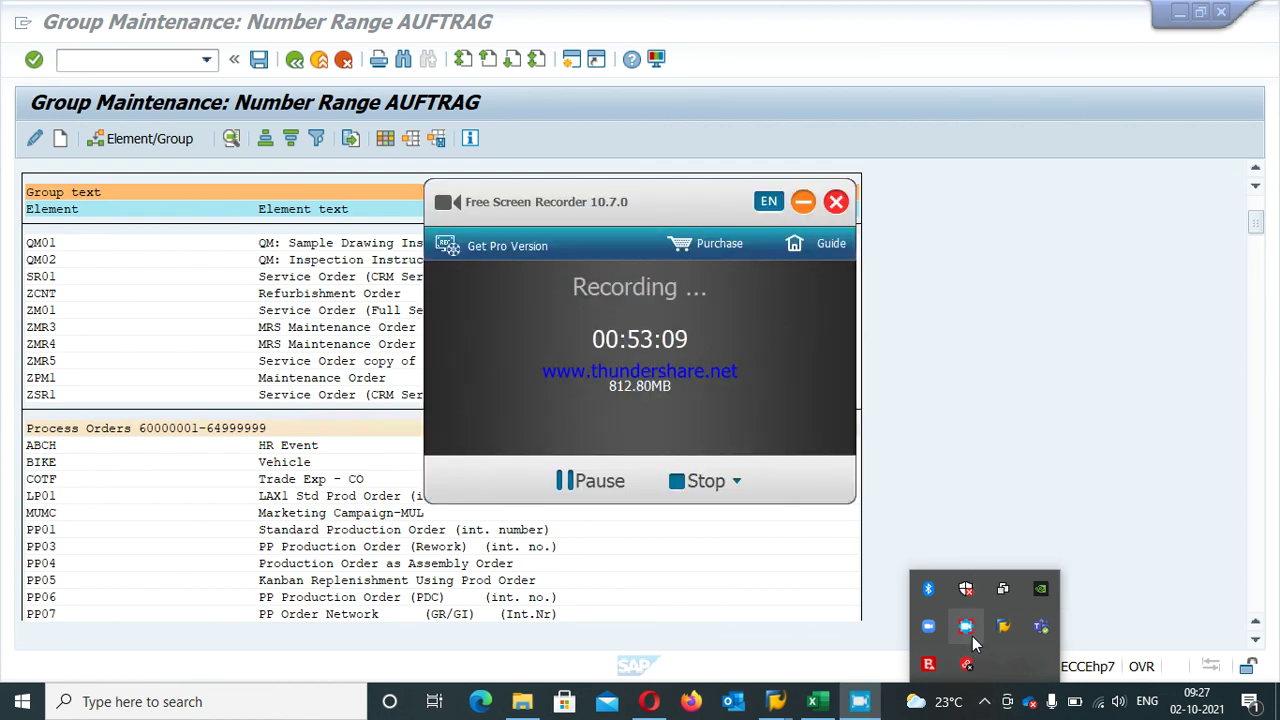